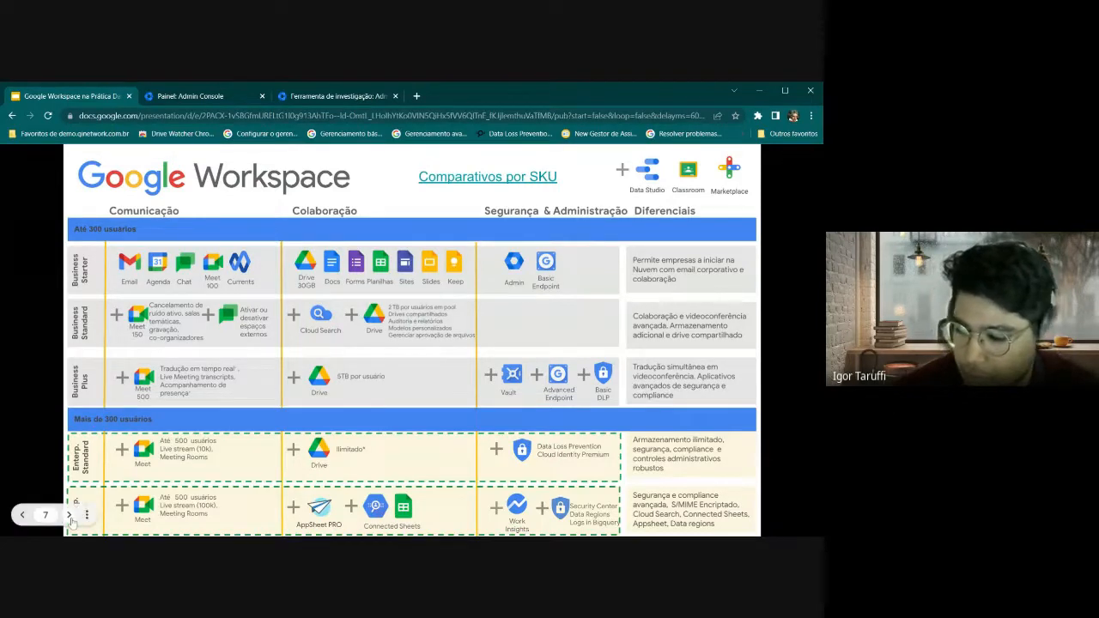
# Step the slides to Ferramenta de Investigação, back to Painel de Controle, then show the investigation tool tab
pyautogui.click(69, 516)
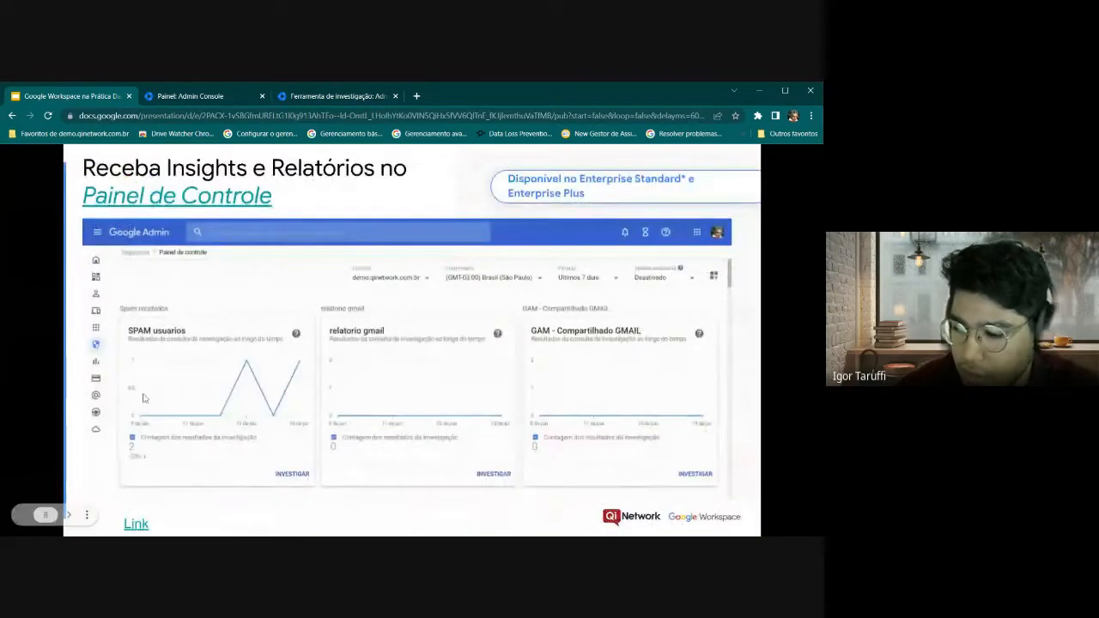
pyautogui.click(341, 420)
pyautogui.click(26, 519)
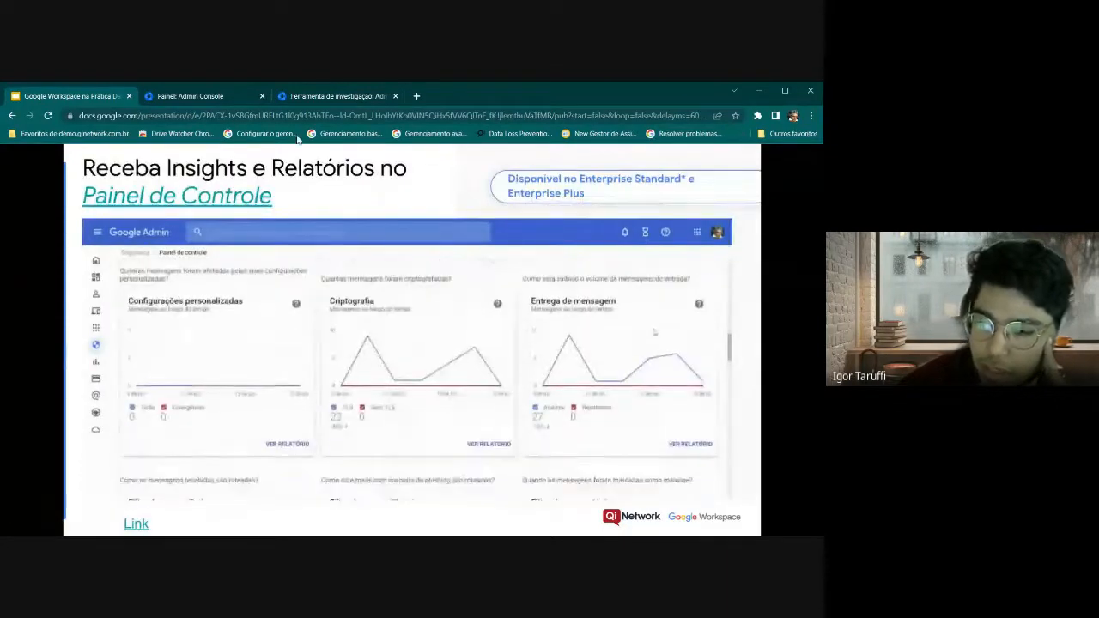
pyautogui.click(337, 96)
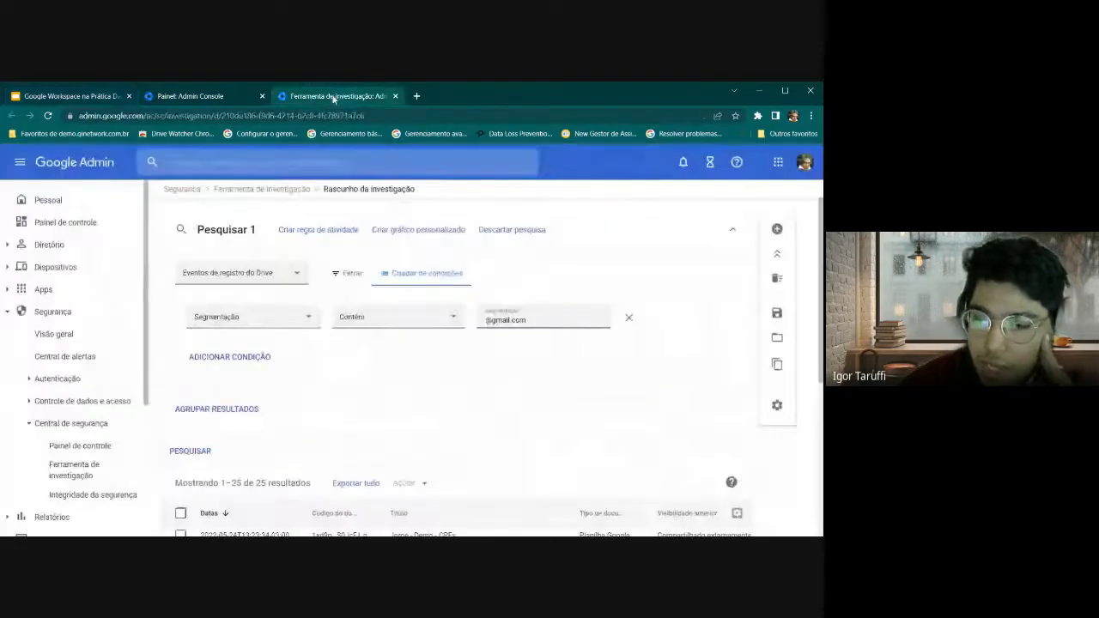
# On the Painel: Admin Console dashboard, collapse the sidebar, set Período to Último mês, and open Análise estatística
pyautogui.click(194, 96)
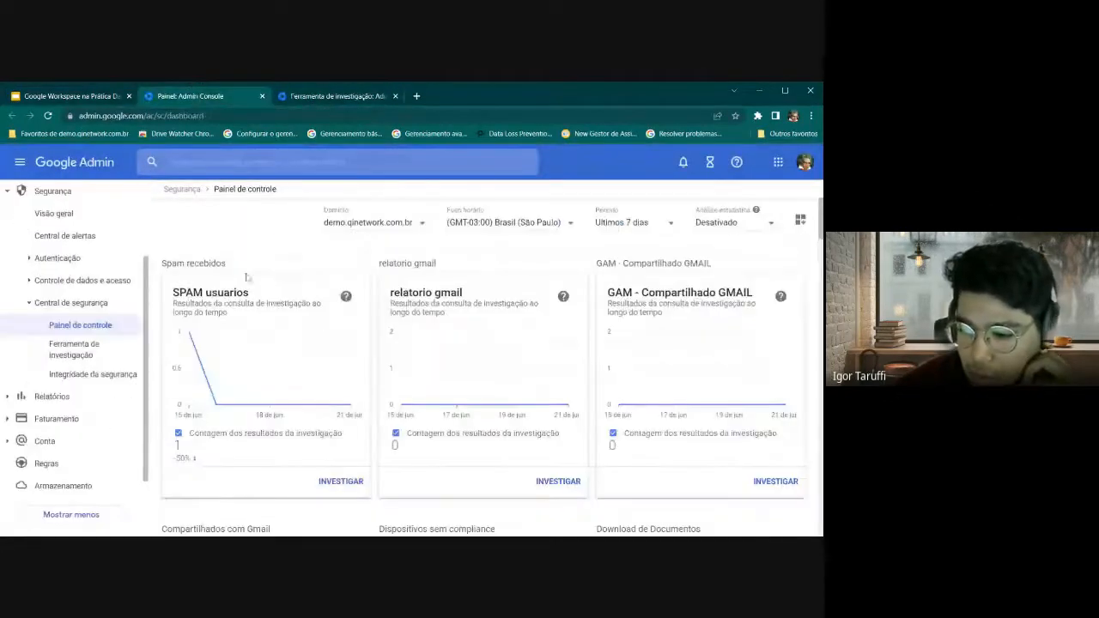
pyautogui.click(25, 165)
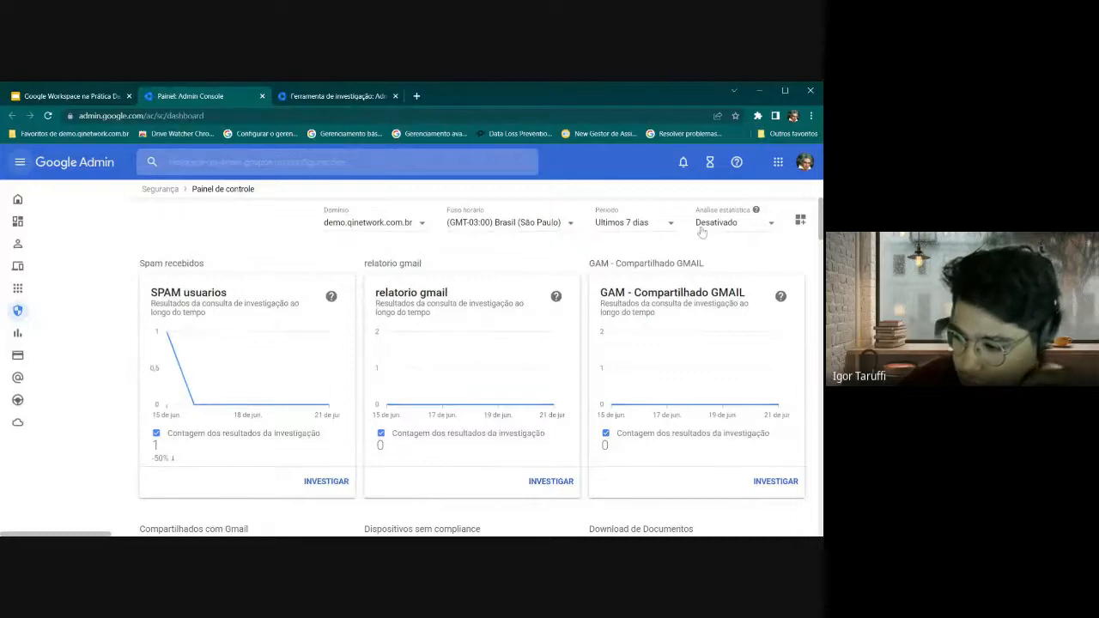
pyautogui.scroll(-4, 638, 227)
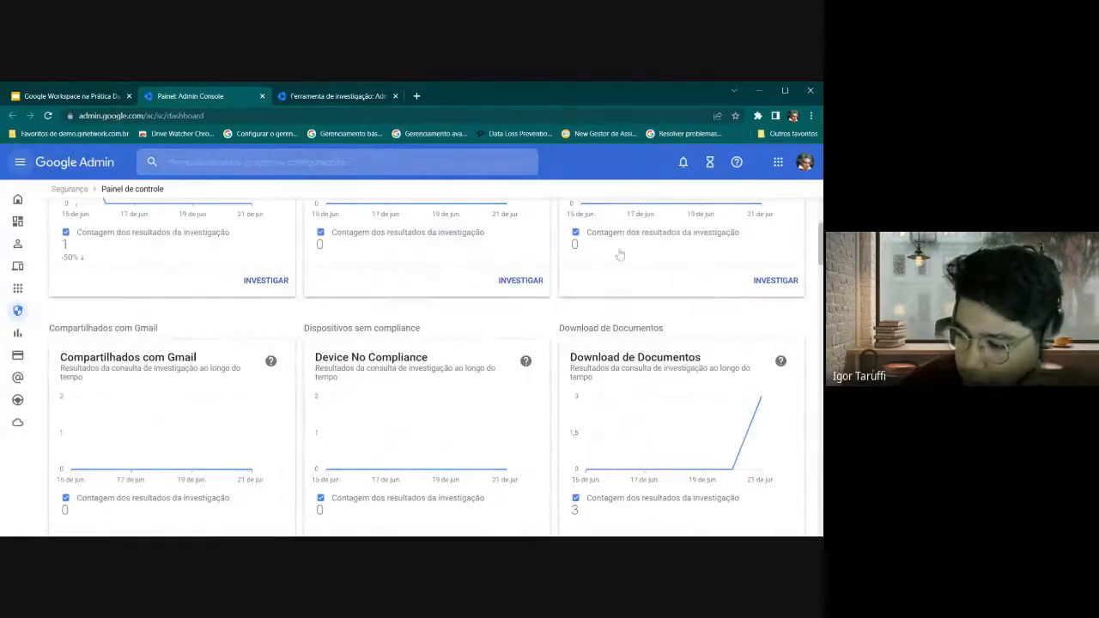
pyautogui.scroll(3, 490, 253)
pyautogui.click(620, 227)
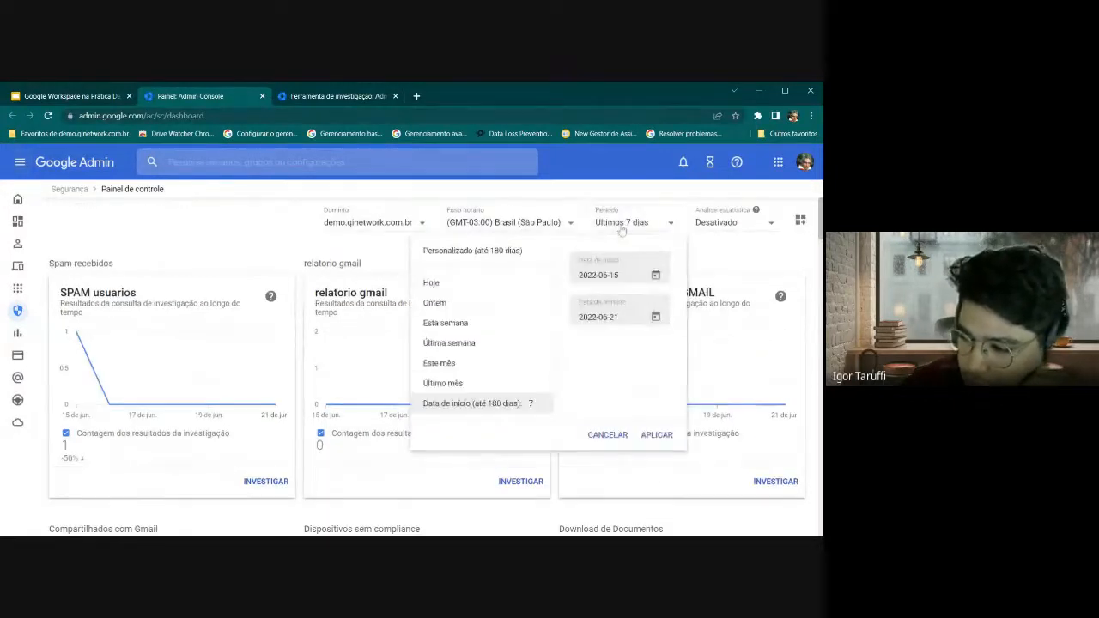
pyautogui.click(445, 383)
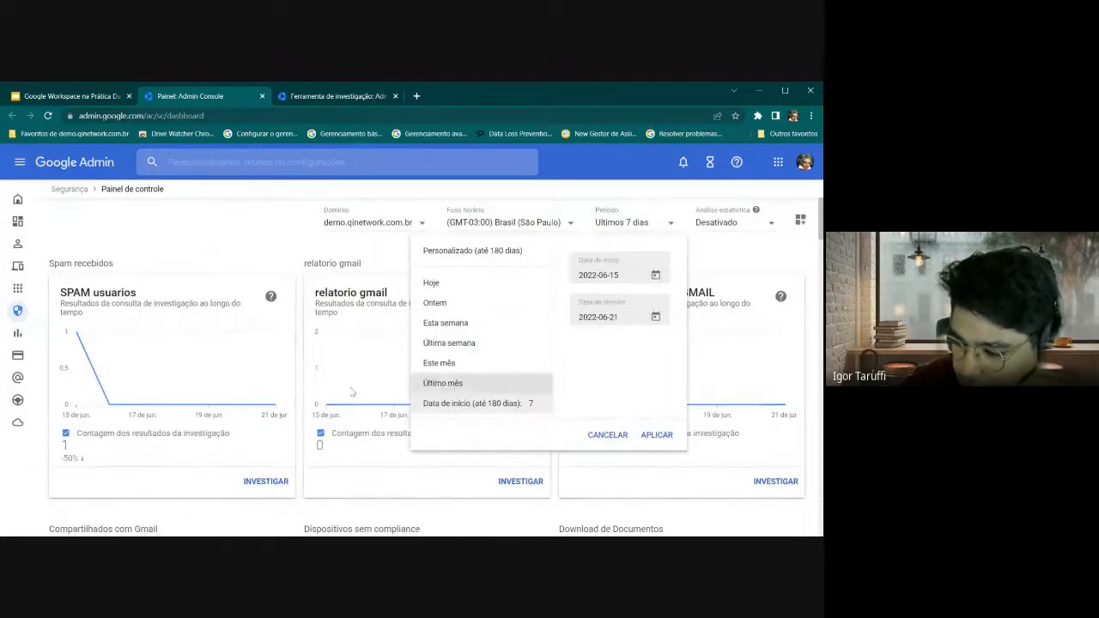
pyautogui.click(717, 225)
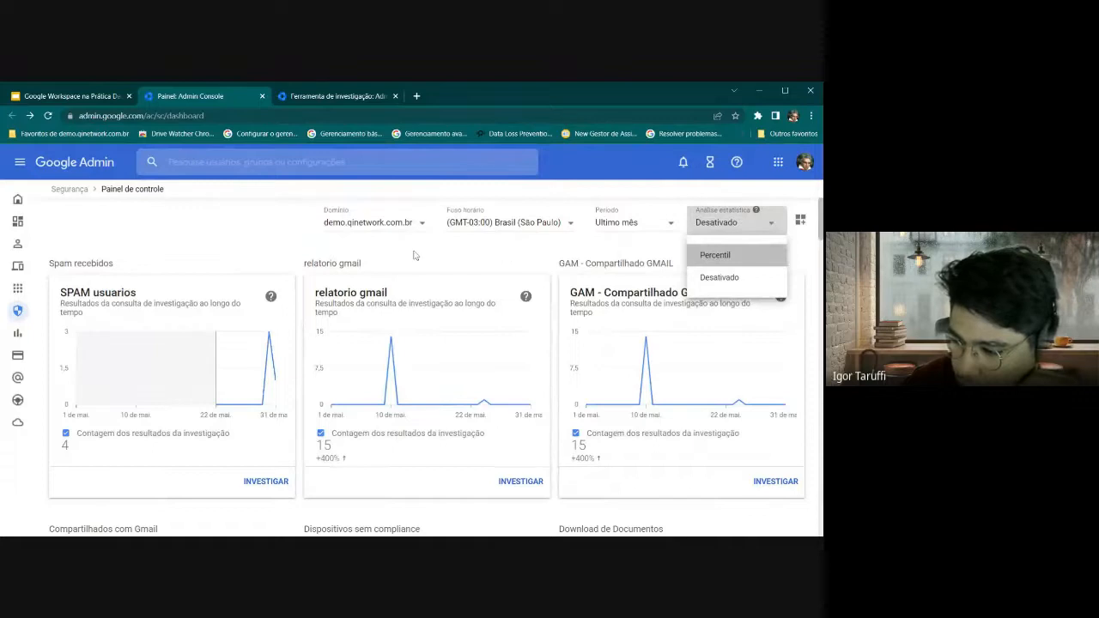
pyautogui.click(716, 255)
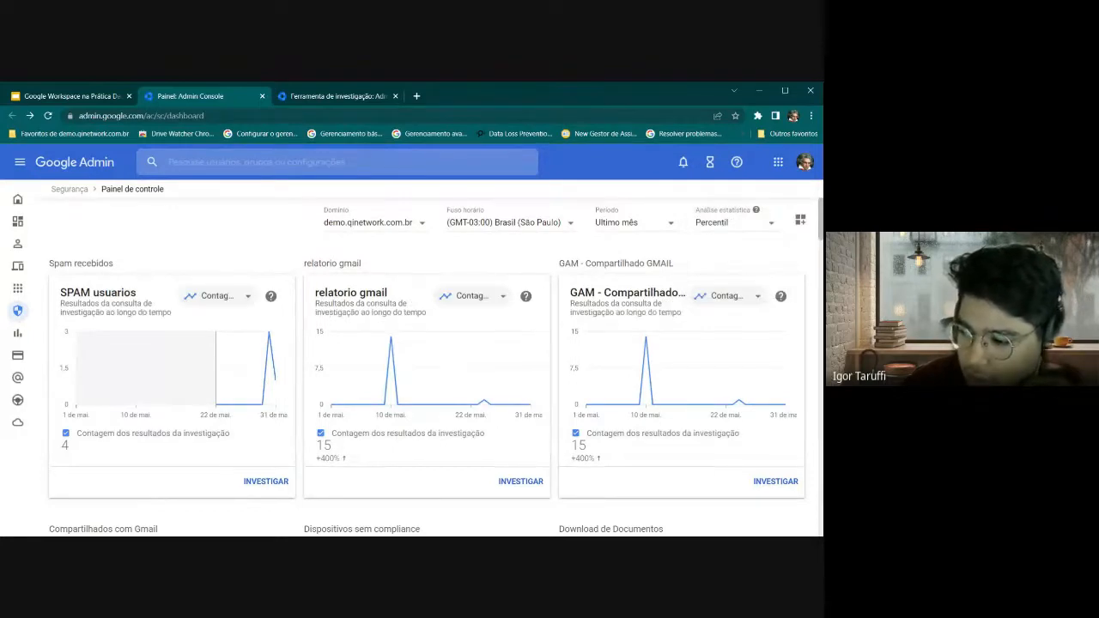
pyautogui.scroll(-5, 293, 251)
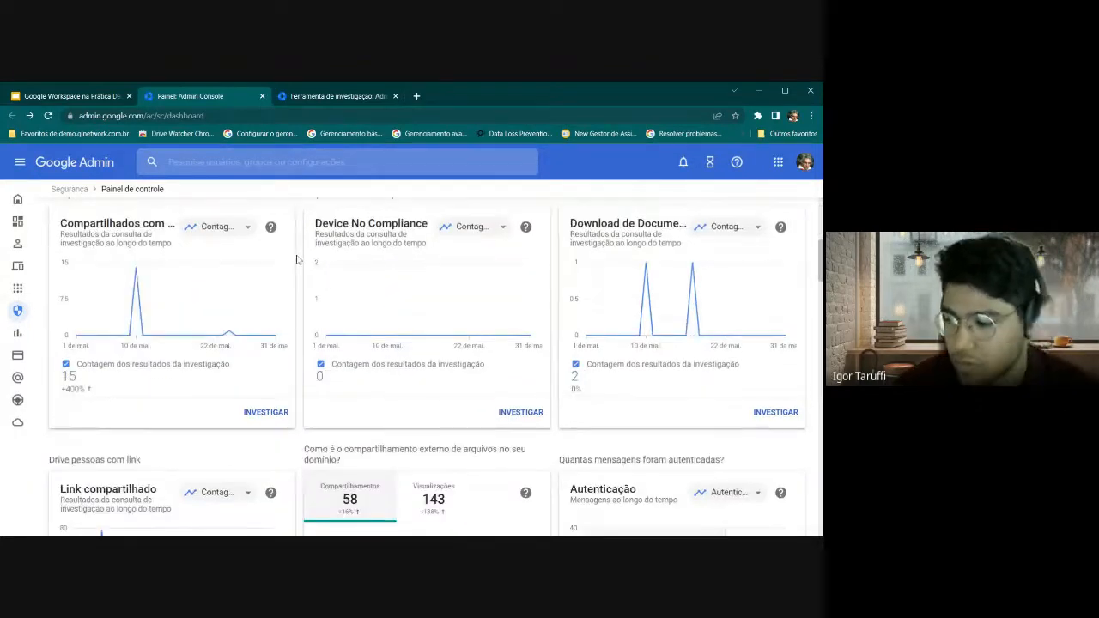
pyautogui.scroll(-3, 302, 283)
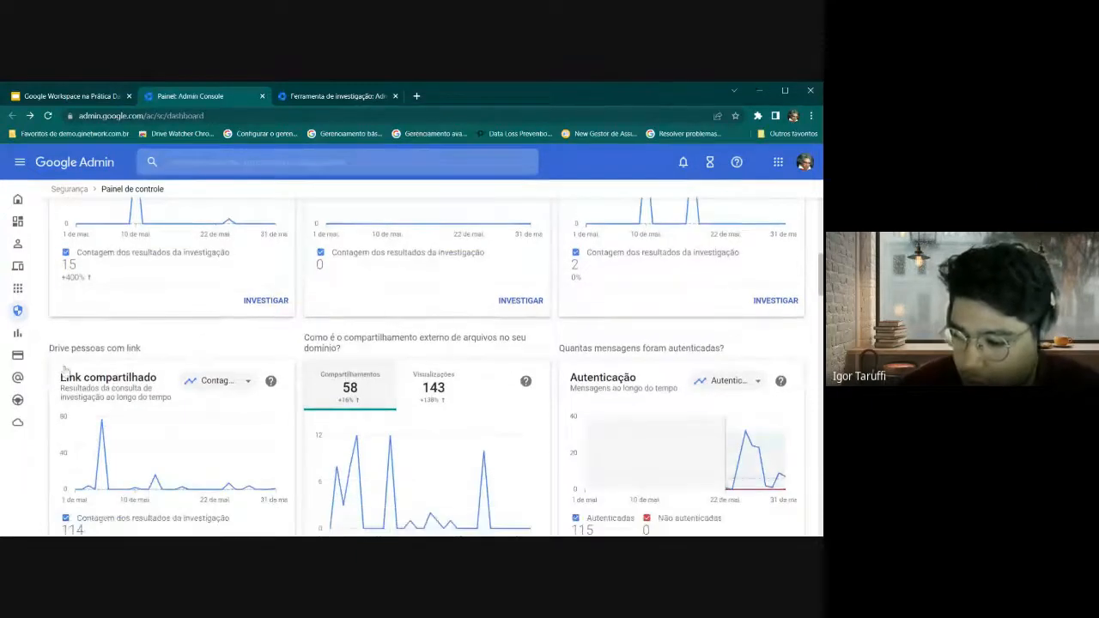
pyautogui.scroll(-1, 100, 378)
pyautogui.moveTo(100, 381)
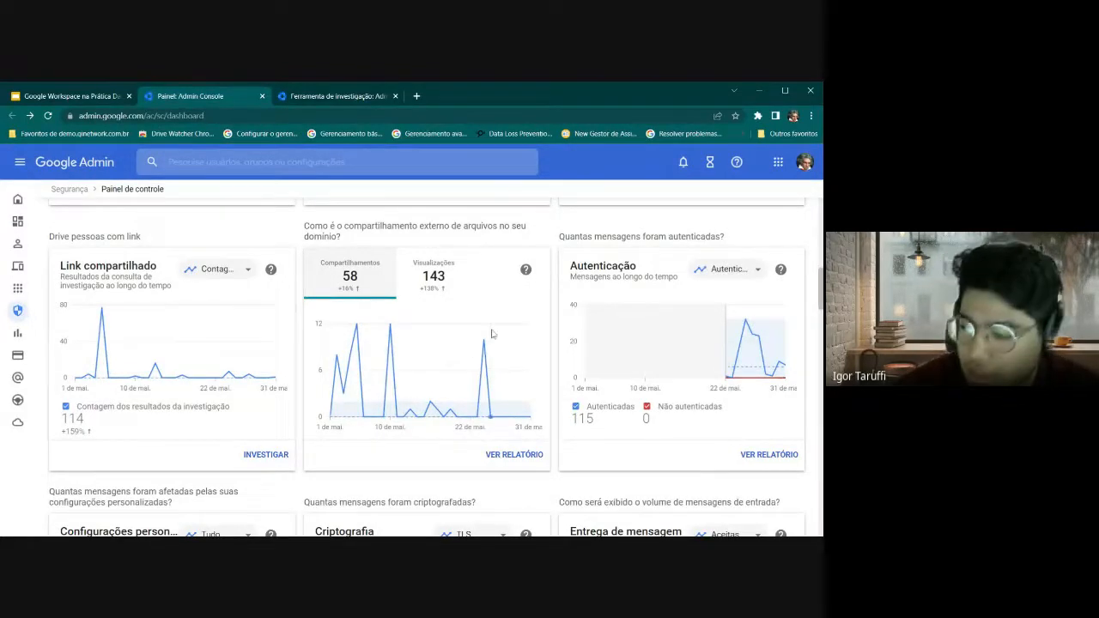
pyautogui.scroll(-1, 354, 333)
pyautogui.scroll(2, 354, 333)
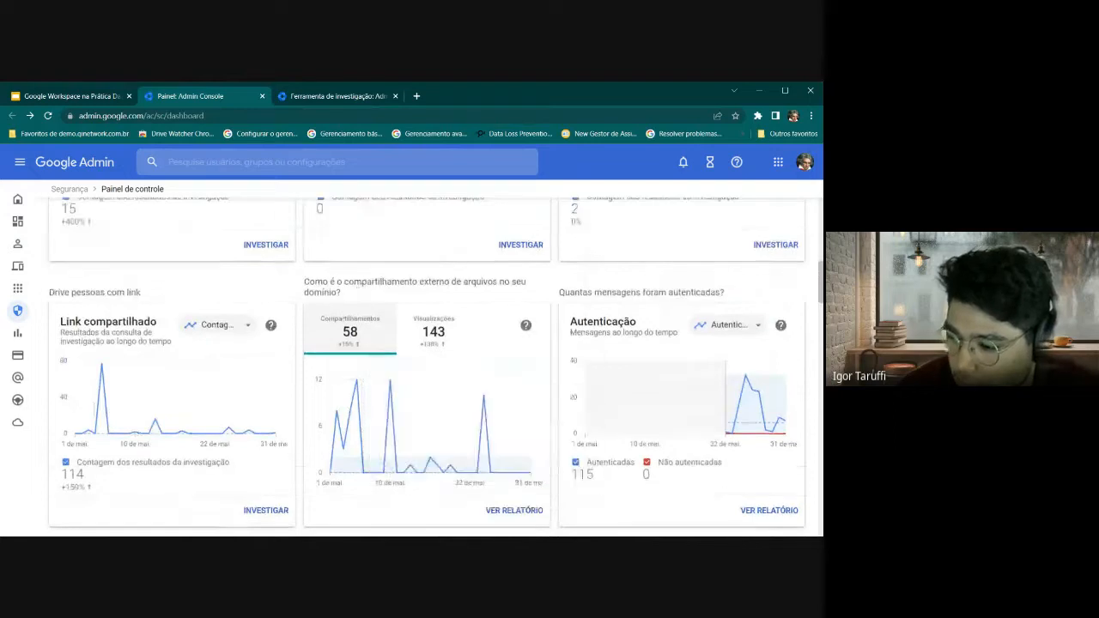
pyautogui.scroll(-1, 362, 363)
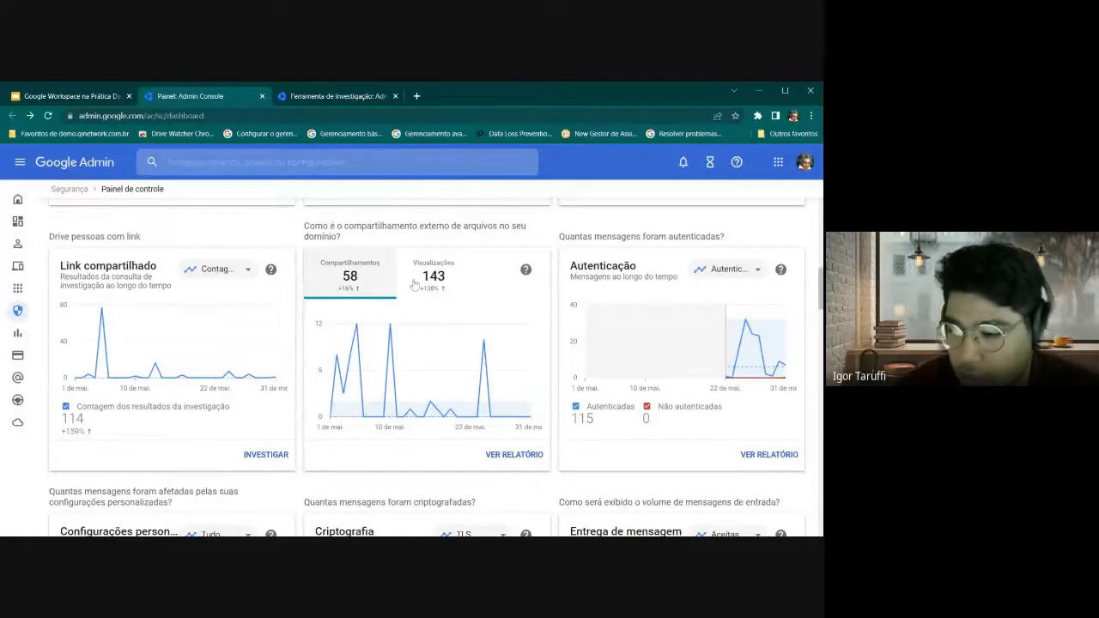
pyautogui.moveTo(372, 361)
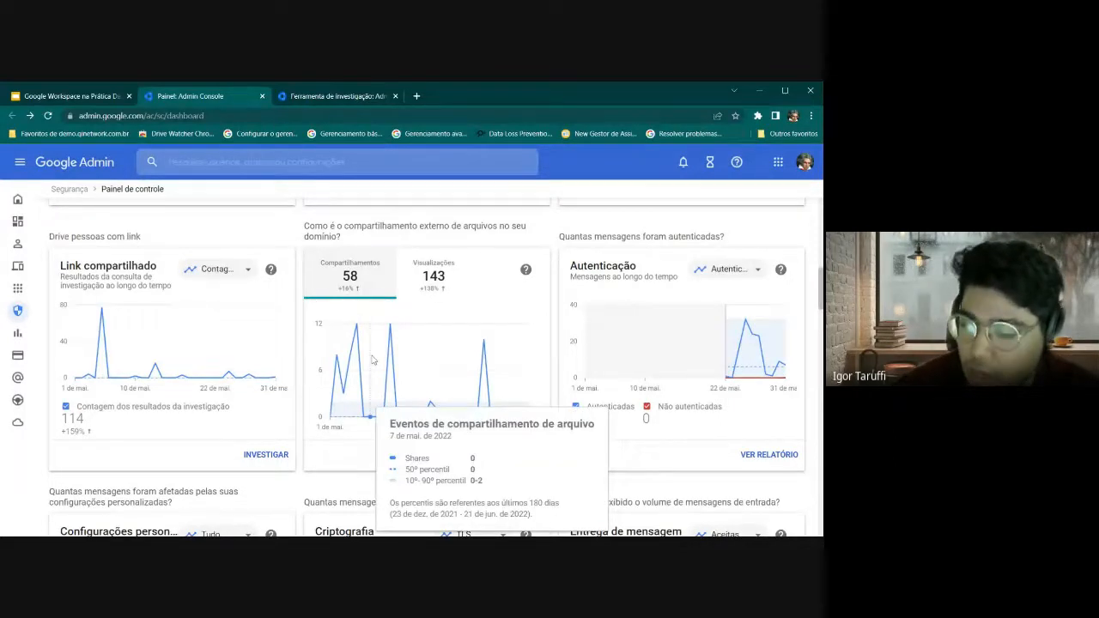
pyautogui.scroll(-2, 372, 361)
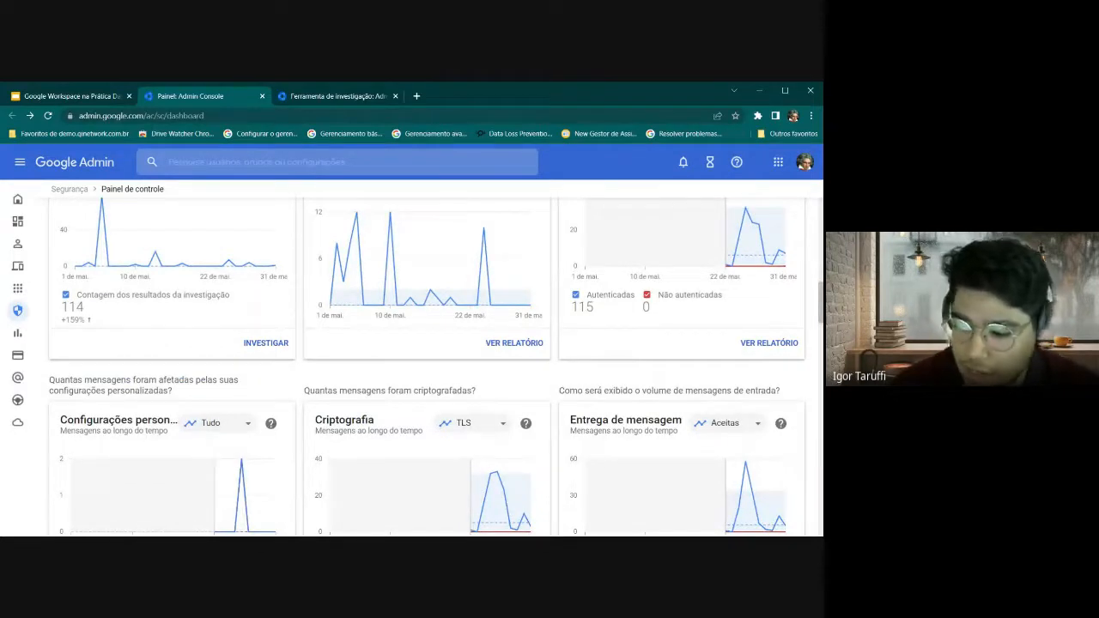
pyautogui.scroll(-2, 398, 353)
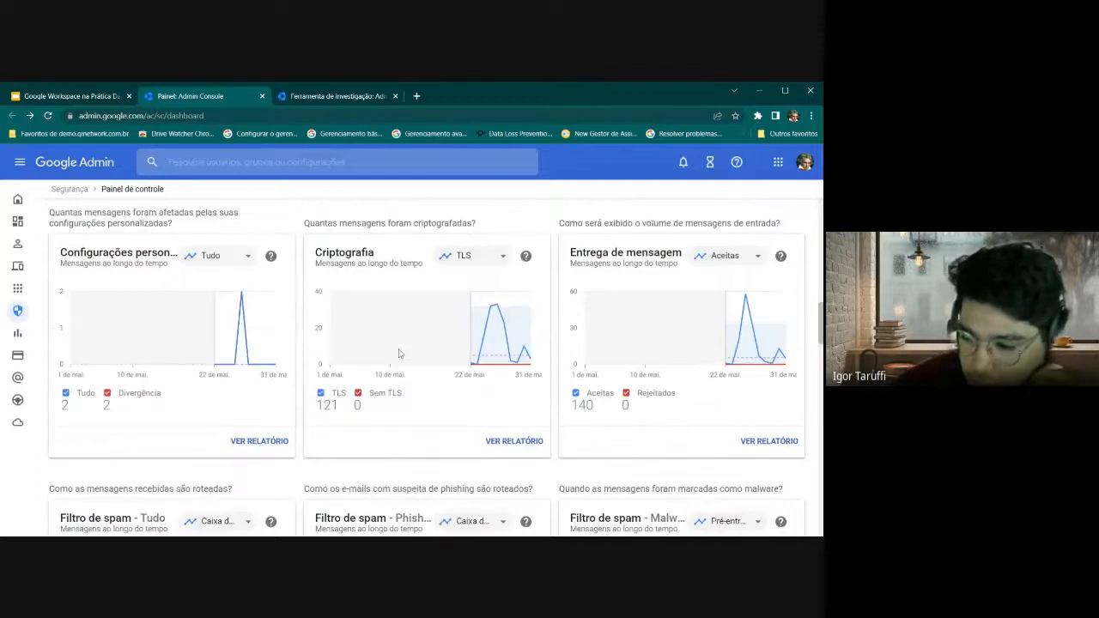
pyautogui.scroll(-2, 259, 400)
pyautogui.scroll(-1, 259, 399)
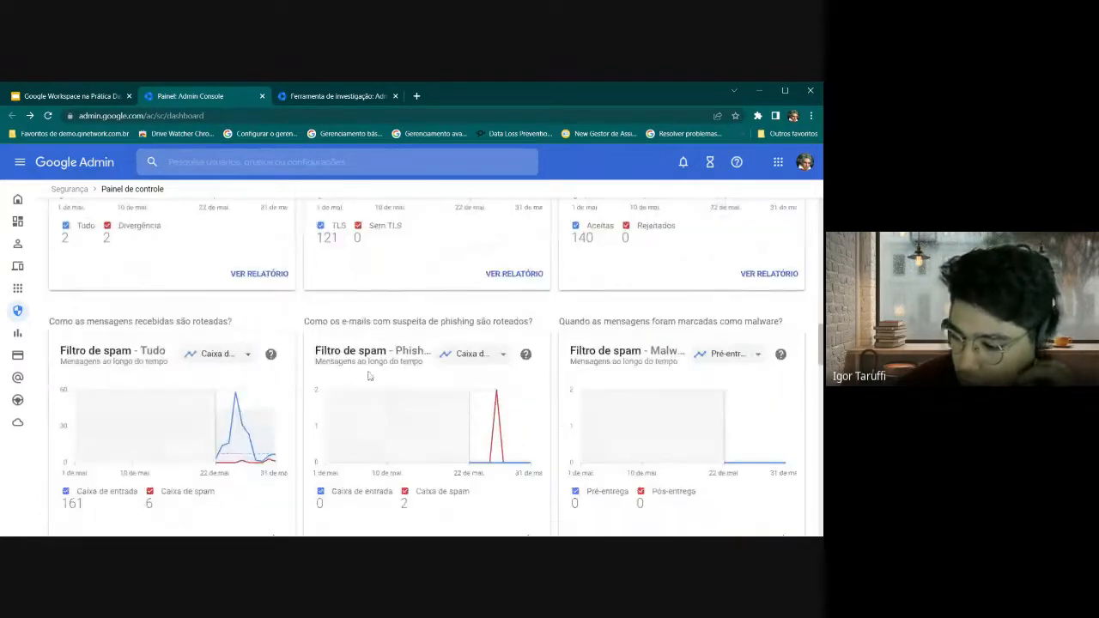
pyautogui.scroll(-2, 378, 388)
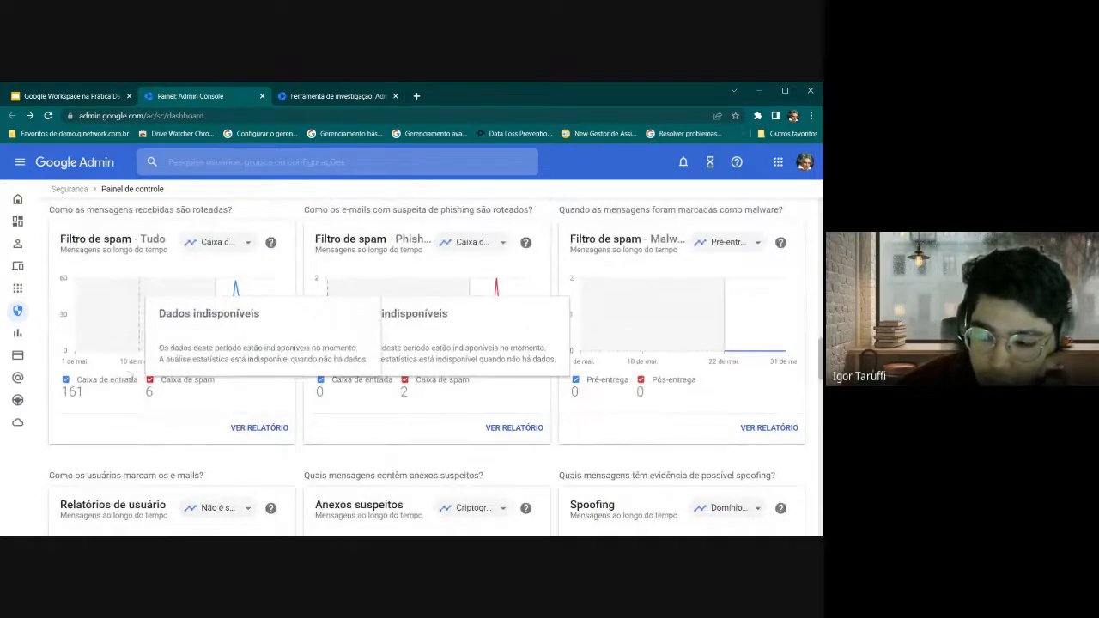
pyautogui.moveTo(256, 320)
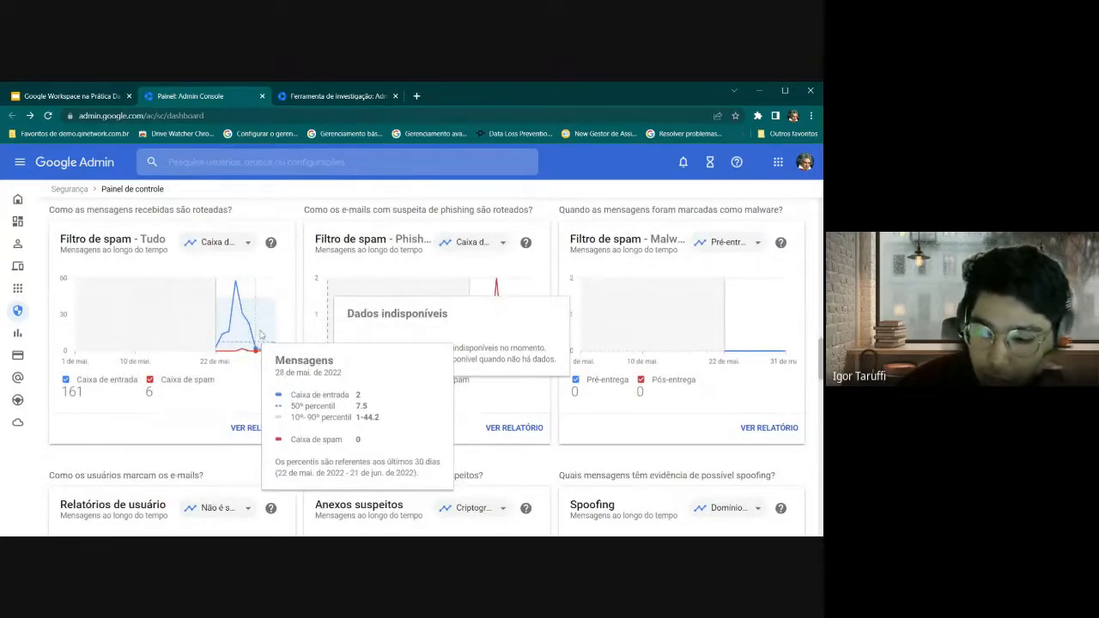
pyautogui.moveTo(509, 323)
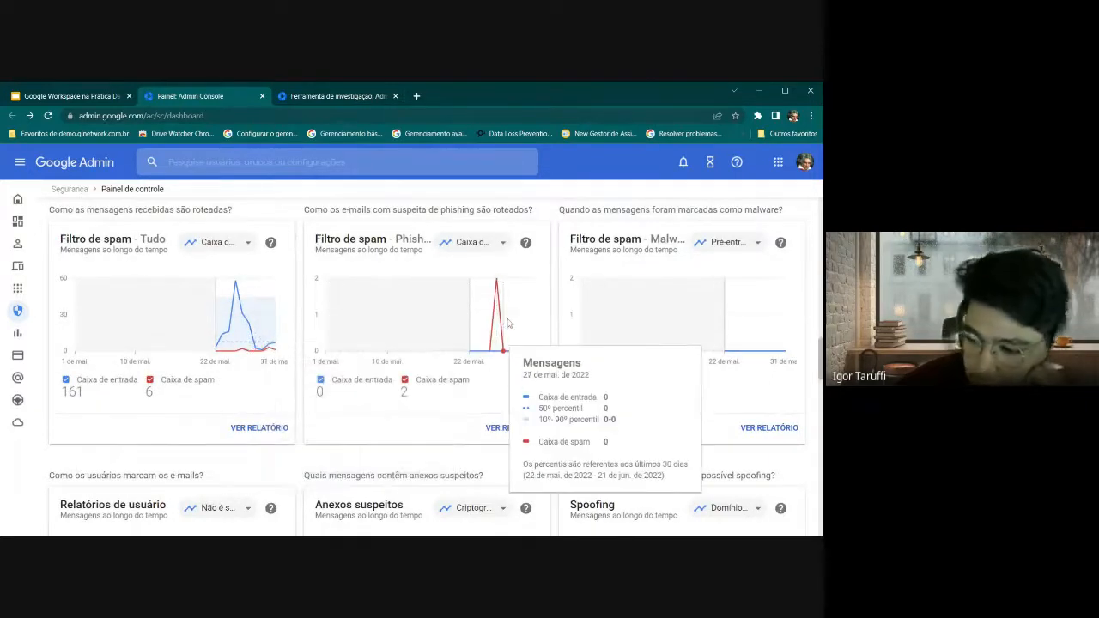
pyautogui.scroll(-2, 507, 327)
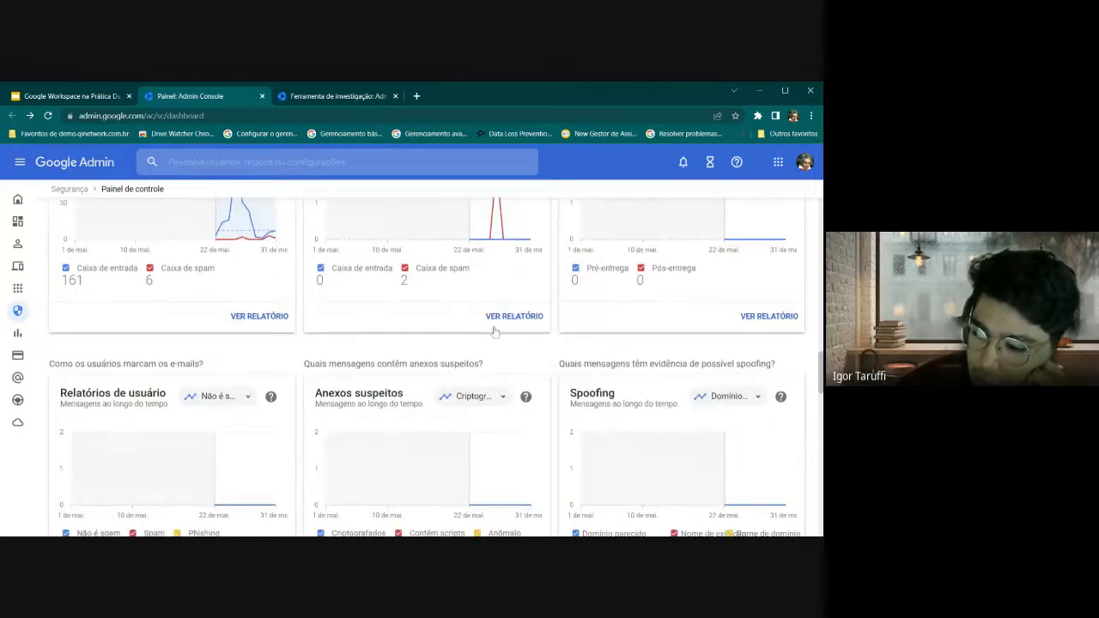
pyautogui.scroll(2, 505, 330)
pyautogui.scroll(1, 505, 330)
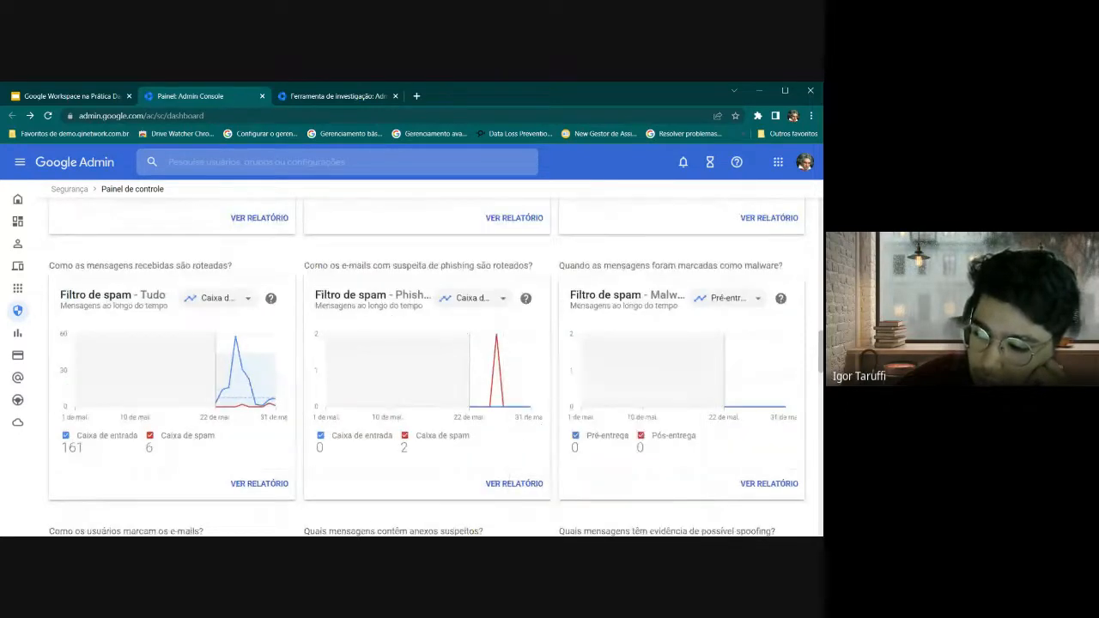
pyautogui.scroll(-1, 565, 319)
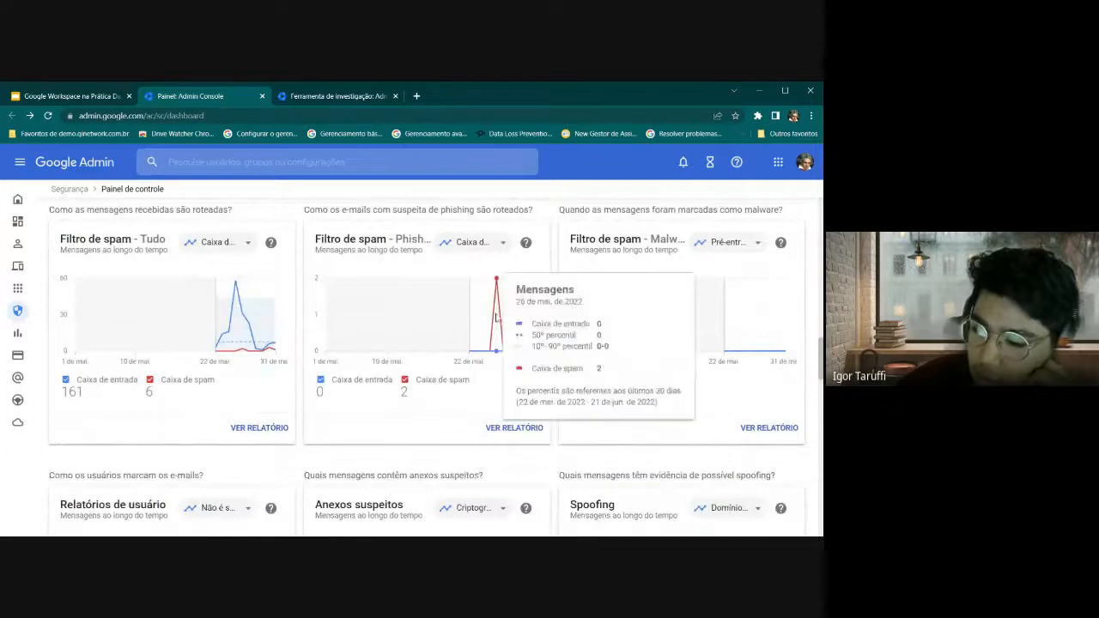
pyautogui.scroll(-1, 288, 378)
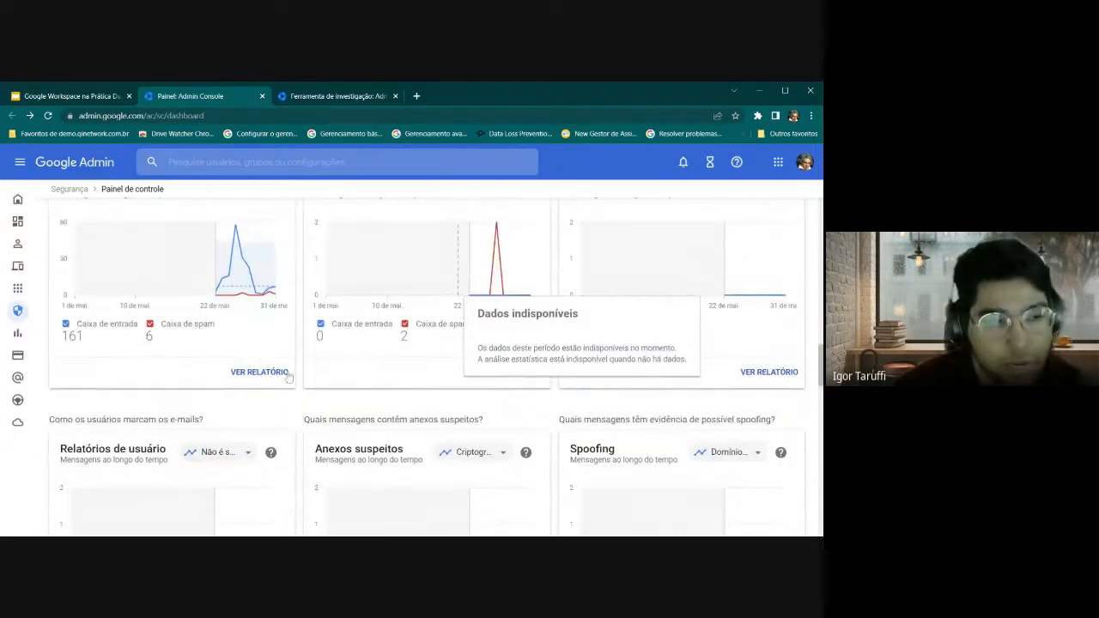
pyautogui.scroll(-3, 319, 373)
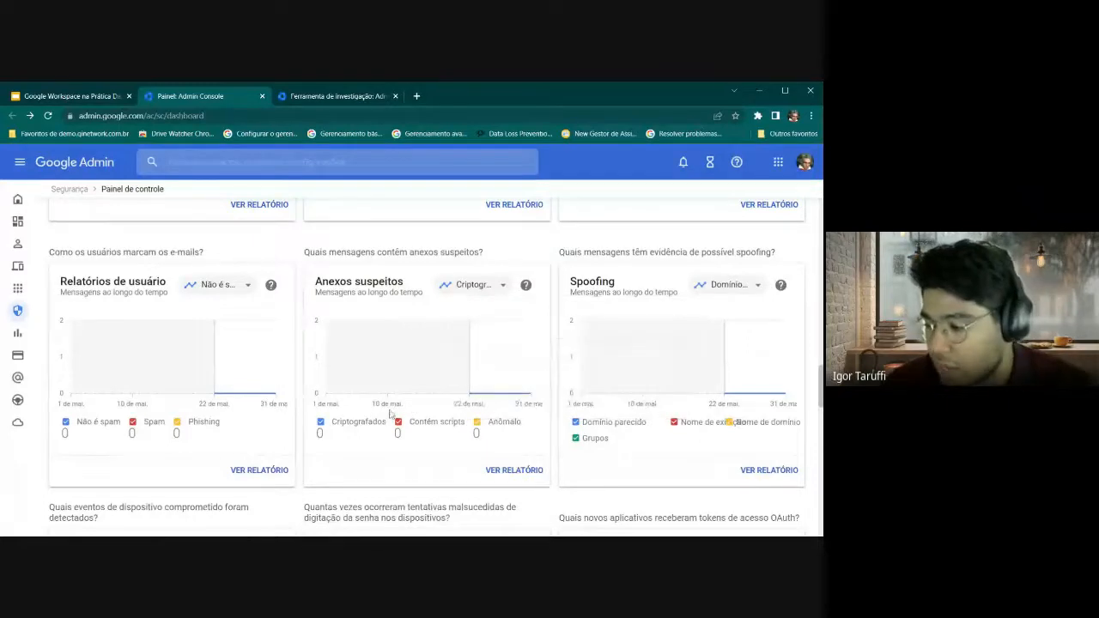
pyautogui.scroll(-3, 398, 415)
pyautogui.scroll(6, 424, 410)
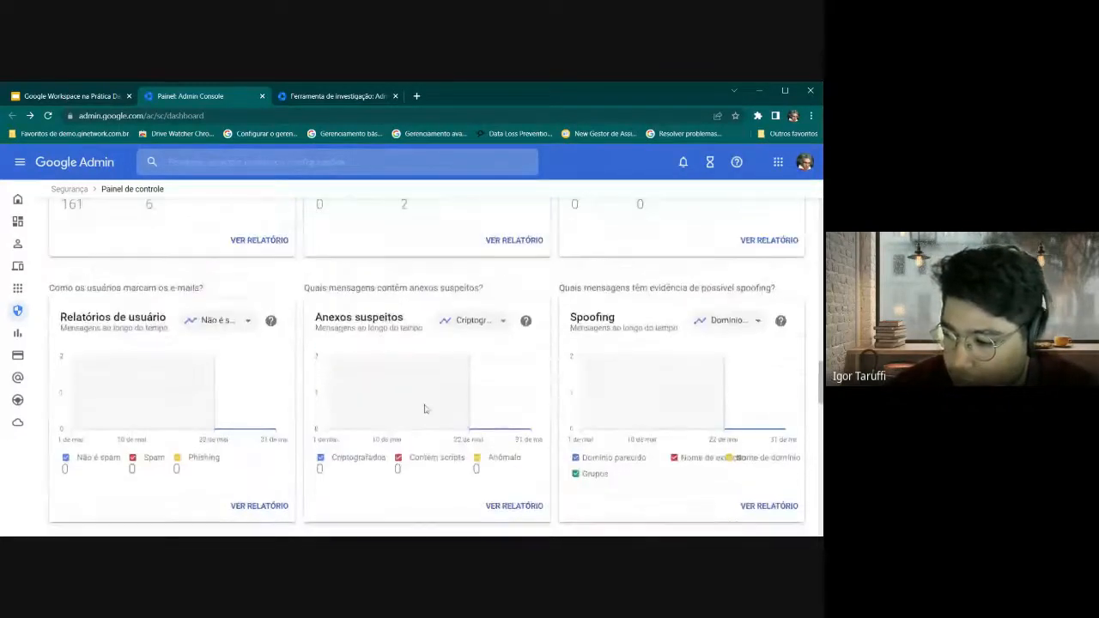
pyautogui.scroll(9, 498, 411)
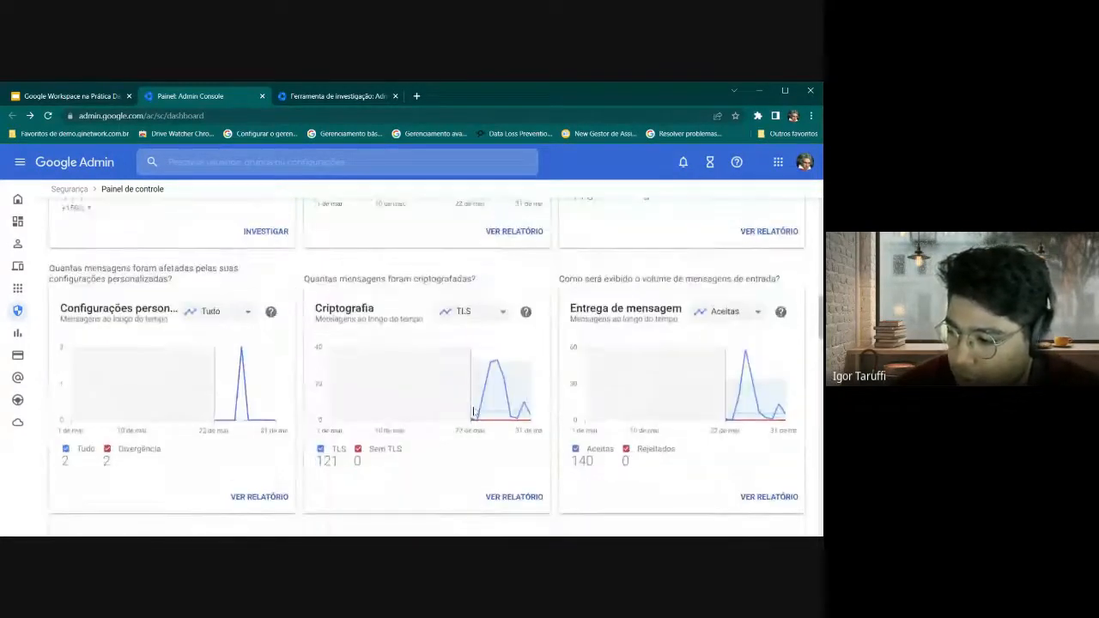
pyautogui.scroll(3, 413, 407)
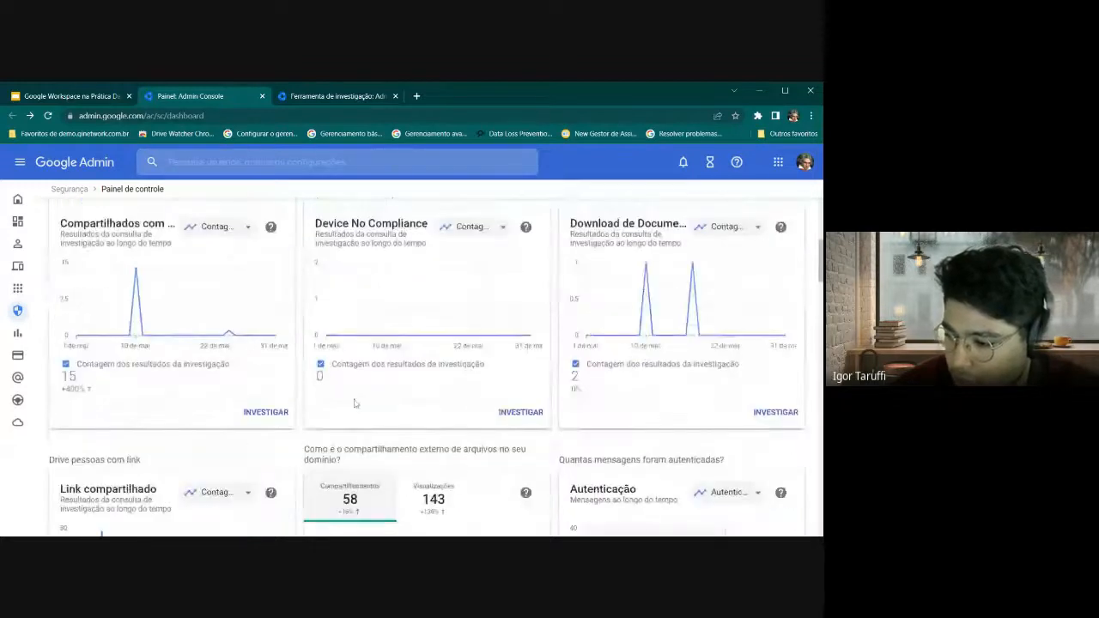
# Return to the Google Workspace deck and advance to slide 9, Ferramenta de Investigação
pyautogui.click(70, 98)
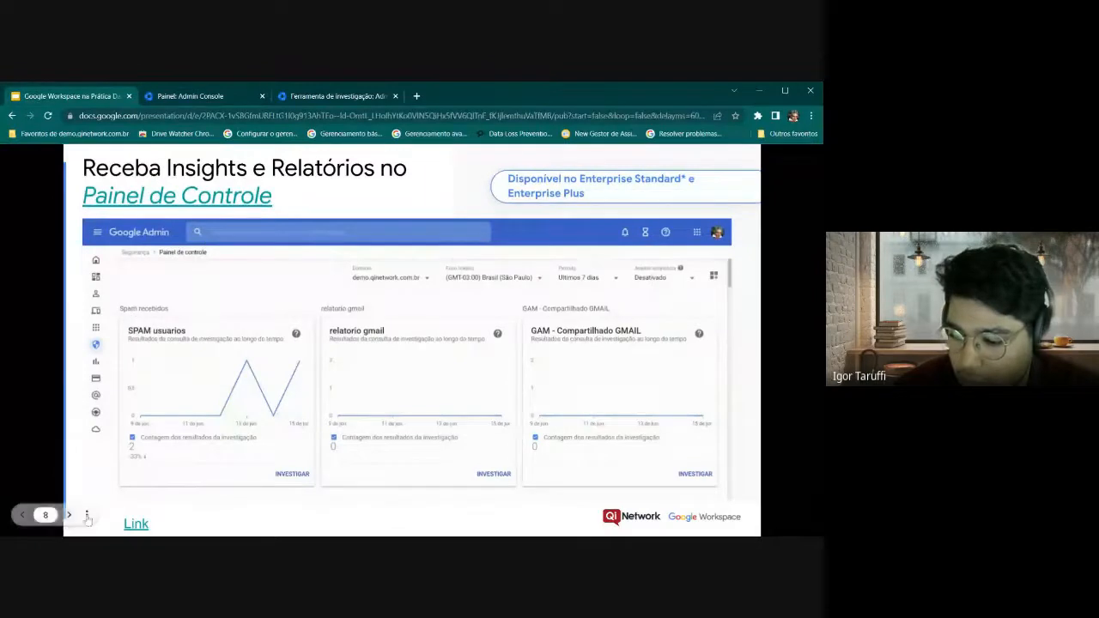
pyautogui.click(69, 514)
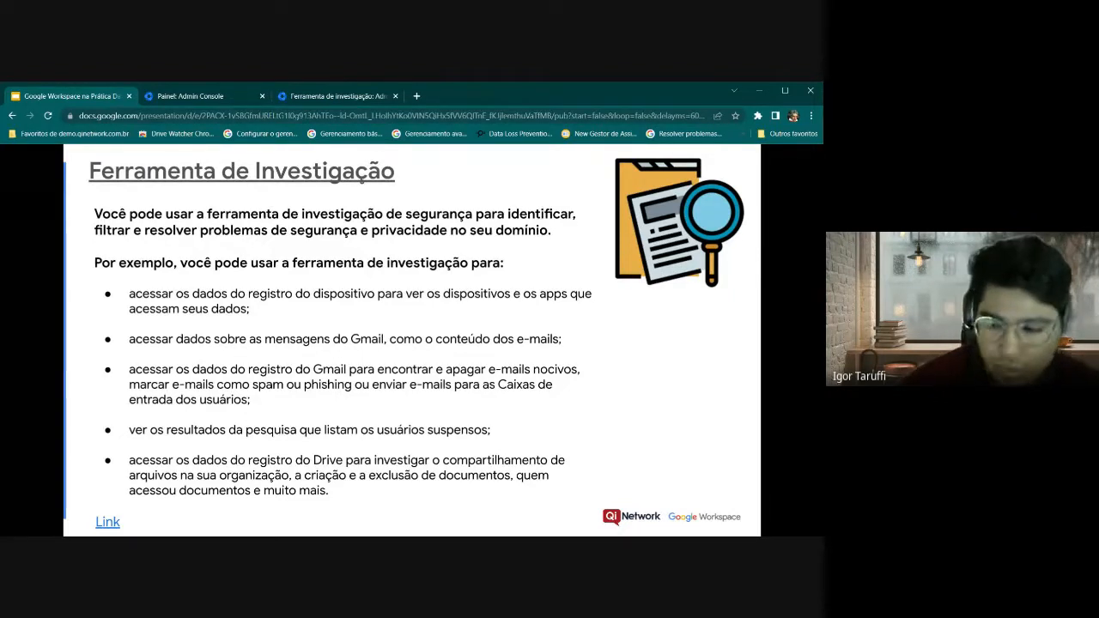
# Open the slide's investigation link, then run INVESTIGAR on the relatorio gmail card and return to Painel
pyautogui.click(108, 522)
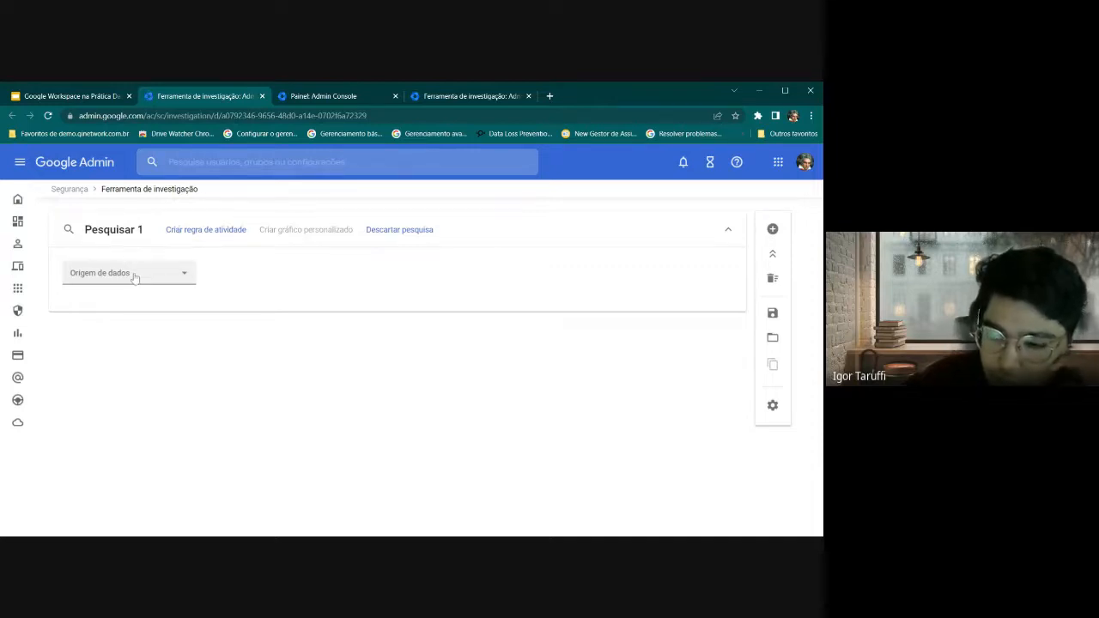
pyautogui.click(326, 93)
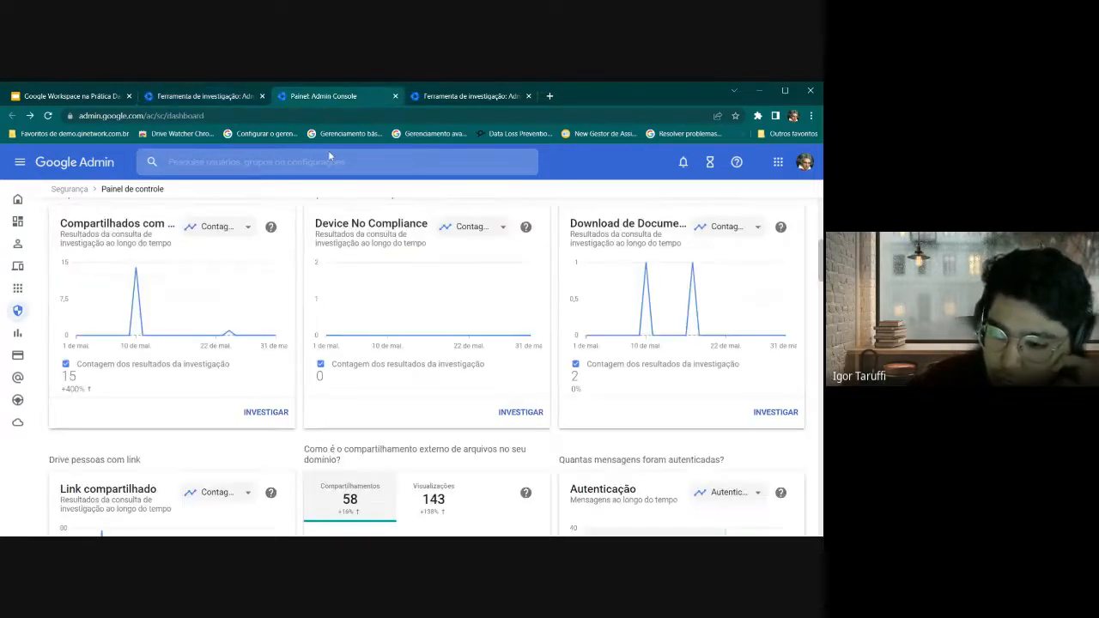
pyautogui.scroll(-2, 252, 332)
pyautogui.scroll(2, 253, 331)
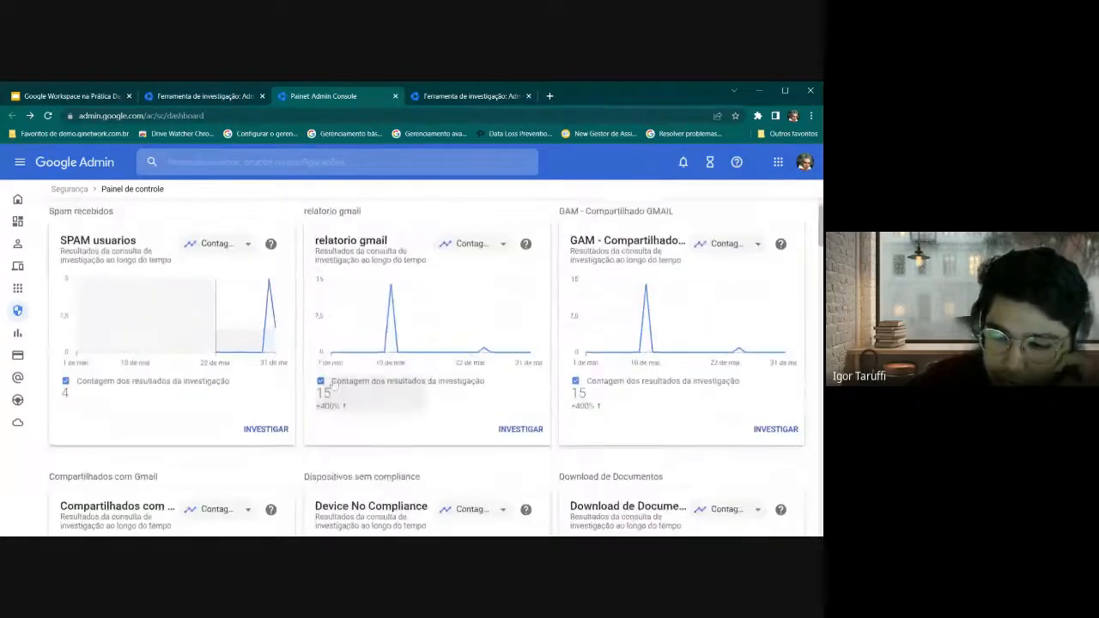
pyautogui.scroll(1, 252, 331)
pyautogui.scroll(-1, 400, 246)
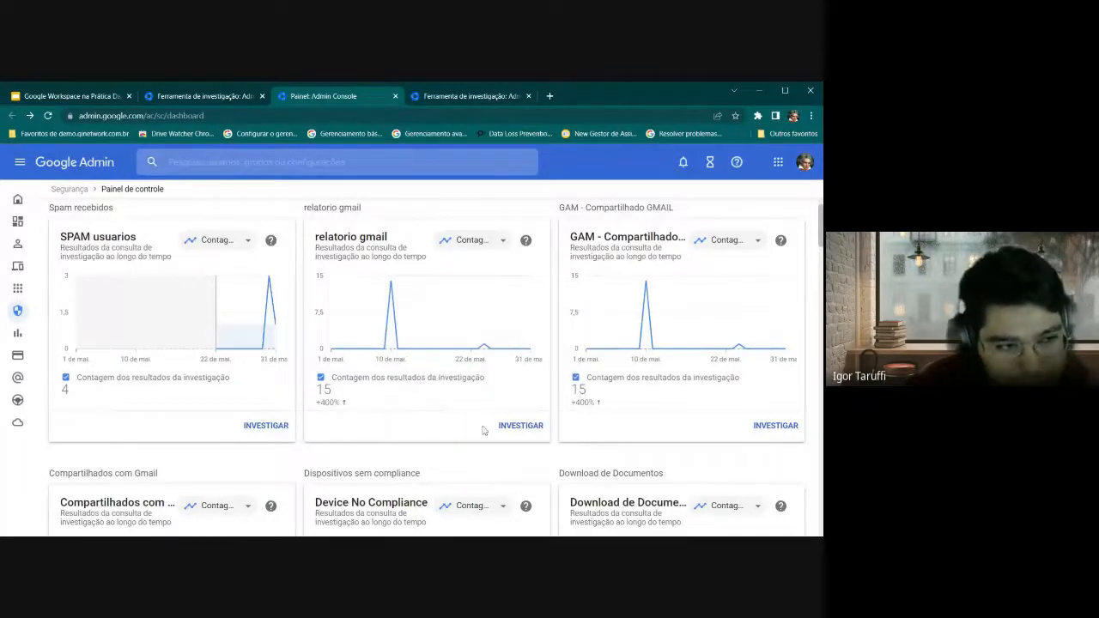
pyautogui.click(522, 425)
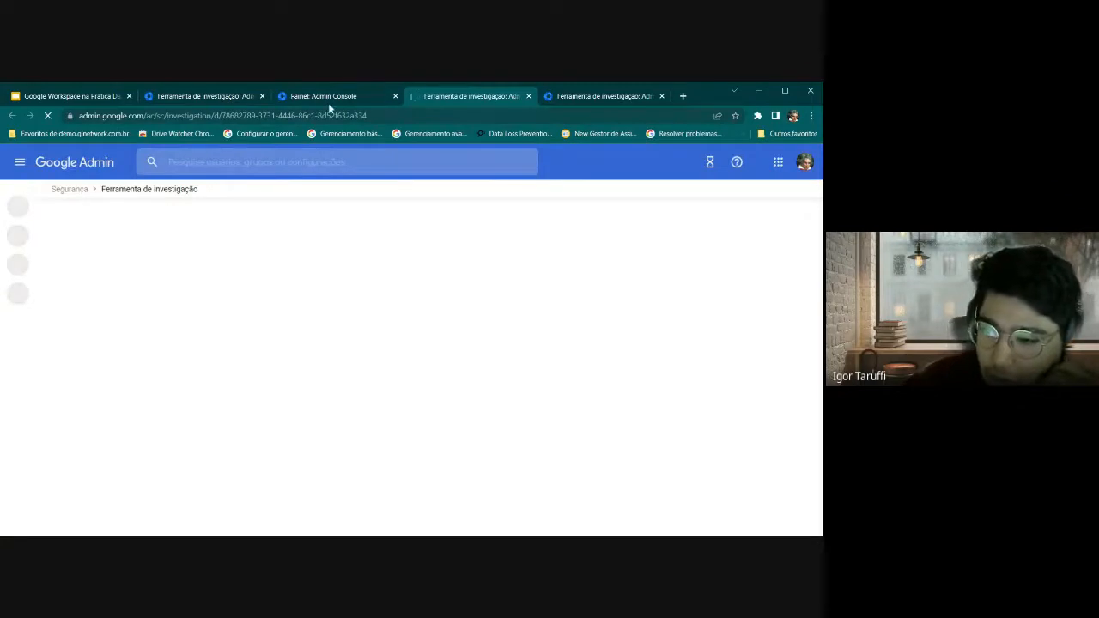
pyautogui.click(332, 102)
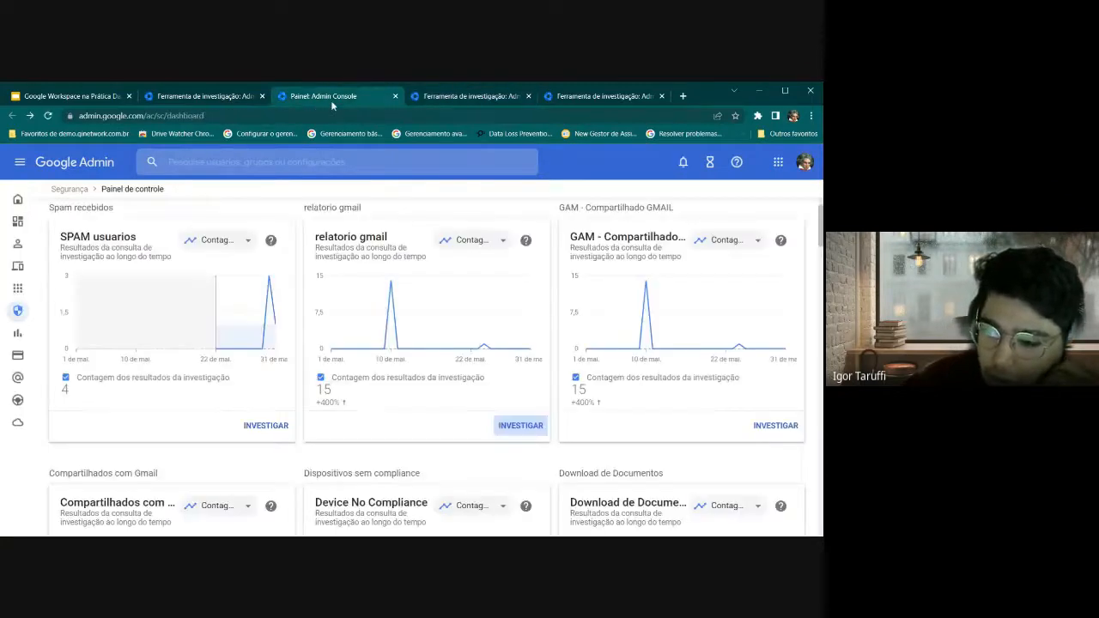
pyautogui.click(471, 99)
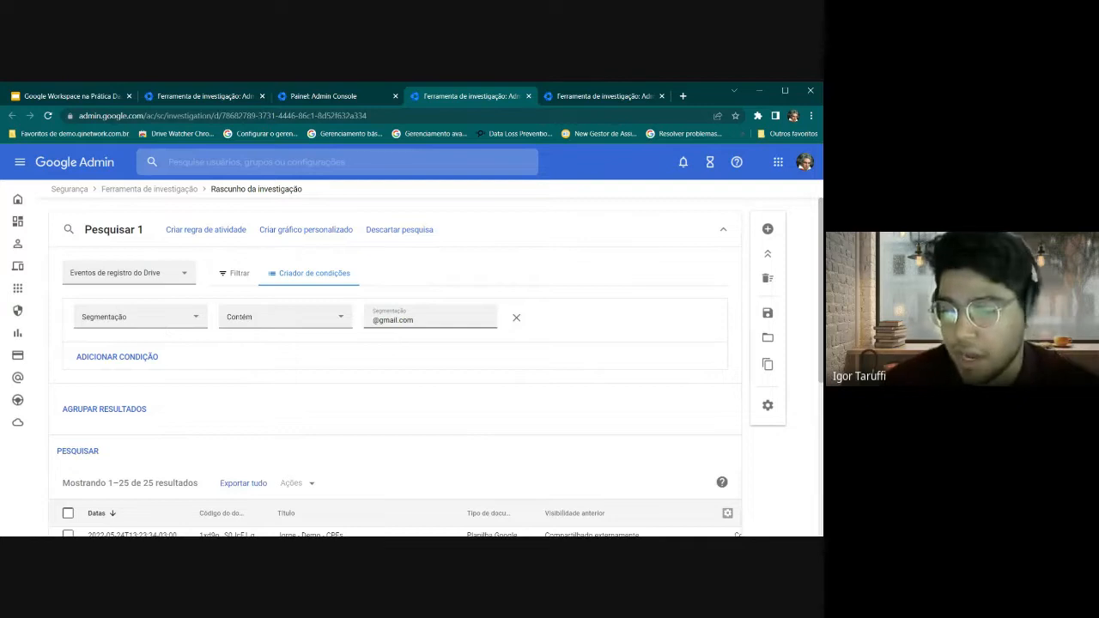
pyautogui.scroll(-2, 382, 348)
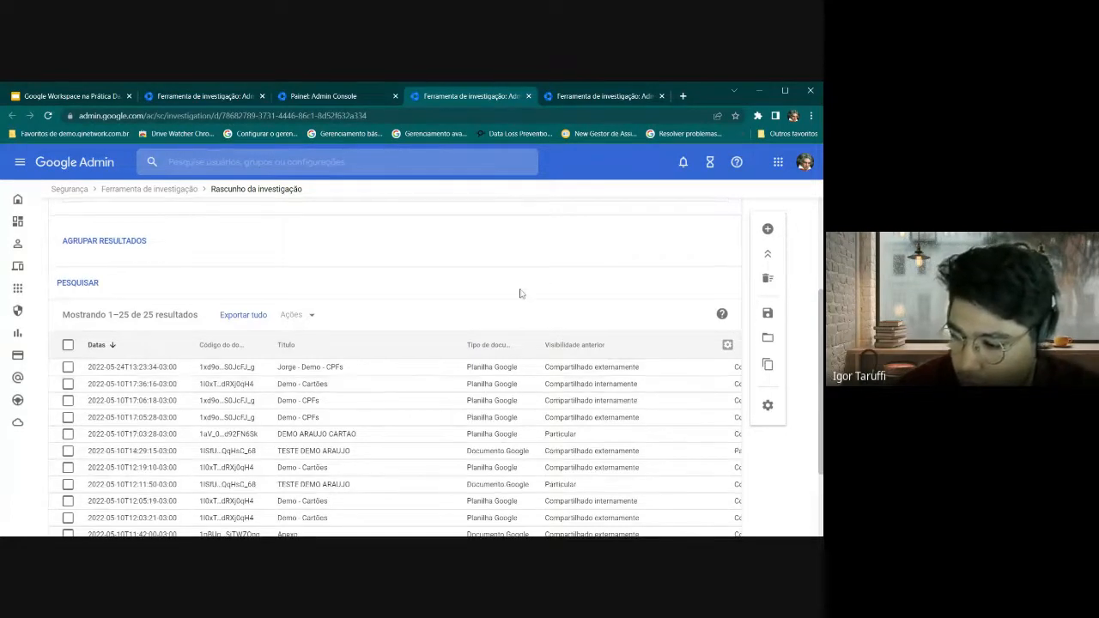
pyautogui.scroll(-2, 451, 395)
pyautogui.moveTo(196, 496); pyautogui.dragTo(422, 492)
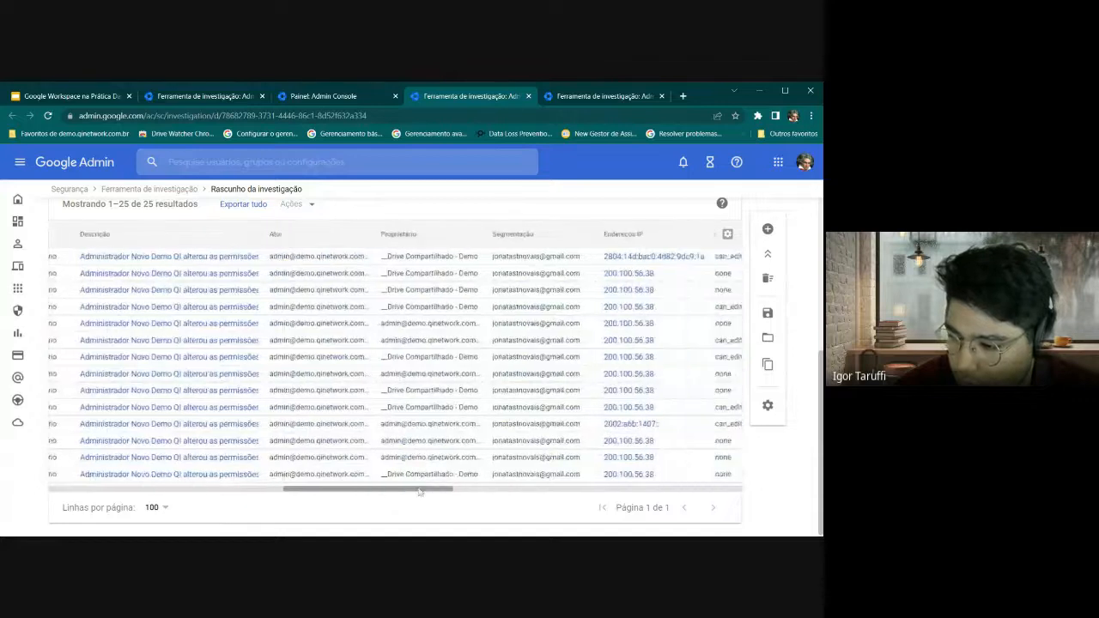
pyautogui.scroll(1, 469, 298)
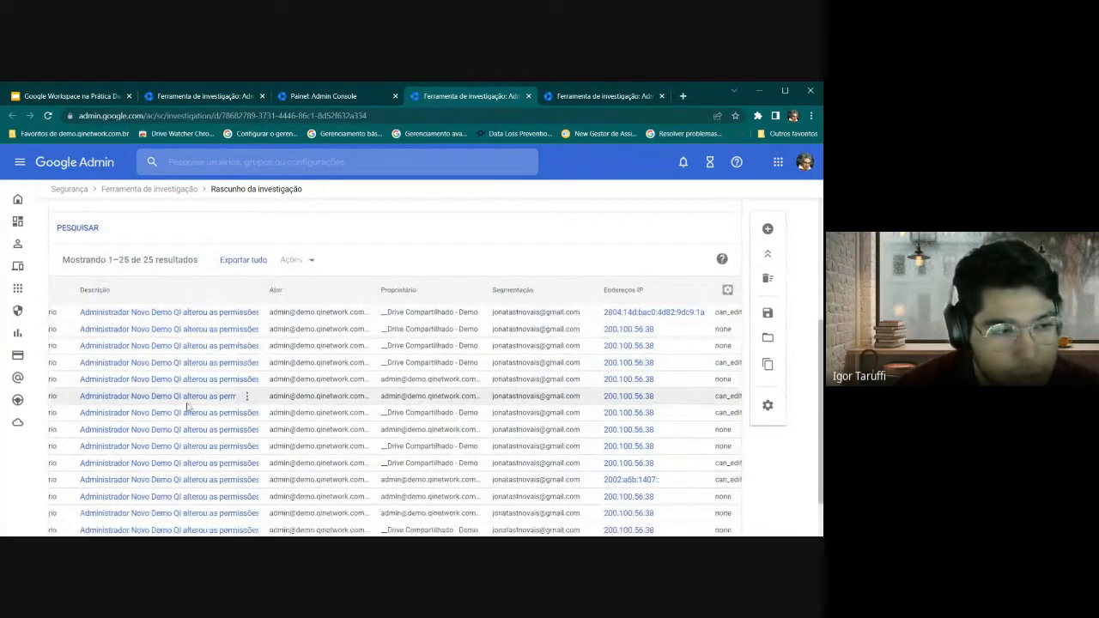
pyautogui.scroll(3, 234, 414)
pyautogui.click(314, 97)
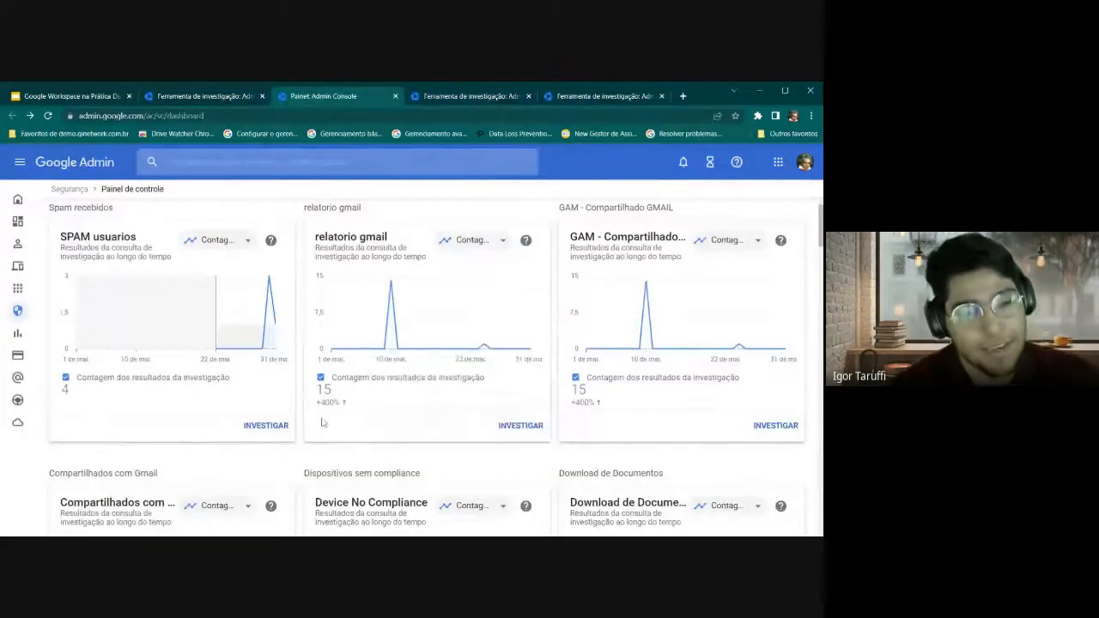
# On the Drive log investigation, start Criar gráfico personalizado, review the widget panel, and cancel it
pyautogui.click(445, 98)
pyautogui.scroll(1, 281, 278)
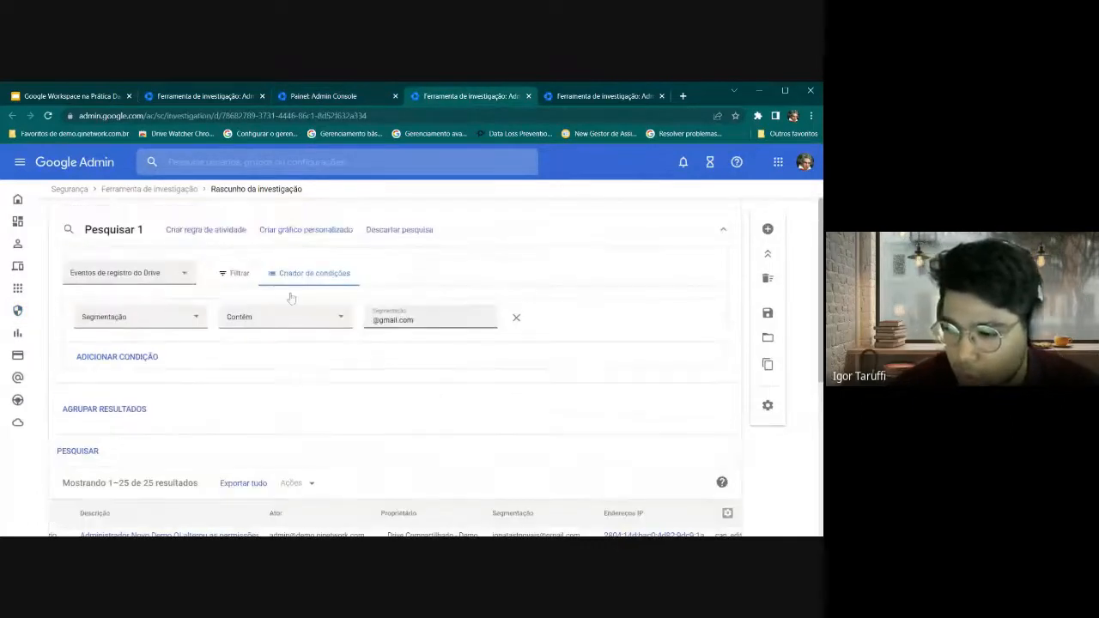
pyautogui.click(283, 232)
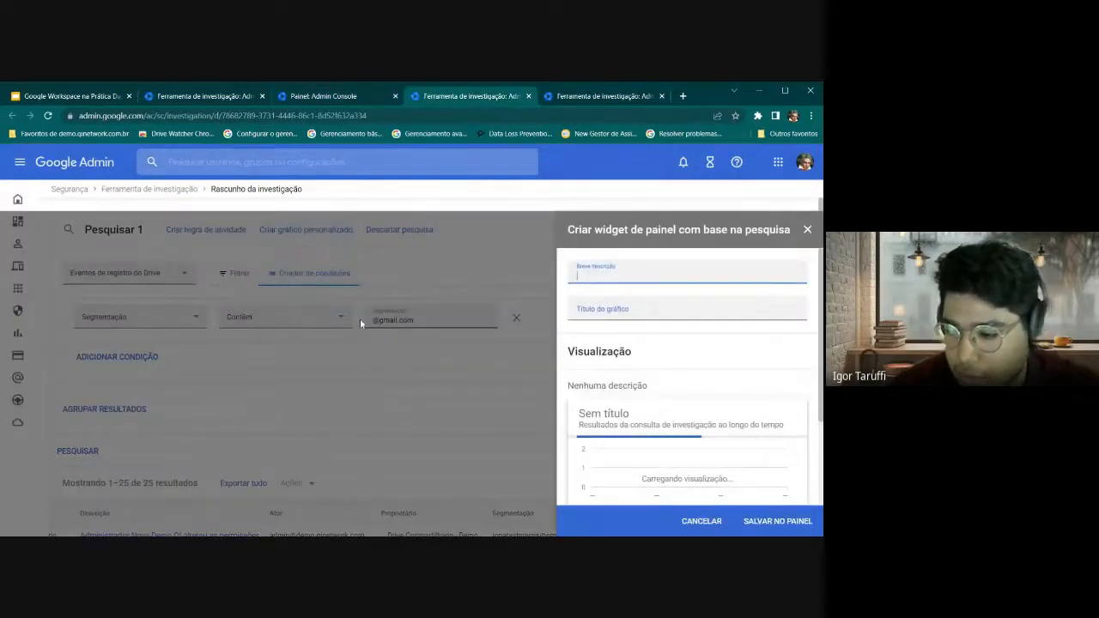
pyautogui.scroll(-1, 753, 389)
pyautogui.scroll(-1, 752, 388)
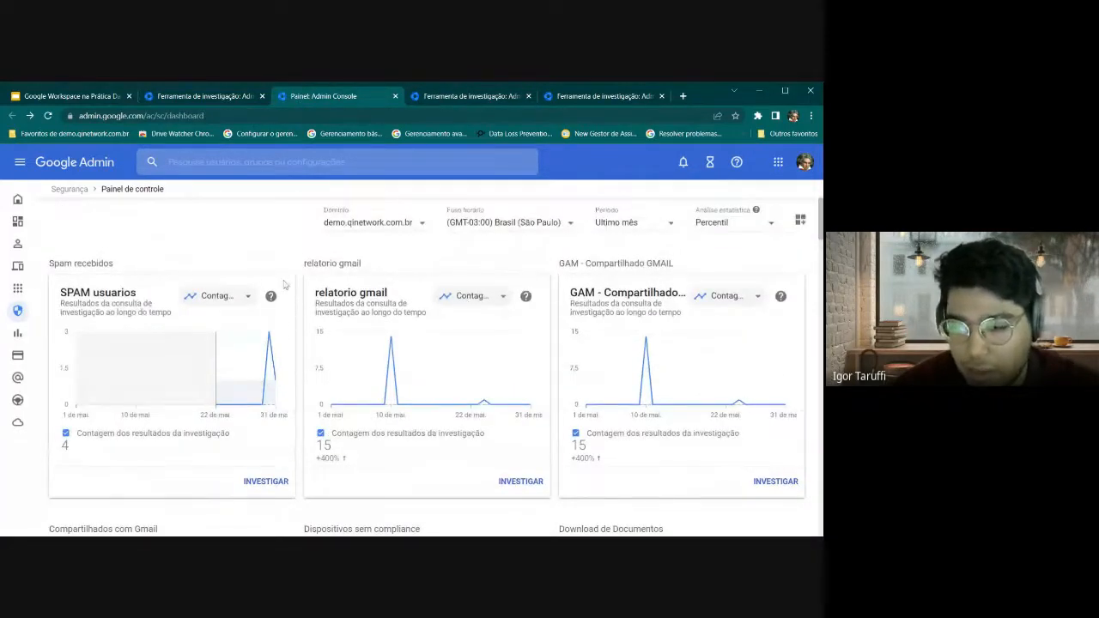
pyautogui.scroll(-1, 386, 336)
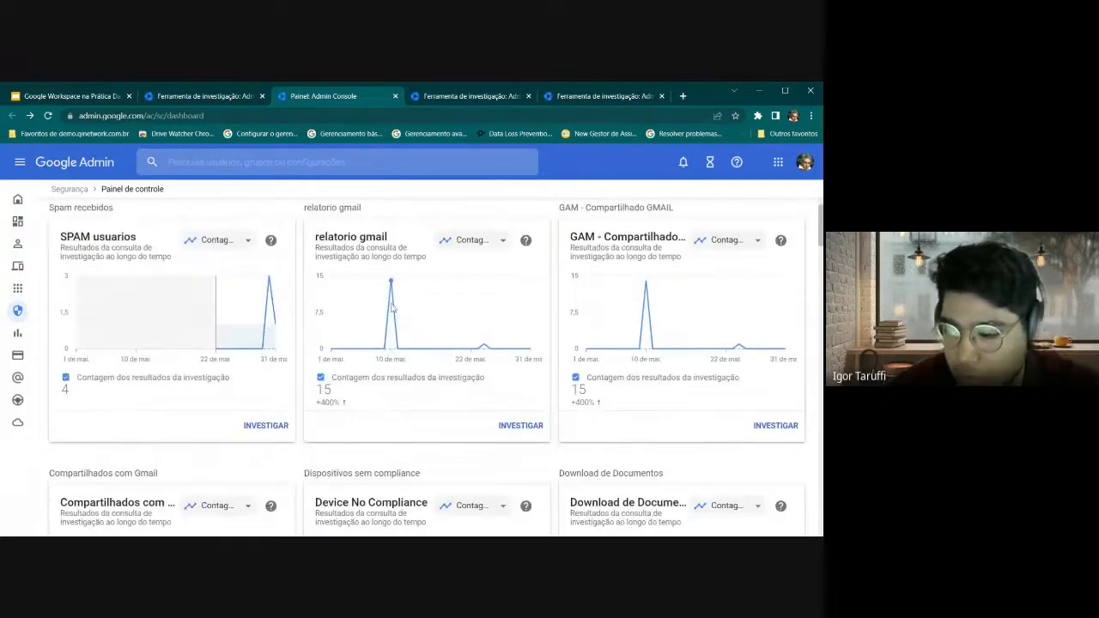
pyautogui.moveTo(393, 297)
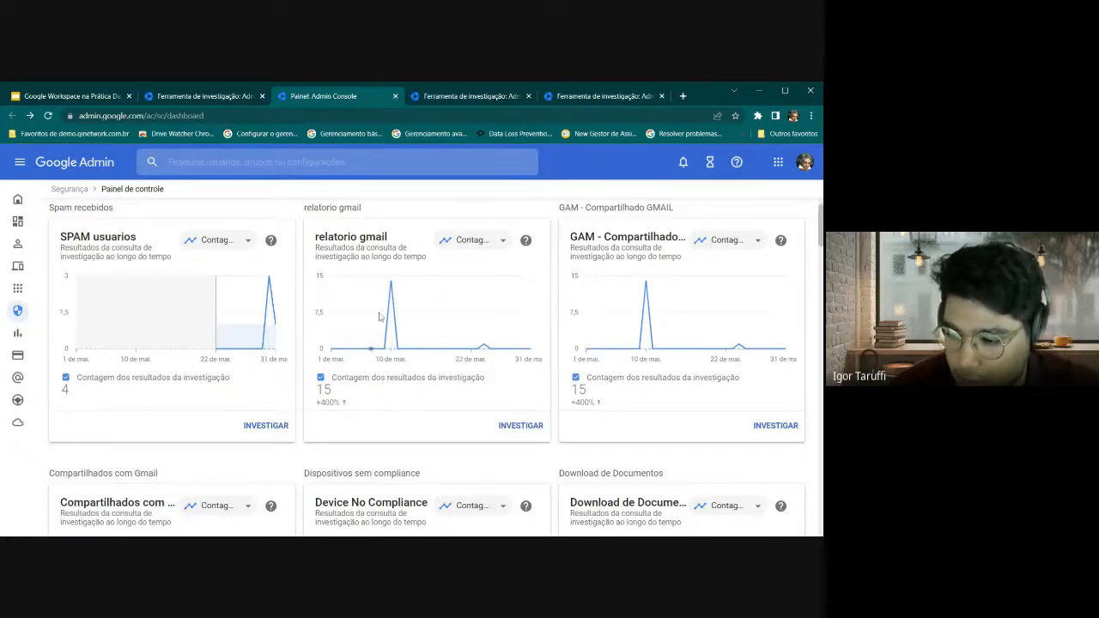
pyautogui.hotkey('ctrl', 'Tab')
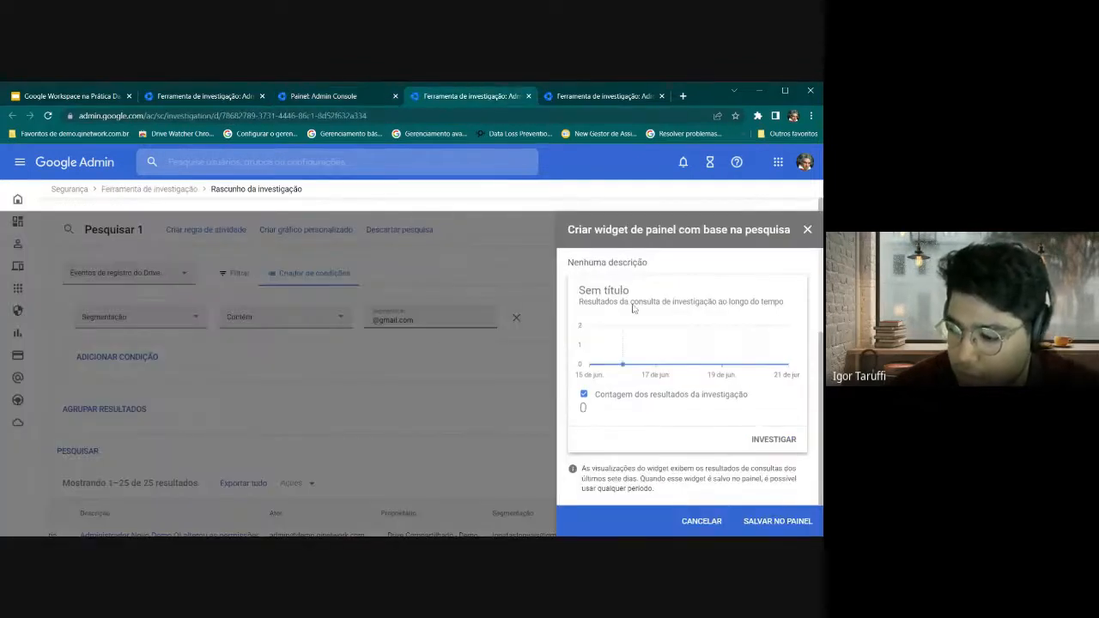
pyautogui.click(709, 521)
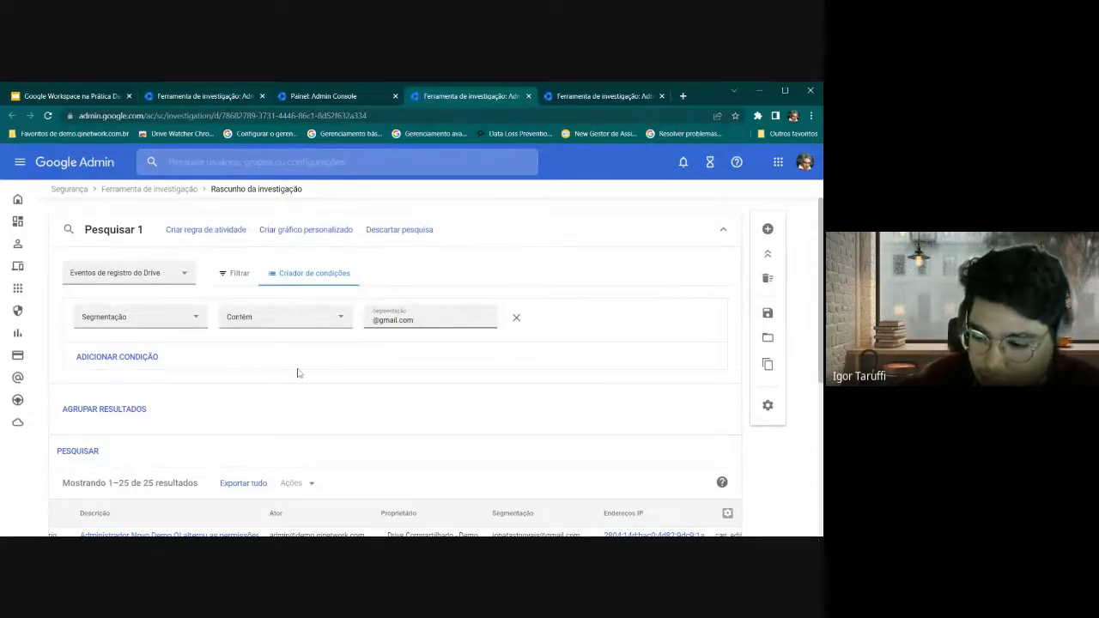
pyautogui.scroll(-3, 298, 373)
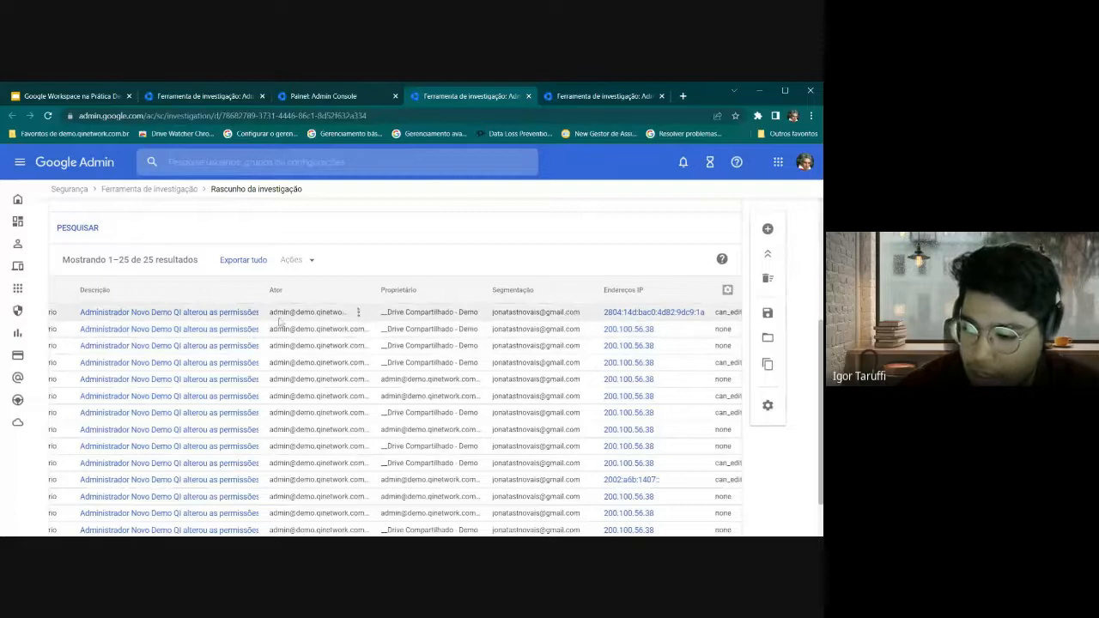
pyautogui.scroll(2, 492, 321)
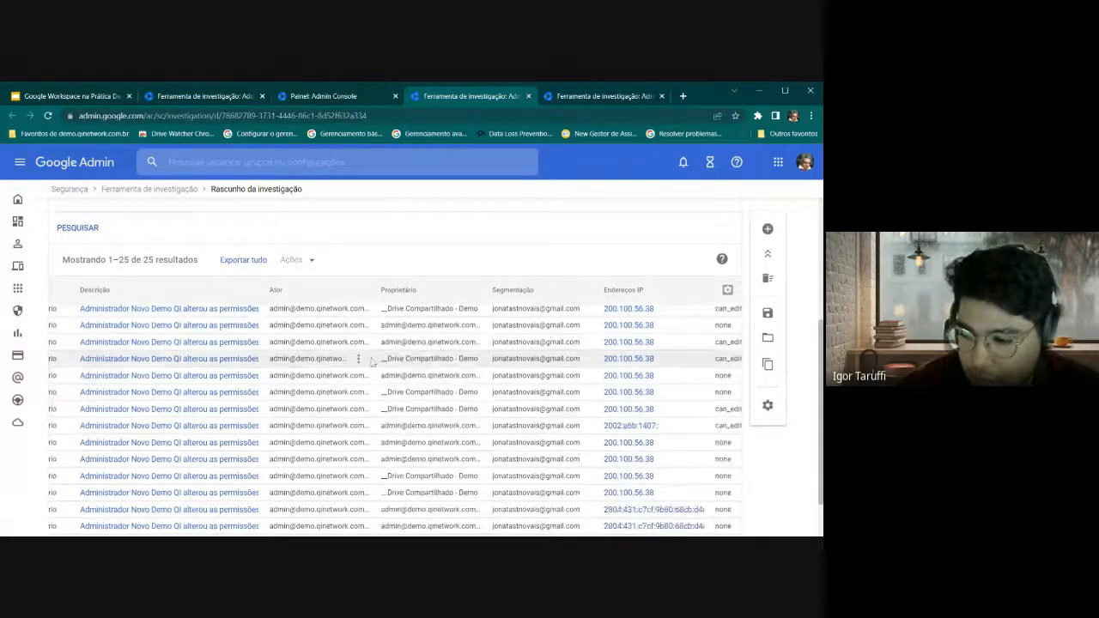
pyautogui.moveTo(373, 264); pyautogui.dragTo(415, 264)
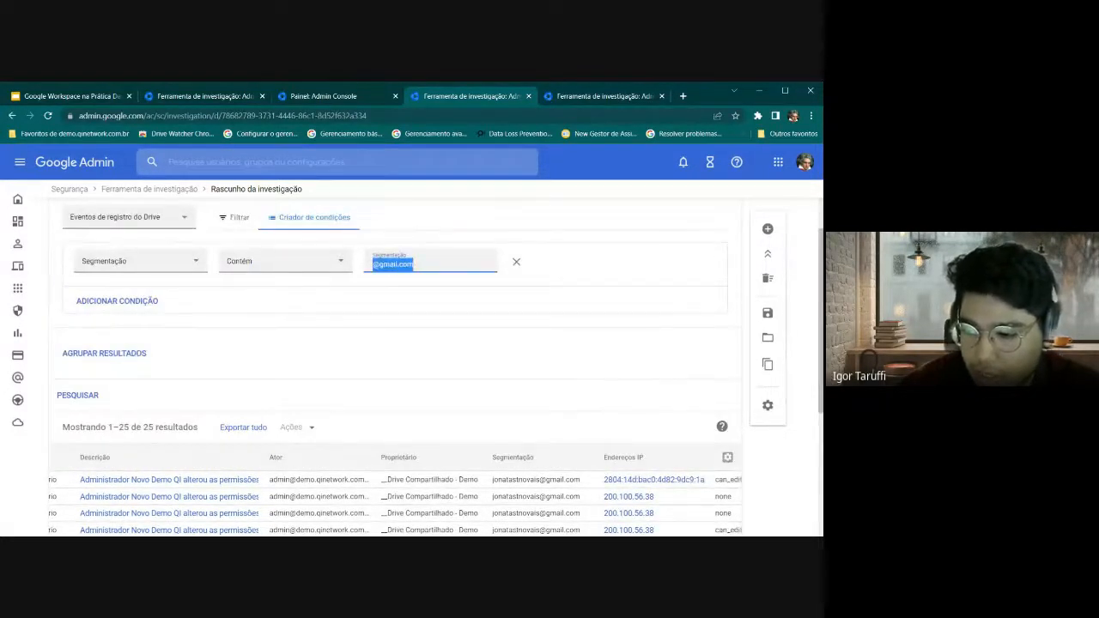
pyautogui.click(180, 267)
pyautogui.scroll(3, 153, 311)
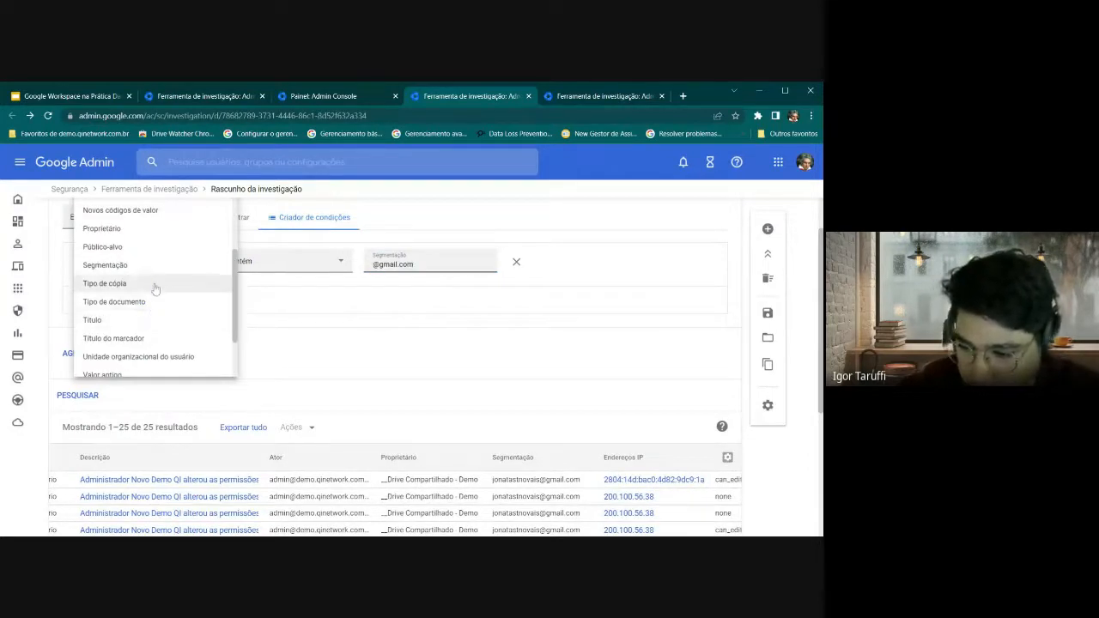
pyautogui.scroll(5, 142, 290)
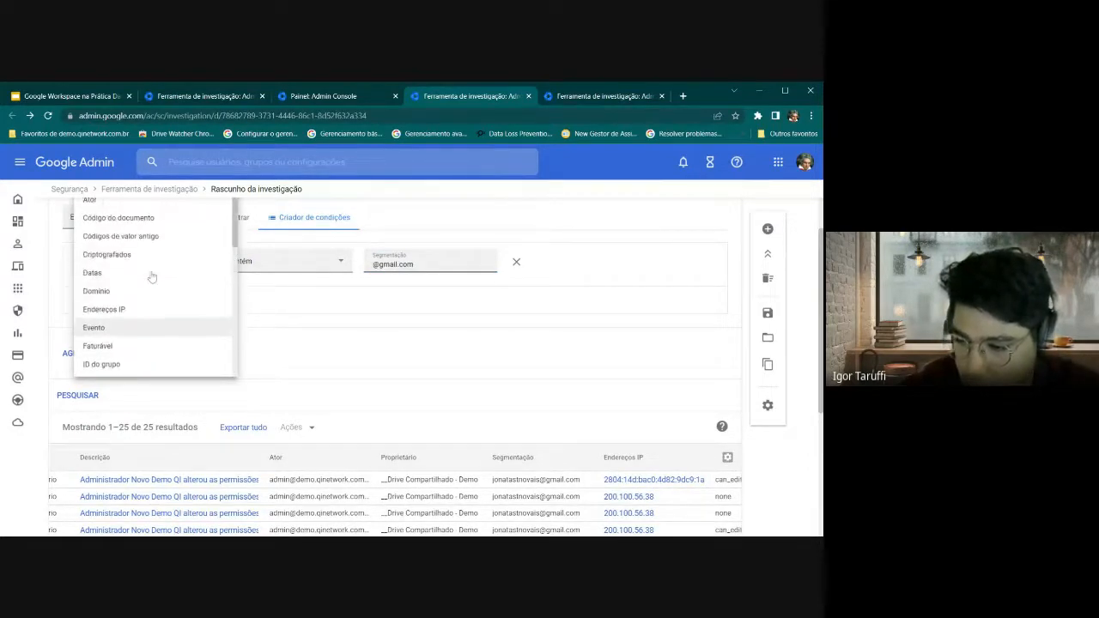
pyautogui.scroll(-3, 134, 336)
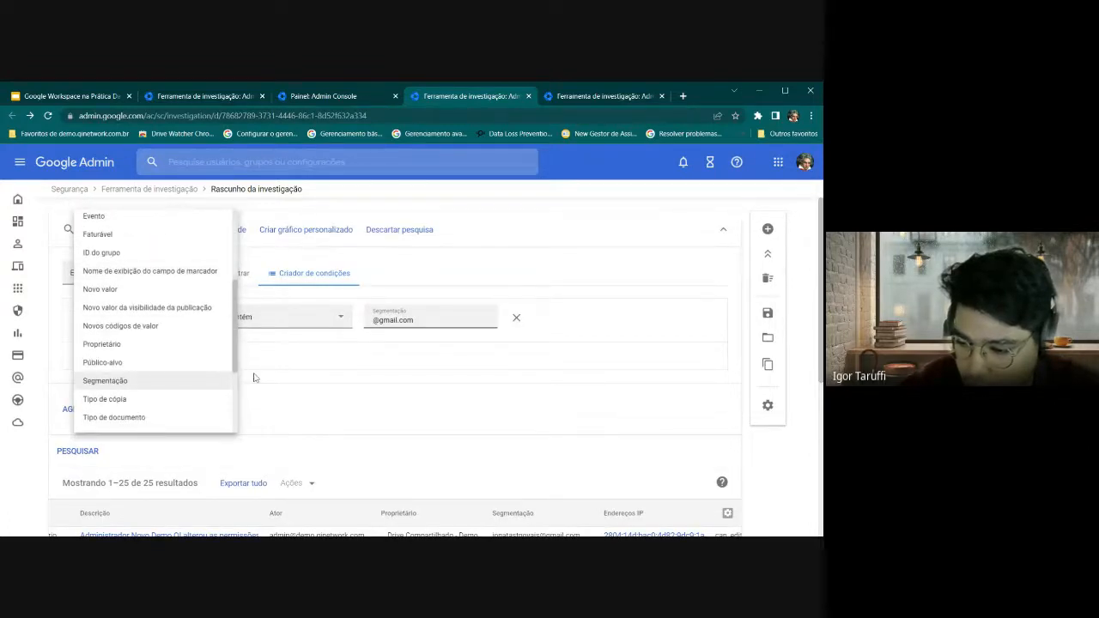
pyautogui.scroll(-2, 137, 383)
pyautogui.click(286, 384)
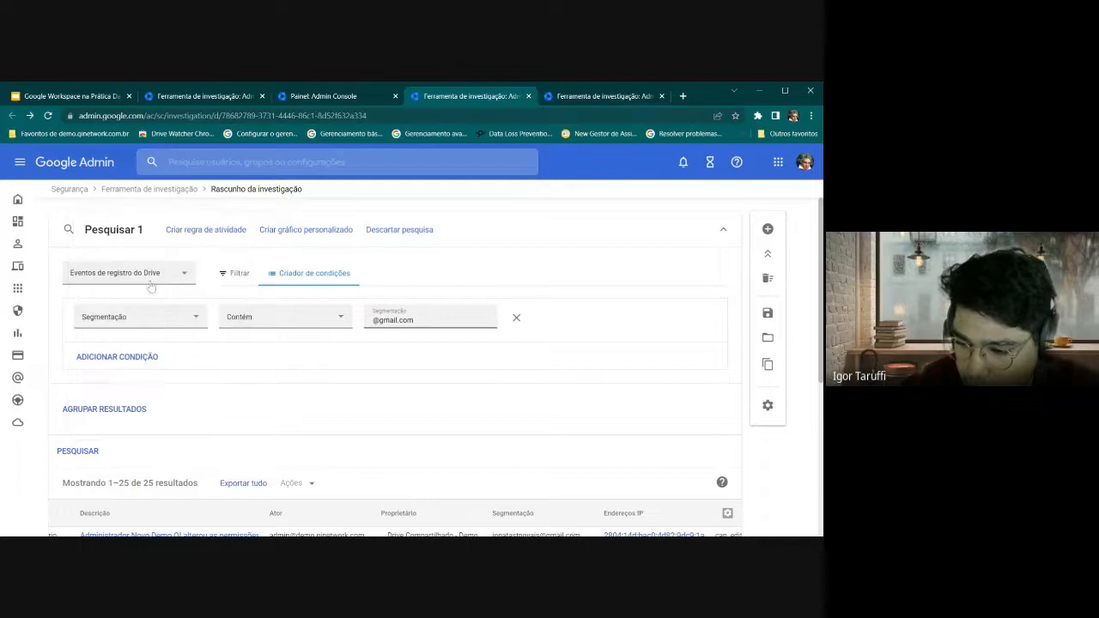
pyautogui.click(159, 325)
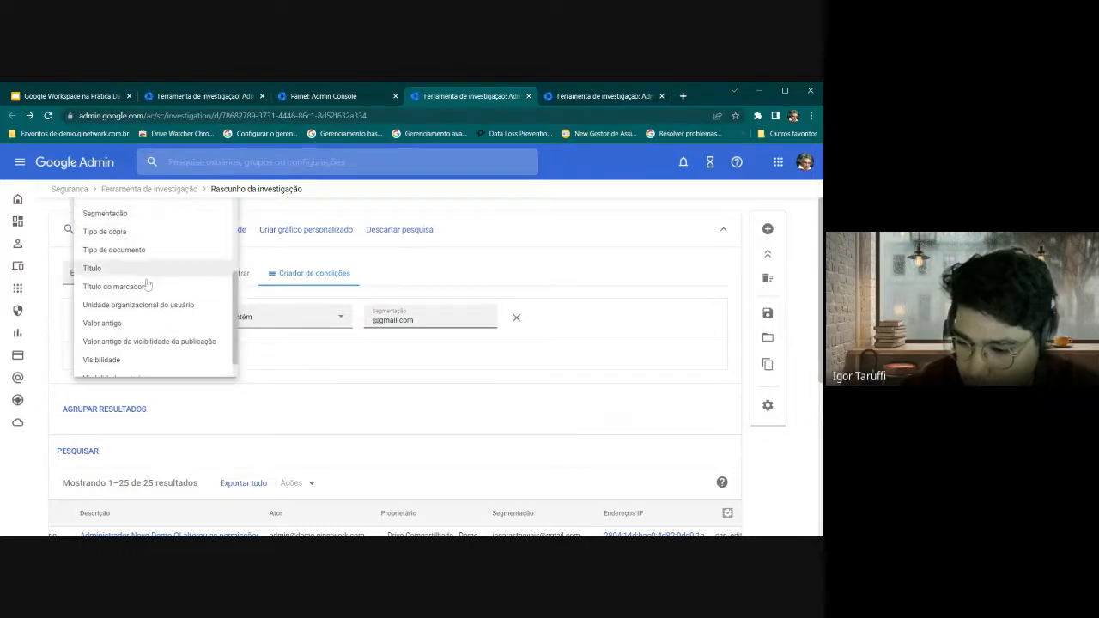
pyautogui.scroll(-1, 141, 313)
# Set the condition to Visibilidade É Compartilhado externamente and run PESQUISAR
pyautogui.click(132, 336)
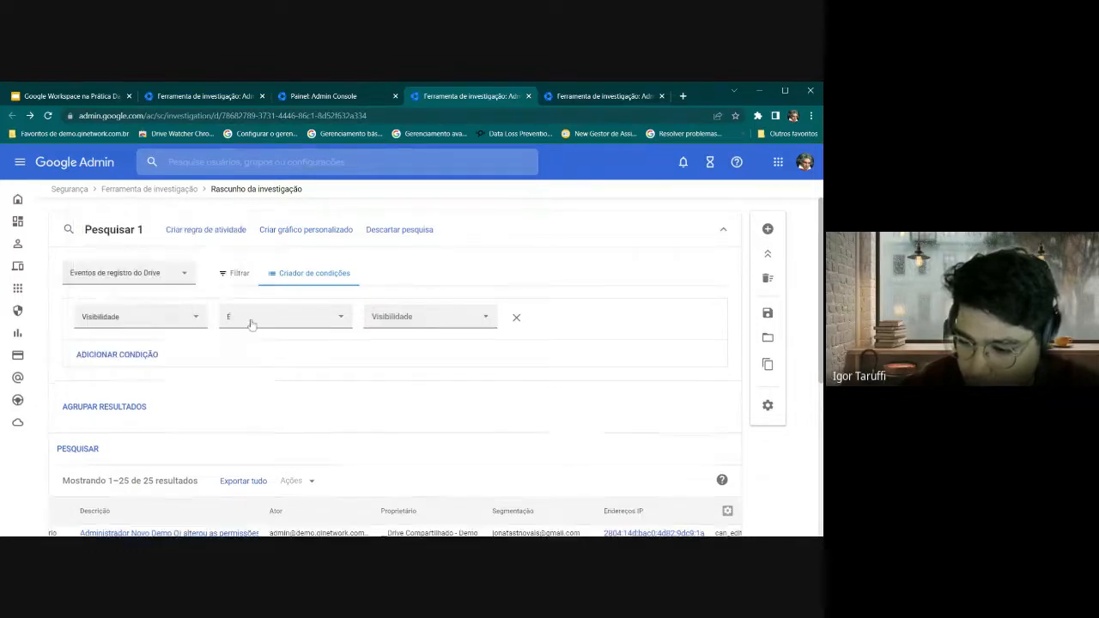
pyautogui.click(248, 321)
pyautogui.click(412, 321)
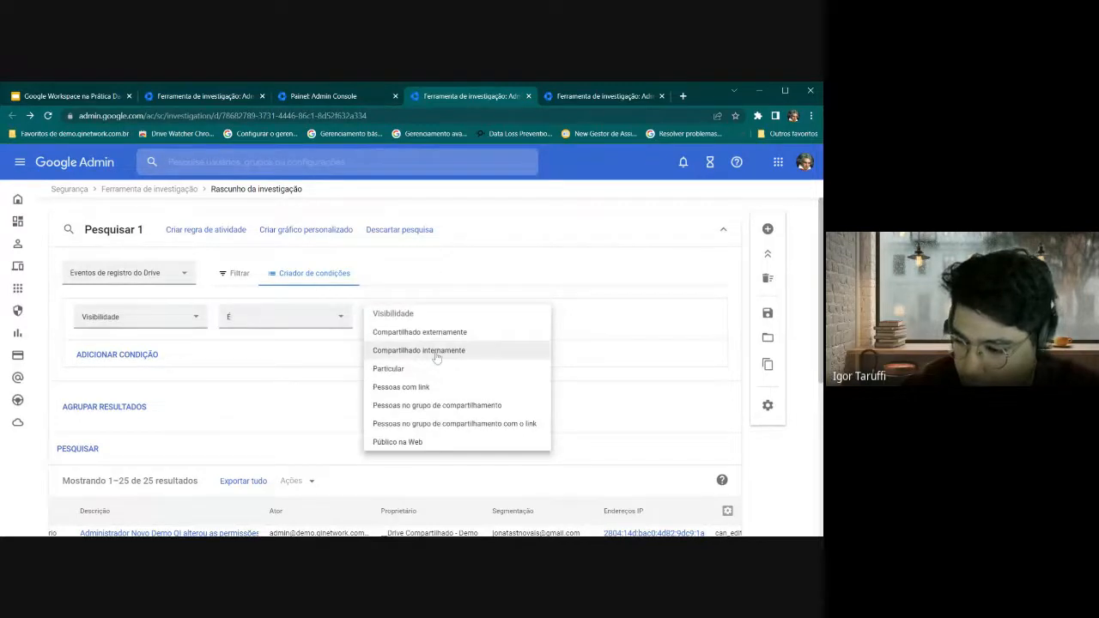
pyautogui.click(420, 332)
pyautogui.click(84, 450)
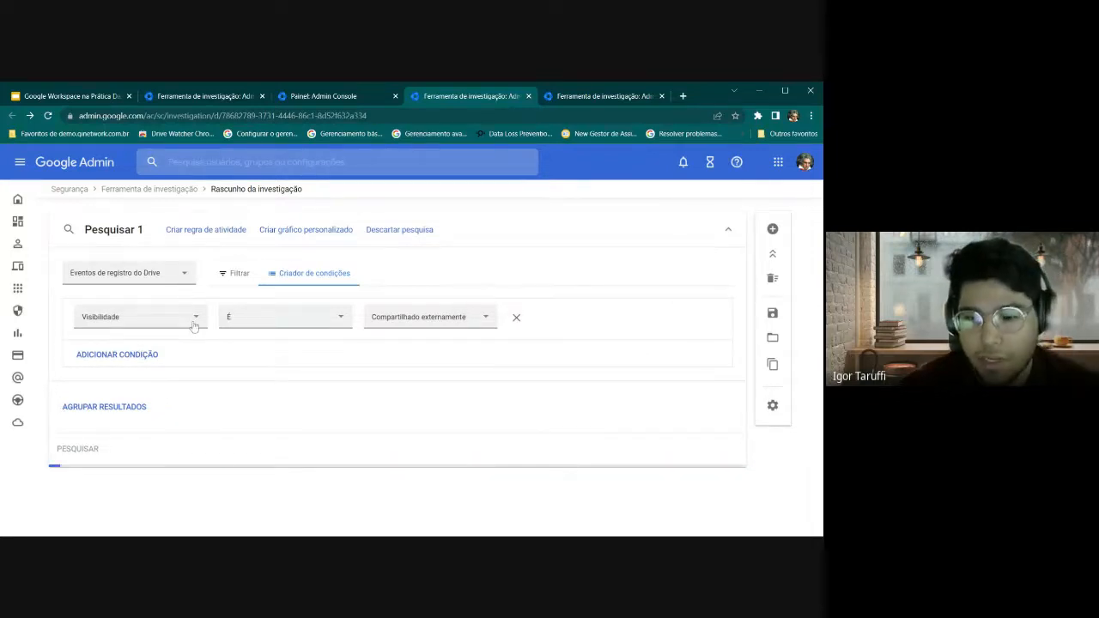
# Add a second condition, try Ator then Domínio as its attribute, then remove it
pyautogui.click(127, 357)
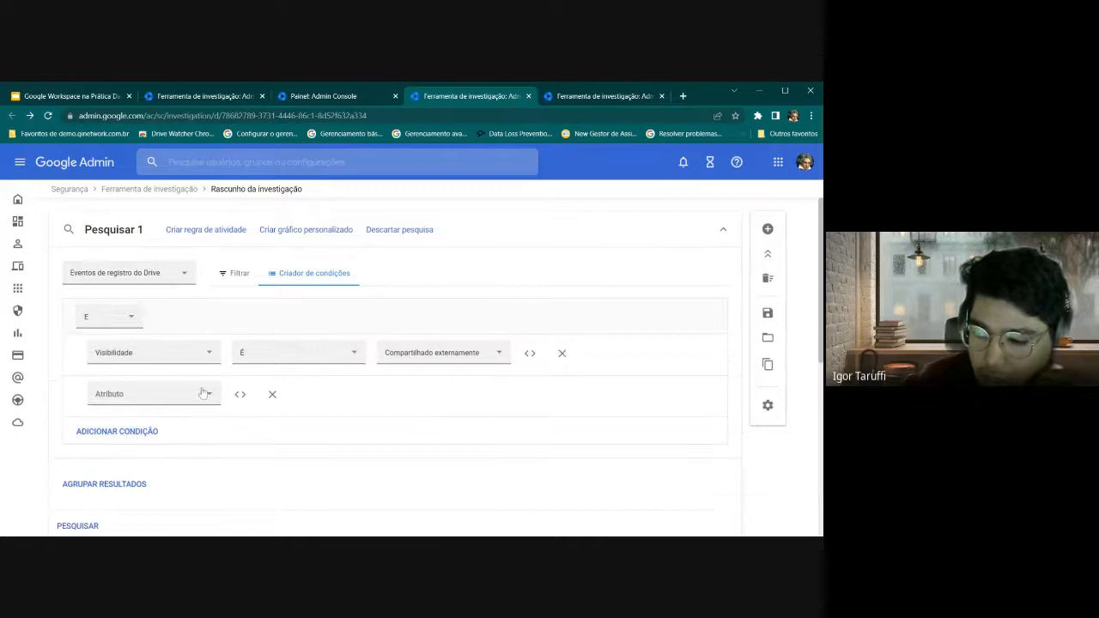
pyautogui.click(178, 404)
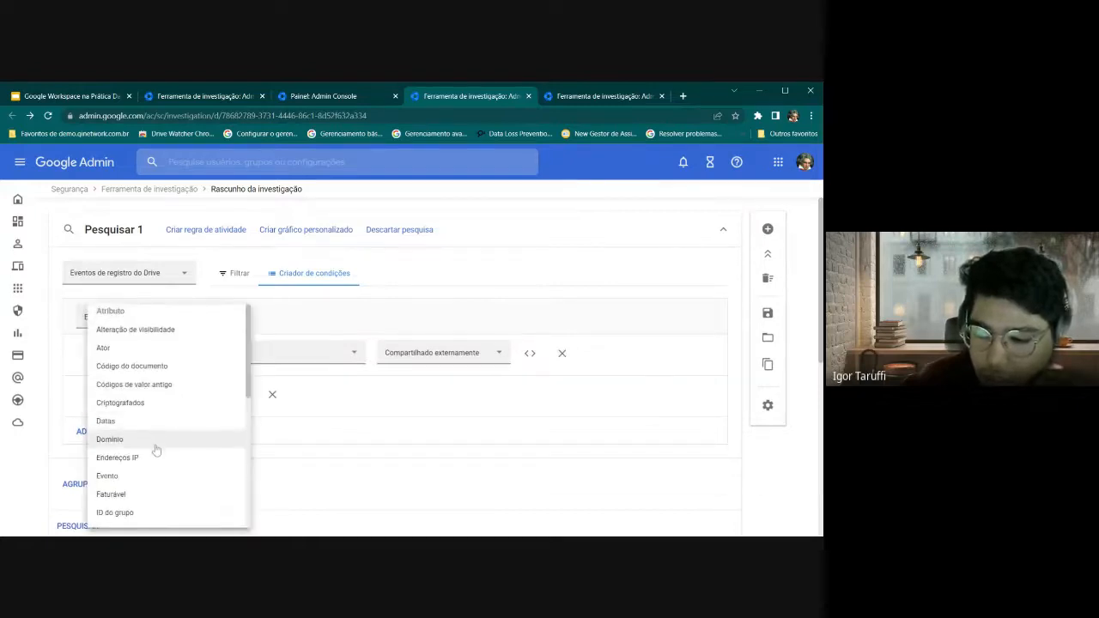
pyautogui.scroll(-1, 153, 444)
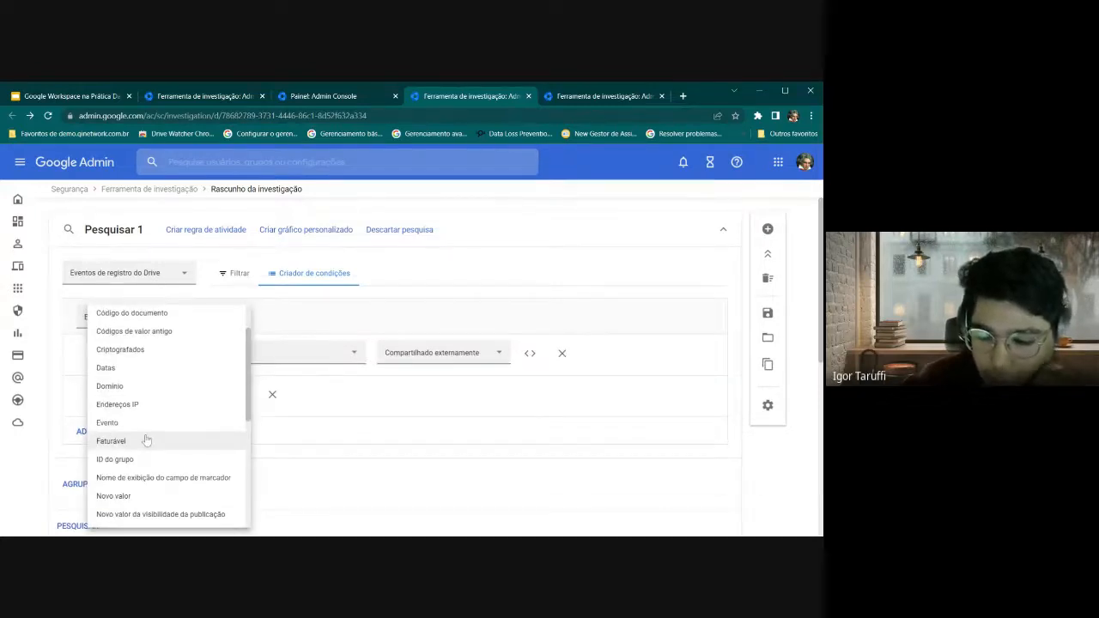
pyautogui.scroll(1, 152, 429)
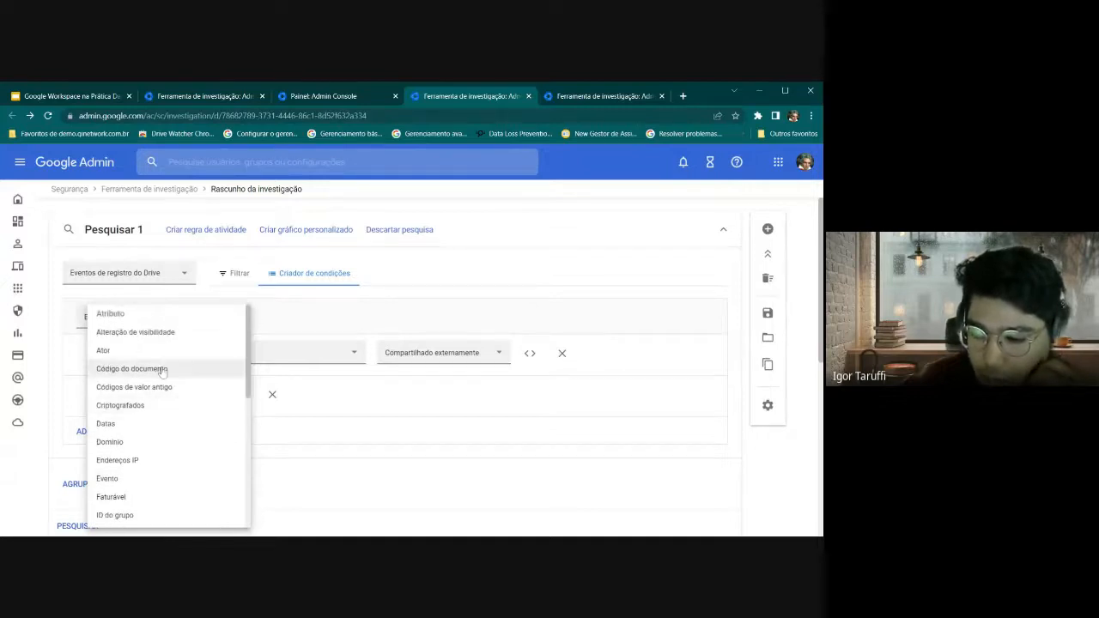
pyautogui.click(142, 352)
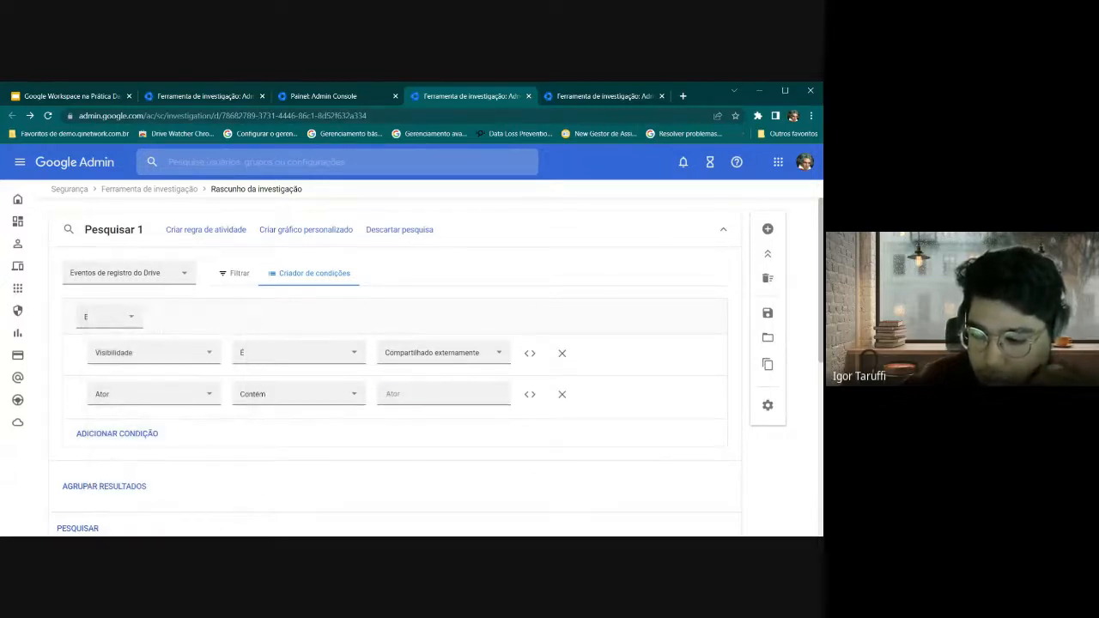
pyautogui.click(443, 395)
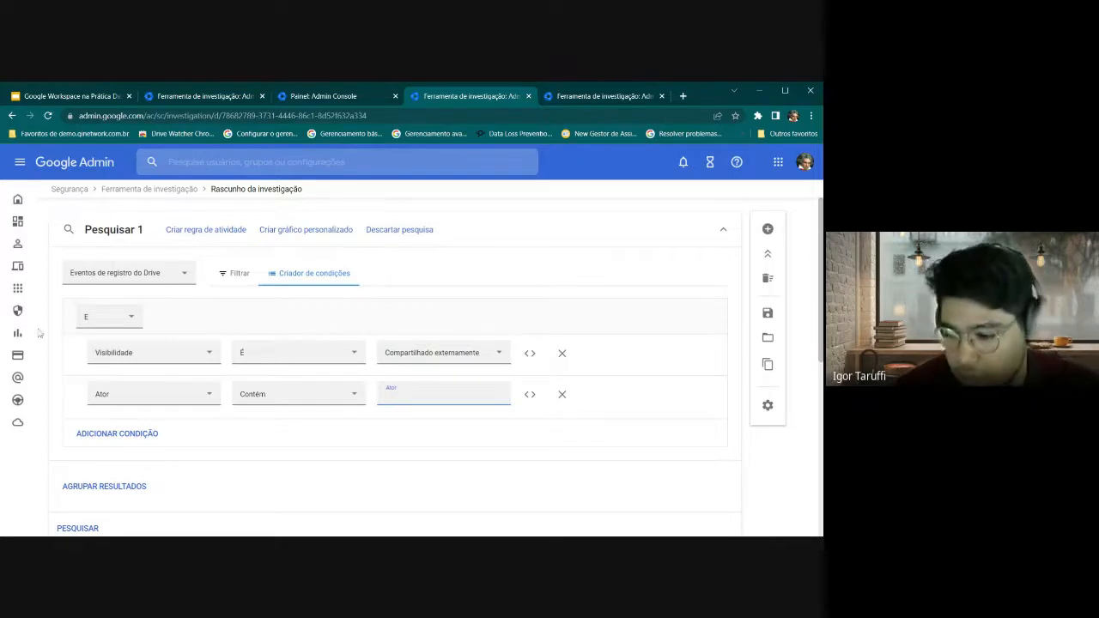
pyautogui.click(135, 398)
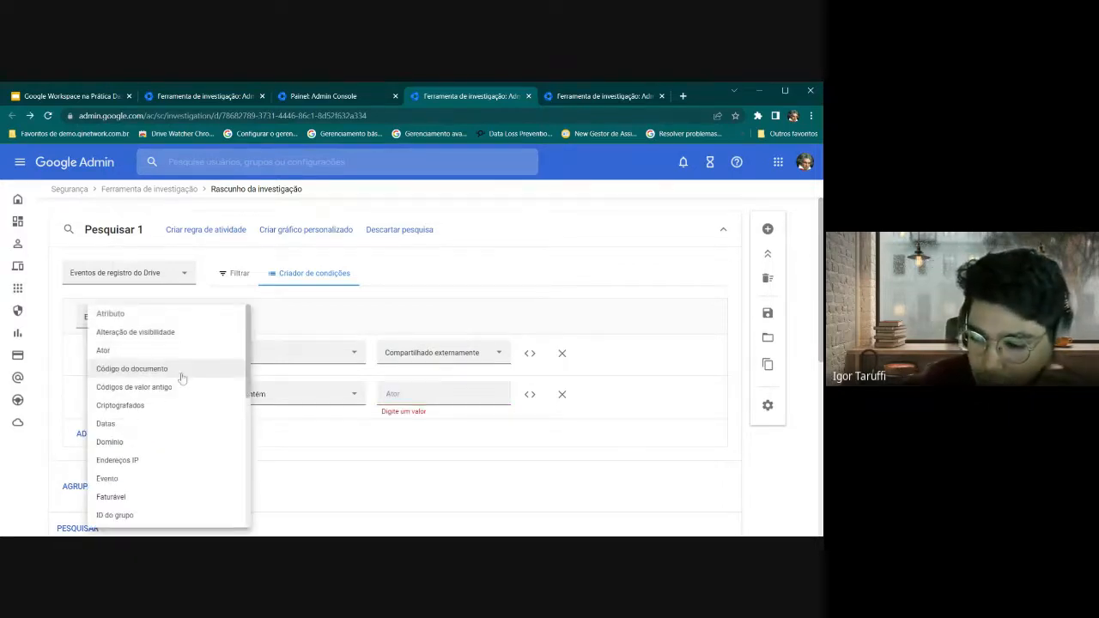
pyautogui.click(139, 443)
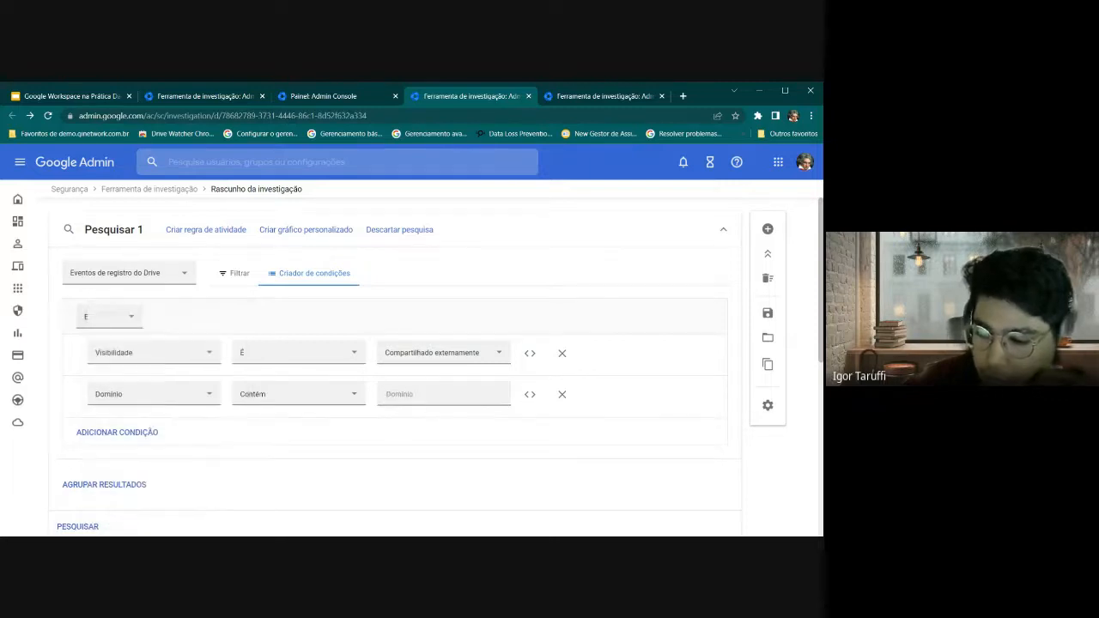
pyautogui.click(562, 395)
pyautogui.scroll(-5, 339, 356)
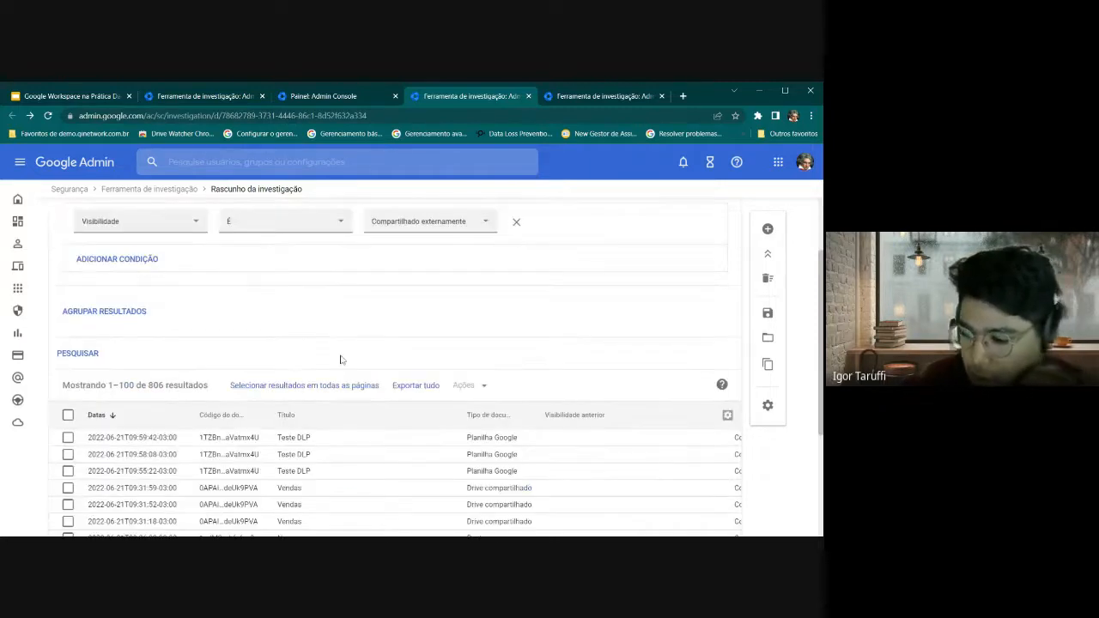
pyautogui.scroll(1, 340, 359)
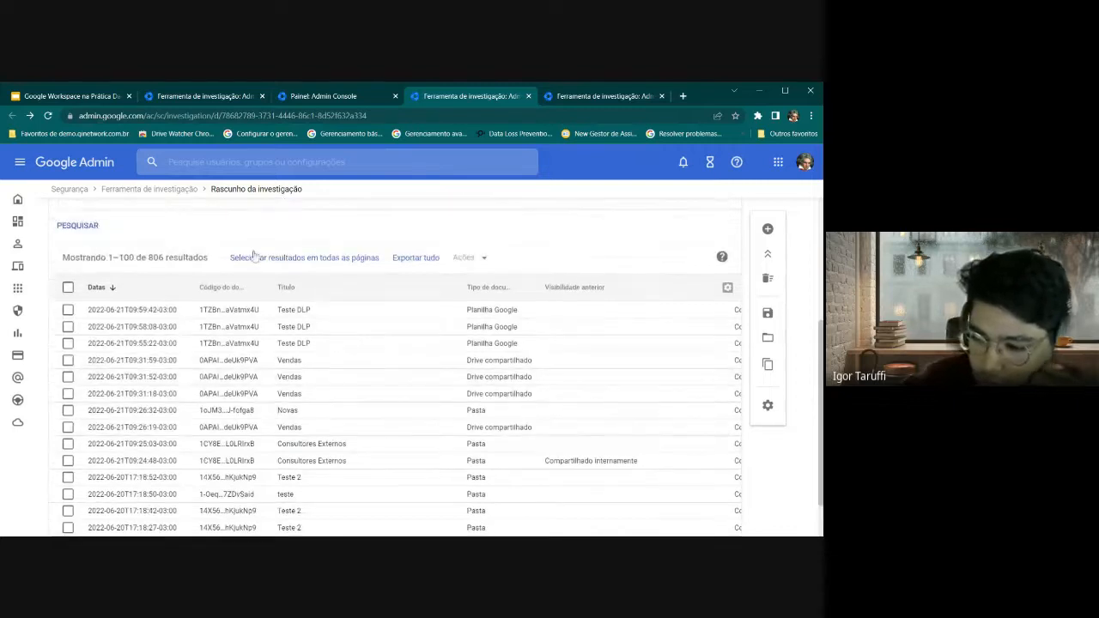
pyautogui.scroll(-1, 269, 251)
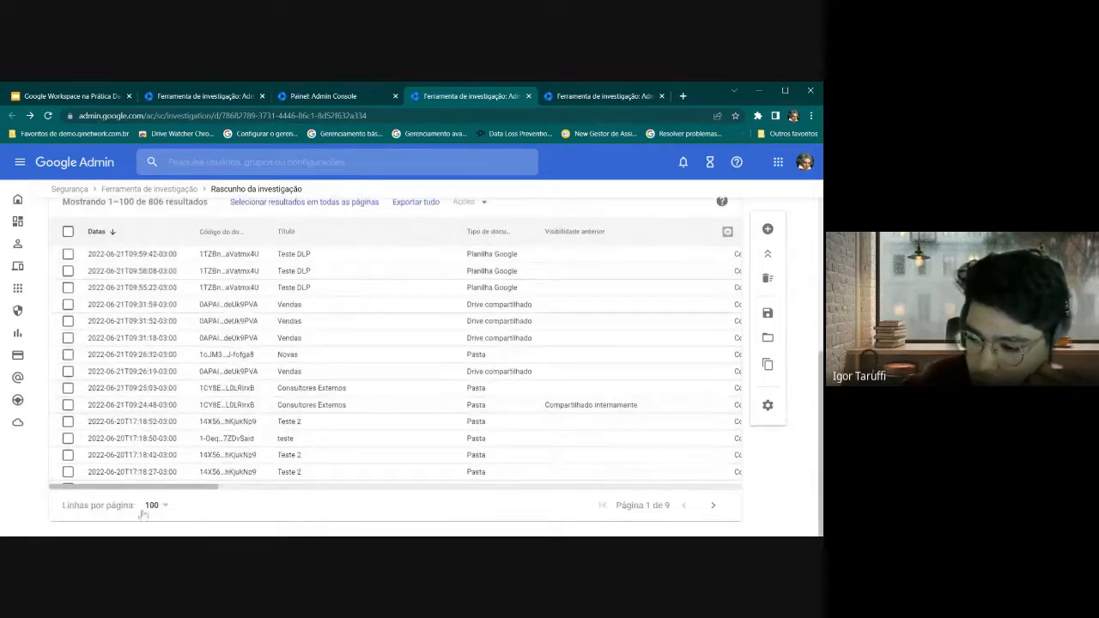
pyautogui.moveTo(144, 489); pyautogui.dragTo(86, 490)
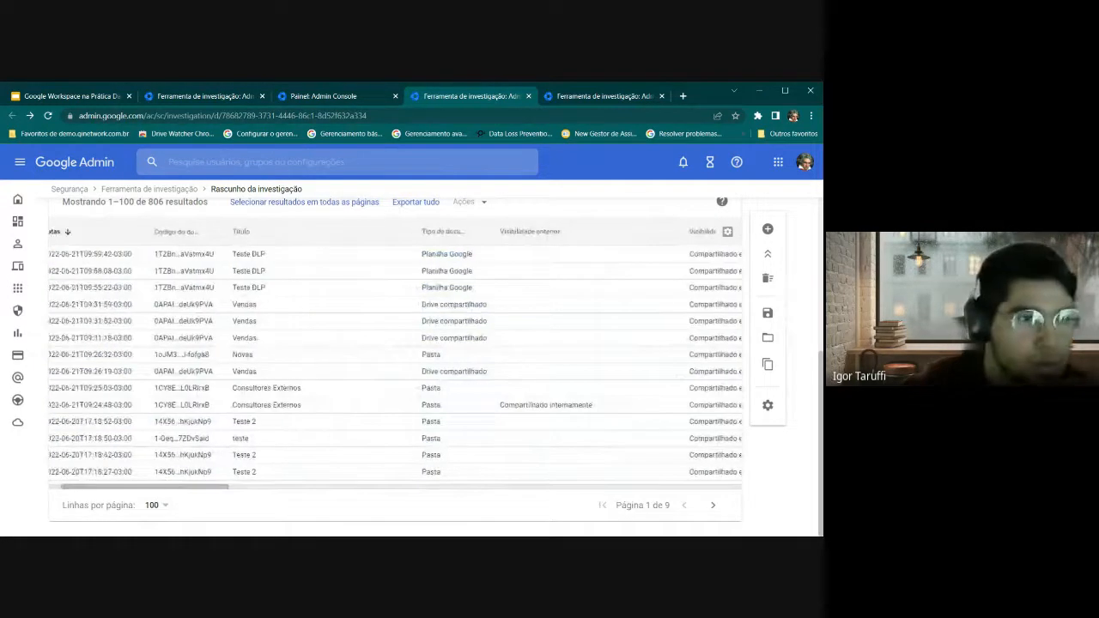
pyautogui.scroll(-3, 272, 326)
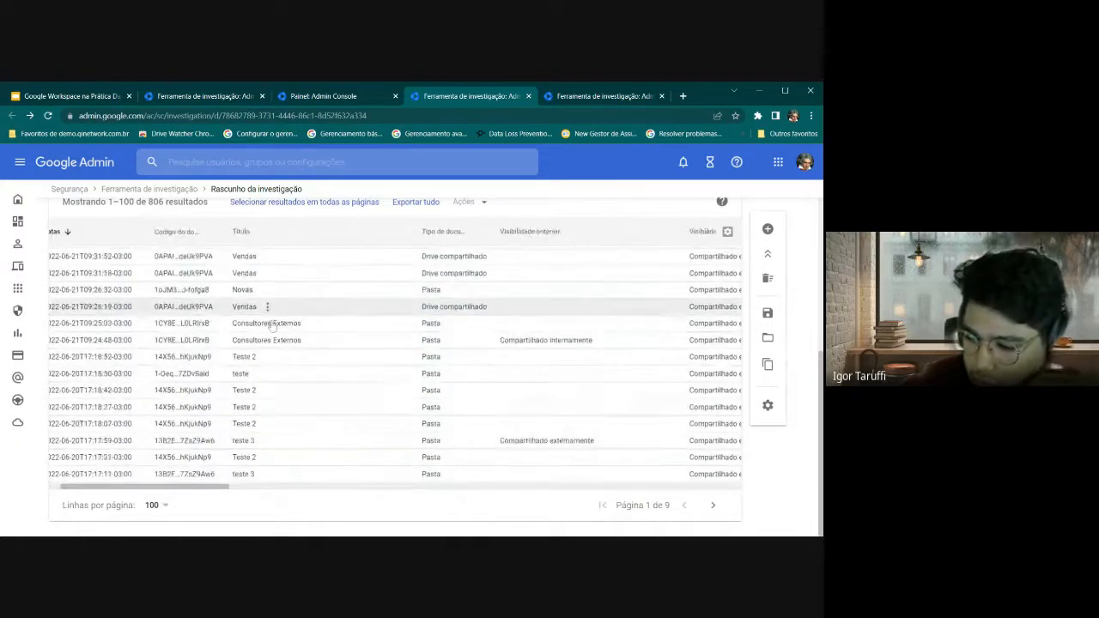
pyautogui.scroll(-1, 271, 326)
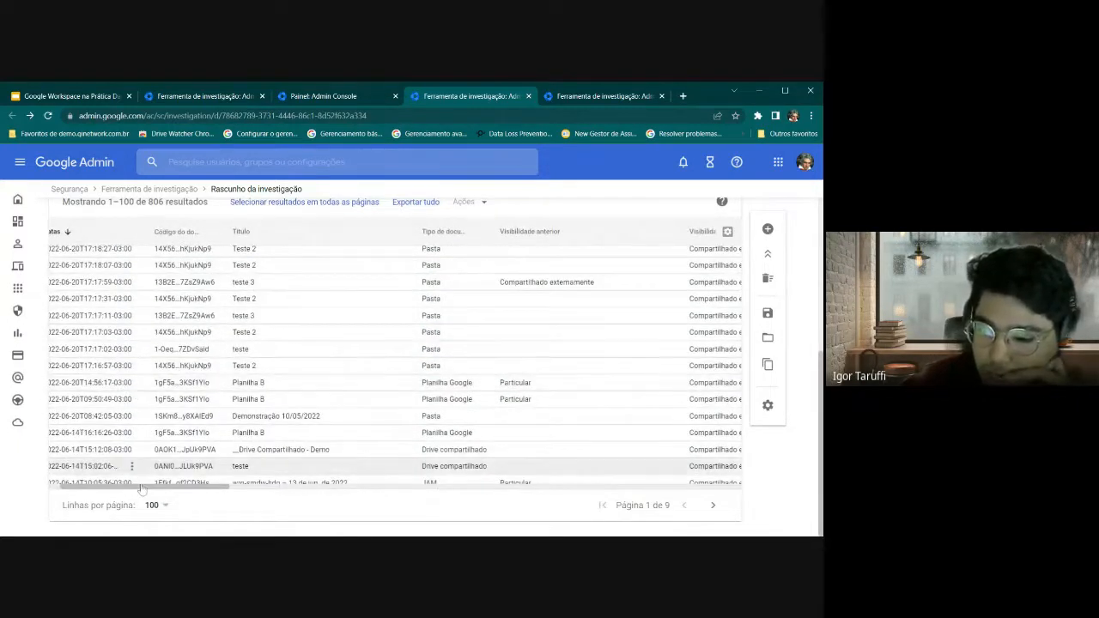
pyautogui.moveTo(138, 486); pyautogui.dragTo(122, 490)
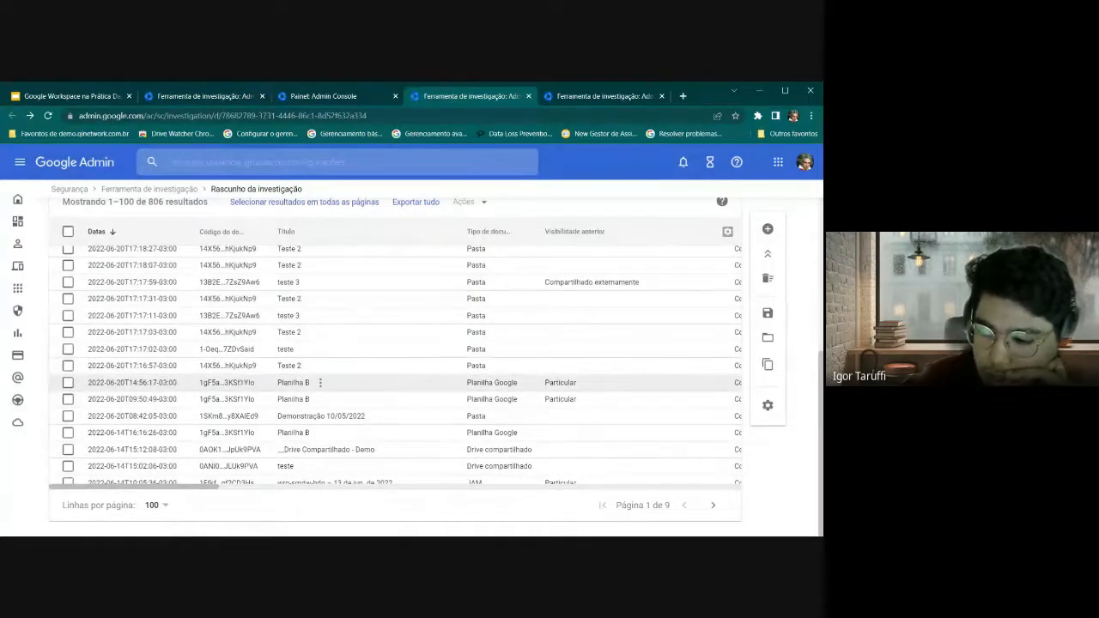
pyautogui.hscroll(3, 320, 387)
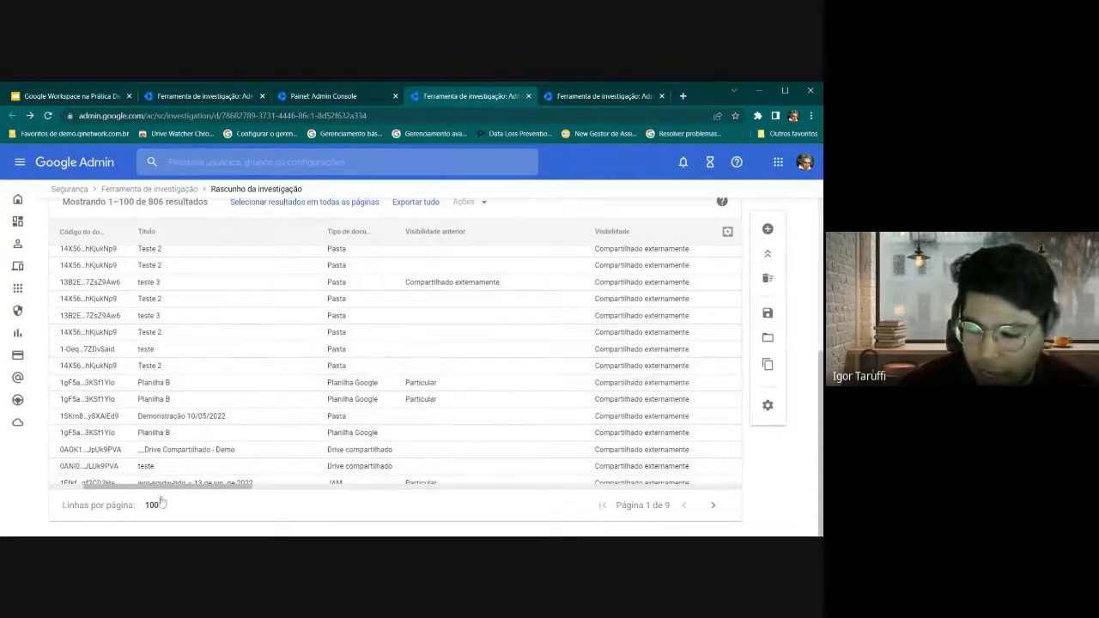
pyautogui.moveTo(181, 492); pyautogui.dragTo(219, 493)
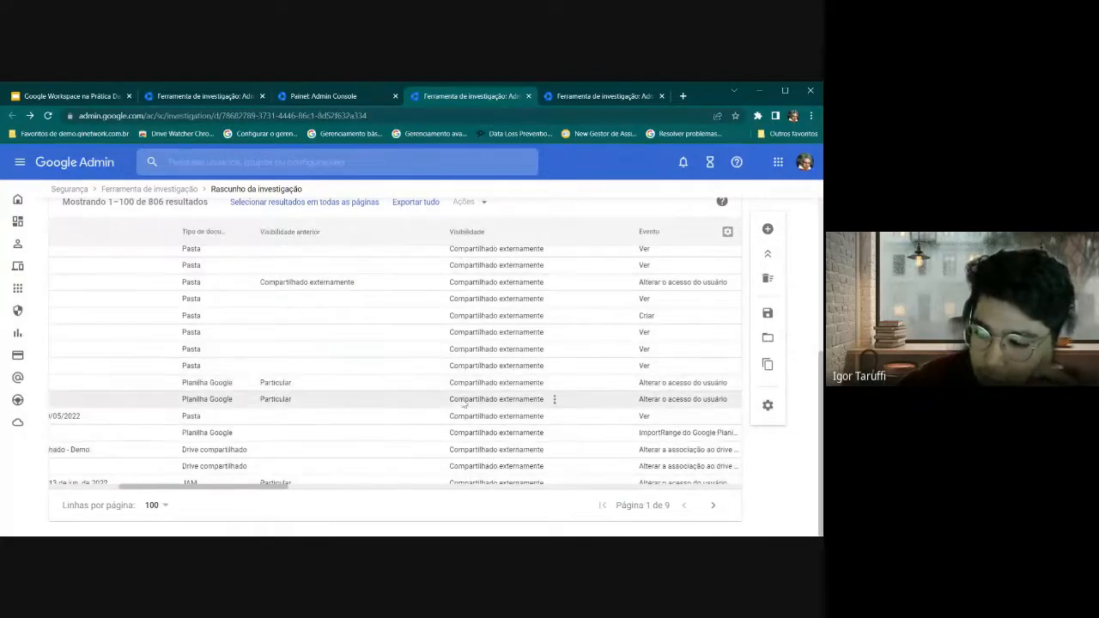
pyautogui.moveTo(251, 488); pyautogui.dragTo(272, 489)
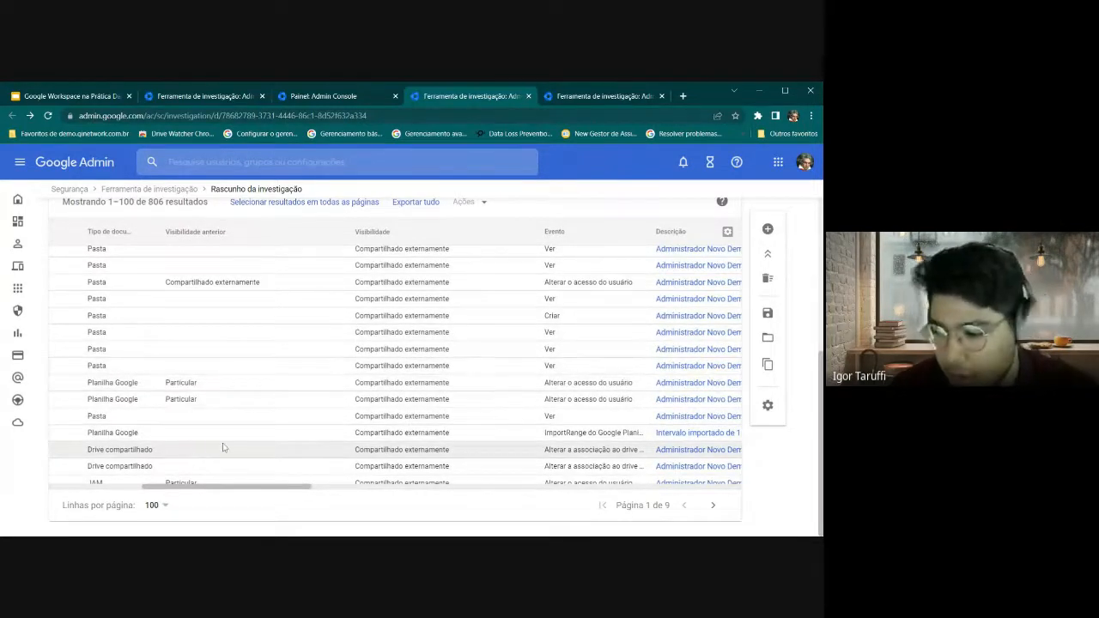
pyautogui.moveTo(272, 489); pyautogui.dragTo(429, 492)
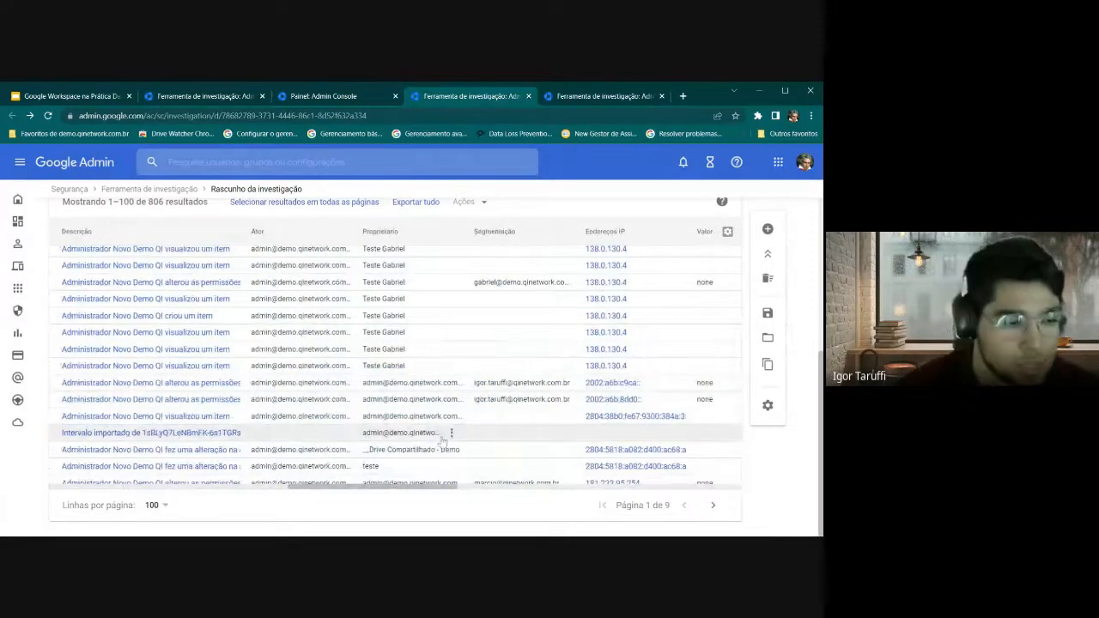
pyautogui.moveTo(426, 492); pyautogui.dragTo(497, 494)
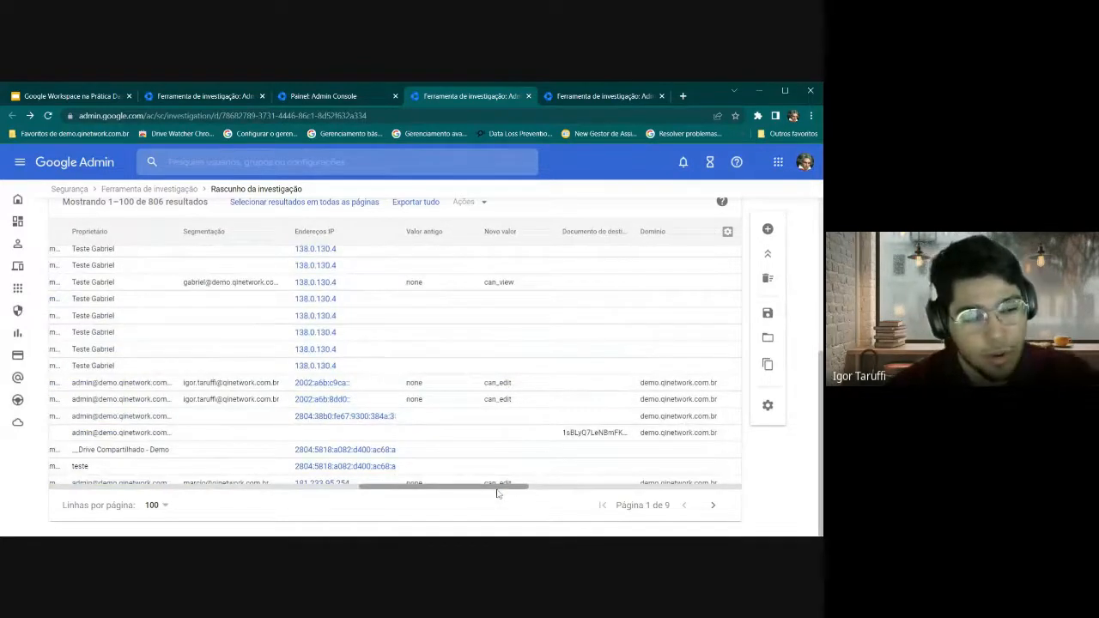
pyautogui.moveTo(495, 492); pyautogui.dragTo(445, 503)
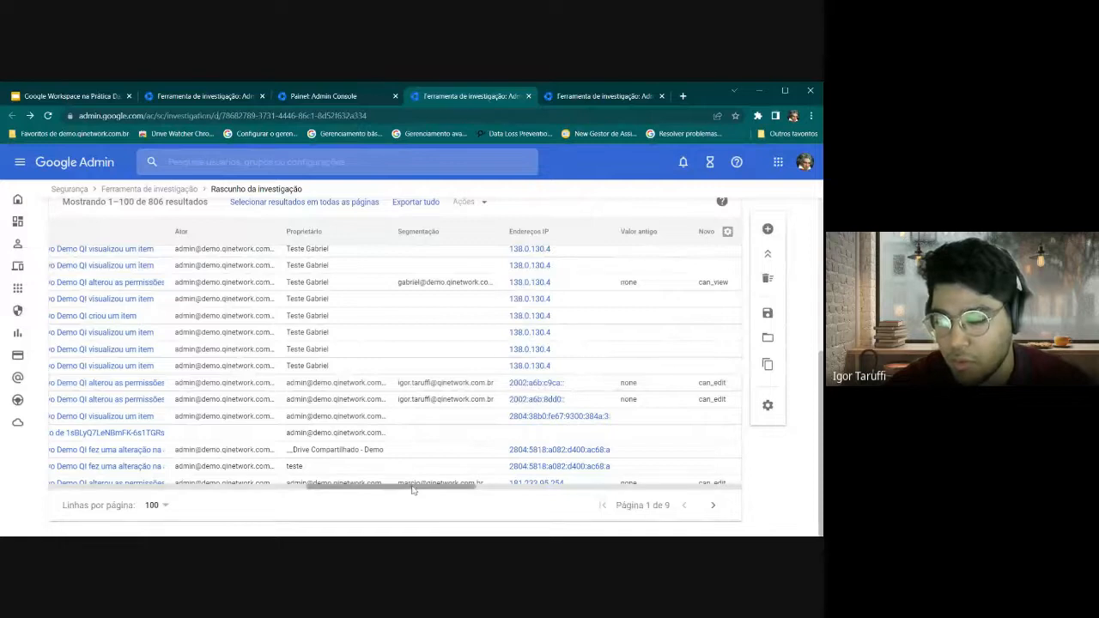
pyautogui.moveTo(414, 493); pyautogui.dragTo(126, 492)
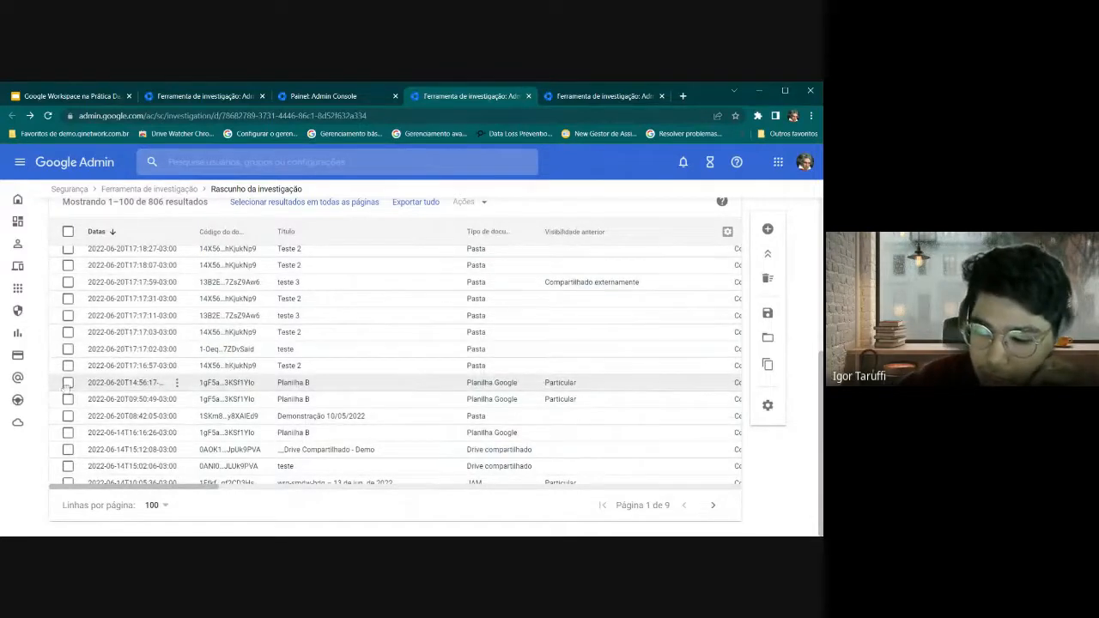
# Check the Planilha B row from 14:56:17, toggling select-all on and off, and open the Ações menu
pyautogui.click(68, 383)
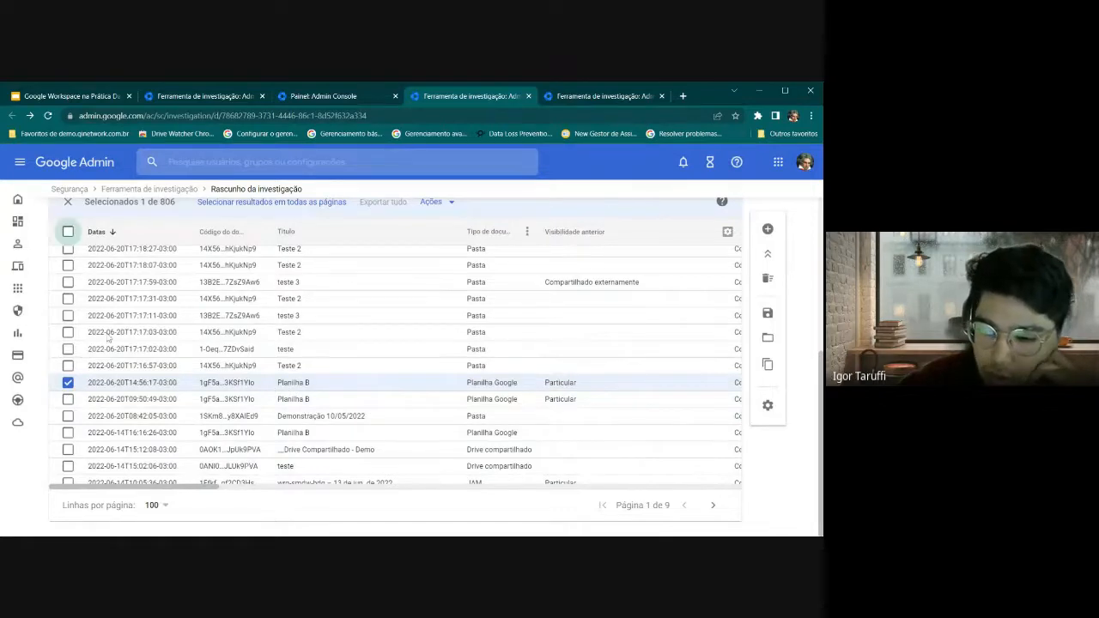
pyautogui.click(68, 231)
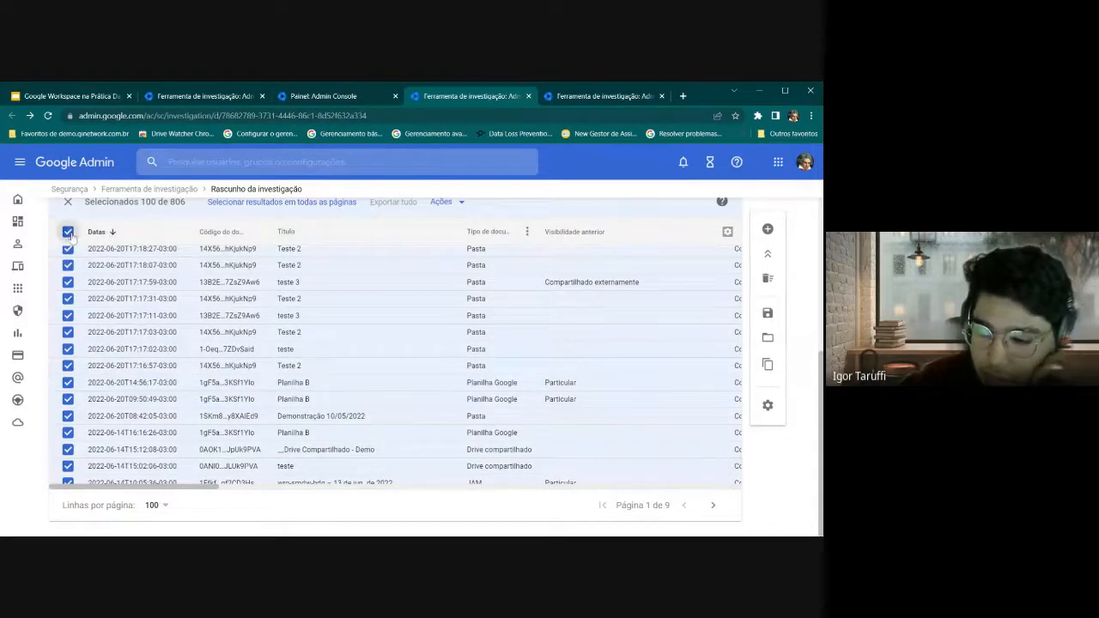
pyautogui.click(67, 231)
pyautogui.click(68, 382)
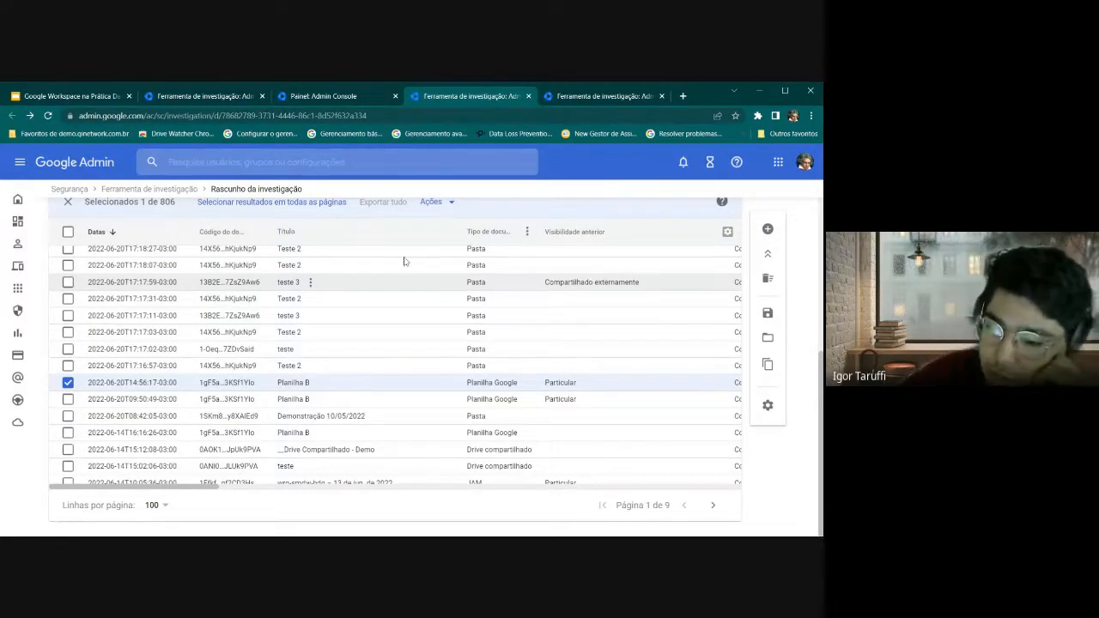
pyautogui.click(436, 206)
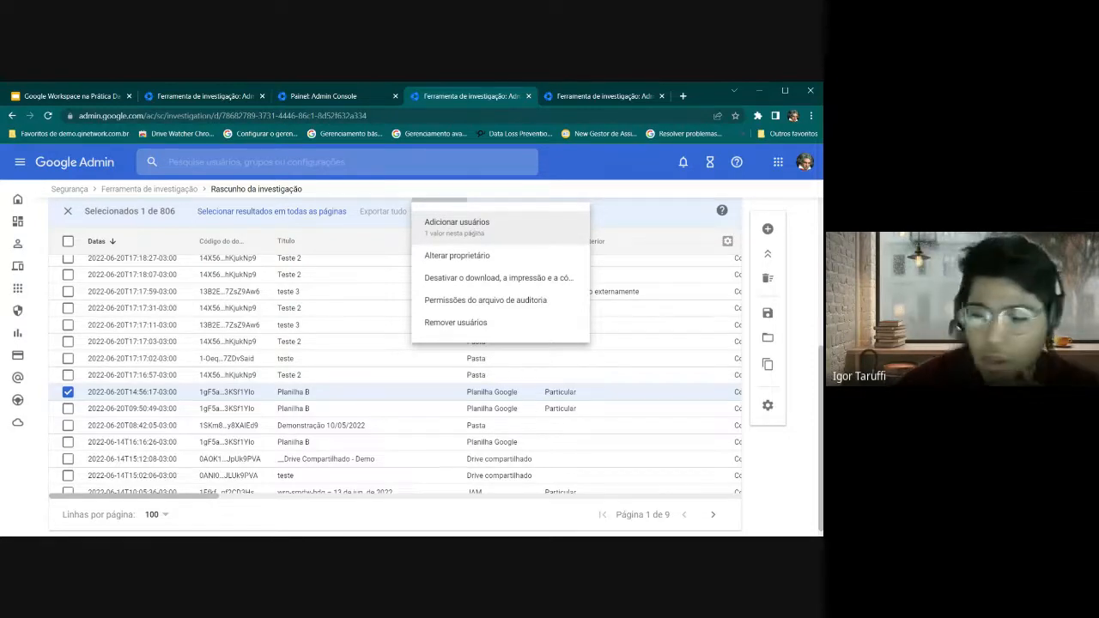
# Start Adicionar usuários with the reason Exemplo and enter the user's e-mail address
pyautogui.click(456, 225)
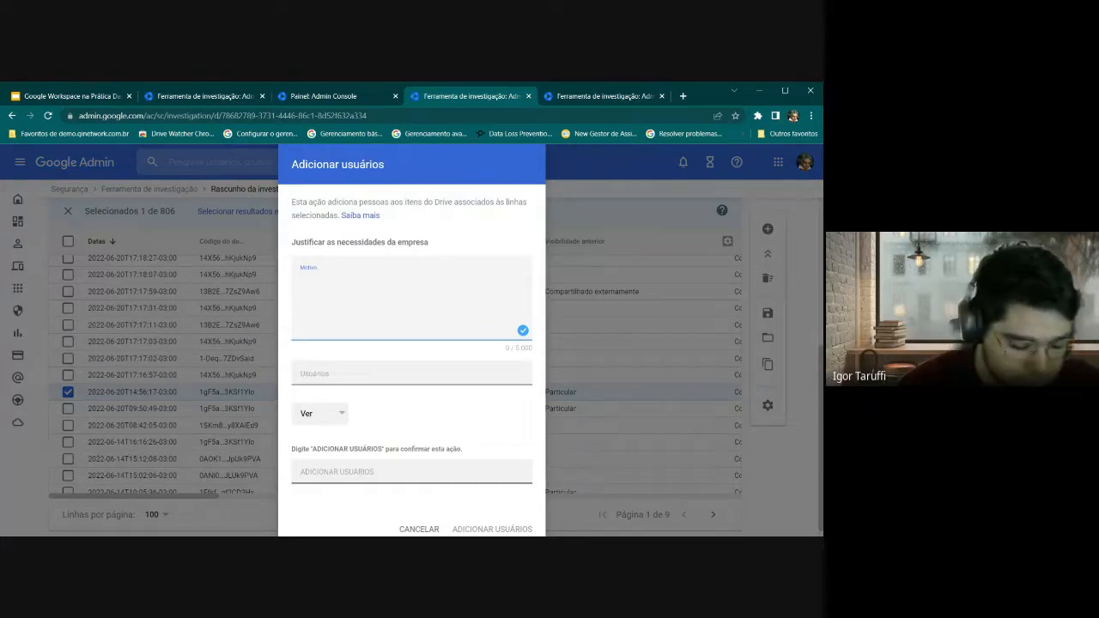
pyautogui.write('m')
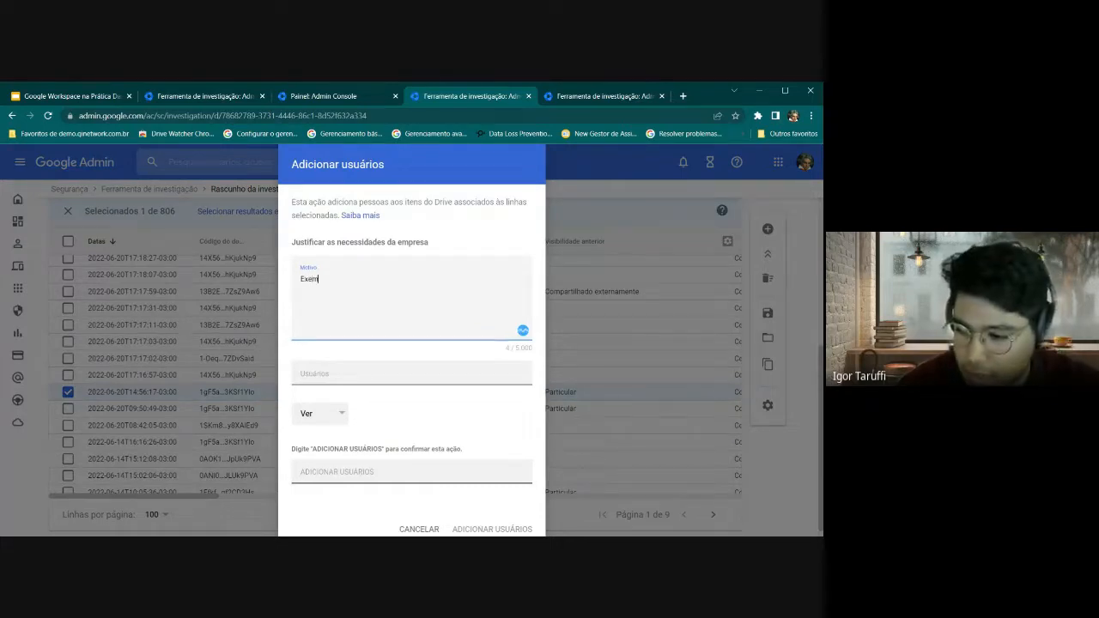
pyautogui.write('plo')
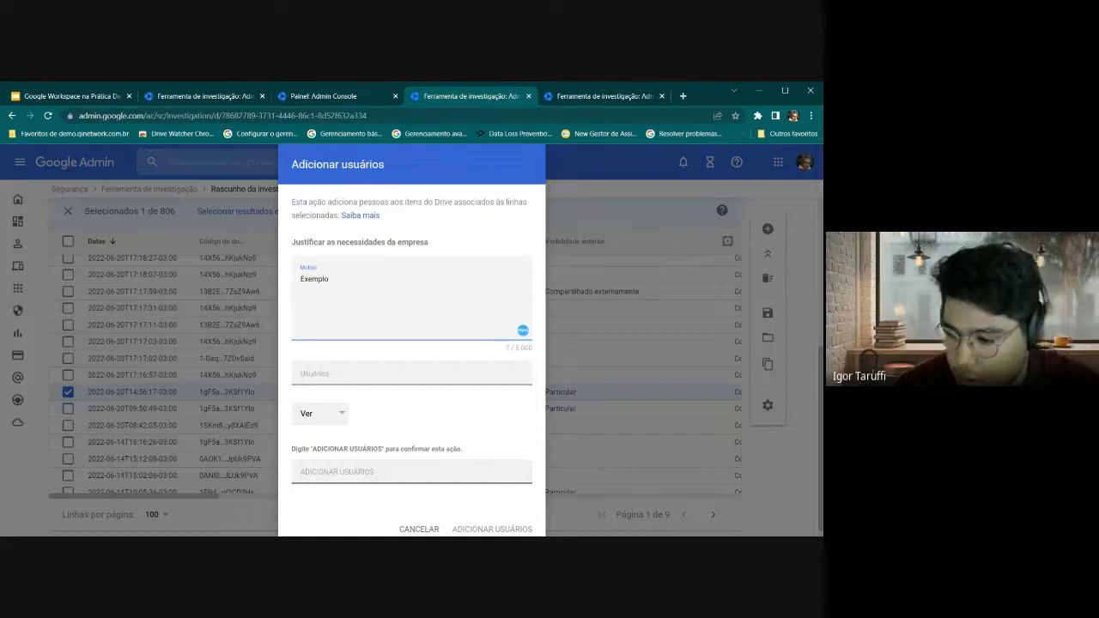
pyautogui.click(341, 369)
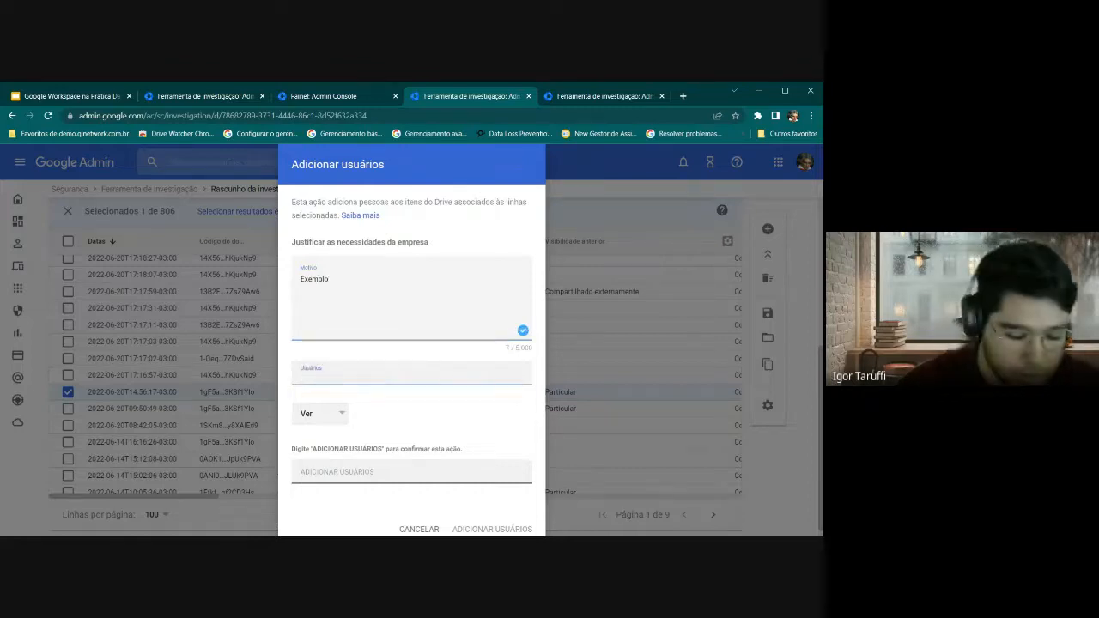
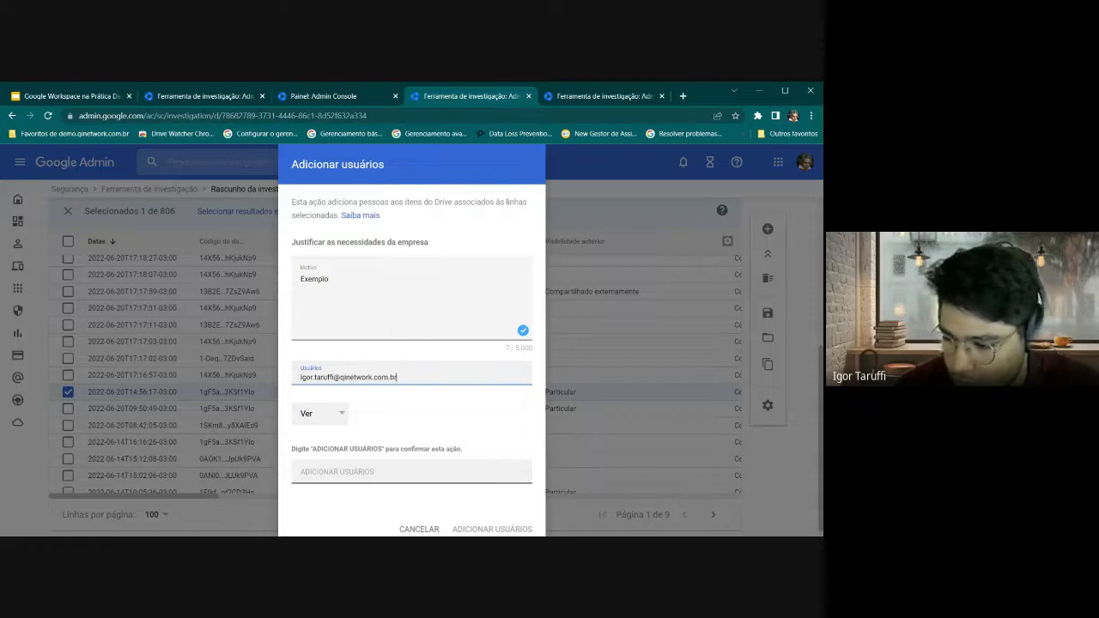
# Give the user Editar access, paste the ADICIONAR USUÁRIOS confirmation phrase, and submit
pyautogui.click(323, 415)
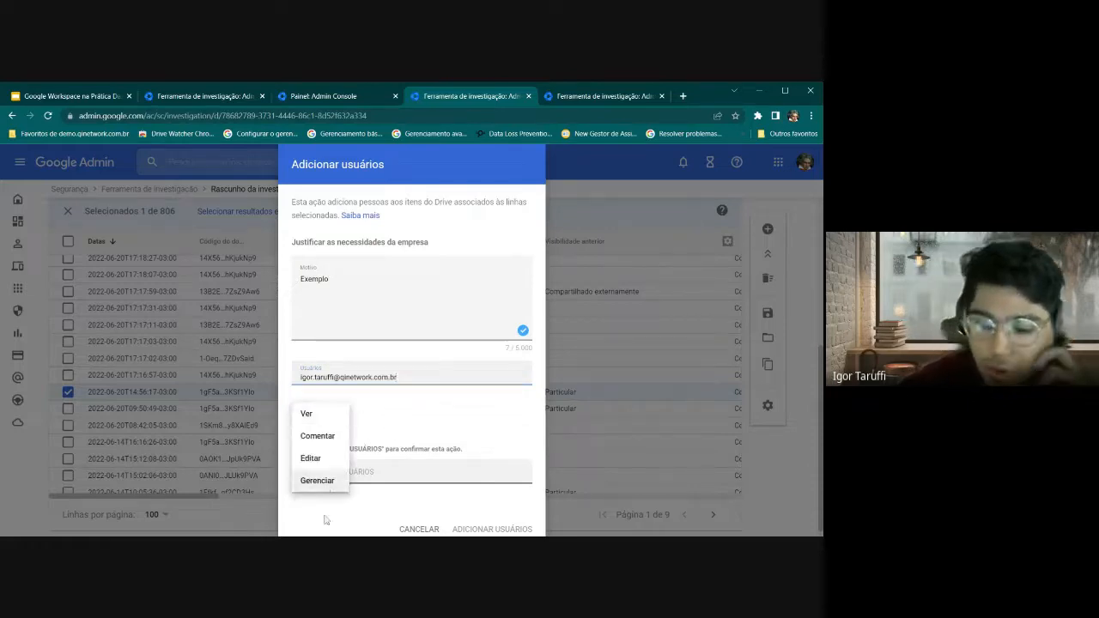
pyautogui.click(323, 461)
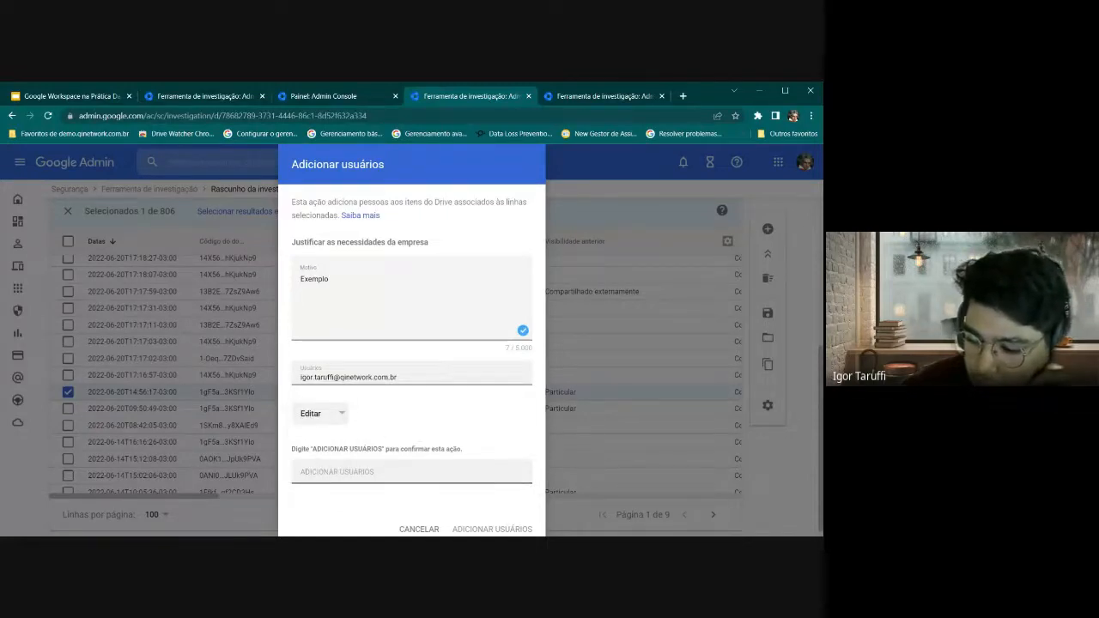
pyautogui.moveTo(312, 449); pyautogui.dragTo(384, 449)
pyautogui.hotkey('ctrl', 'c')
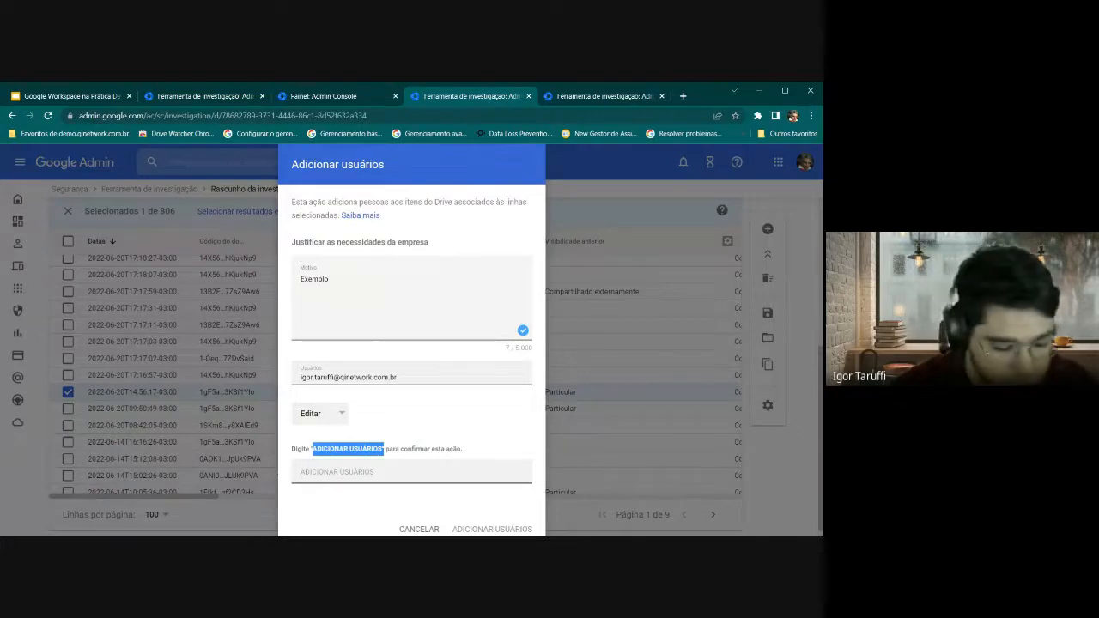
pyautogui.click(335, 472)
pyautogui.hotkey('ctrl', 'v')
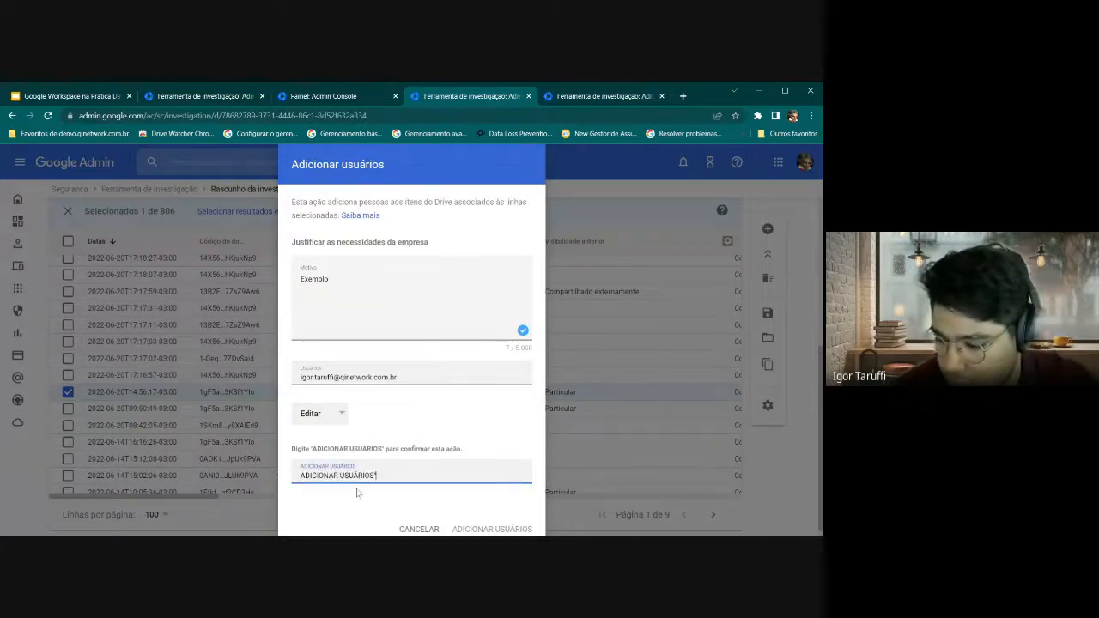
pyautogui.click(480, 529)
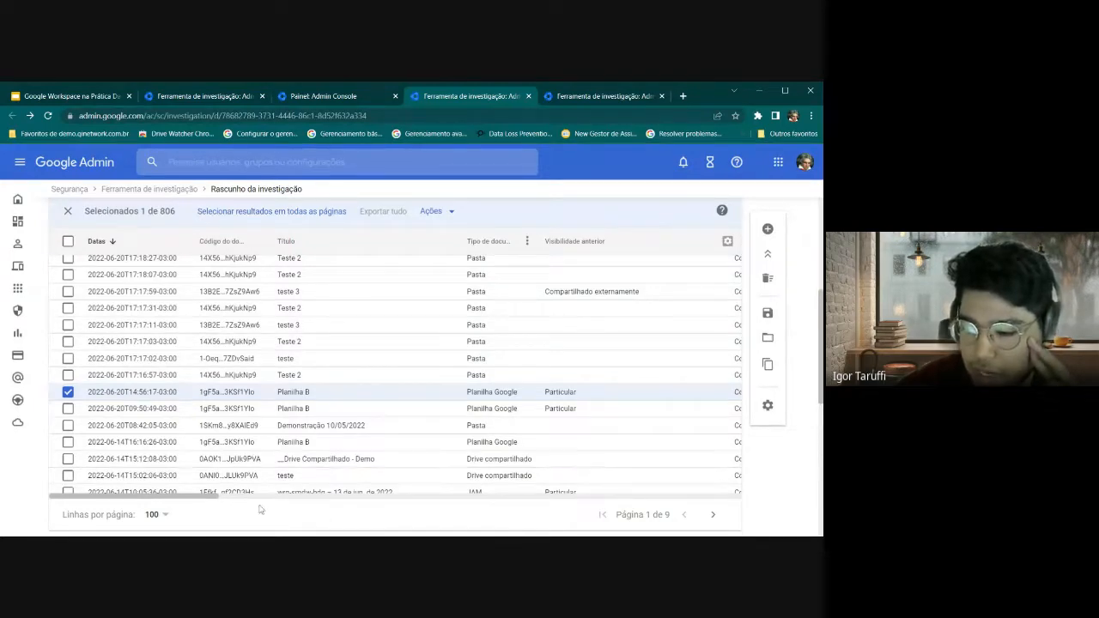
# Open the Remover usuários form twice and cancel it both times, then reopen the Ações menu
pyautogui.click(436, 211)
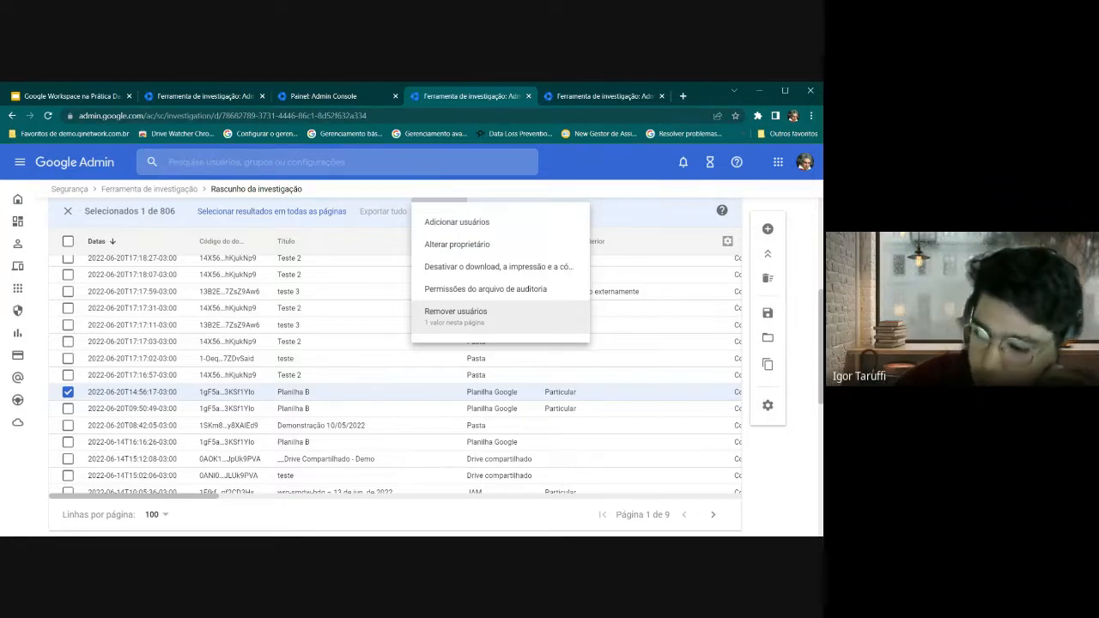
pyautogui.click(471, 322)
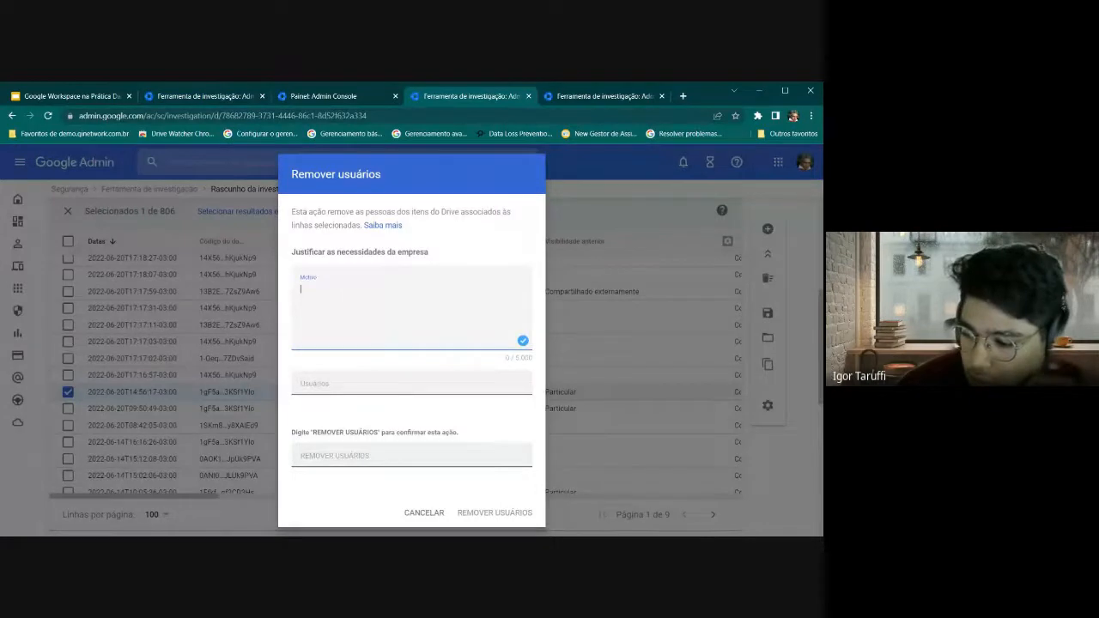
pyautogui.click(424, 513)
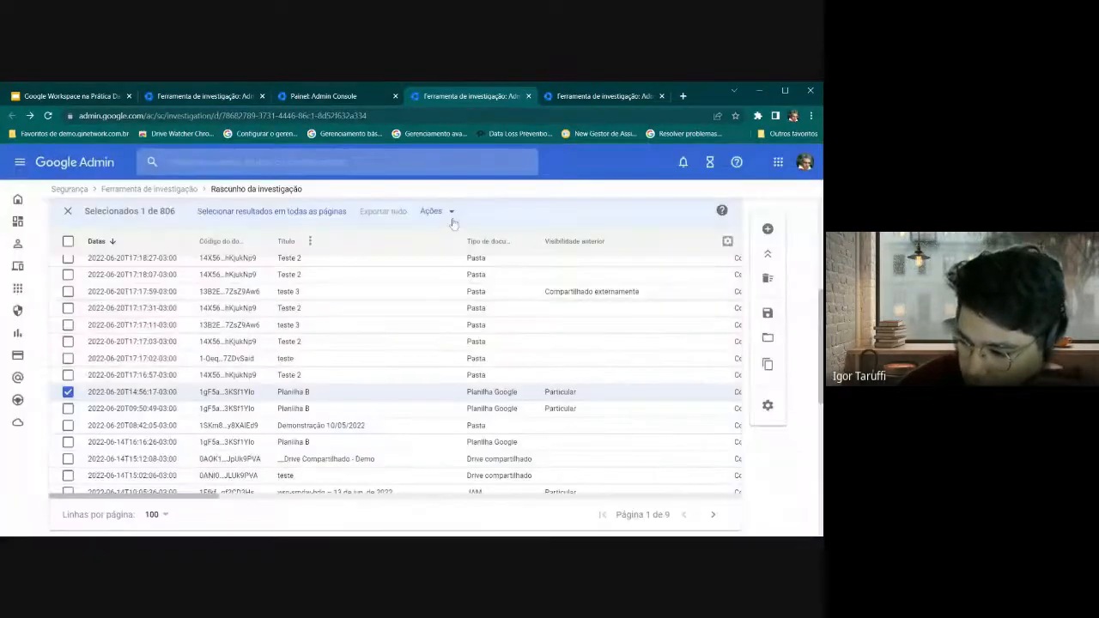
pyautogui.click(445, 212)
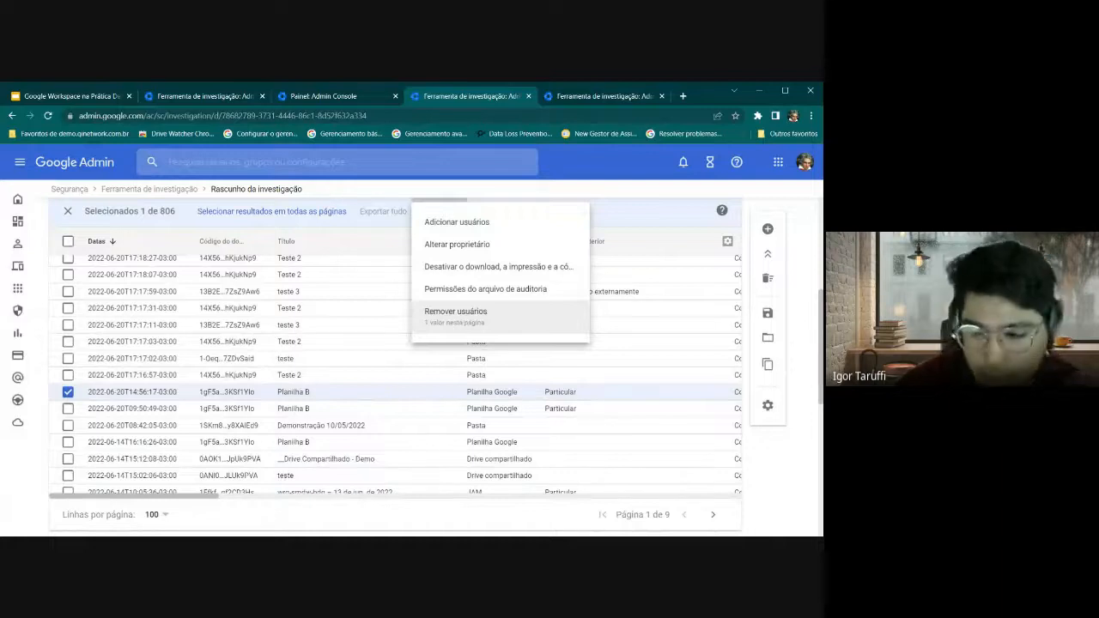
pyautogui.click(456, 328)
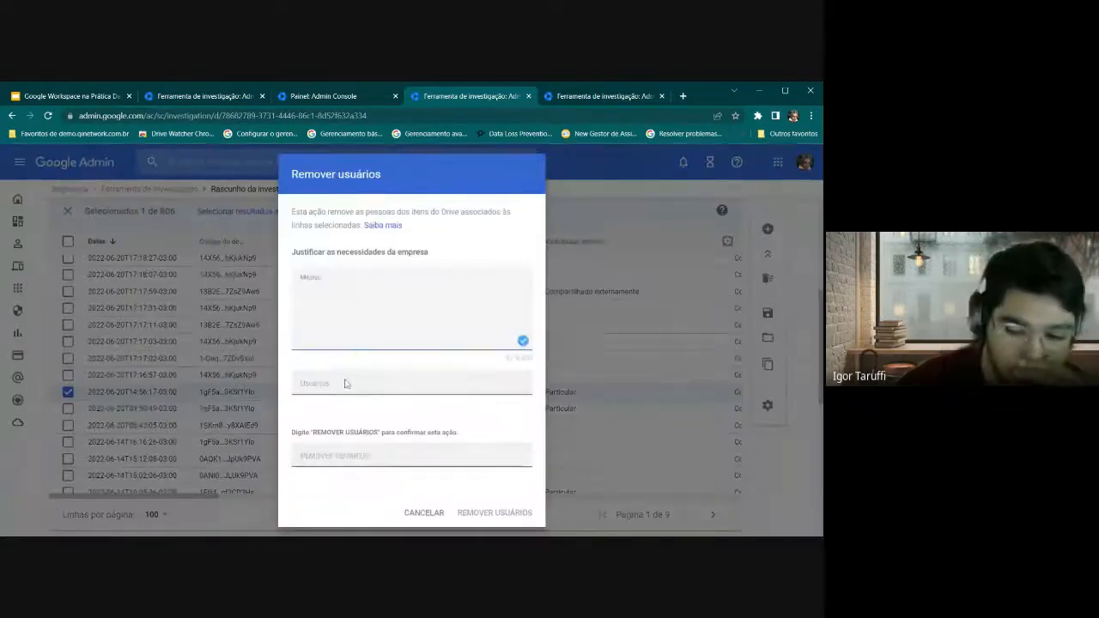
pyautogui.click(345, 386)
pyautogui.click(421, 518)
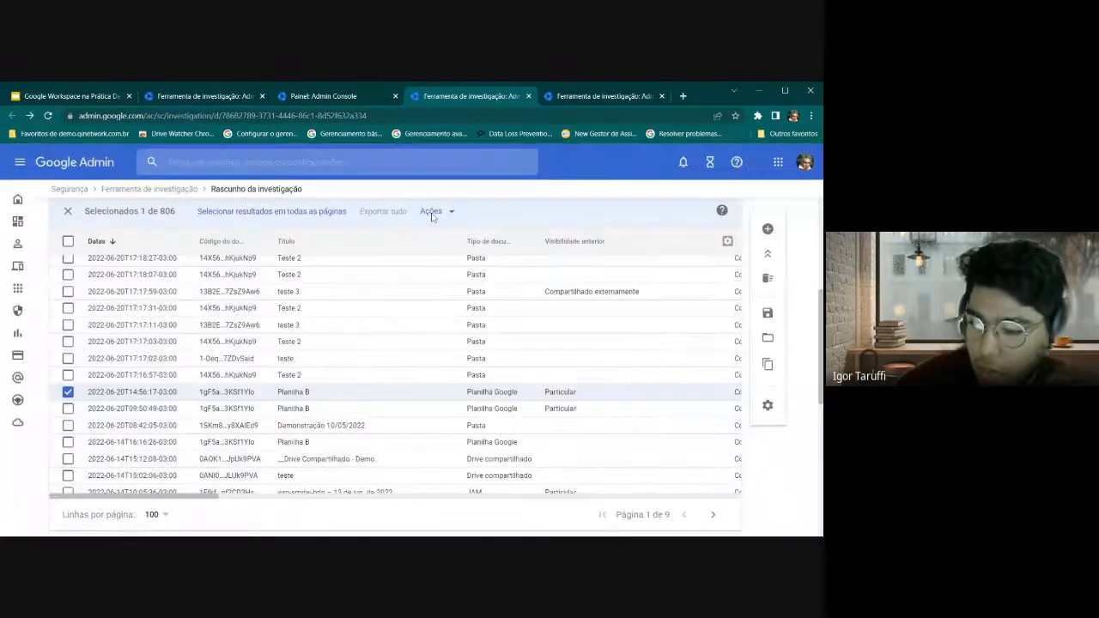
pyautogui.click(428, 212)
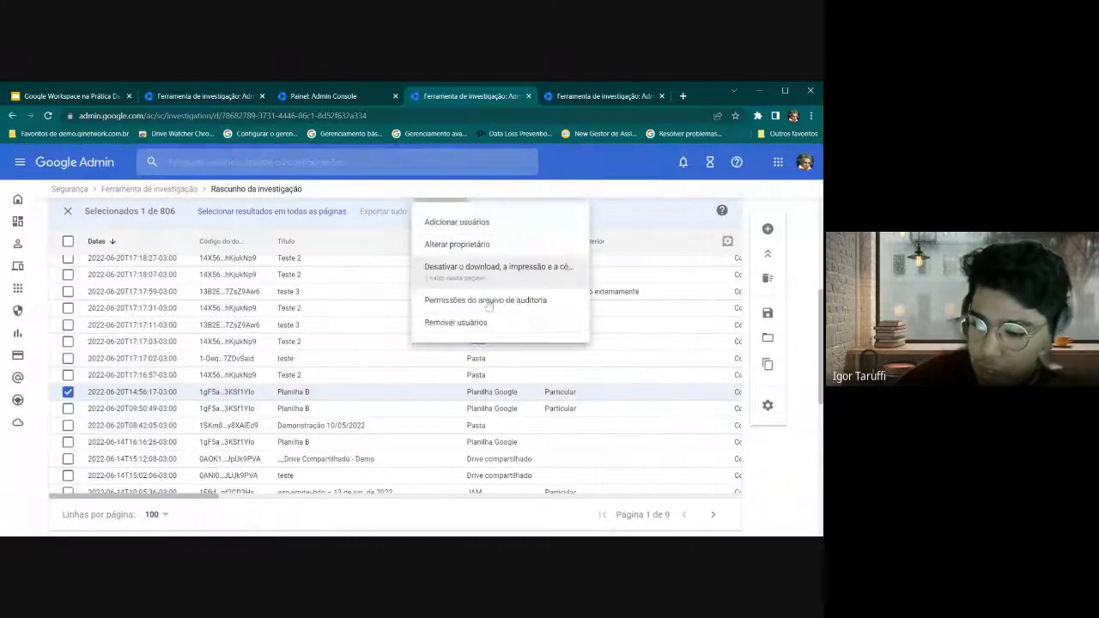
# Open the Permissões do arquivo de auditoria for Planilha B and inspect the owner and other user
pyautogui.click(467, 301)
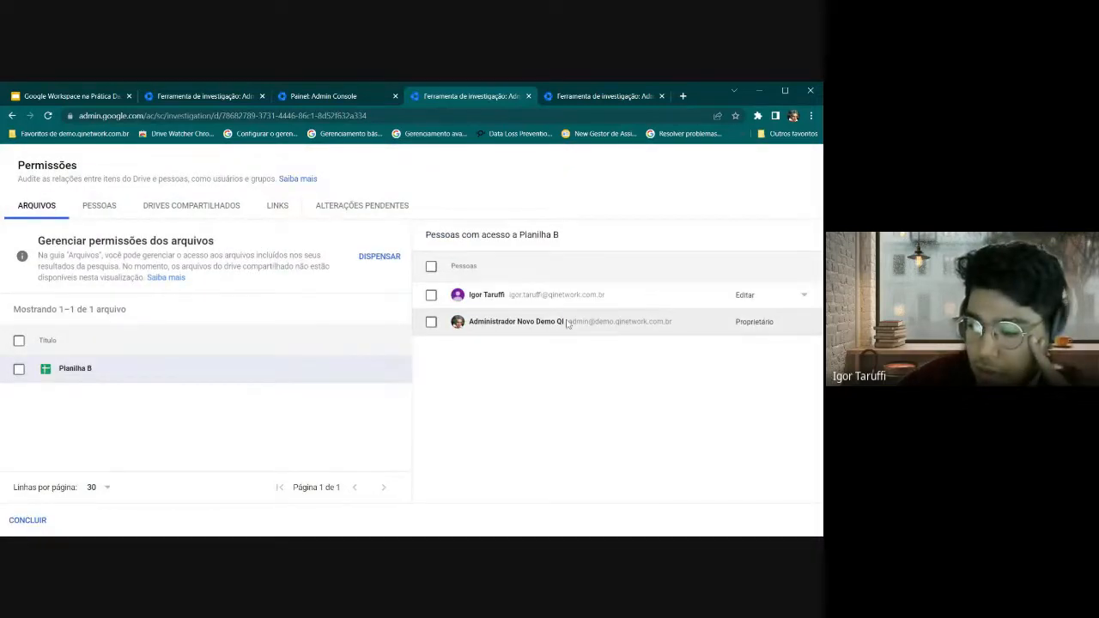
pyautogui.moveTo(566, 322); pyautogui.dragTo(674, 332)
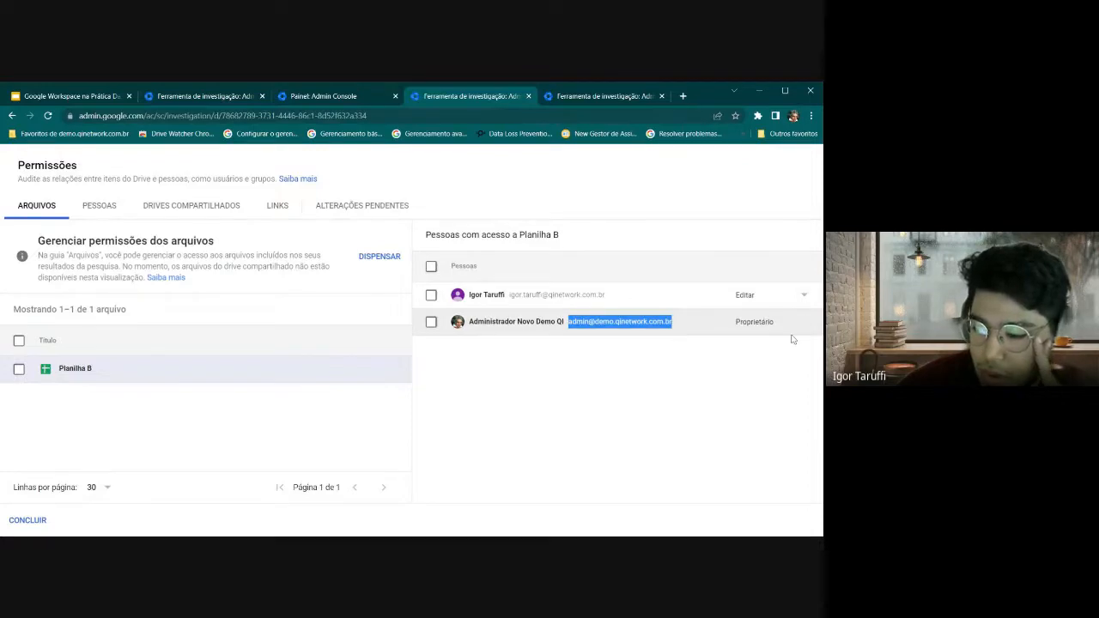
pyautogui.click(510, 298)
pyautogui.moveTo(510, 298); pyautogui.dragTo(606, 304)
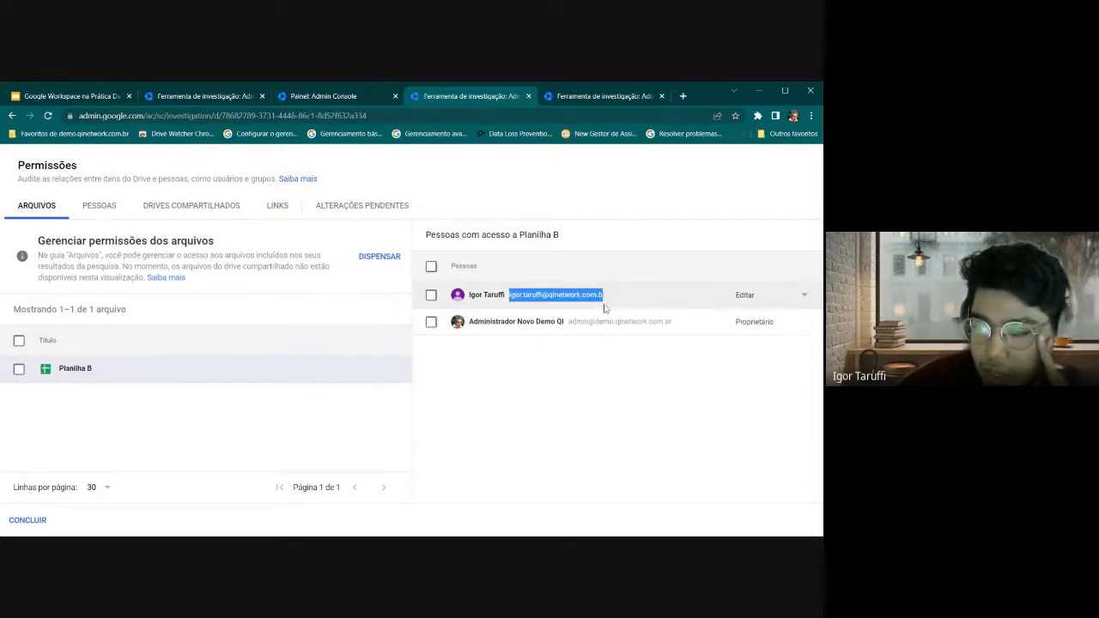
pyautogui.click(530, 393)
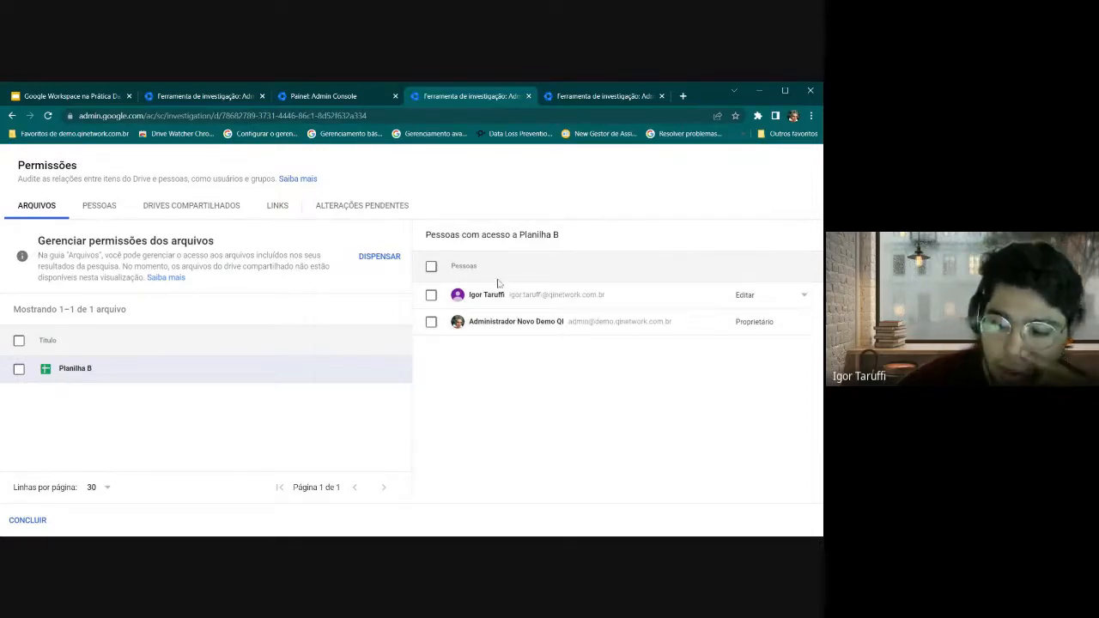
# Set the editor's access to Remover acesso and save the change with justification Exemplo
pyautogui.click(759, 298)
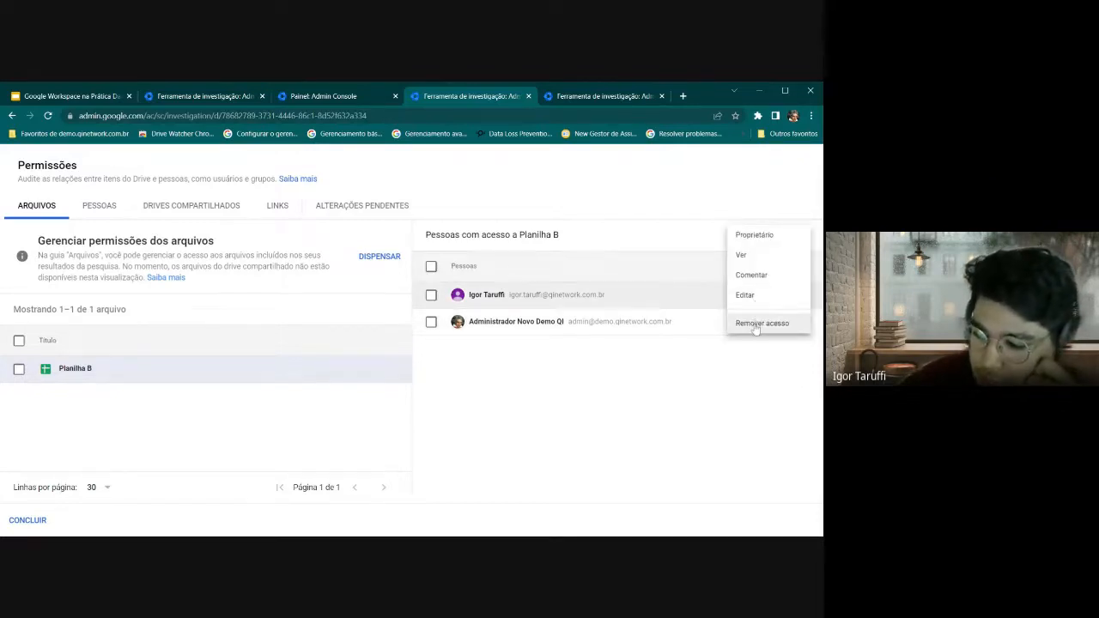
pyautogui.click(756, 324)
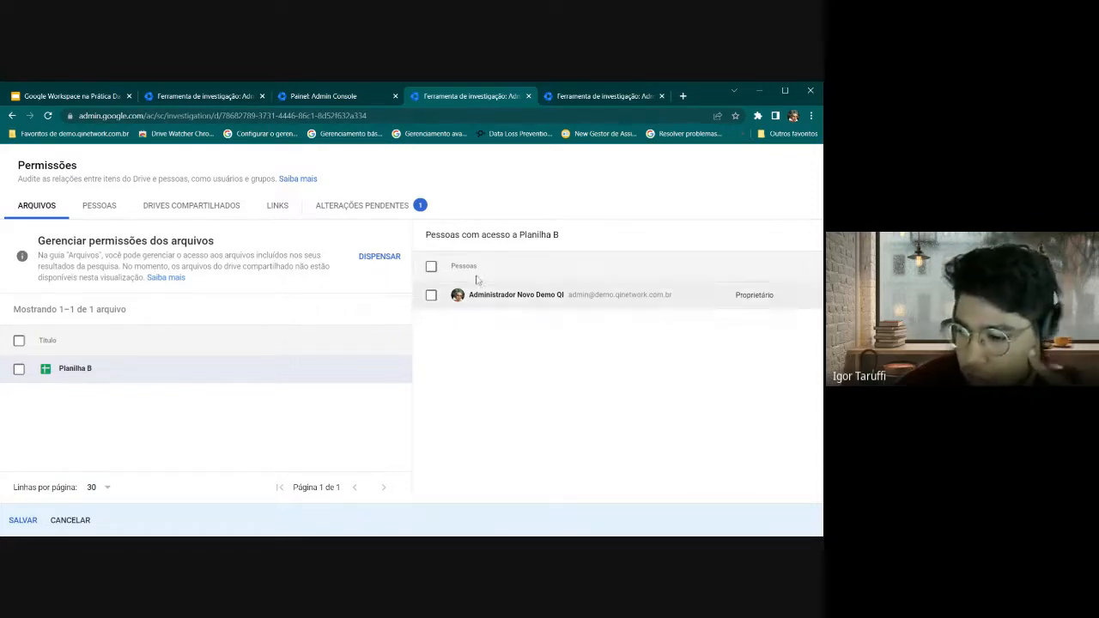
pyautogui.click(23, 520)
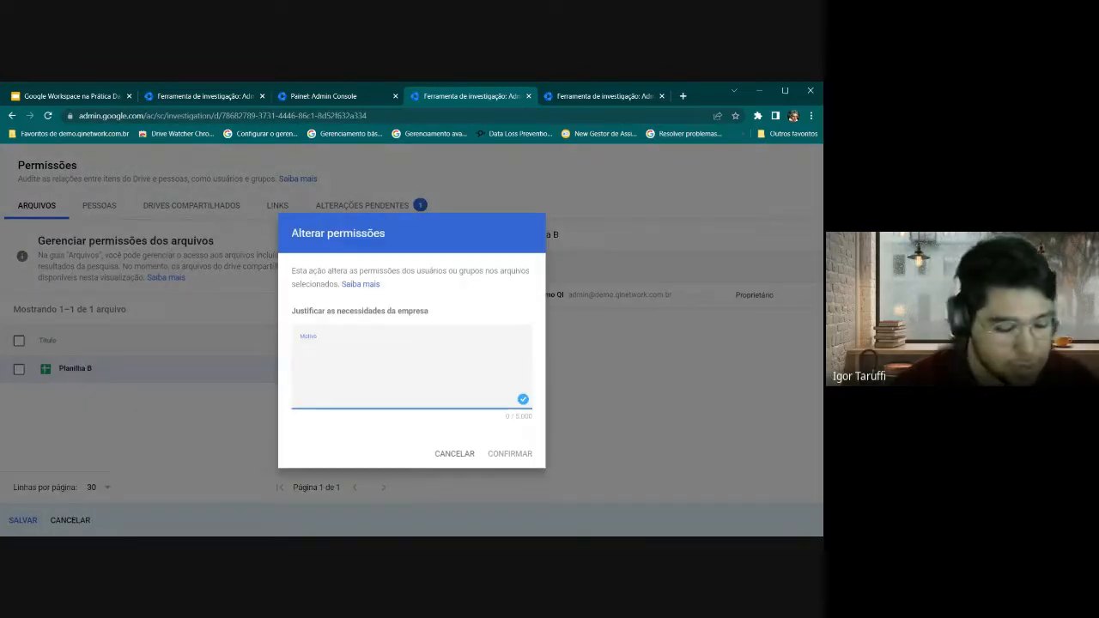
pyautogui.write('Exemplo')
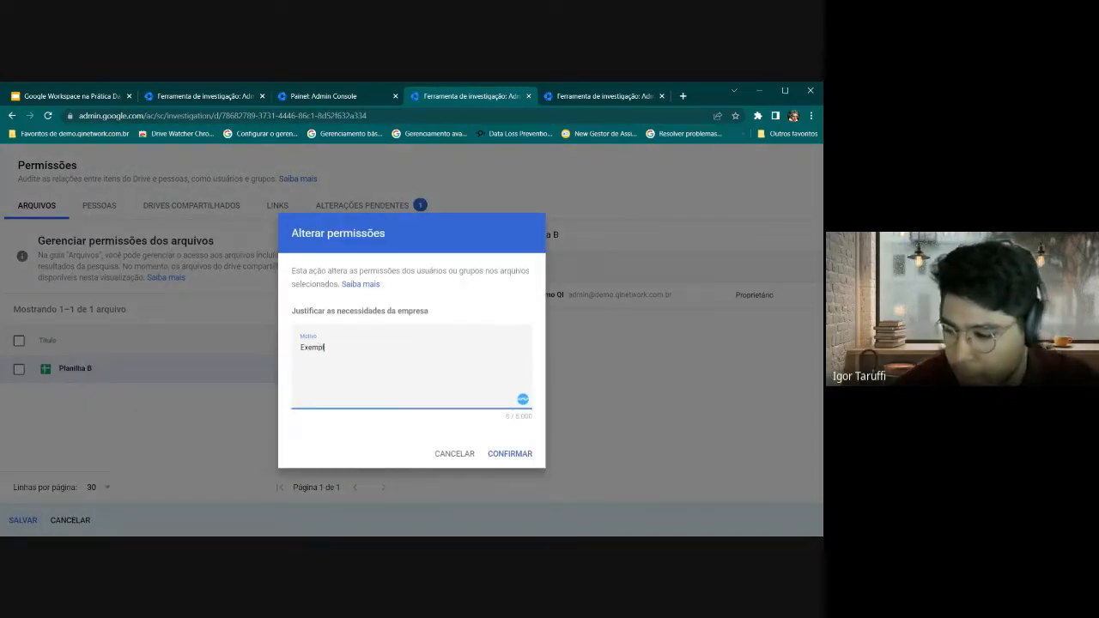
pyautogui.click(510, 454)
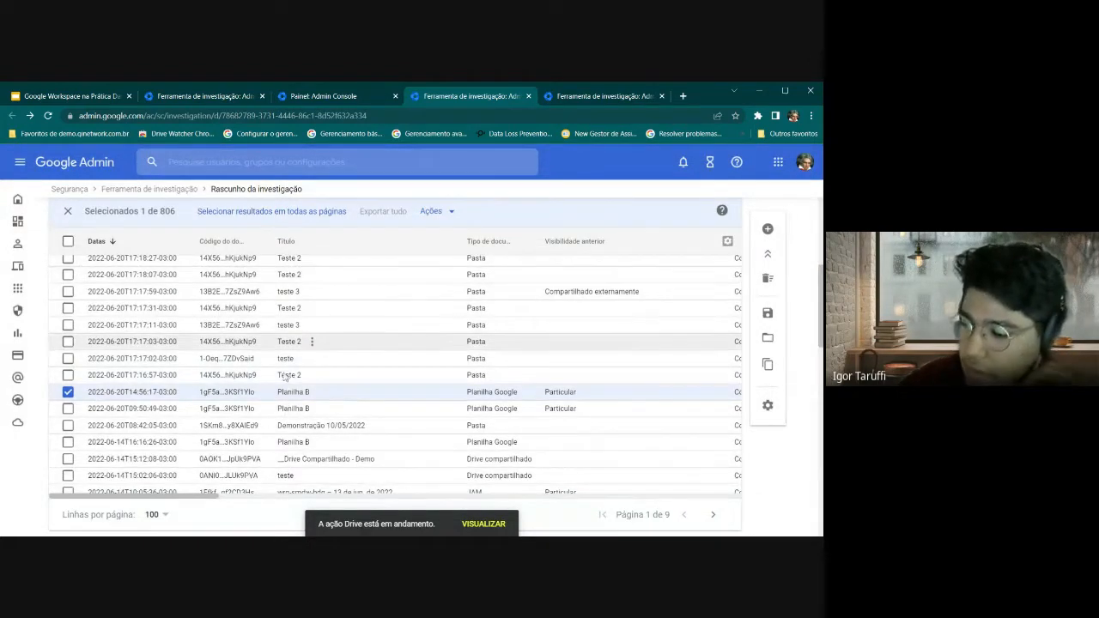
# Compare the two Drive action results sections by collapsing and expanding each
pyautogui.scroll(1, 284, 391)
pyautogui.scroll(6, 118, 359)
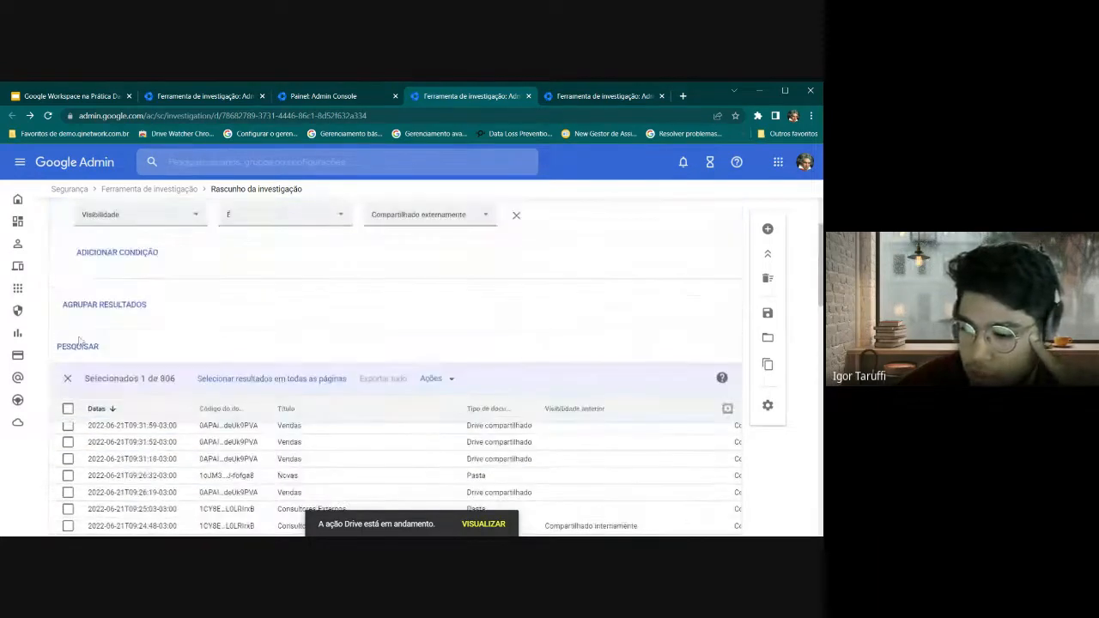
pyautogui.scroll(2, 118, 359)
pyautogui.scroll(-8, 119, 359)
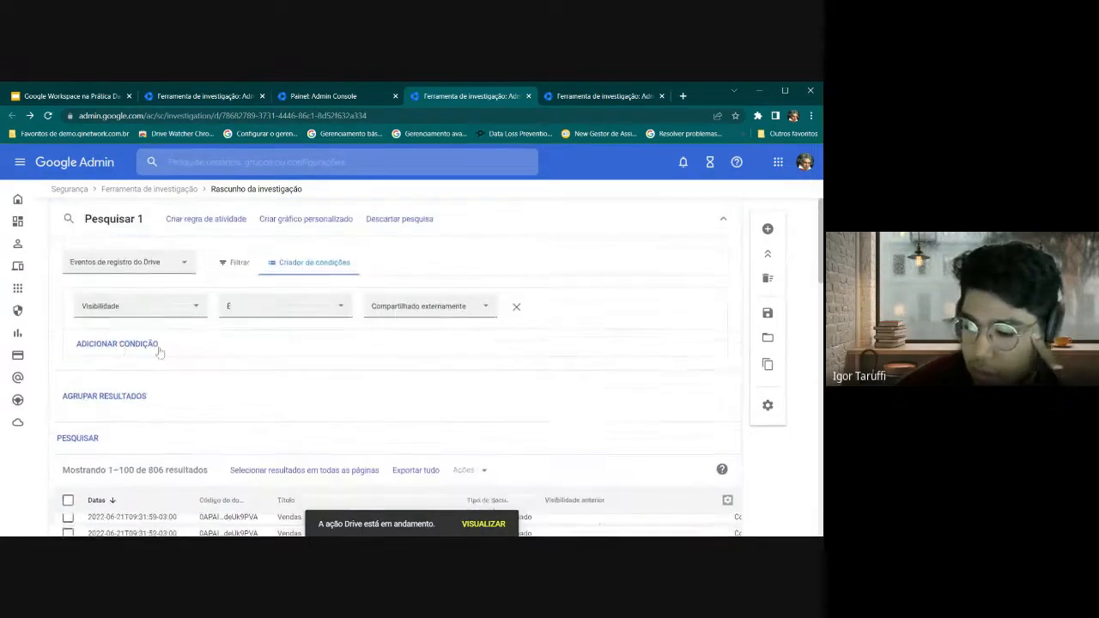
pyautogui.scroll(-3, 111, 381)
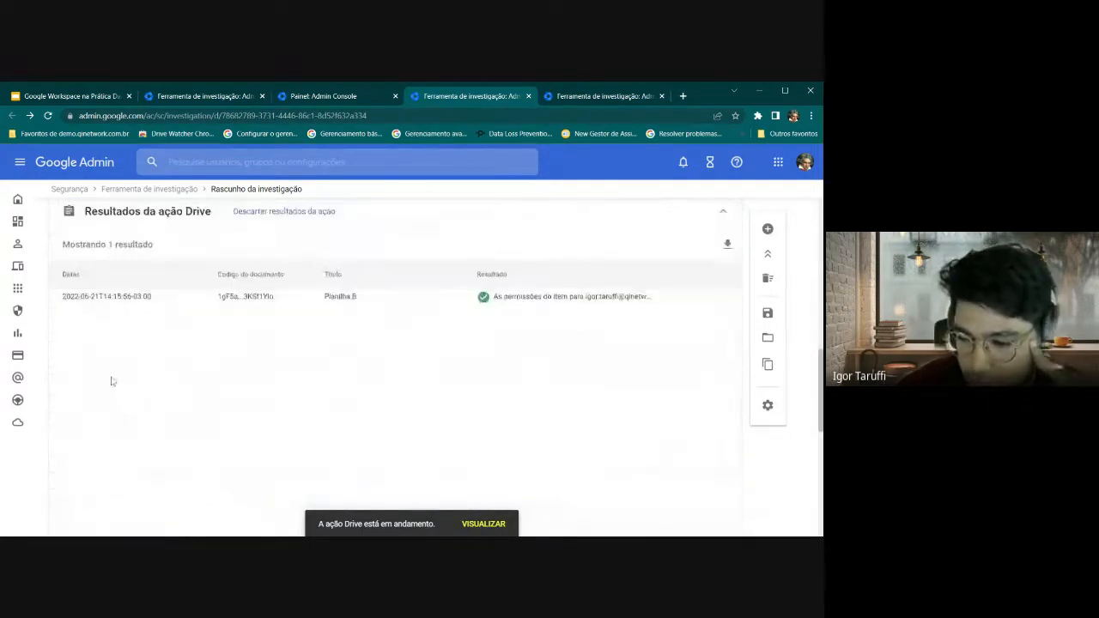
pyautogui.scroll(4, 111, 381)
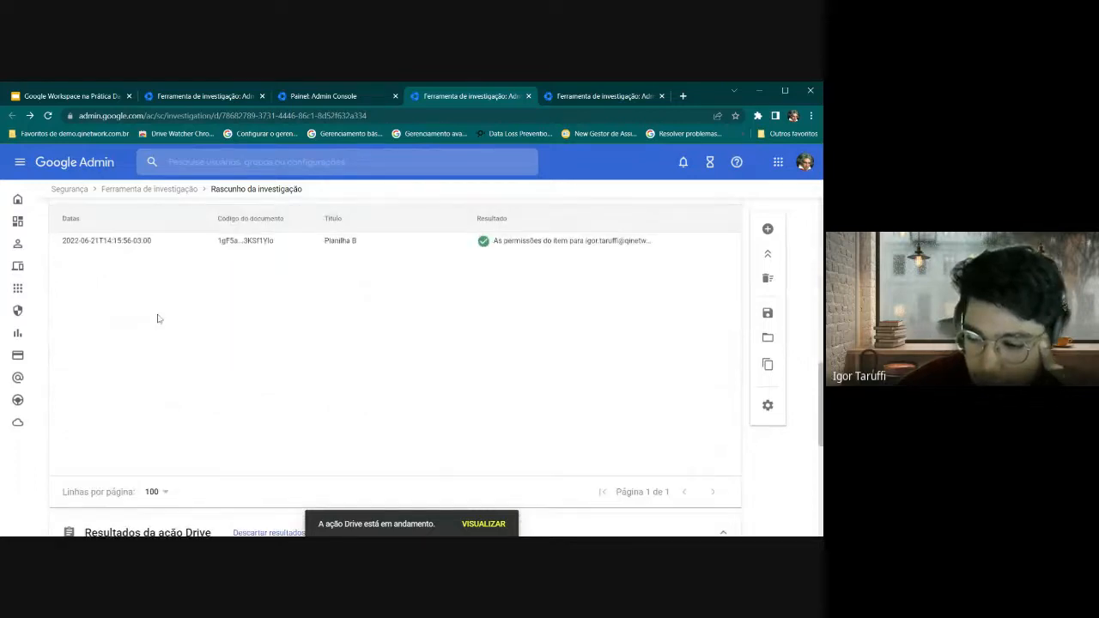
pyautogui.scroll(-2, 157, 319)
pyautogui.scroll(-2, 112, 344)
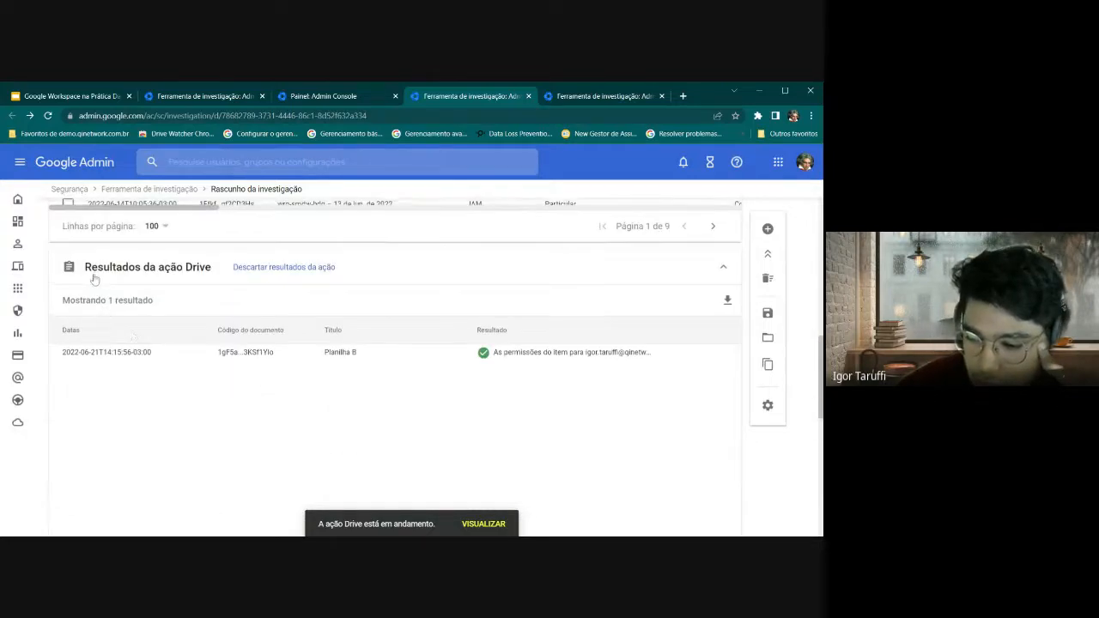
pyautogui.moveTo(92, 270); pyautogui.dragTo(205, 270)
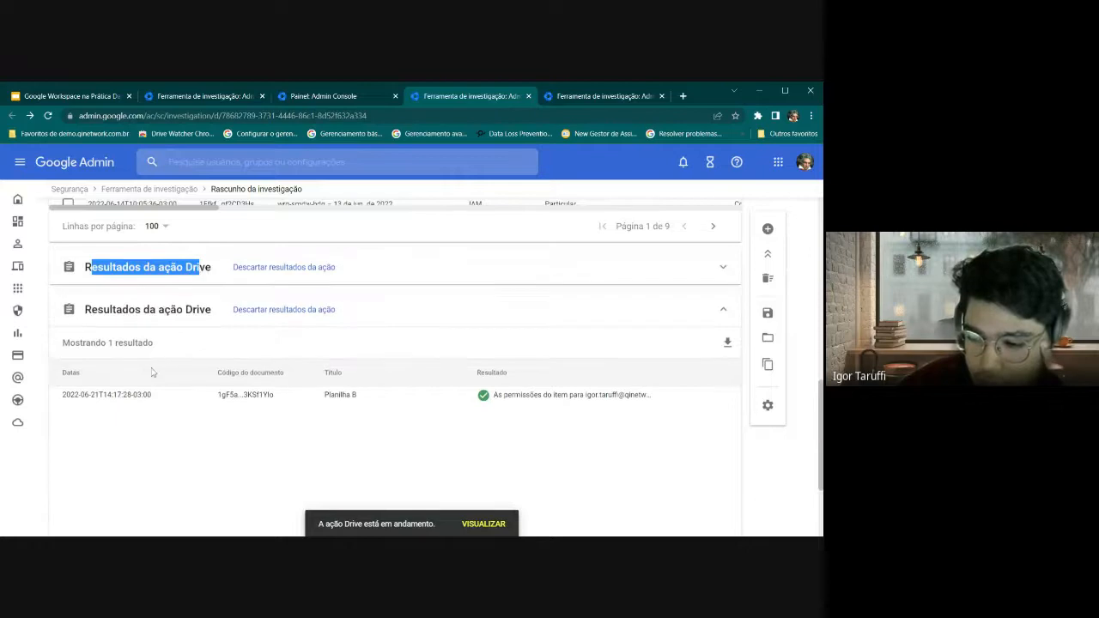
pyautogui.click(155, 310)
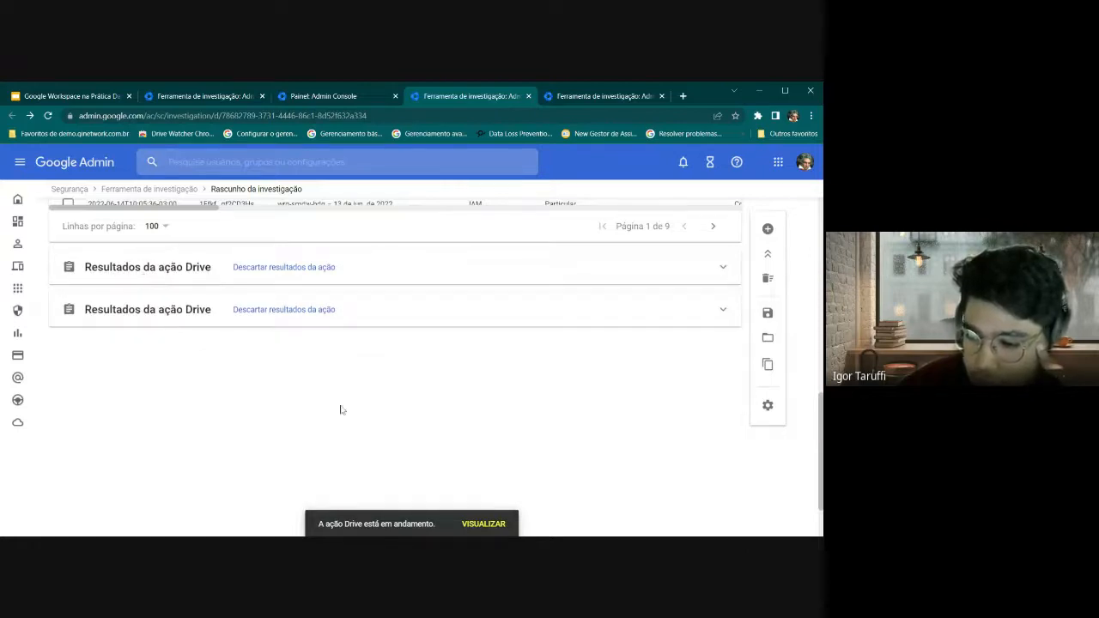
pyautogui.click(180, 322)
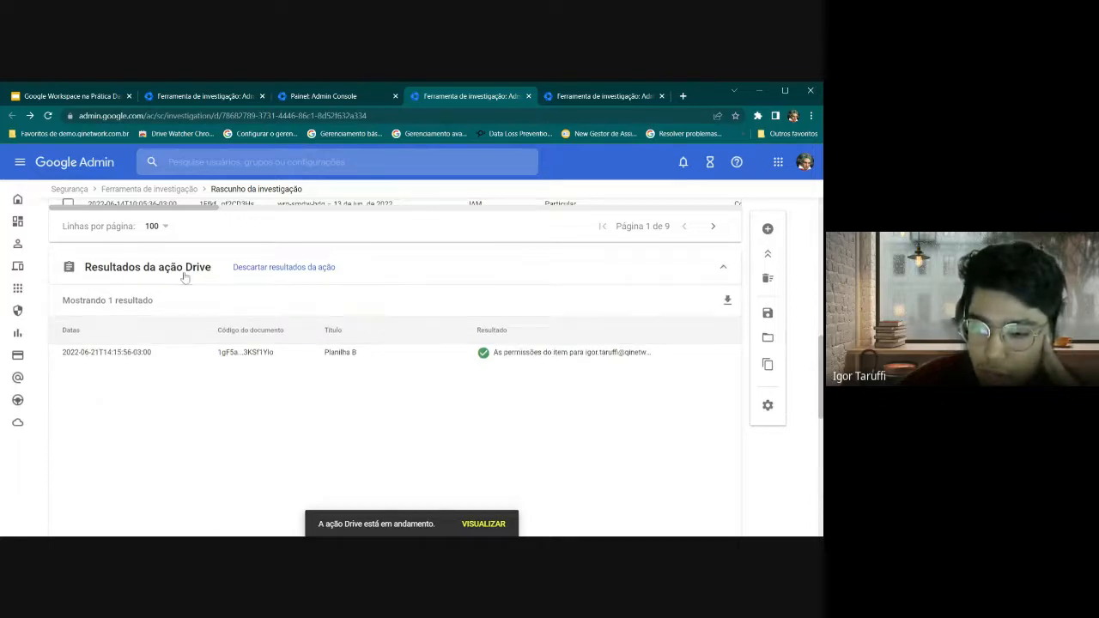
pyautogui.click(177, 272)
pyautogui.click(175, 310)
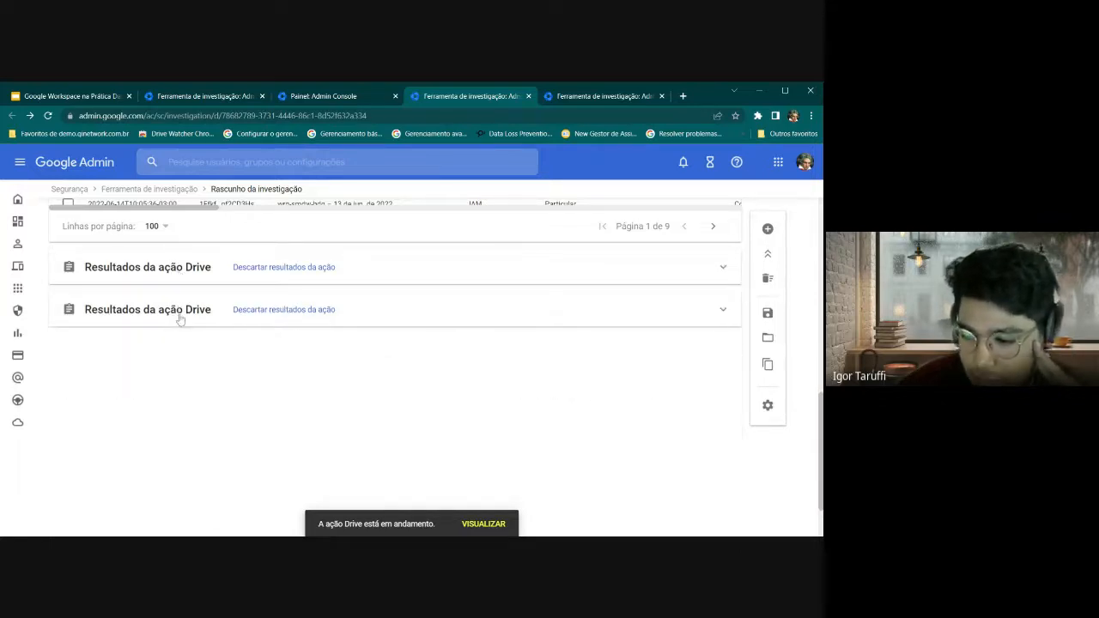
pyautogui.click(160, 316)
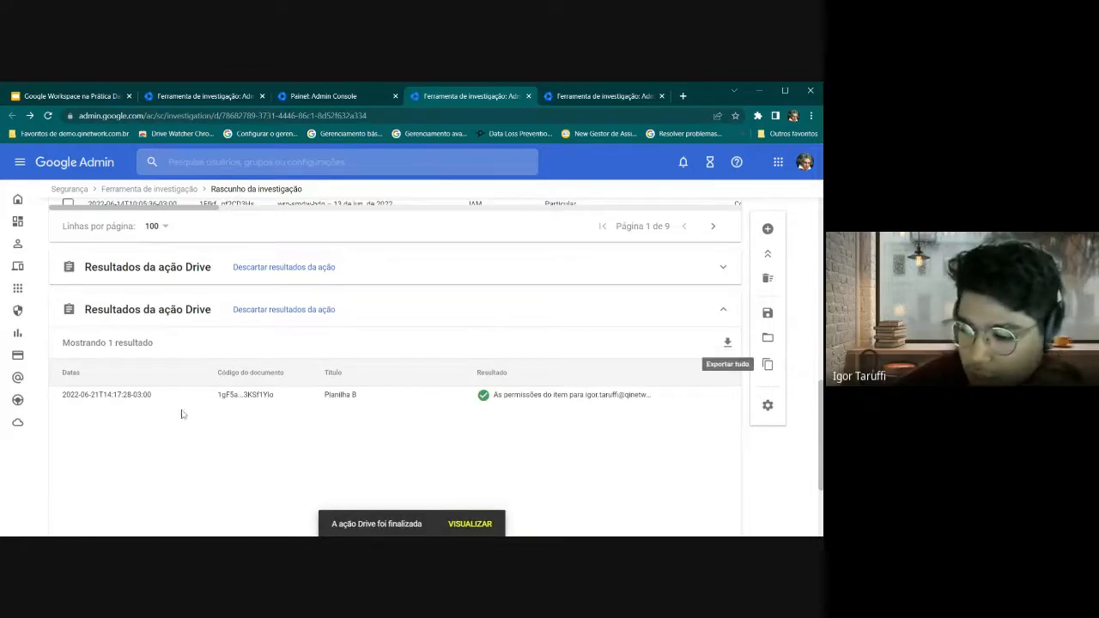
pyautogui.click(176, 316)
pyautogui.click(172, 324)
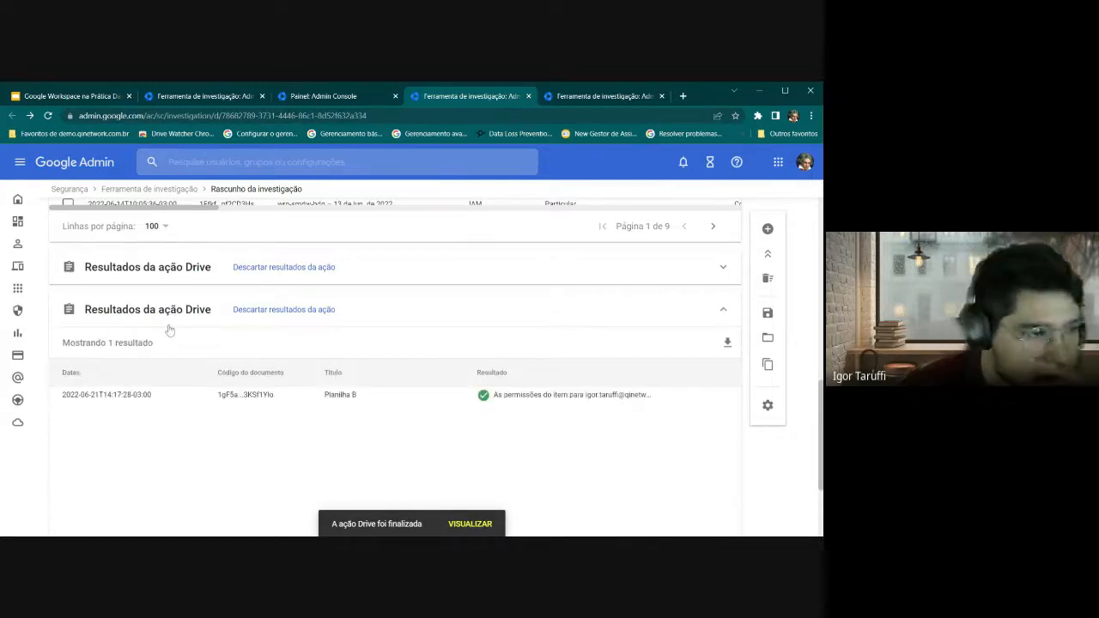
# Reload the investigation and discard the duplicate Drive results section, keeping the Planilha B result
pyautogui.click(50, 116)
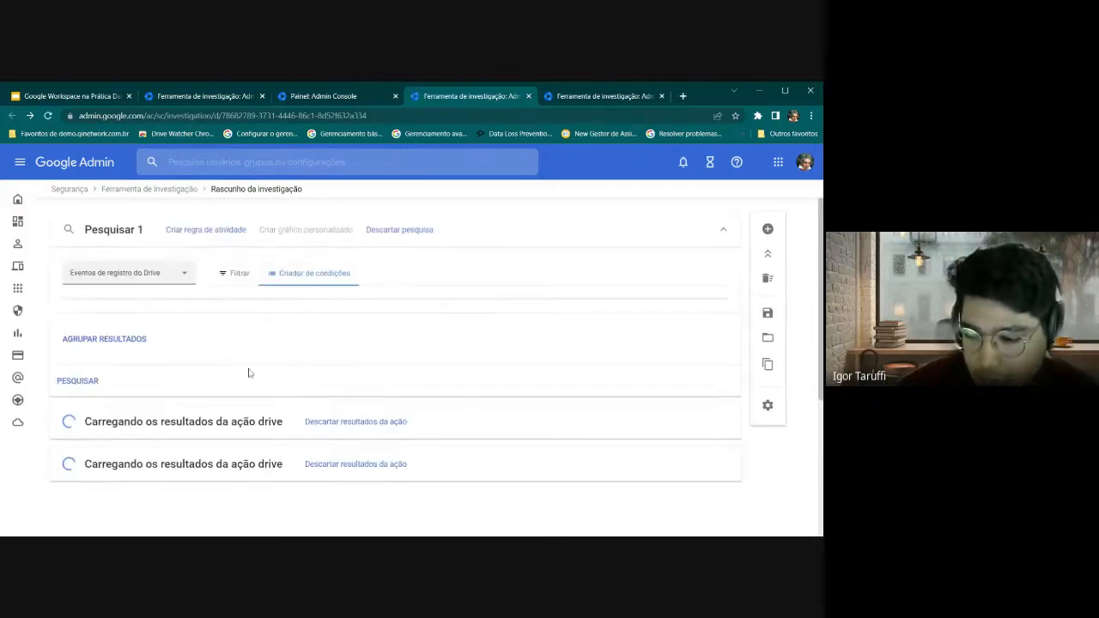
pyautogui.scroll(-3, 249, 373)
pyautogui.click(245, 365)
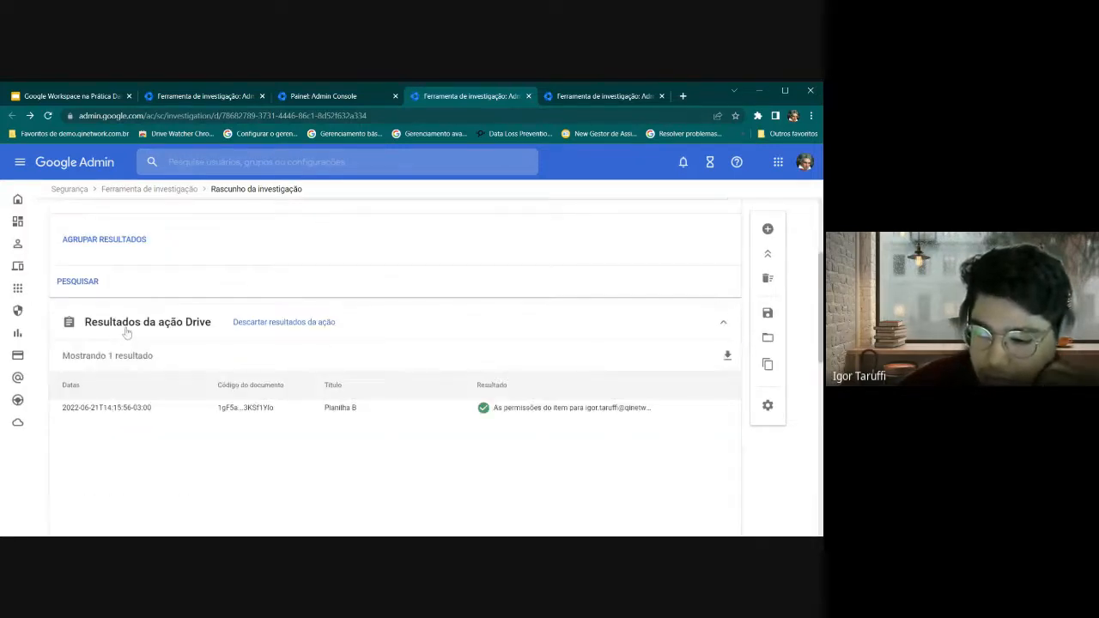
pyautogui.scroll(-2, 724, 330)
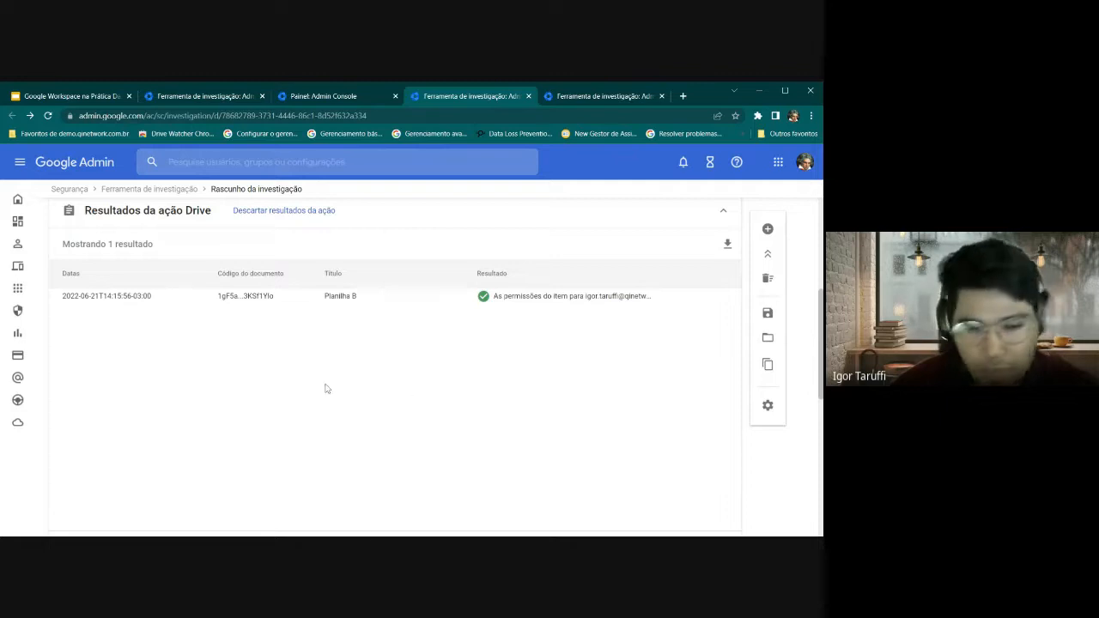
pyautogui.scroll(4, 289, 370)
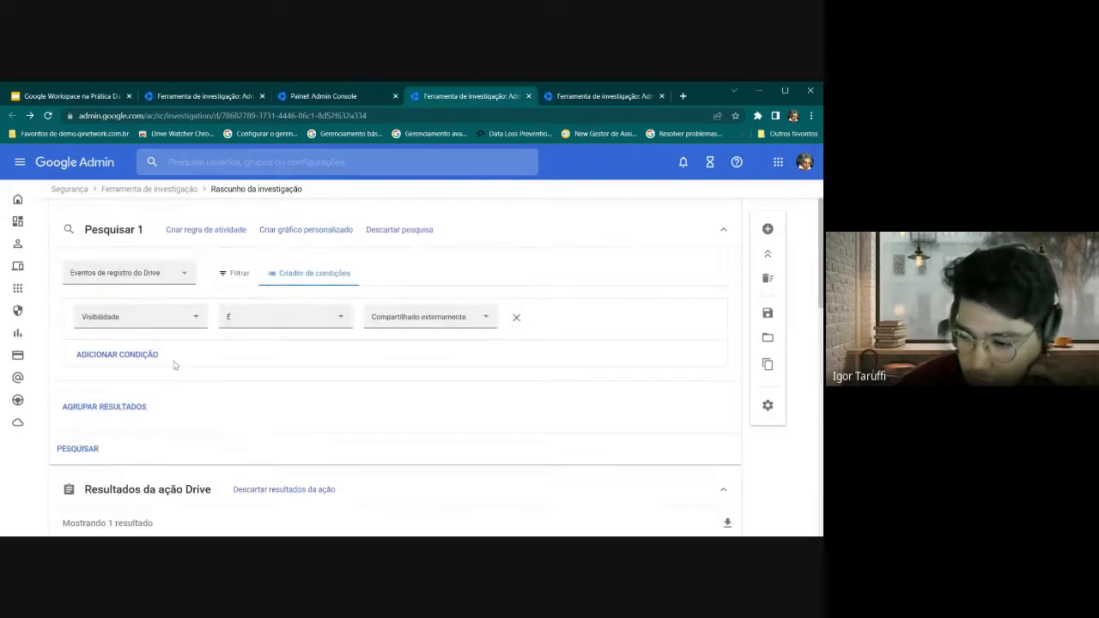
# Change the data source to Eventos de registro do Gmail and start adding a filter in Filtrar mode
pyautogui.click(161, 271)
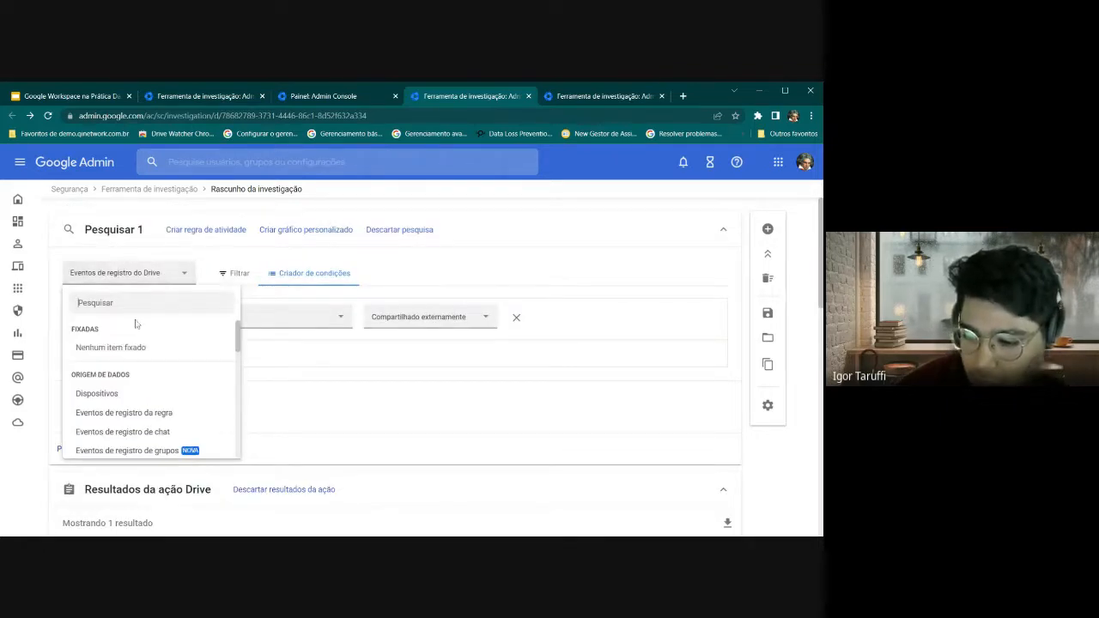
pyautogui.scroll(-5, 135, 323)
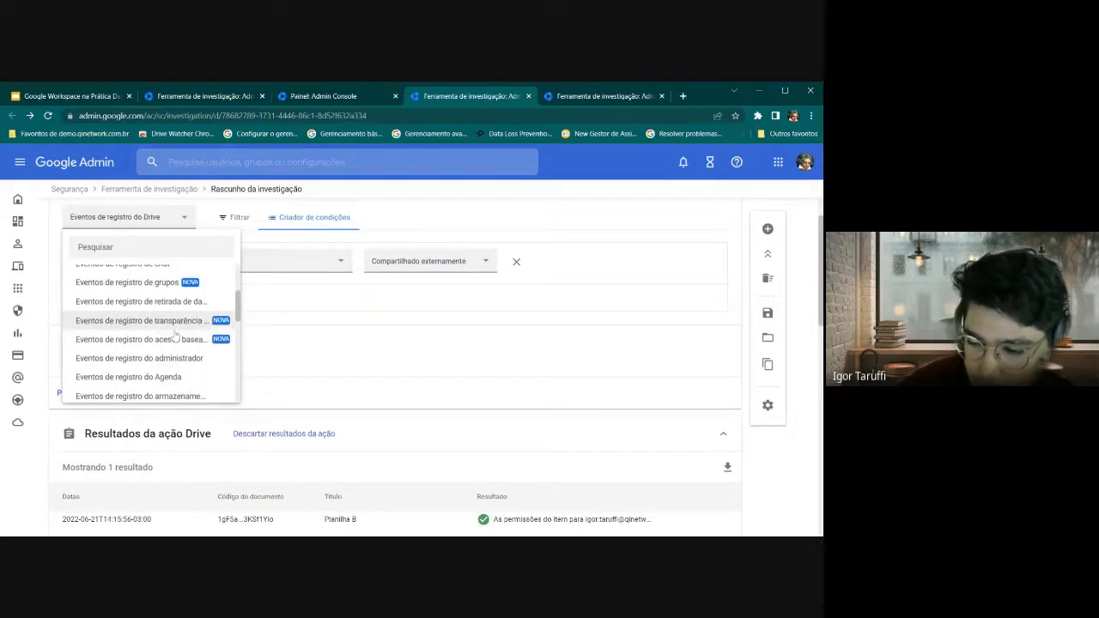
pyautogui.scroll(-3, 178, 332)
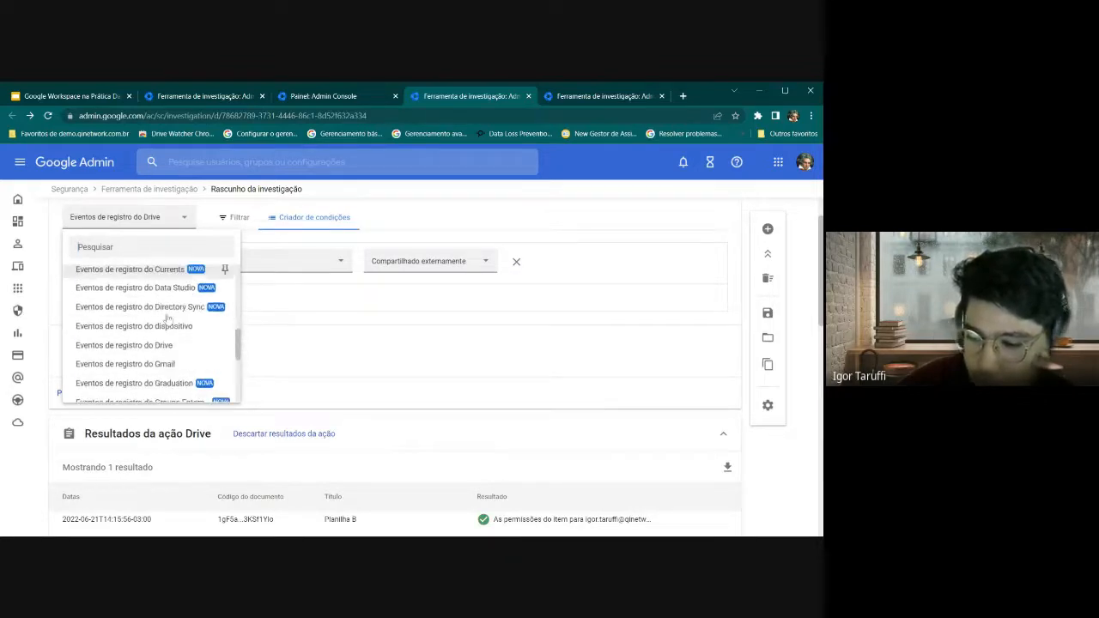
pyautogui.click(137, 305)
pyautogui.scroll(1, 258, 289)
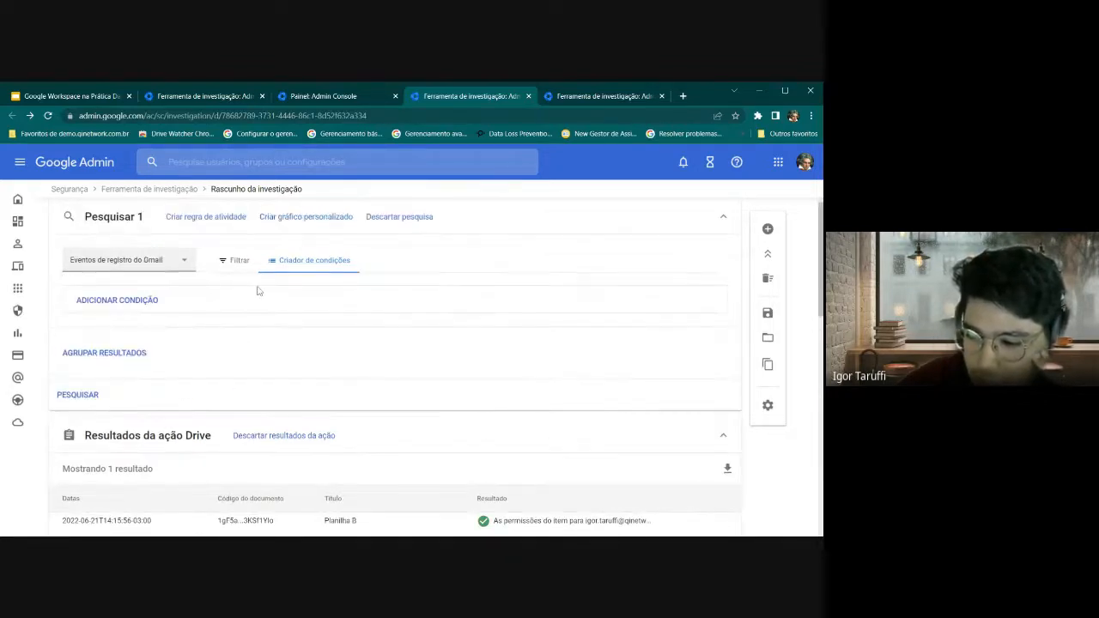
pyautogui.click(233, 273)
pyautogui.click(133, 314)
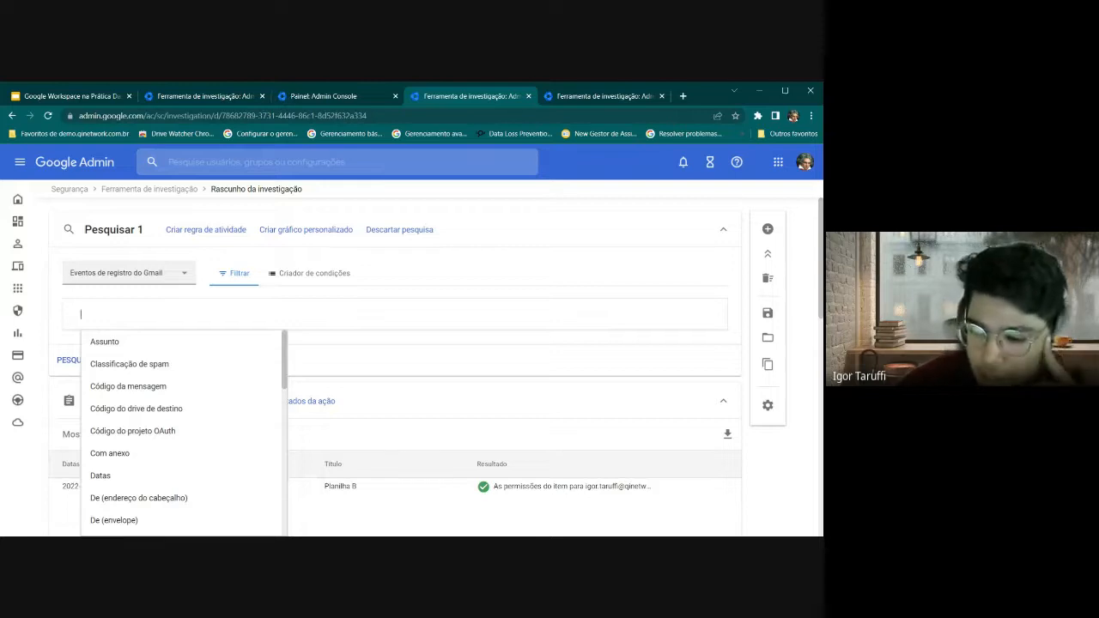
# Filter on Classificação de spam É Suspeito, apply it, and run the search
pyautogui.scroll(-1, 129, 322)
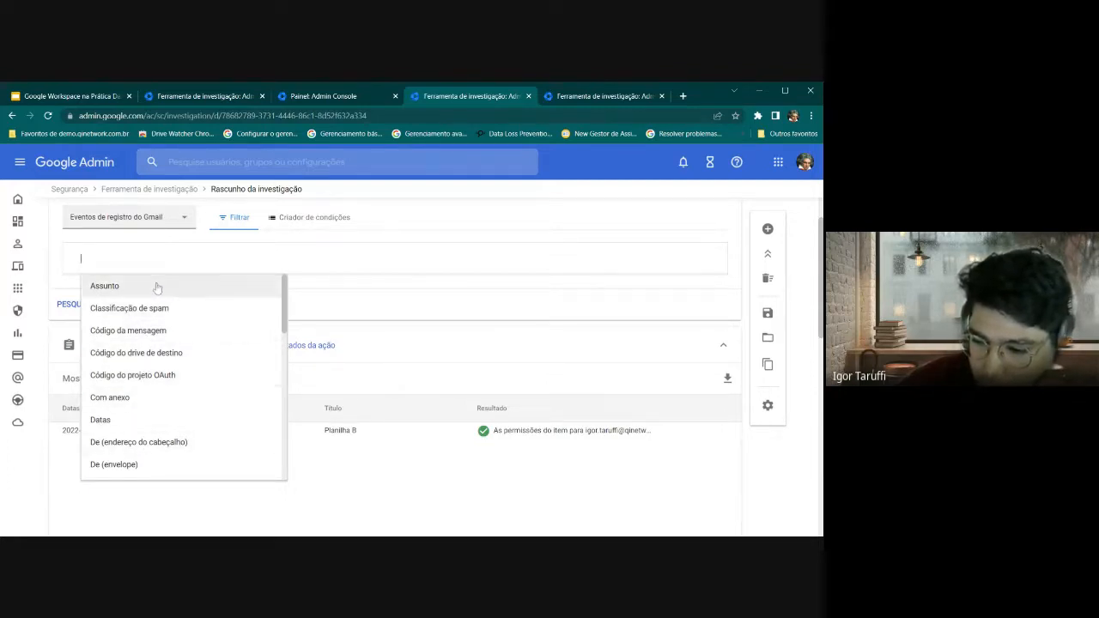
pyautogui.click(163, 361)
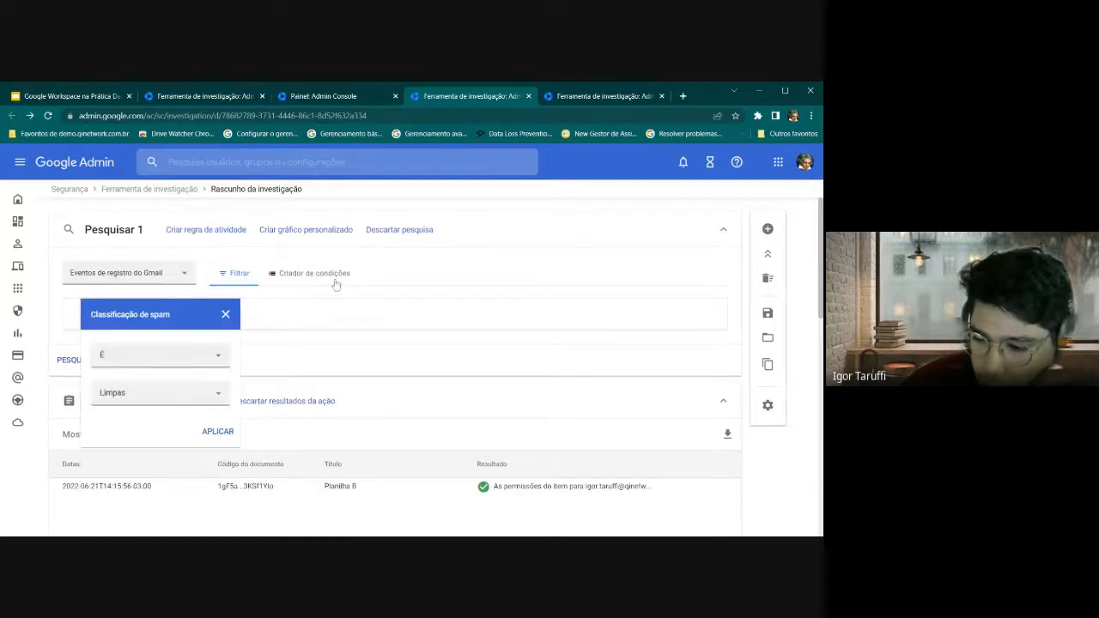
pyautogui.click(206, 401)
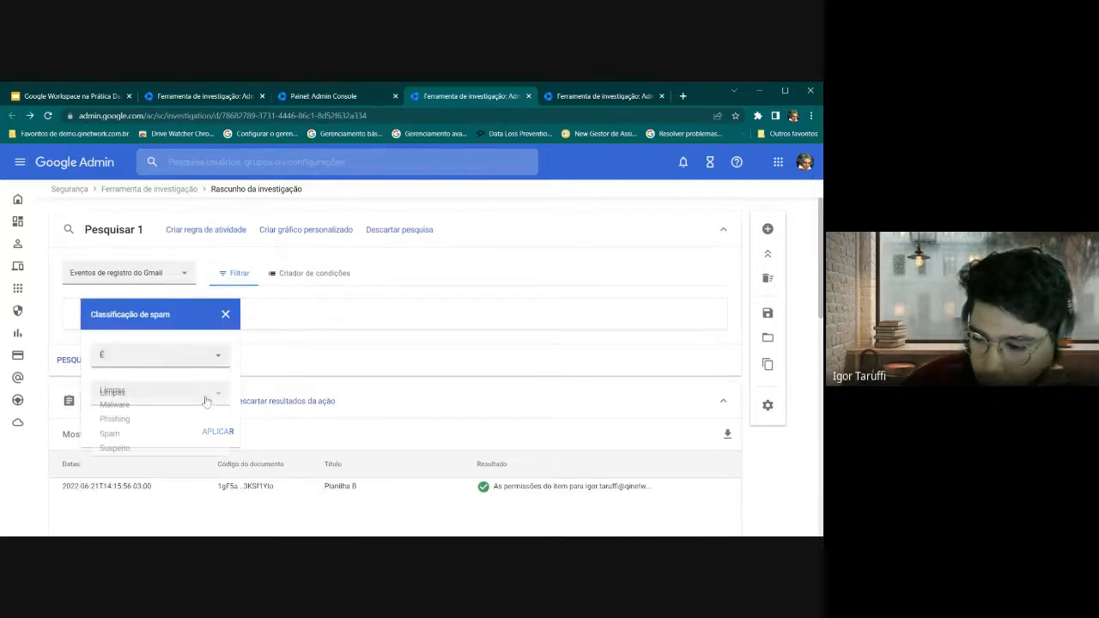
pyautogui.click(112, 433)
pyautogui.click(142, 395)
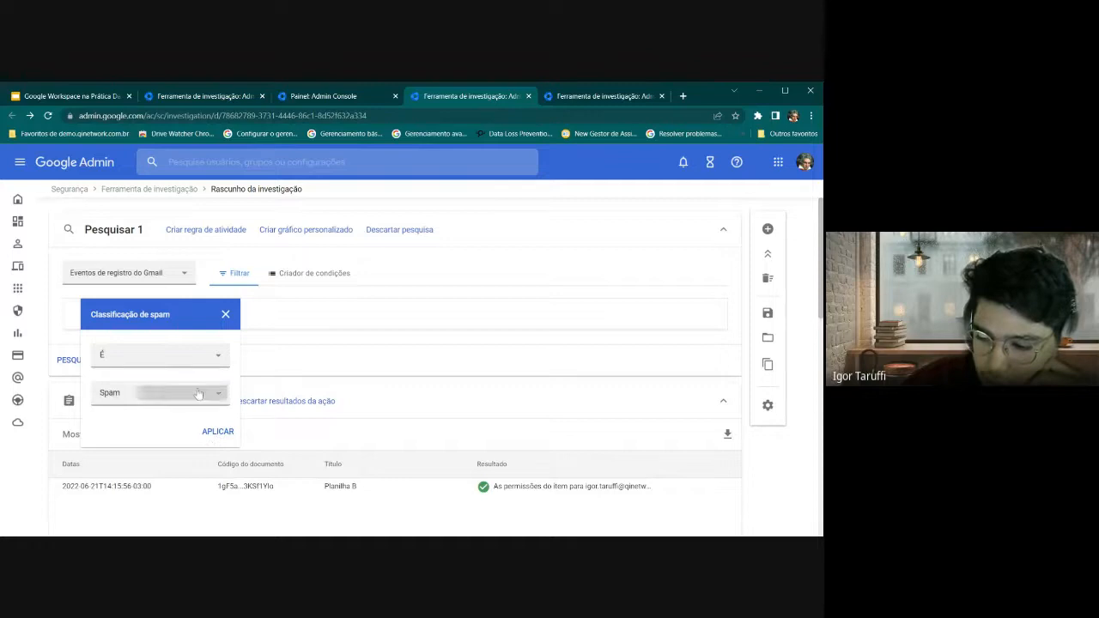
pyautogui.click(148, 448)
pyautogui.click(219, 431)
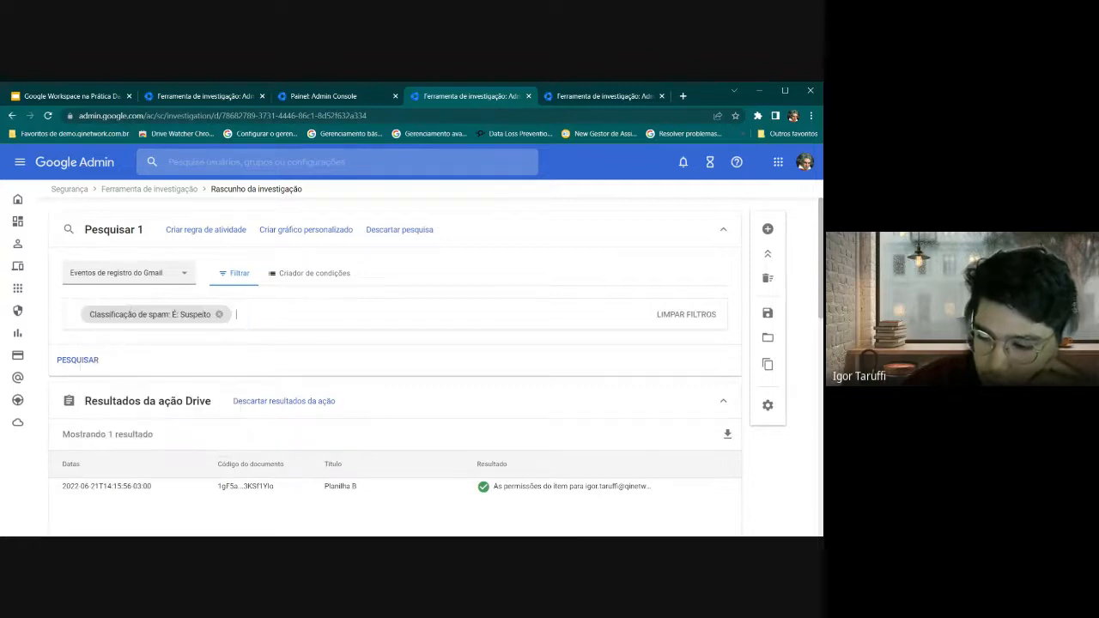
pyautogui.click(79, 362)
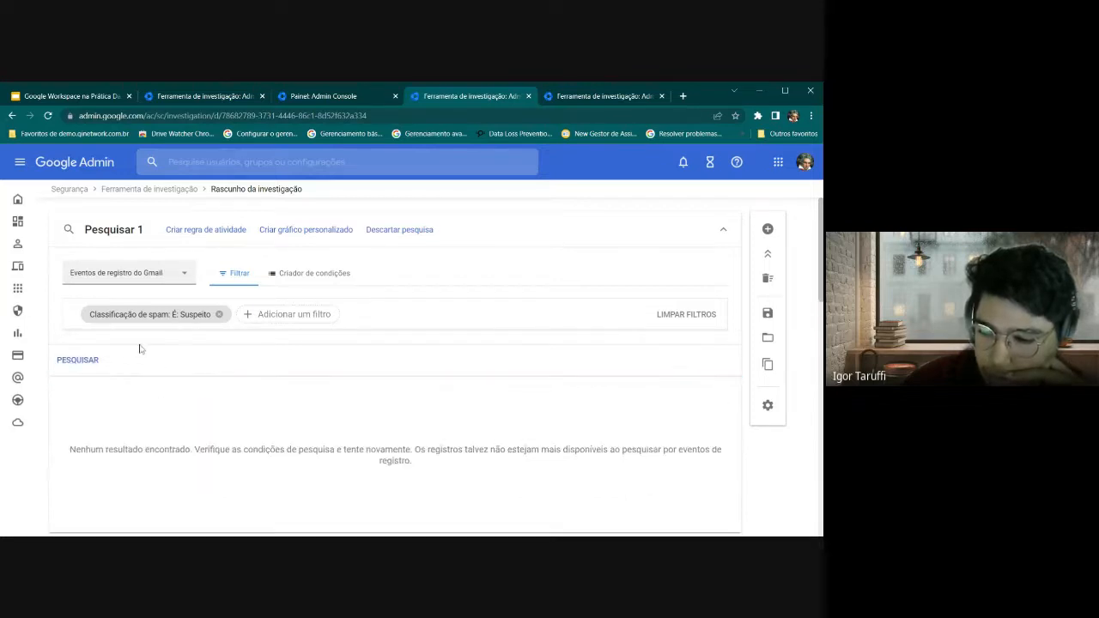
# Review the spam filter's operator choices and close it unchanged
pyautogui.scroll(-2, 162, 322)
pyautogui.click(187, 209)
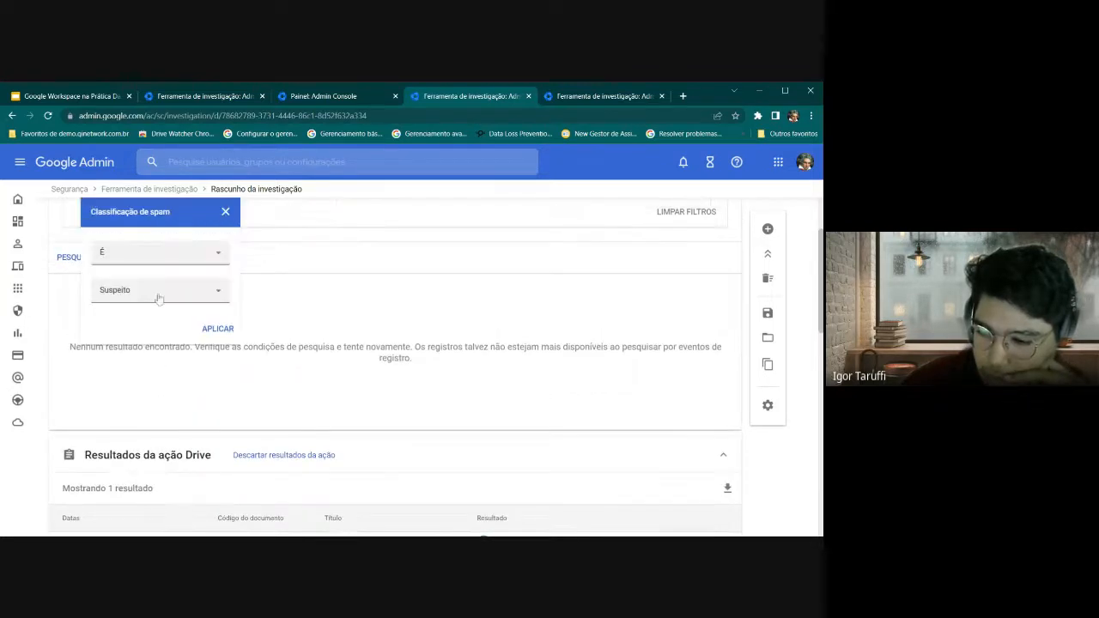
pyautogui.click(148, 256)
pyautogui.click(221, 215)
pyautogui.scroll(1, 212, 248)
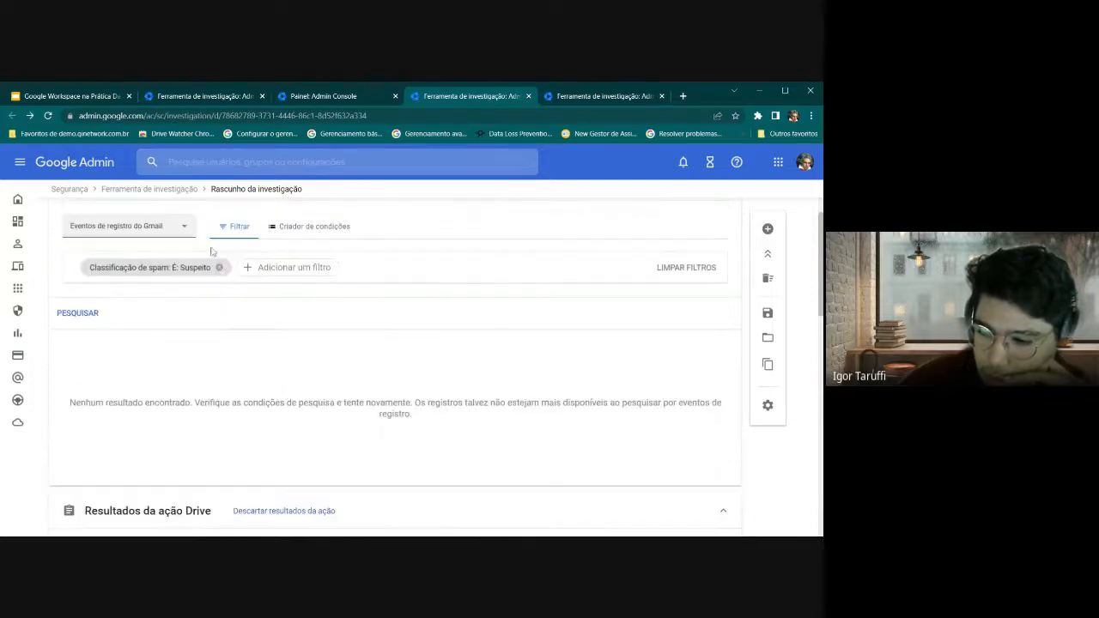
# Remove the spam filter and add a Datas filter set to 1 June 2022
pyautogui.click(219, 269)
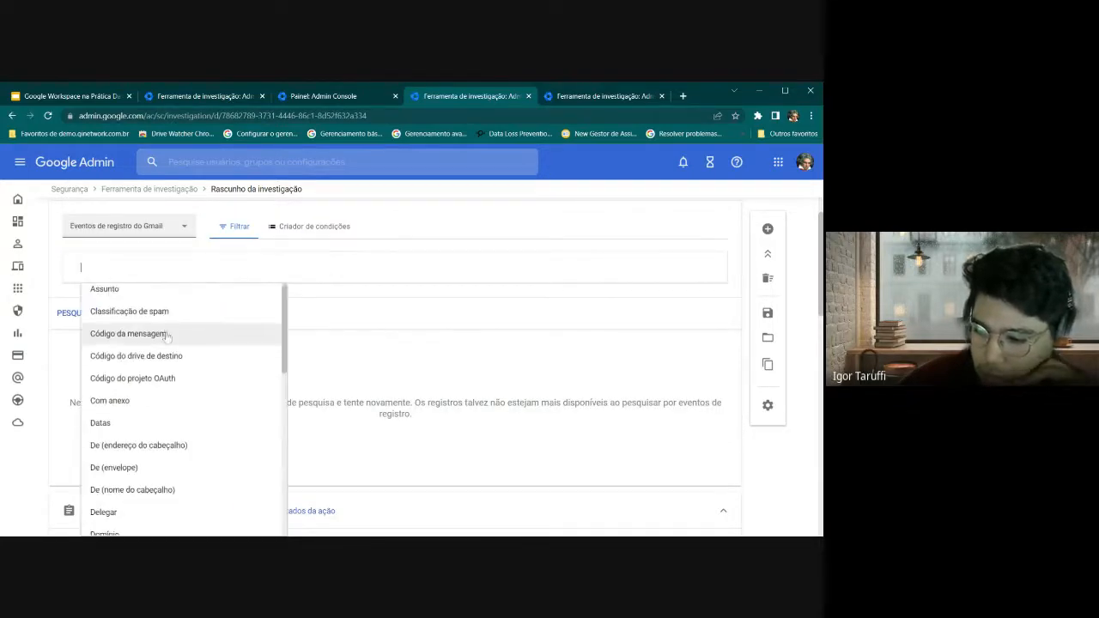
pyautogui.scroll(-3, 169, 357)
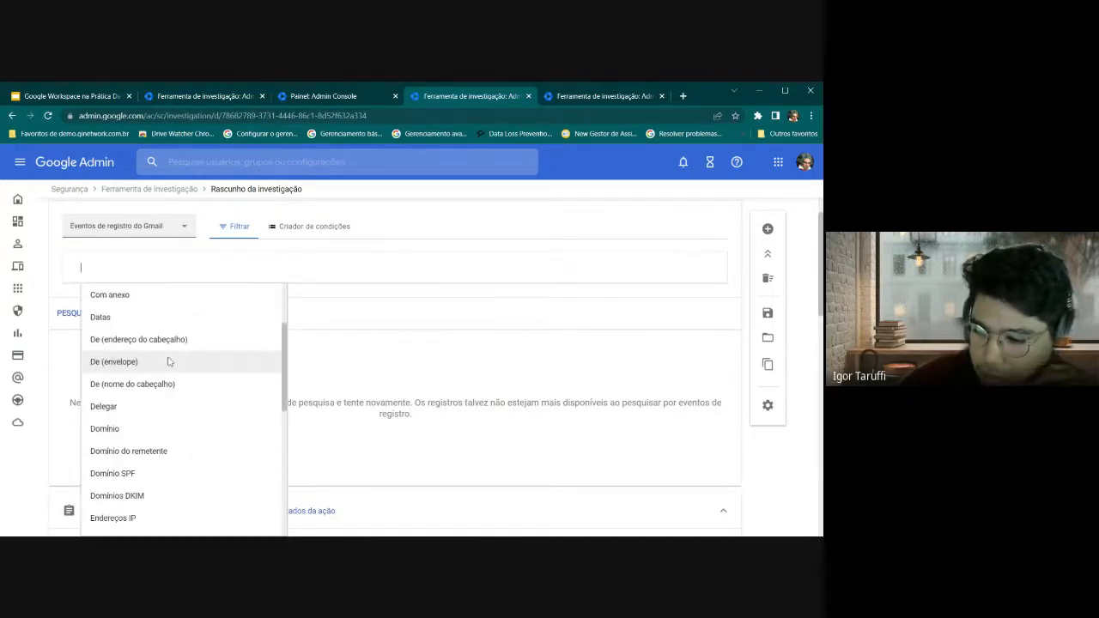
pyautogui.click(146, 317)
pyautogui.click(214, 349)
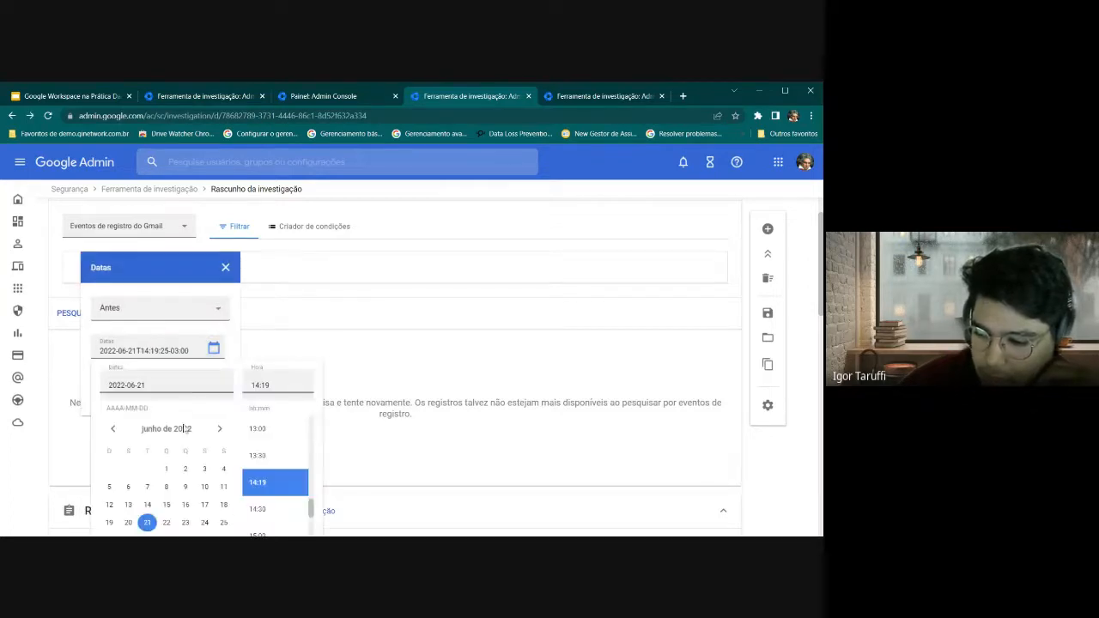
pyautogui.click(166, 469)
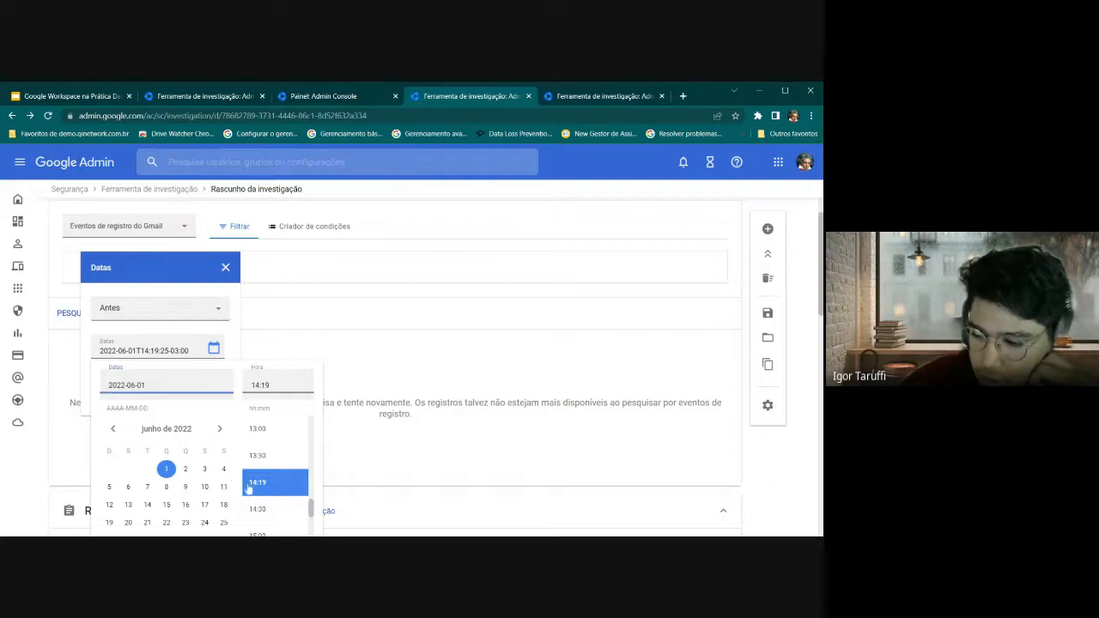
# Set the time to 06:00, apply the Antes 01/06/2022 filter, and run the search
pyautogui.scroll(2, 271, 446)
pyautogui.scroll(3, 271, 445)
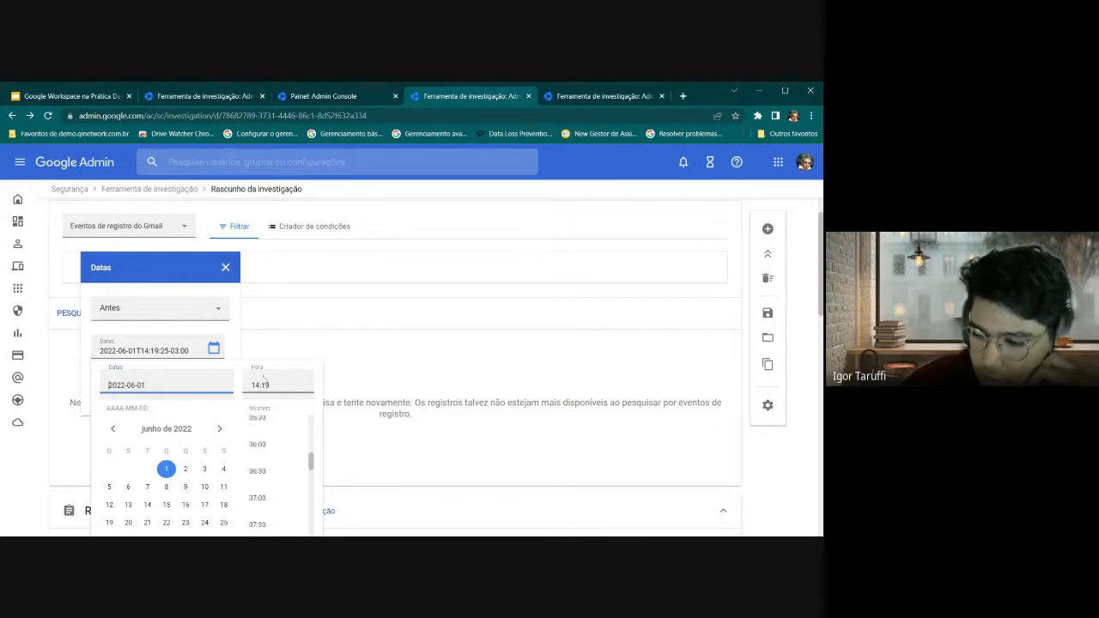
pyautogui.click(261, 444)
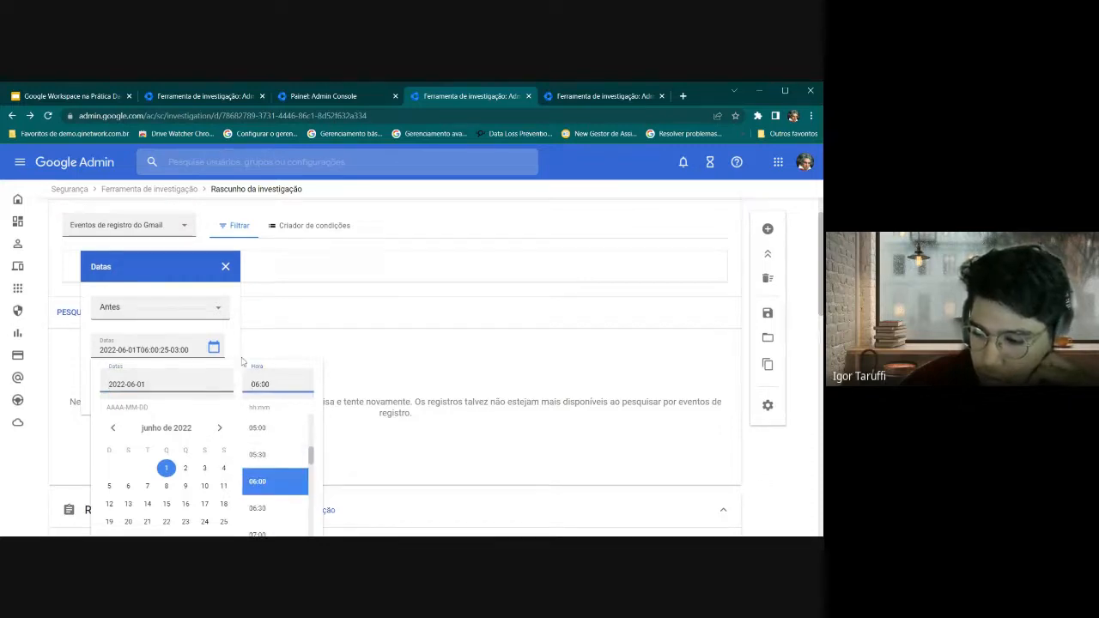
pyautogui.scroll(-2, 292, 376)
pyautogui.scroll(-2, 227, 344)
pyautogui.scroll(2, 270, 504)
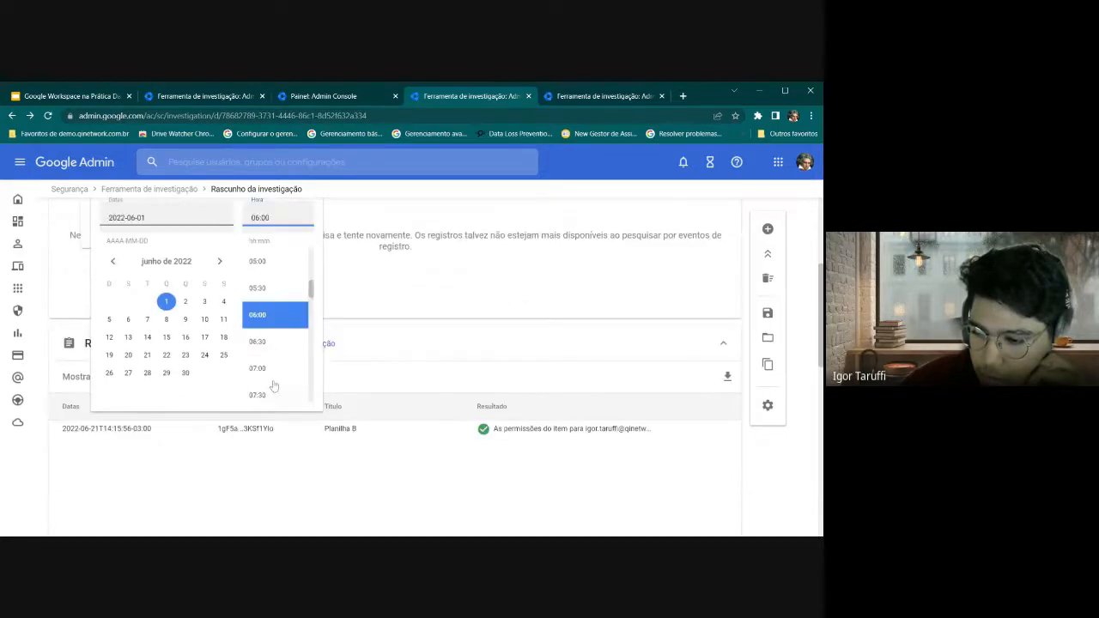
pyautogui.scroll(-10, 277, 330)
pyautogui.scroll(2, 200, 378)
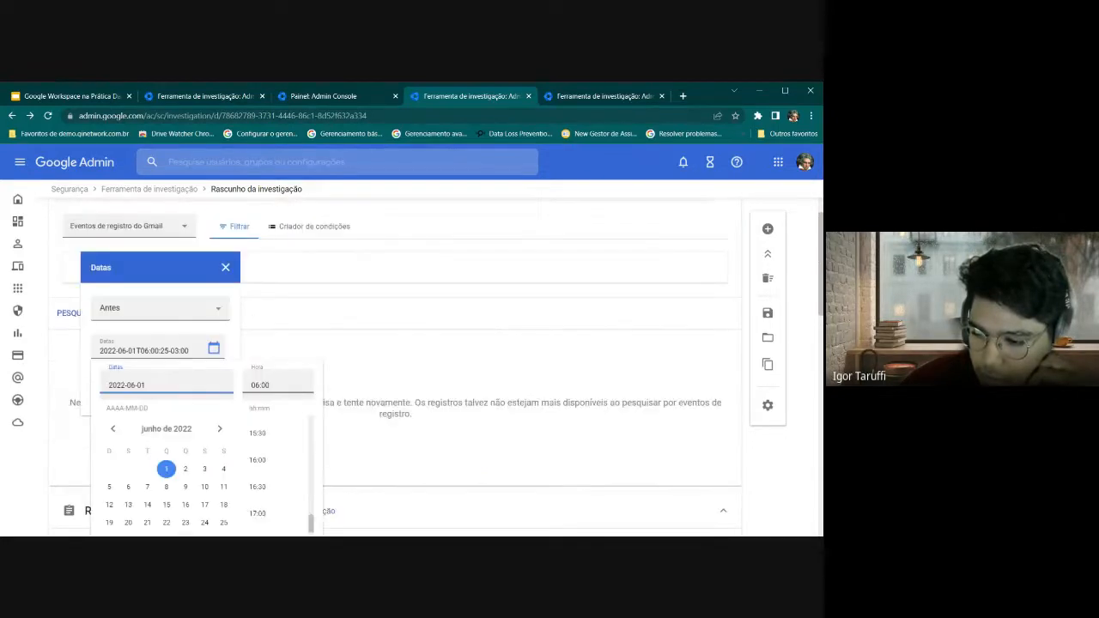
pyautogui.click(214, 348)
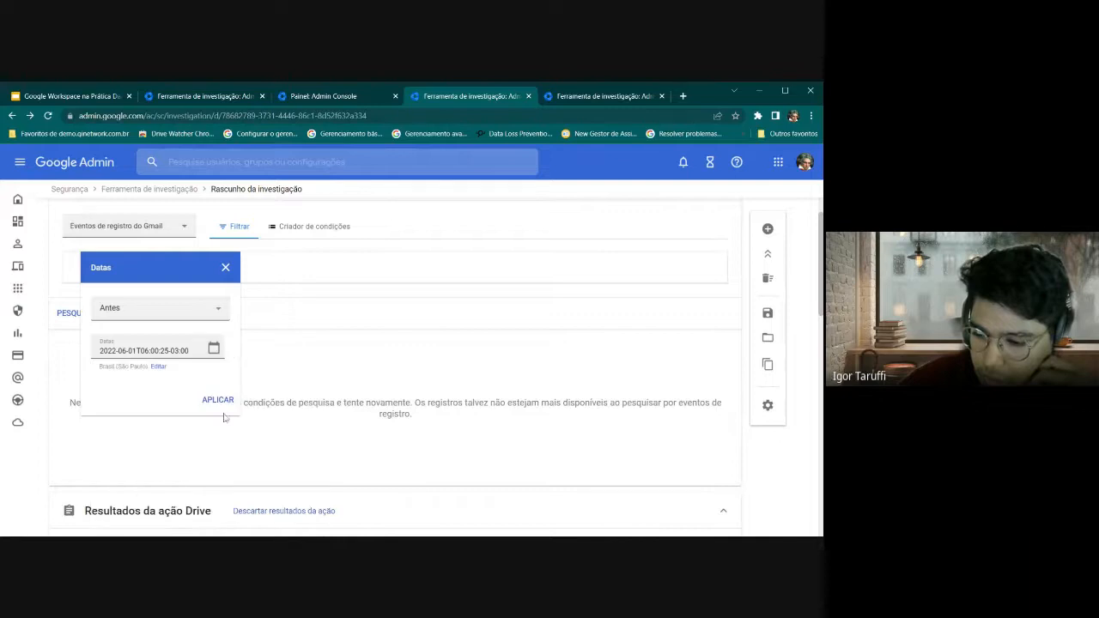
pyautogui.click(218, 400)
pyautogui.click(87, 315)
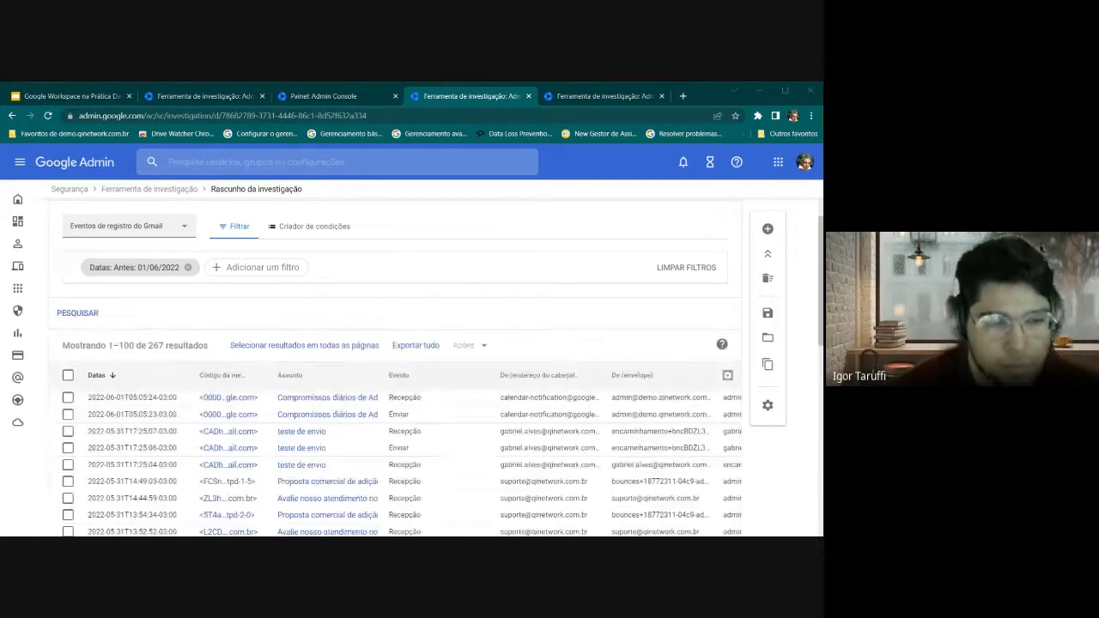
# Scroll the 267 results to the Domínio SPF and Domínios DKIM columns, then back to Datas
pyautogui.scroll(-1, 168, 330)
pyautogui.scroll(-1, 167, 332)
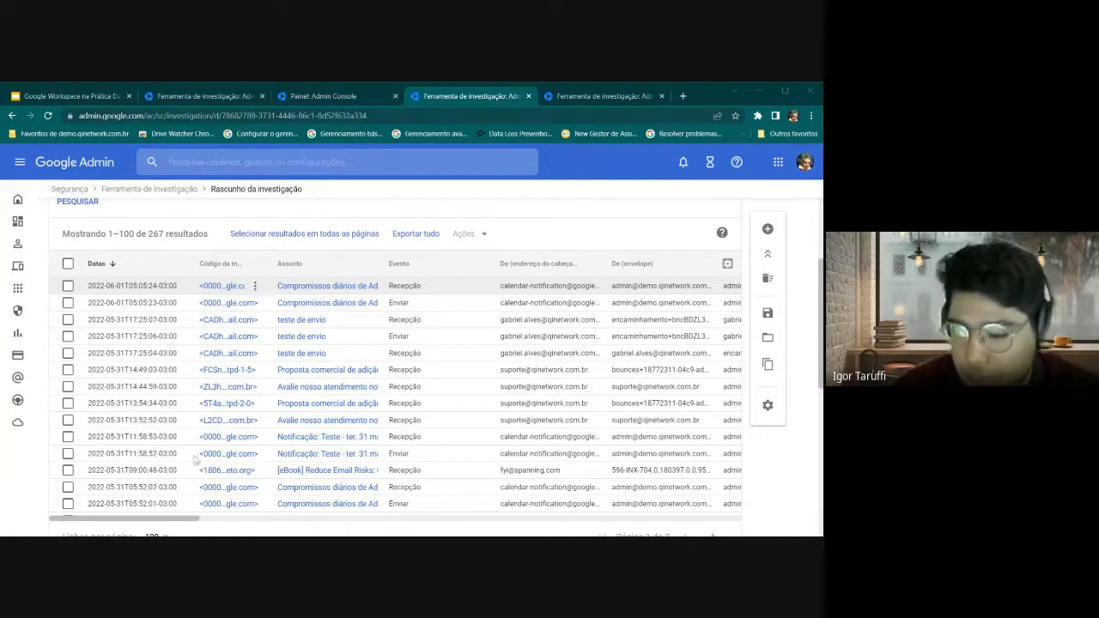
pyautogui.moveTo(187, 519); pyautogui.dragTo(206, 520)
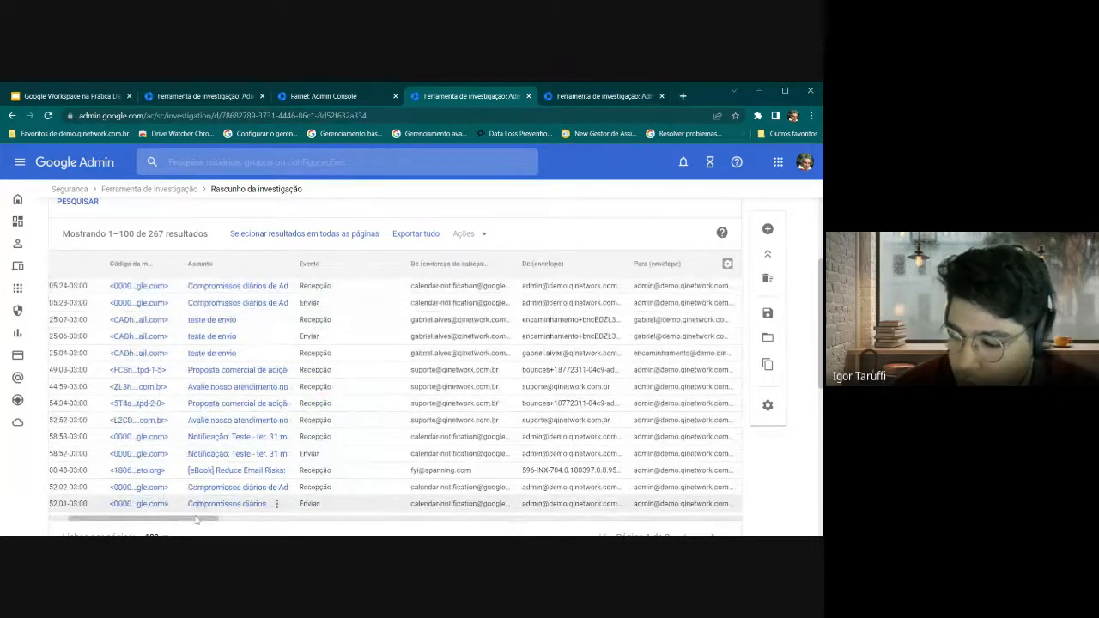
pyautogui.moveTo(196, 521); pyautogui.dragTo(256, 520)
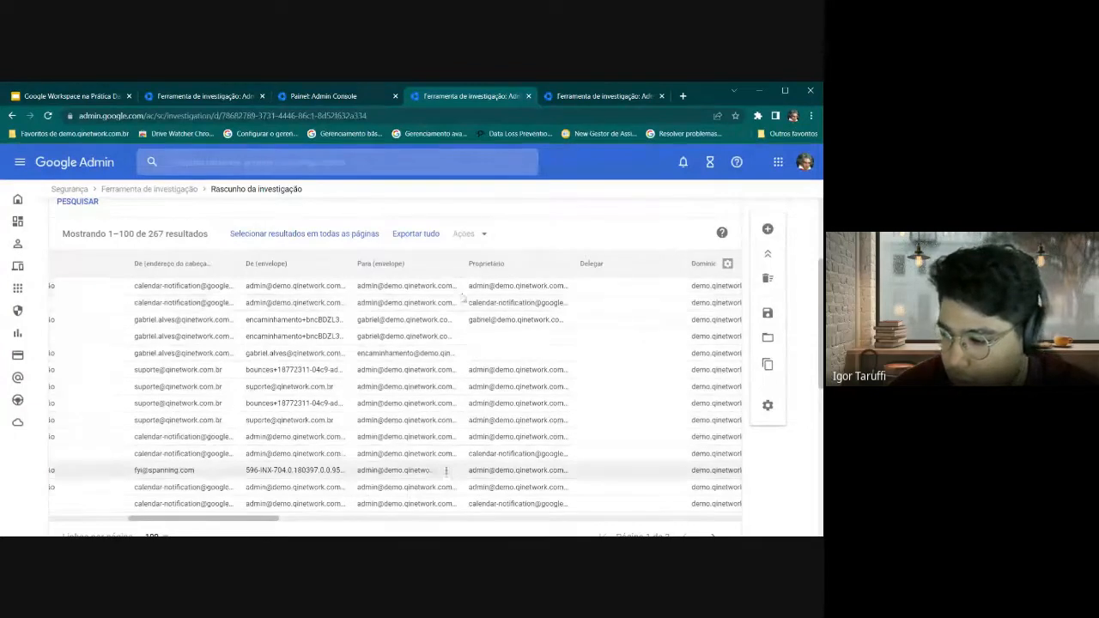
pyautogui.hscroll(3, 232, 525)
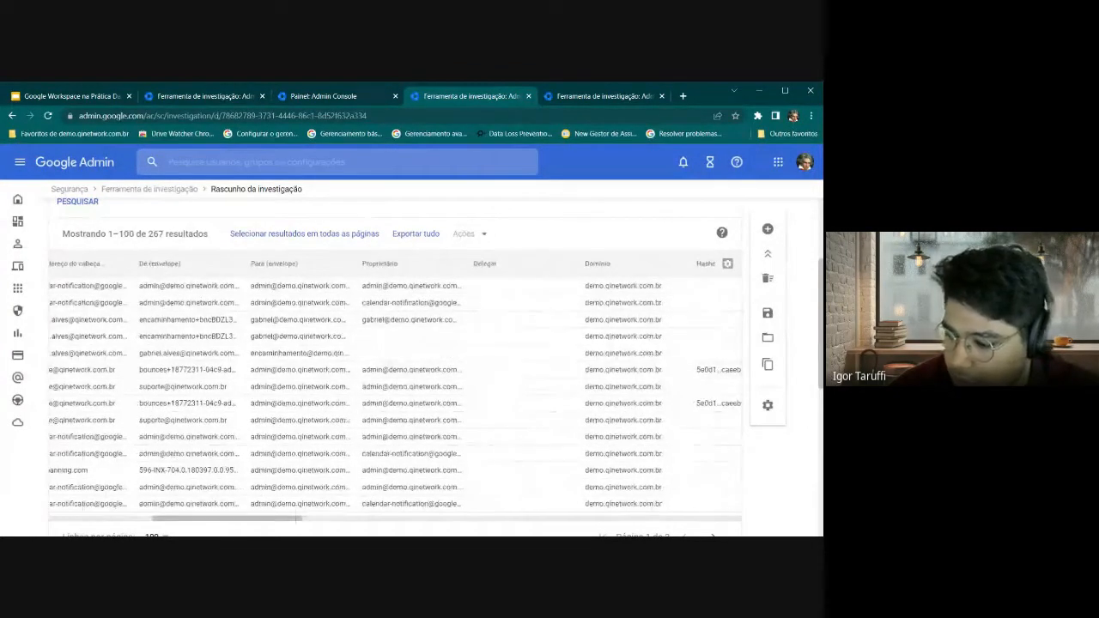
pyautogui.moveTo(260, 520); pyautogui.dragTo(380, 523)
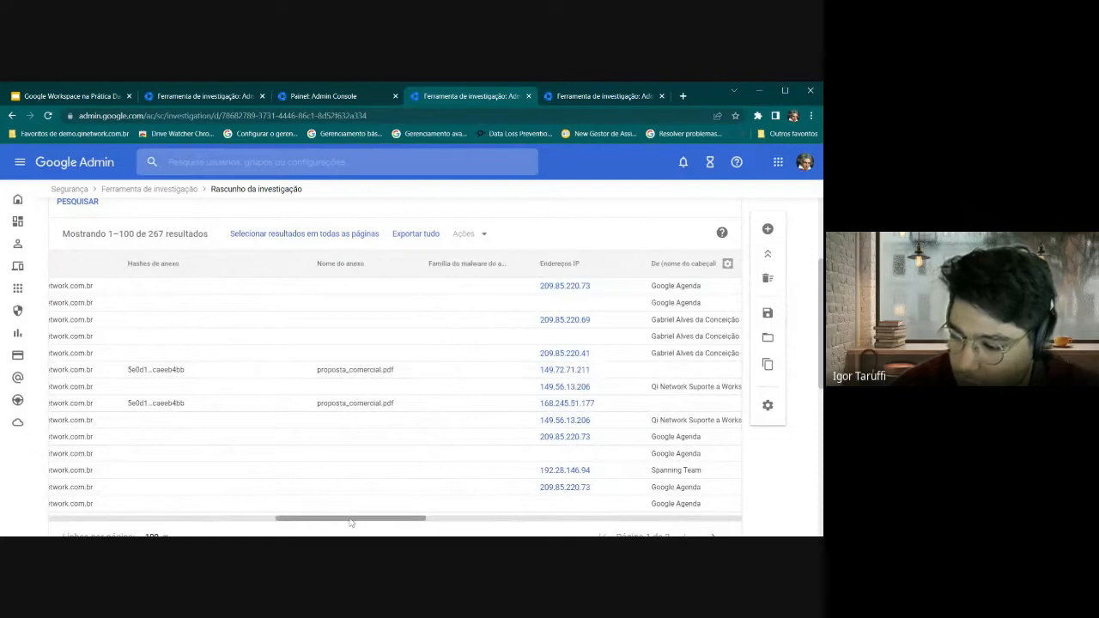
pyautogui.moveTo(351, 521); pyautogui.dragTo(463, 520)
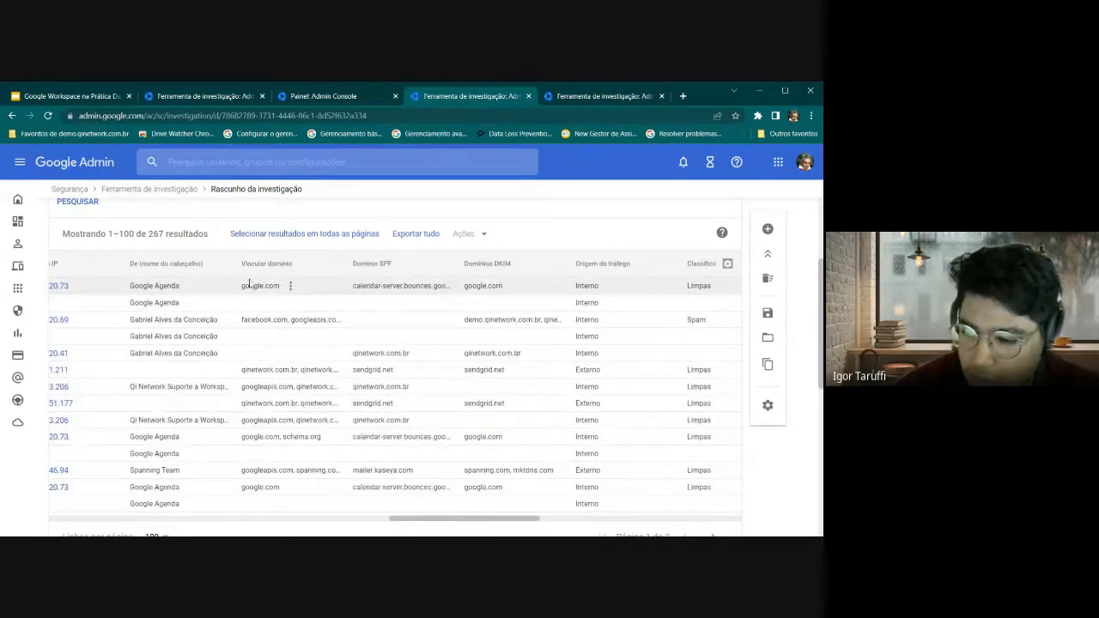
pyautogui.moveTo(357, 265); pyautogui.dragTo(392, 265)
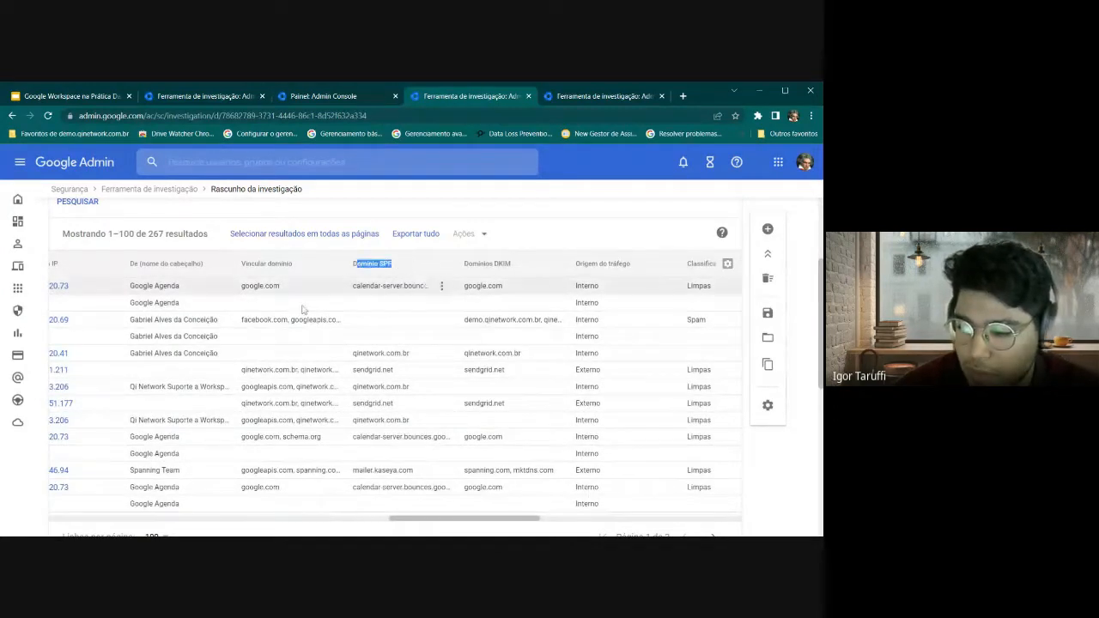
pyautogui.moveTo(466, 264); pyautogui.dragTo(512, 264)
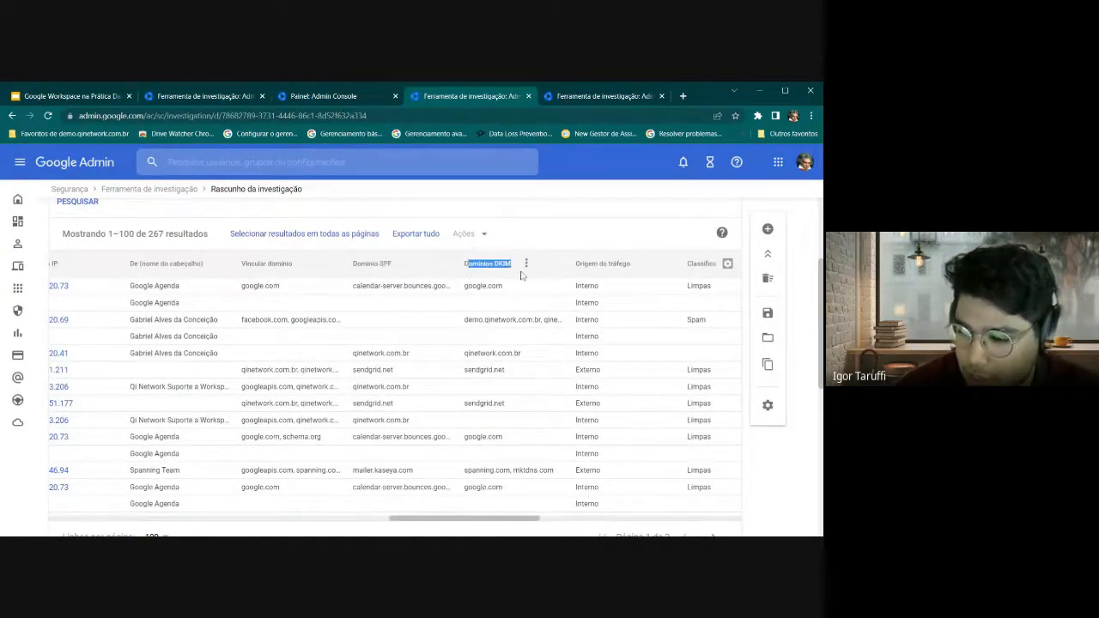
pyautogui.click(513, 523)
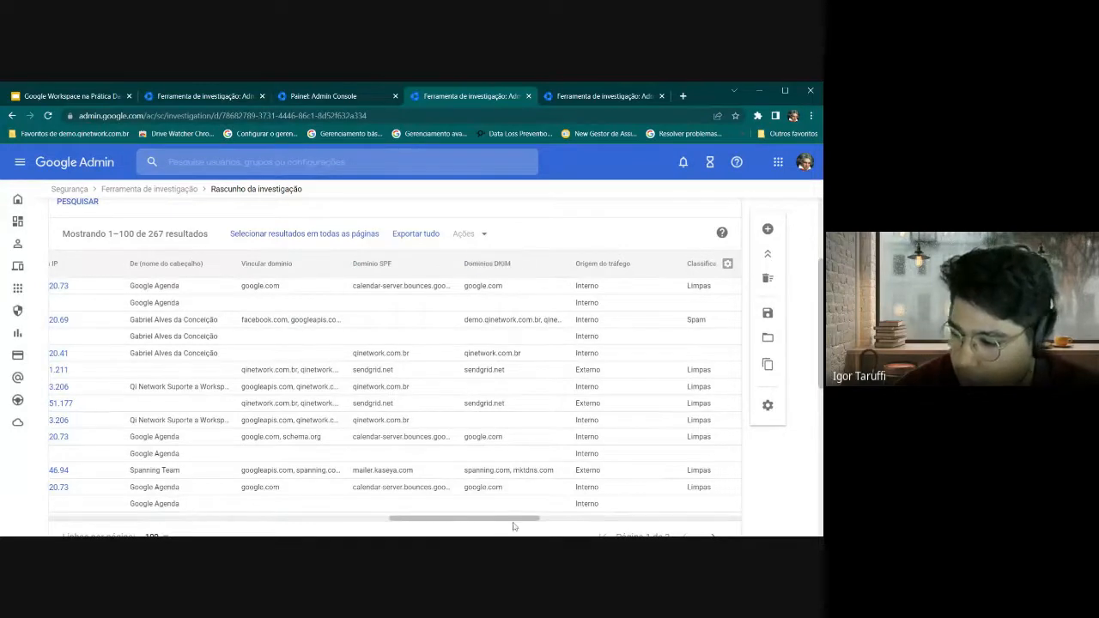
pyautogui.moveTo(527, 519); pyautogui.dragTo(60, 353)
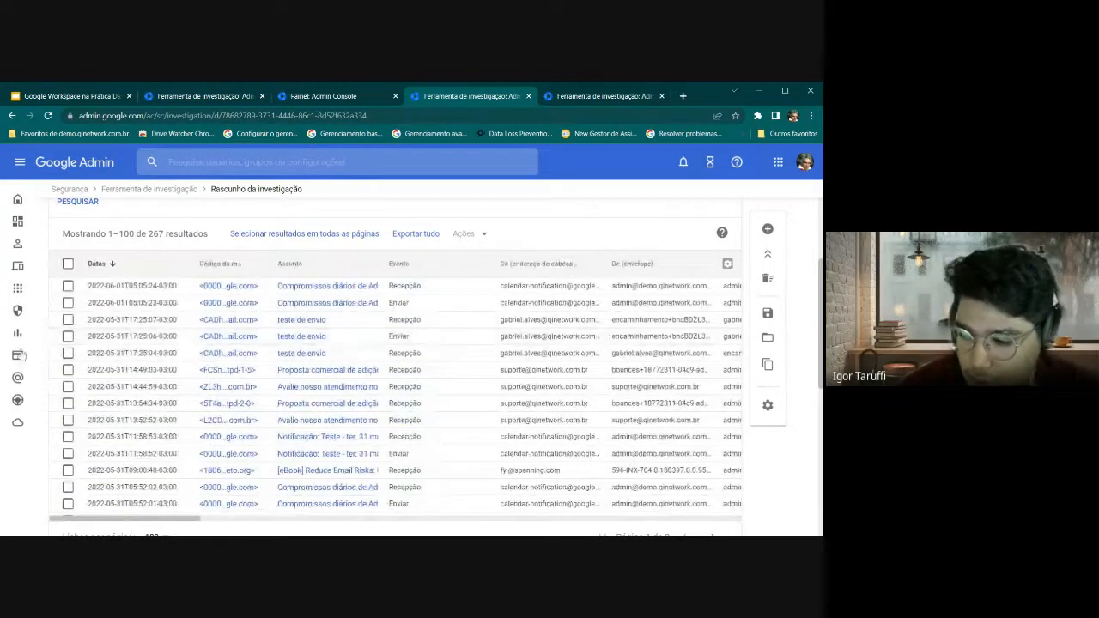
# Try viewing the 17:25:06 teste de envio message's header and dismiss the unavailable notice
pyautogui.click(67, 336)
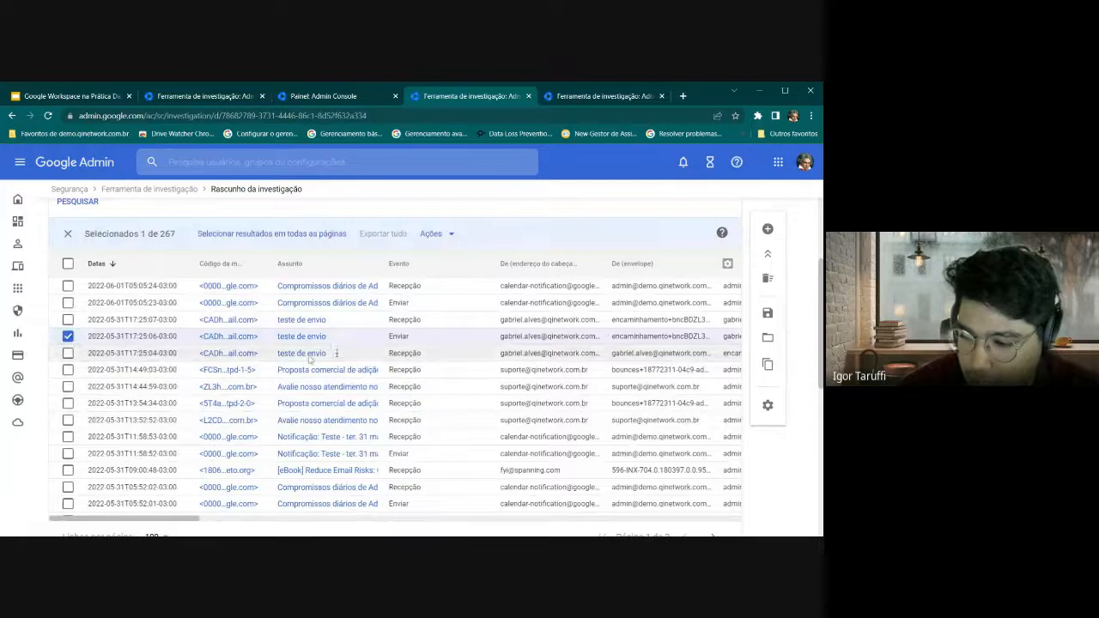
pyautogui.click(434, 233)
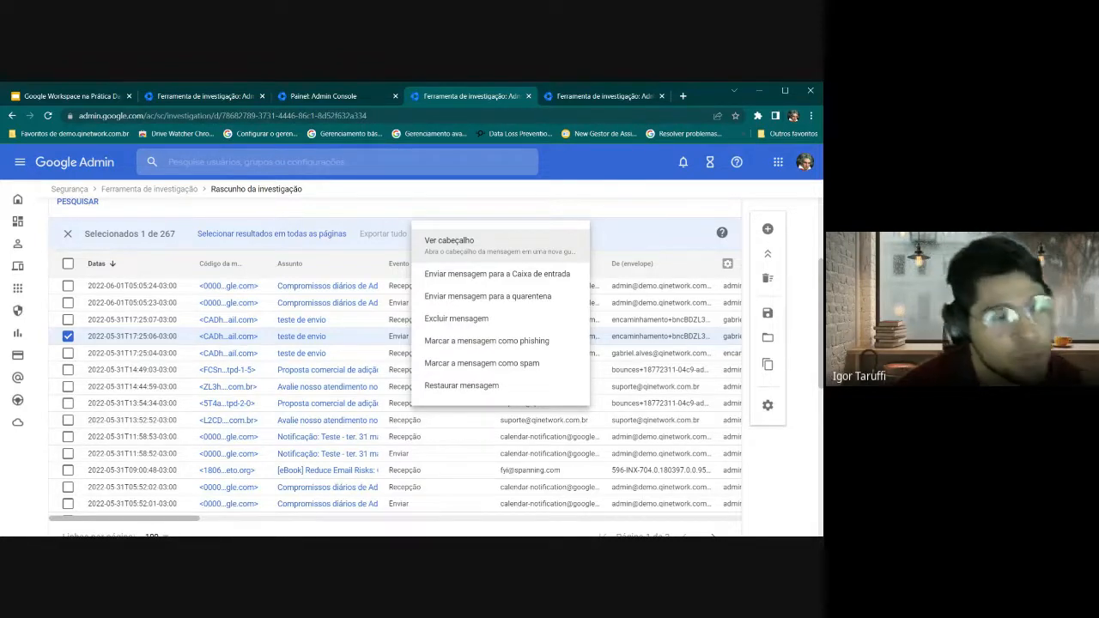
pyautogui.click(481, 245)
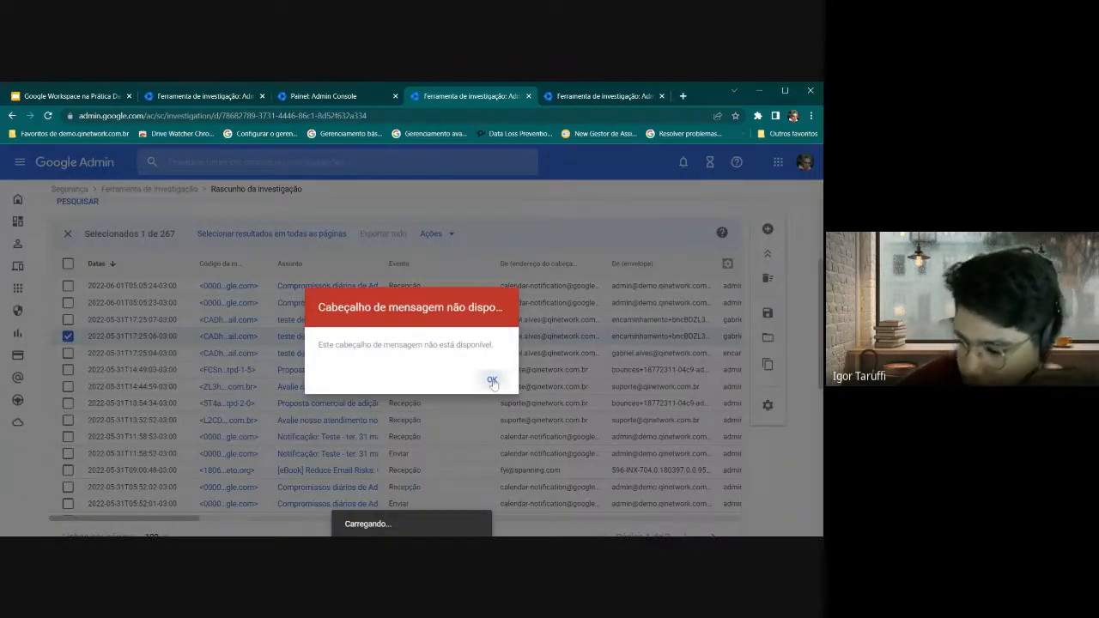
pyautogui.click(489, 379)
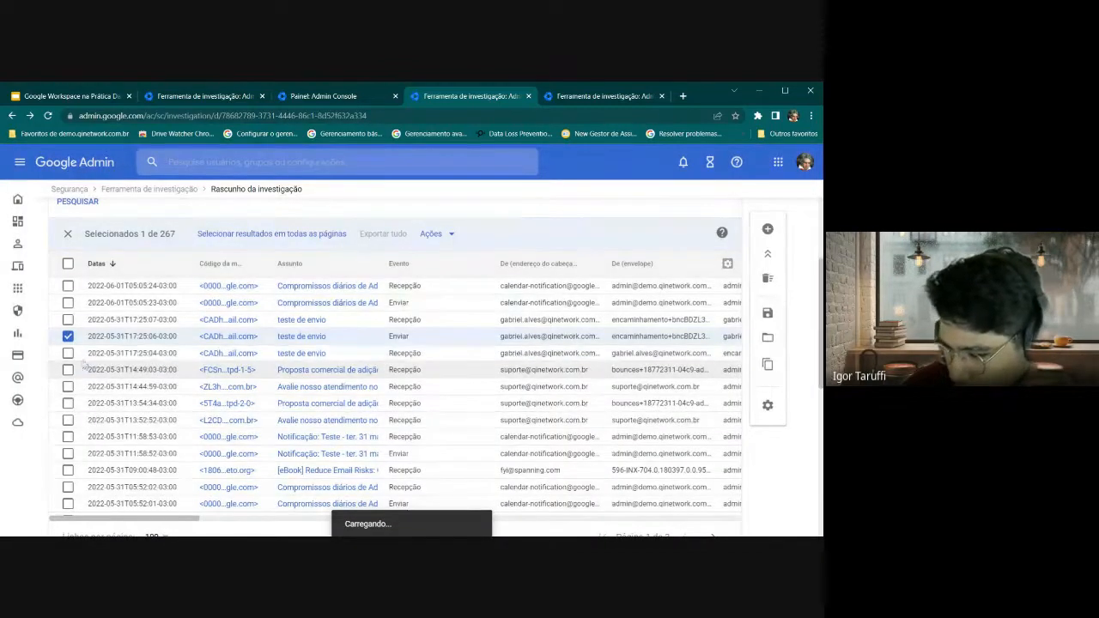
# Select four teste de envio and Compromissos diários messages and send them to inboxes with a justification
pyautogui.click(68, 336)
pyautogui.click(68, 353)
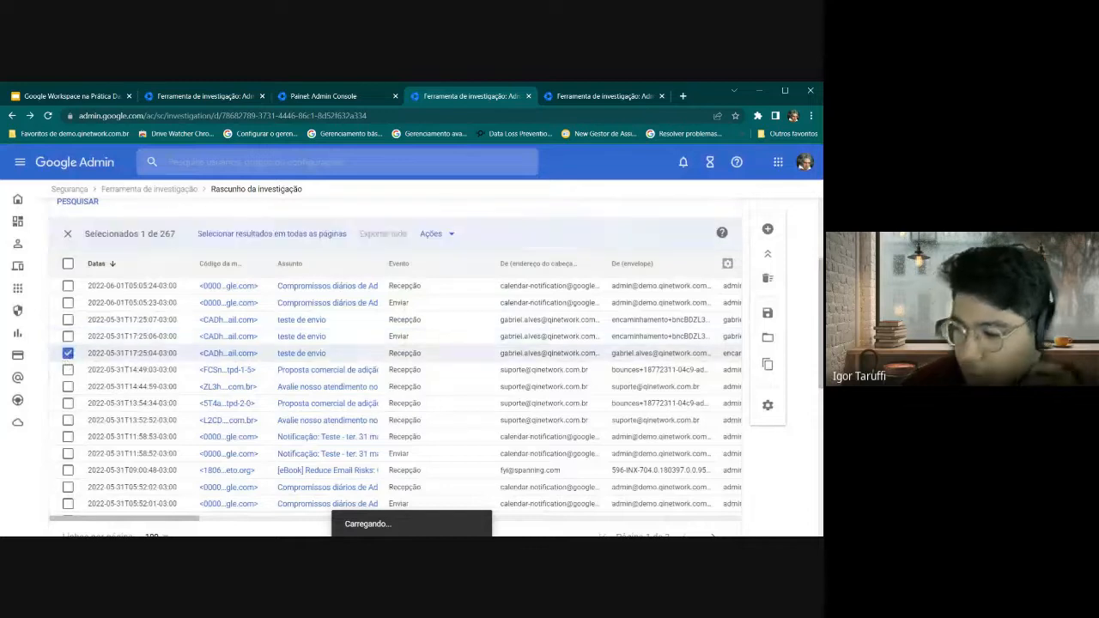
pyautogui.click(432, 233)
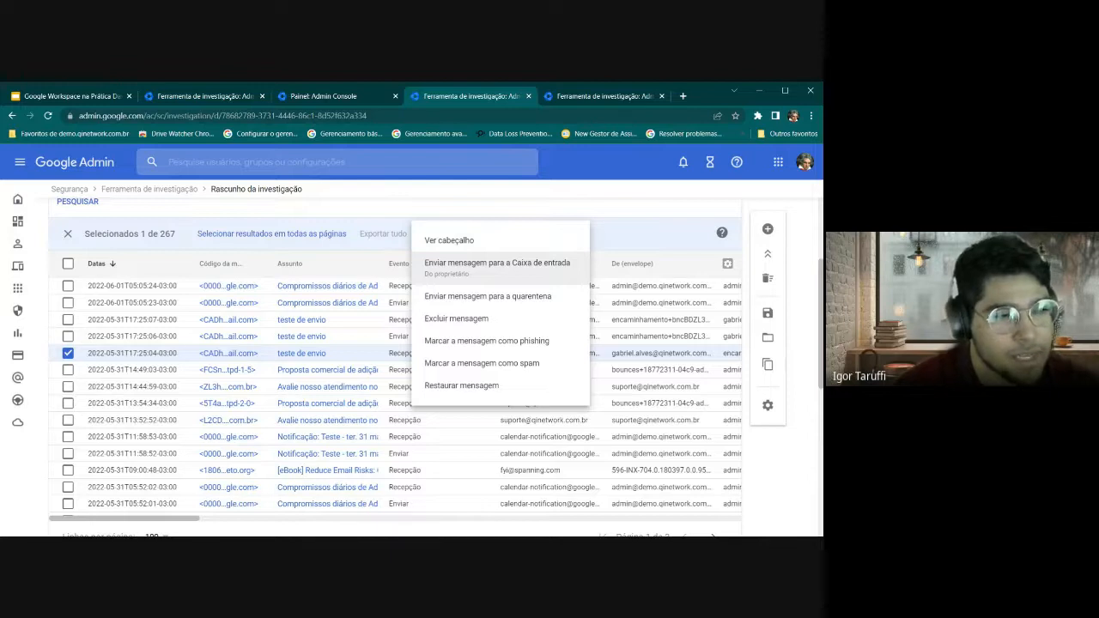
pyautogui.click(73, 316)
pyautogui.click(67, 302)
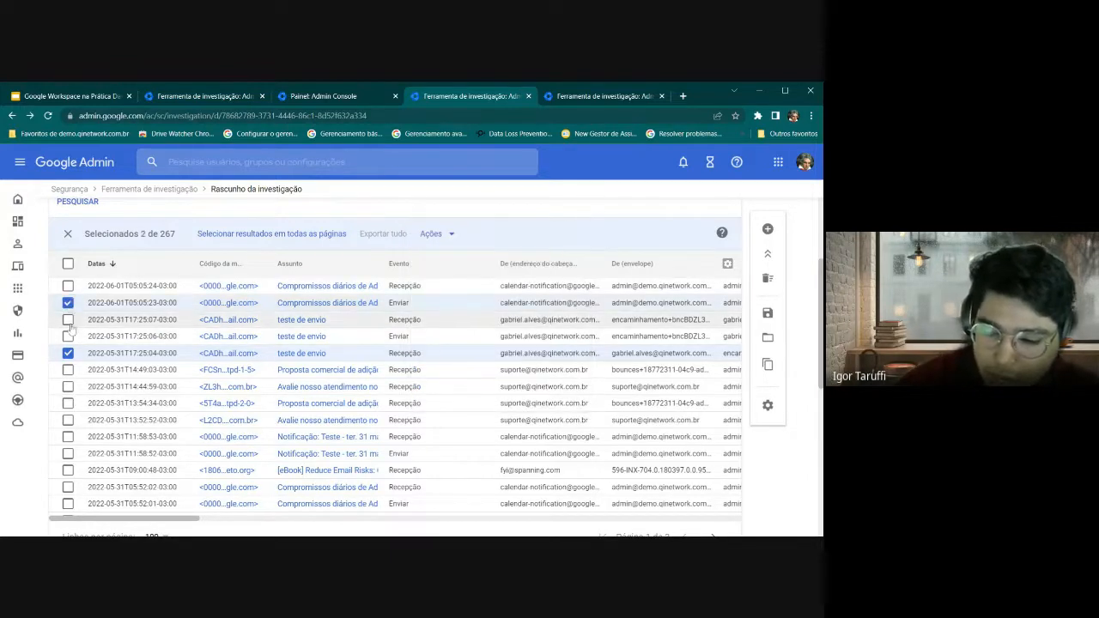
pyautogui.click(68, 319)
pyautogui.click(68, 336)
pyautogui.click(431, 234)
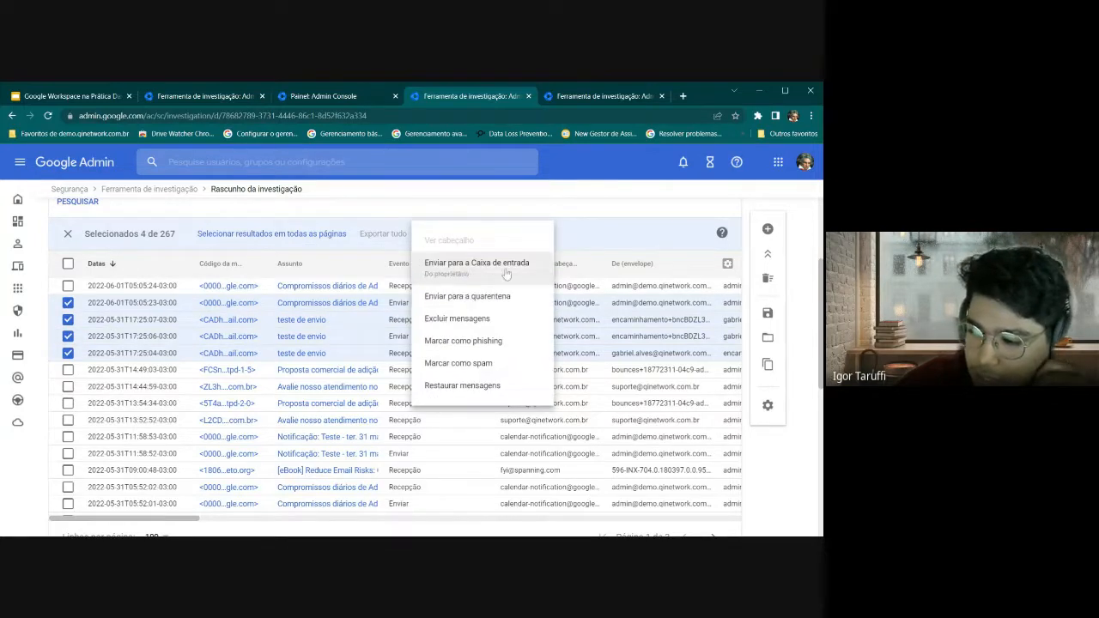
pyautogui.click(360, 311)
pyautogui.click(350, 355)
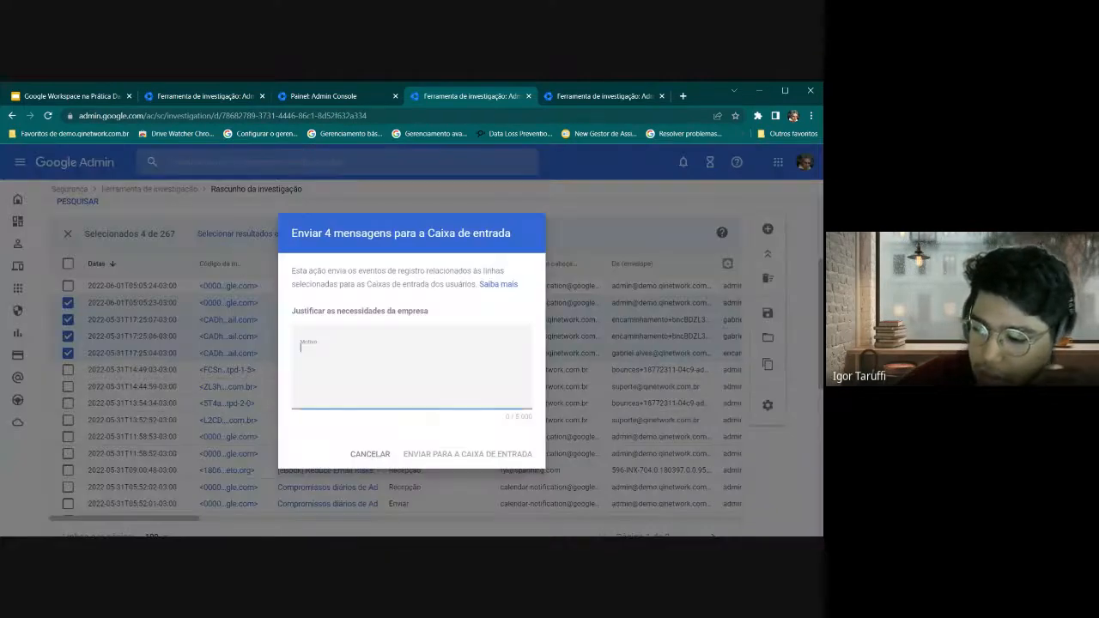
pyautogui.write('d')
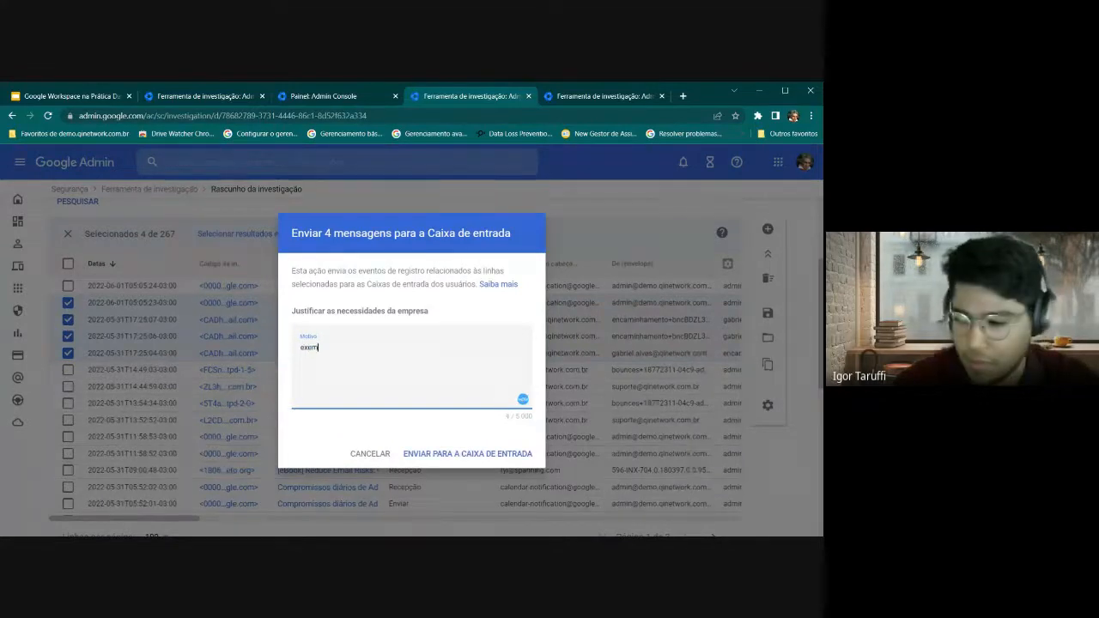
pyautogui.click(445, 464)
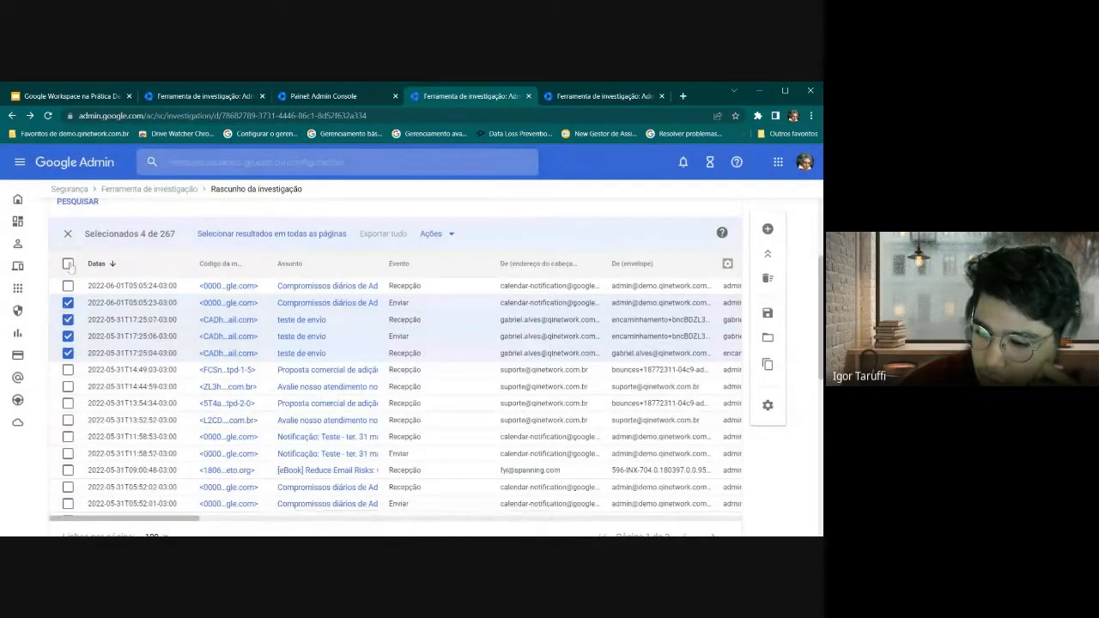
# View actions for the 05:23 Compromissos diários message and try an Assunto filter without applying it
pyautogui.click(67, 234)
pyautogui.click(68, 302)
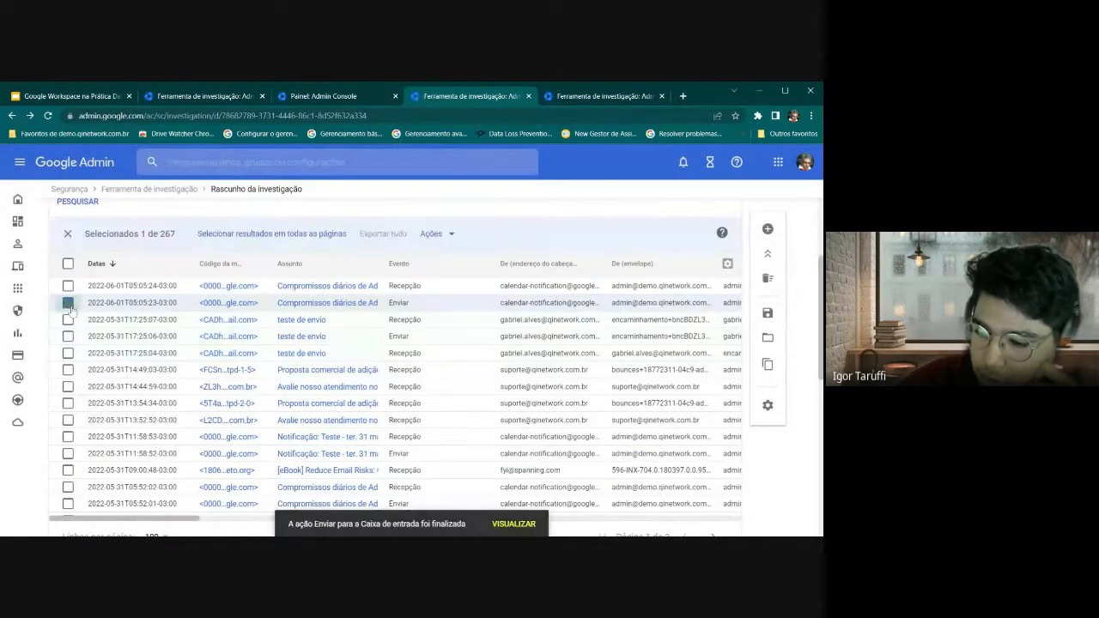
pyautogui.click(434, 234)
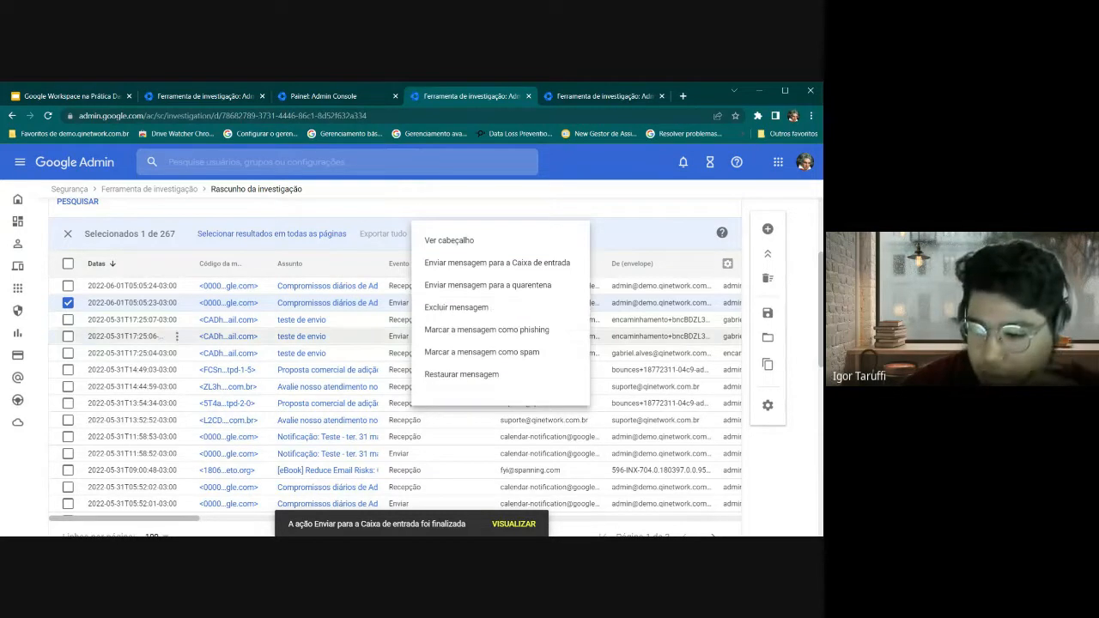
pyautogui.scroll(2, 131, 255)
pyautogui.click(257, 267)
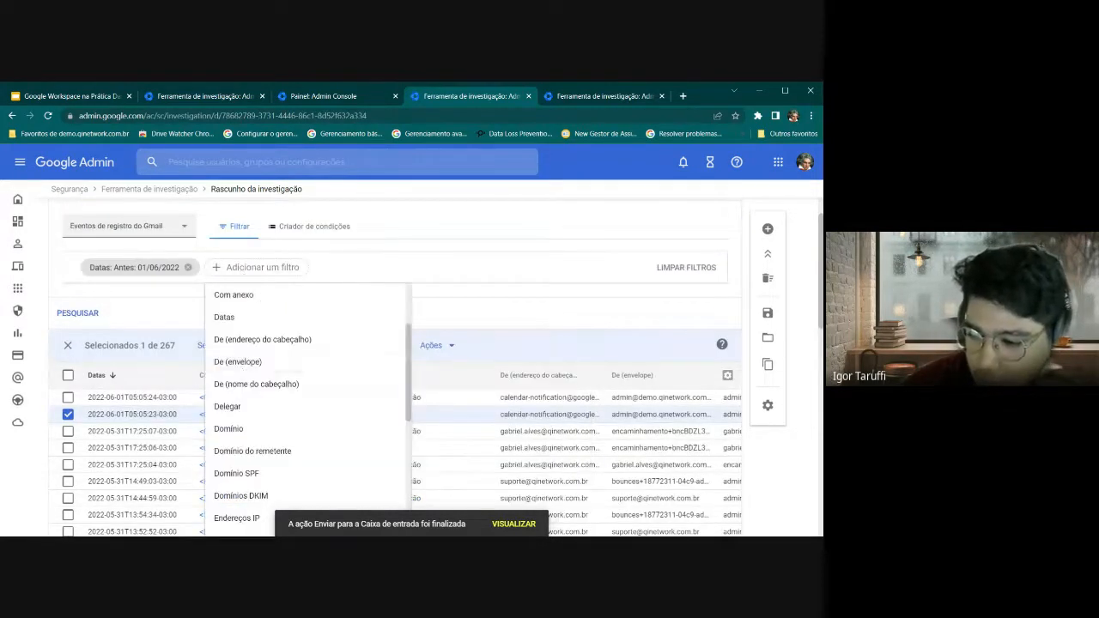
pyautogui.scroll(-1, 262, 378)
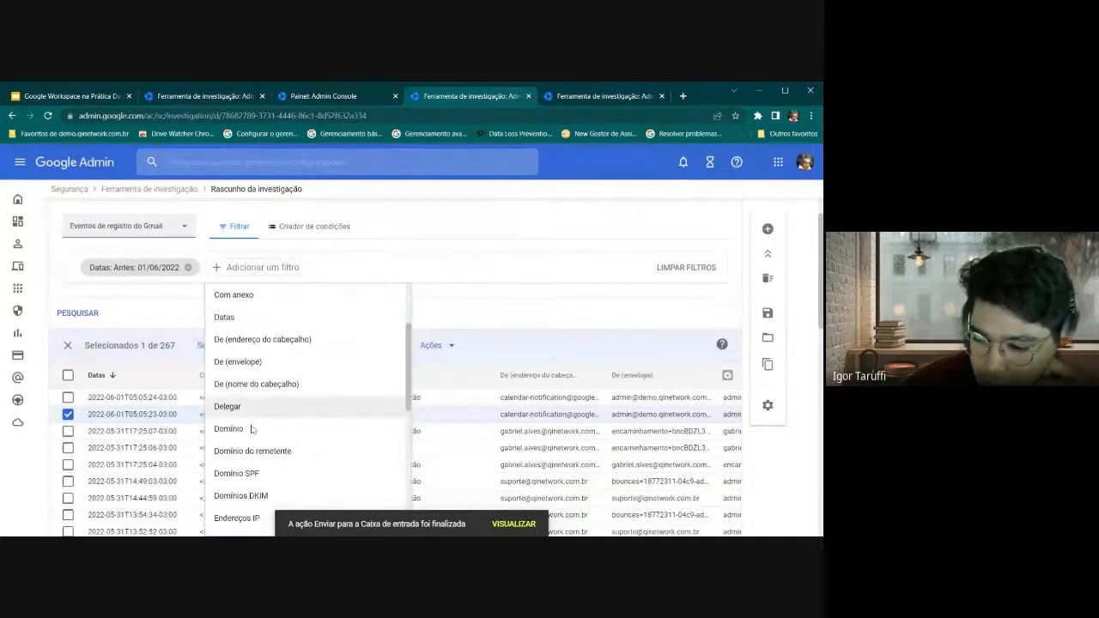
pyautogui.scroll(3, 270, 417)
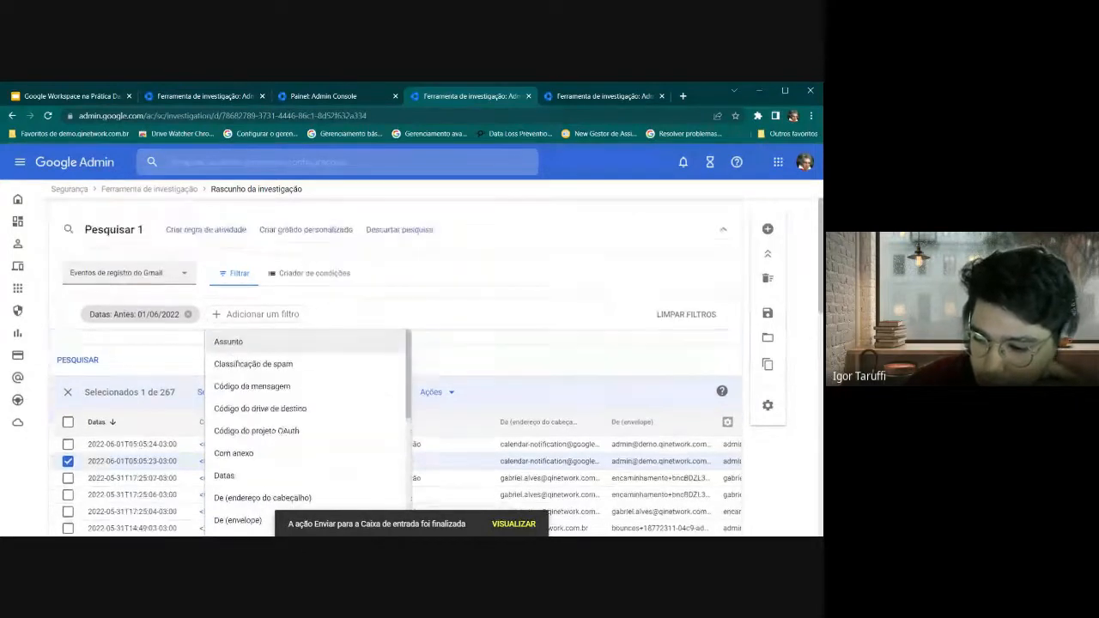
pyautogui.click(246, 342)
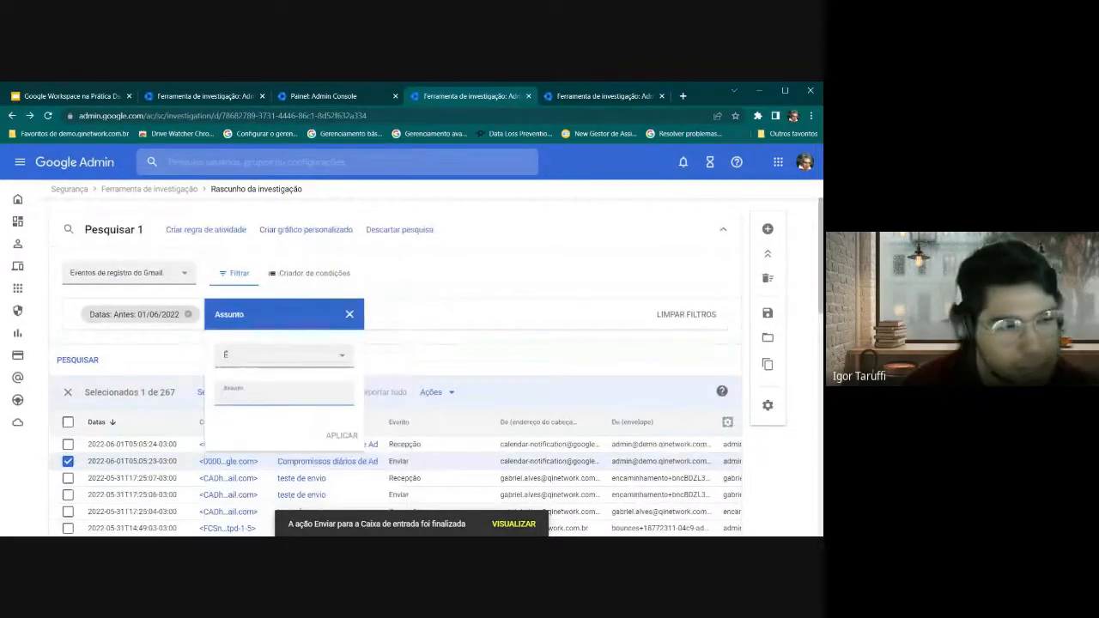
pyautogui.click(349, 316)
# Preview bulk actions for all messages, then select only the 17:25:07 teste de envio message
pyautogui.scroll(-1, 77, 335)
pyautogui.click(68, 311)
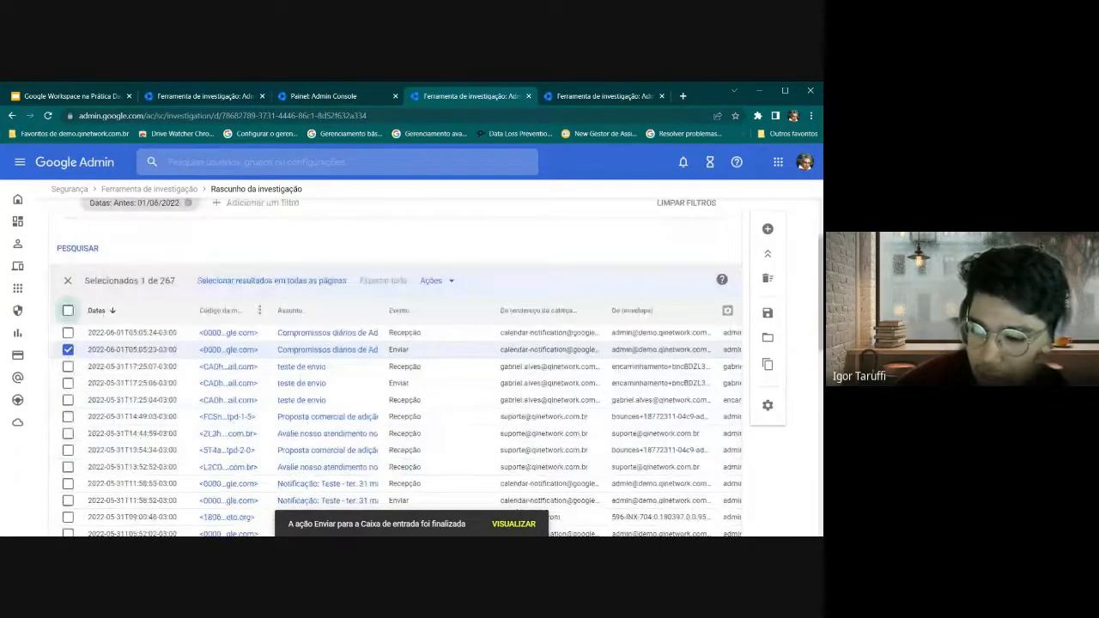
pyautogui.click(441, 283)
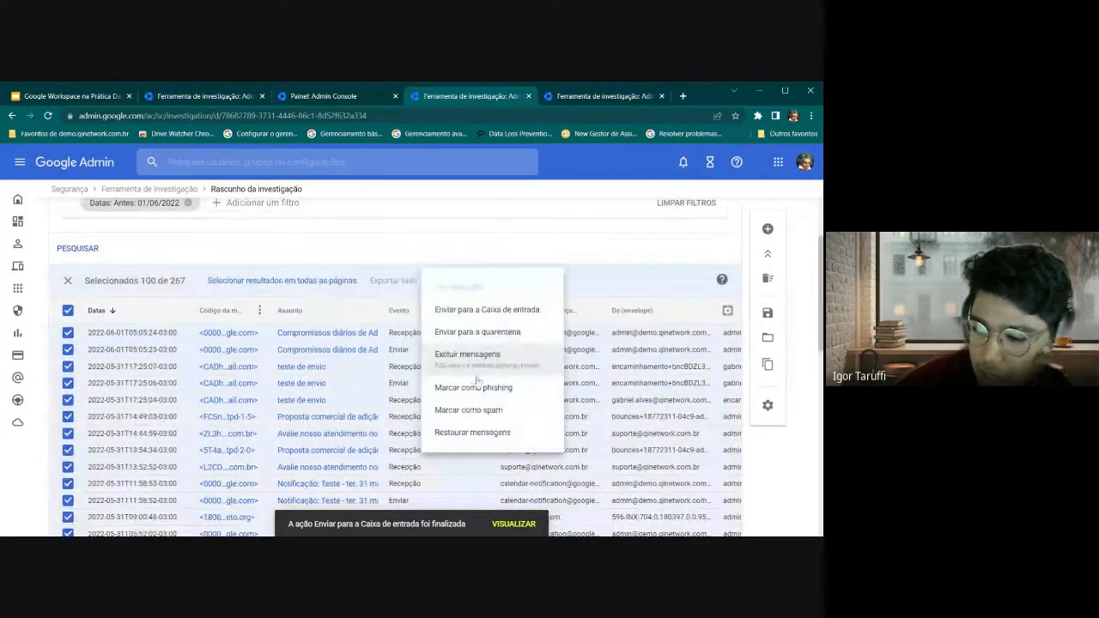
pyautogui.click(71, 315)
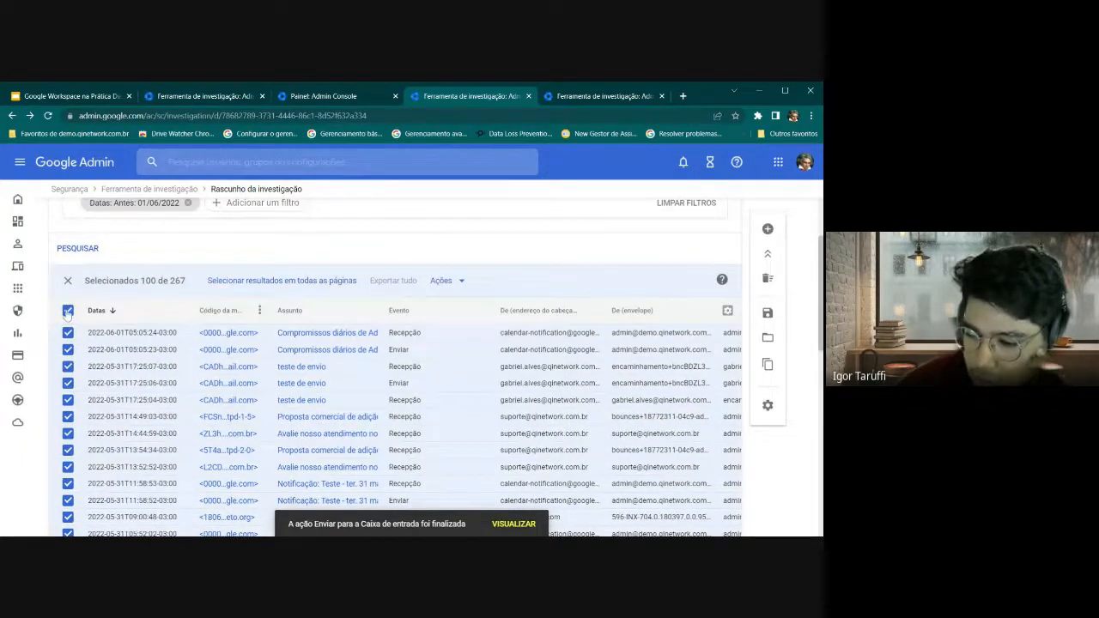
pyautogui.click(67, 312)
pyautogui.click(68, 367)
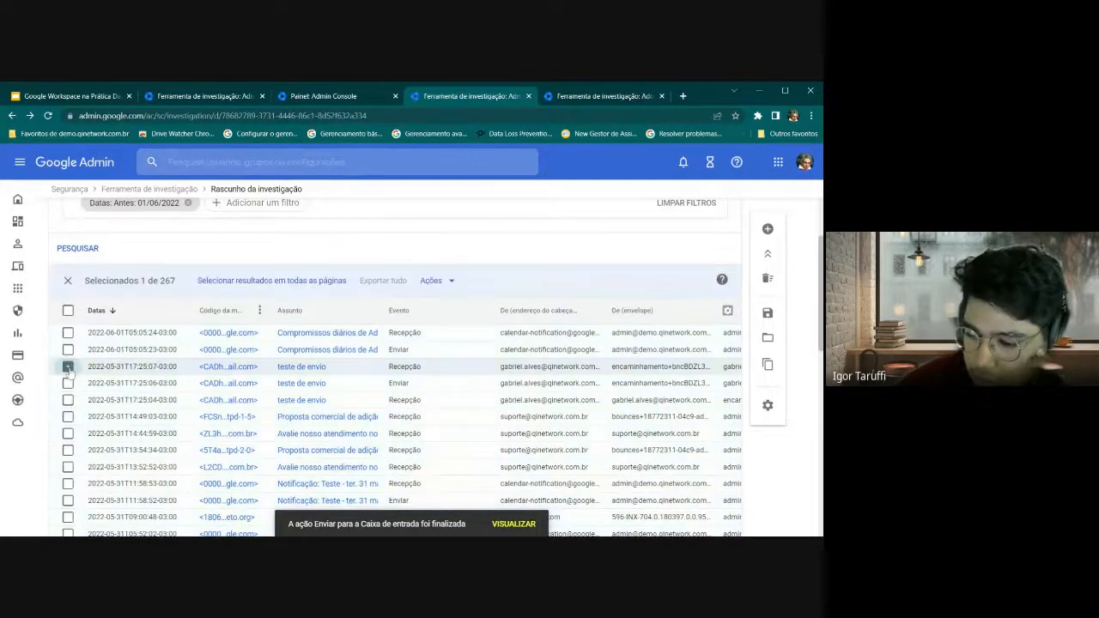
# Delete the 17:25:07 message with justification Exemplo and the pasted EXCLUIR 1 MENSAGEM confirmation
pyautogui.click(450, 285)
pyautogui.click(479, 370)
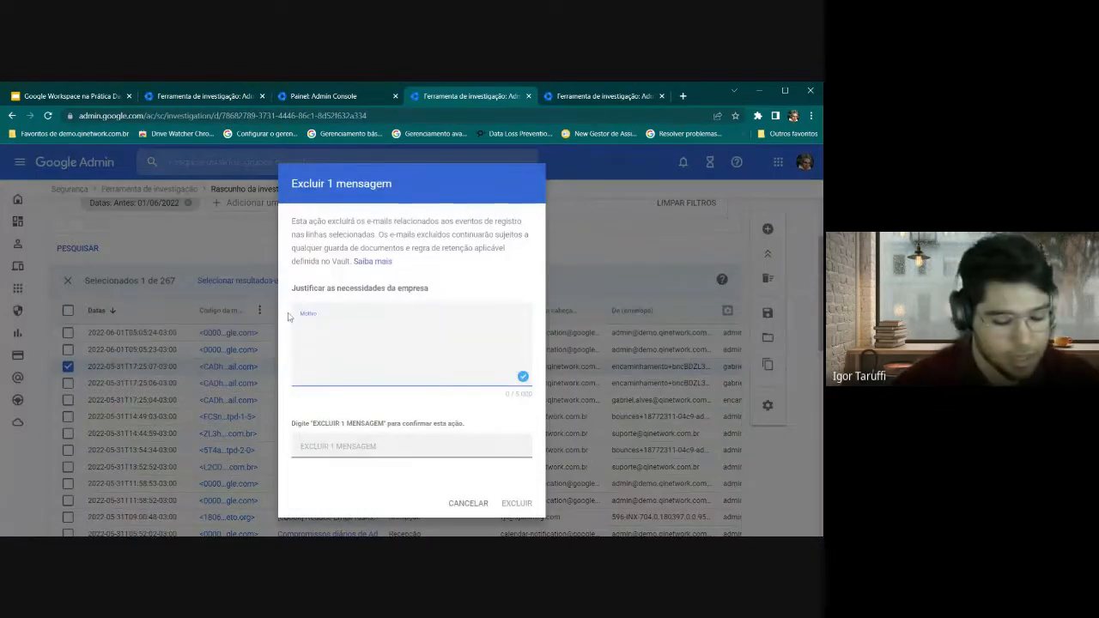
pyautogui.write('Exemplo')
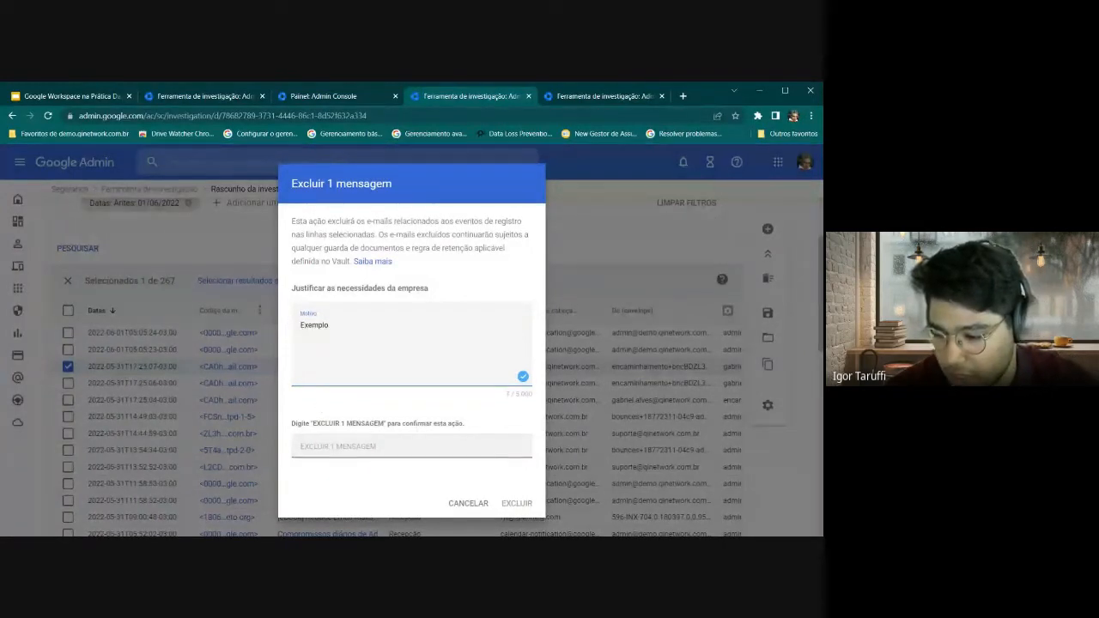
pyautogui.moveTo(313, 424); pyautogui.dragTo(385, 424)
pyautogui.hotkey('ctrl', 'c')
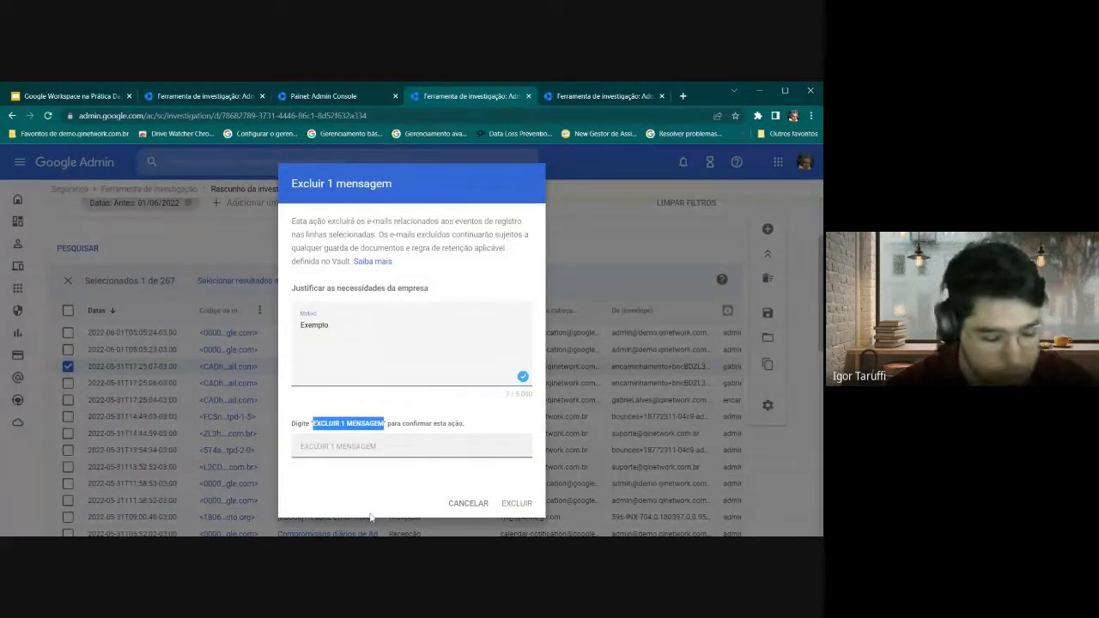
pyautogui.click(361, 447)
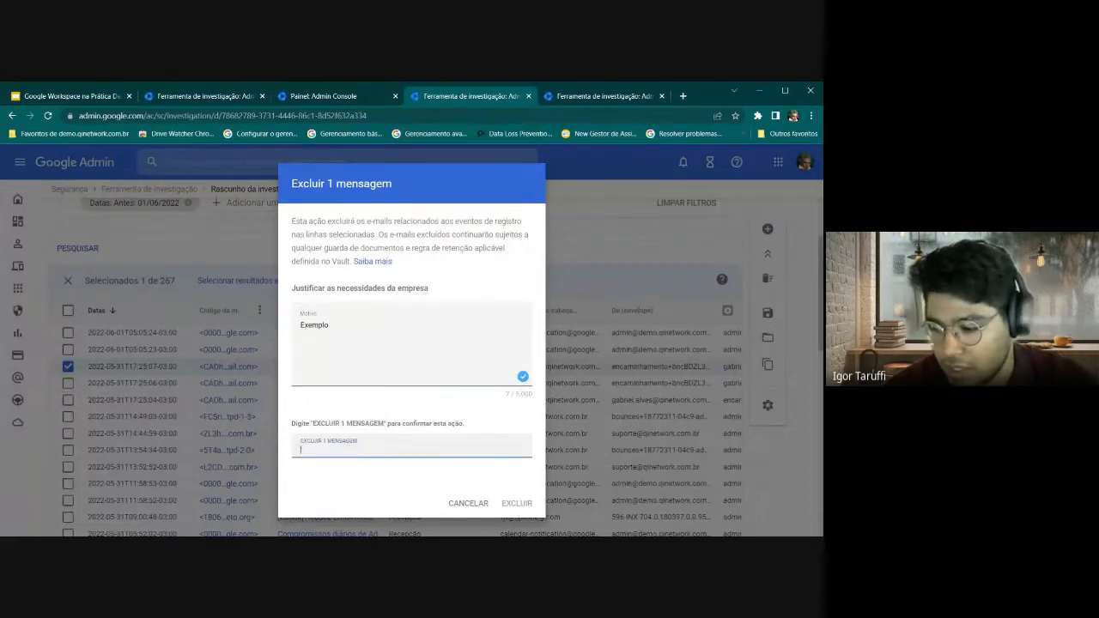
pyautogui.hotkey('ctrl', 'v')
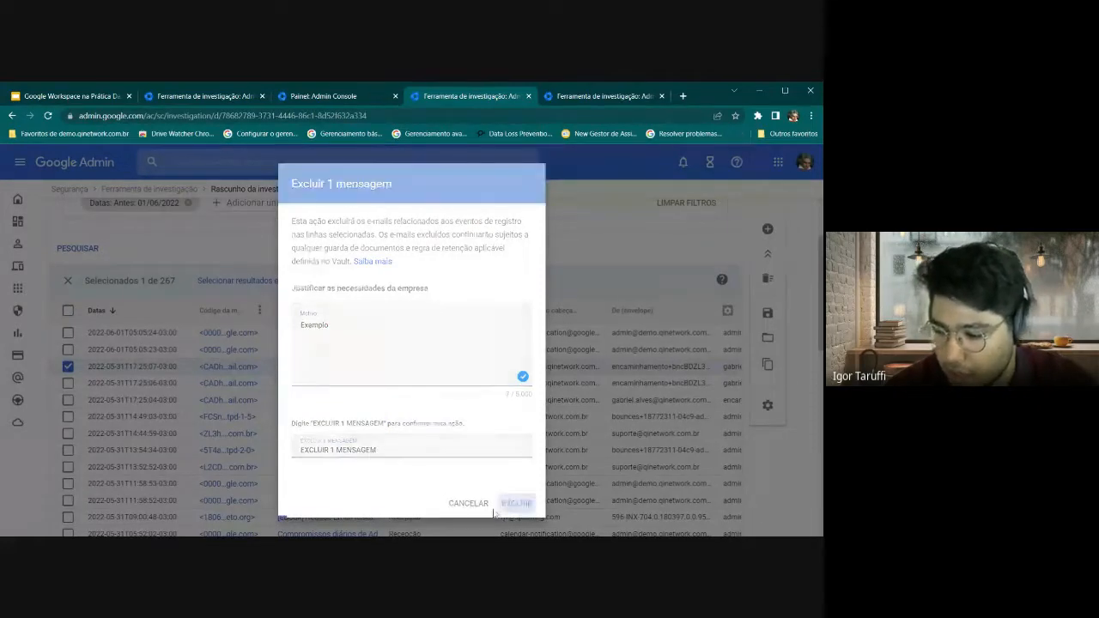
pyautogui.click(520, 504)
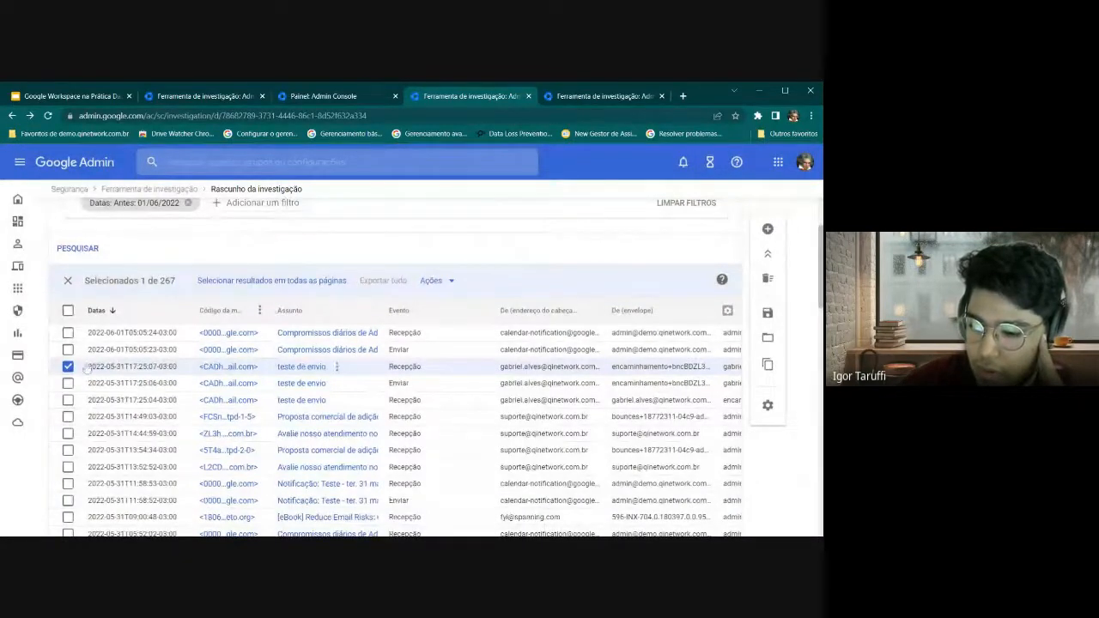
# Rerun the Gmail log events search dated before 01/06/2022 and scroll through its 267 results
pyautogui.click(48, 116)
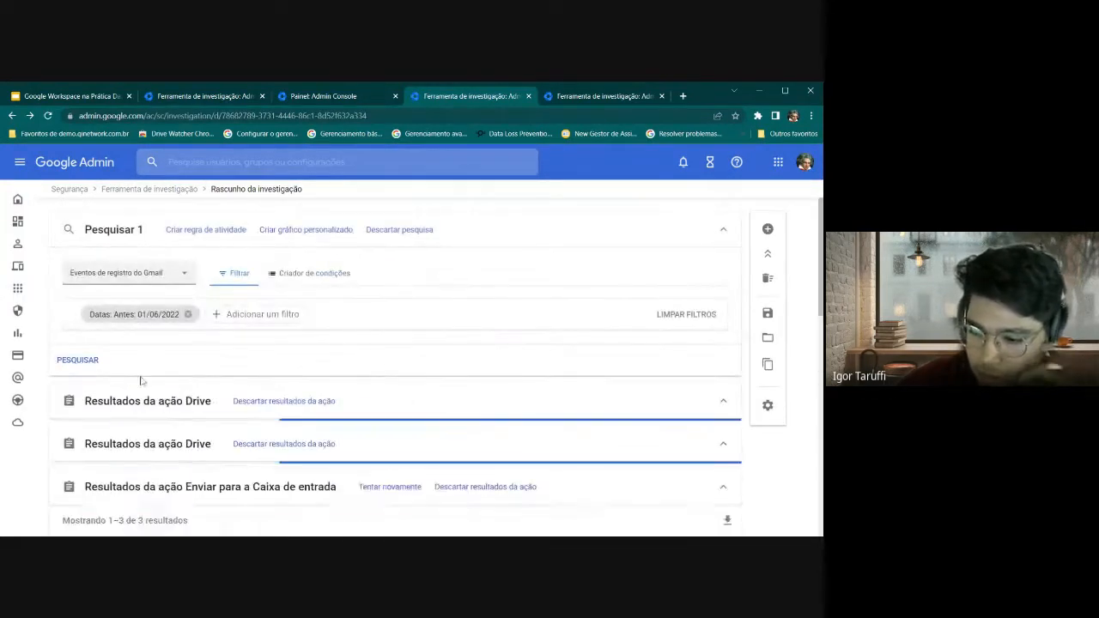
pyautogui.click(77, 360)
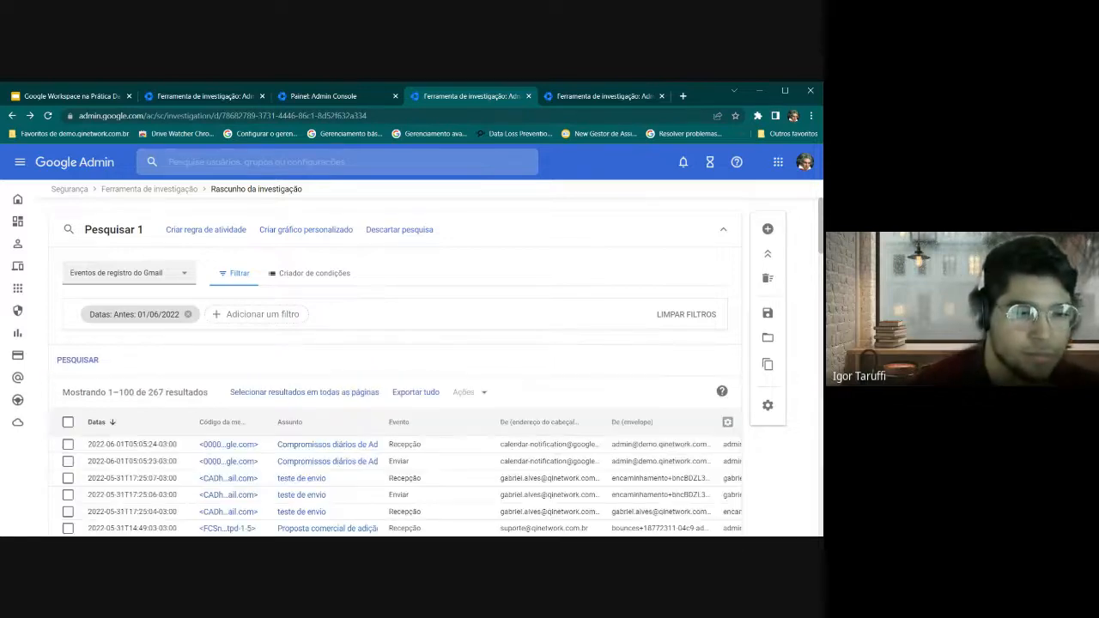
pyautogui.scroll(-2, 201, 312)
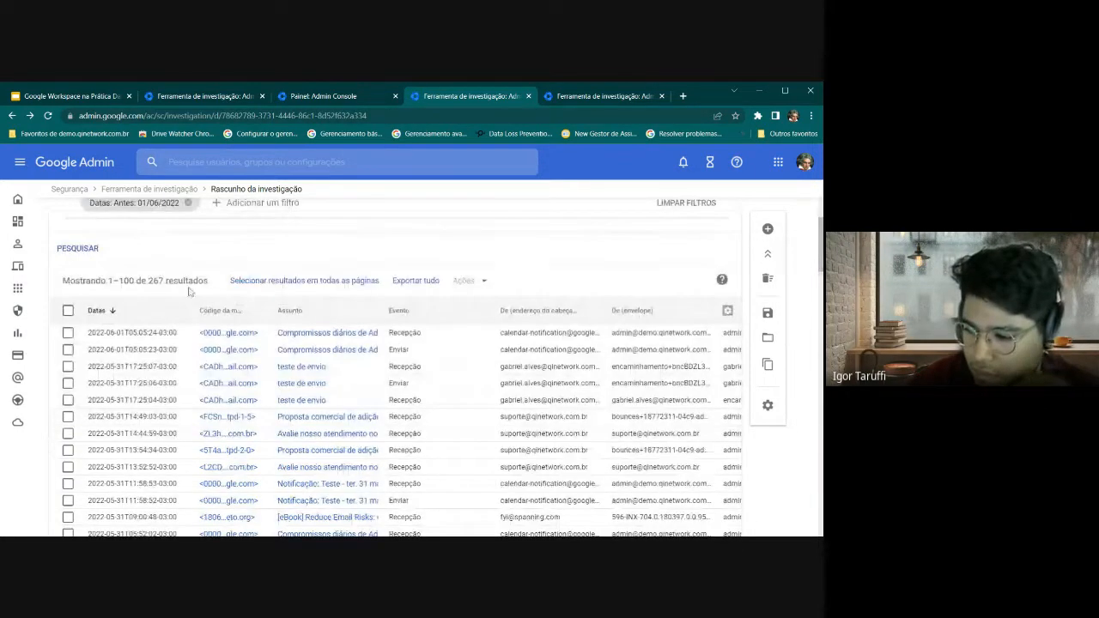
pyautogui.scroll(-1, 197, 322)
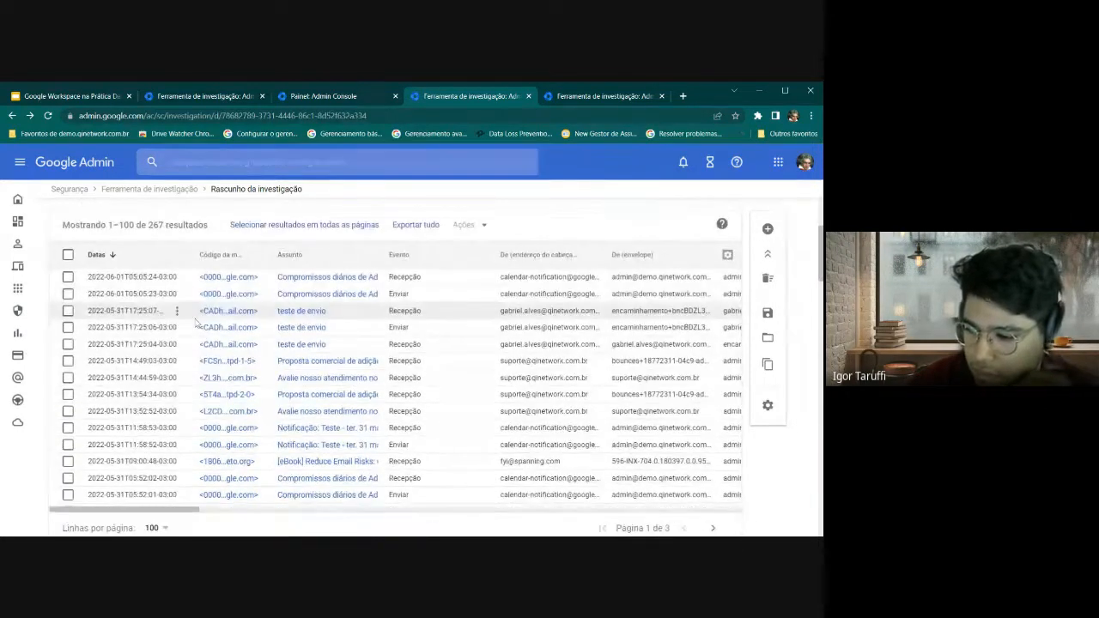
# Select the 'teste de envio' message, view its Ações list without acting, deselect it, and return to the slides
pyautogui.click(68, 327)
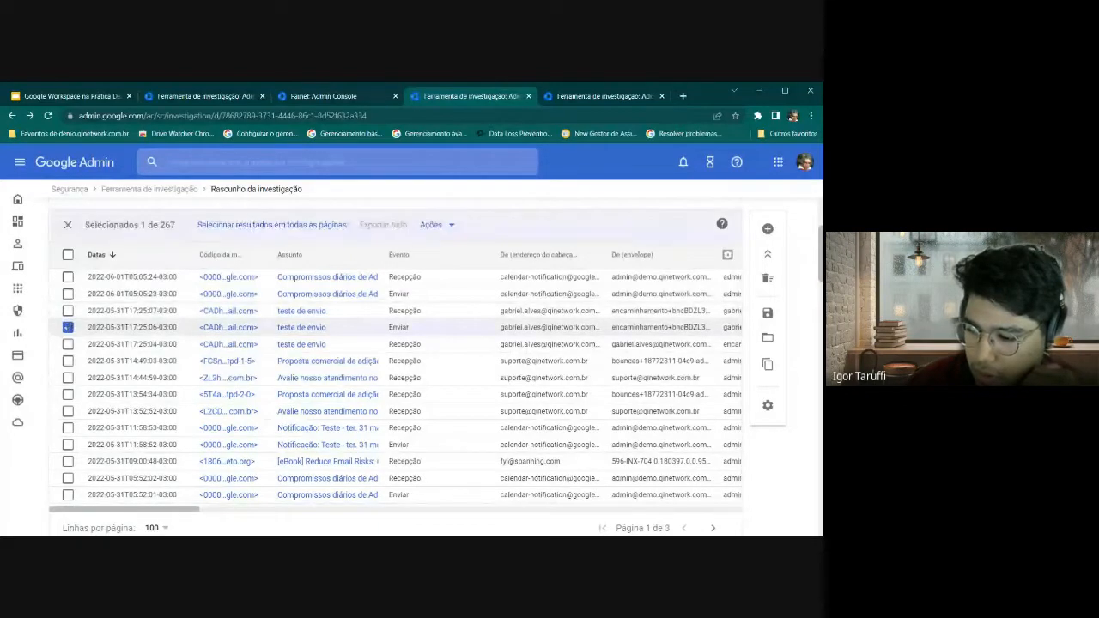
pyautogui.click(432, 225)
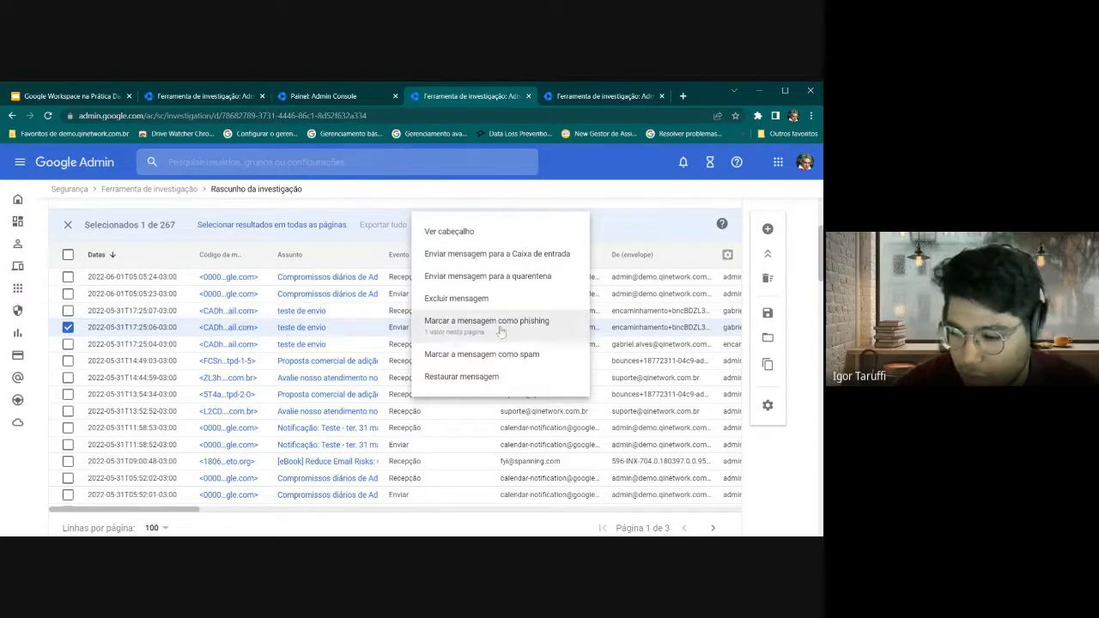
pyautogui.click(346, 251)
pyautogui.click(68, 328)
pyautogui.scroll(3, 107, 316)
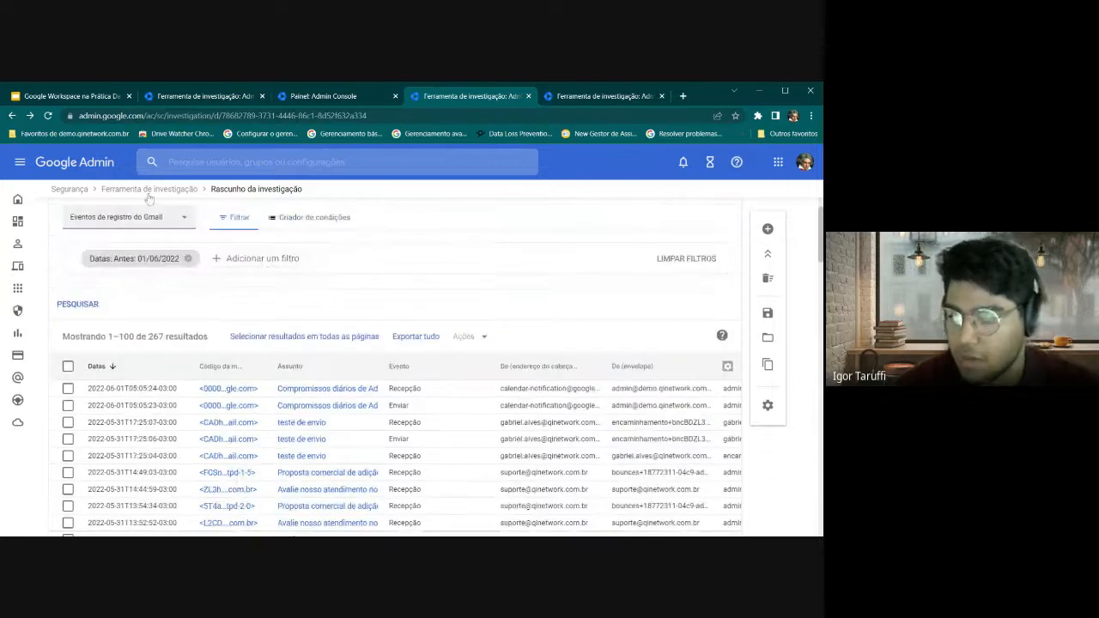
pyautogui.click(73, 96)
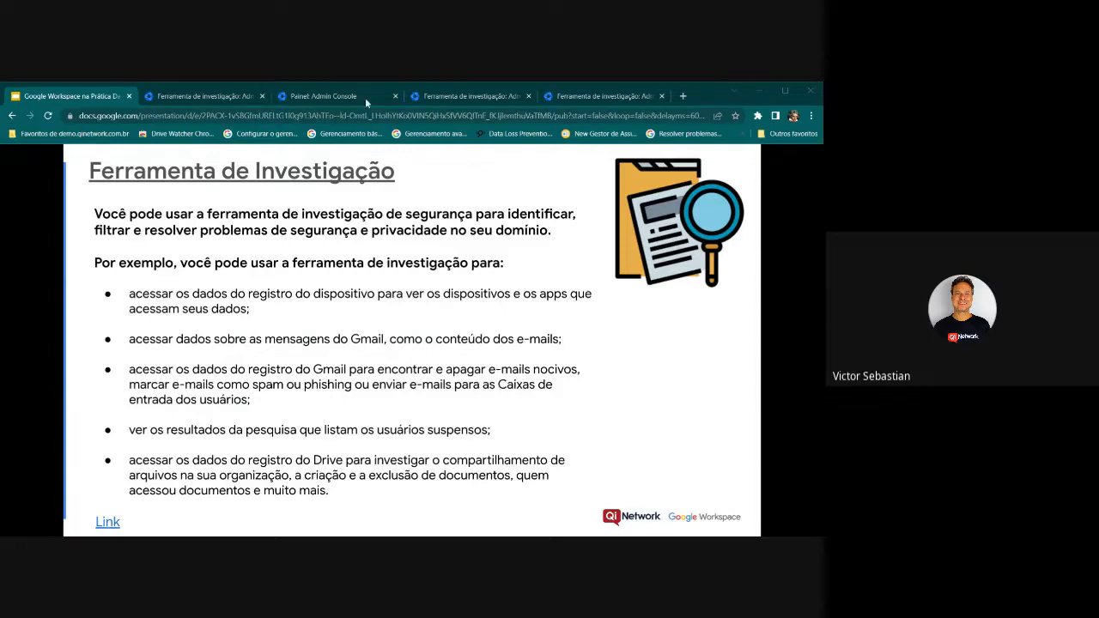
# Go back to the Gmail investigation results and tick and untick several result rows
pyautogui.click(449, 98)
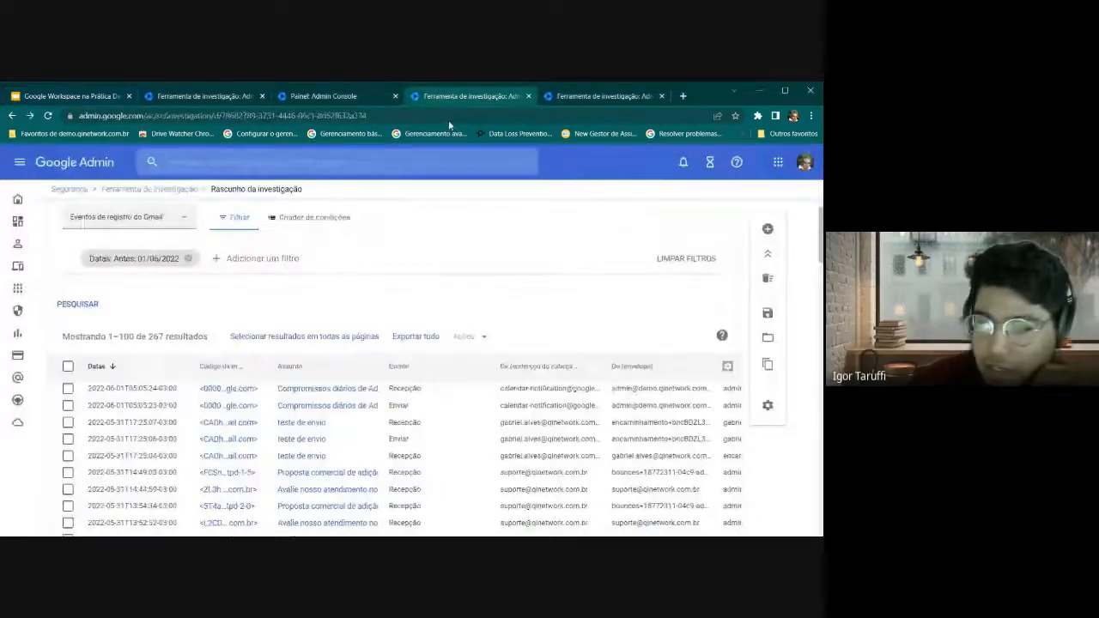
pyautogui.click(68, 388)
pyautogui.click(67, 405)
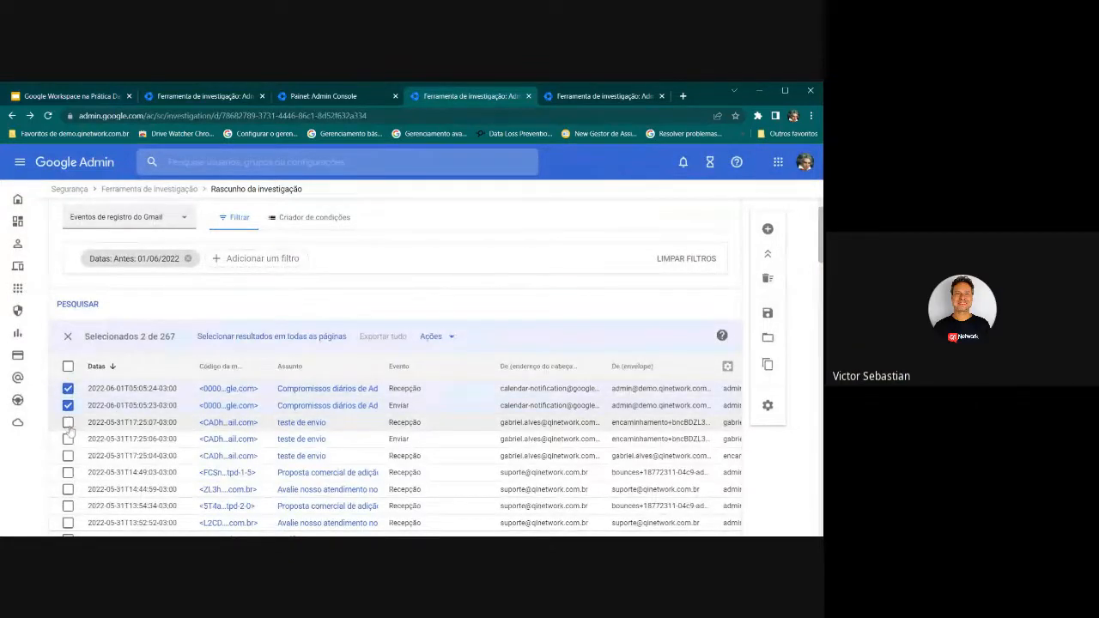
pyautogui.click(68, 423)
pyautogui.click(68, 405)
pyautogui.click(68, 388)
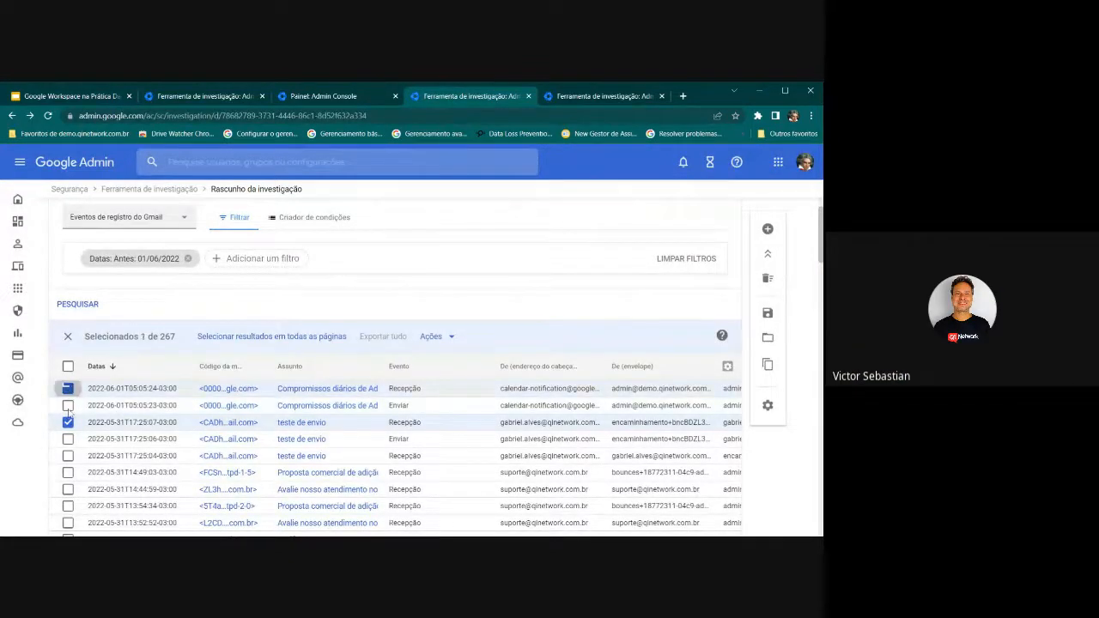
# Clear the remaining row selection and open Gmail from the Google apps grid
pyautogui.click(68, 422)
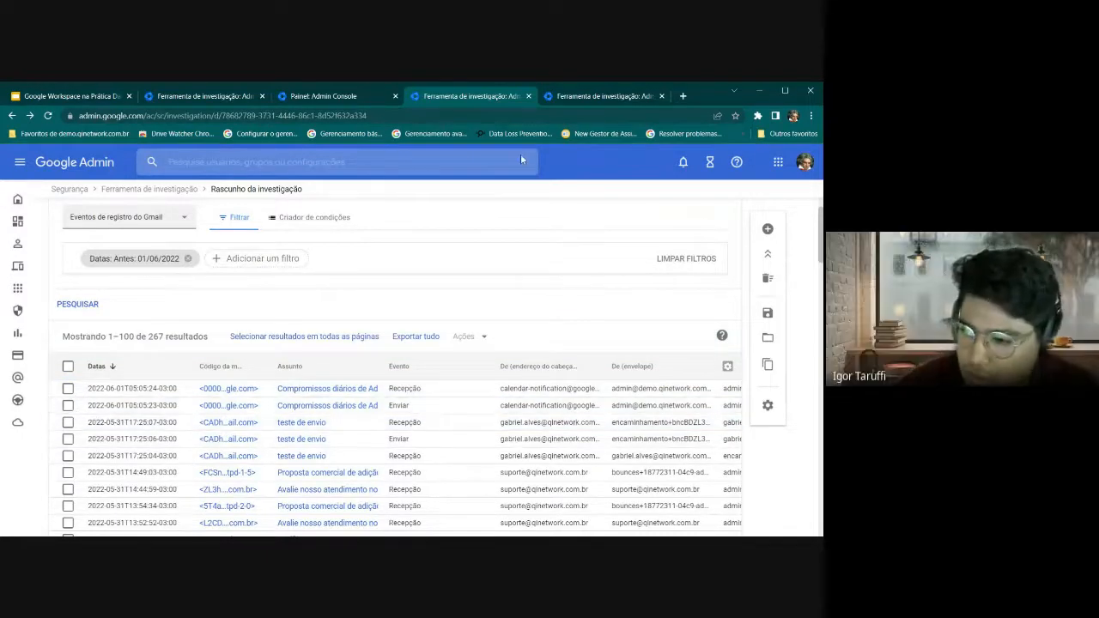
pyautogui.click(778, 161)
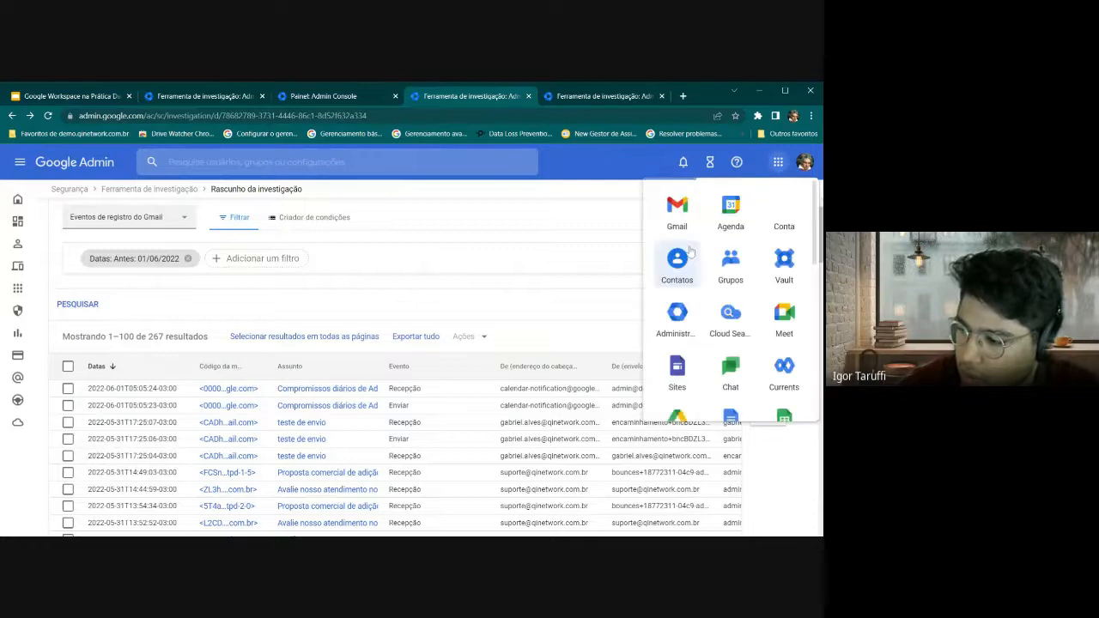
pyautogui.click(678, 210)
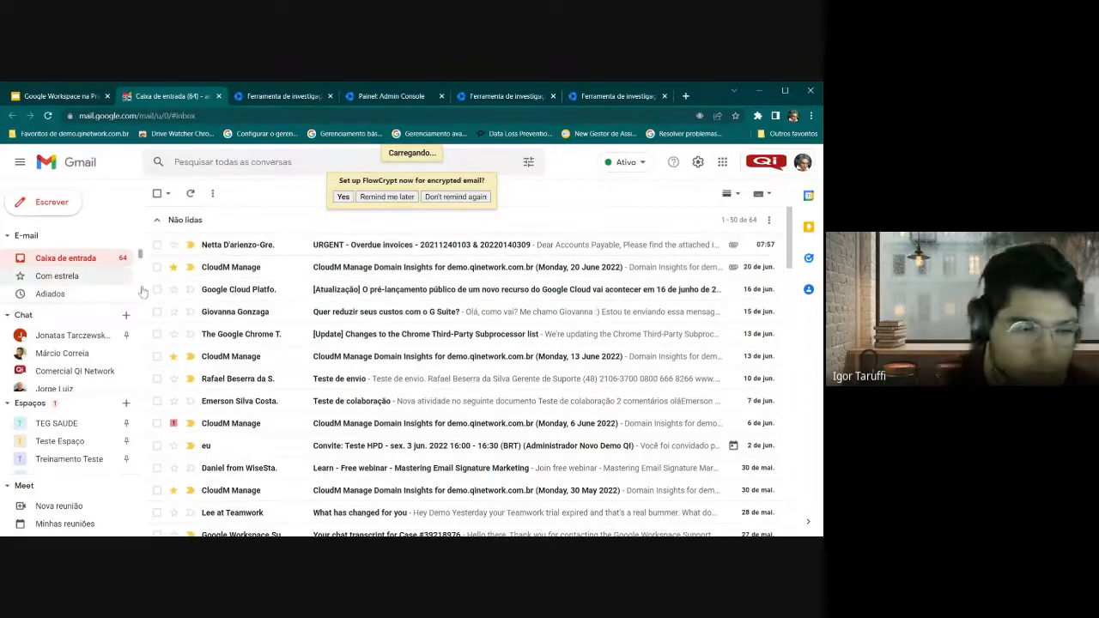
# Postpone the FlowCrypt prompt with 'Remind me later' and go through the tabs to 'Painel: Admin Console'
pyautogui.click(371, 196)
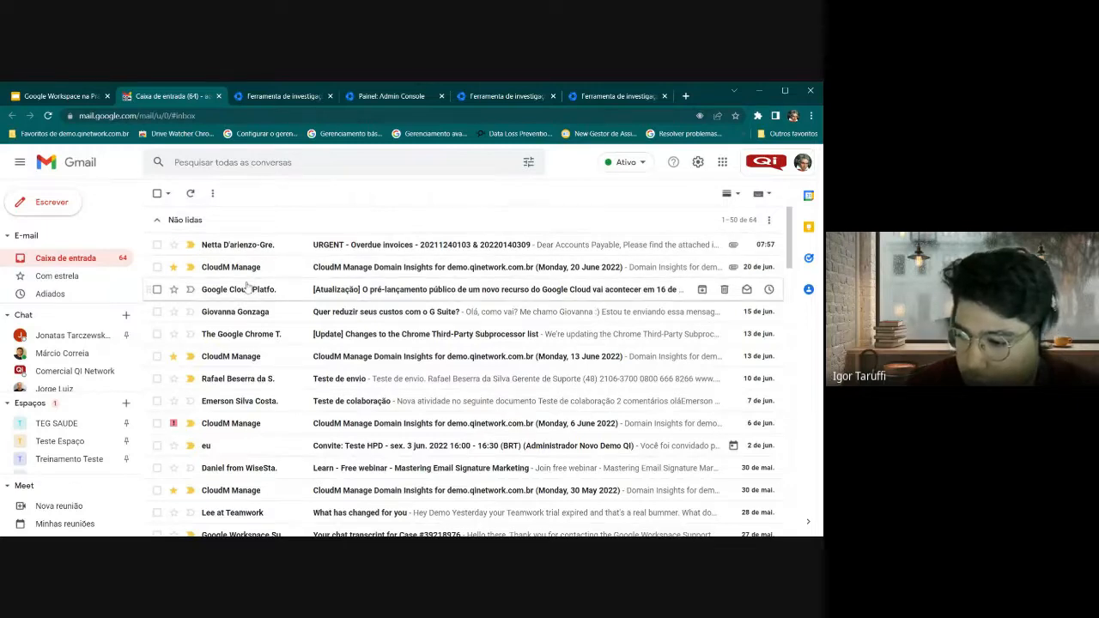
pyautogui.click(58, 97)
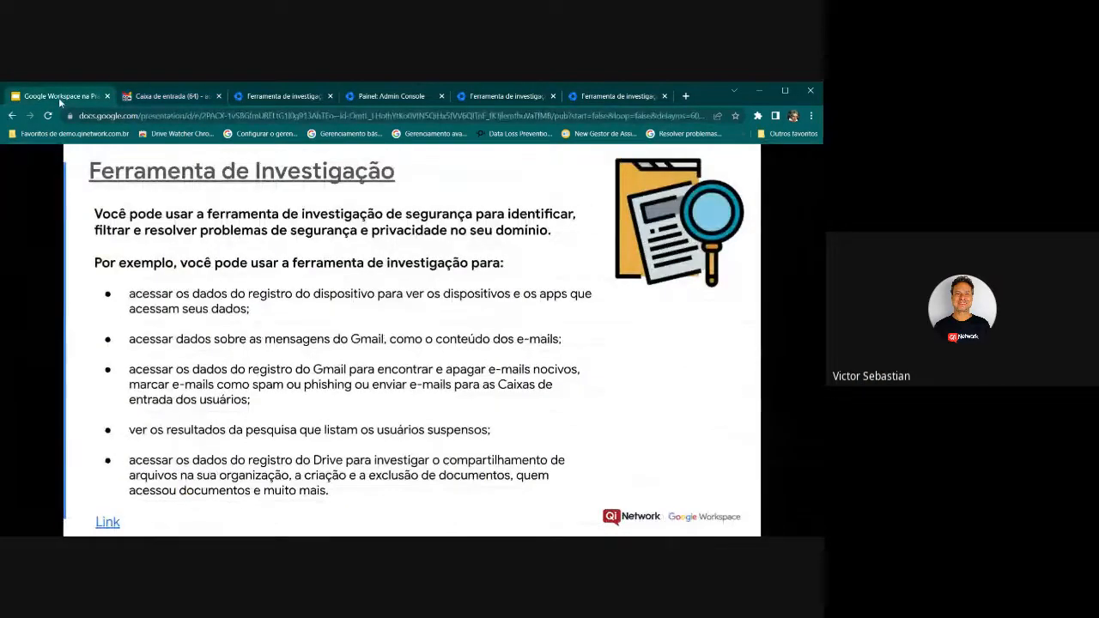
pyautogui.click(164, 94)
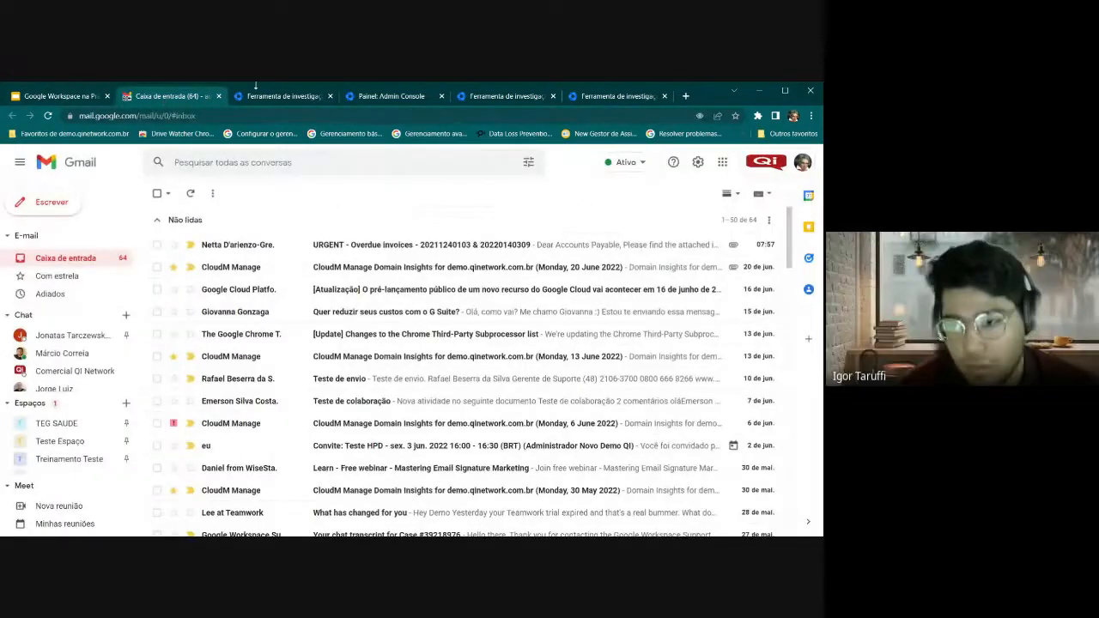
pyautogui.click(266, 97)
pyautogui.click(391, 95)
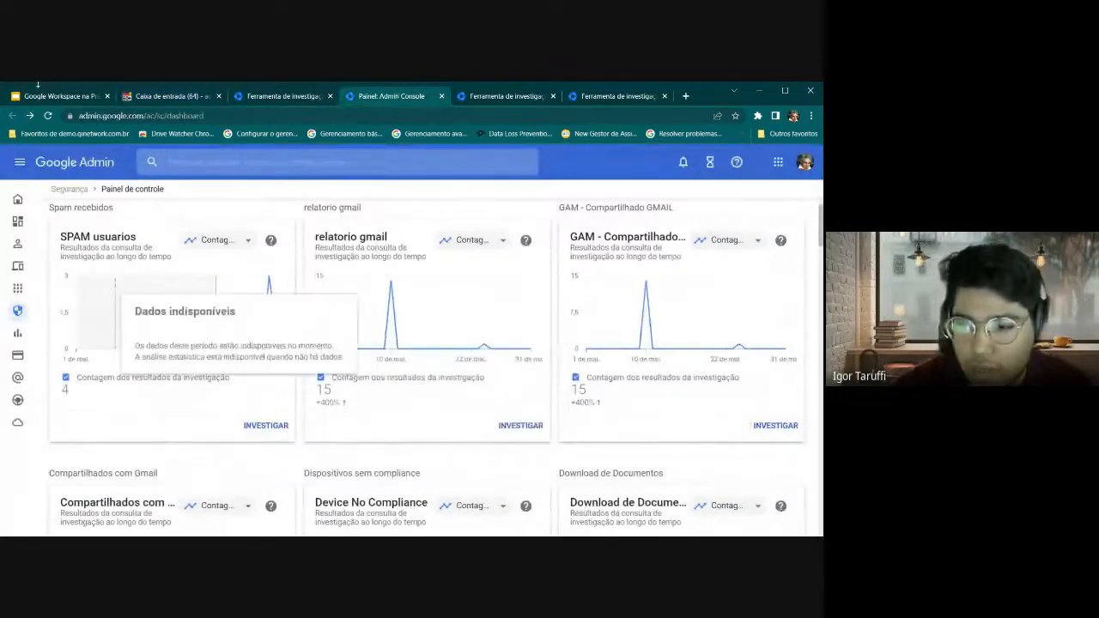
# Return to the 'Google Workspace na Prática' presentation at slide 9, Ferramenta de Investigação
pyautogui.click(52, 96)
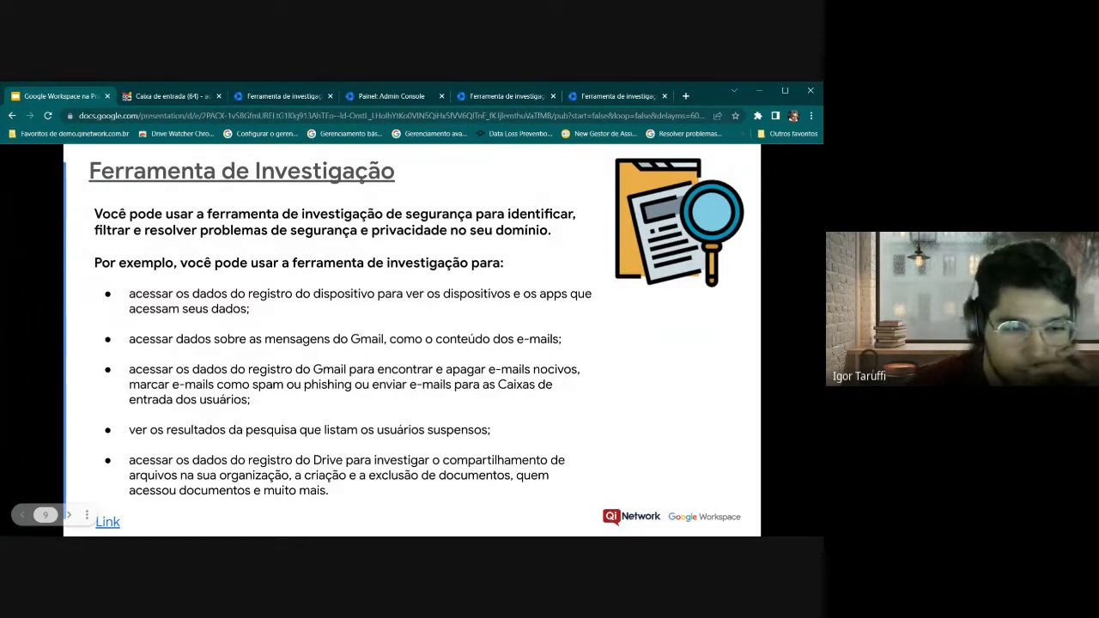
# Advance to the Integridade da Segurança slide and follow its Link to the Admin security health page
pyautogui.click(69, 516)
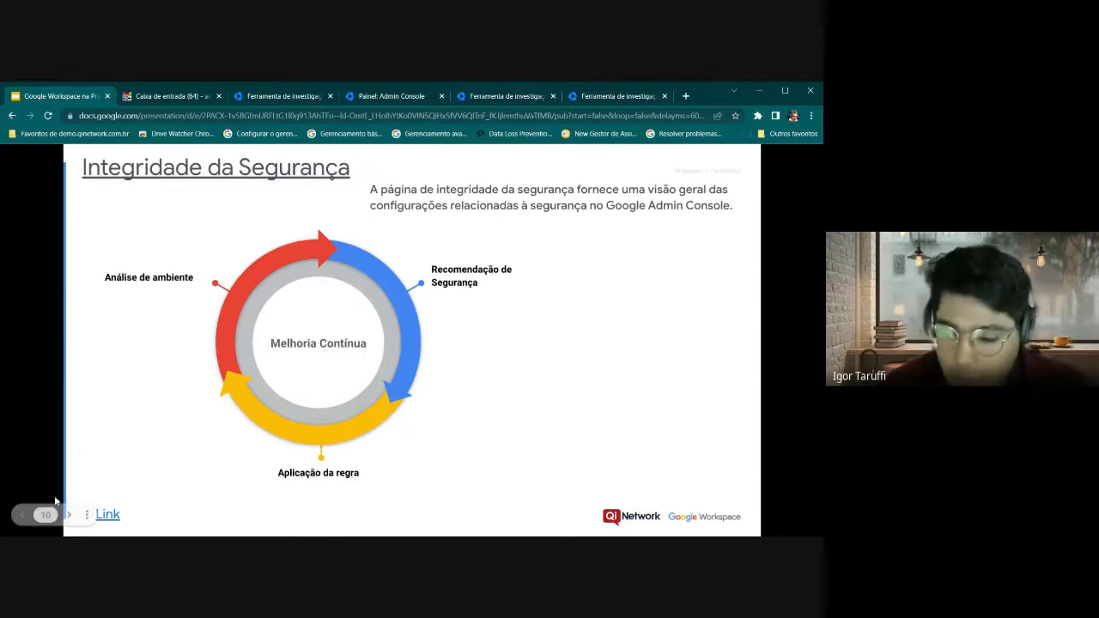
pyautogui.click(107, 514)
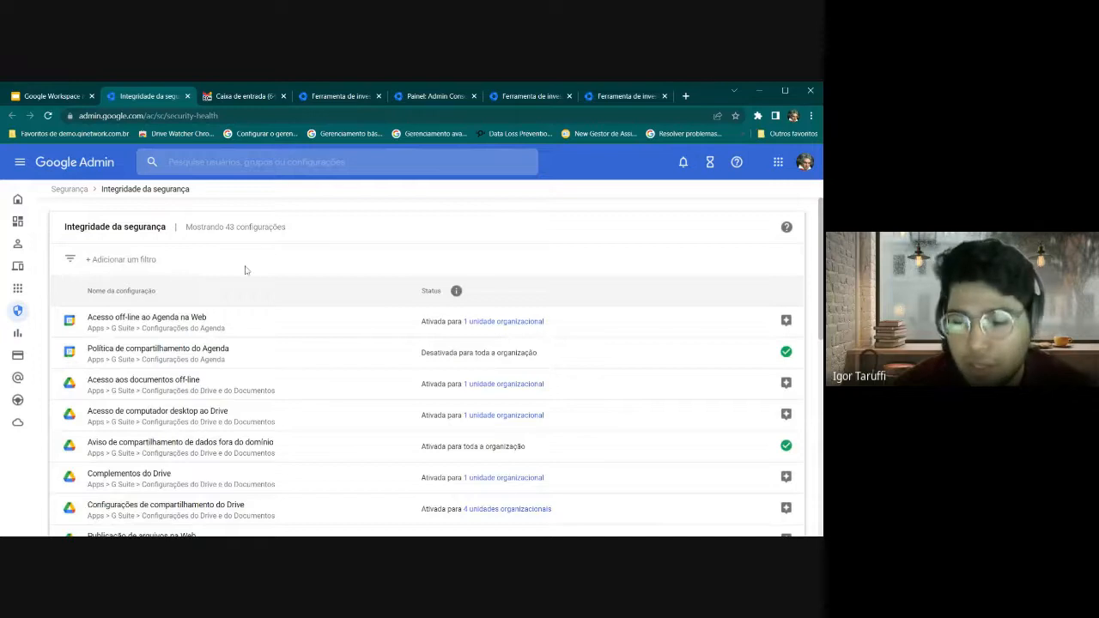
# Highlight the Integridade da segurança title and show it under Segurança > Central de segurança in the main menu
pyautogui.moveTo(102, 189); pyautogui.dragTo(195, 199)
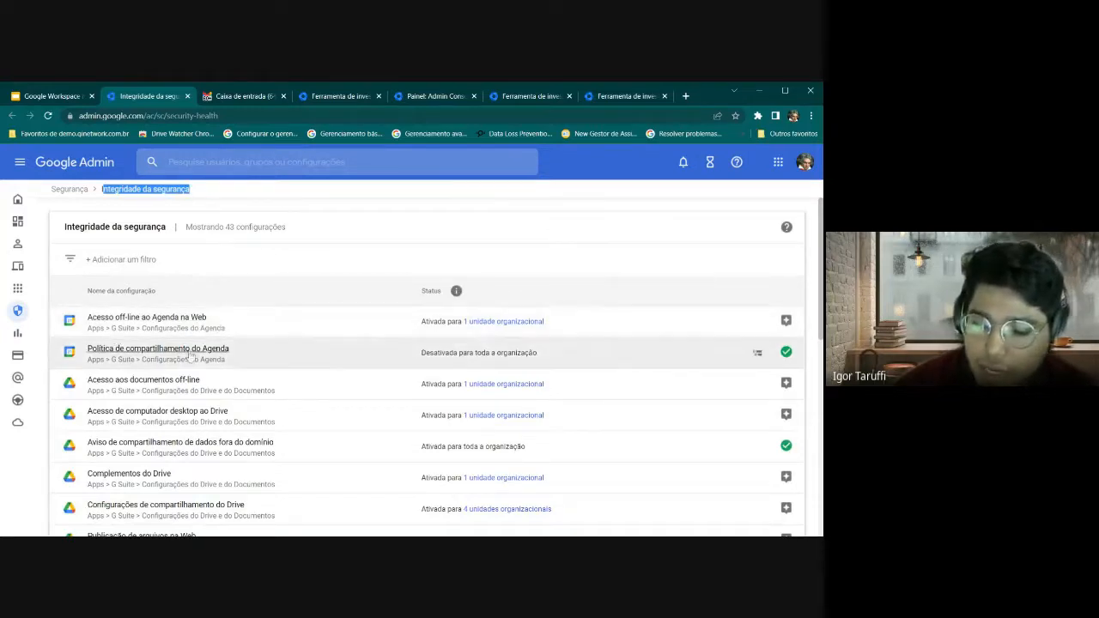
pyautogui.scroll(-1, 194, 357)
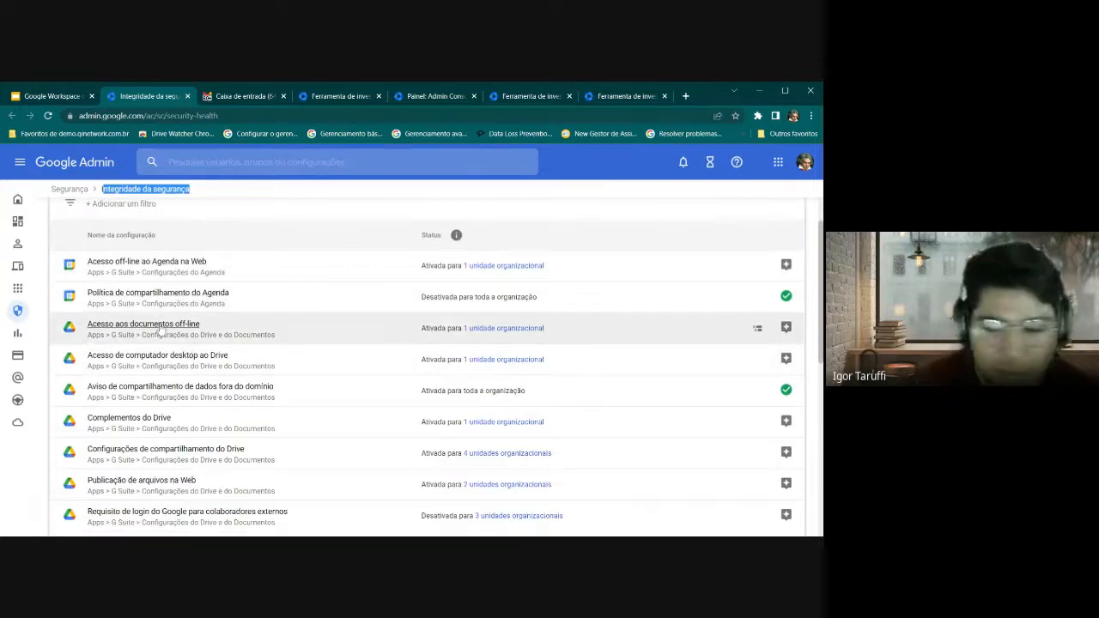
pyautogui.click(20, 163)
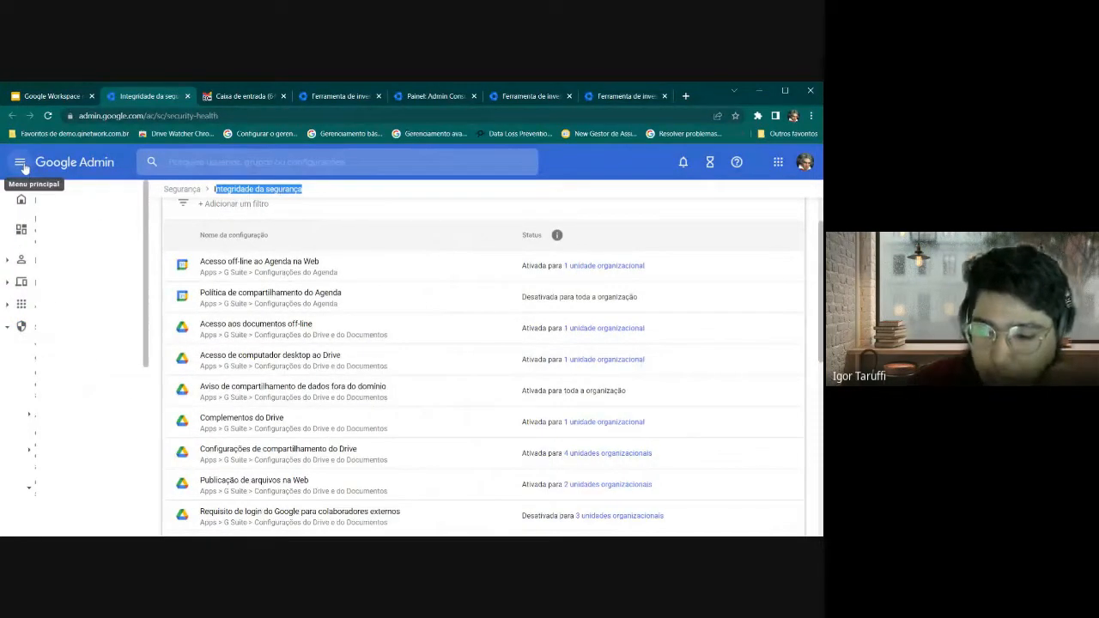
pyautogui.click(10, 314)
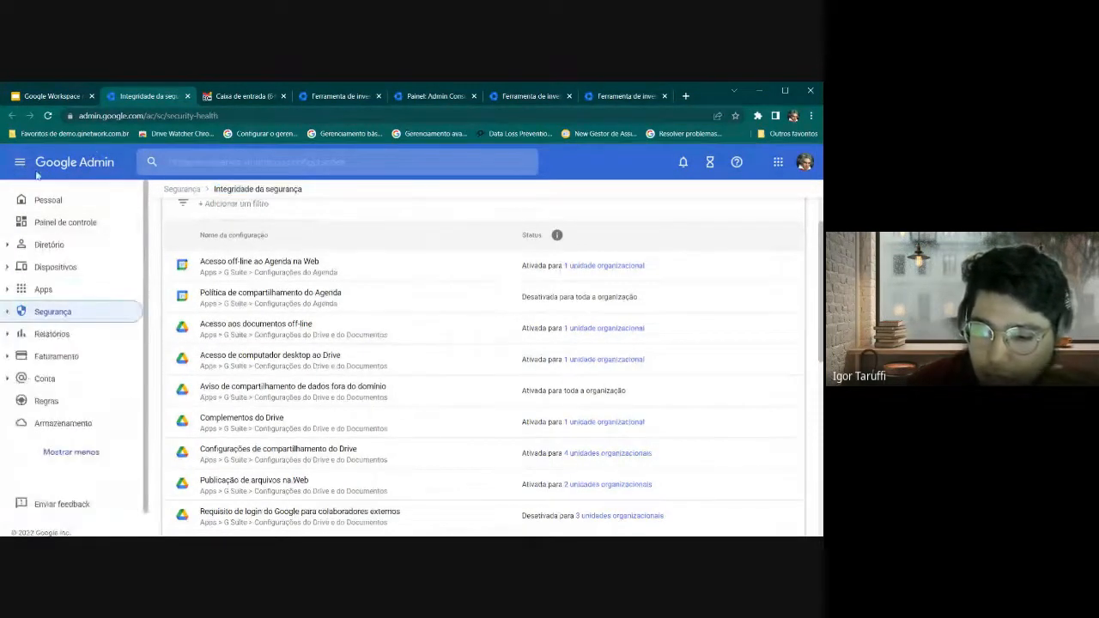
pyautogui.click(9, 313)
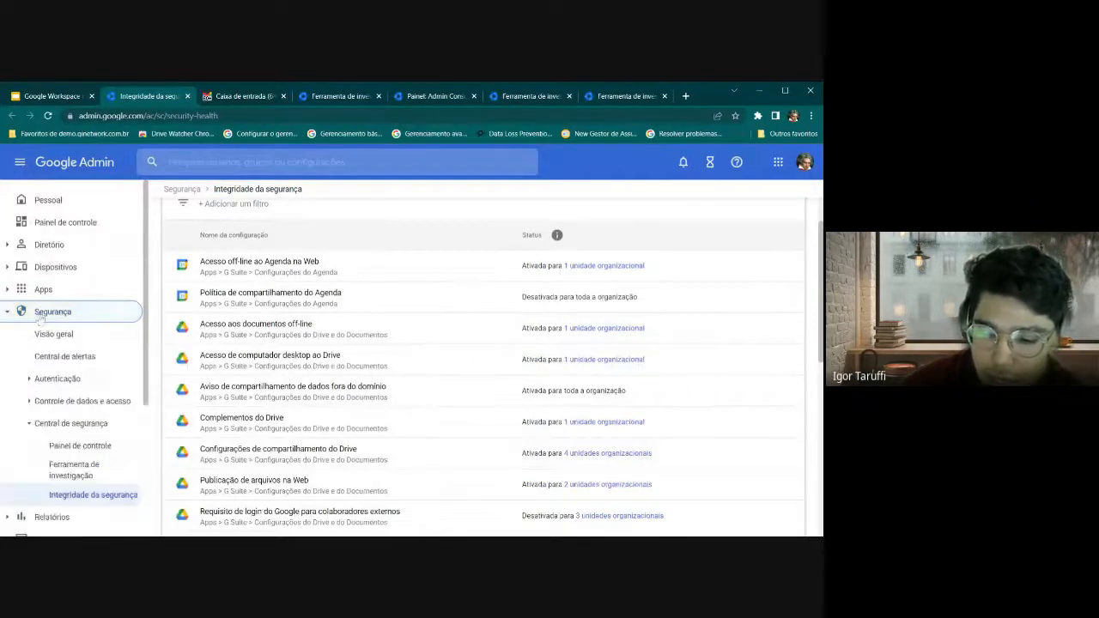
pyautogui.click(36, 429)
pyautogui.click(36, 428)
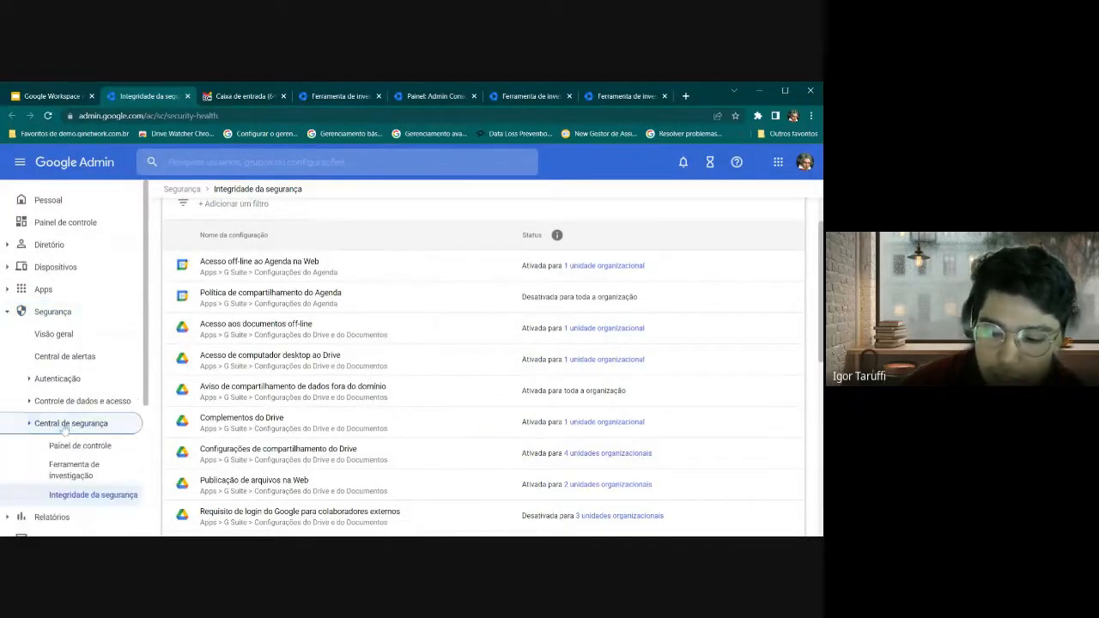
pyautogui.scroll(-1, 60, 412)
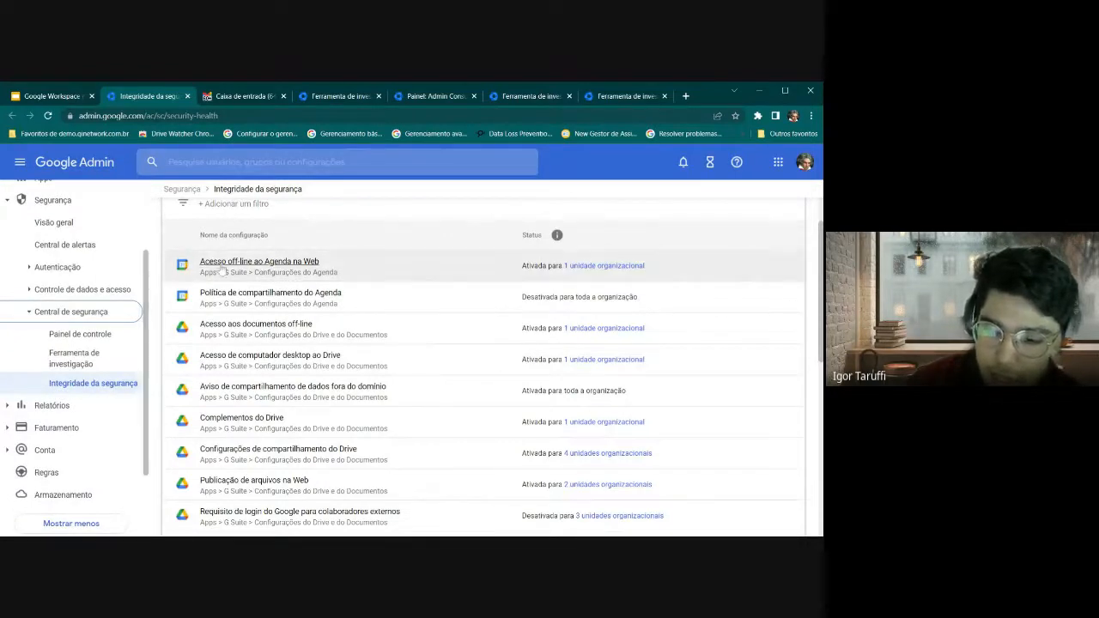
pyautogui.scroll(1, 175, 221)
pyautogui.click(19, 161)
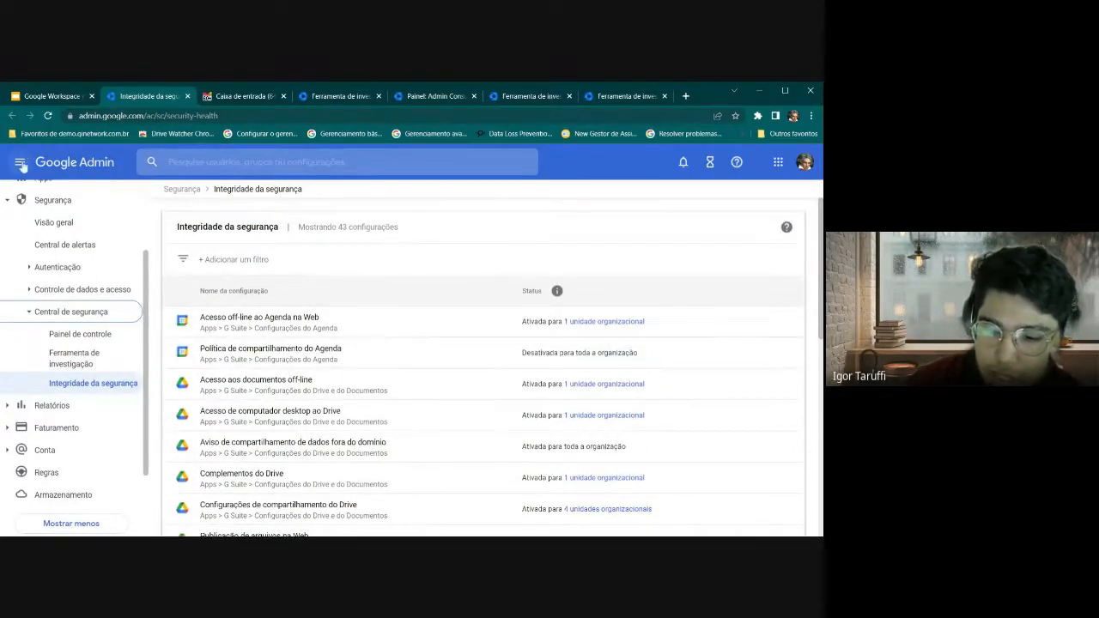
pyautogui.scroll(-1, 283, 266)
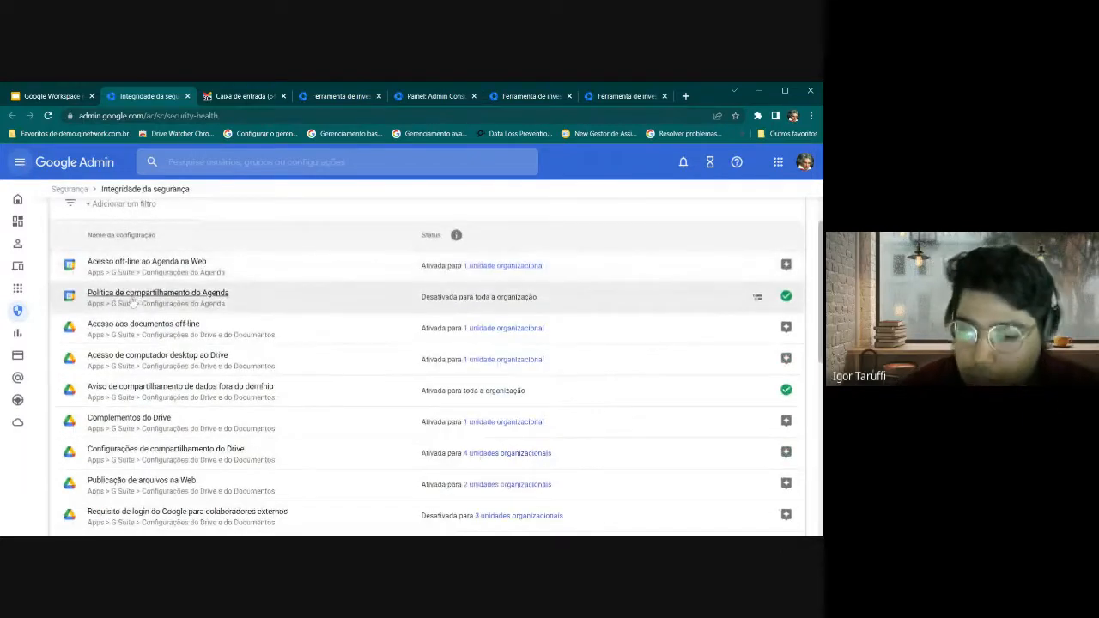
pyautogui.scroll(-1, 133, 300)
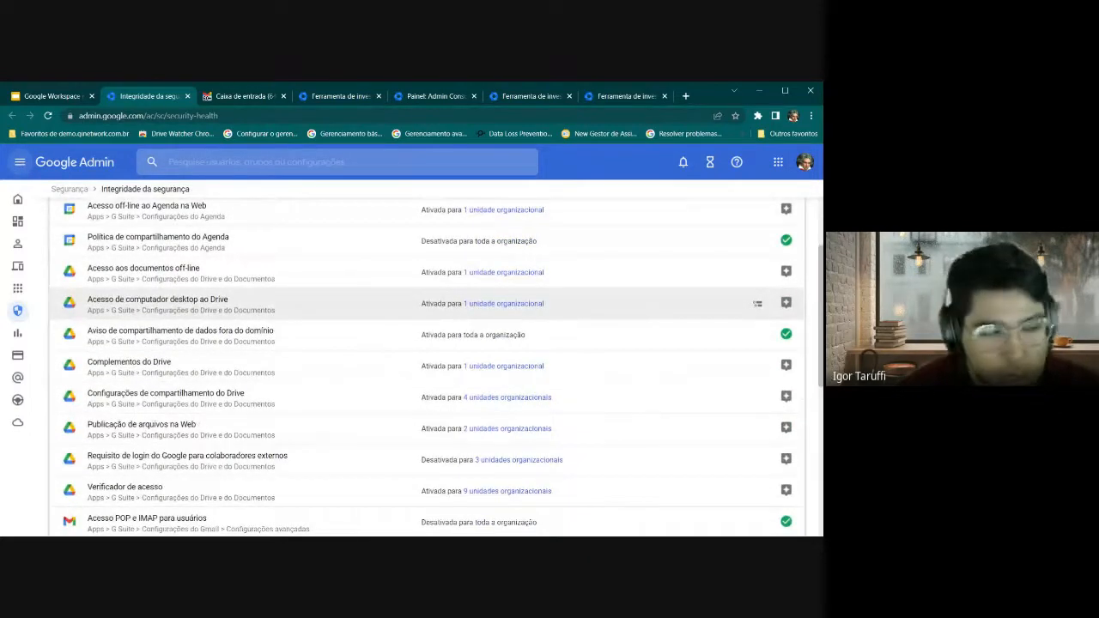
pyautogui.scroll(-2, 133, 305)
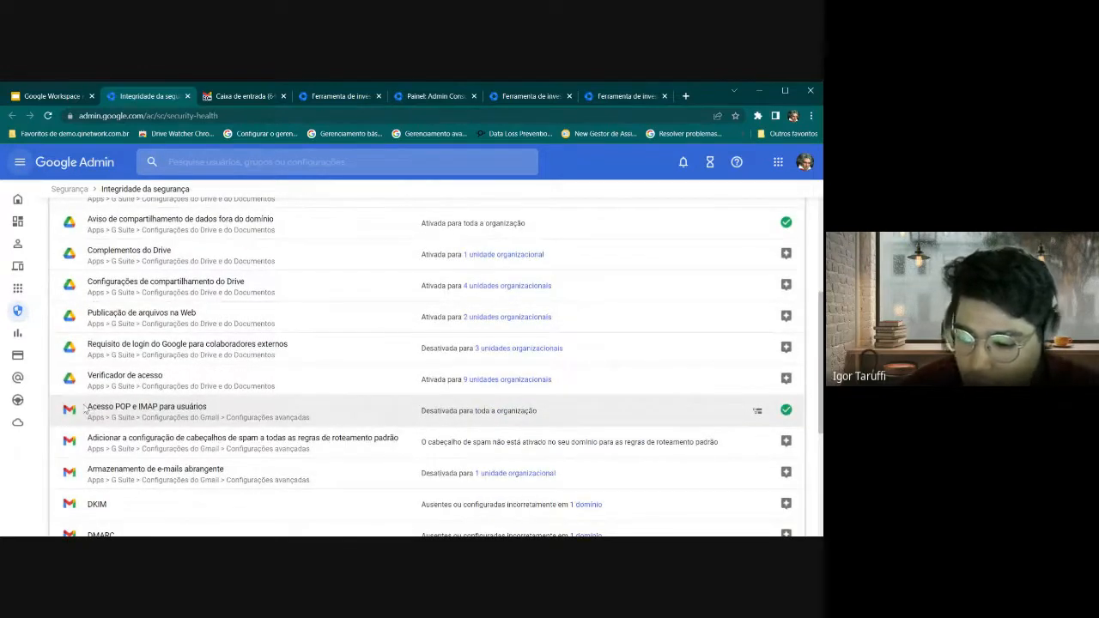
pyautogui.moveTo(85, 410); pyautogui.dragTo(216, 413)
pyautogui.scroll(5, 398, 412)
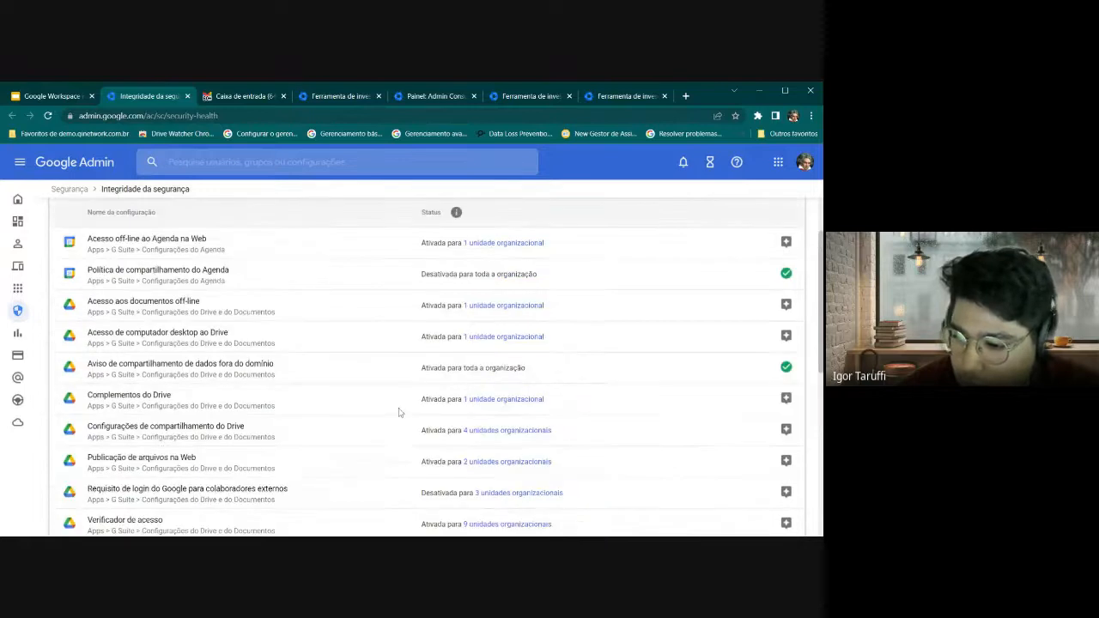
pyautogui.moveTo(421, 291); pyautogui.dragTo(443, 297)
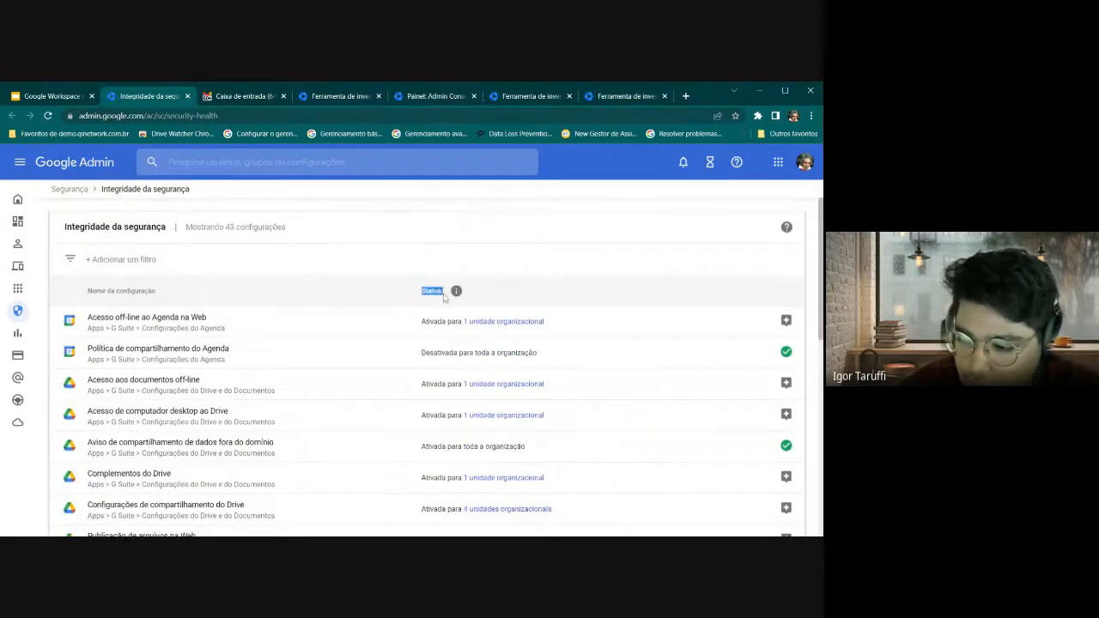
pyautogui.scroll(-3, 443, 297)
pyautogui.moveTo(420, 411); pyautogui.dragTo(513, 411)
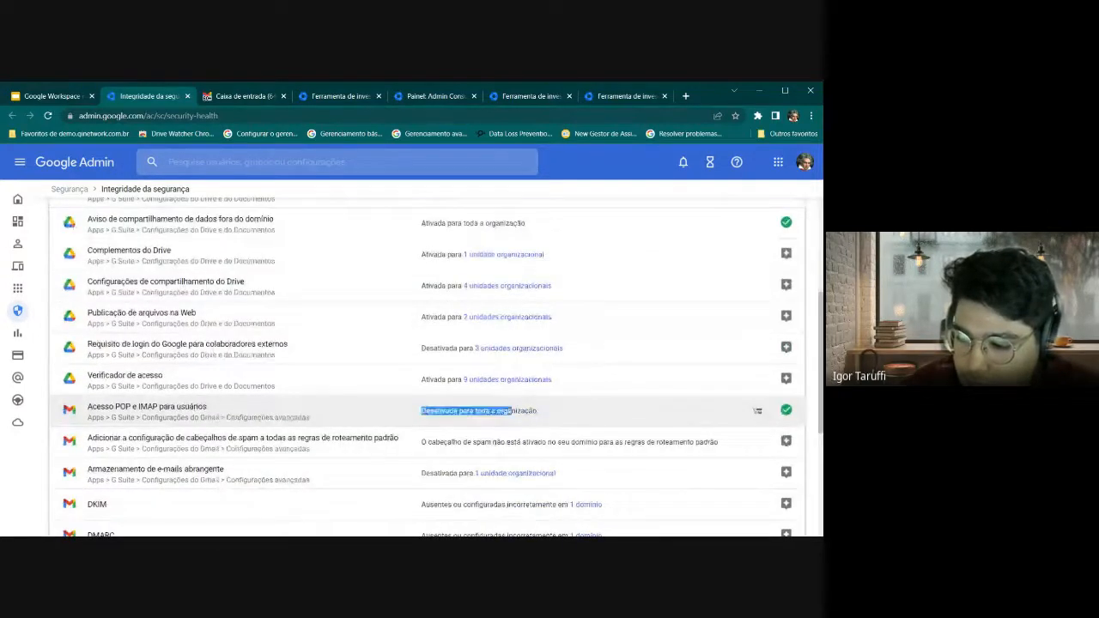
pyautogui.click(396, 421)
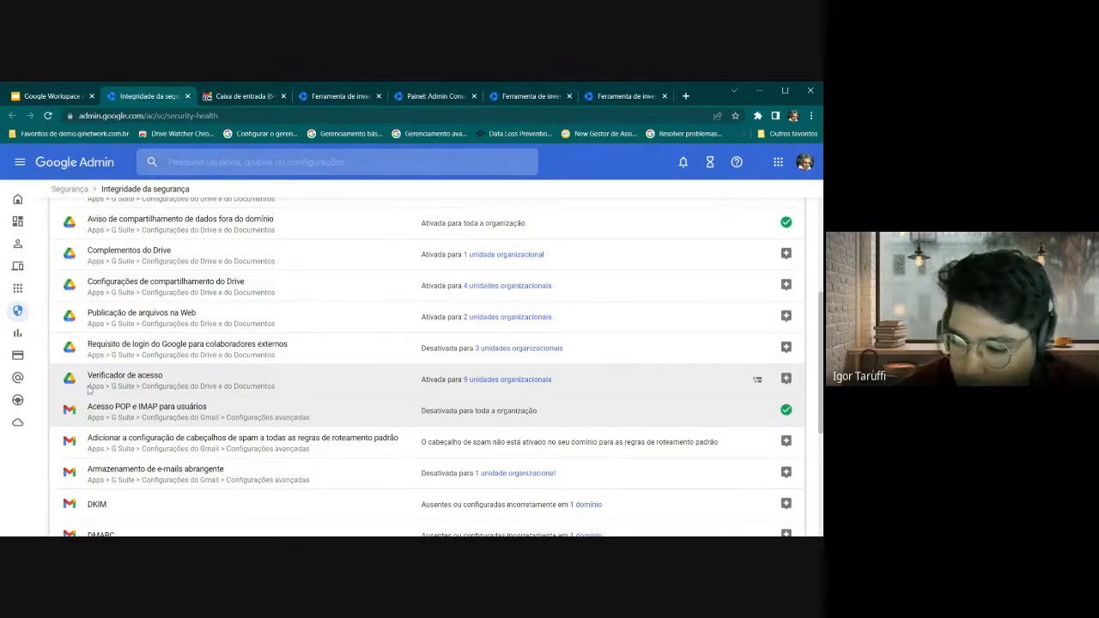
pyautogui.moveTo(91, 386); pyautogui.dragTo(444, 385)
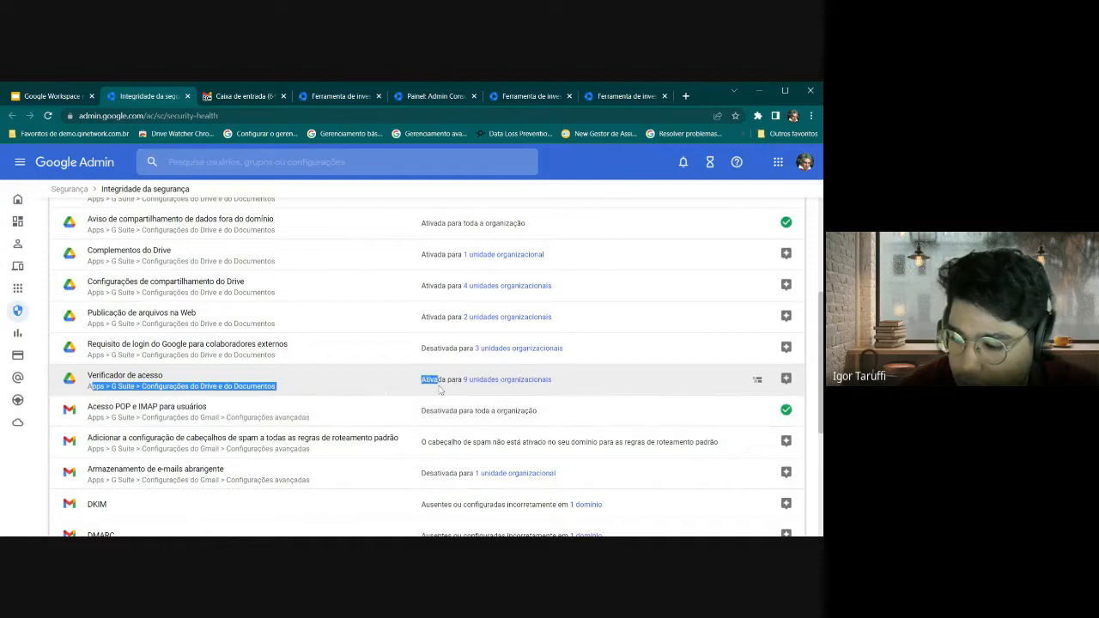
pyautogui.click(450, 385)
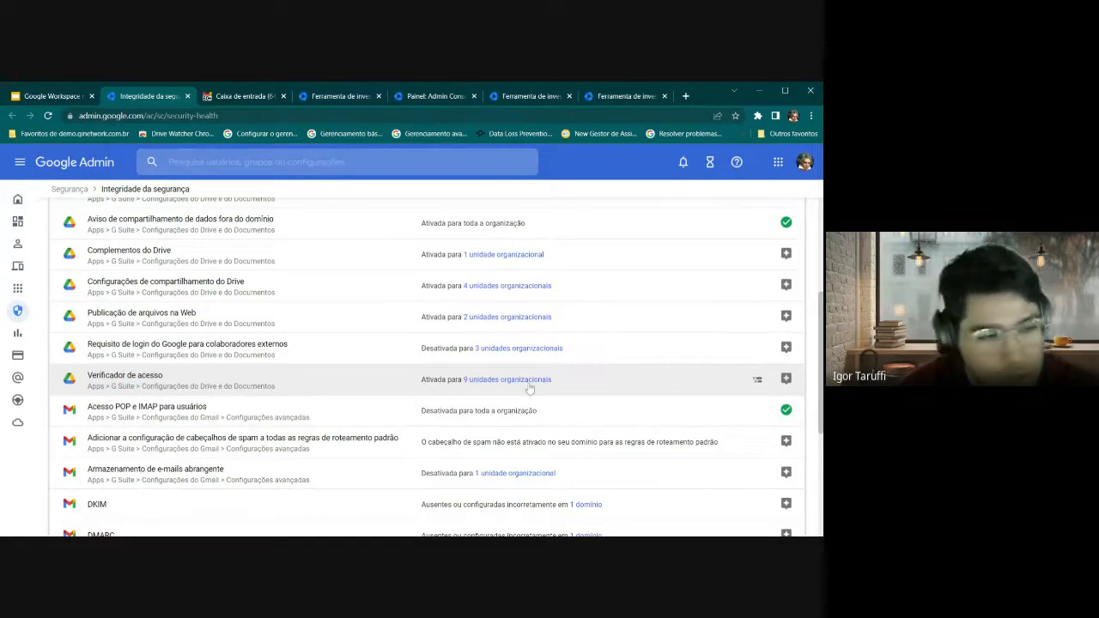
pyautogui.scroll(1, 529, 389)
pyautogui.scroll(2, 429, 318)
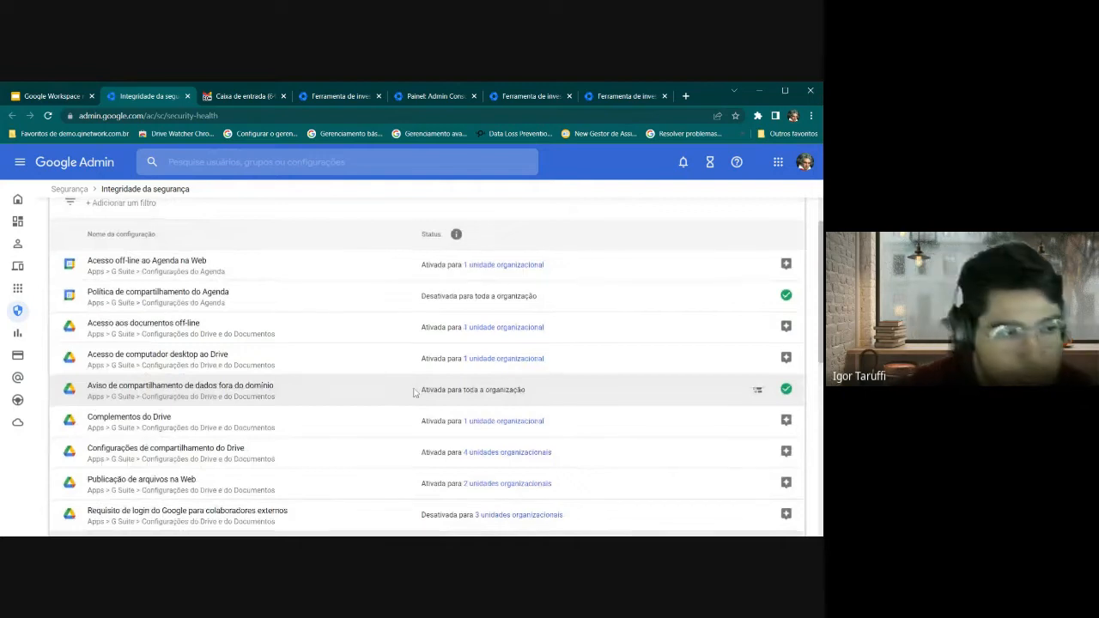
pyautogui.scroll(-2, 417, 396)
pyautogui.scroll(-1, 429, 399)
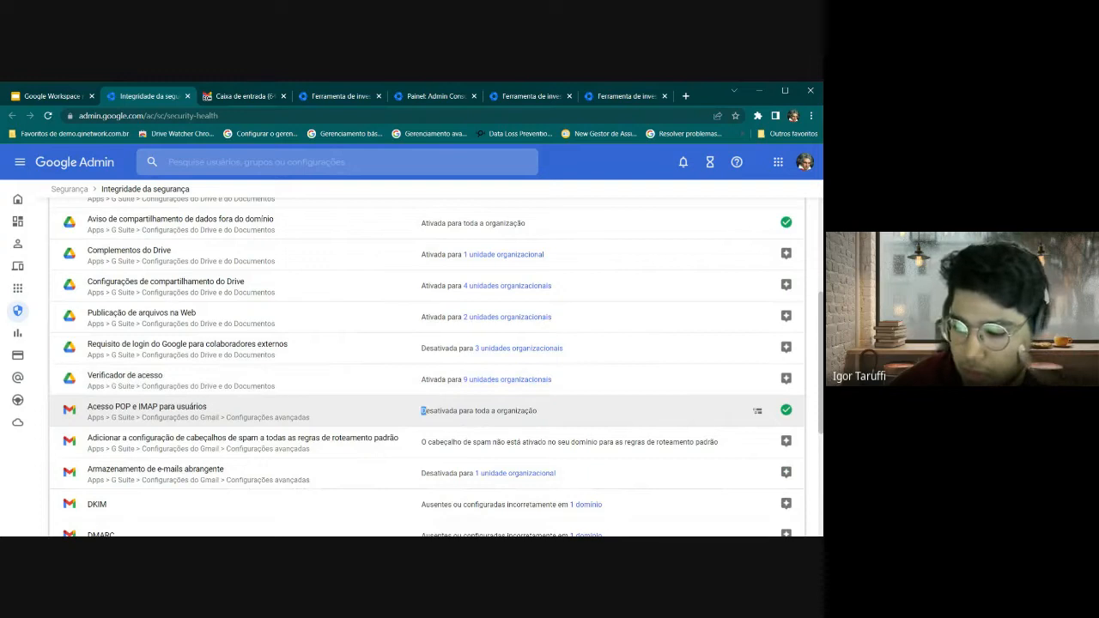
pyautogui.tripleClick(475, 410)
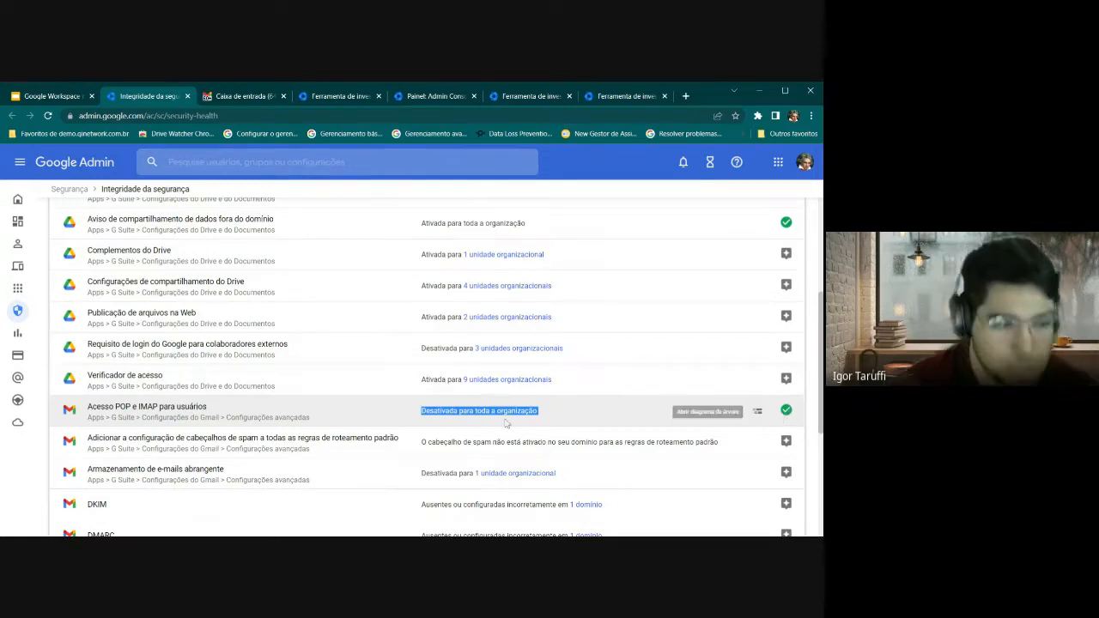
pyautogui.click(360, 411)
pyautogui.scroll(-2, 344, 408)
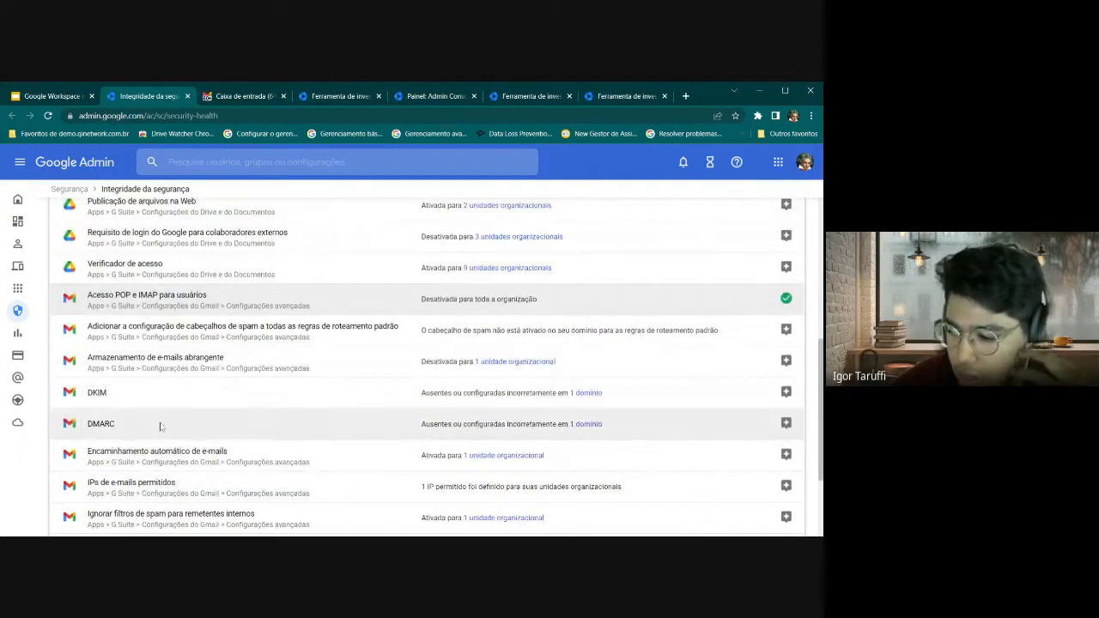
pyautogui.moveTo(93, 425); pyautogui.dragTo(571, 429)
pyautogui.click(447, 425)
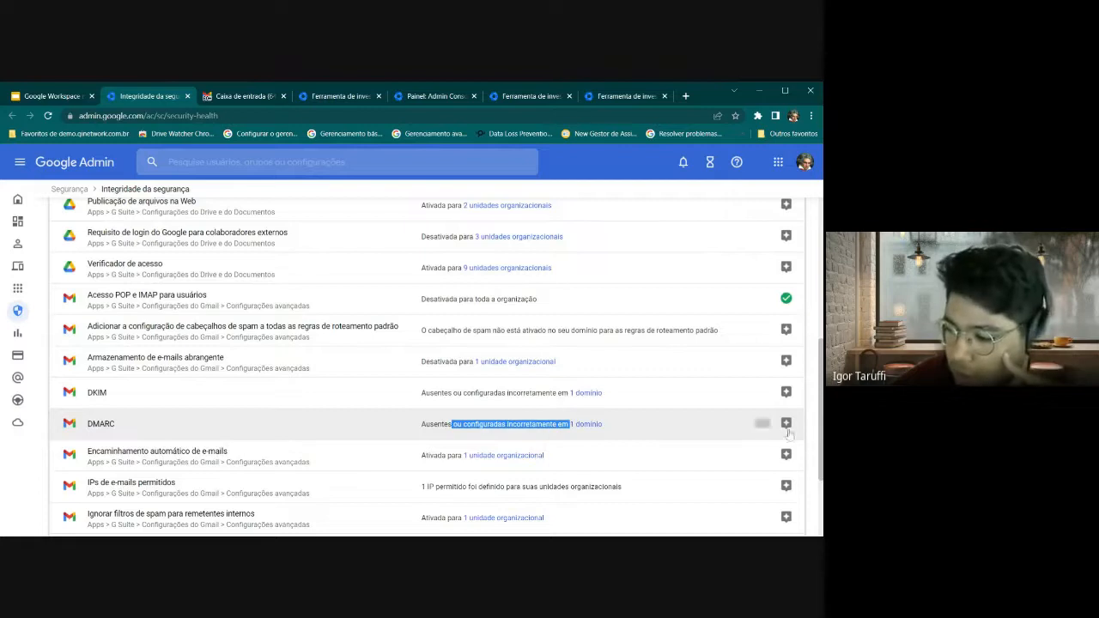
pyautogui.scroll(-3, 447, 419)
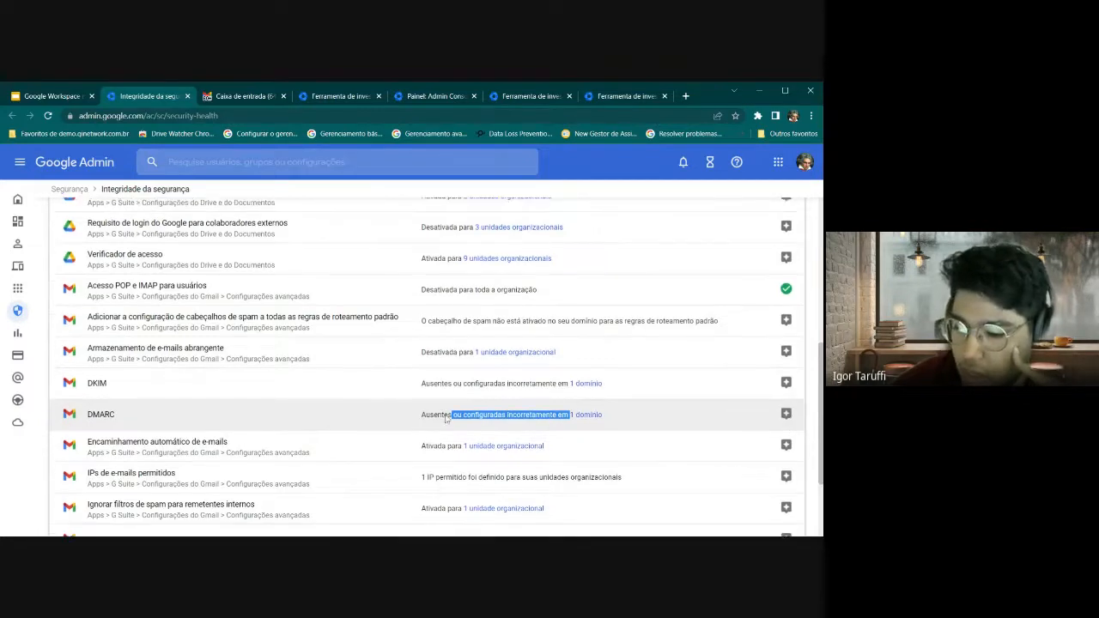
pyautogui.scroll(7, 331, 388)
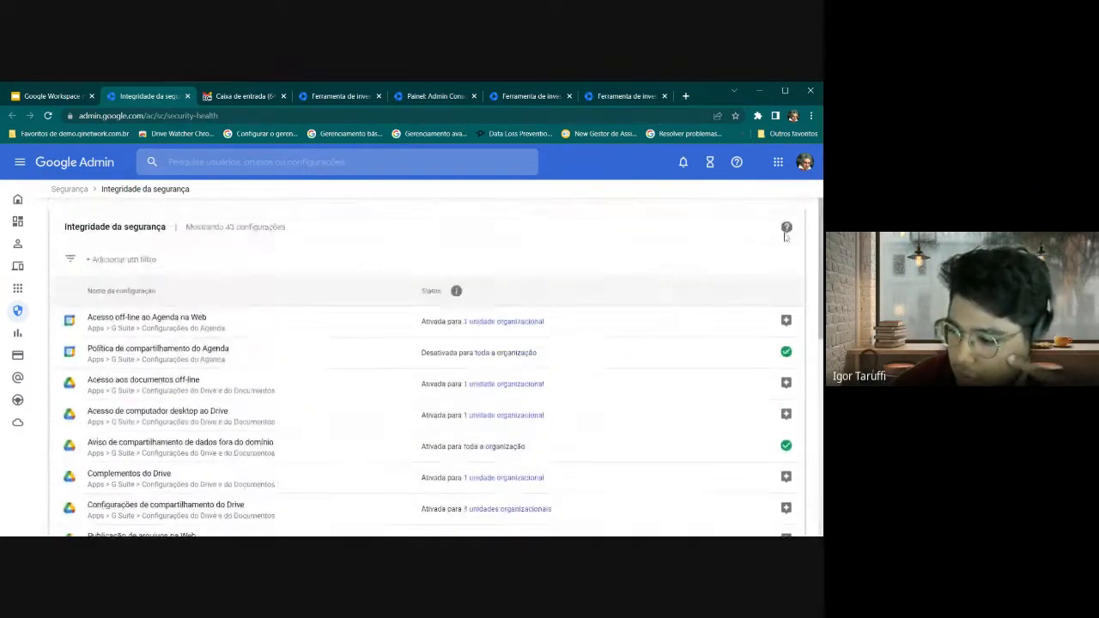
# Filter the Security Health list to Configurado com segurança and scroll through the 9 results
pyautogui.click(172, 259)
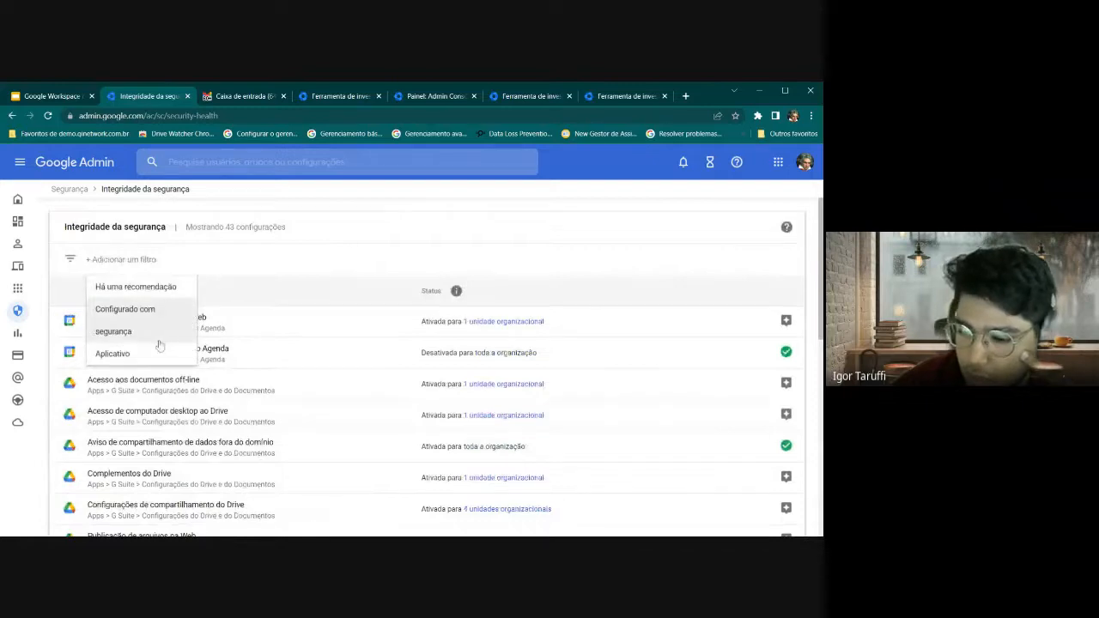
pyautogui.click(146, 331)
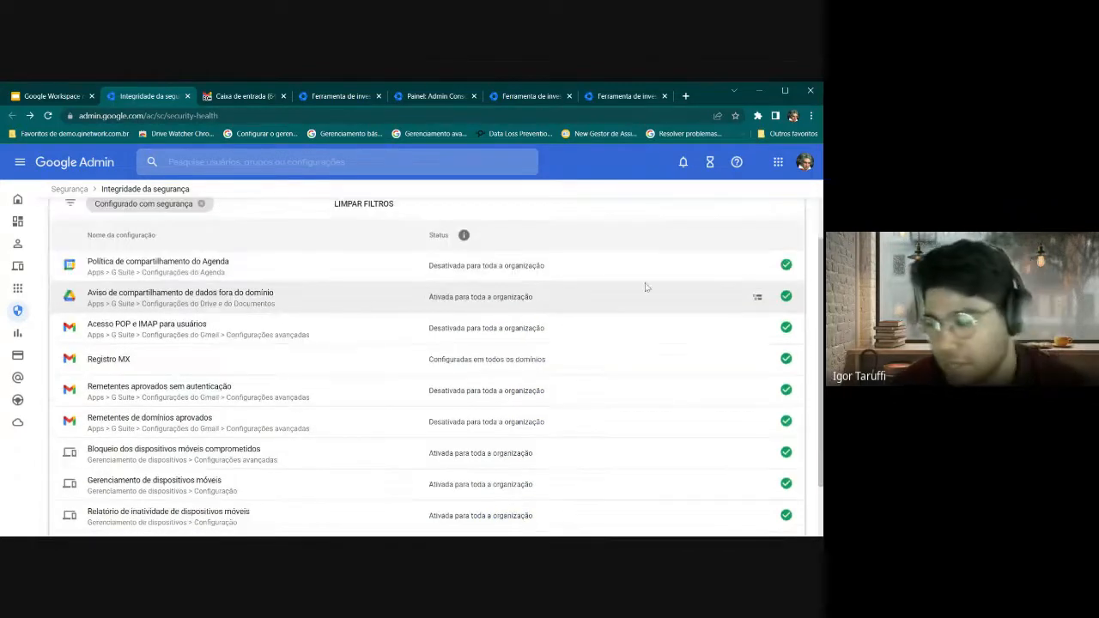
pyautogui.scroll(-2, 786, 269)
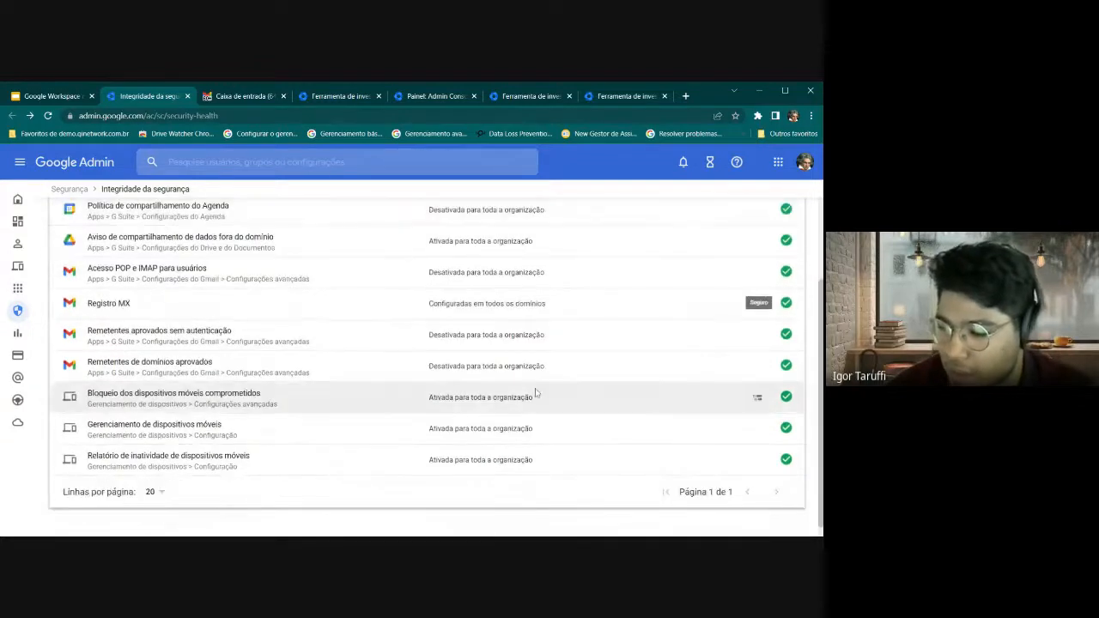
pyautogui.scroll(3, 398, 393)
pyautogui.scroll(-3, 191, 304)
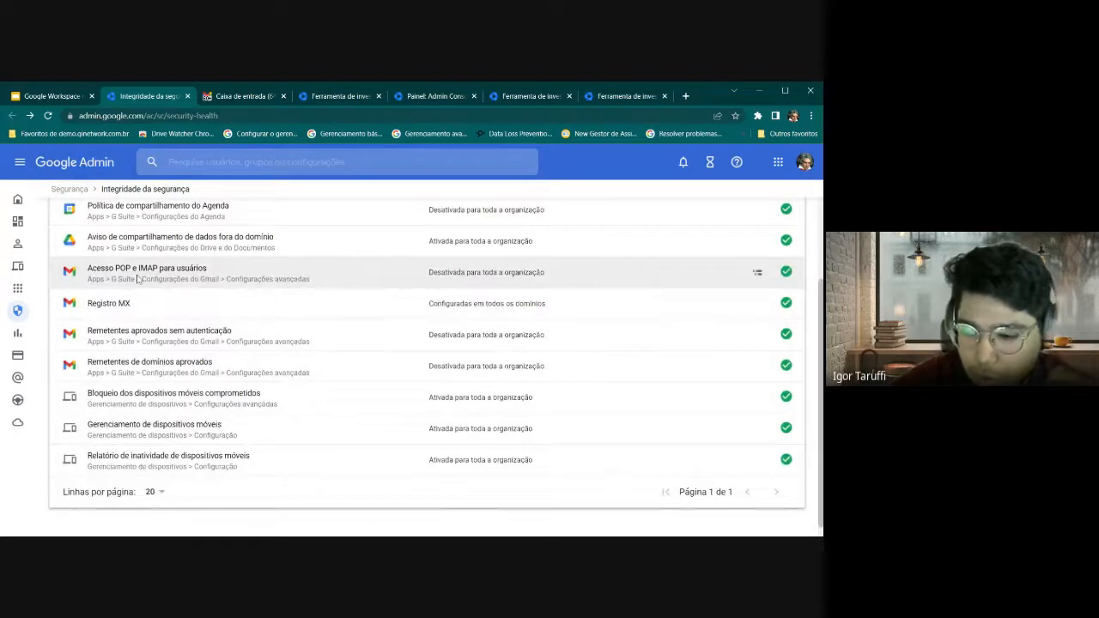
pyautogui.scroll(1, 138, 281)
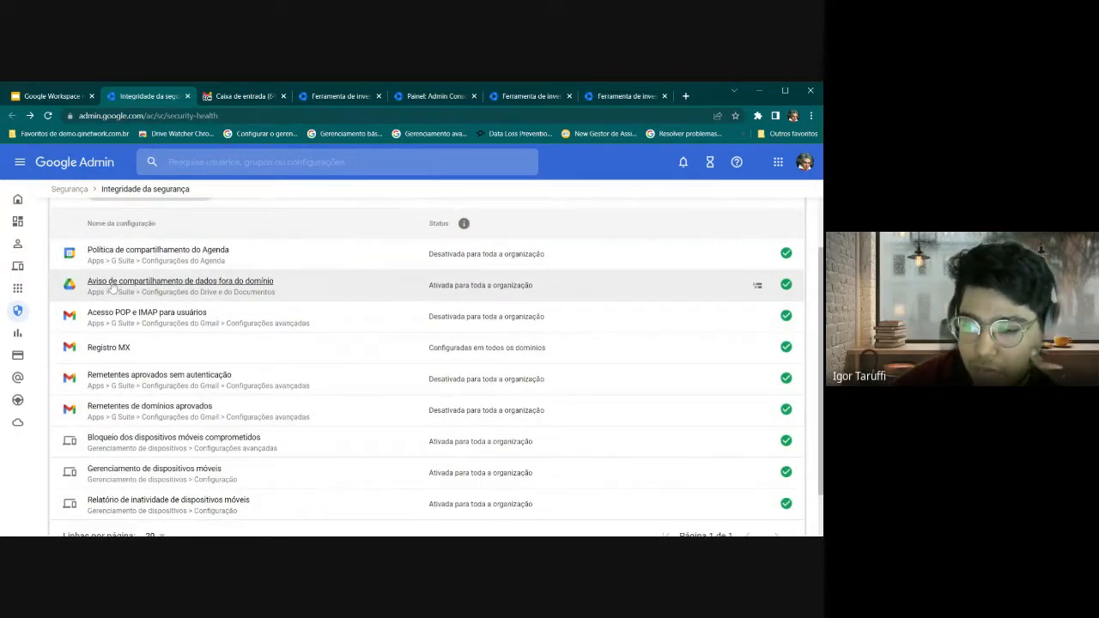
# Highlight the Aviso row's status, then remove the Configurado com segurança filter to show all 43
pyautogui.moveTo(462, 286); pyautogui.dragTo(498, 285)
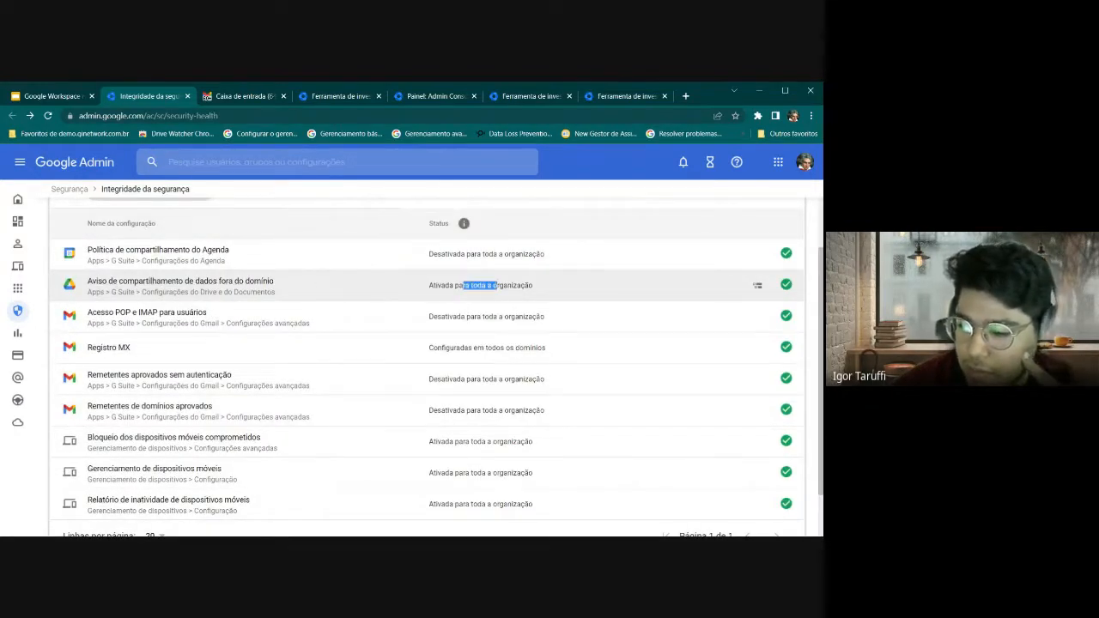
pyautogui.scroll(1, 297, 290)
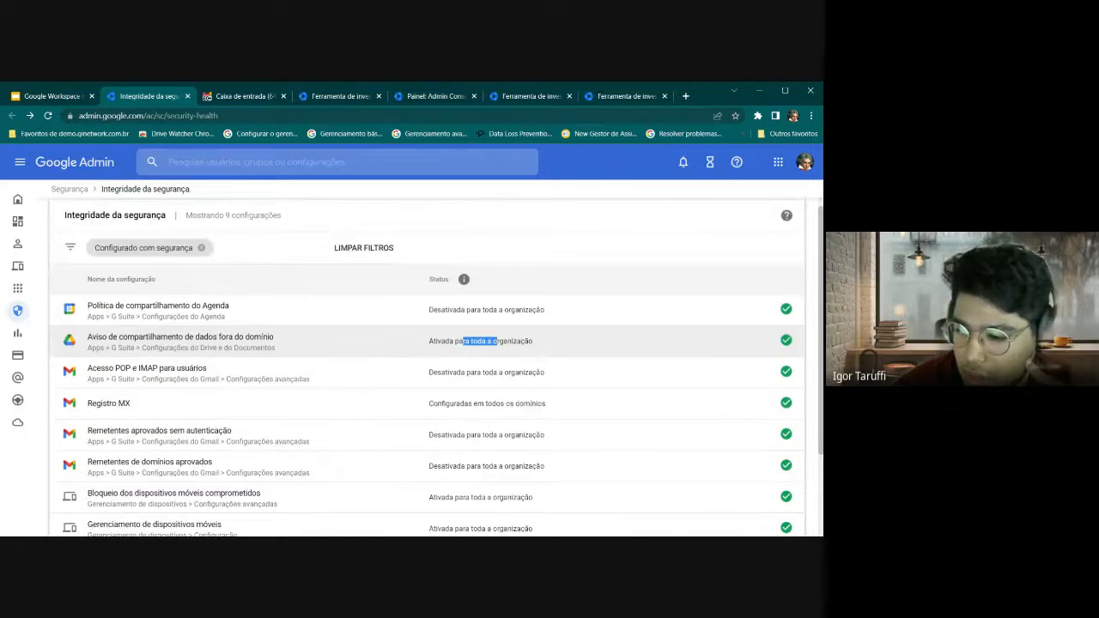
pyautogui.click(345, 343)
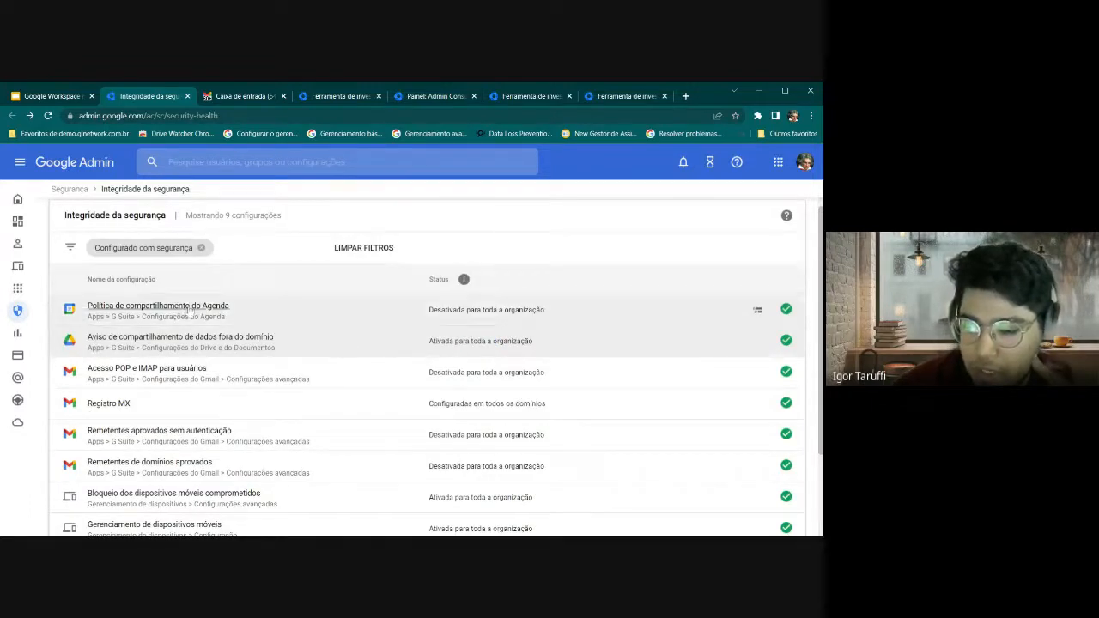
pyautogui.click(201, 248)
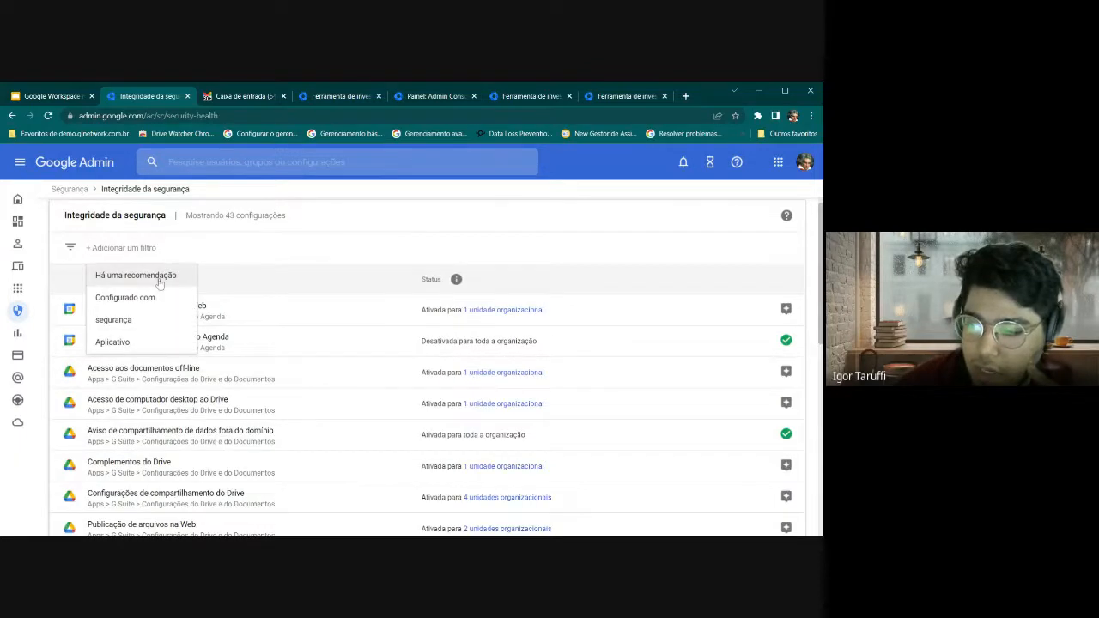
# Filter by Há uma recomendação and open the Acesso de computador desktop ao Drive setting
pyautogui.click(158, 279)
pyautogui.scroll(-1, 200, 322)
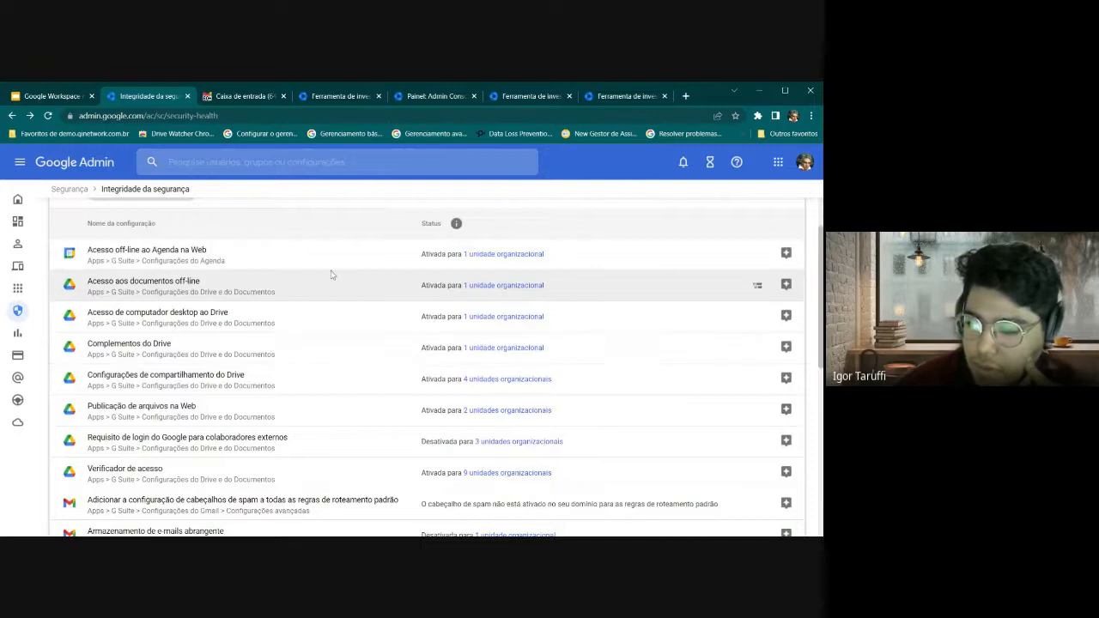
pyautogui.scroll(-1, 102, 278)
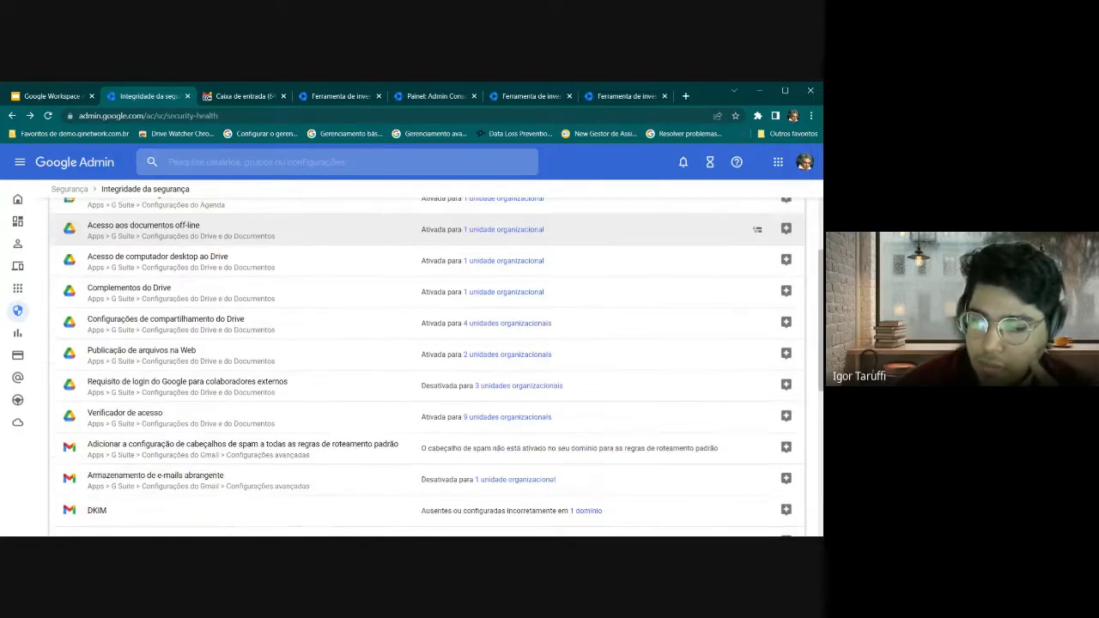
pyautogui.click(133, 258)
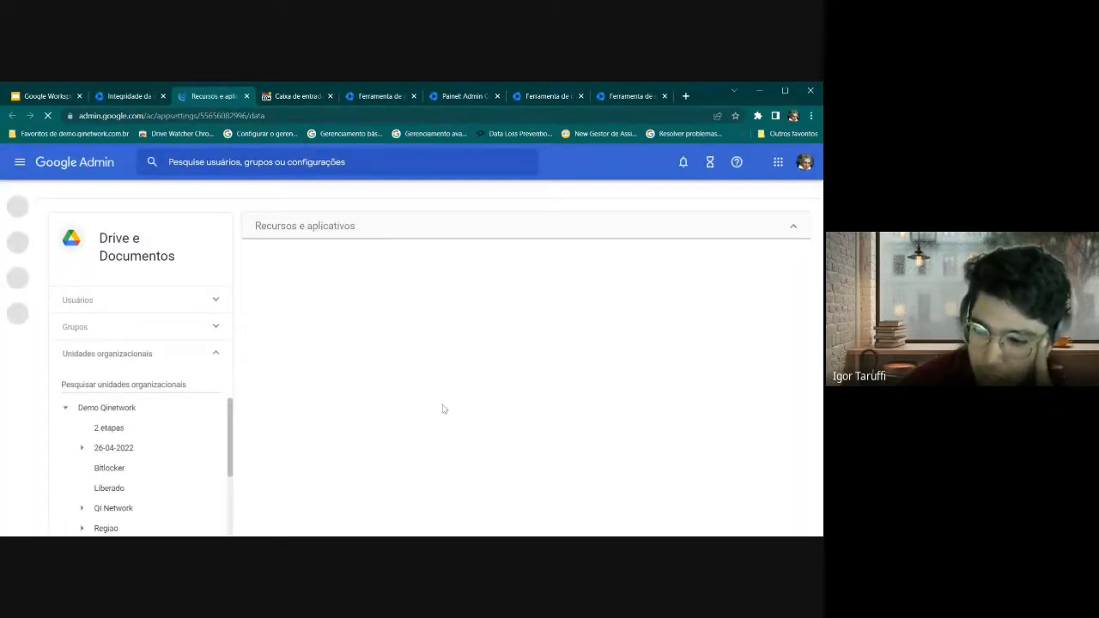
# Confirm Google Drive para computador is on, expand the admin menu on Security Health, then return to the slides
pyautogui.click(129, 95)
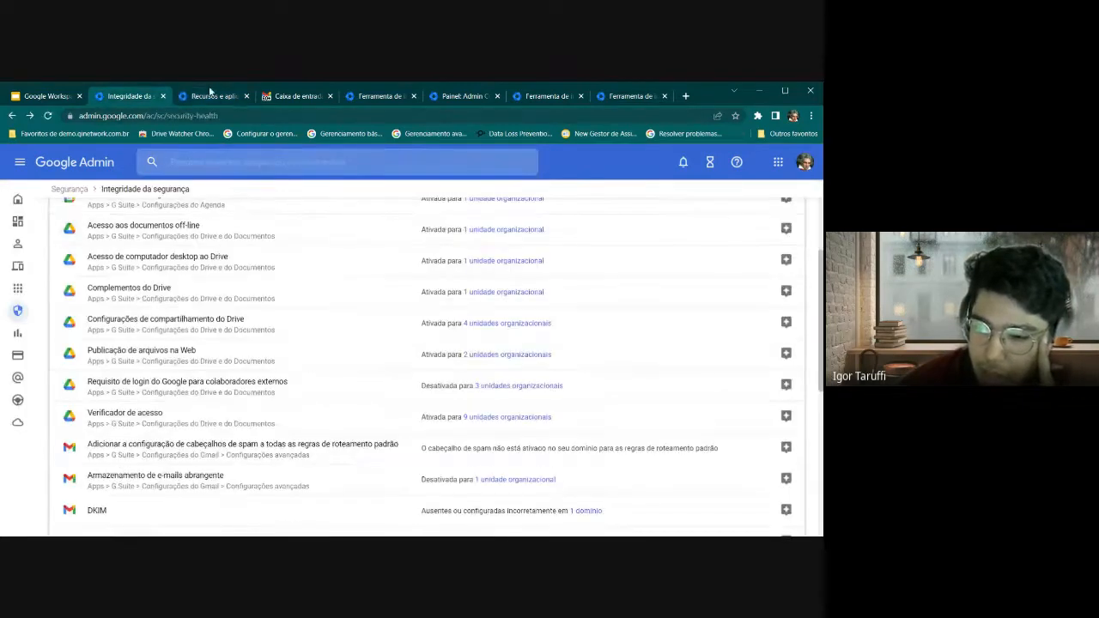
pyautogui.click(243, 99)
pyautogui.scroll(-3, 356, 350)
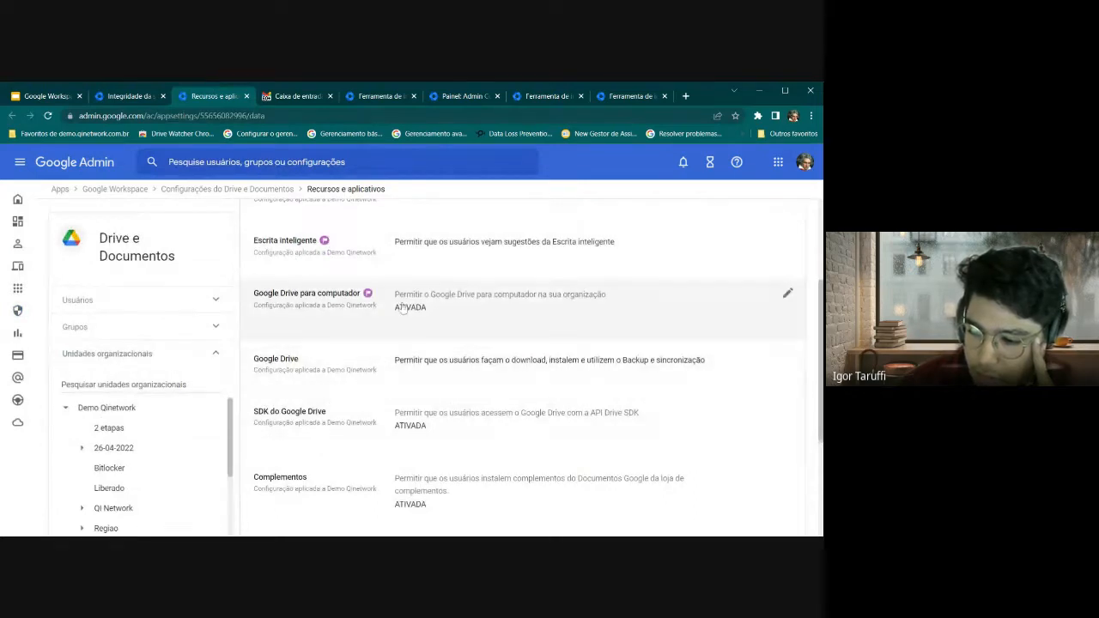
pyautogui.click(136, 98)
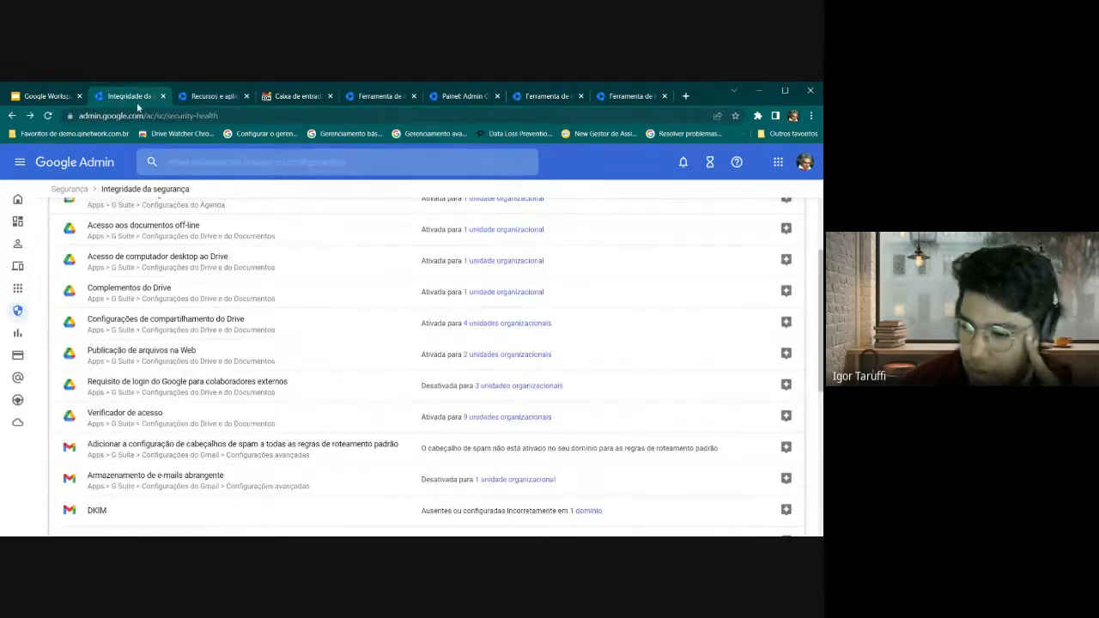
pyautogui.scroll(-3, 194, 400)
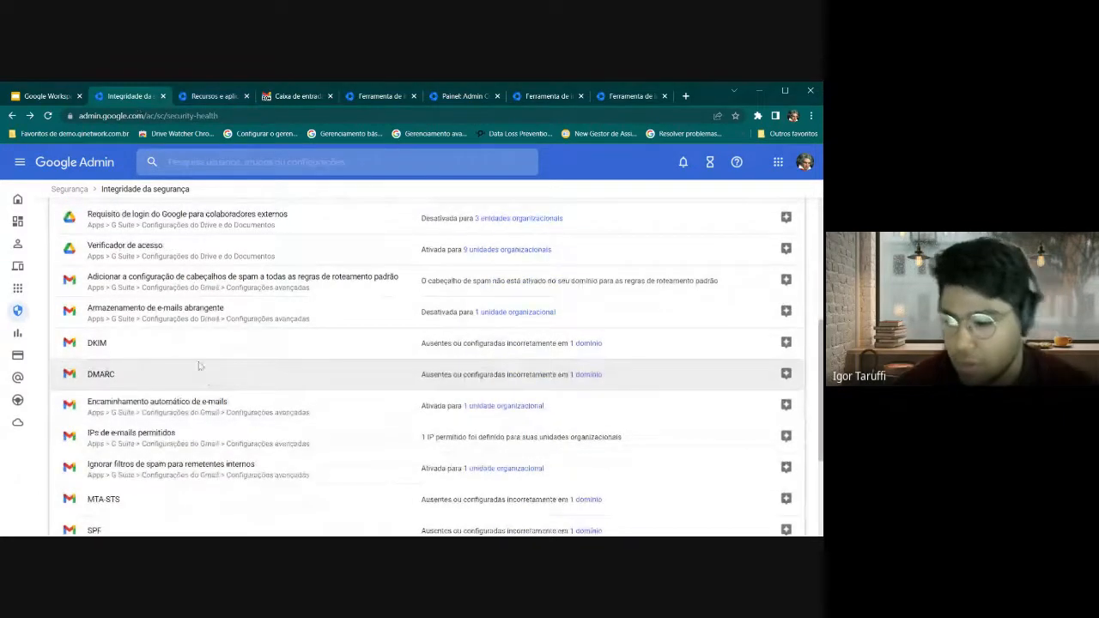
pyautogui.click(19, 162)
pyautogui.scroll(-2, 69, 404)
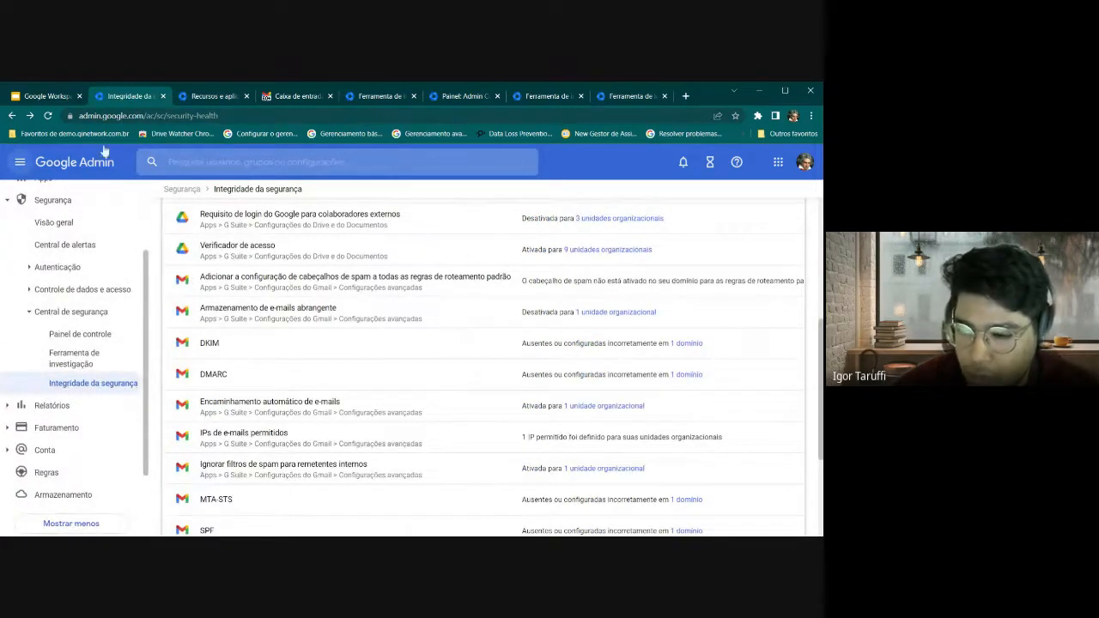
pyautogui.click(53, 95)
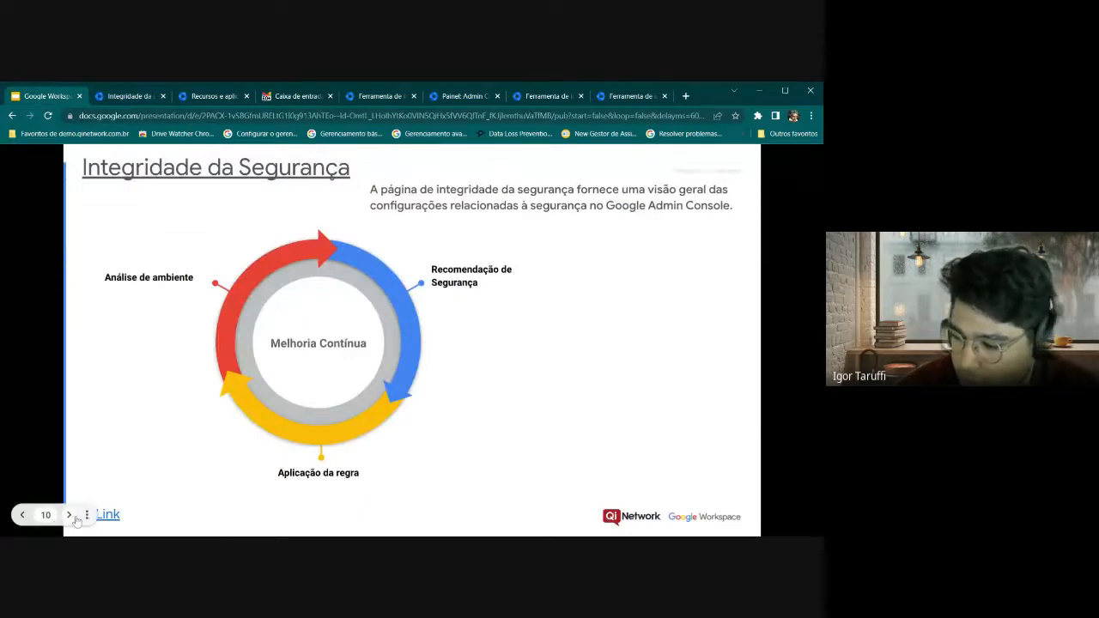
# Advance the presentation to slide 11, Central de Alertas
pyautogui.click(72, 516)
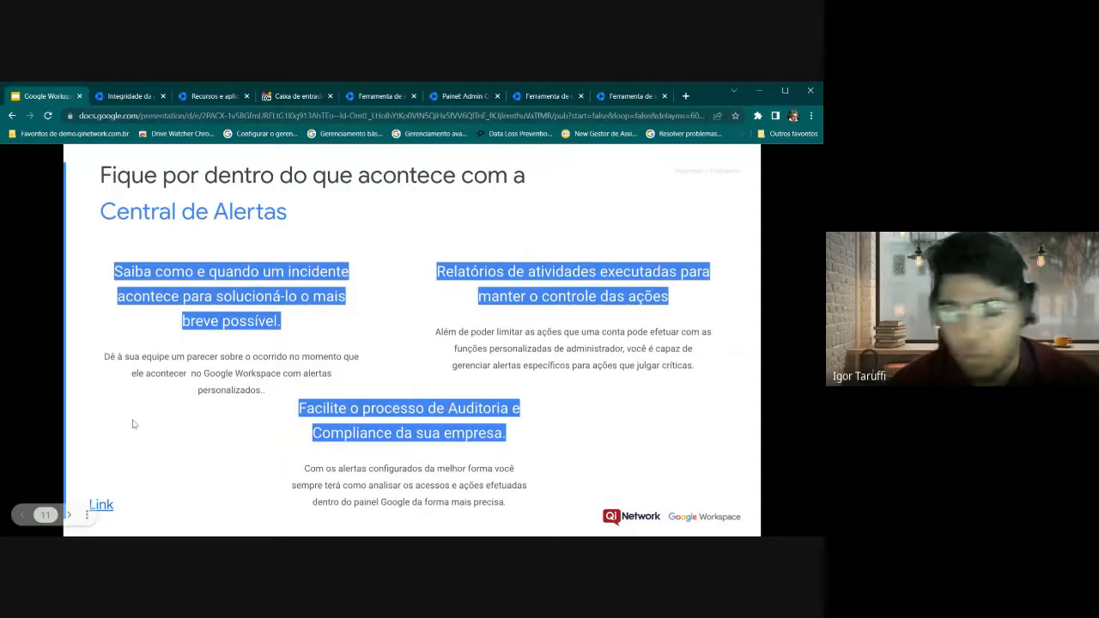
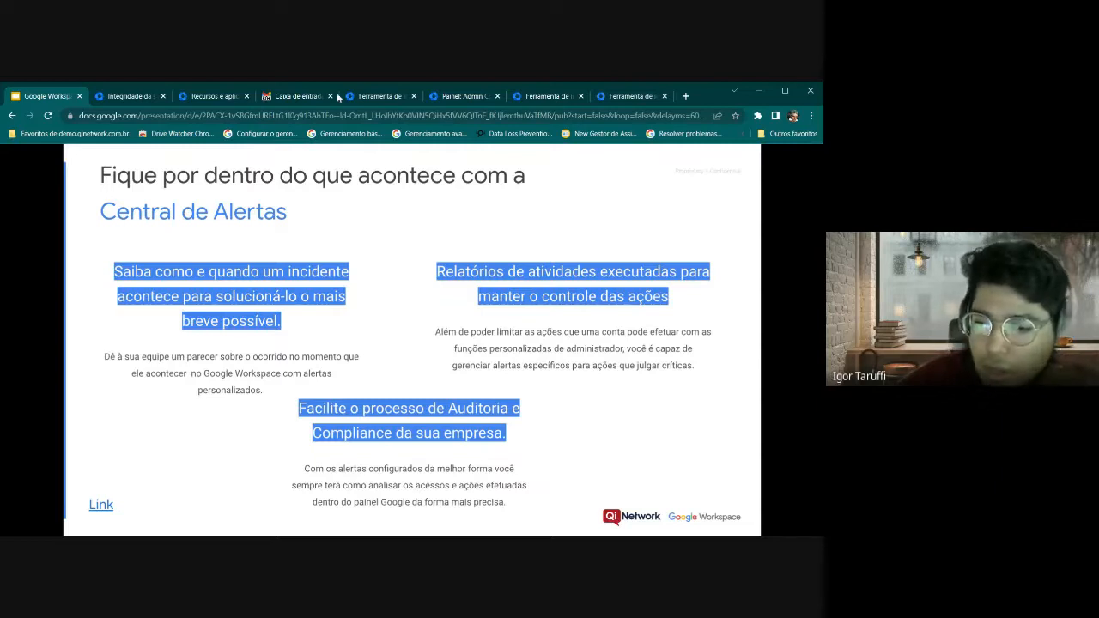
# Open Central de alertas from the slide link, collapse the sidebar, and open Gerenciar alertas e notificações de e-mail
pyautogui.click(100, 504)
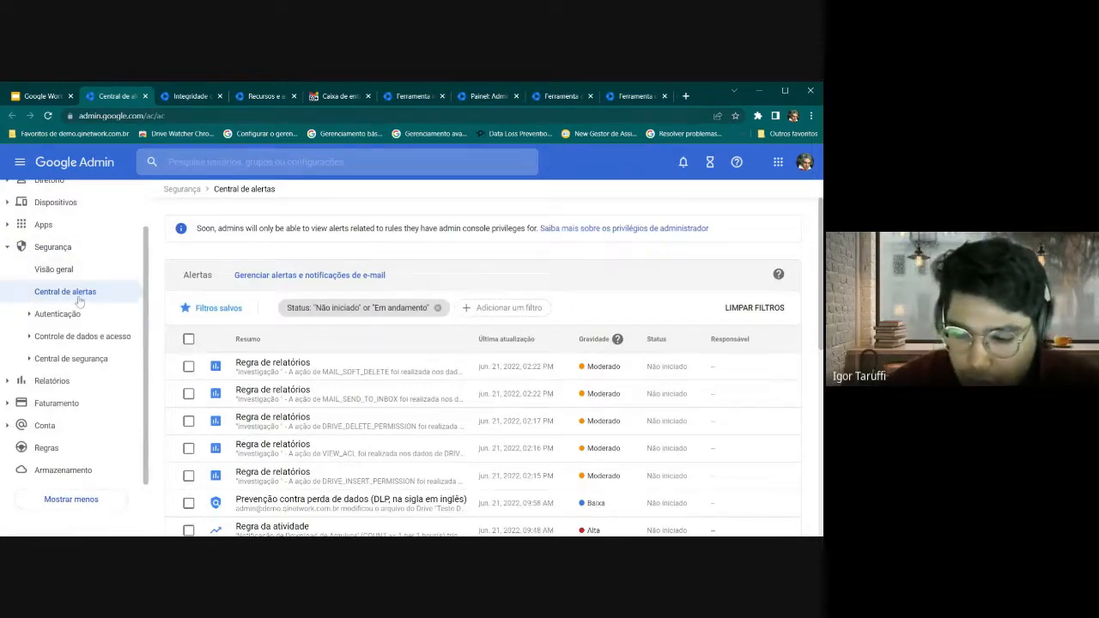
pyautogui.scroll(-2, 307, 283)
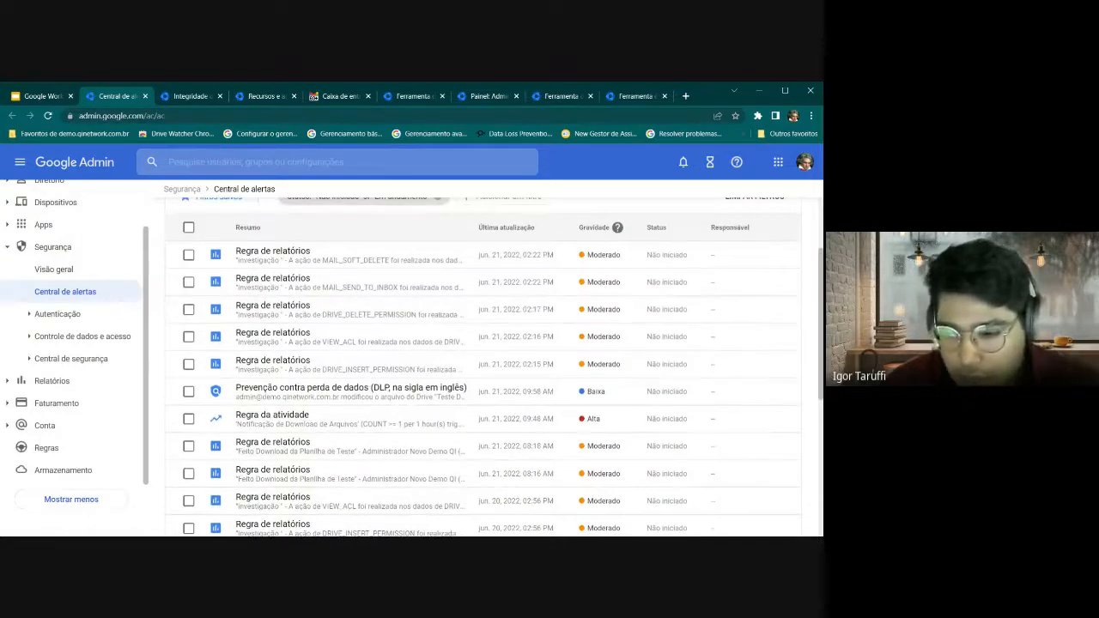
pyautogui.click(24, 168)
pyautogui.scroll(-3, 310, 341)
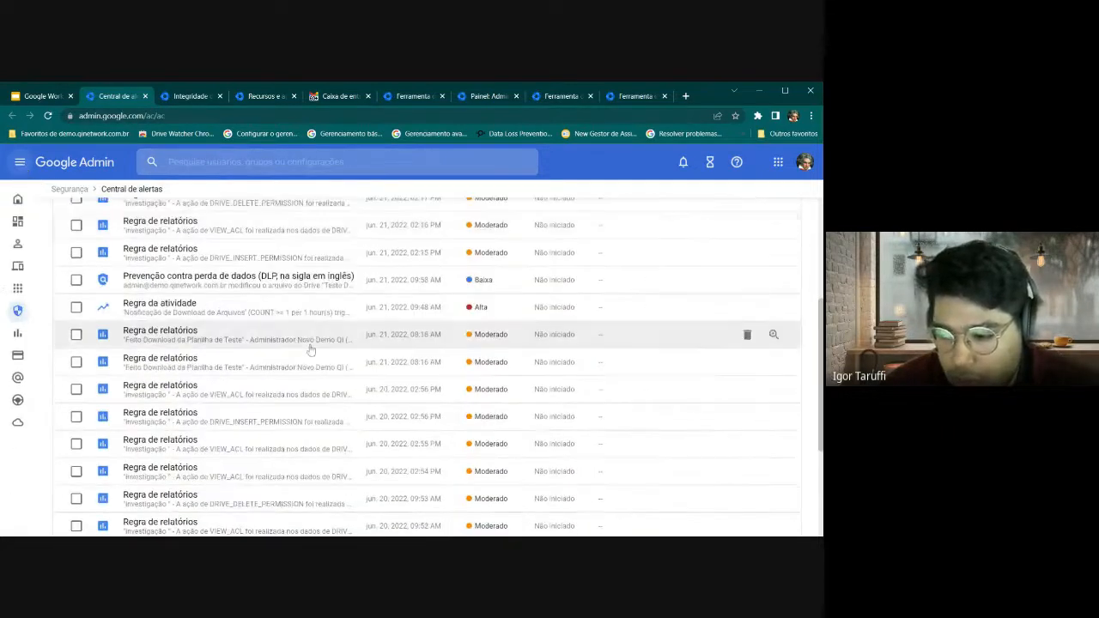
pyautogui.scroll(4, 215, 369)
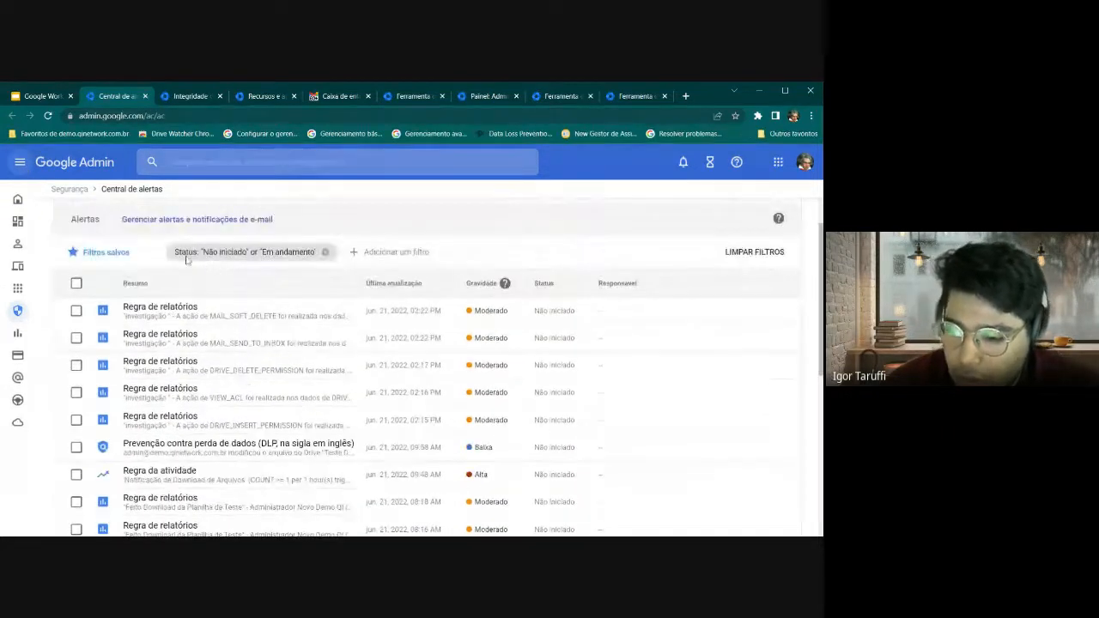
pyautogui.click(141, 220)
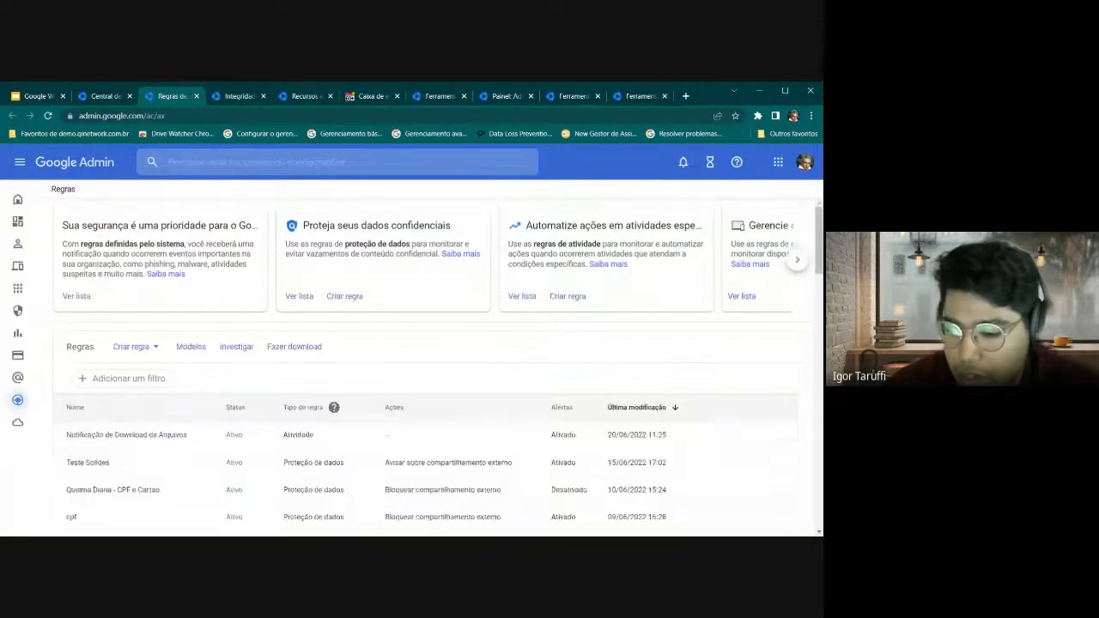
# Review the existing rules in the Regras table and view the Criar regra types
pyautogui.scroll(-1, 159, 378)
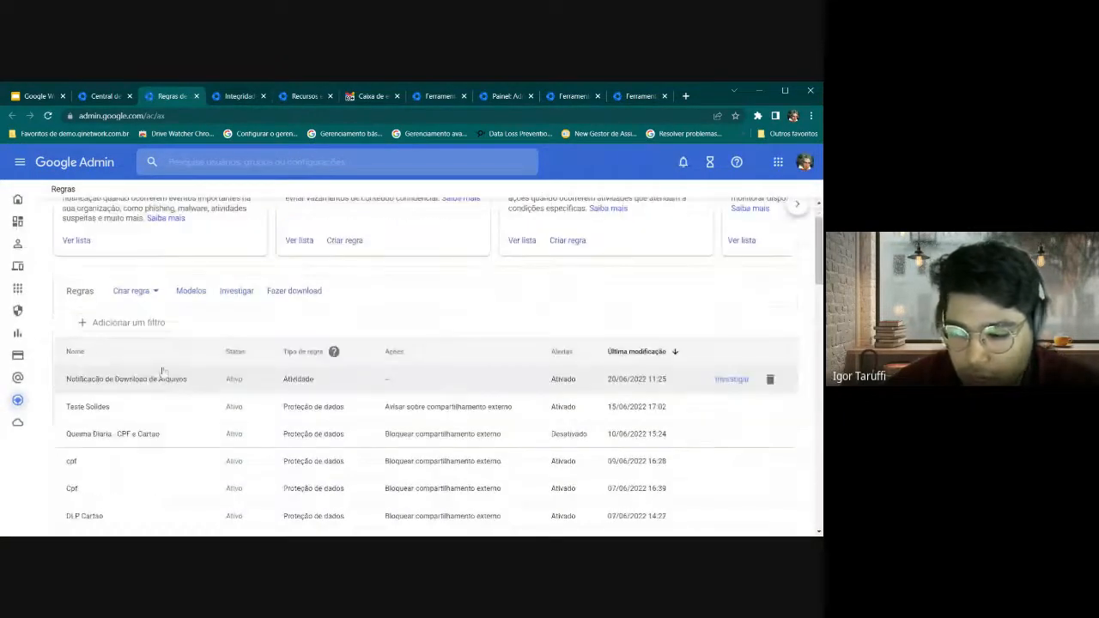
pyautogui.scroll(-1, 280, 390)
pyautogui.scroll(-2, 280, 391)
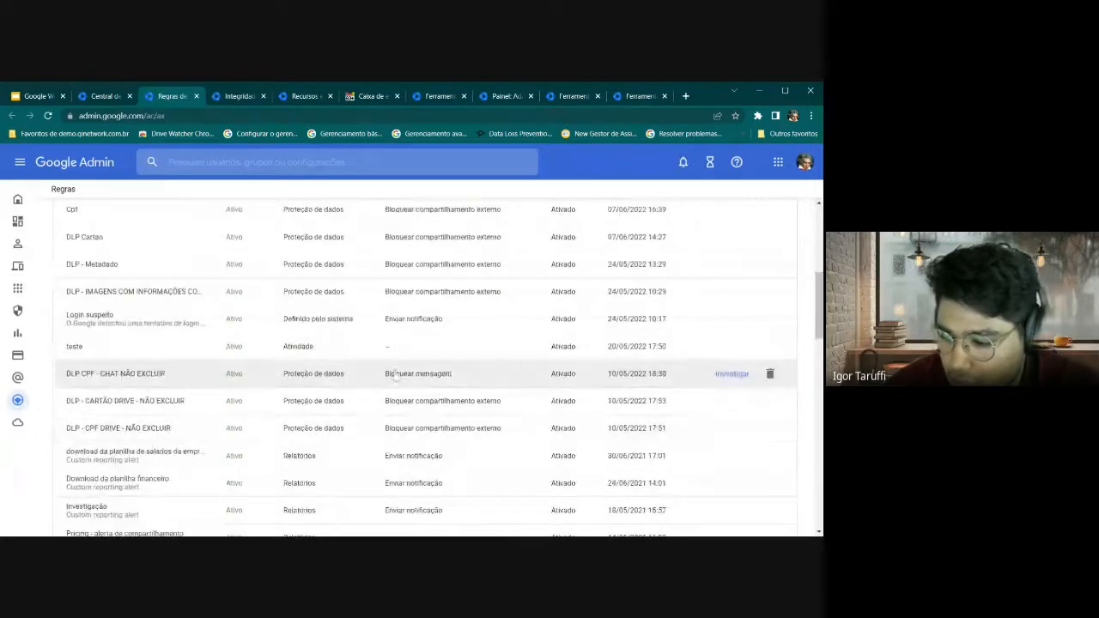
pyautogui.scroll(3, 373, 387)
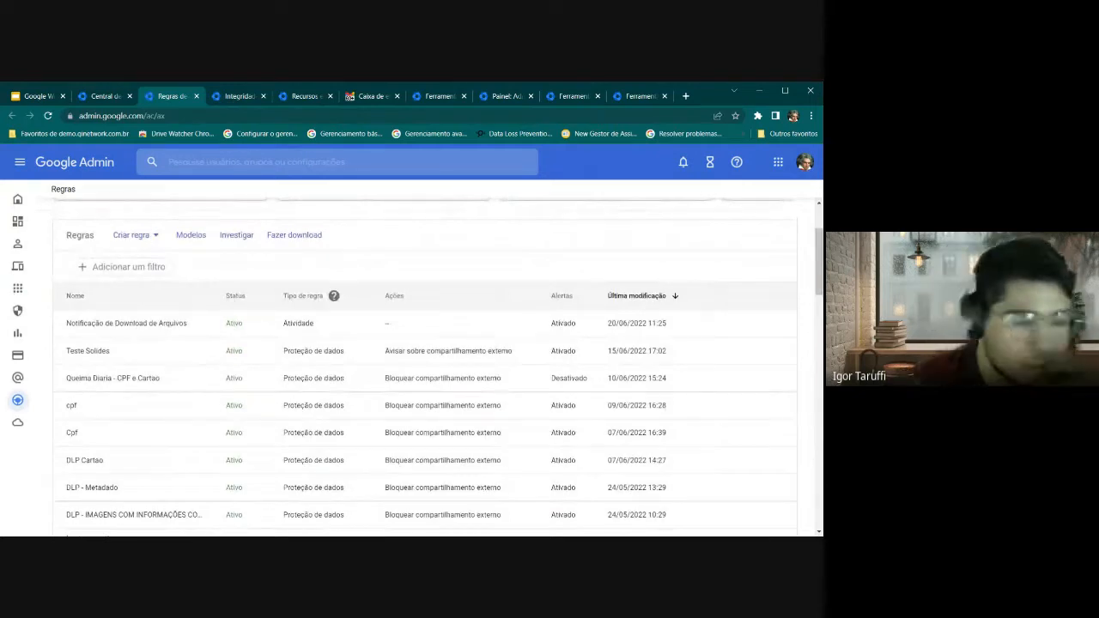
pyautogui.click(145, 238)
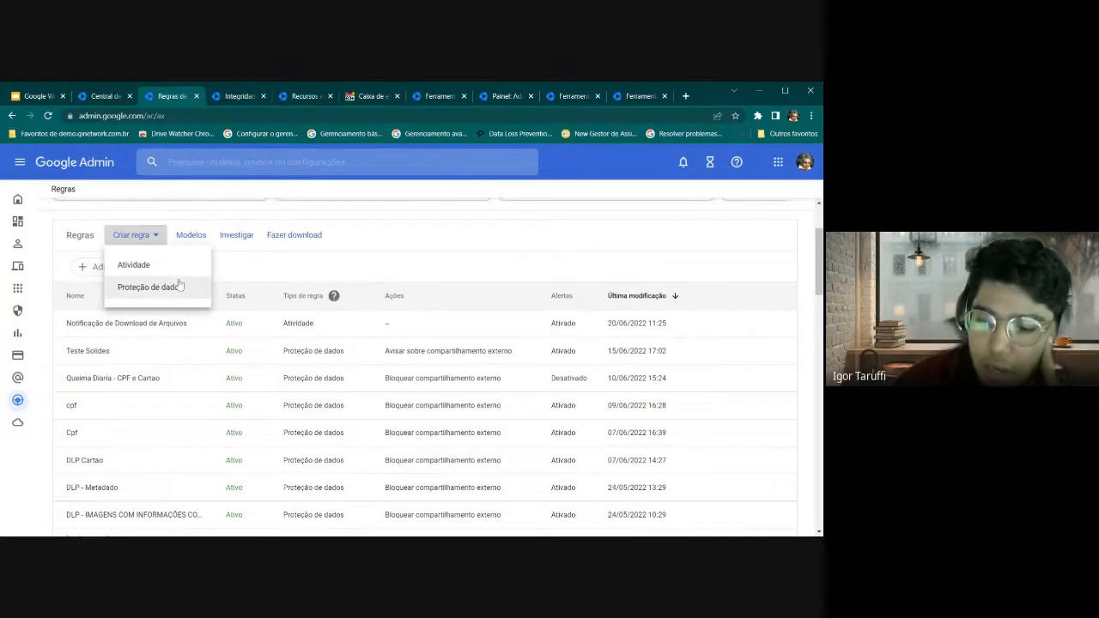
# Start a Proteção de dados rule, discard it without saving, and reopen the Criar regra choices
pyautogui.scroll(2, 203, 286)
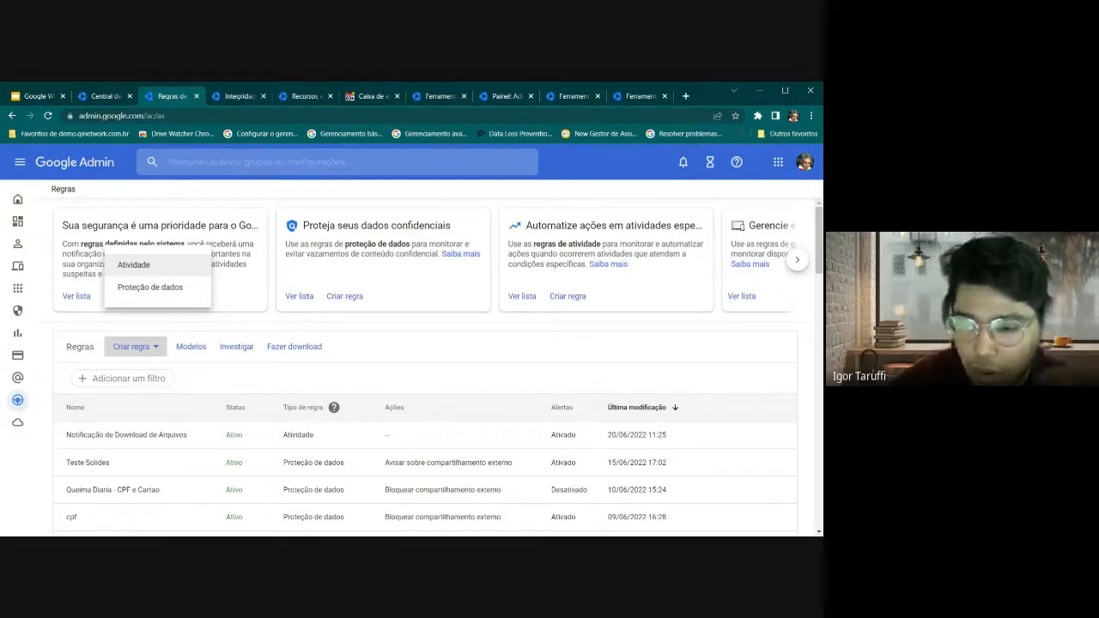
pyautogui.click(150, 287)
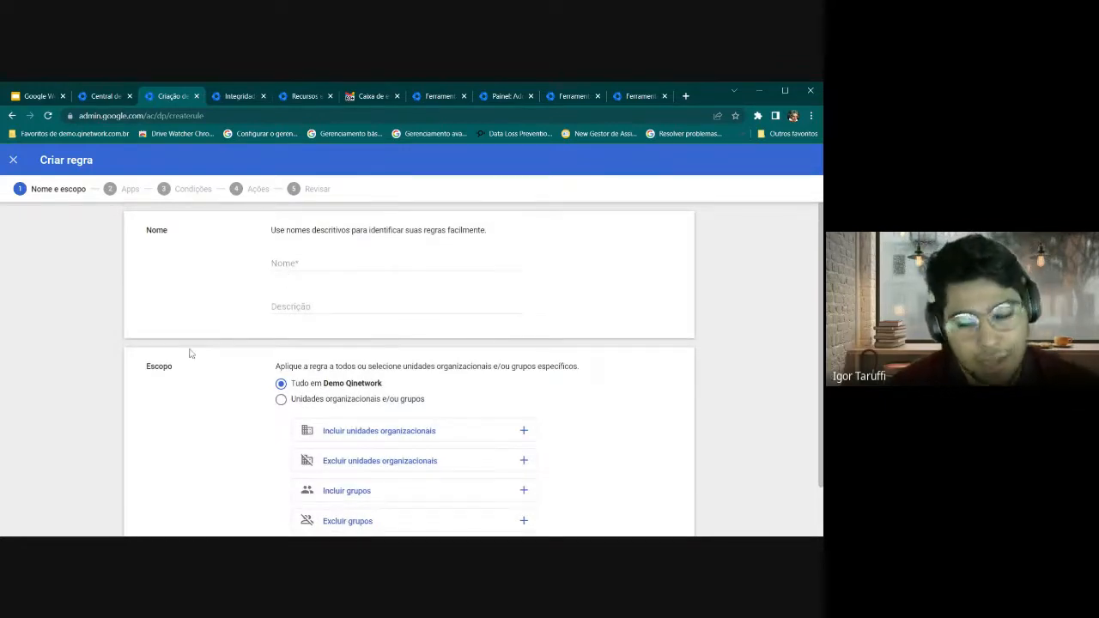
pyautogui.click(13, 161)
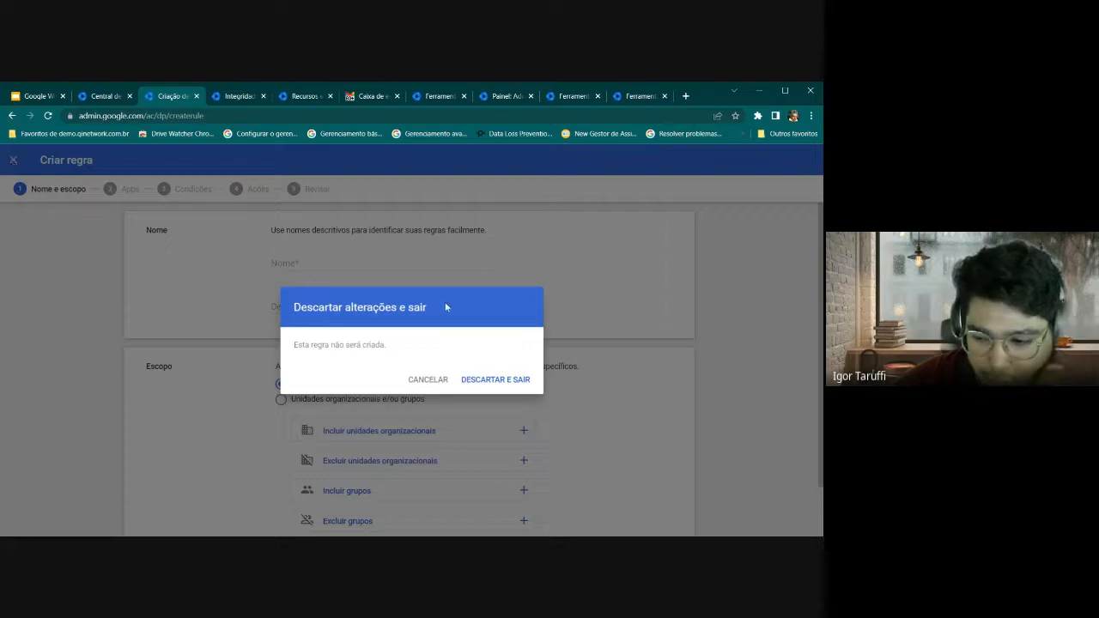
pyautogui.click(493, 381)
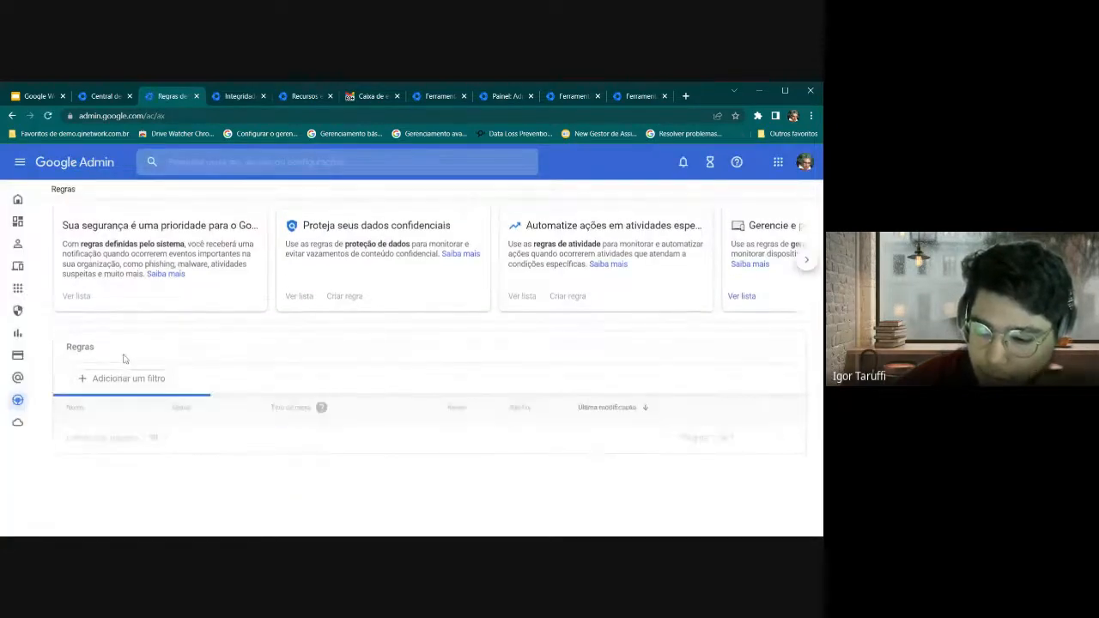
pyautogui.click(136, 347)
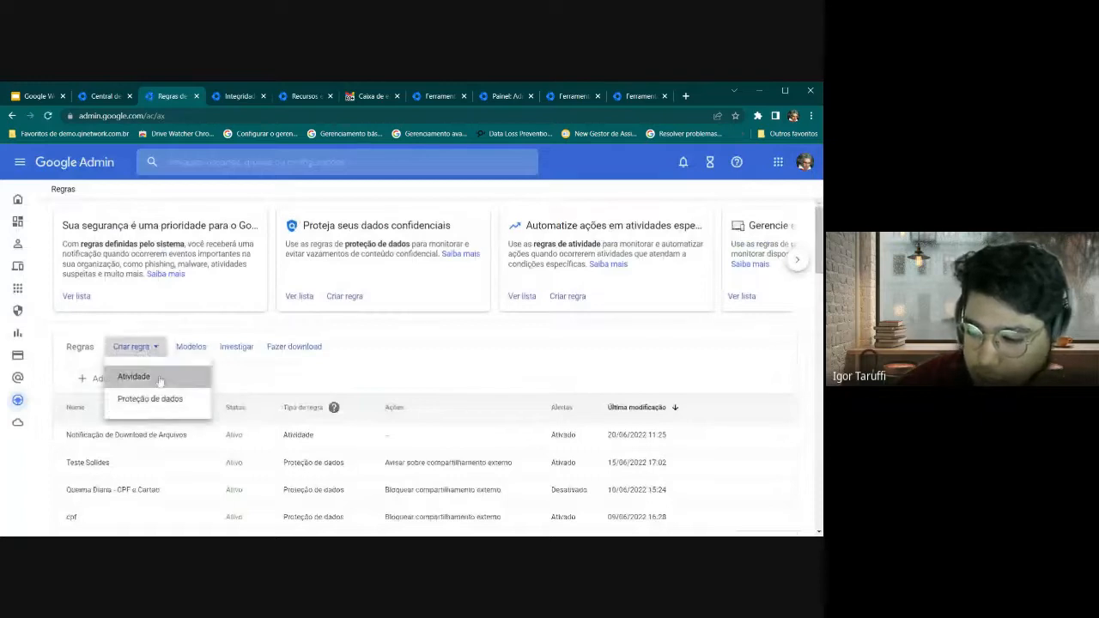
# Create an Atividade rule named 'Notificar Downloads' and continue to its conditions
pyautogui.click(134, 377)
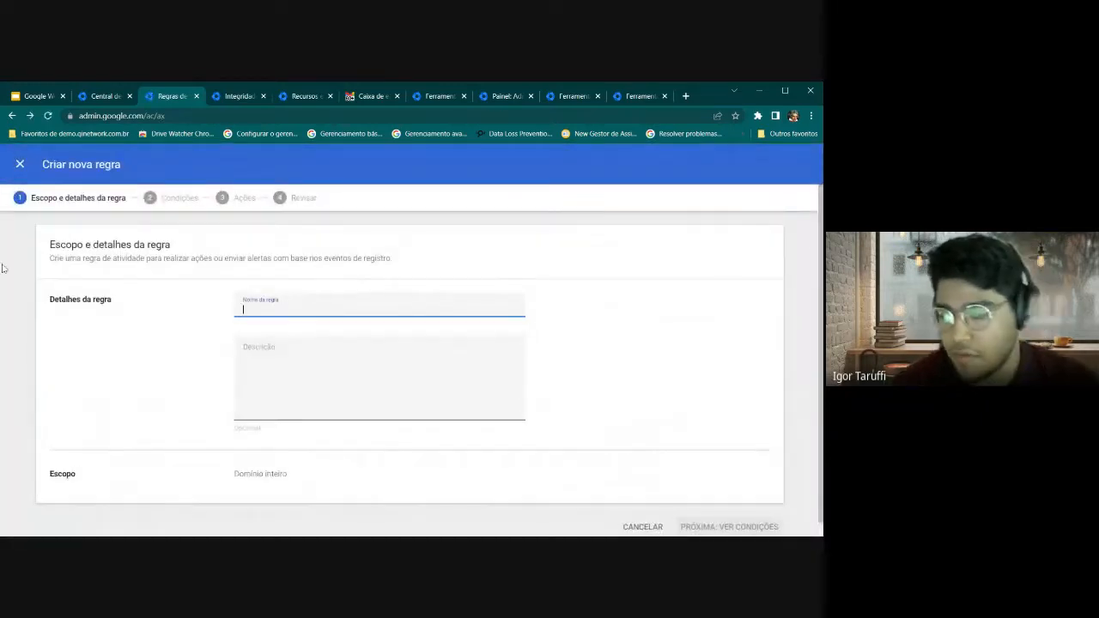
pyautogui.write('Noti')
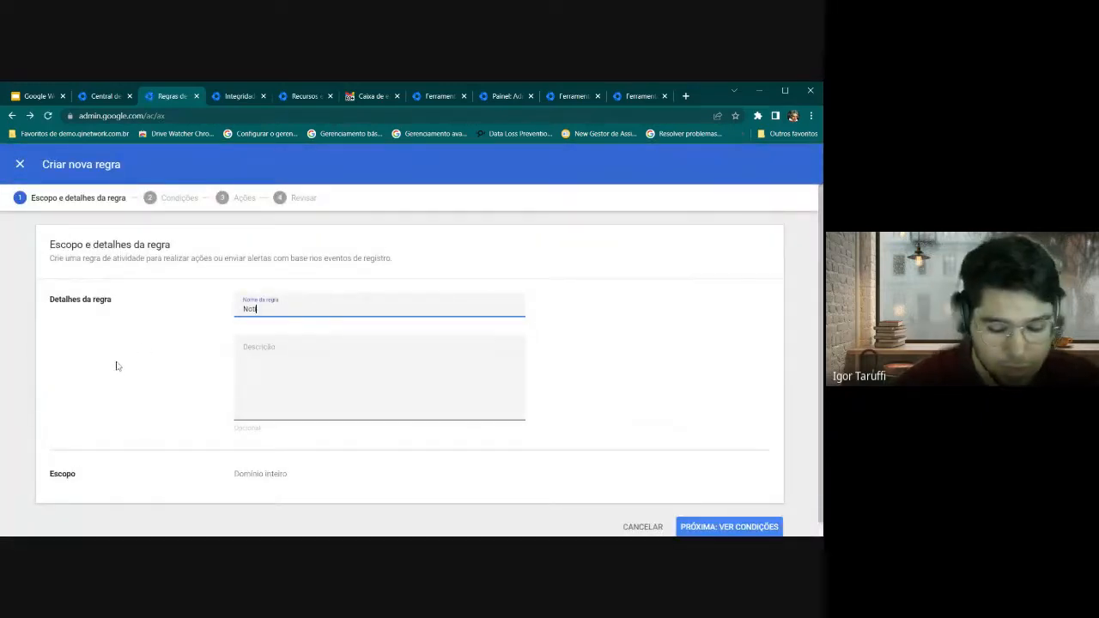
pyautogui.write('fic')
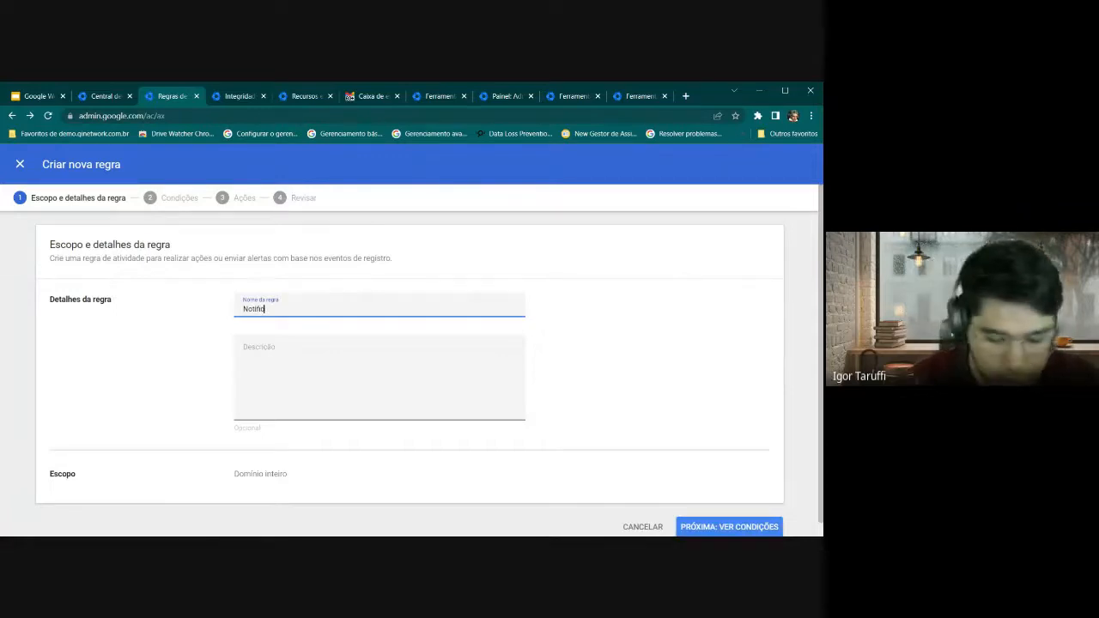
pyautogui.write('ar Down')
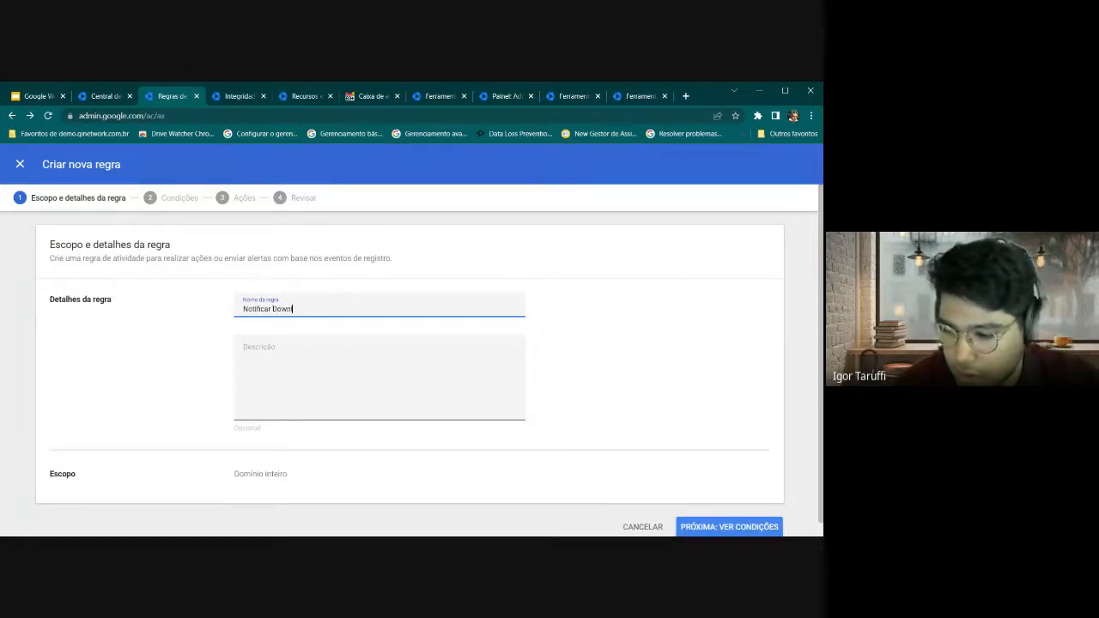
pyautogui.write('loads')
pyautogui.click(179, 373)
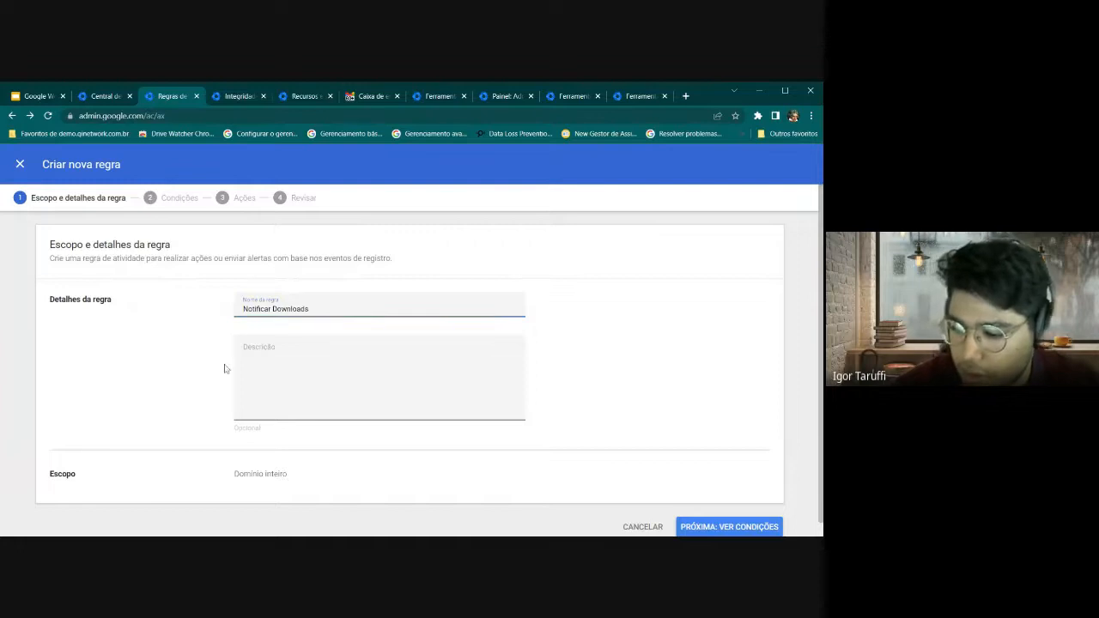
pyautogui.scroll(-1, 227, 368)
pyautogui.click(713, 521)
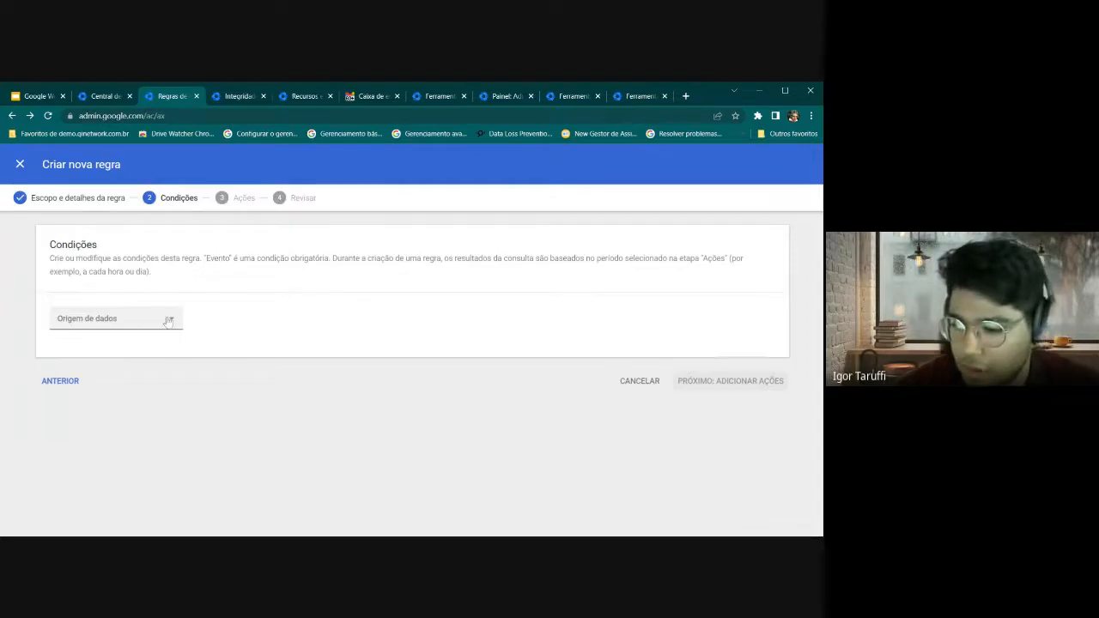
# Choose Eventos de registro do Drive as the conditions' data source
pyautogui.click(168, 319)
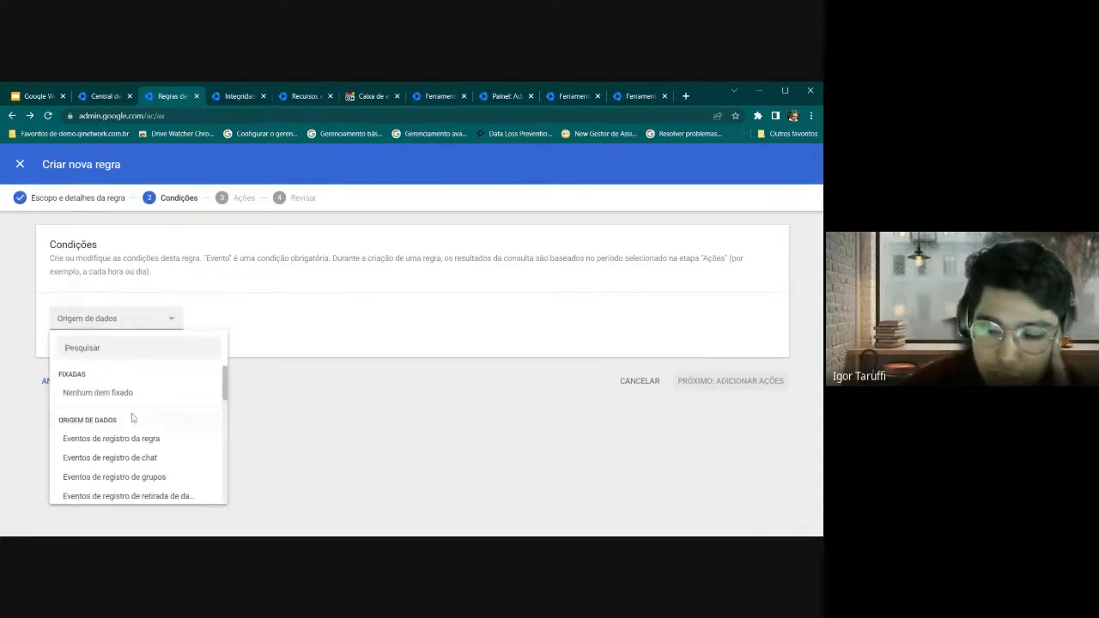
pyautogui.scroll(-1, 103, 438)
pyautogui.scroll(-2, 99, 447)
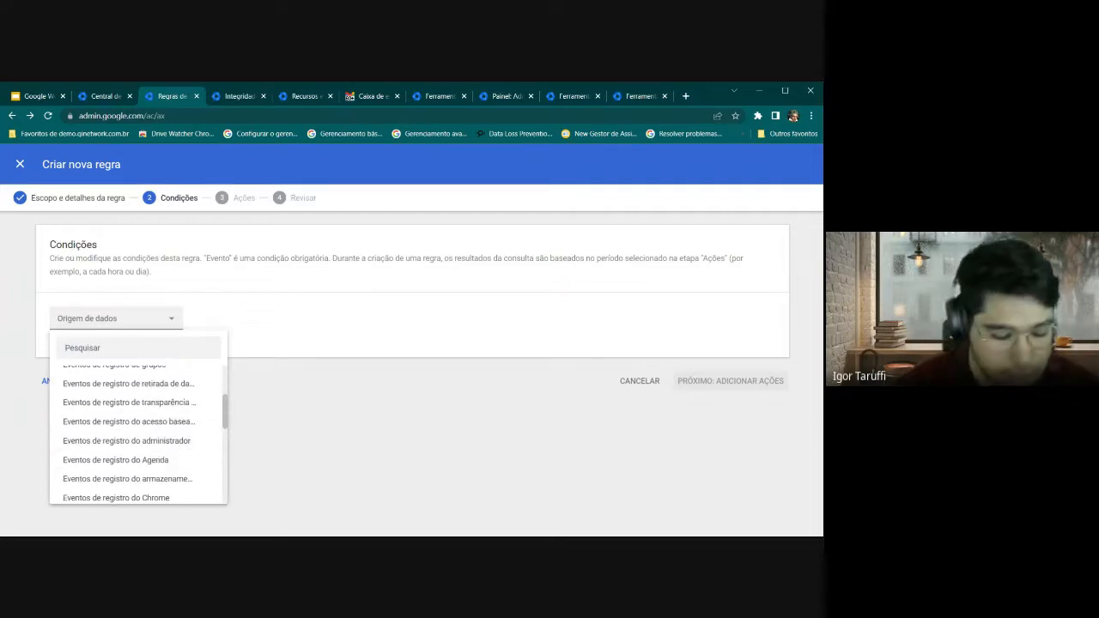
pyautogui.scroll(-2, 129, 436)
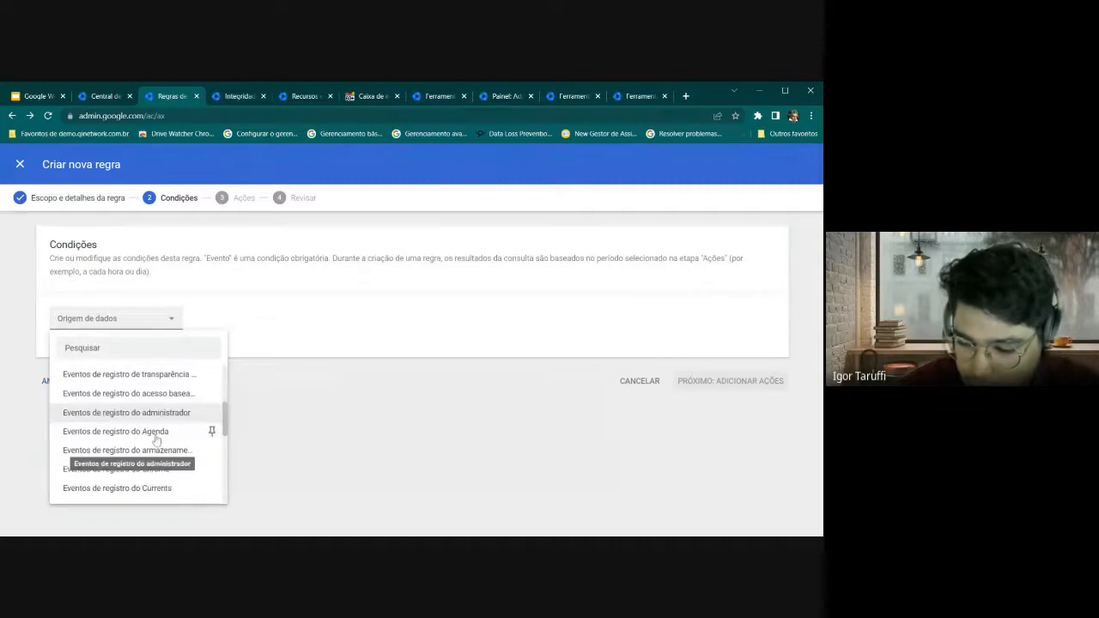
pyautogui.scroll(-2, 198, 432)
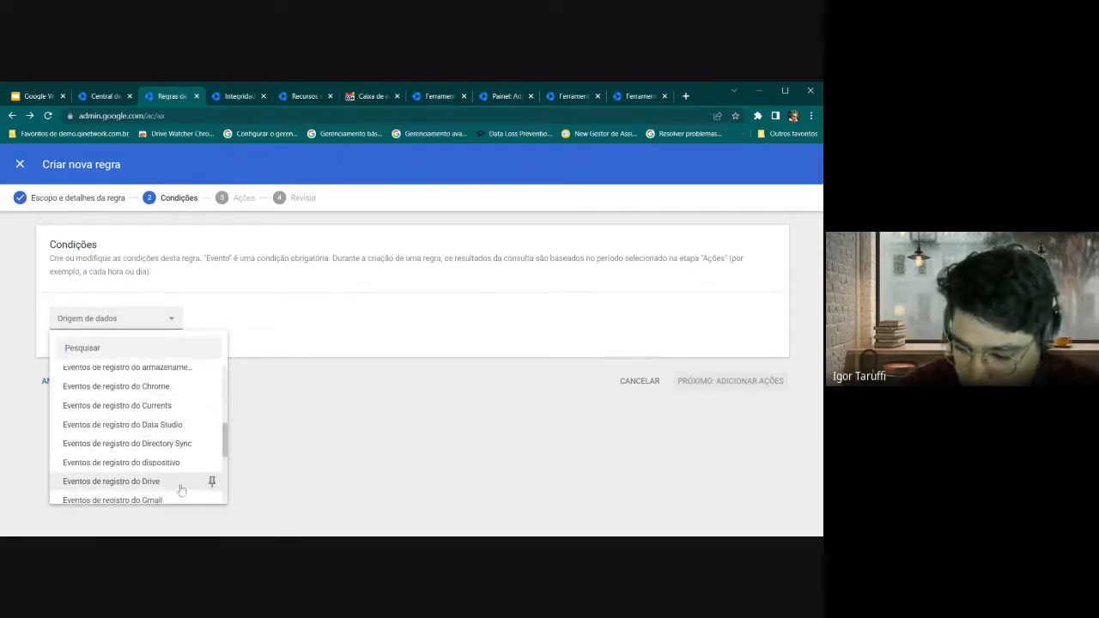
pyautogui.scroll(-2, 129, 463)
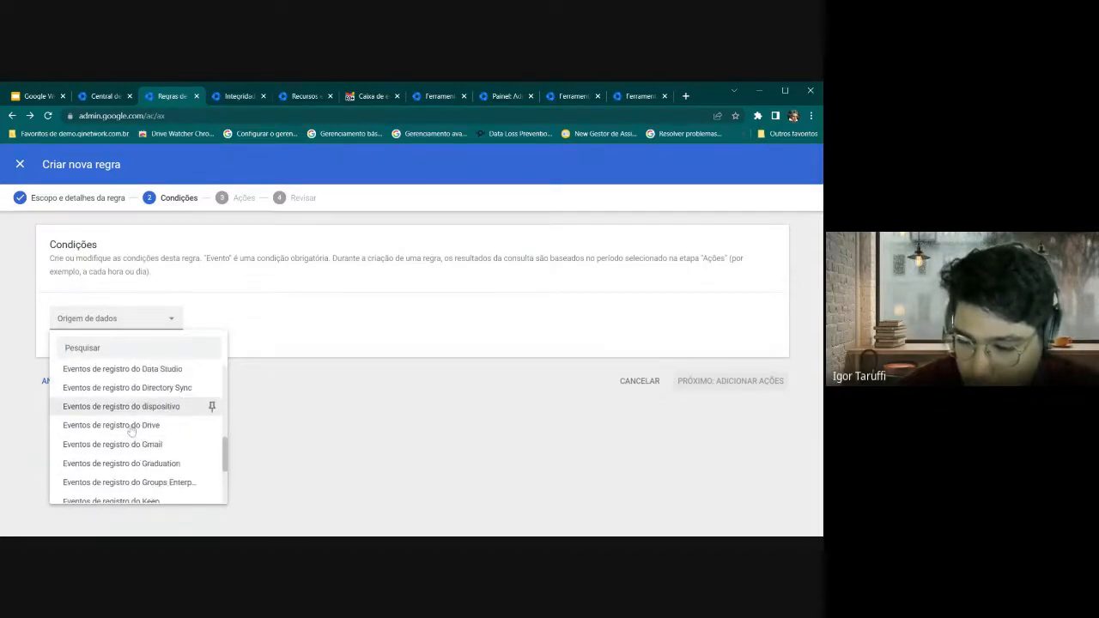
pyautogui.click(130, 431)
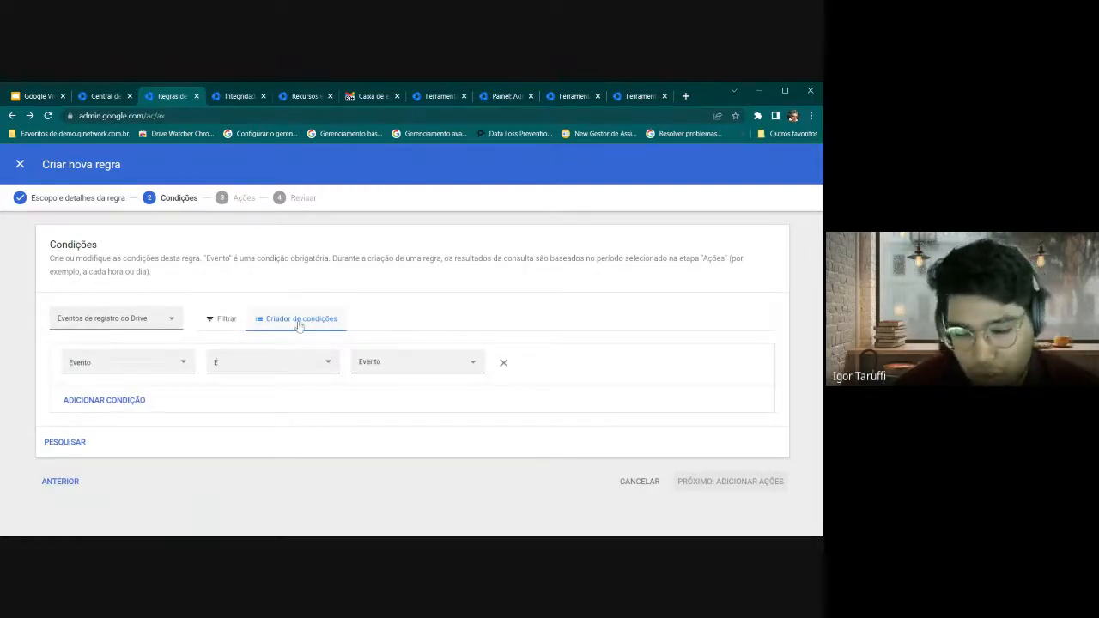
# Toggle between filter and condition views, then add three condition rows
pyautogui.click(231, 321)
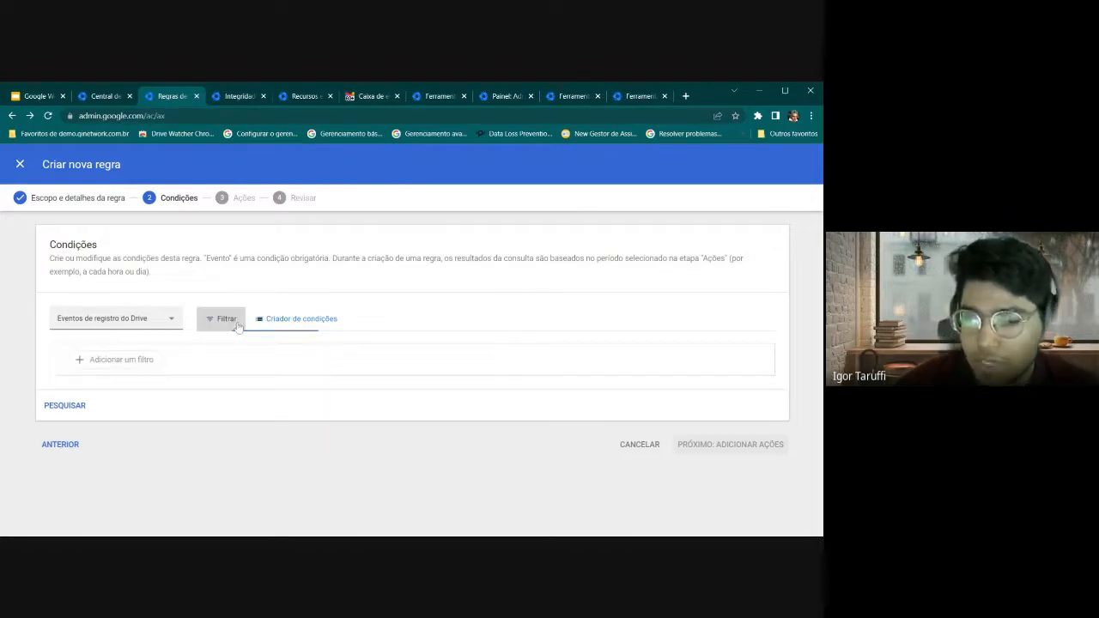
pyautogui.click(314, 334)
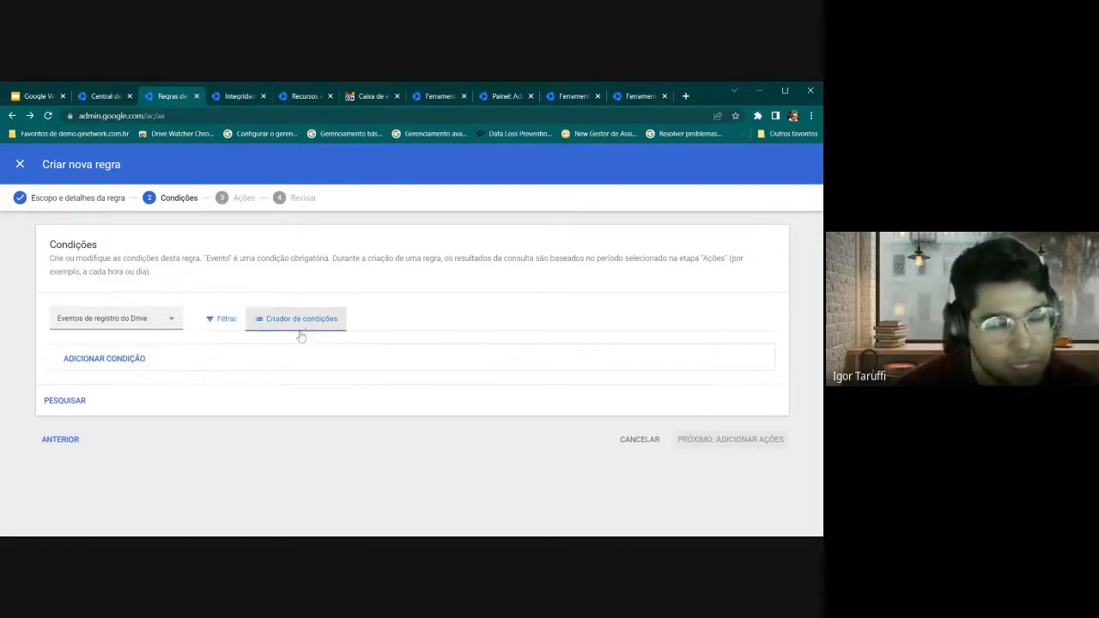
pyautogui.click(127, 361)
pyautogui.click(133, 402)
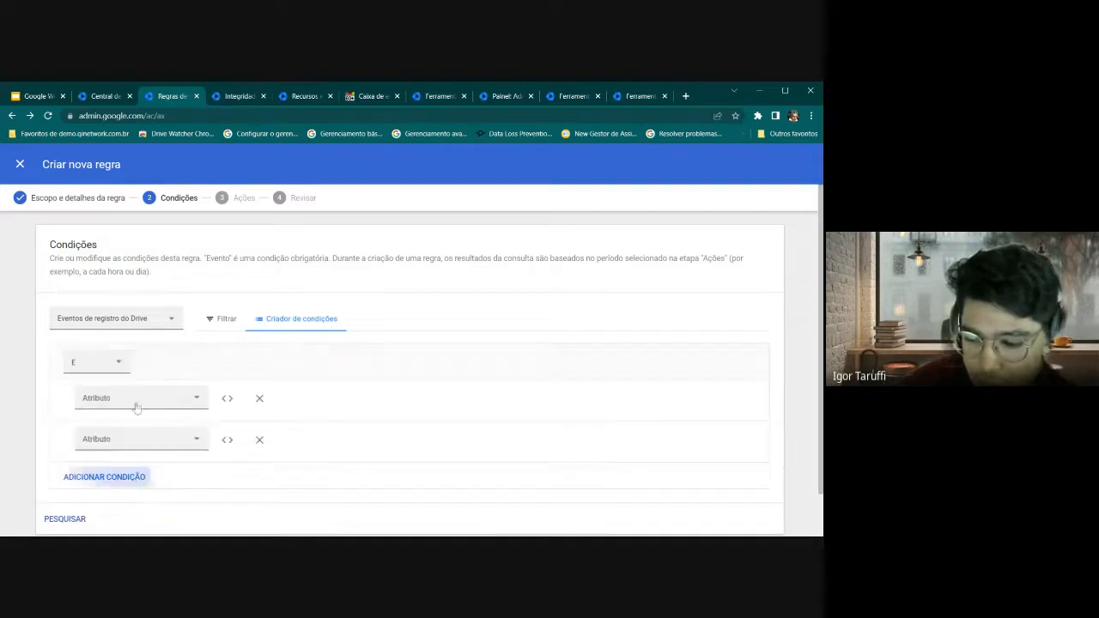
pyautogui.click(129, 479)
pyautogui.scroll(-1, 178, 374)
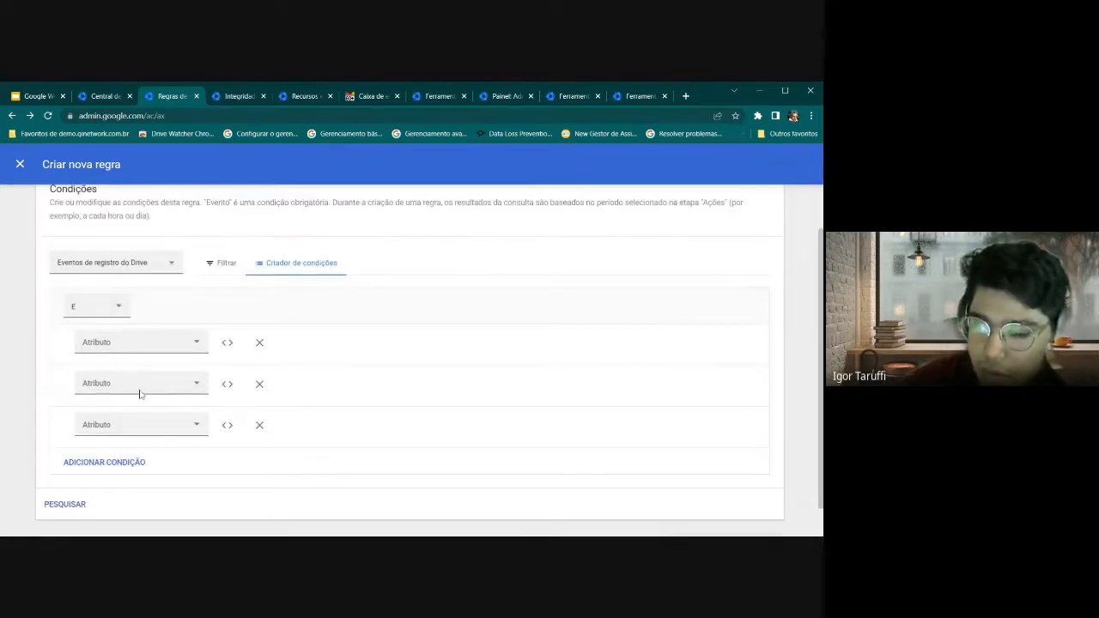
# Change the condition operator from E to OU, remove the extra rows, and switch to Filtrar
pyautogui.click(114, 311)
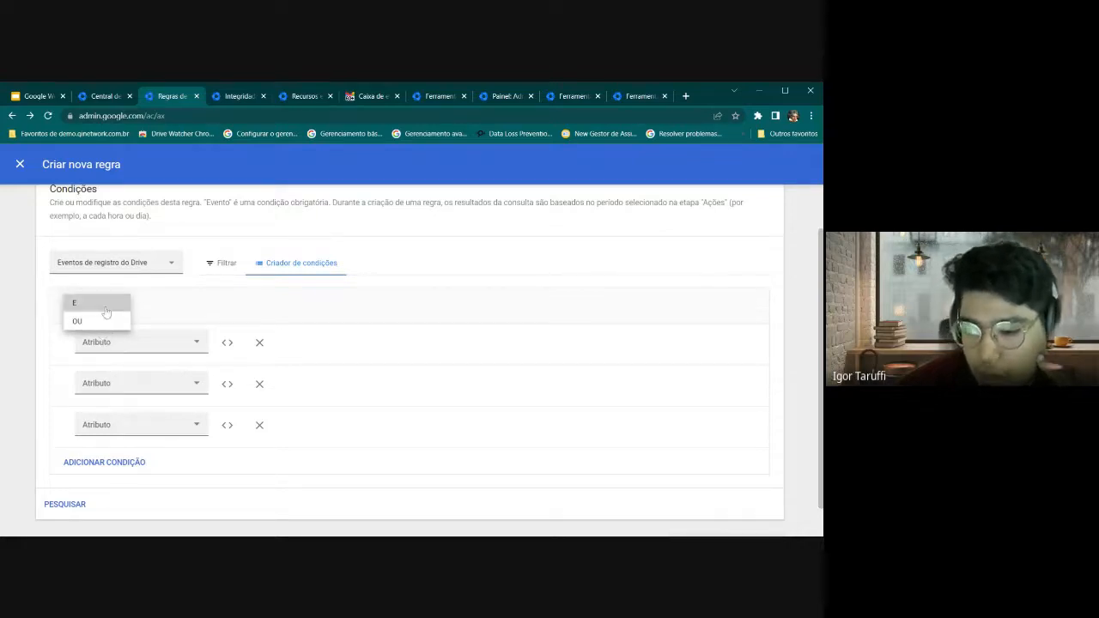
pyautogui.click(101, 304)
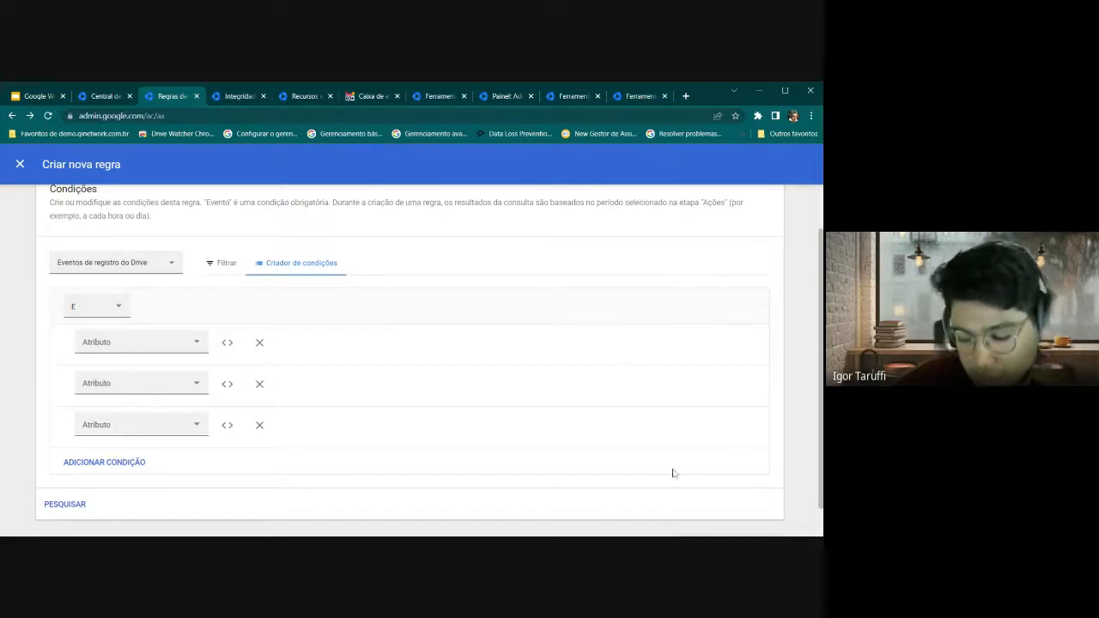
pyautogui.click(101, 307)
pyautogui.click(86, 319)
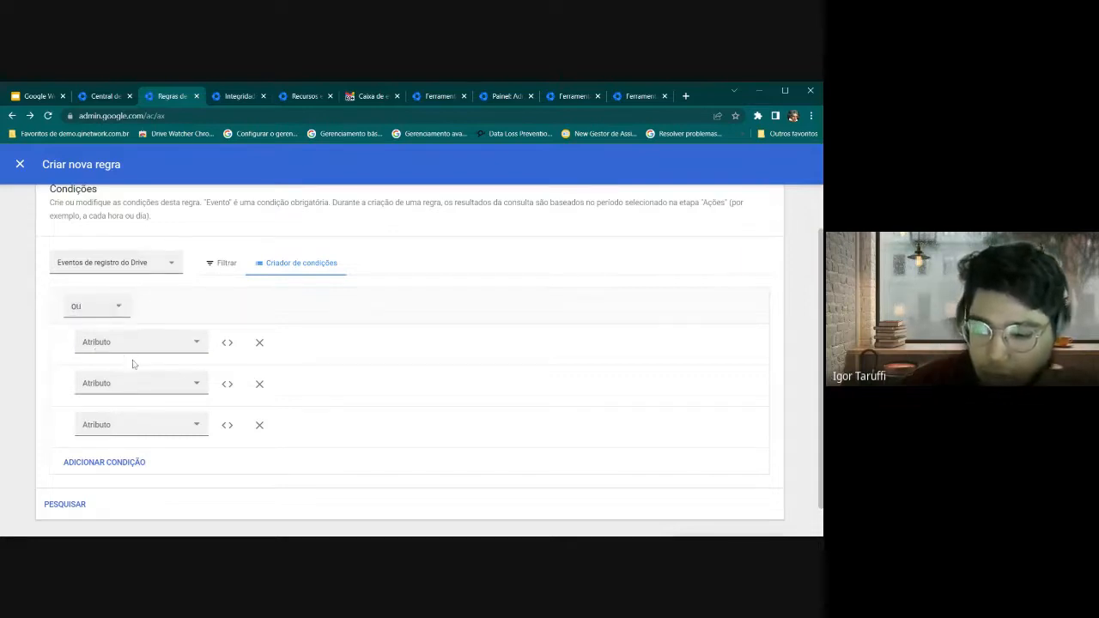
pyautogui.click(262, 425)
pyautogui.click(259, 396)
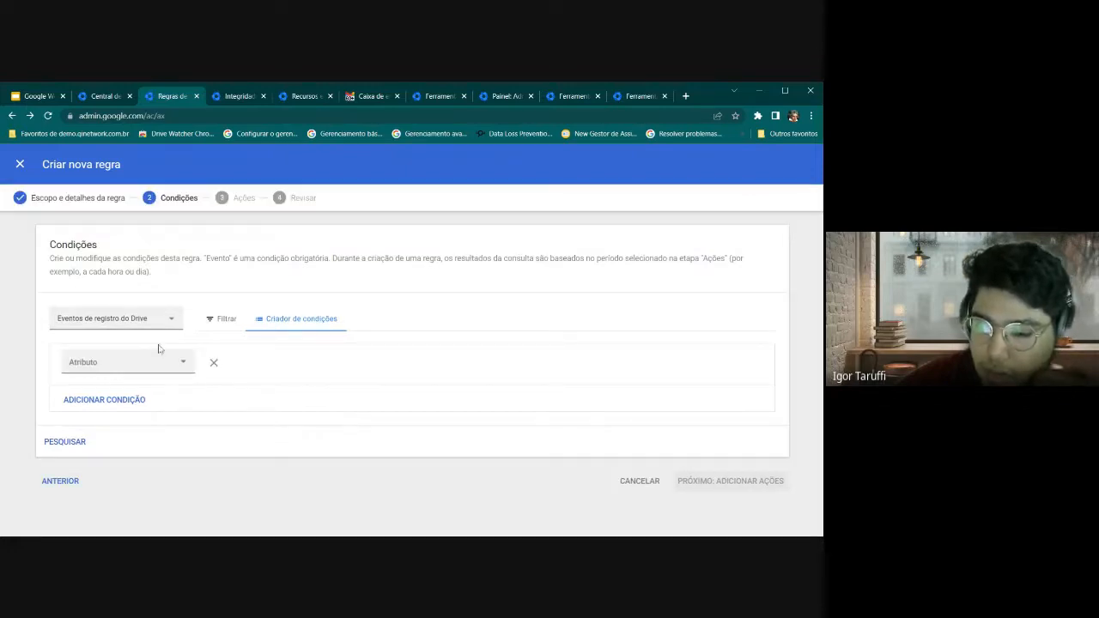
pyautogui.click(230, 323)
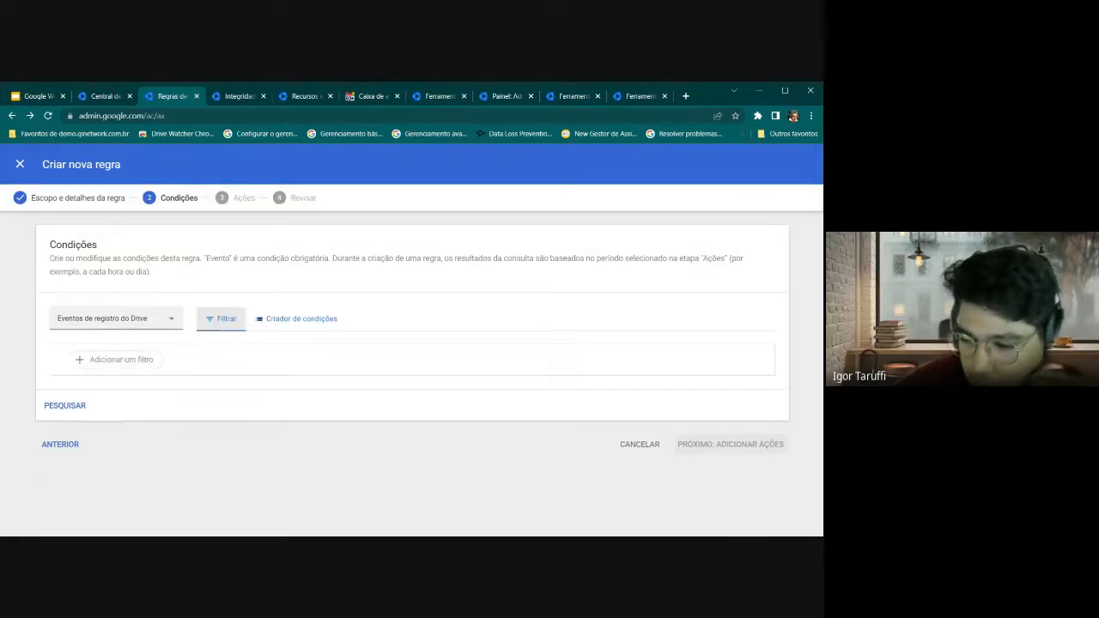
# Add a filter Evento É Fazer download
pyautogui.click(116, 359)
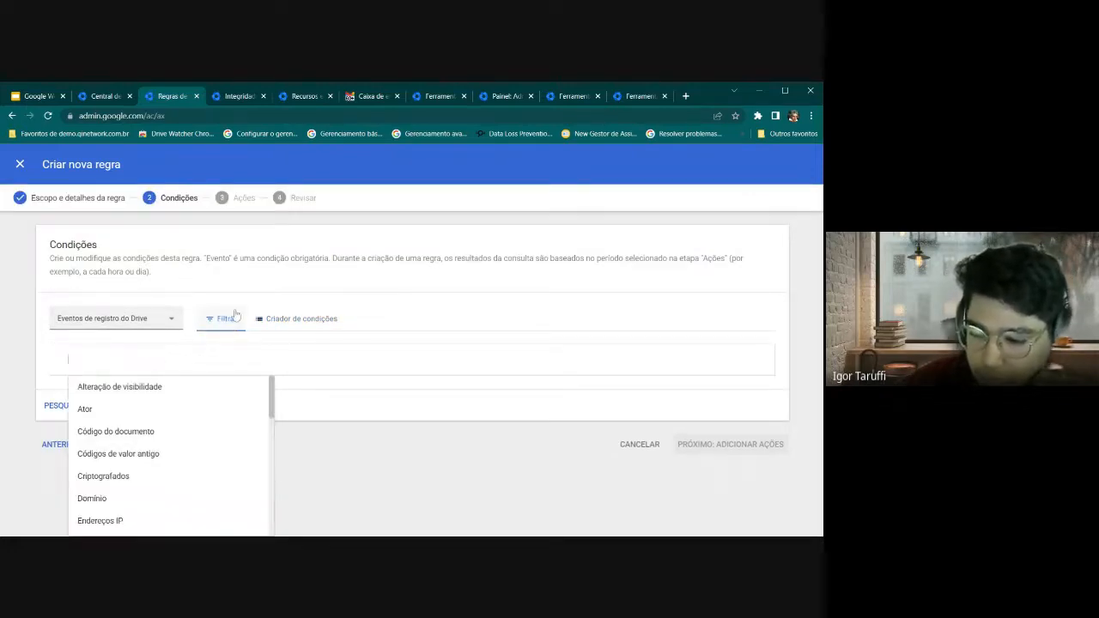
pyautogui.scroll(-1, 187, 408)
pyautogui.scroll(-1, 168, 434)
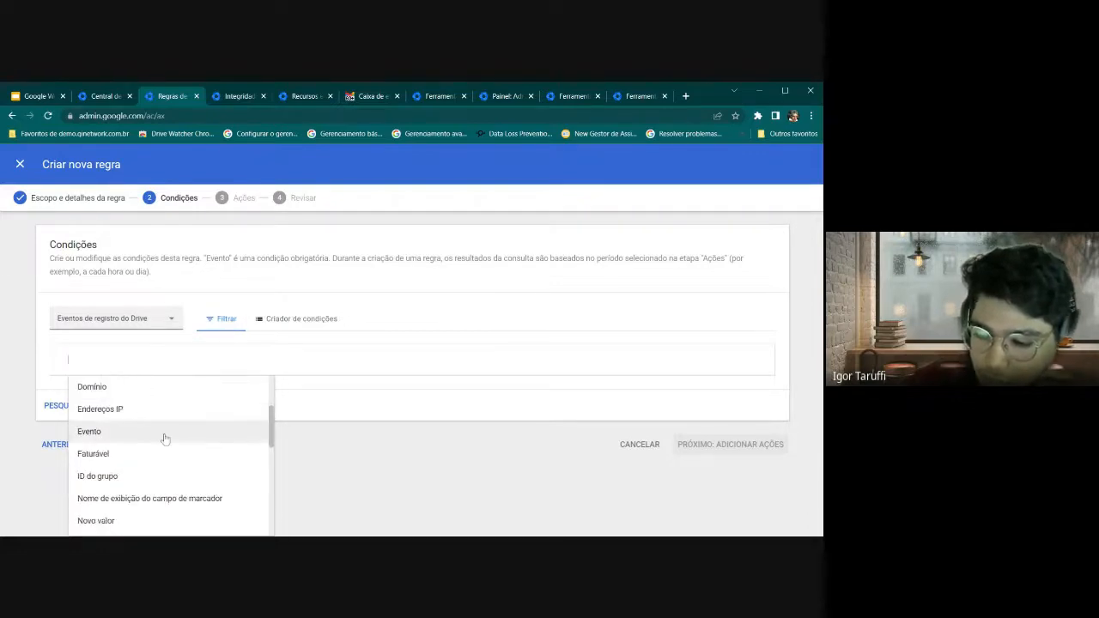
pyautogui.click(158, 436)
pyautogui.click(164, 434)
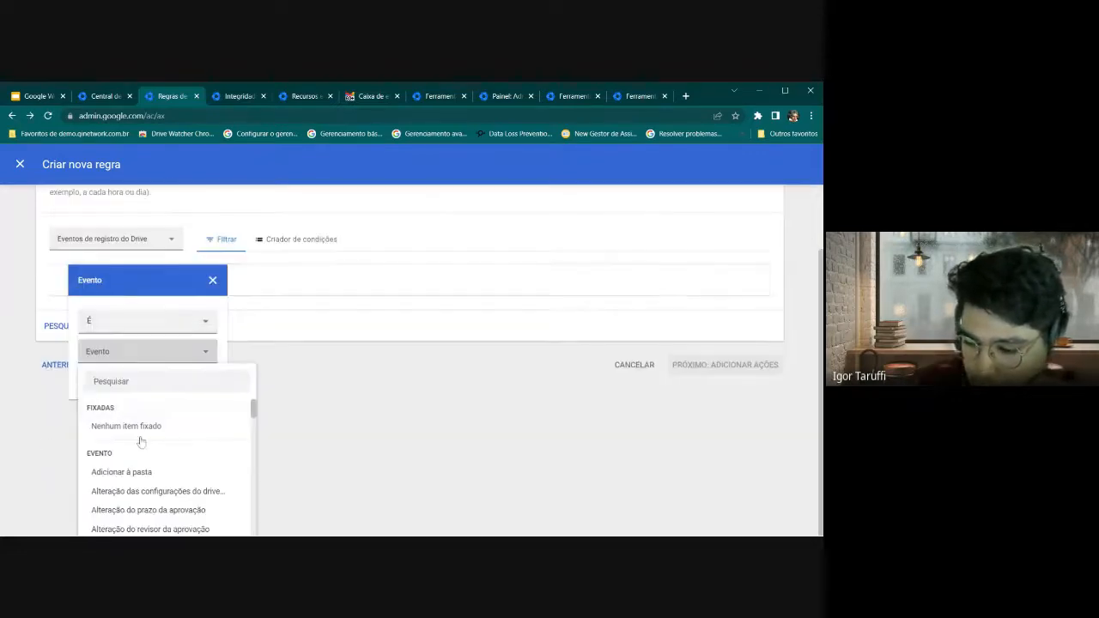
pyautogui.scroll(-1, 193, 430)
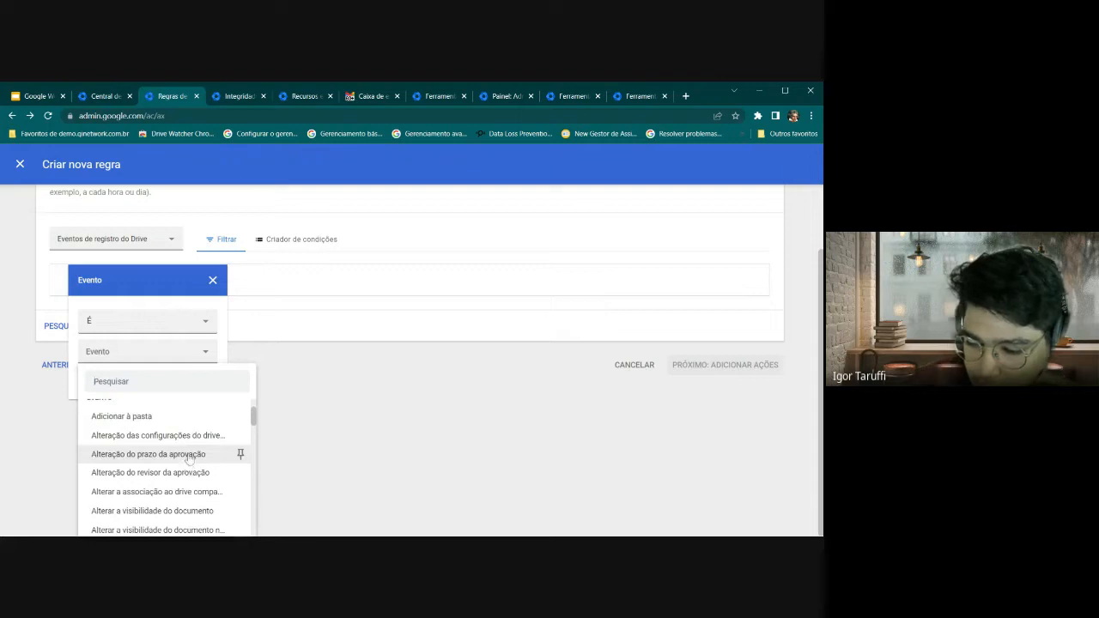
pyautogui.scroll(-3, 188, 455)
pyautogui.scroll(-4, 189, 460)
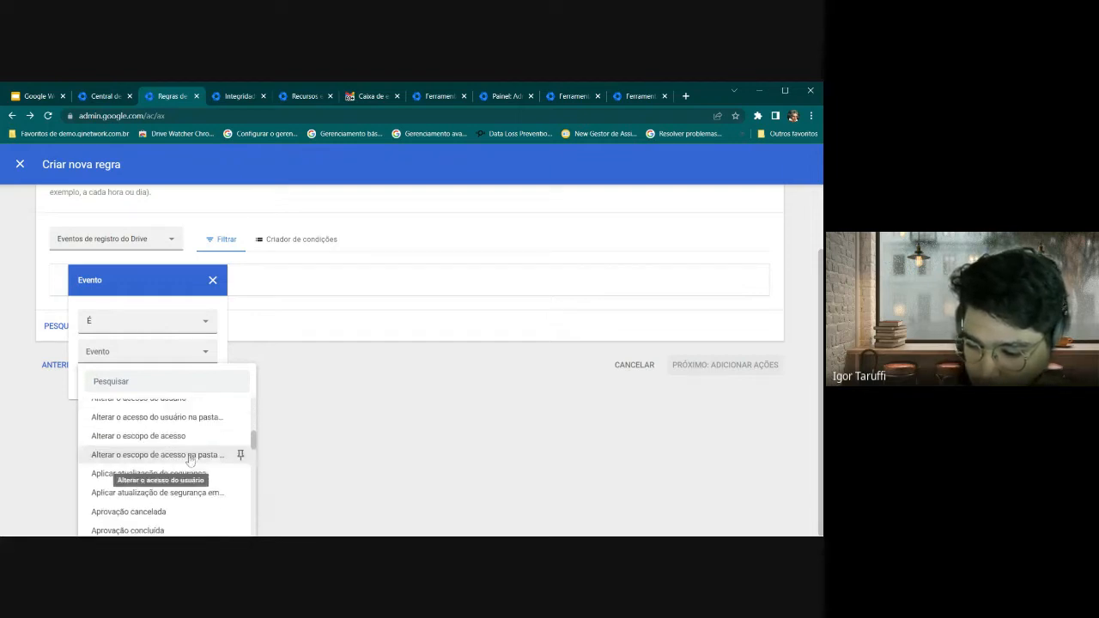
pyautogui.scroll(-7, 189, 466)
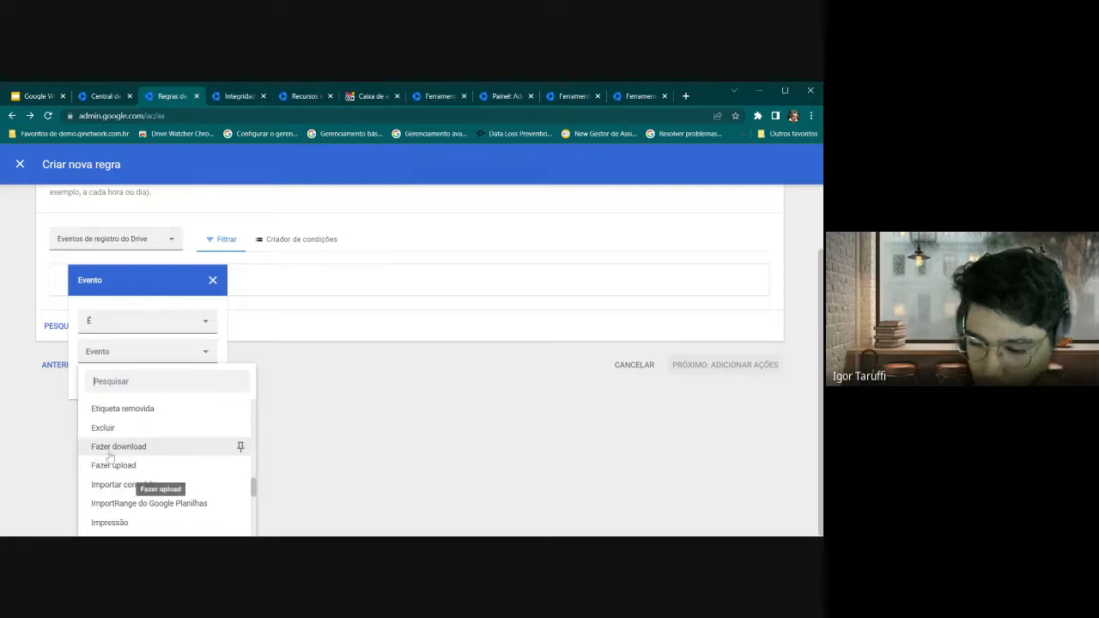
pyautogui.click(110, 453)
pyautogui.click(189, 464)
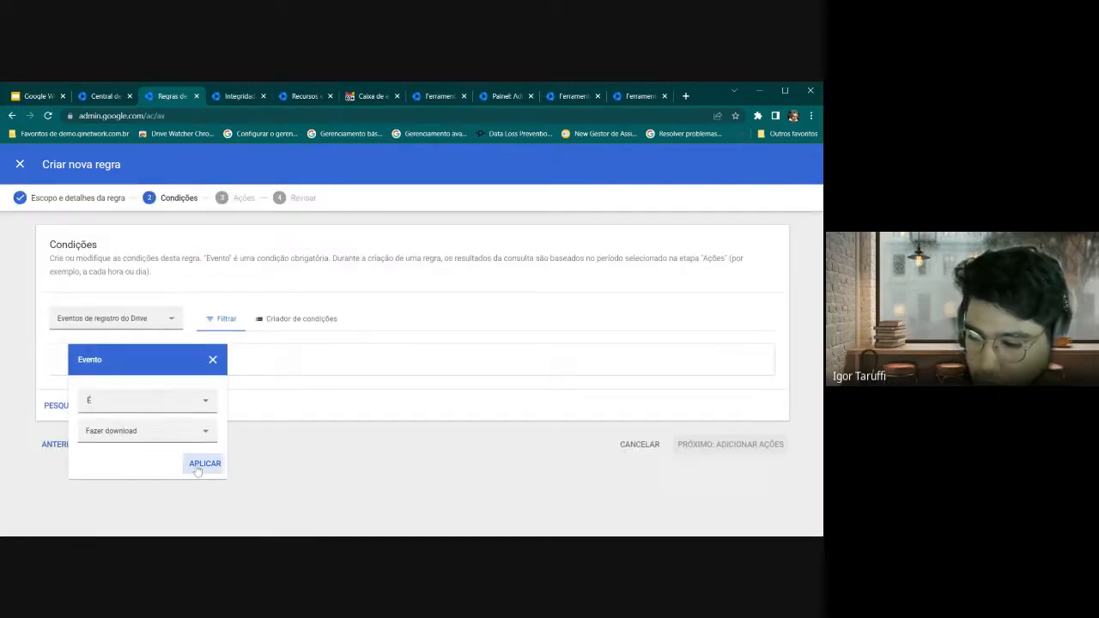
# Add a filter Visibilidade É Particular
pyautogui.click(283, 360)
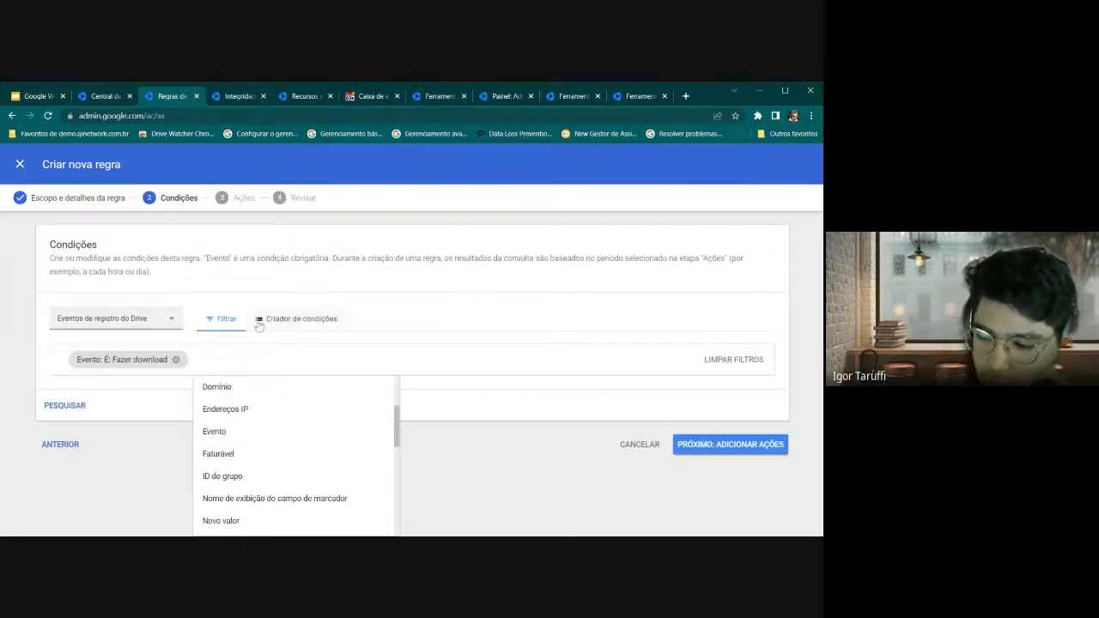
pyautogui.scroll(-3, 234, 410)
pyautogui.scroll(-1, 253, 447)
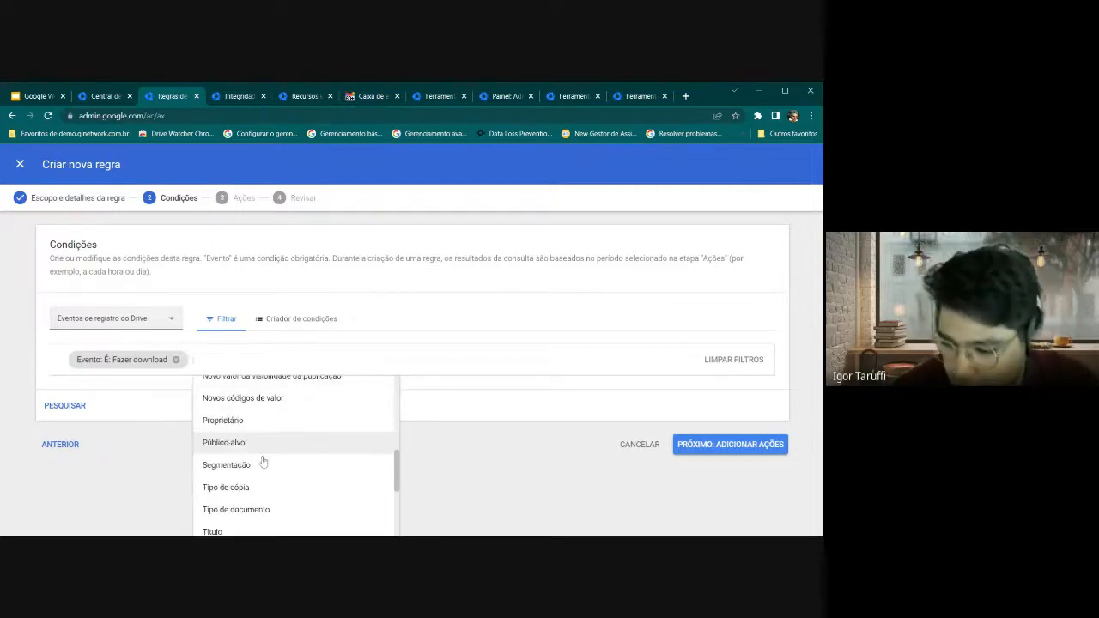
pyautogui.scroll(-3, 283, 476)
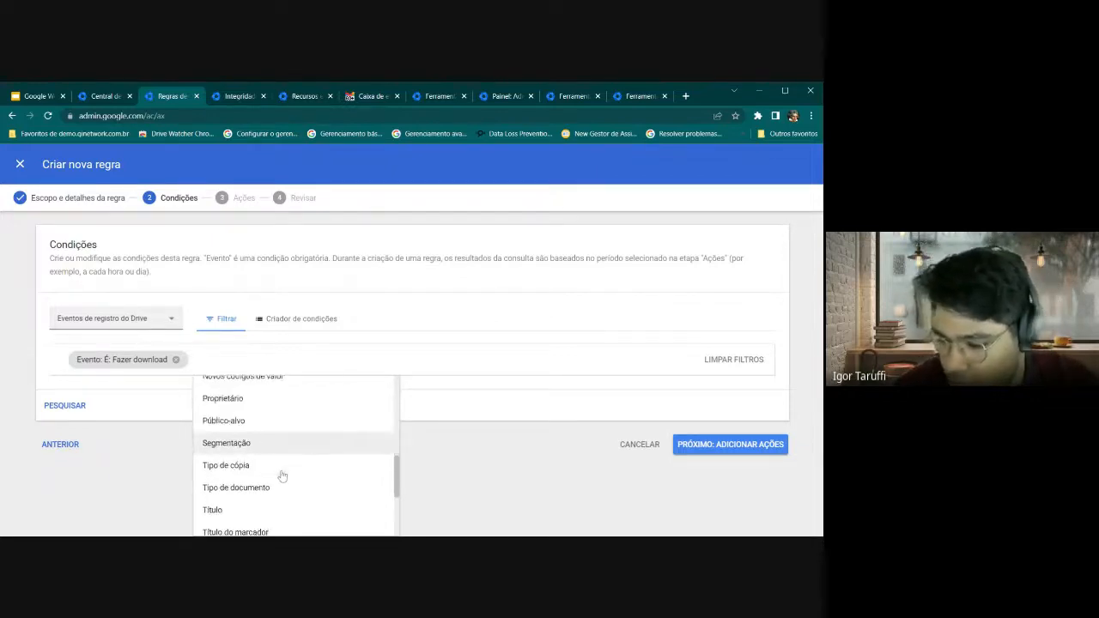
pyautogui.scroll(-1, 258, 468)
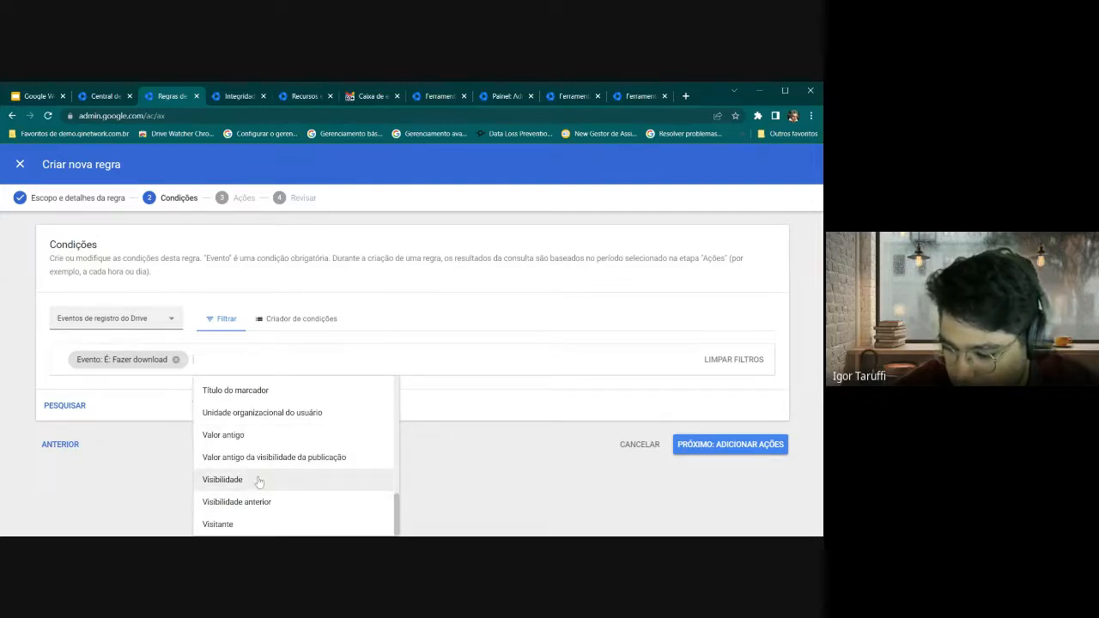
pyautogui.click(258, 481)
pyautogui.click(272, 442)
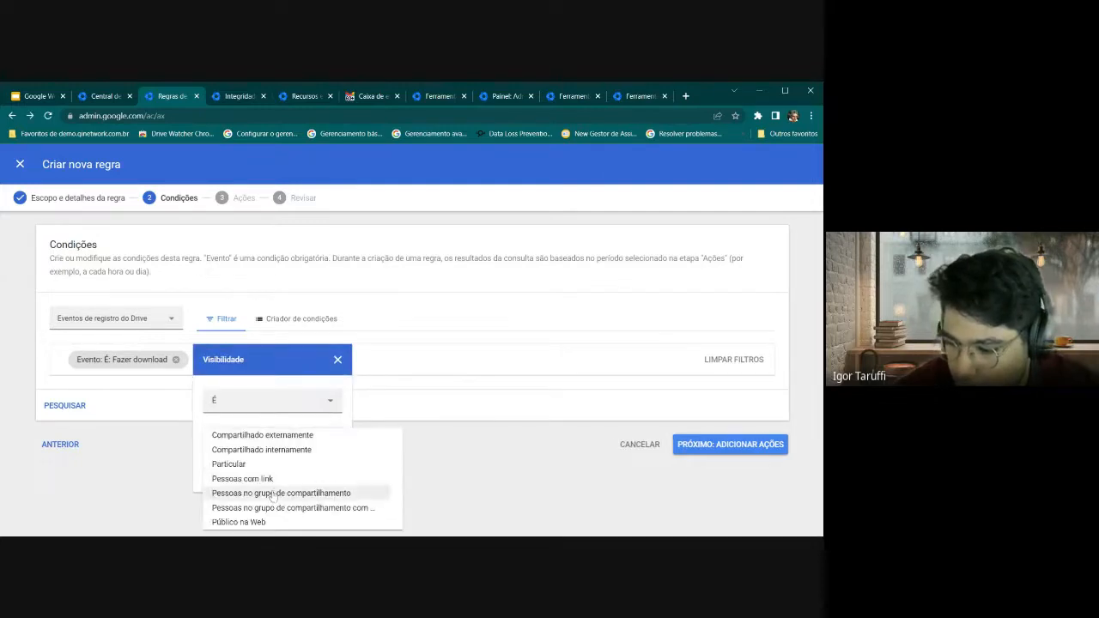
pyautogui.click(275, 465)
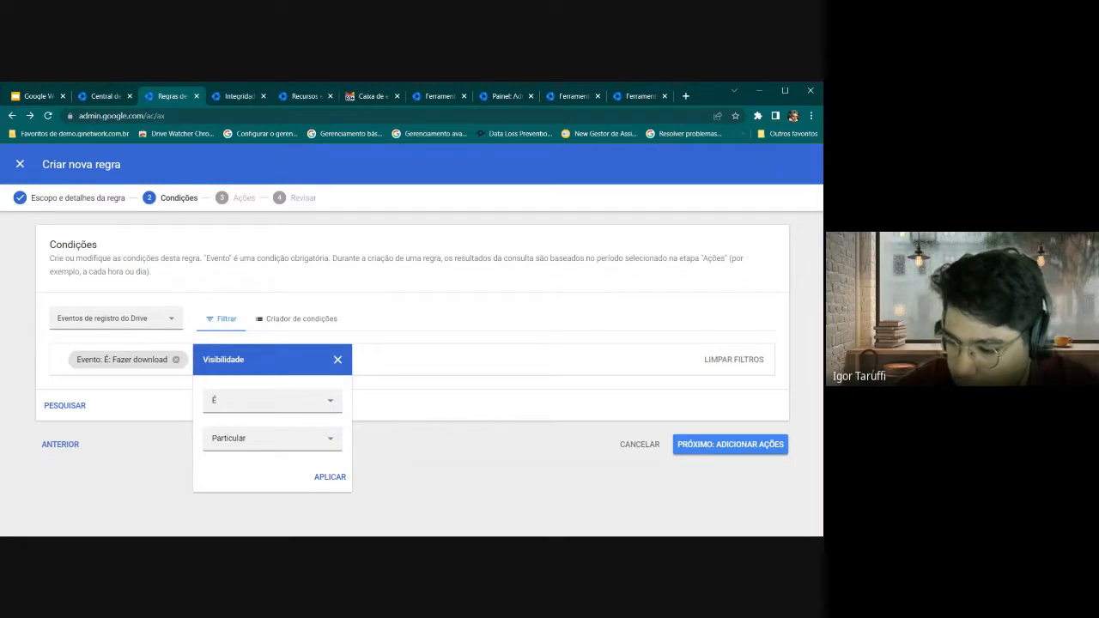
pyautogui.click(328, 477)
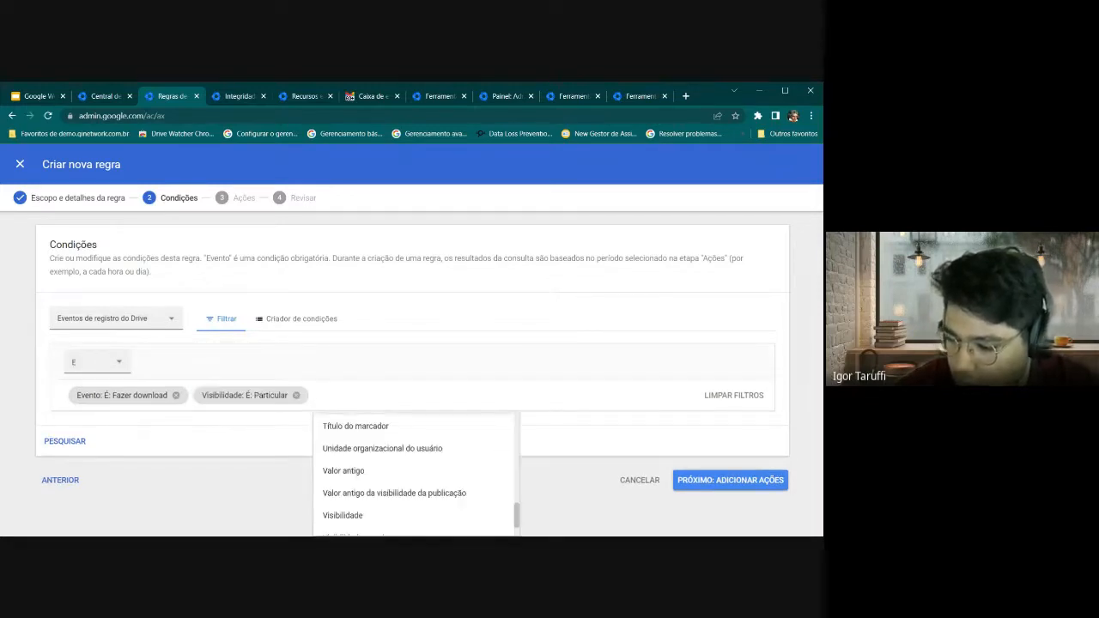
# Discard a started Público-alvo filter and choose Unidade organizacional do usuário instead
pyautogui.scroll(-1, 341, 485)
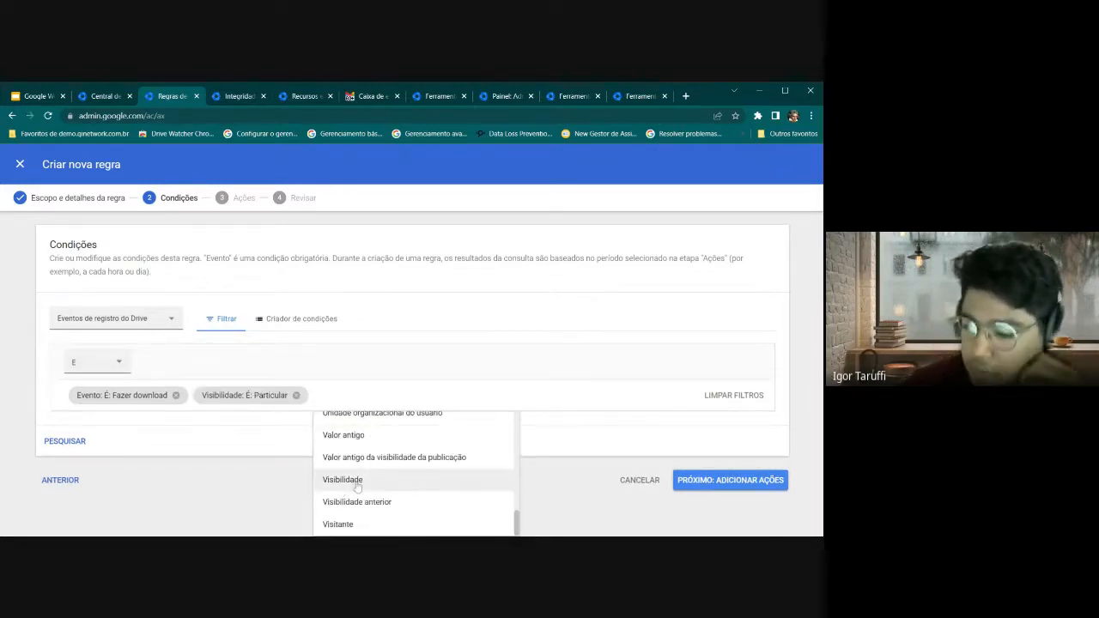
pyautogui.scroll(8, 356, 488)
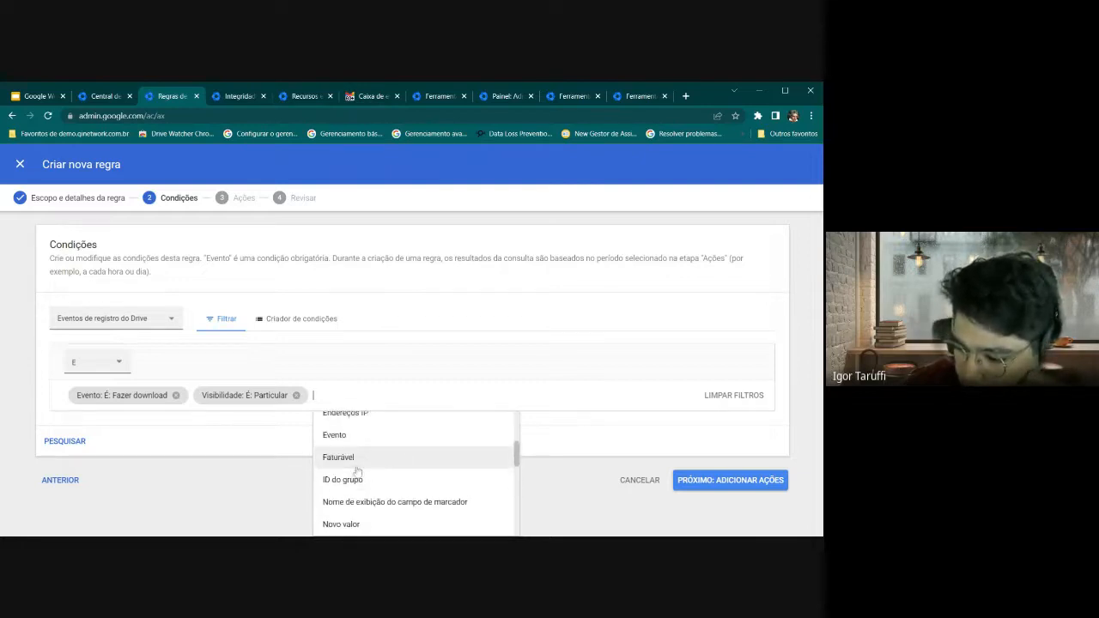
pyautogui.scroll(4, 357, 472)
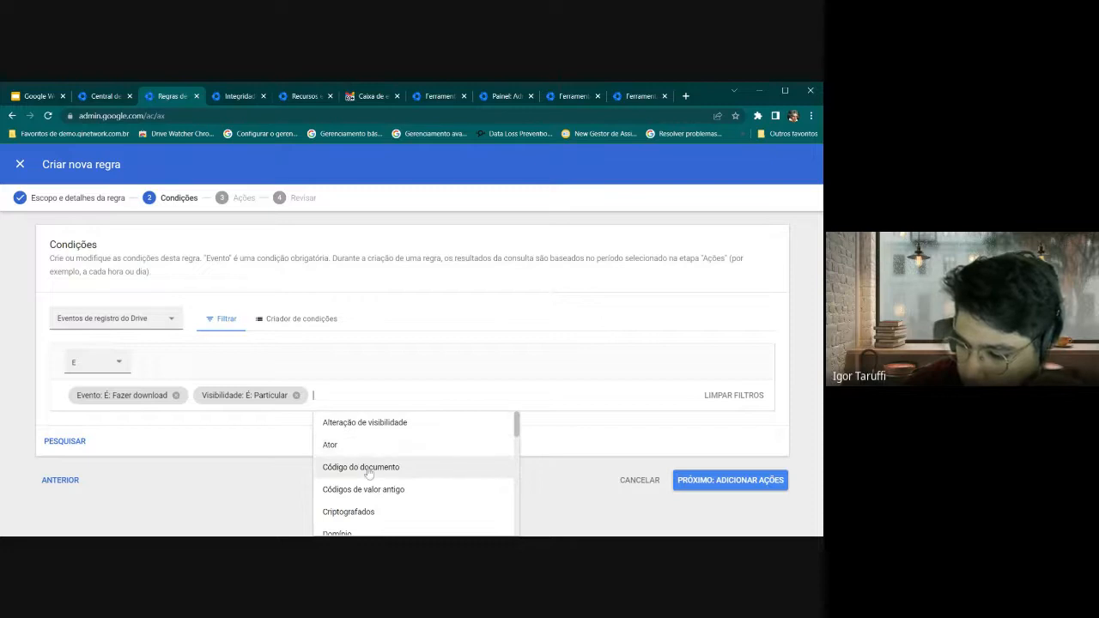
pyautogui.scroll(-3, 370, 472)
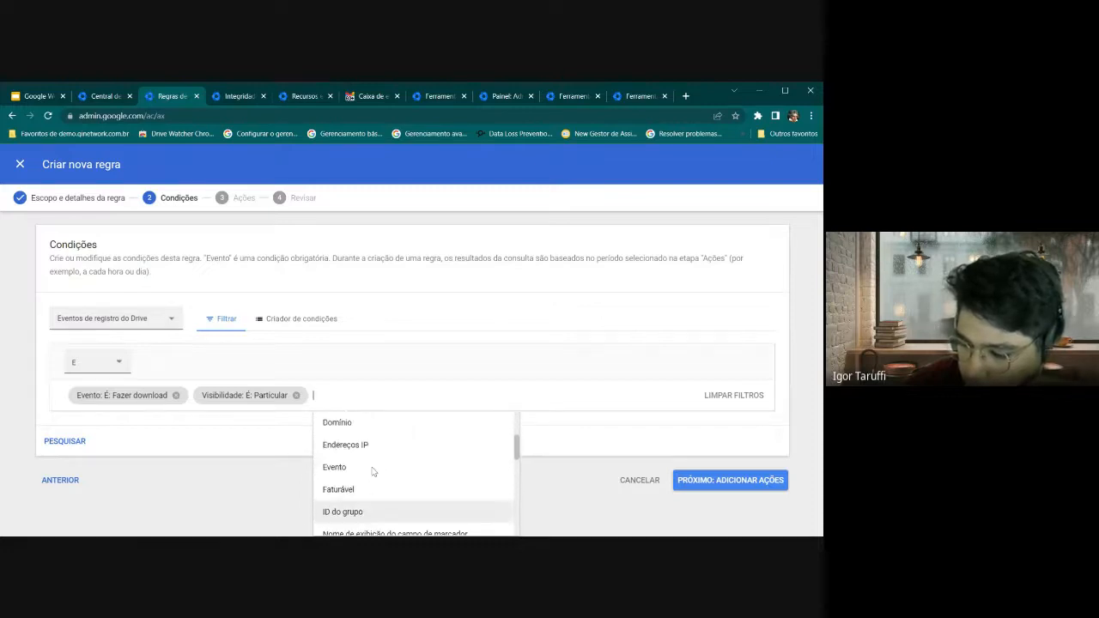
pyautogui.scroll(-1, 375, 474)
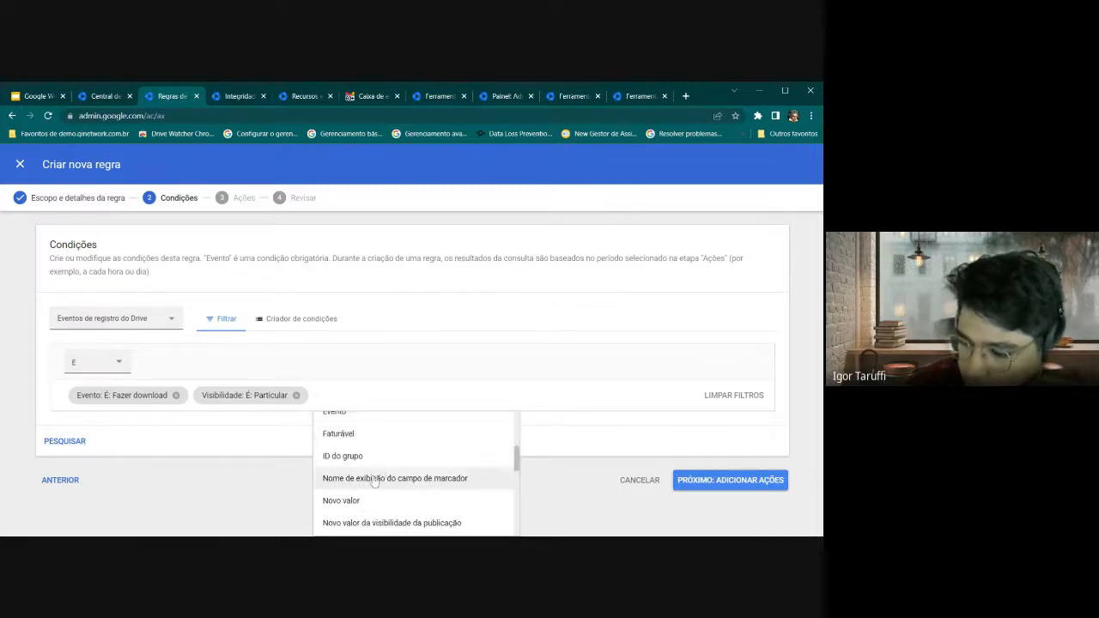
pyautogui.scroll(-2, 375, 479)
pyautogui.scroll(-2, 364, 464)
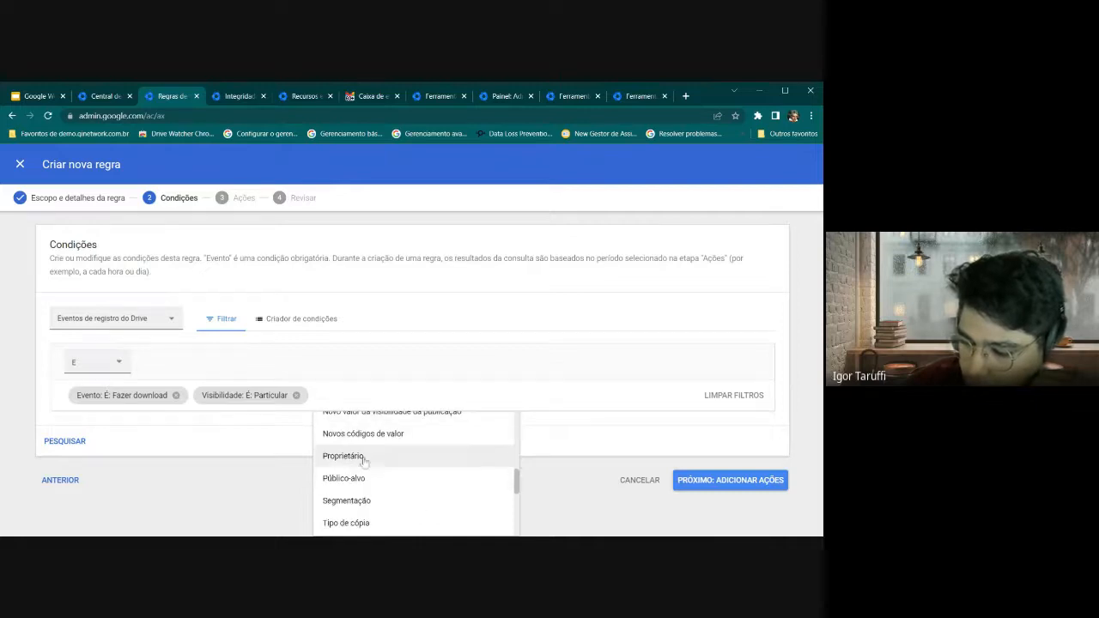
pyautogui.scroll(-1, 374, 487)
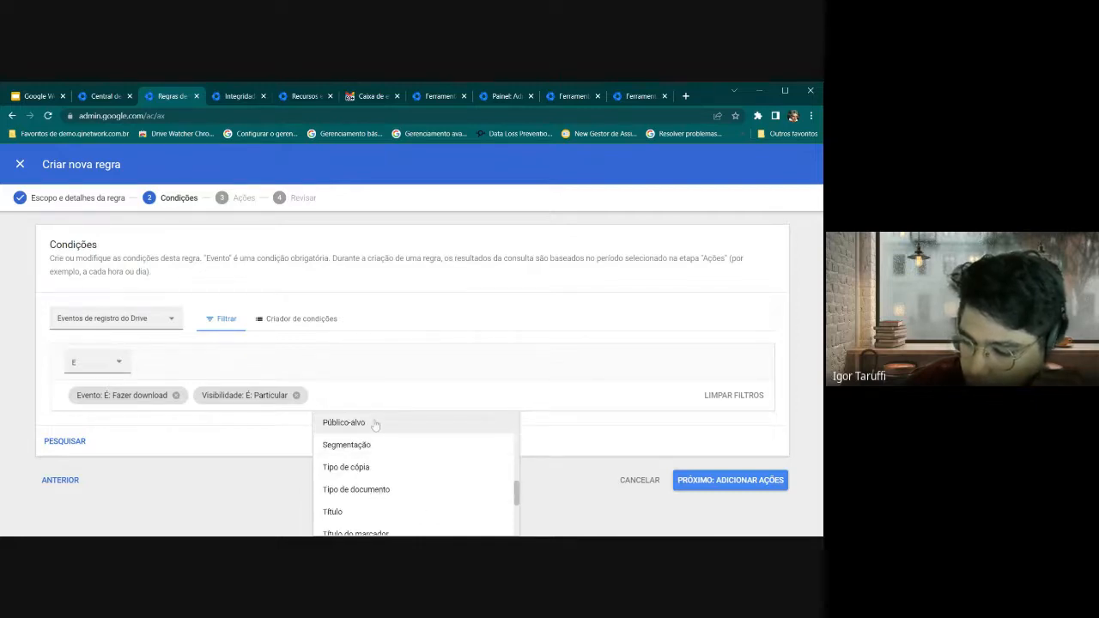
pyautogui.click(343, 423)
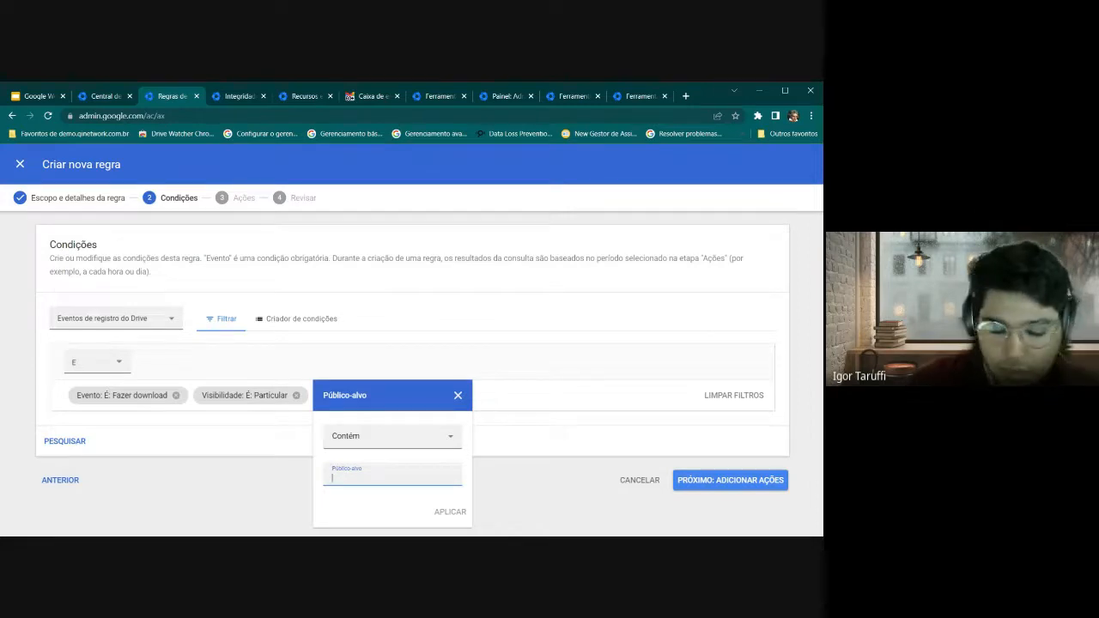
pyautogui.click(435, 444)
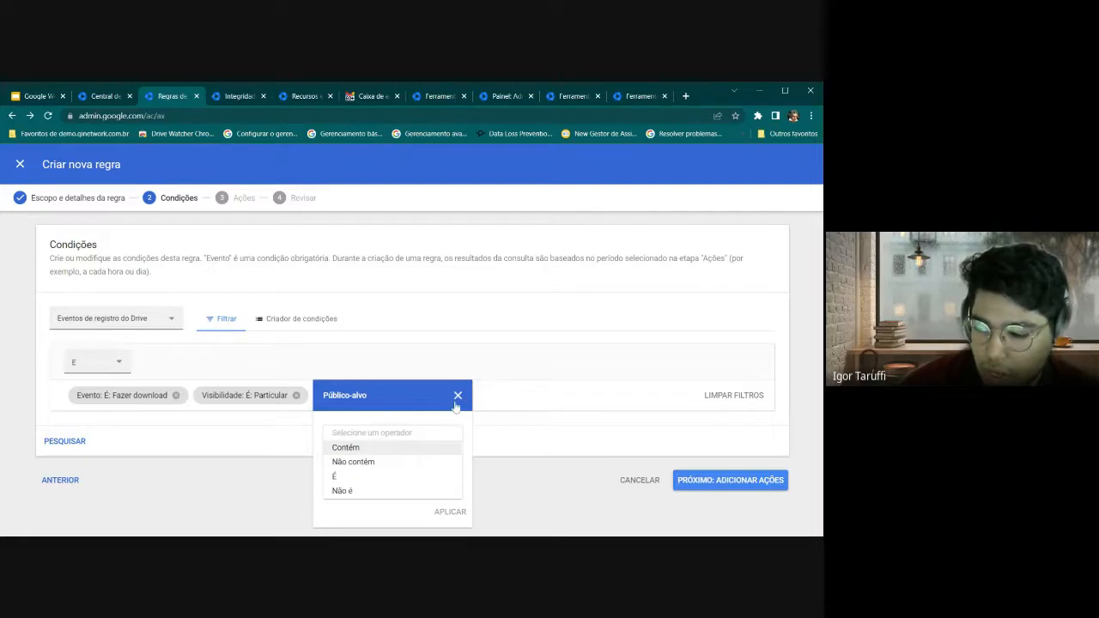
pyautogui.click(457, 395)
pyautogui.scroll(-2, 387, 464)
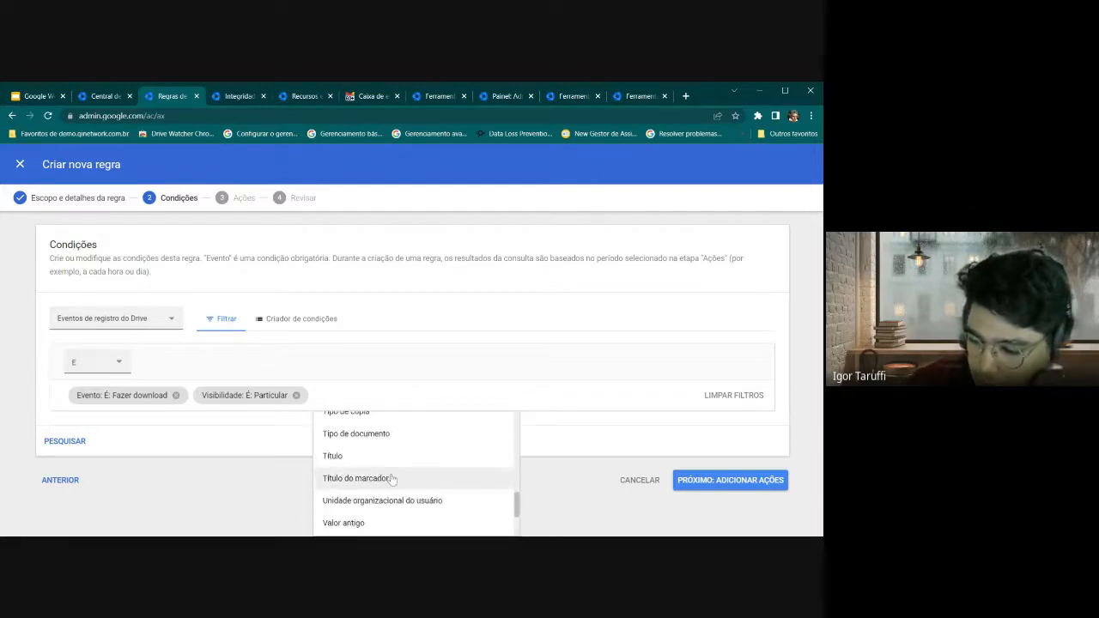
pyautogui.click(395, 453)
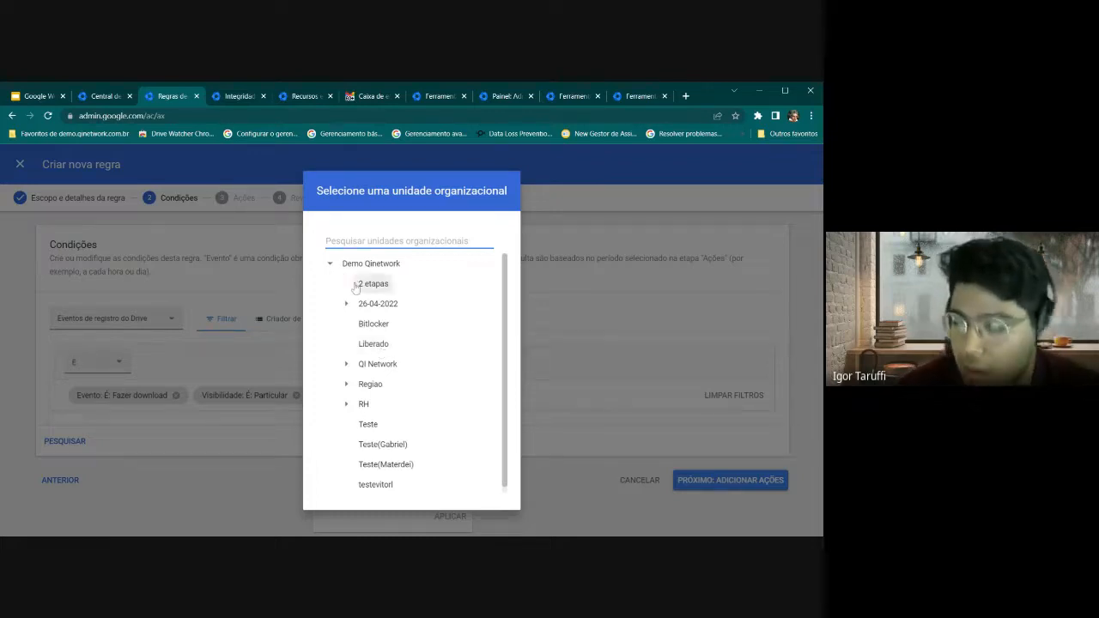
# Browse the RH and QI Network units, then set the organizational unit filter to Demo Qinetwork
pyautogui.scroll(-1, 364, 386)
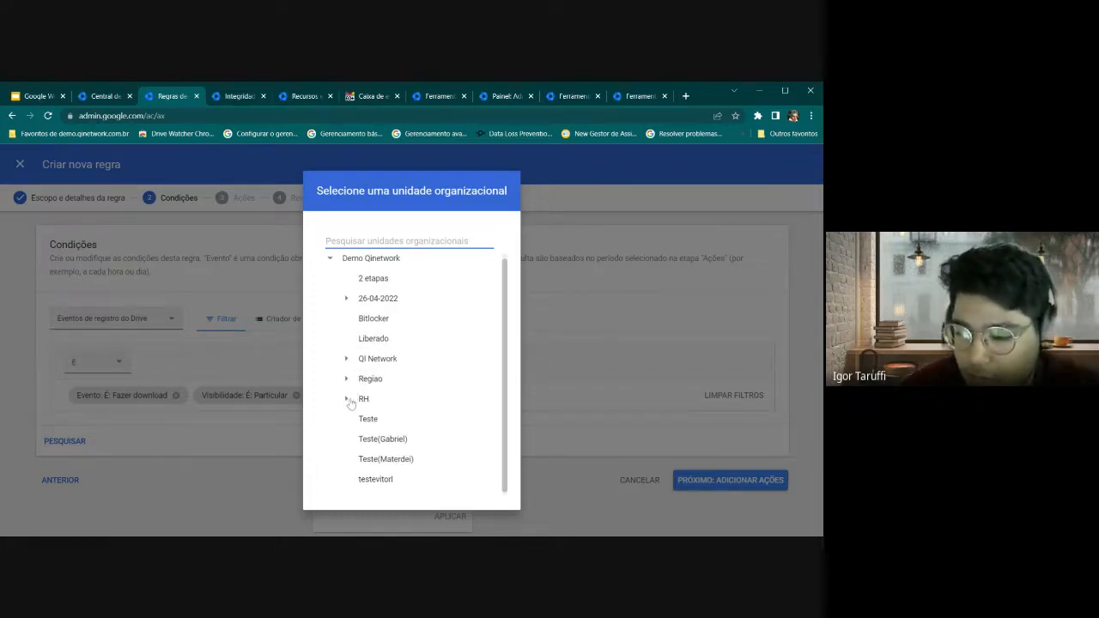
pyautogui.click(347, 400)
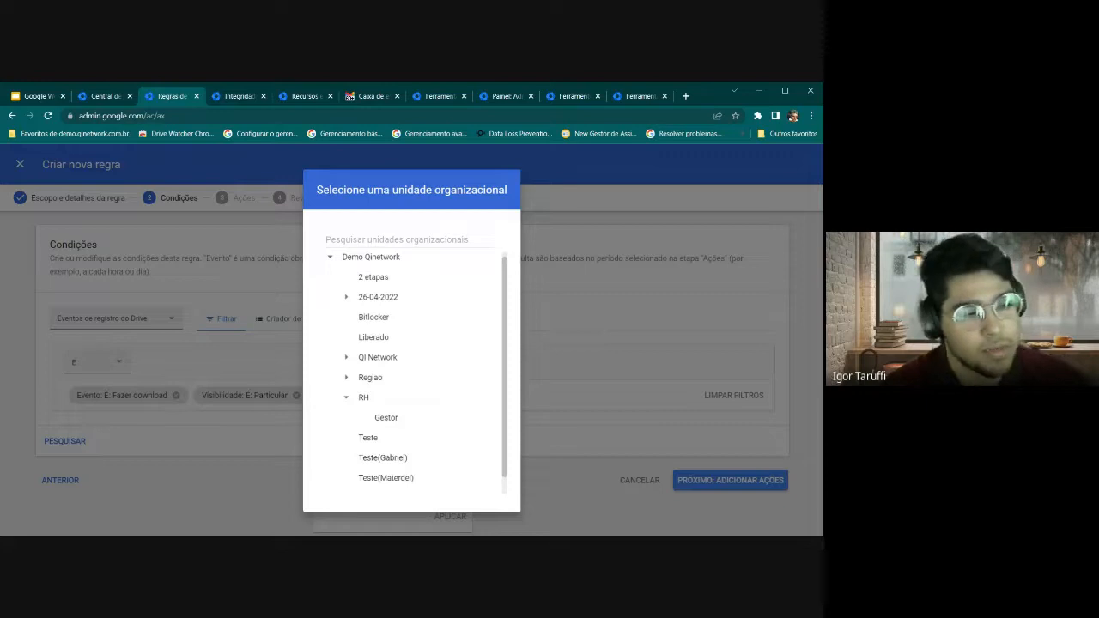
pyautogui.scroll(-1, 417, 368)
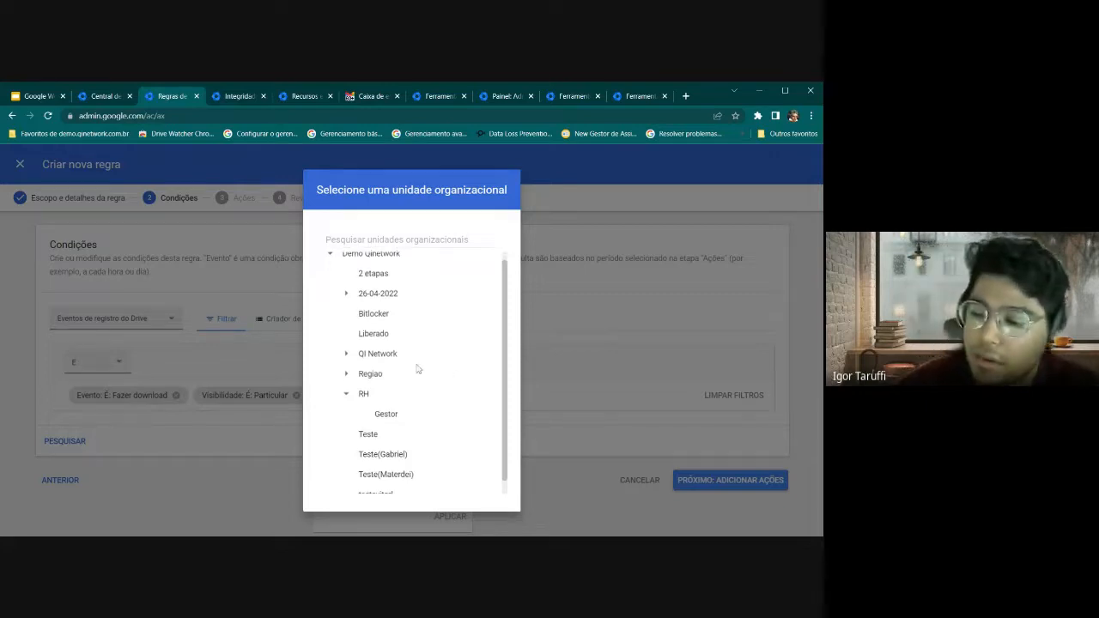
pyautogui.scroll(-1, 417, 369)
pyautogui.click(346, 340)
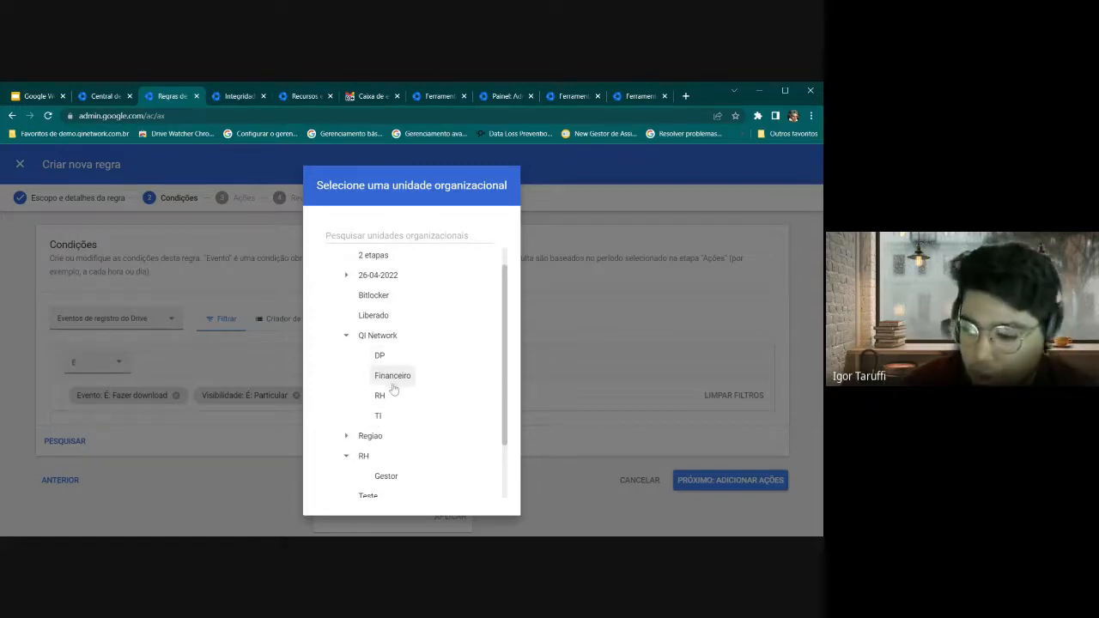
pyautogui.scroll(1, 384, 320)
pyautogui.click(381, 265)
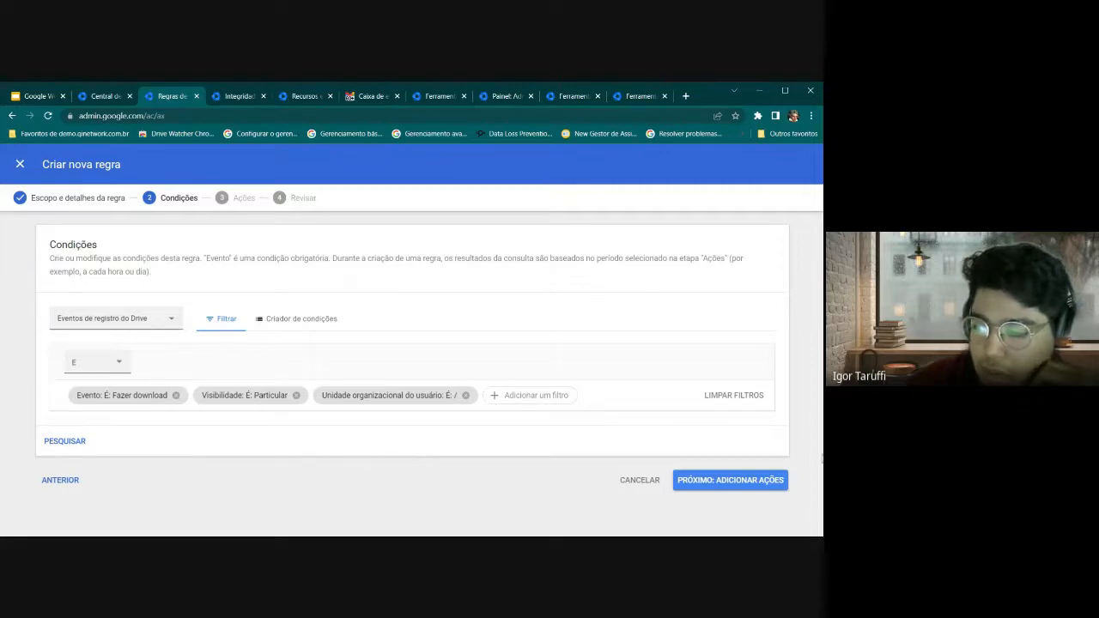
# Move on to the rule's actions step and look over its threshold settings
pyautogui.click(718, 481)
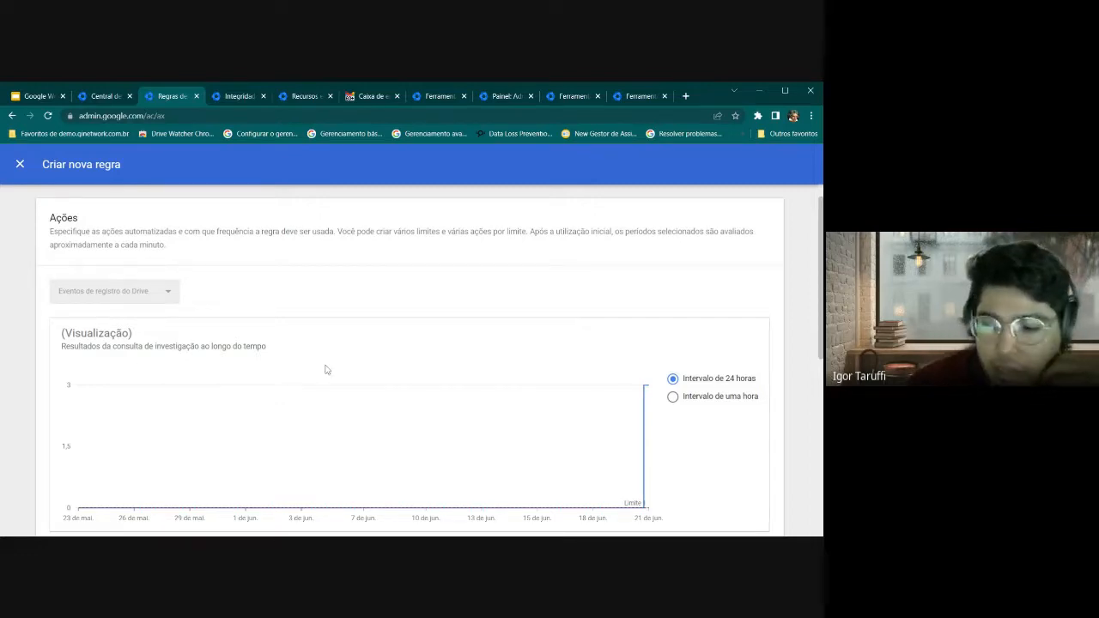
pyautogui.scroll(-3, 325, 370)
pyautogui.scroll(1, 242, 389)
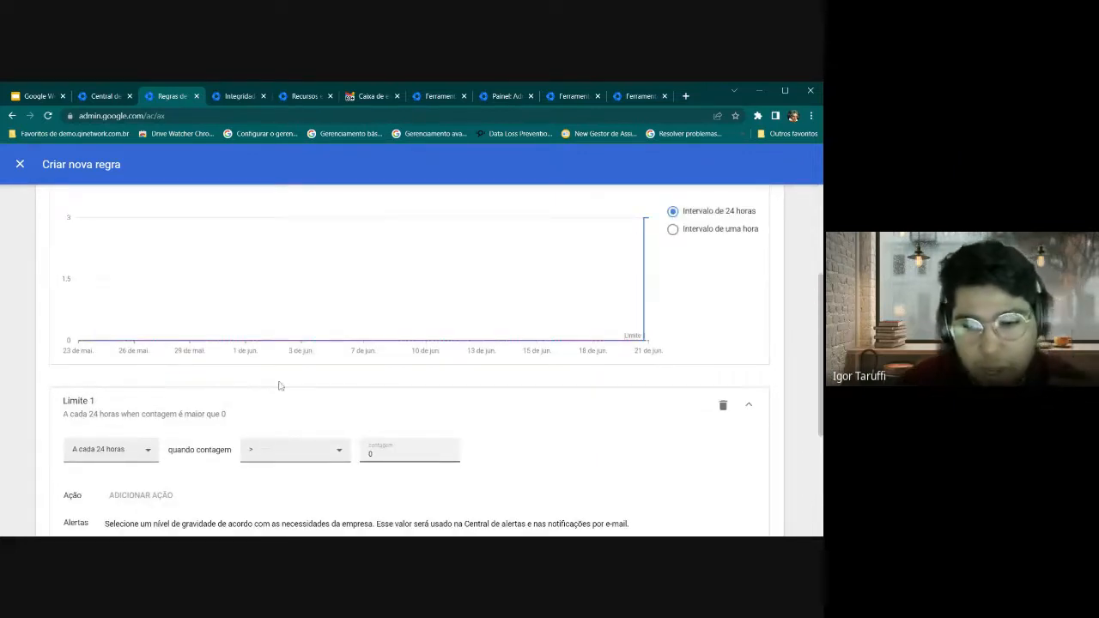
pyautogui.scroll(3, 252, 338)
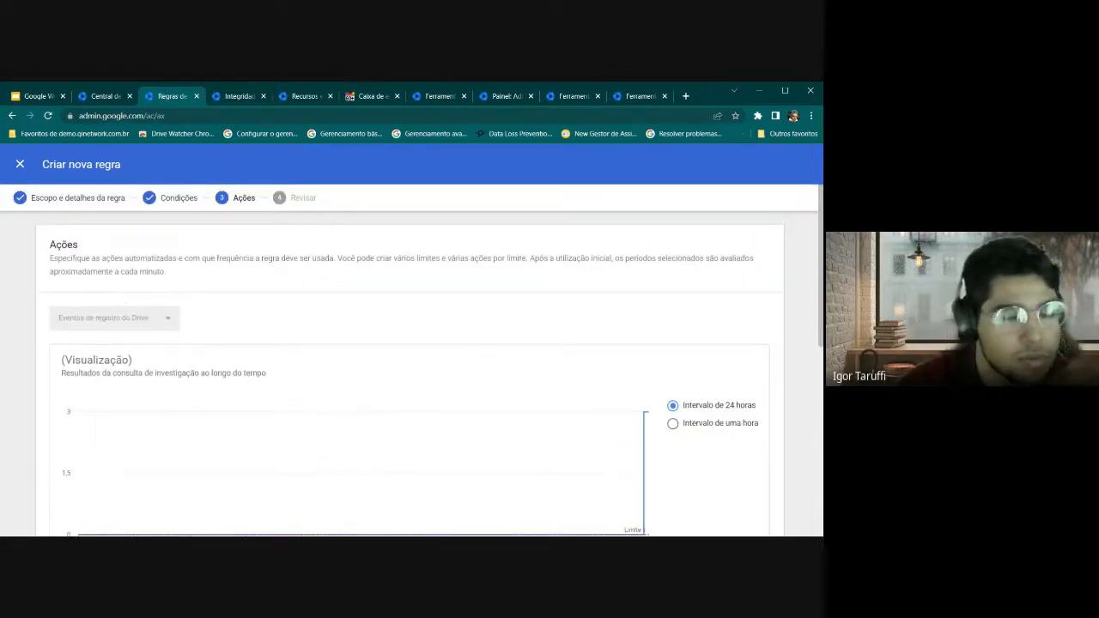
pyautogui.scroll(-3, 279, 324)
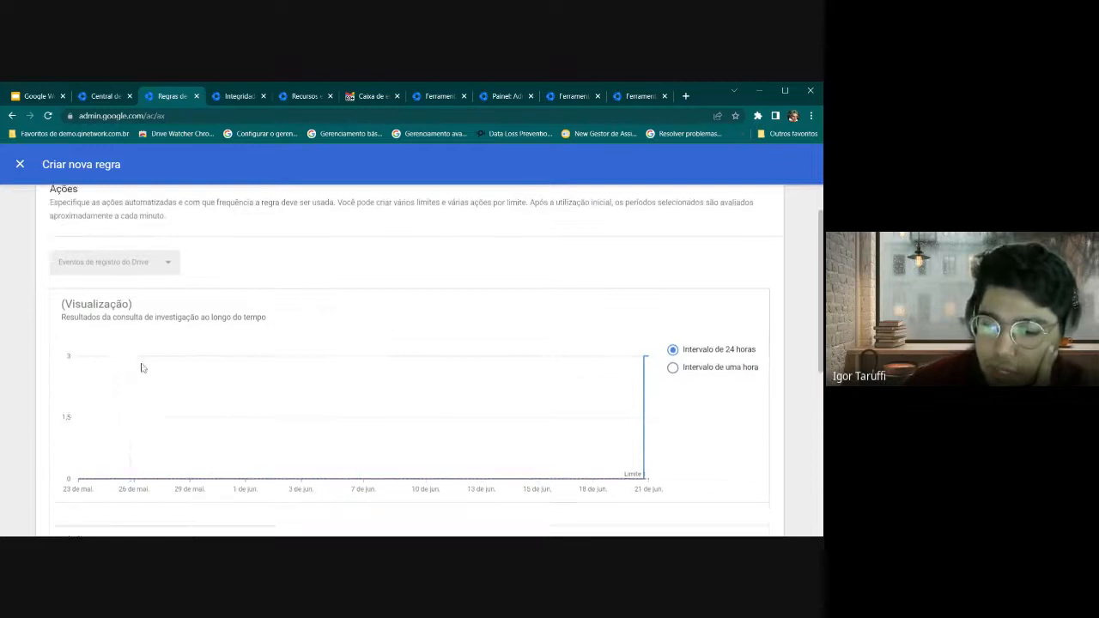
pyautogui.scroll(-2, 270, 352)
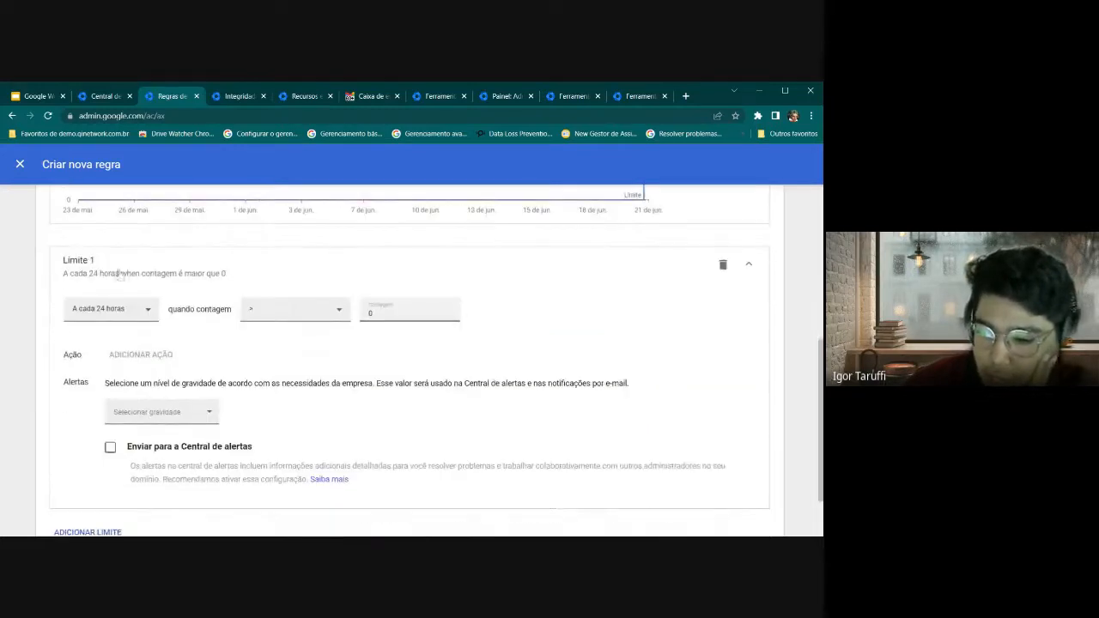
# Set Limite 1 to count every 1 hour with comparator >= and count 1
pyautogui.click(117, 317)
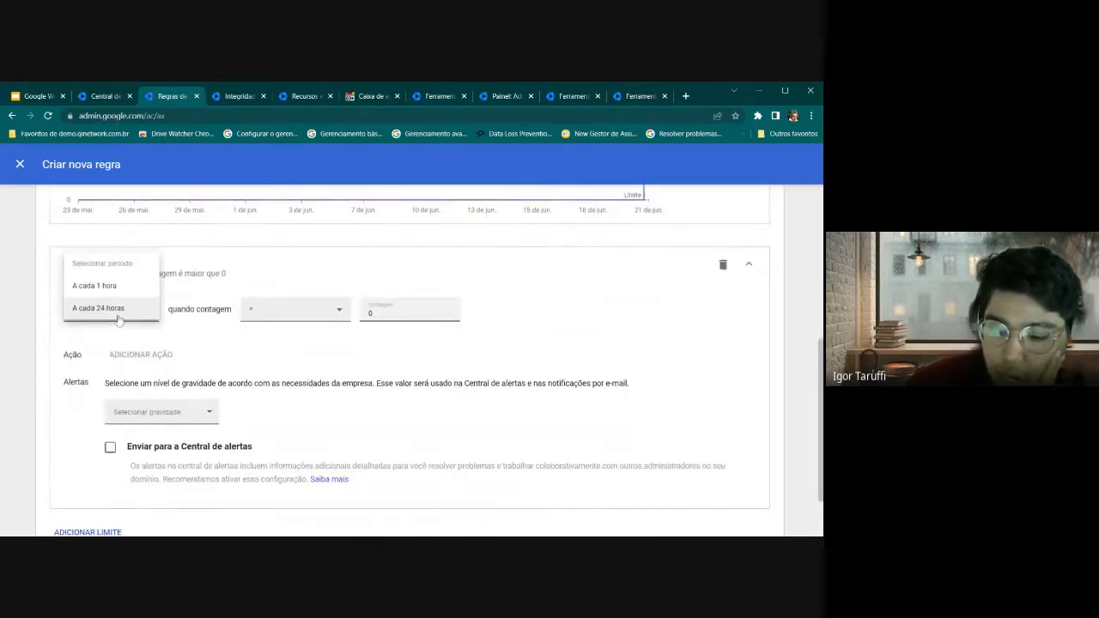
pyautogui.click(116, 286)
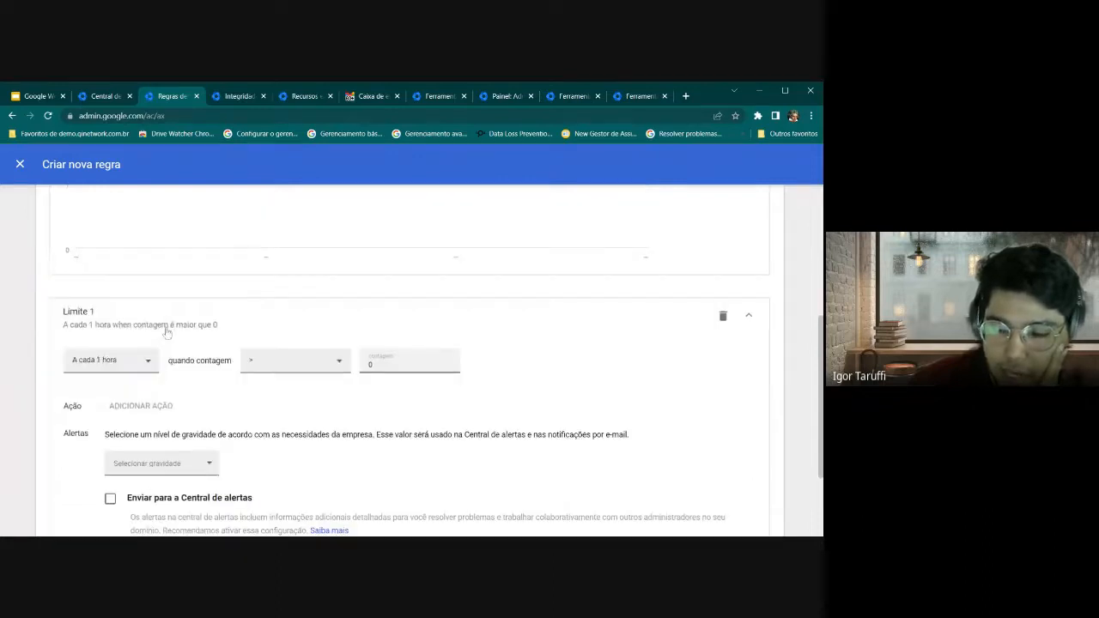
pyautogui.scroll(-2, 318, 290)
pyautogui.click(289, 257)
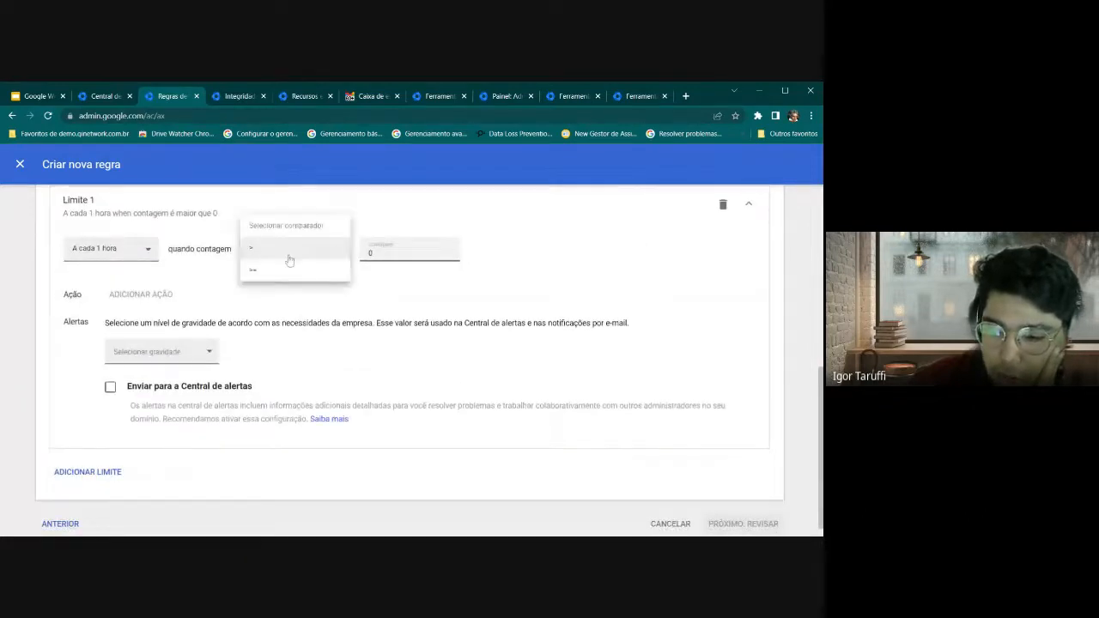
pyautogui.click(288, 257)
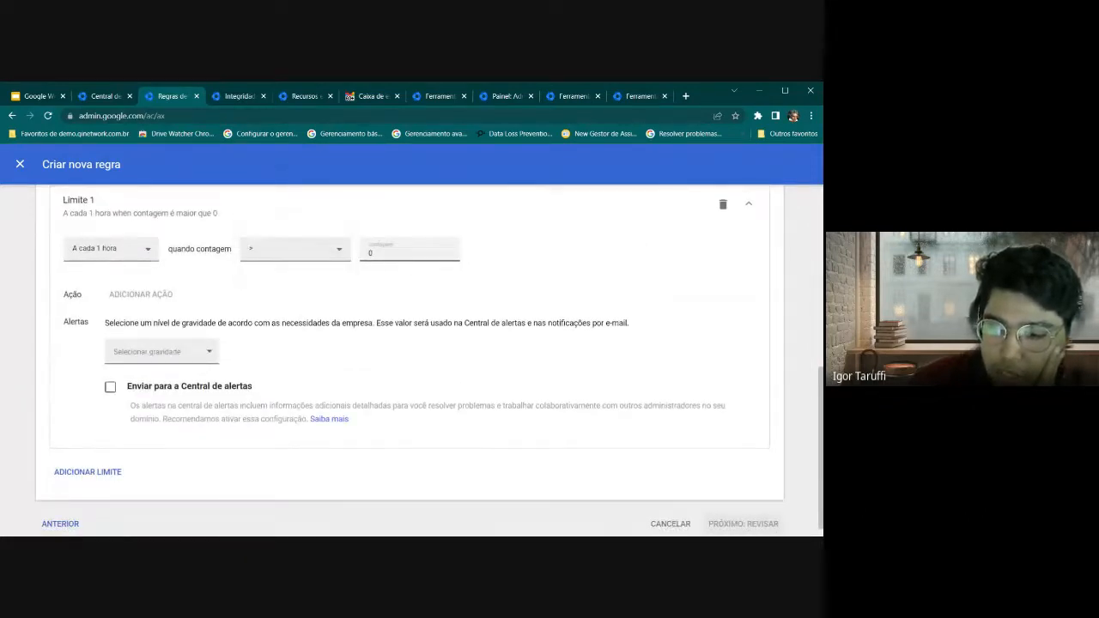
pyautogui.click(295, 253)
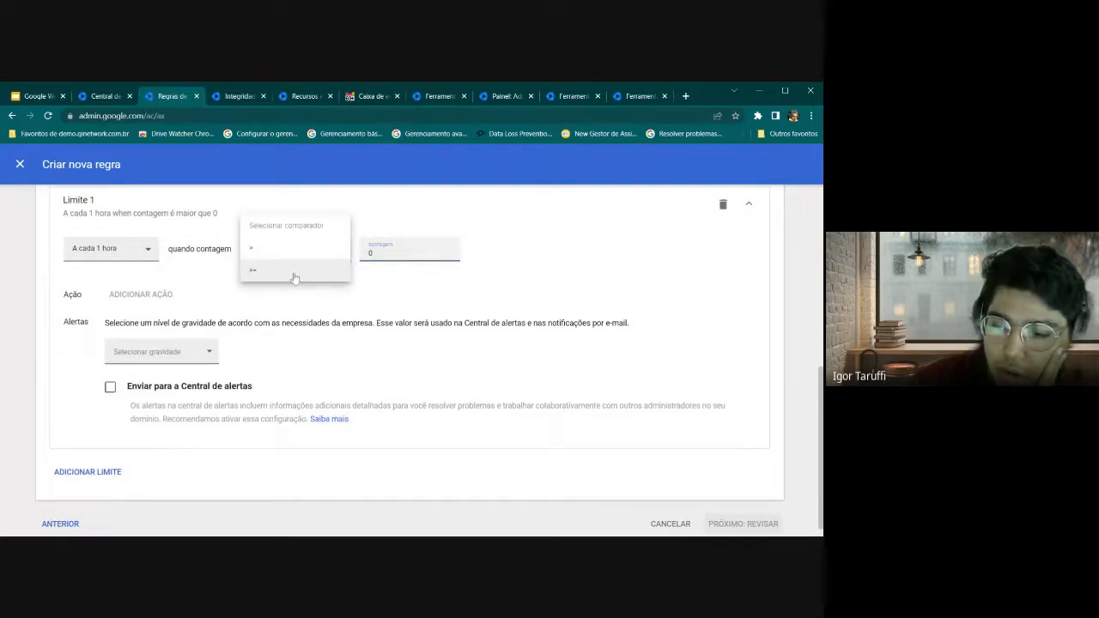
pyautogui.click(388, 254)
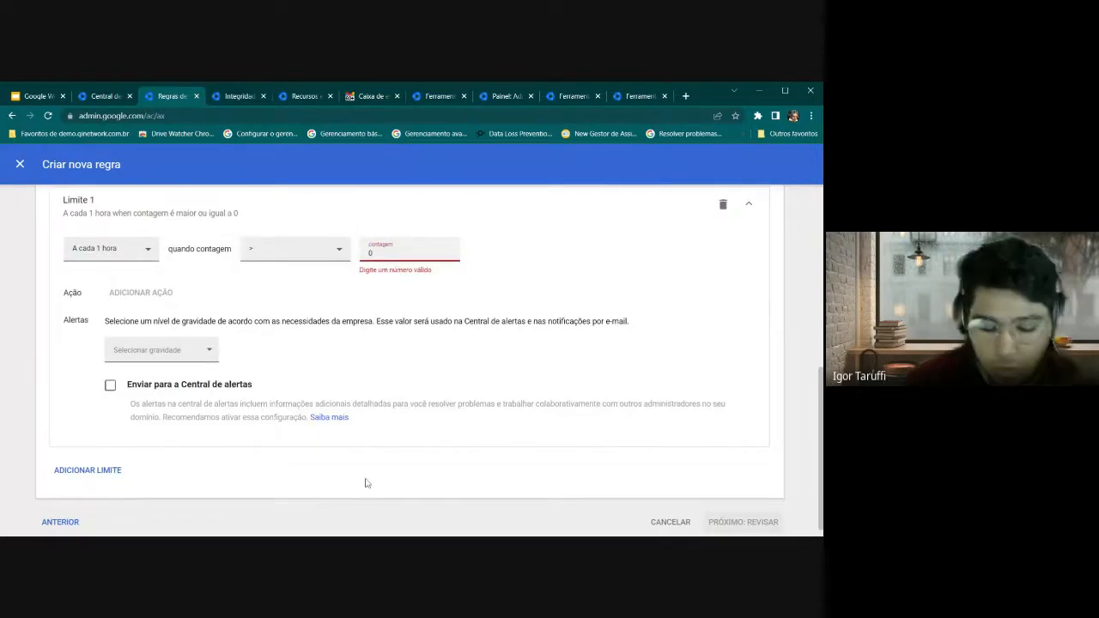
pyautogui.press('BackSpace')
pyautogui.write('1')
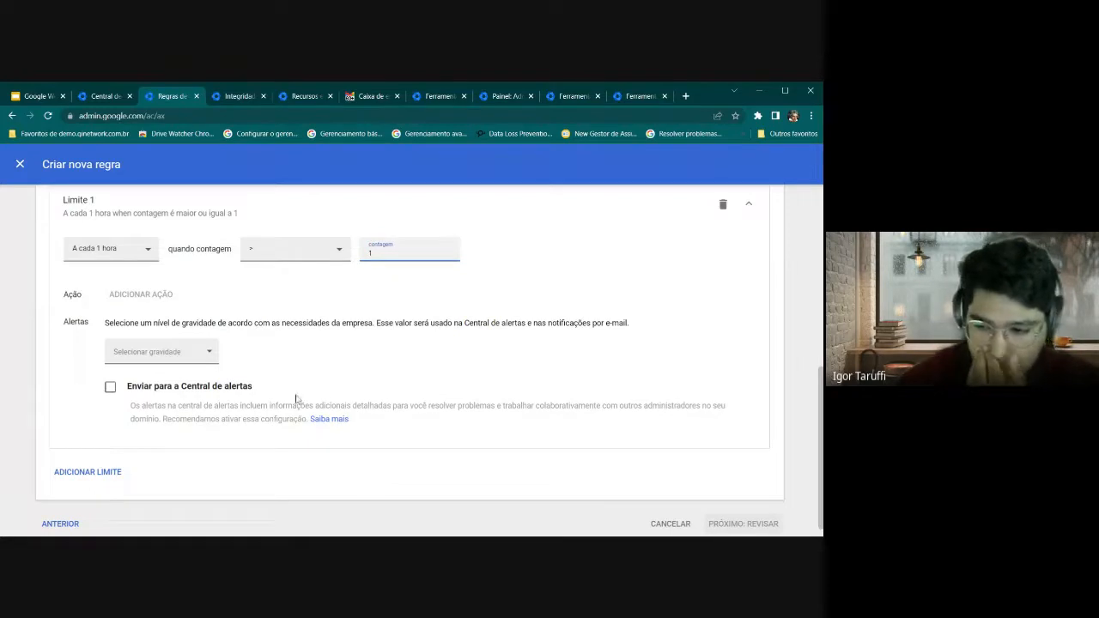
pyautogui.click(254, 261)
pyautogui.click(275, 276)
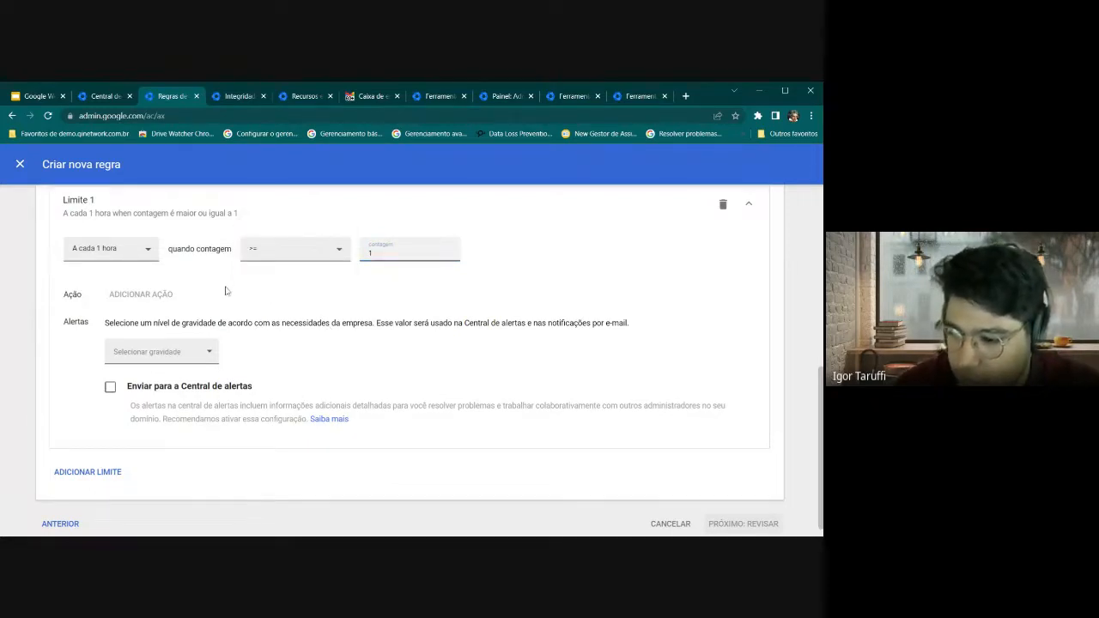
# Collapse and re-expand the Limite 1 panel, highlighting its summary and the unavailable actions
pyautogui.scroll(1, 228, 296)
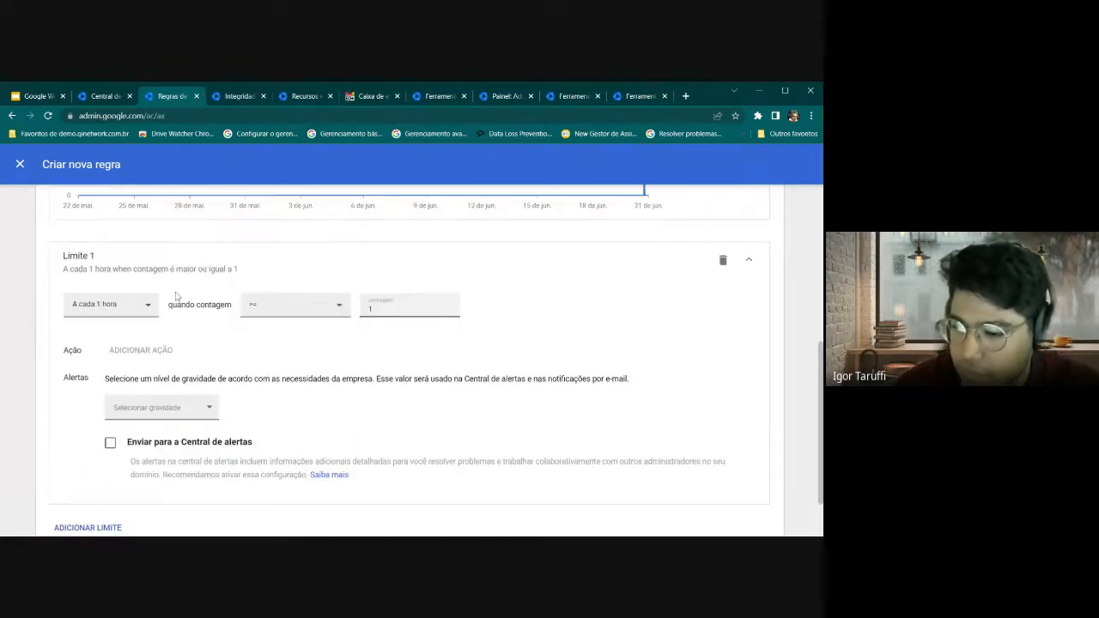
pyautogui.moveTo(111, 261); pyautogui.dragTo(116, 275)
pyautogui.click(116, 278)
pyautogui.click(87, 427)
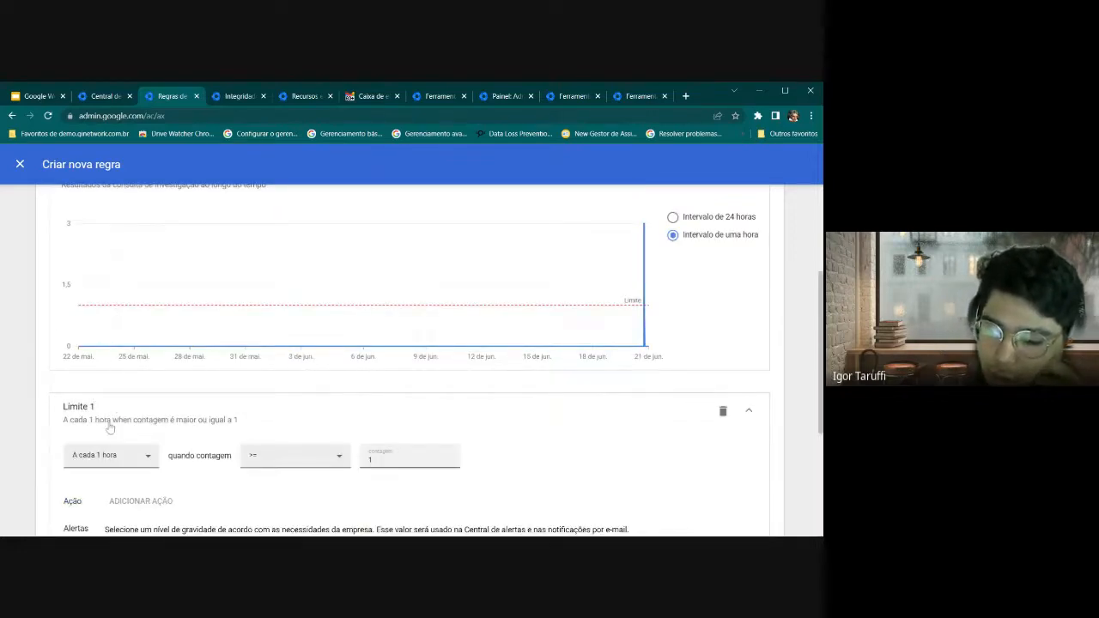
pyautogui.moveTo(108, 421); pyautogui.dragTo(136, 426)
pyautogui.click(119, 427)
pyautogui.click(68, 425)
pyautogui.moveTo(69, 425); pyautogui.dragTo(238, 423)
pyautogui.click(221, 432)
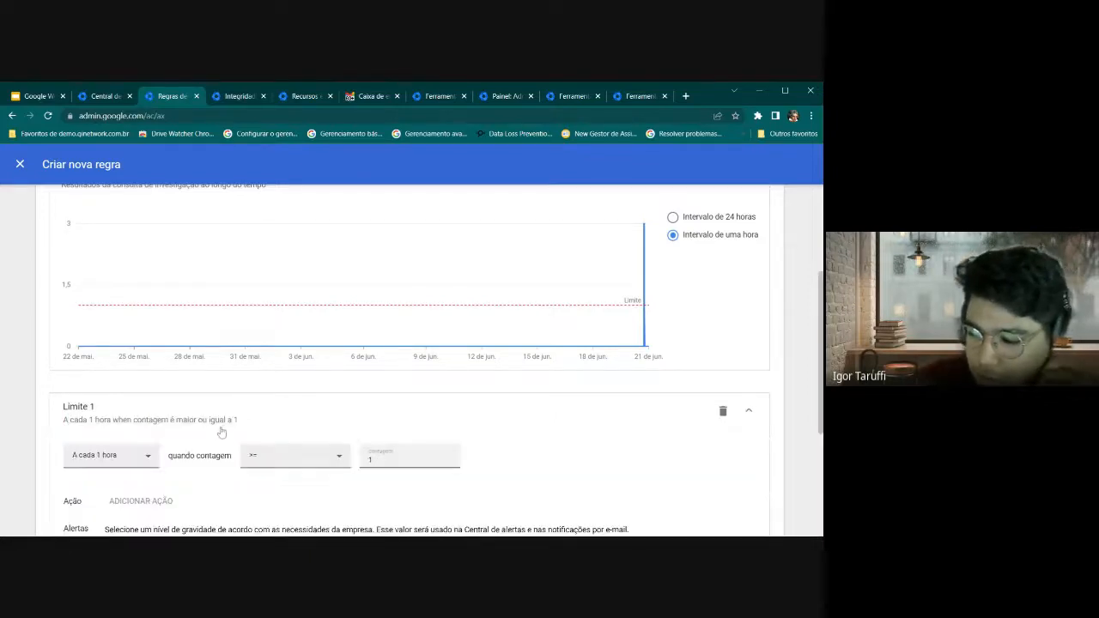
pyautogui.scroll(-5, 221, 432)
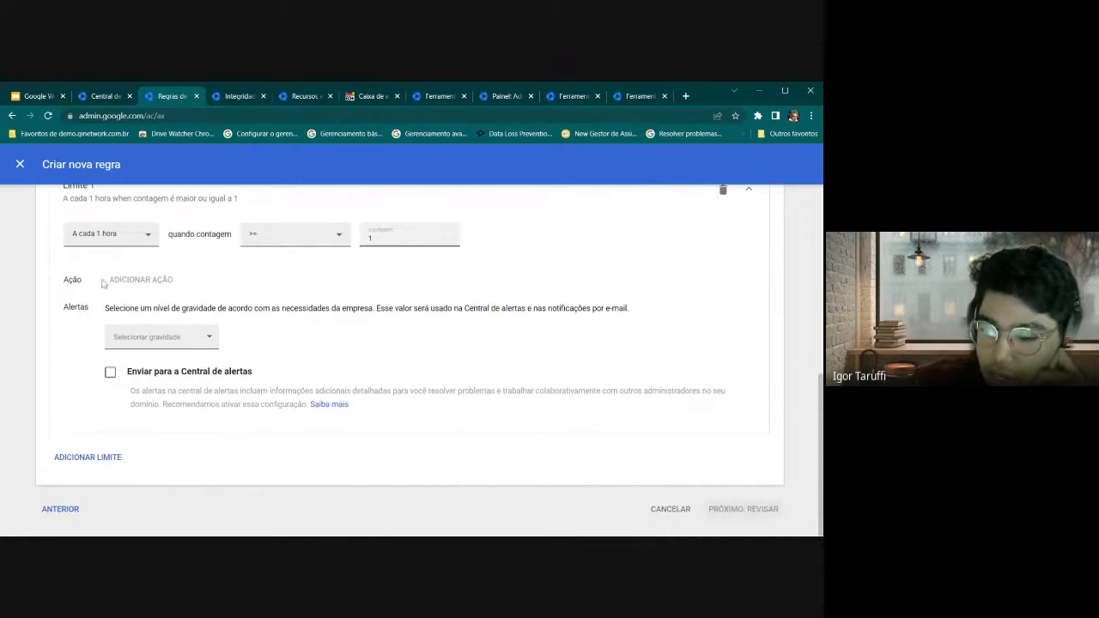
pyautogui.moveTo(65, 280); pyautogui.dragTo(150, 292)
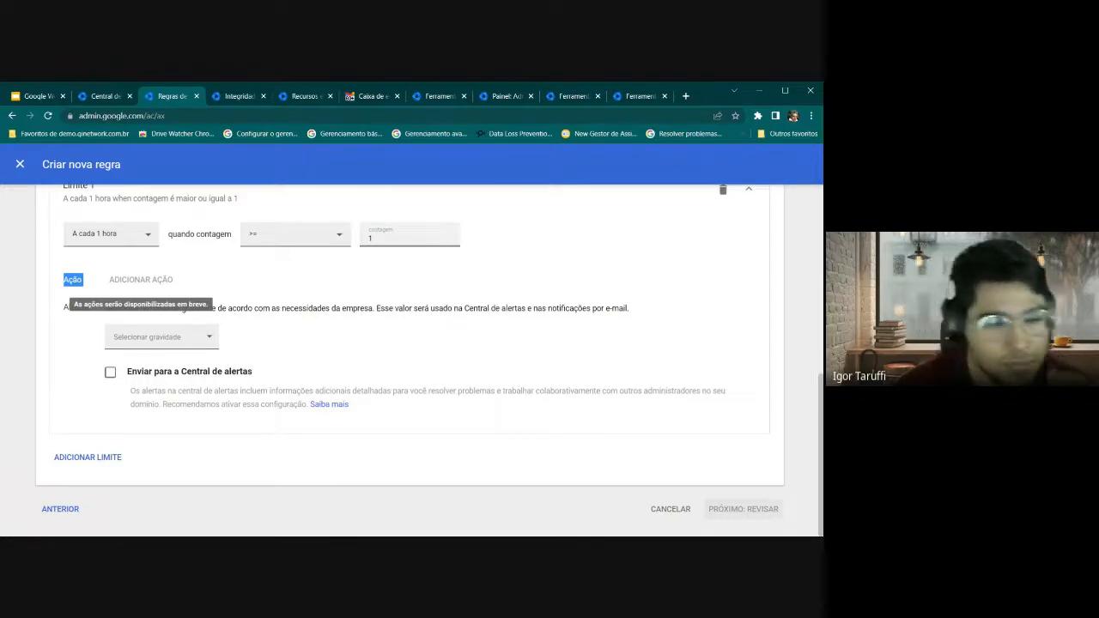
# Set alert severity to Alta, sending alerts to the alert center and all super administrators
pyautogui.click(142, 339)
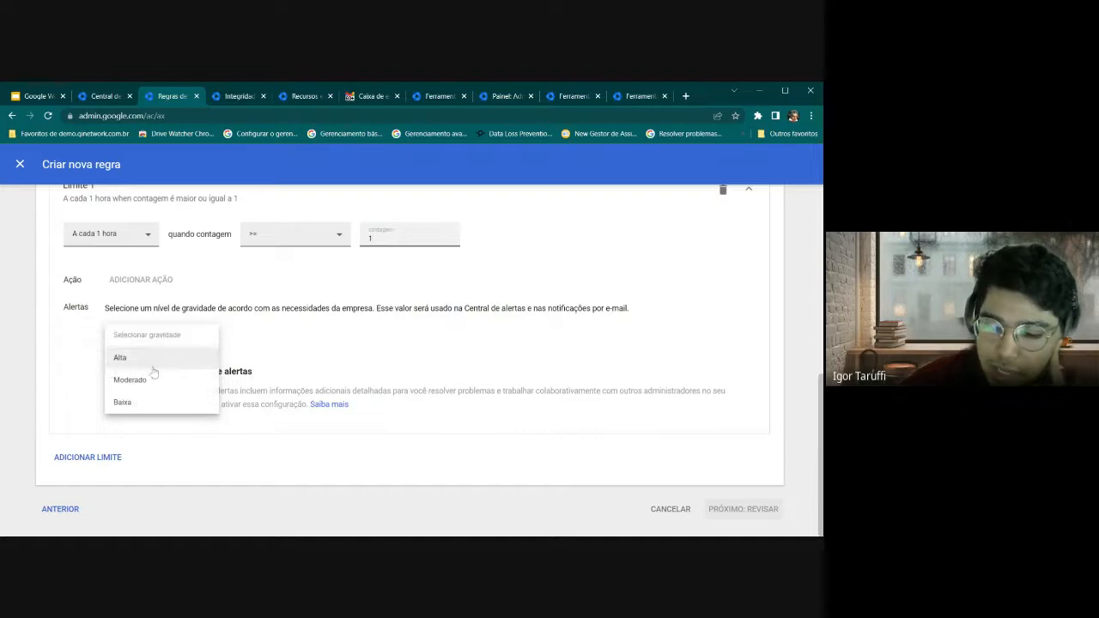
pyautogui.click(146, 358)
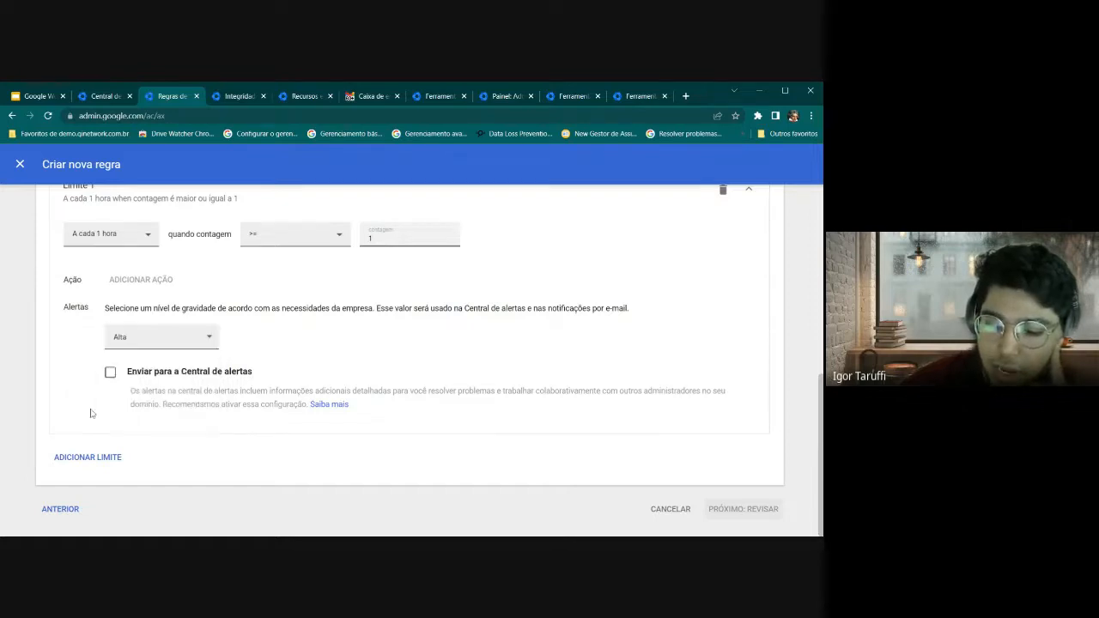
pyautogui.click(125, 347)
pyautogui.click(132, 345)
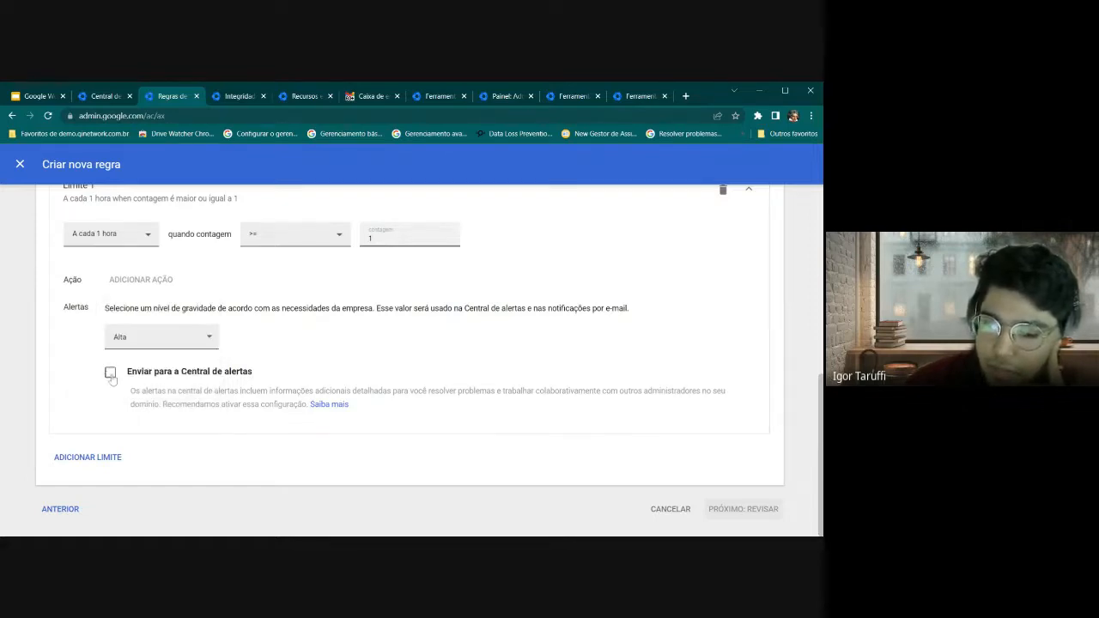
pyautogui.click(111, 375)
pyautogui.scroll(-2, 235, 410)
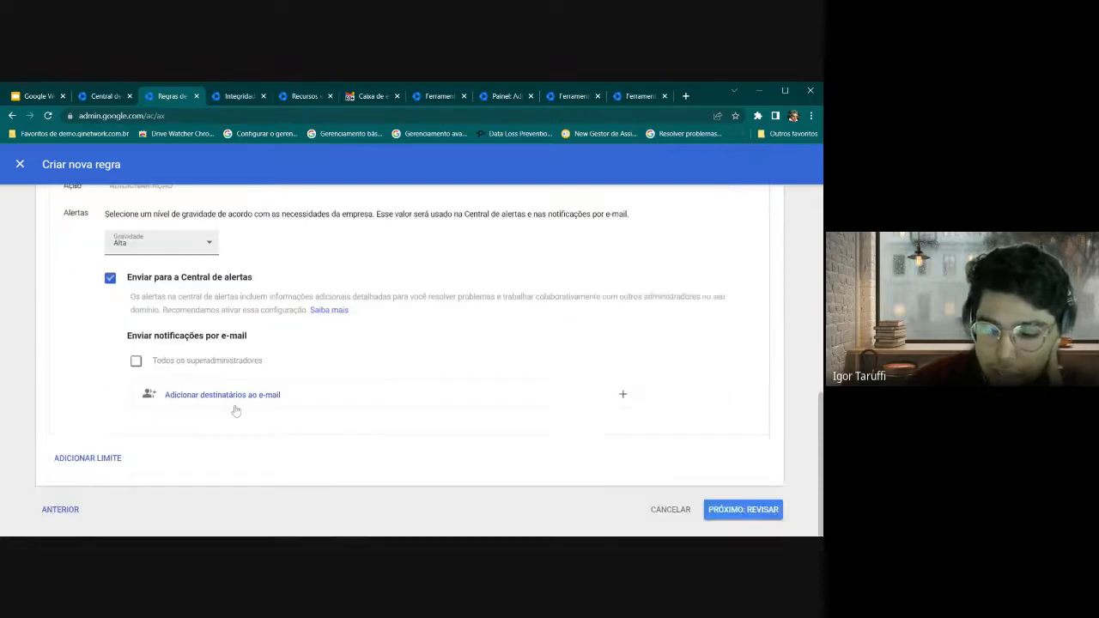
pyautogui.click(135, 361)
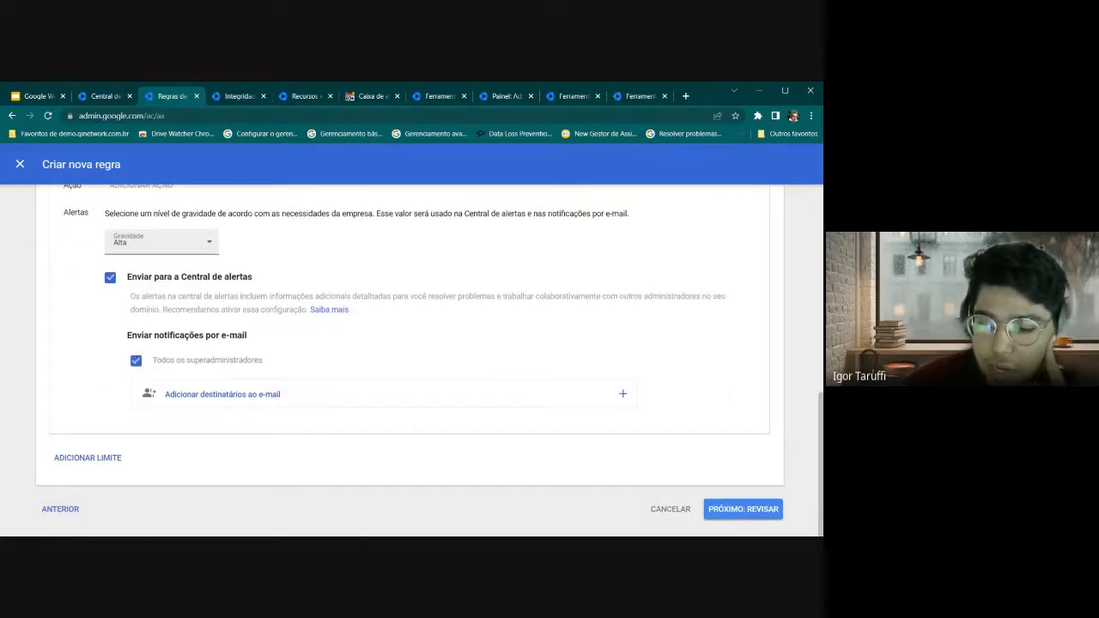
pyautogui.moveTo(153, 361); pyautogui.dragTo(277, 364)
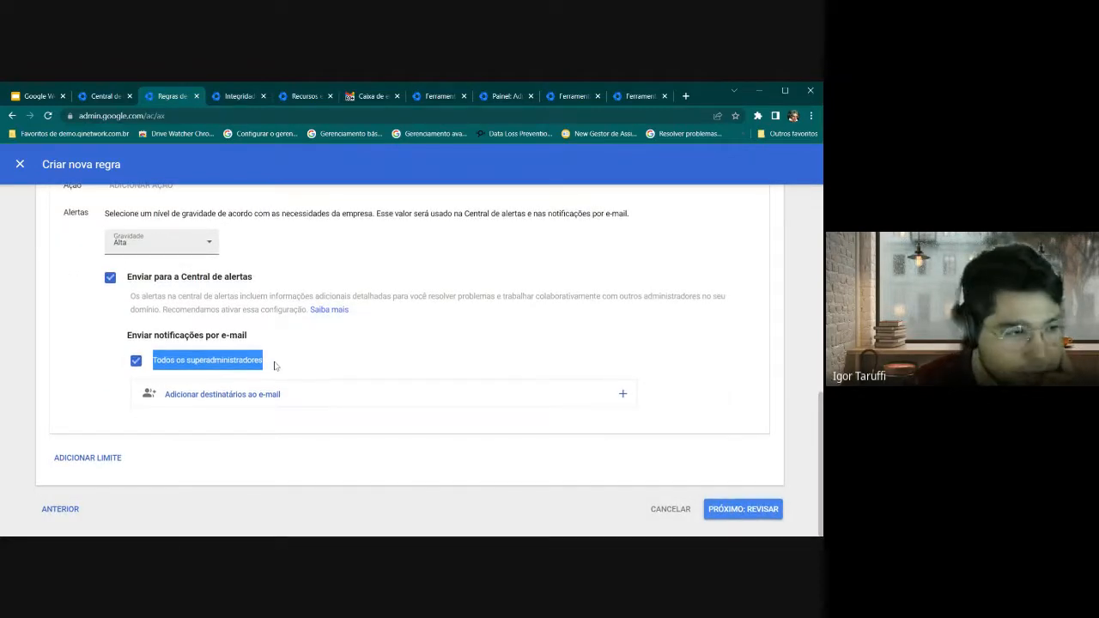
# Close the extra-recipients picker without adding anyone and proceed to the rule review
pyautogui.click(218, 400)
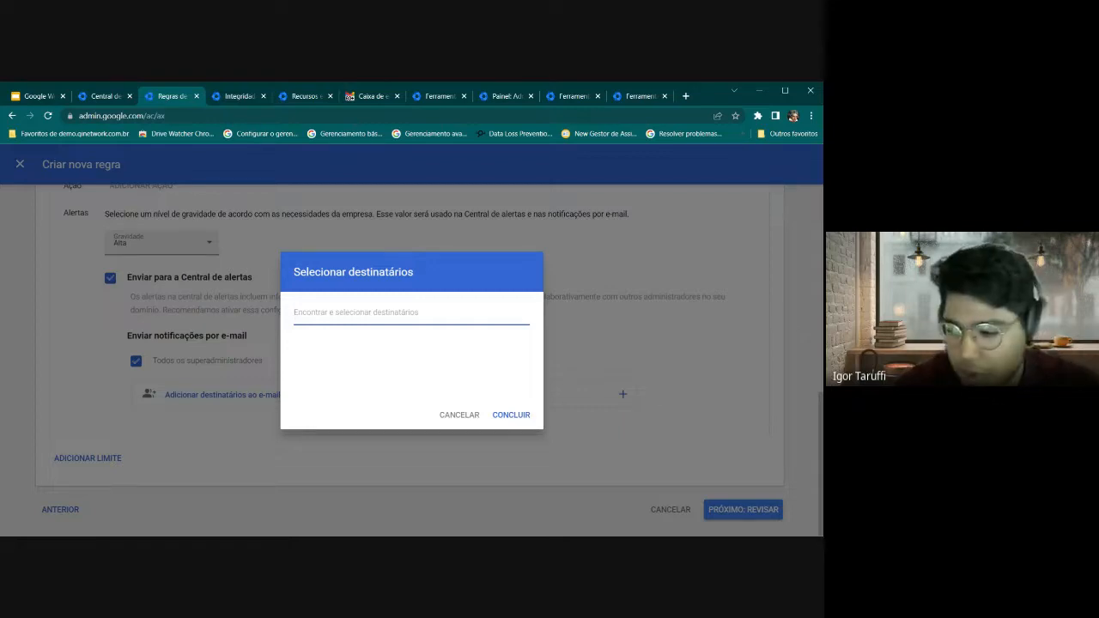
pyautogui.click(459, 415)
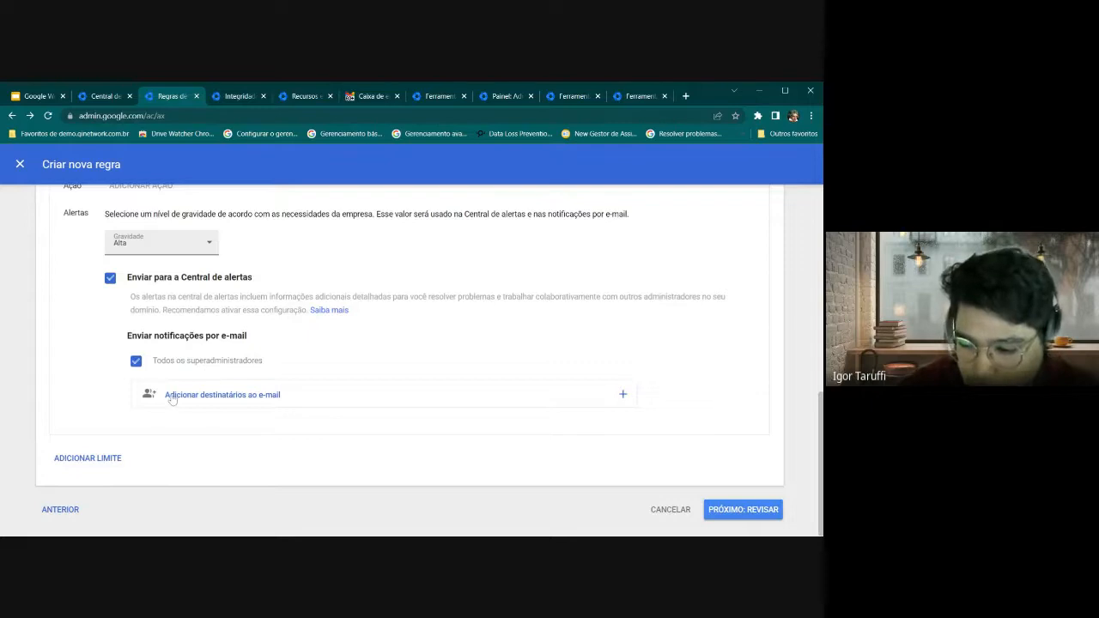
pyautogui.scroll(1, 336, 404)
pyautogui.scroll(-1, 601, 455)
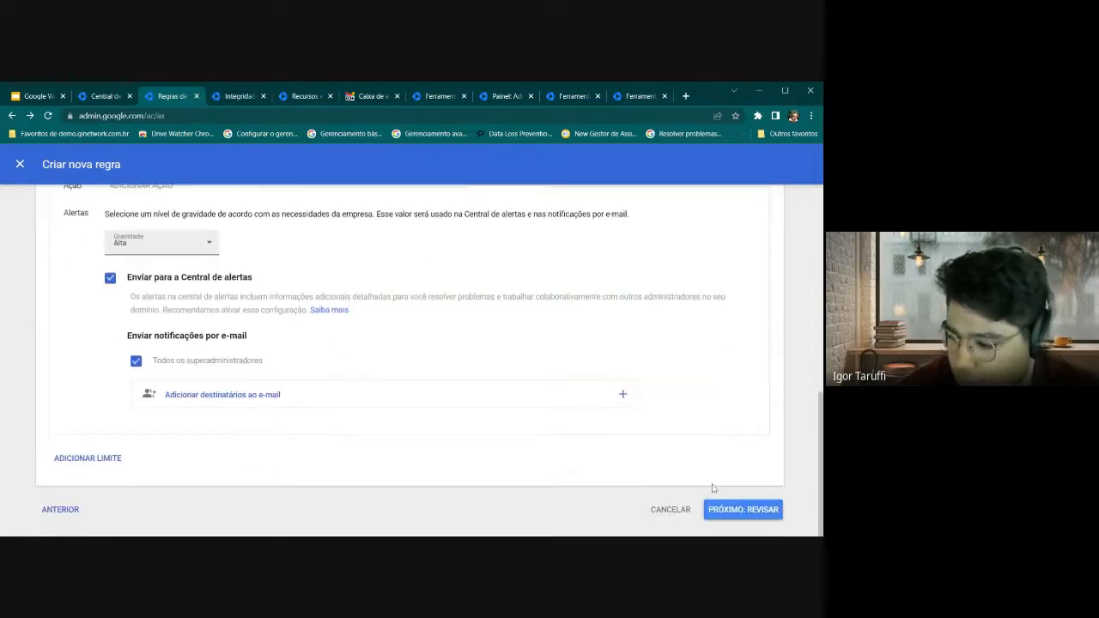
pyautogui.click(742, 510)
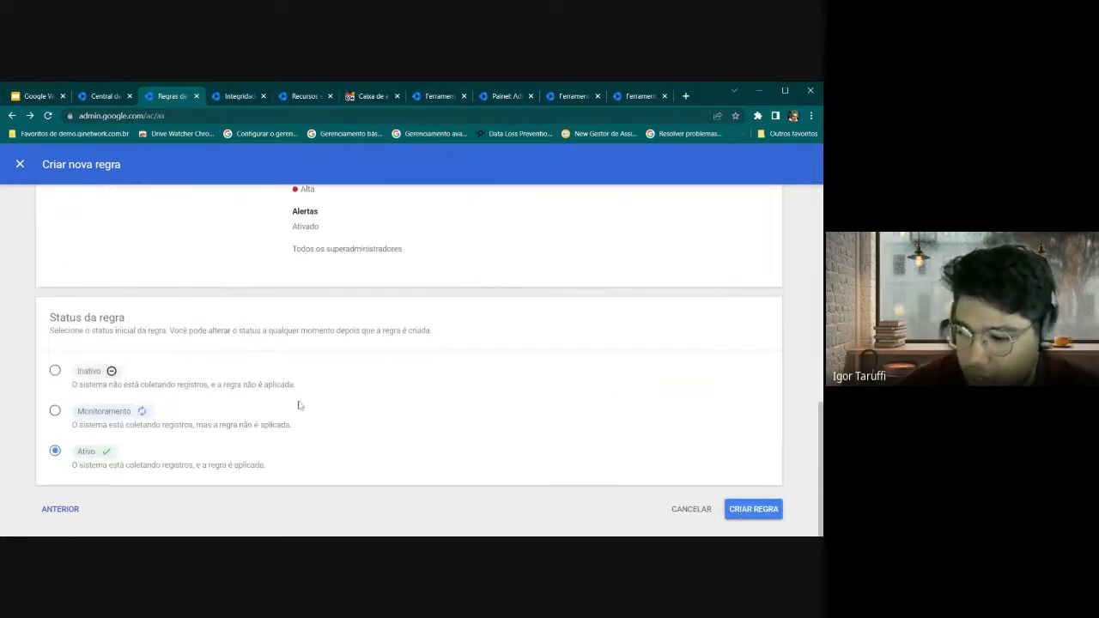
pyautogui.scroll(4, 224, 410)
# Look over the review summary, then cancel the Notificar Downloads rule and return to Regras
pyautogui.scroll(4, 171, 386)
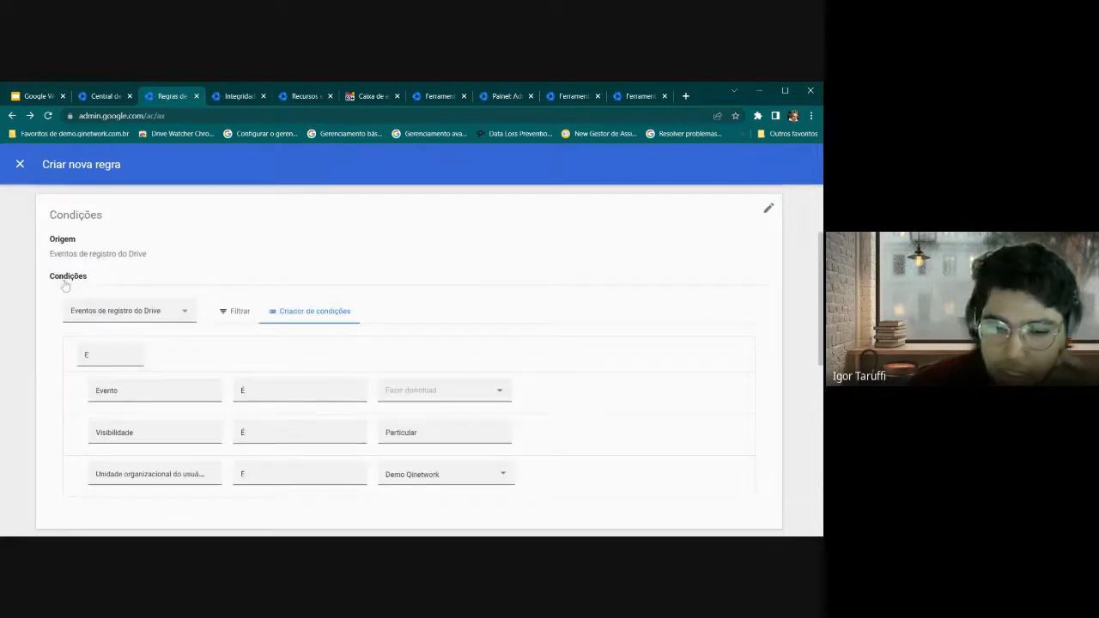
pyautogui.scroll(-2, 172, 325)
pyautogui.scroll(-3, 200, 327)
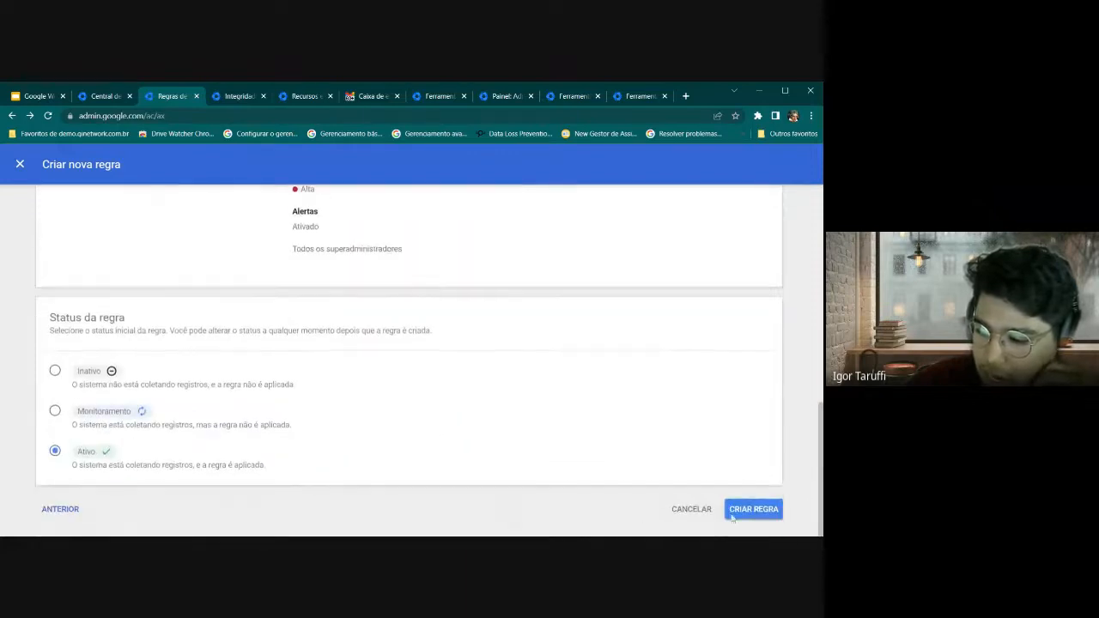
pyautogui.click(673, 518)
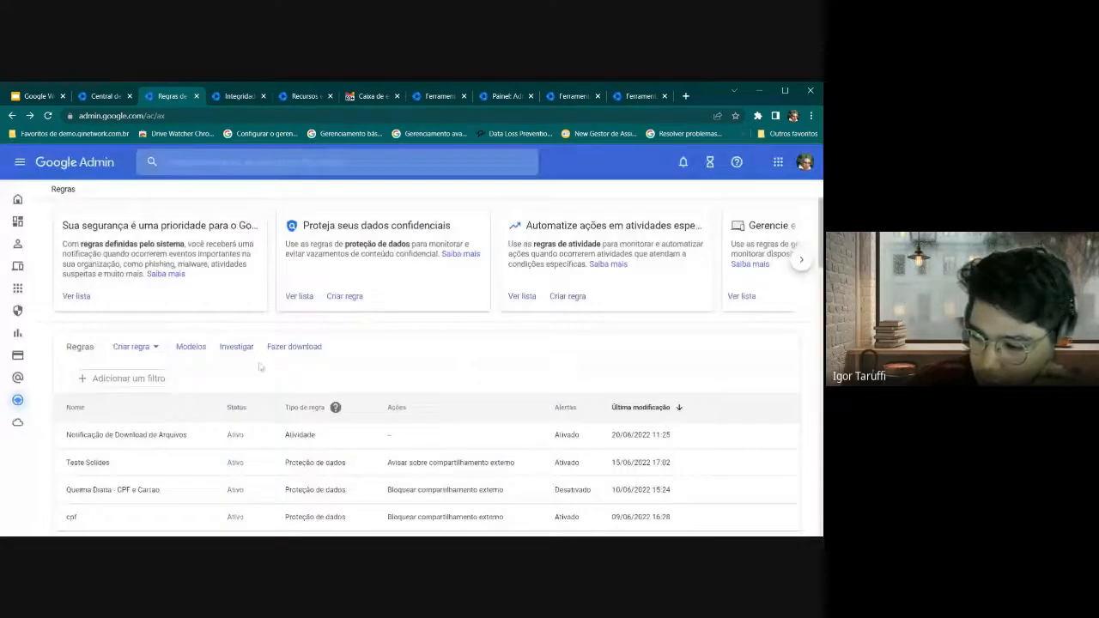
pyautogui.scroll(-2, 258, 365)
pyautogui.scroll(1, 184, 468)
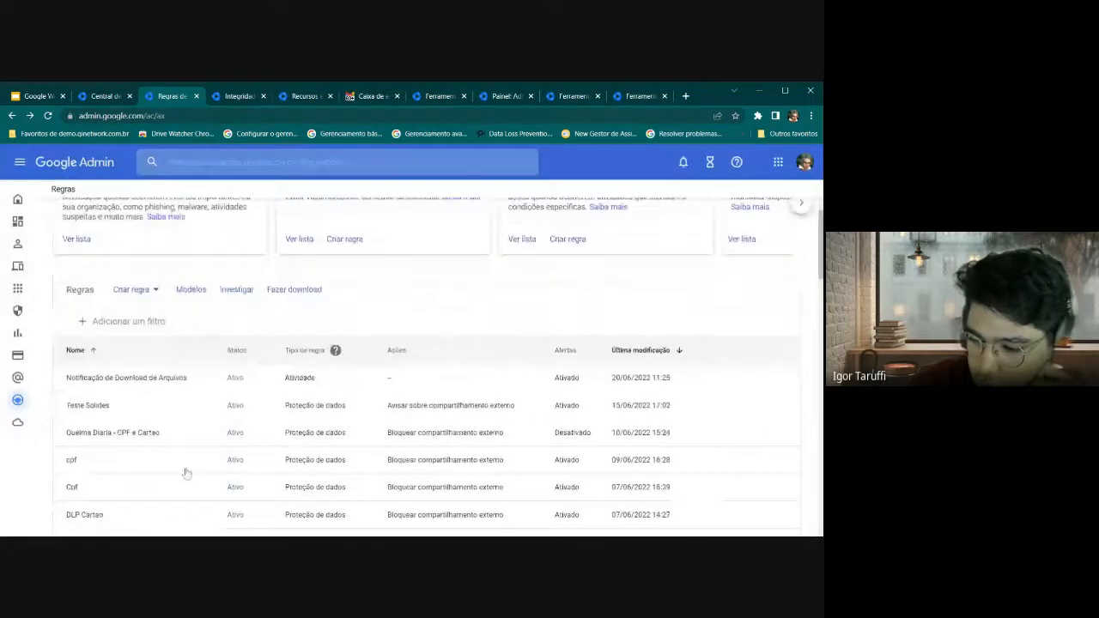
# Open the Notificação de Download de Arquivos rule and scroll down to its single June 21 incident
pyautogui.click(177, 406)
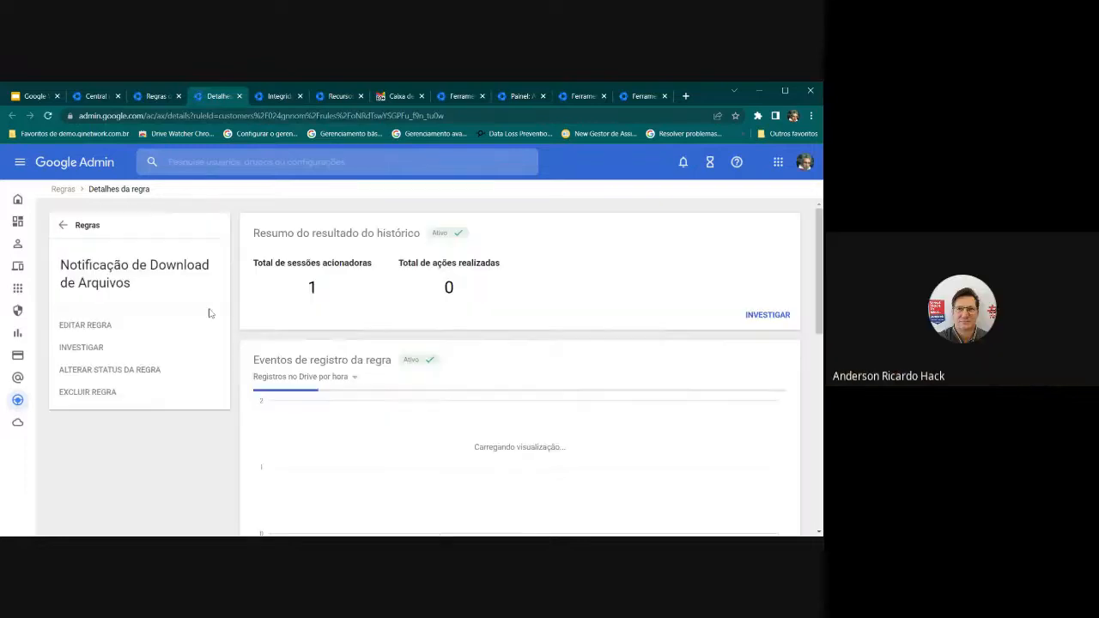
pyautogui.scroll(-1, 212, 311)
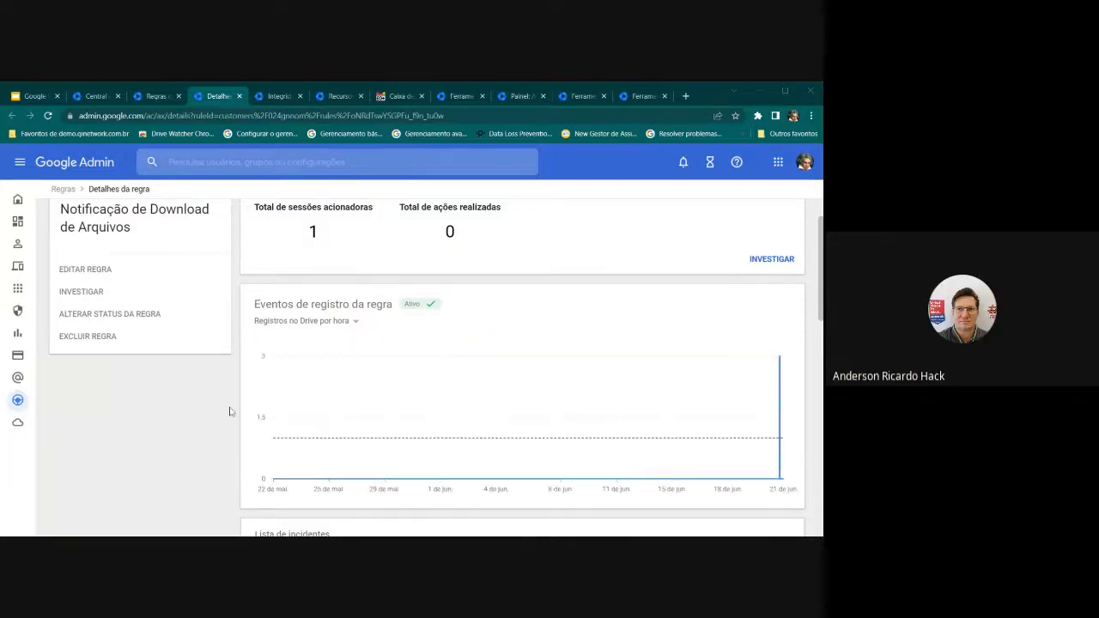
pyautogui.scroll(-5, 228, 412)
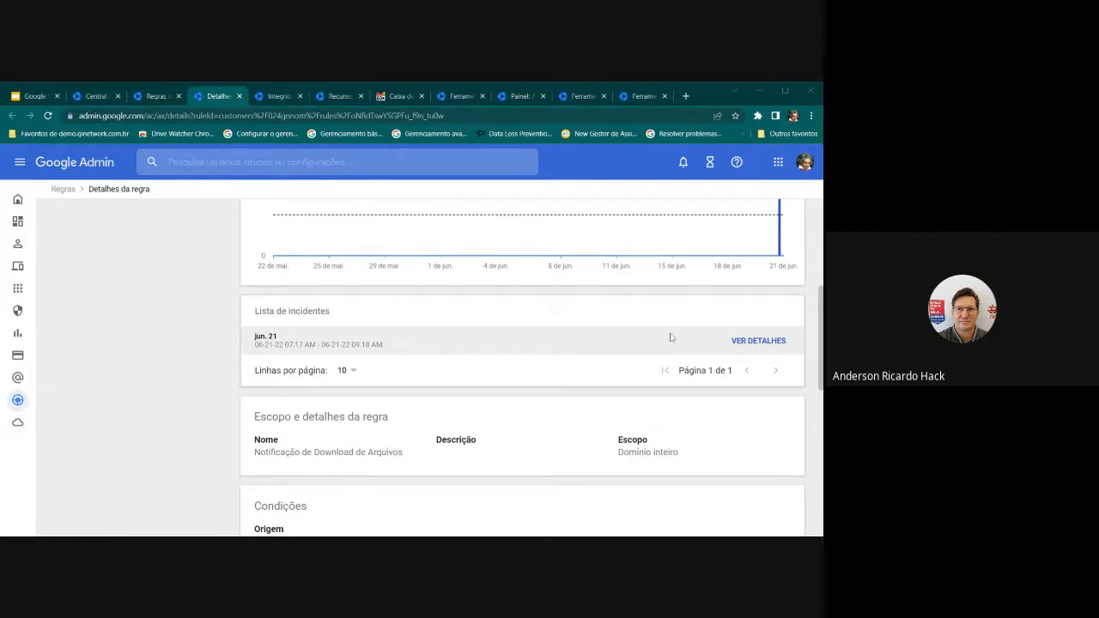
pyautogui.click(748, 340)
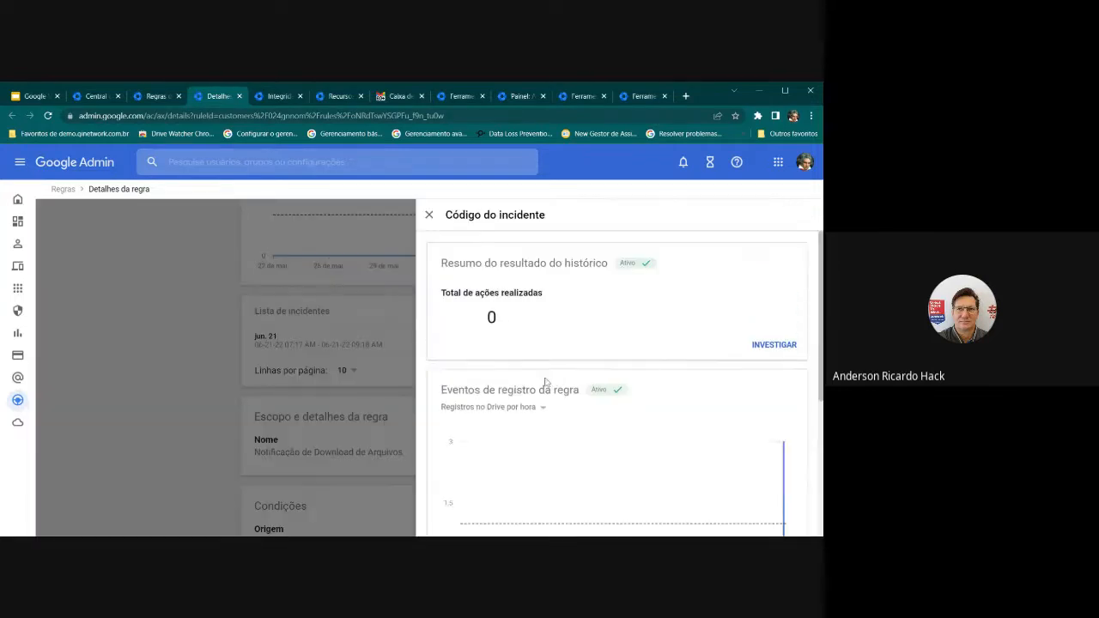
pyautogui.scroll(-2, 515, 382)
pyautogui.scroll(2, 505, 380)
pyautogui.click(428, 215)
pyautogui.scroll(-2, 284, 402)
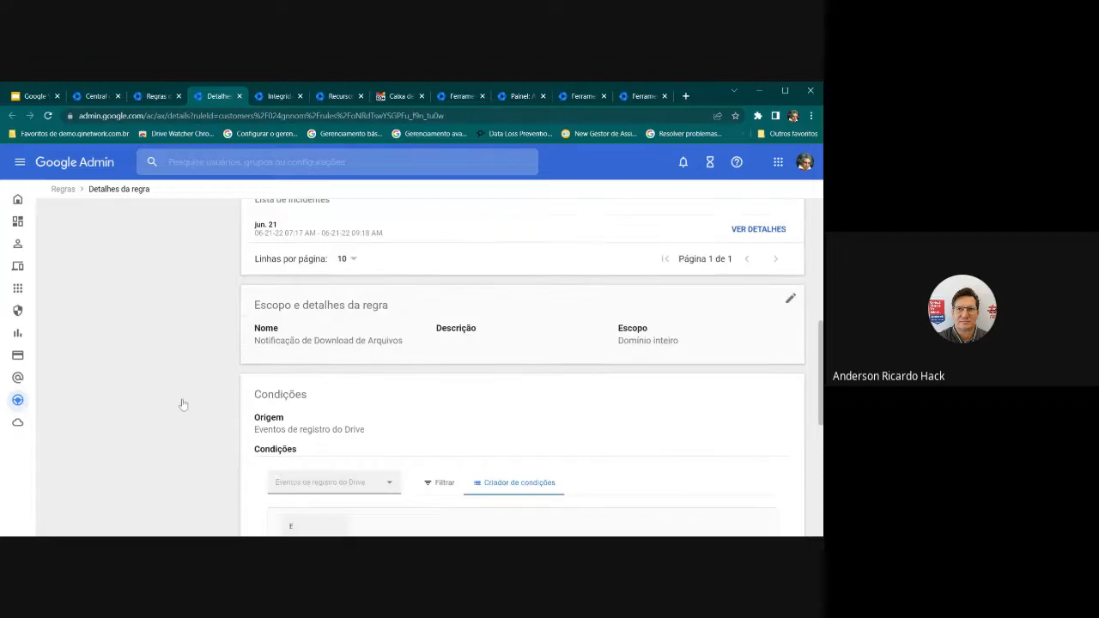
pyautogui.scroll(-2, 295, 407)
pyautogui.scroll(-4, 301, 430)
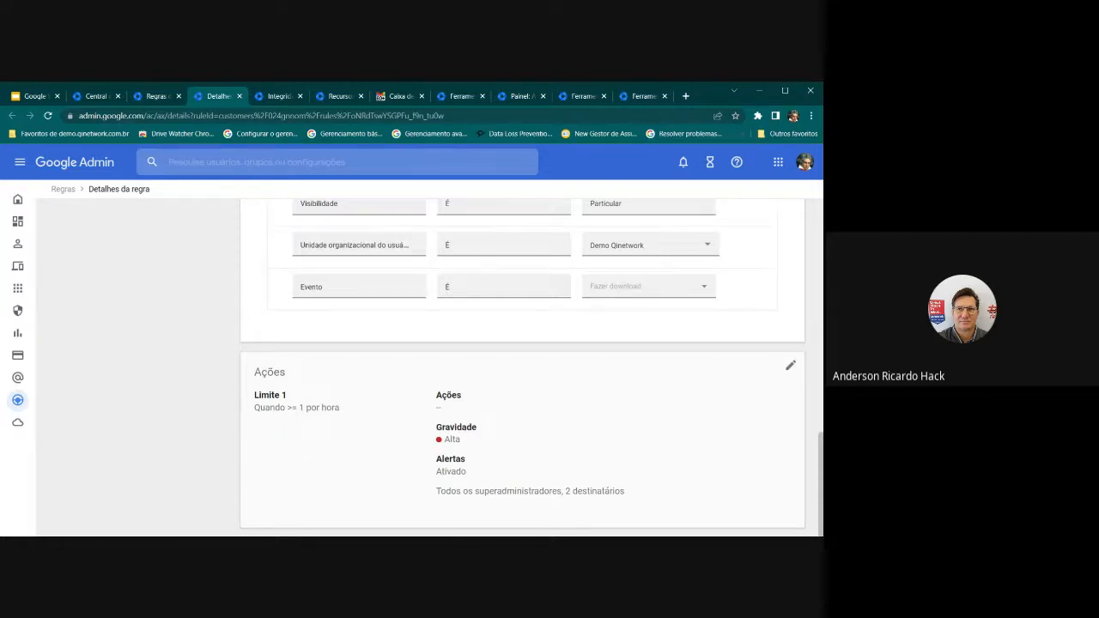
pyautogui.scroll(3, 305, 436)
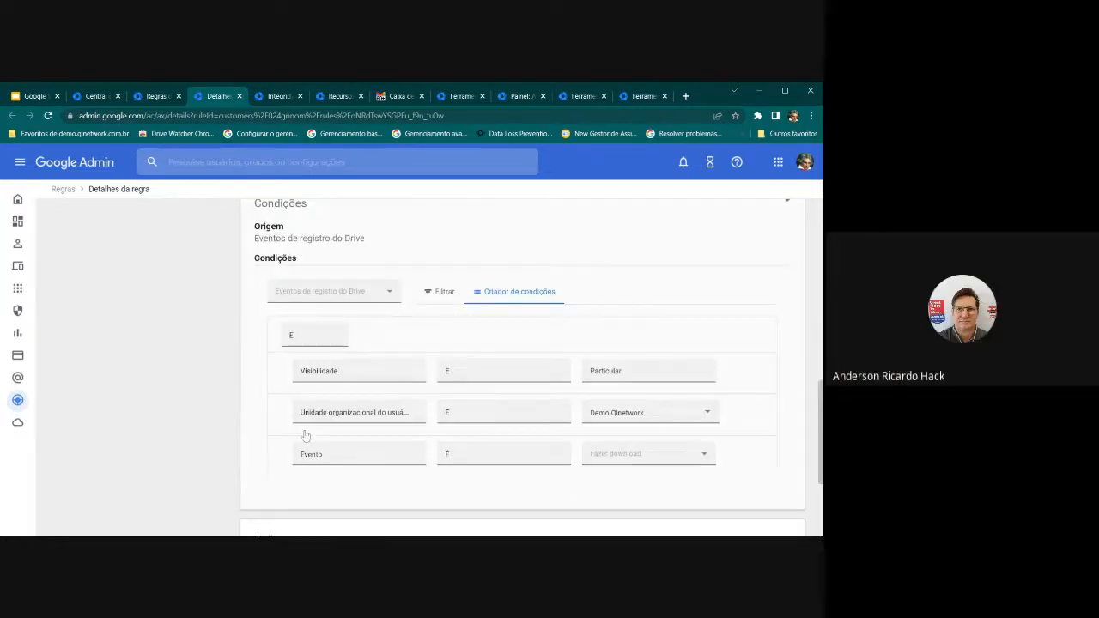
pyautogui.scroll(2, 305, 435)
pyautogui.scroll(3, 315, 432)
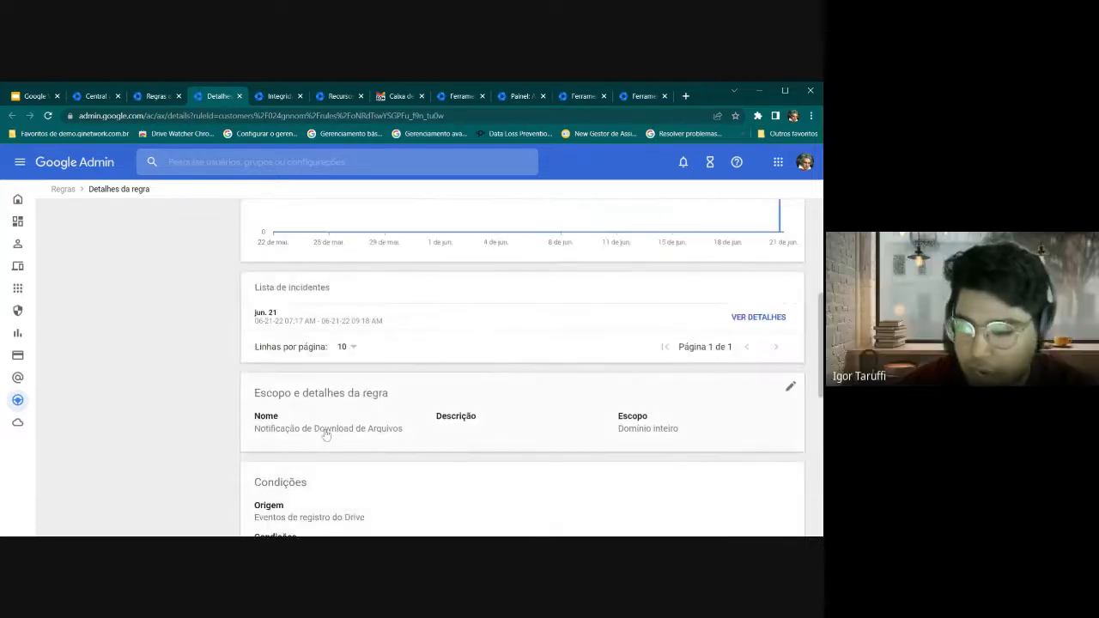
pyautogui.scroll(2, 326, 435)
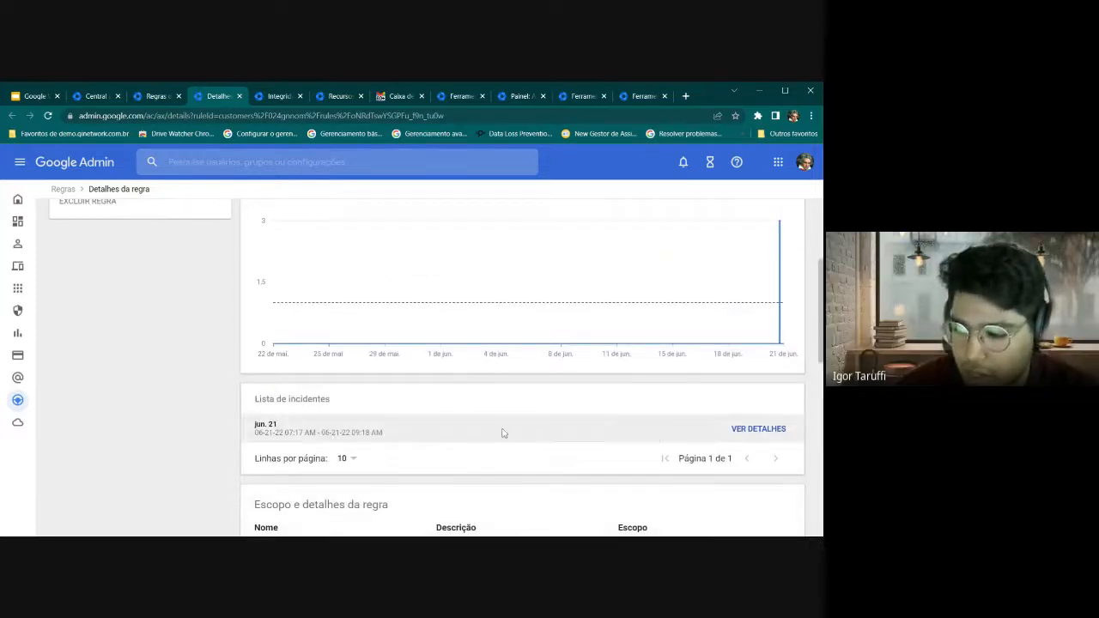
pyautogui.click(754, 429)
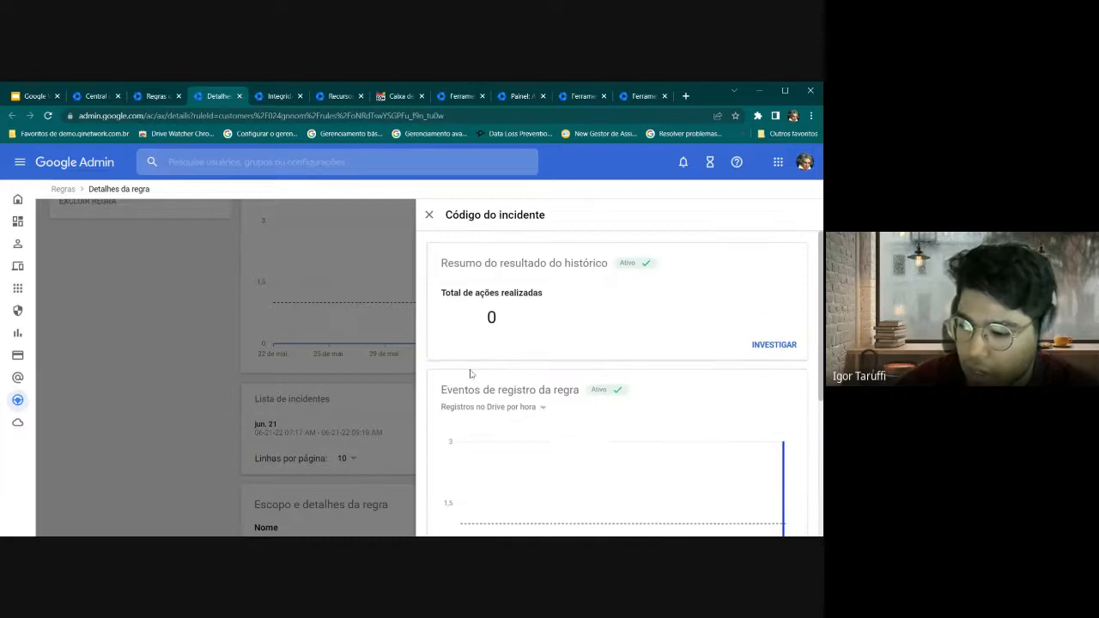
pyautogui.click(434, 225)
pyautogui.scroll(4, 387, 324)
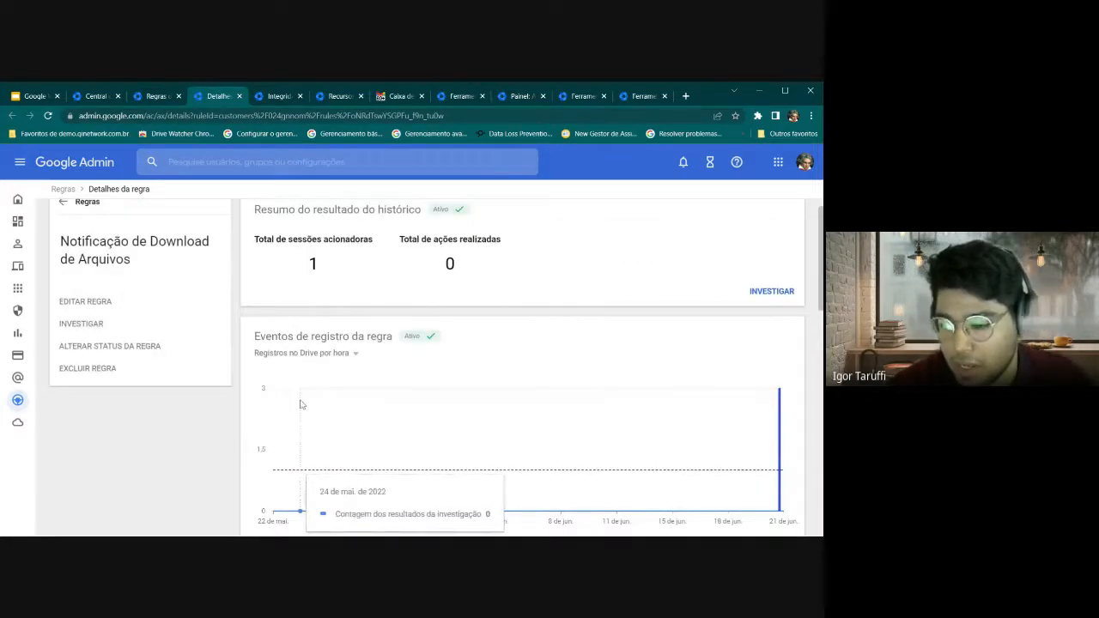
pyautogui.scroll(-1, 567, 403)
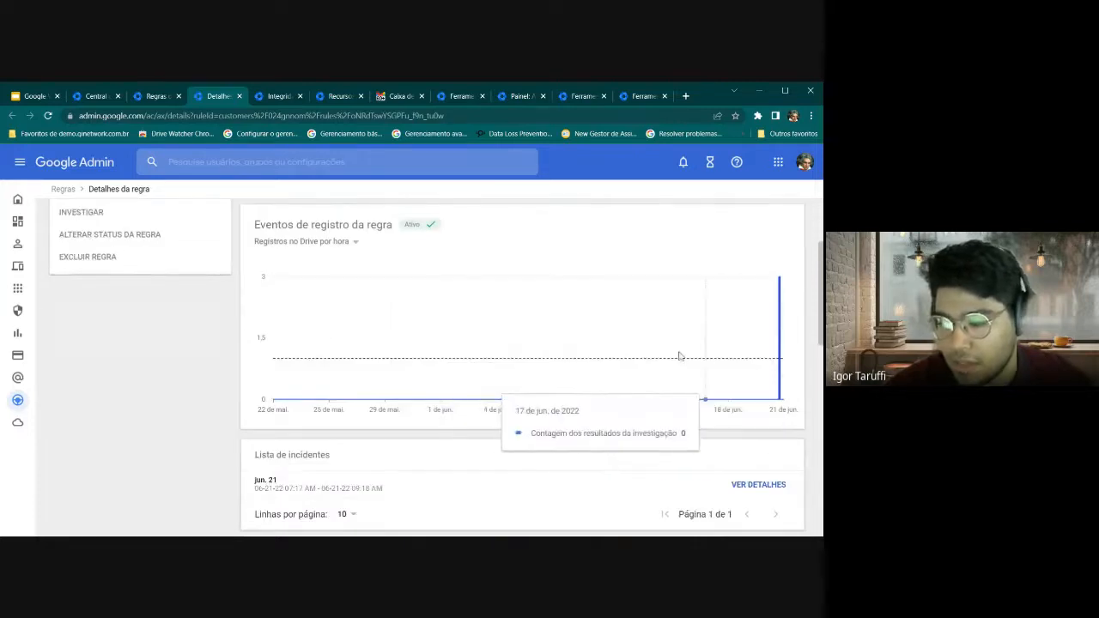
pyautogui.scroll(1, 515, 339)
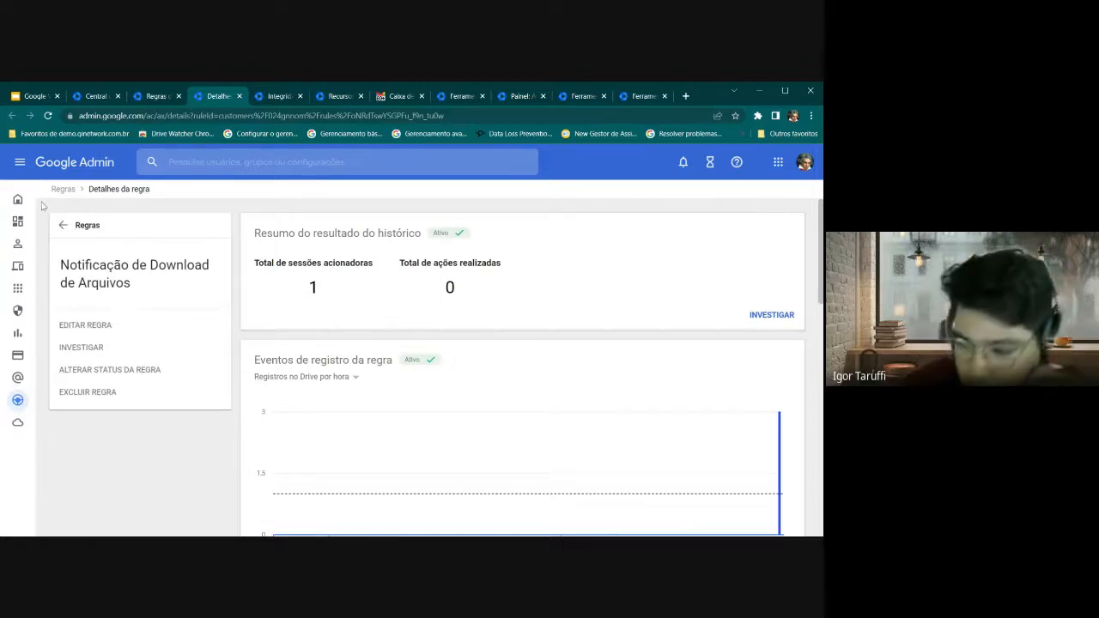
# Go through the Security and data access control menus to the Data protection page
pyautogui.click(14, 165)
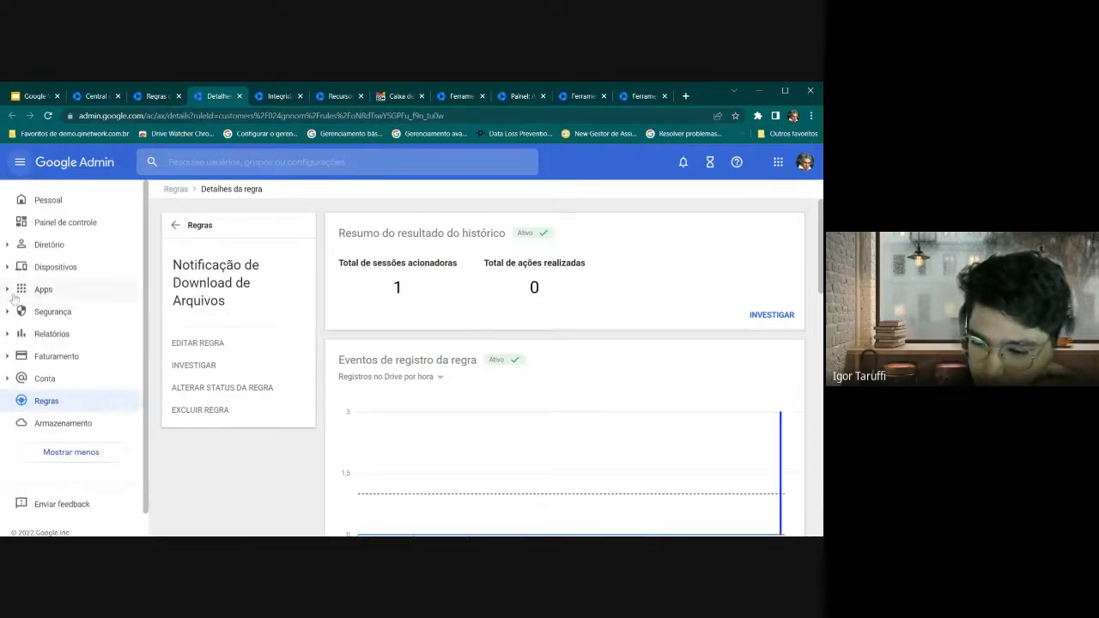
pyautogui.click(19, 312)
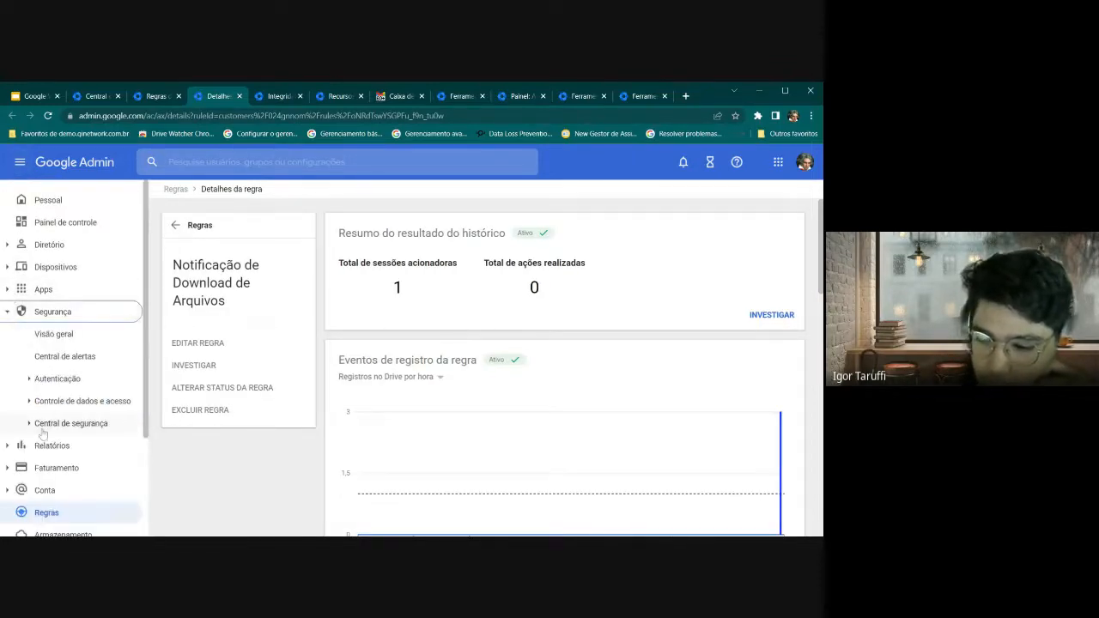
pyautogui.click(52, 399)
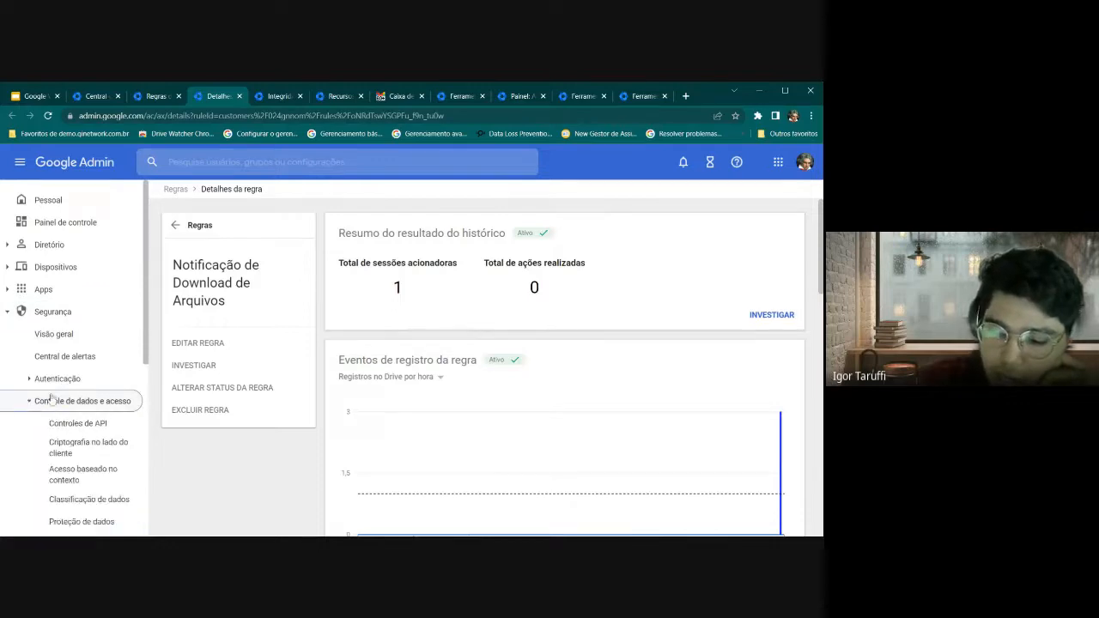
pyautogui.scroll(-2, 52, 400)
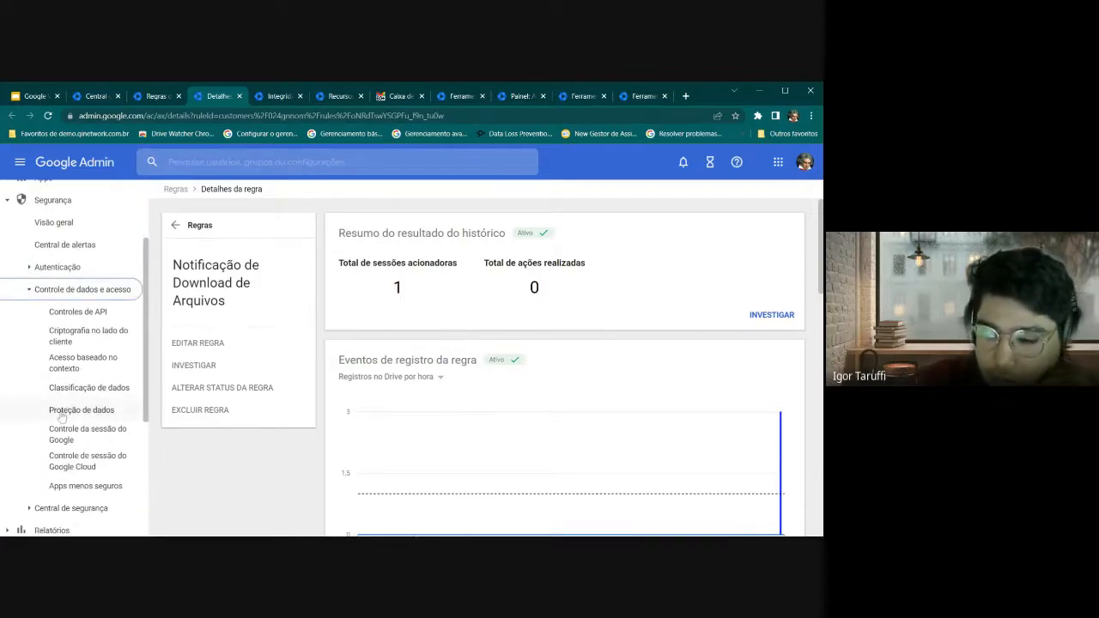
pyautogui.click(61, 412)
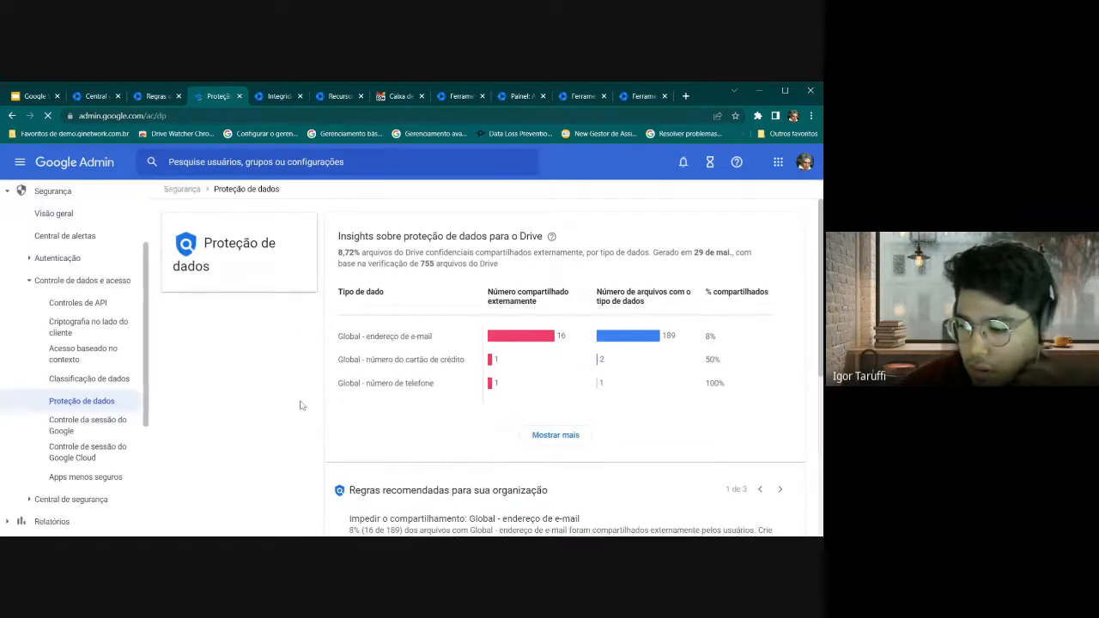
pyautogui.scroll(-1, 480, 386)
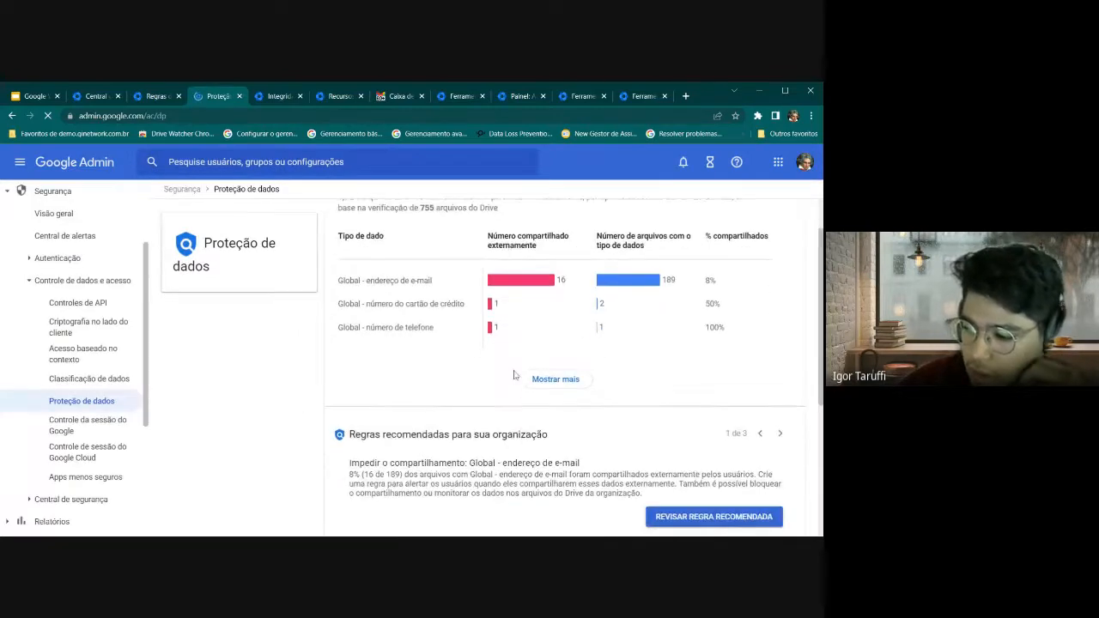
pyautogui.scroll(-5, 538, 391)
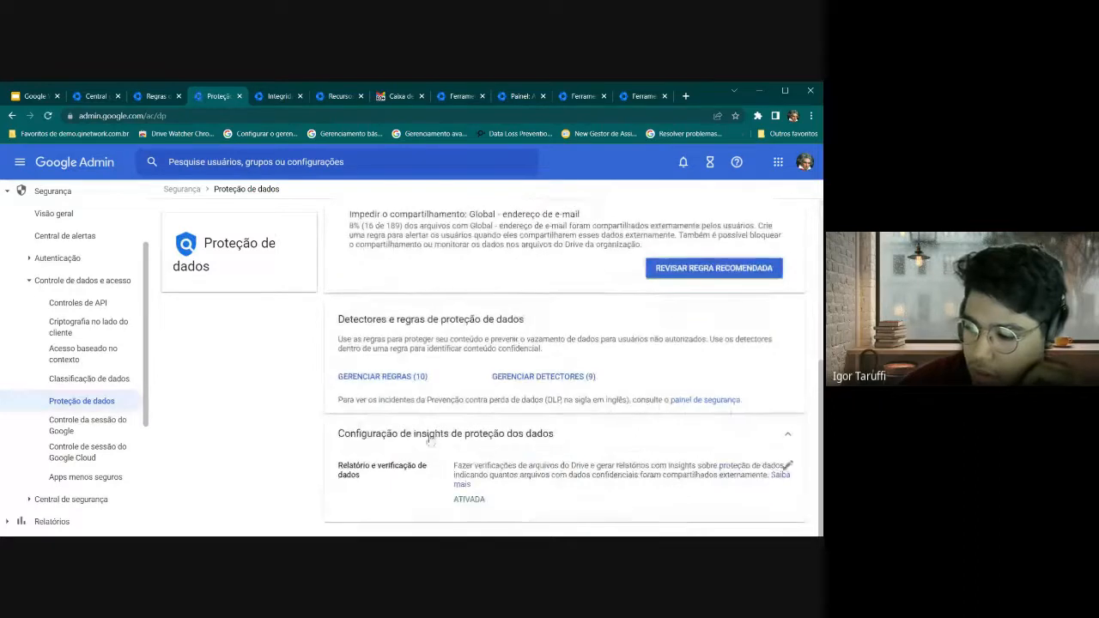
pyautogui.scroll(1, 385, 365)
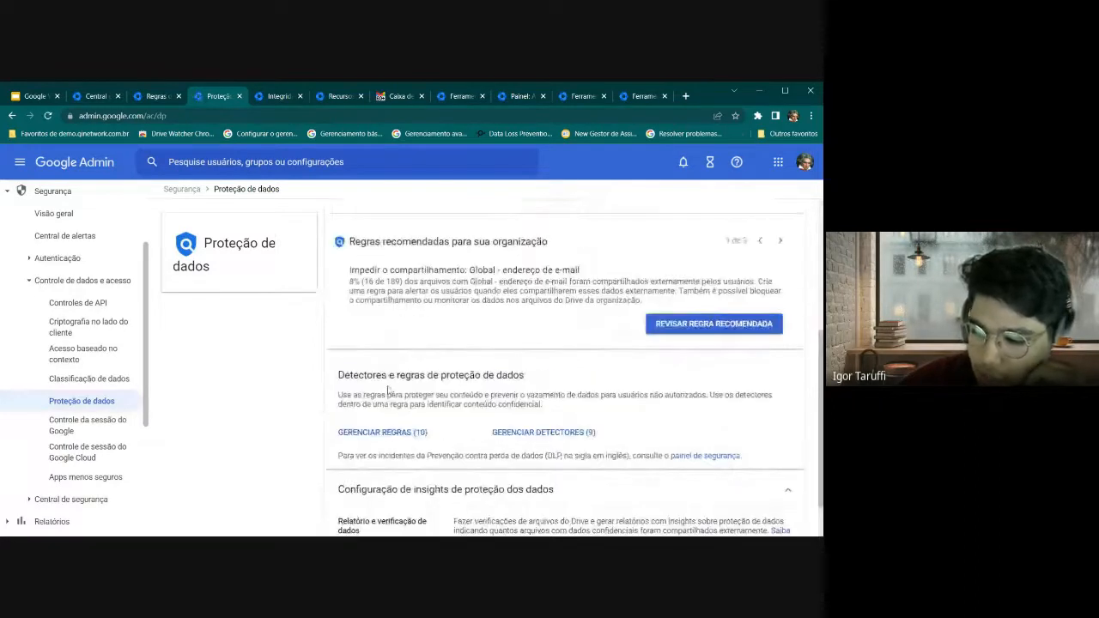
# From GERENCIAR REGRAS (10), open the DLP - CPF DRIVE - NÃO EXCLUIR rule
pyautogui.click(379, 433)
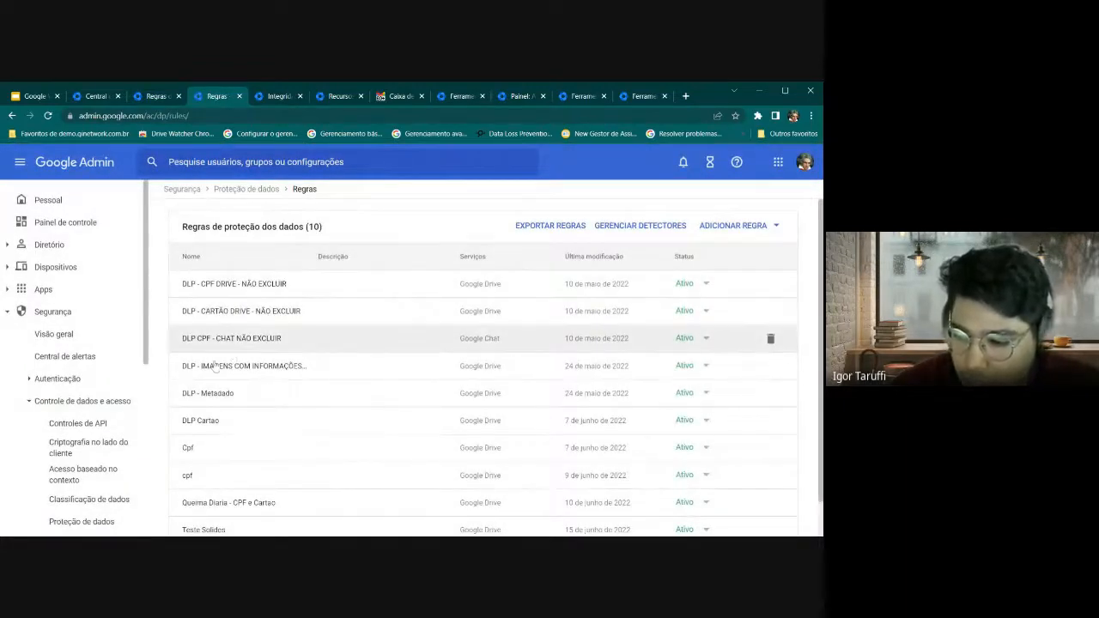
pyautogui.click(212, 314)
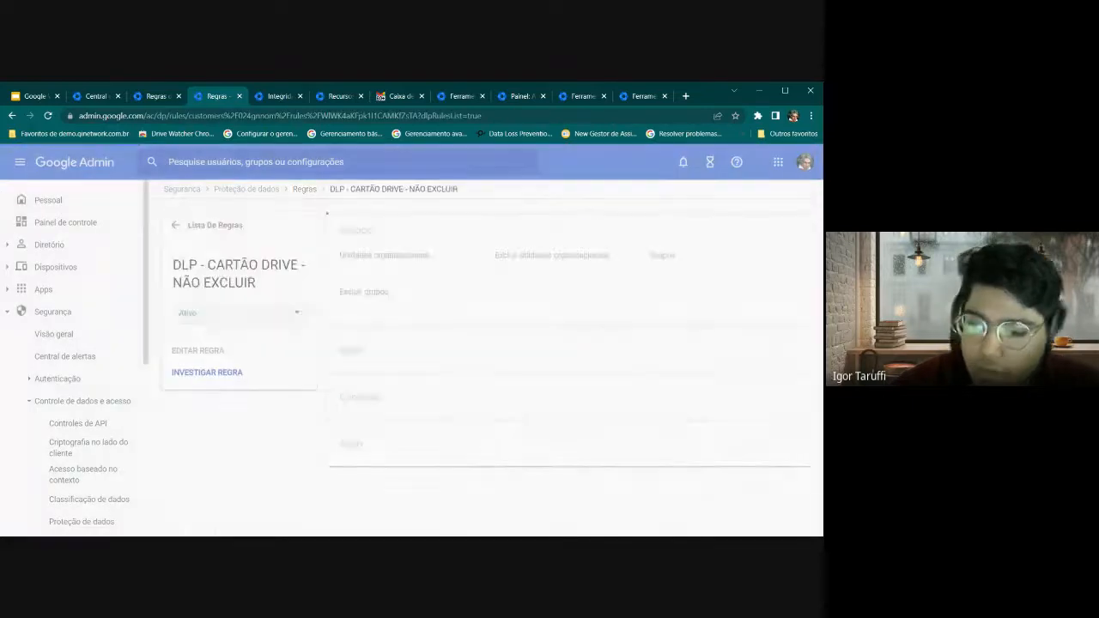
pyautogui.click(178, 239)
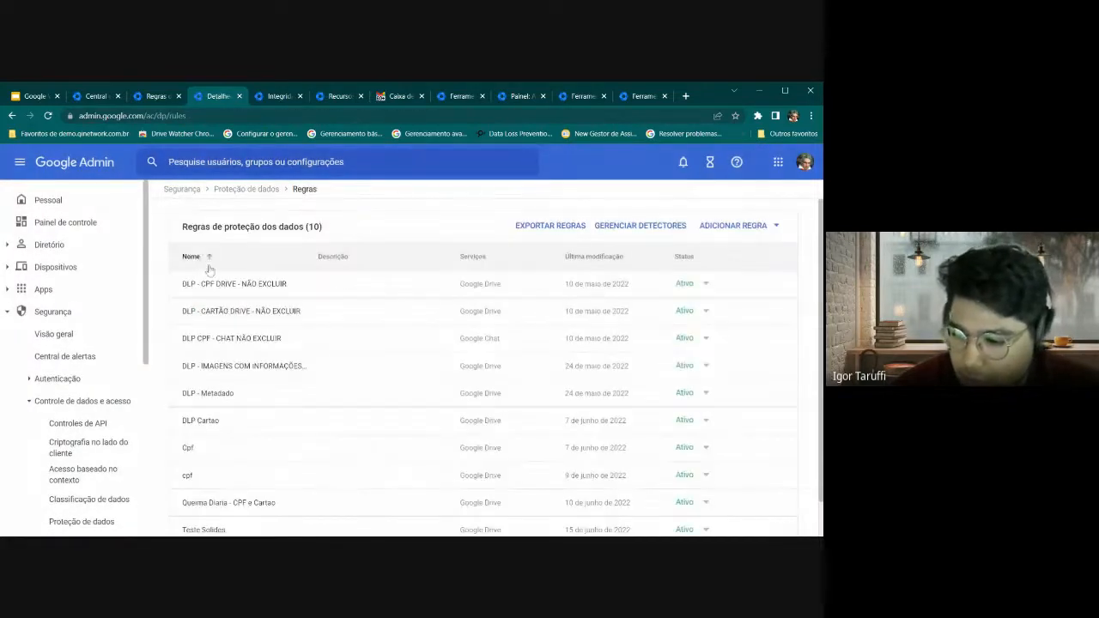
pyautogui.click(210, 284)
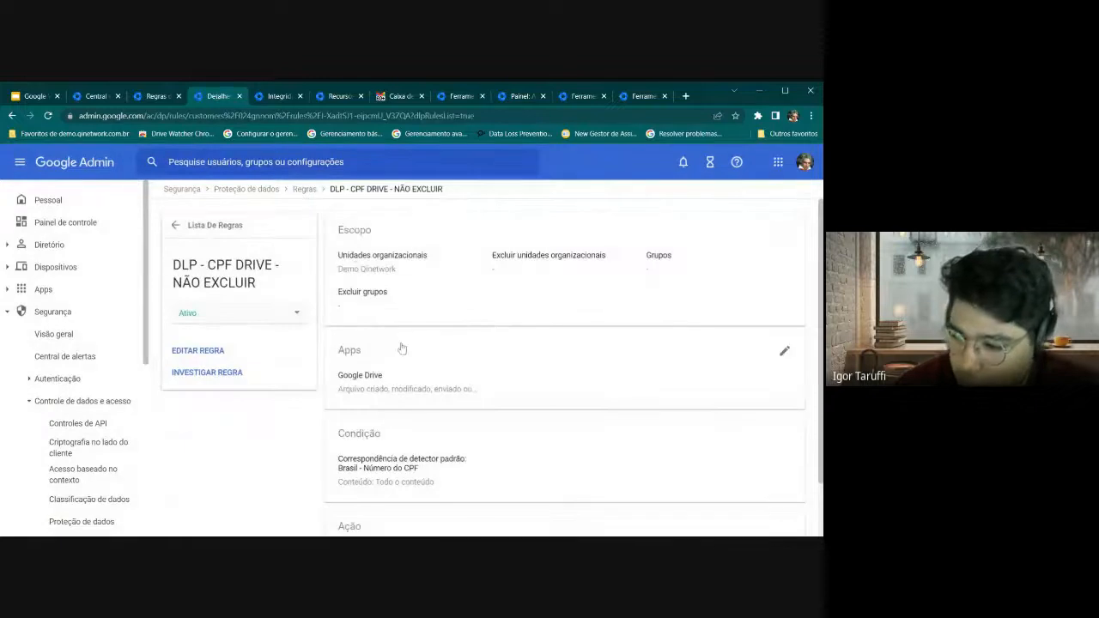
# Edit the CPF Drive rule, keeping its name and the 'Todo em Demo Qinetwork' scope, and advance to Apps
pyautogui.click(376, 256)
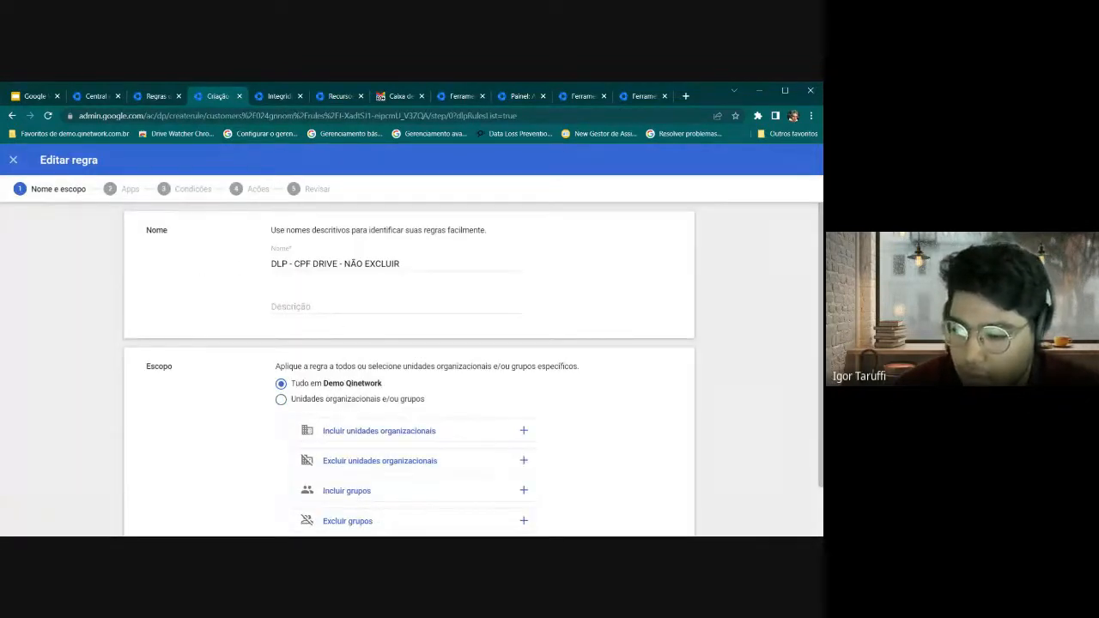
pyautogui.moveTo(276, 263); pyautogui.dragTo(401, 263)
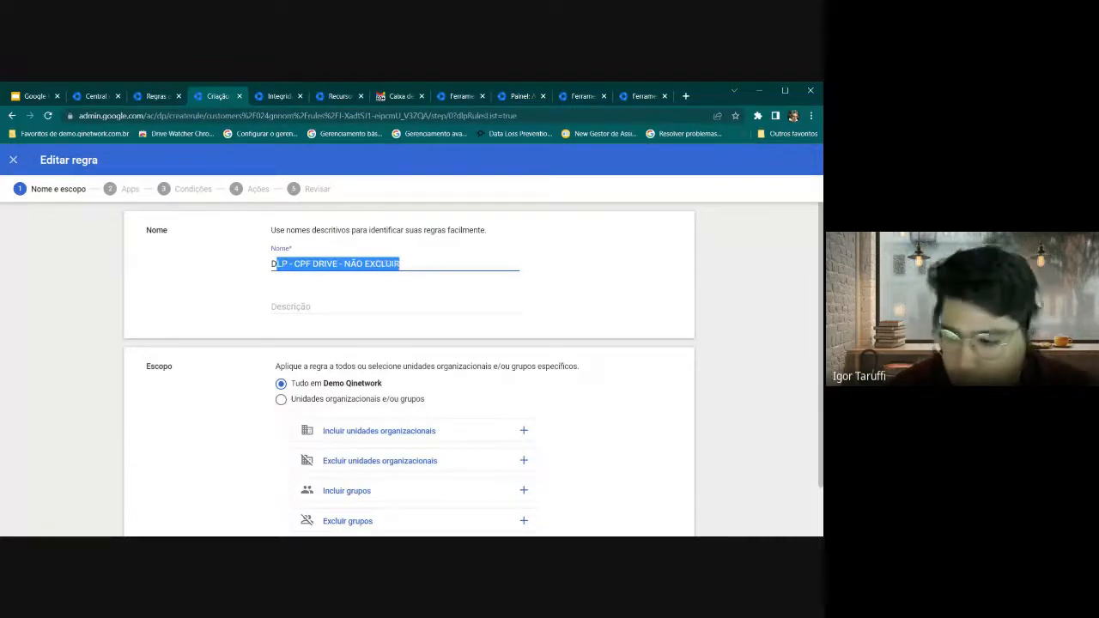
pyautogui.click(277, 328)
pyautogui.scroll(-2, 292, 333)
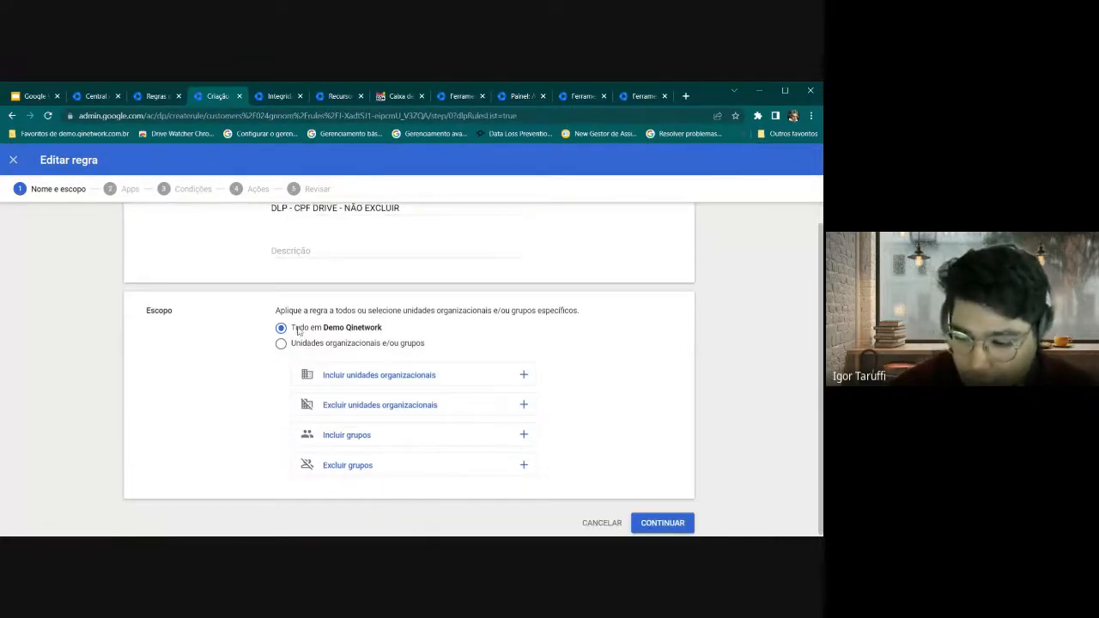
pyautogui.moveTo(298, 331); pyautogui.dragTo(389, 337)
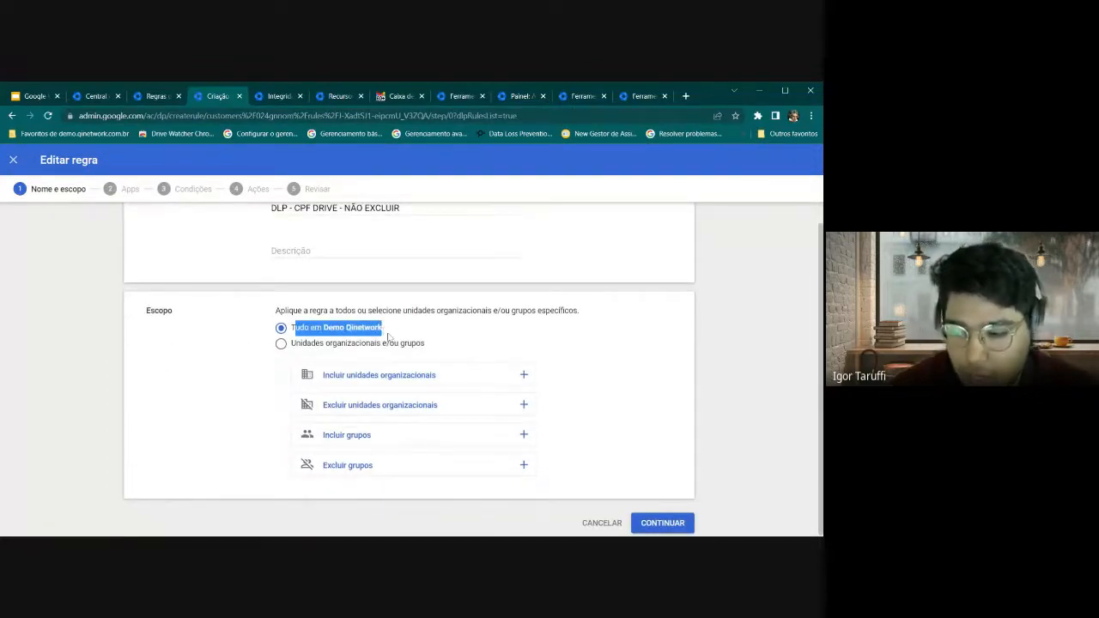
pyautogui.click(251, 359)
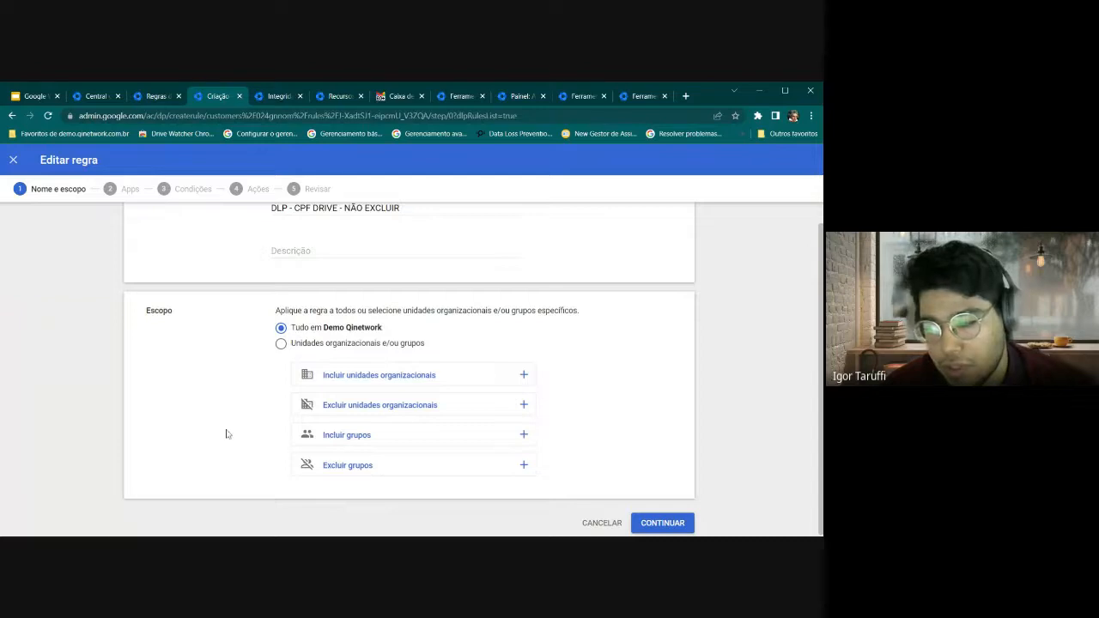
pyautogui.scroll(1, 233, 354)
pyautogui.doubleClick(303, 263)
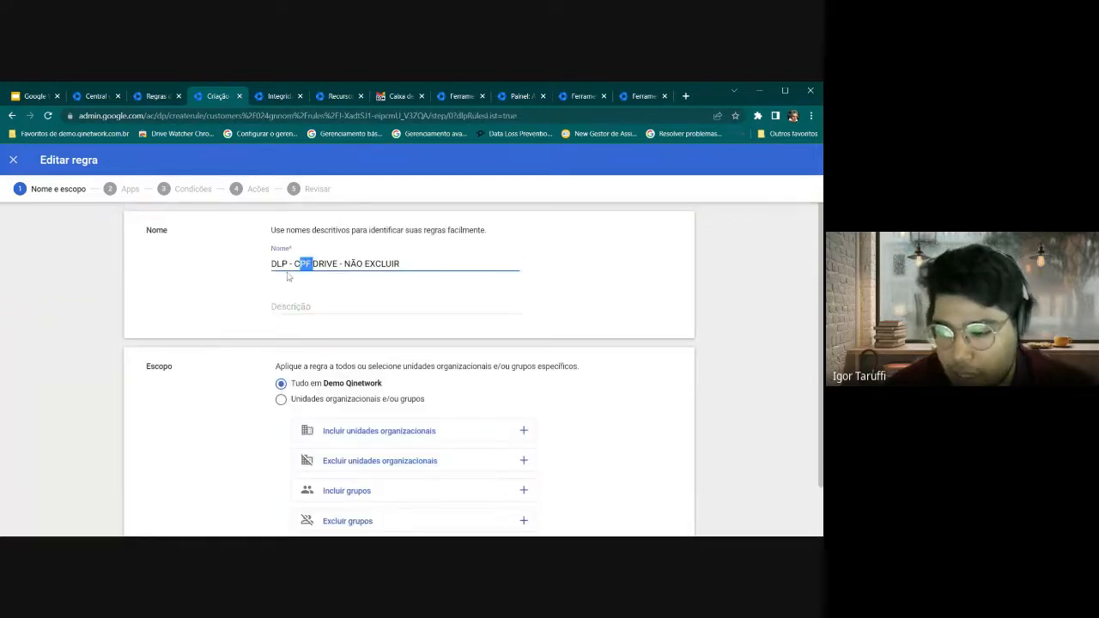
pyautogui.click(240, 293)
pyautogui.scroll(-1, 242, 301)
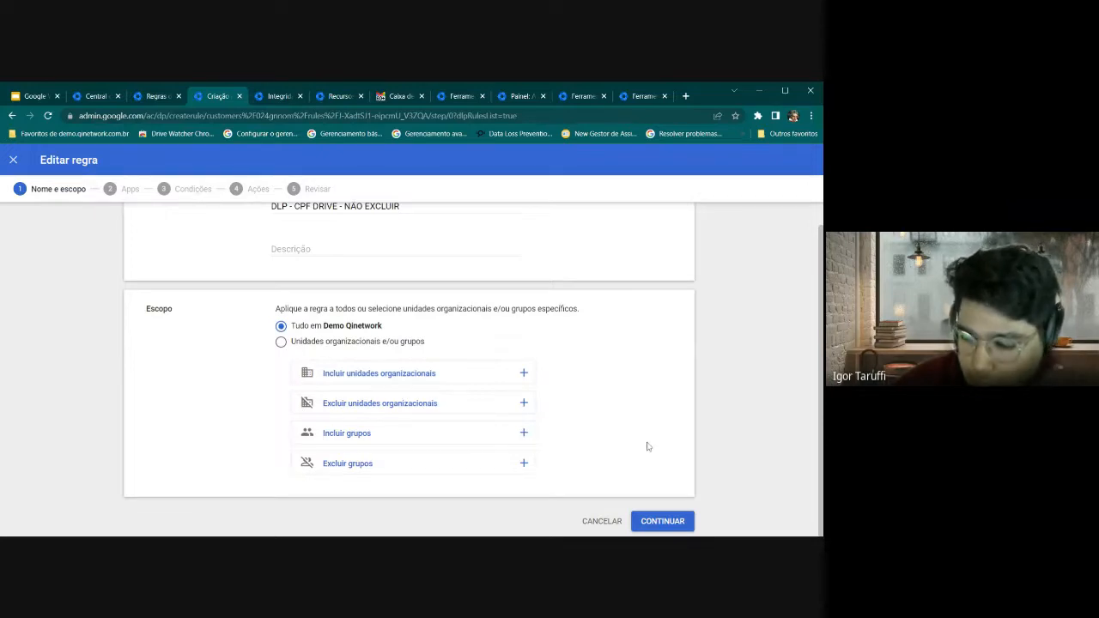
pyautogui.click(668, 522)
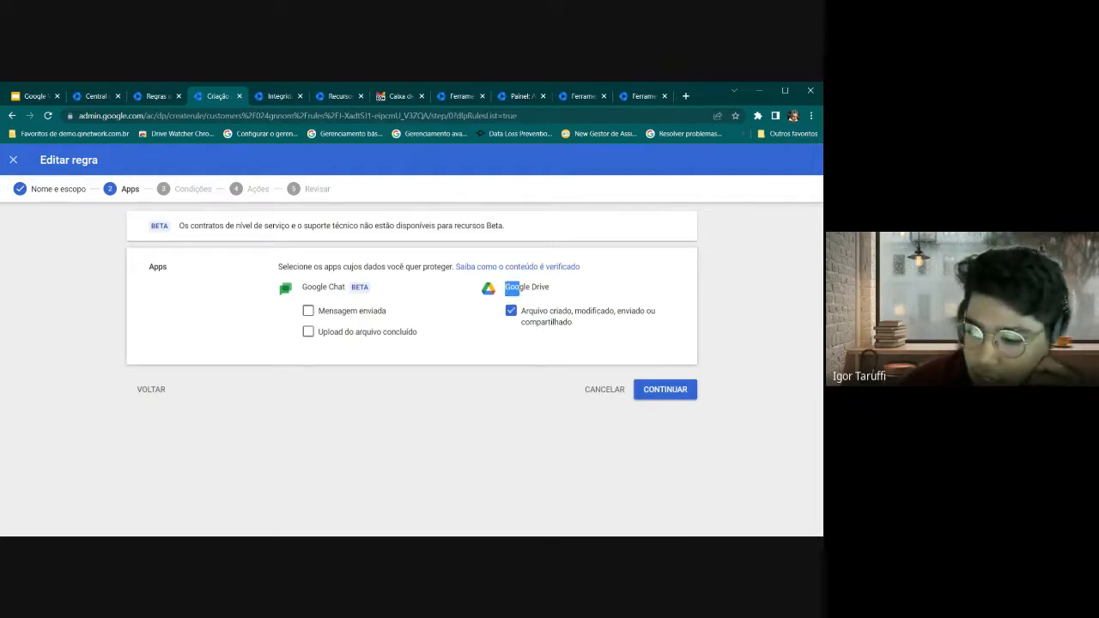
# Add Google Chat's Mensagem enviada and Upload do arquivo concluído alongside the Google Drive events
pyautogui.moveTo(506, 287); pyautogui.dragTo(553, 292)
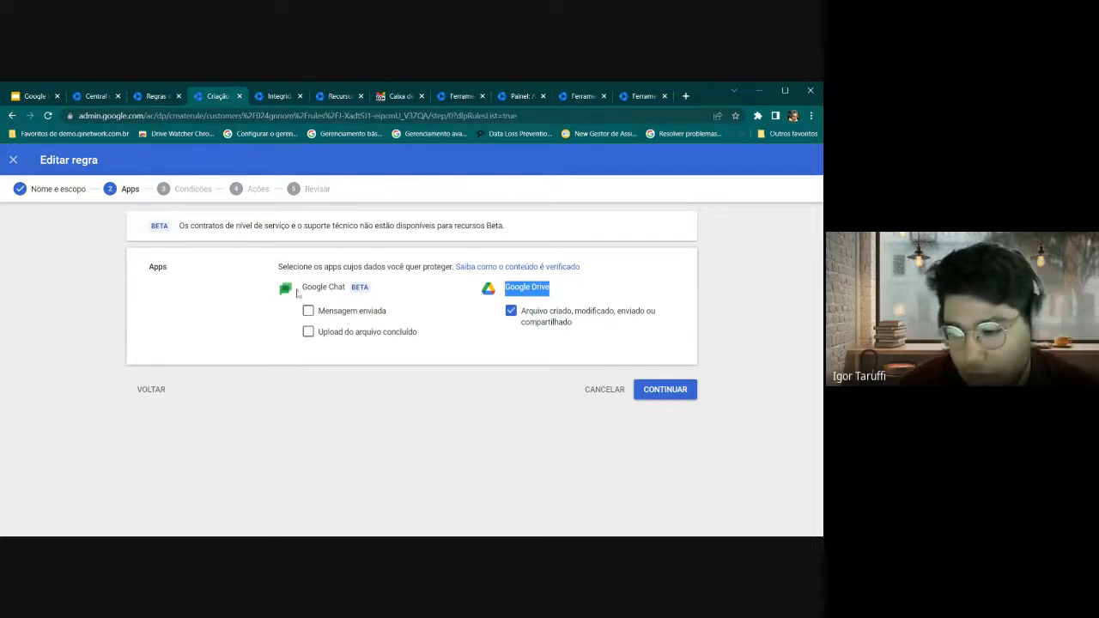
pyautogui.moveTo(301, 287); pyautogui.dragTo(343, 288)
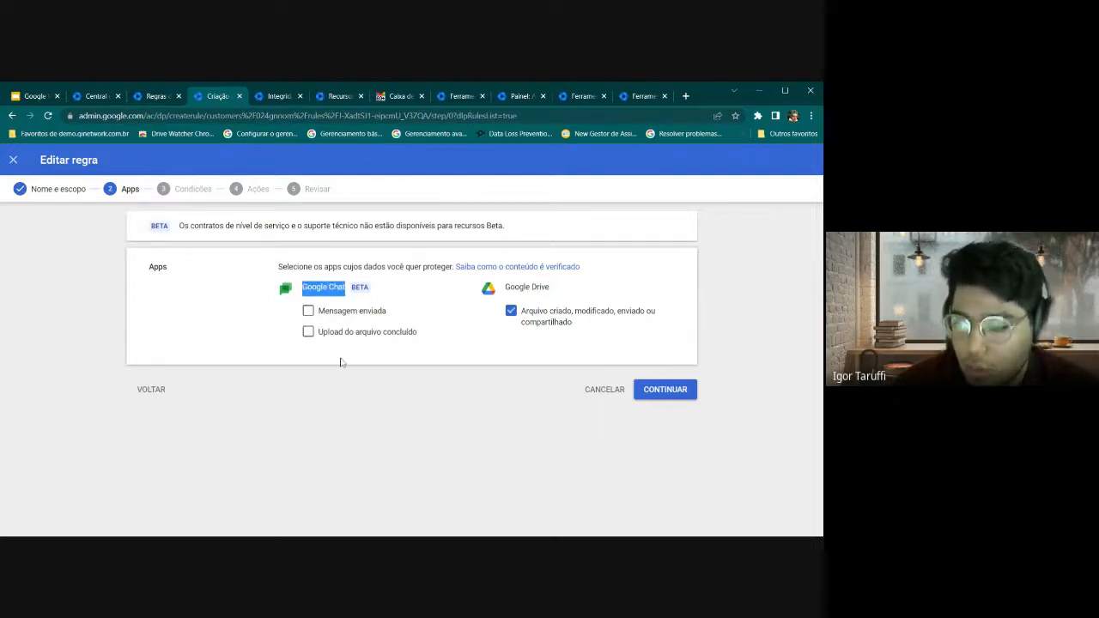
pyautogui.click(309, 315)
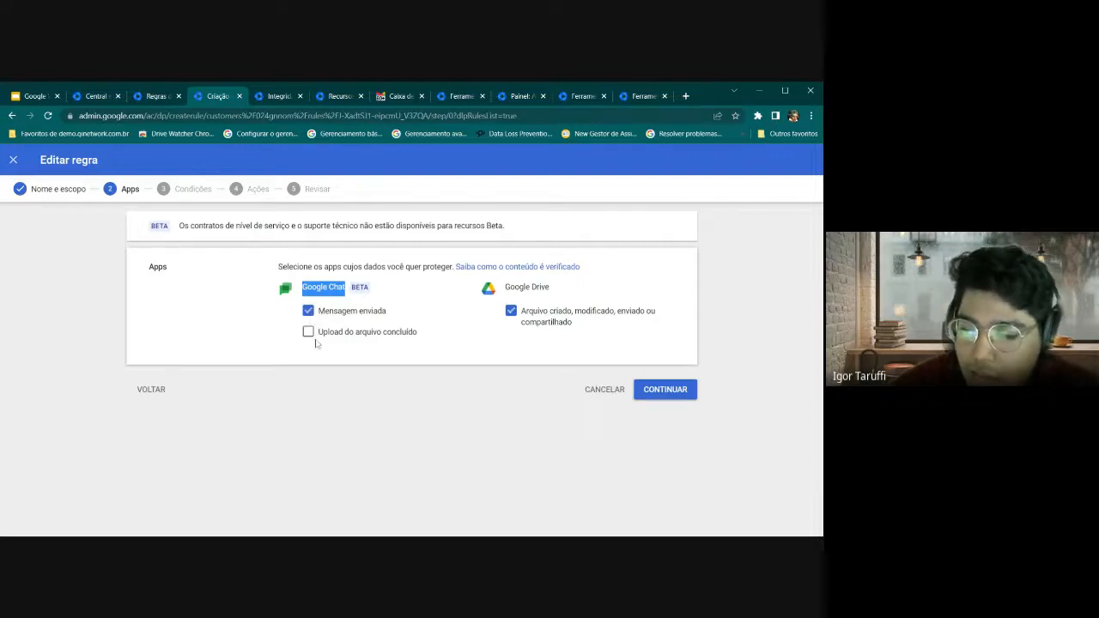
pyautogui.click(309, 335)
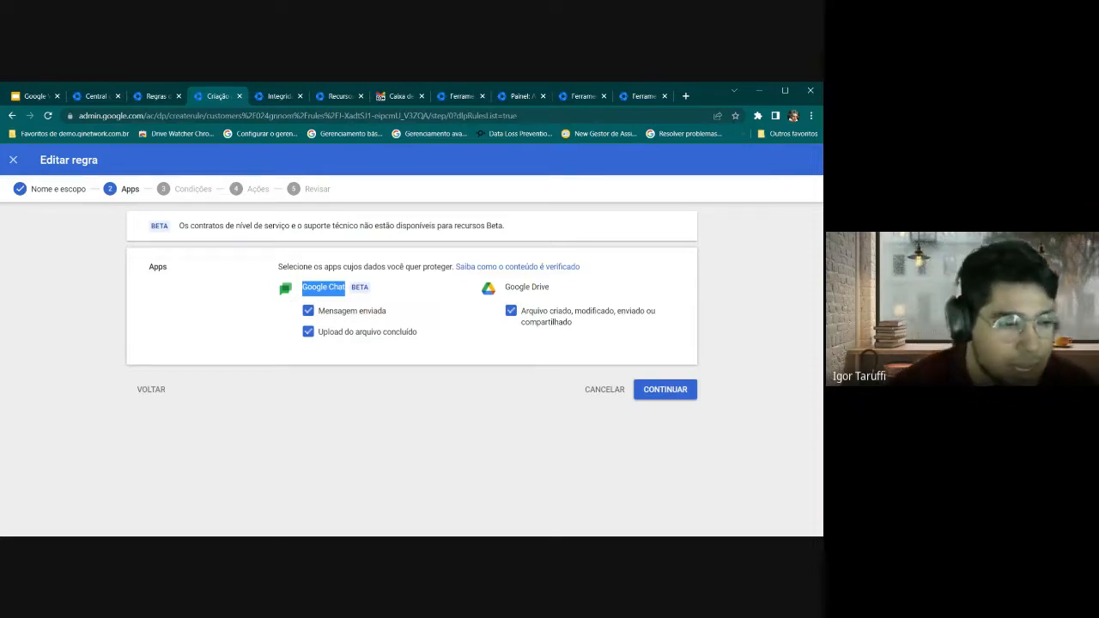
# Make the condition match the predefined data type Brasil - Número do CPF
pyautogui.click(665, 391)
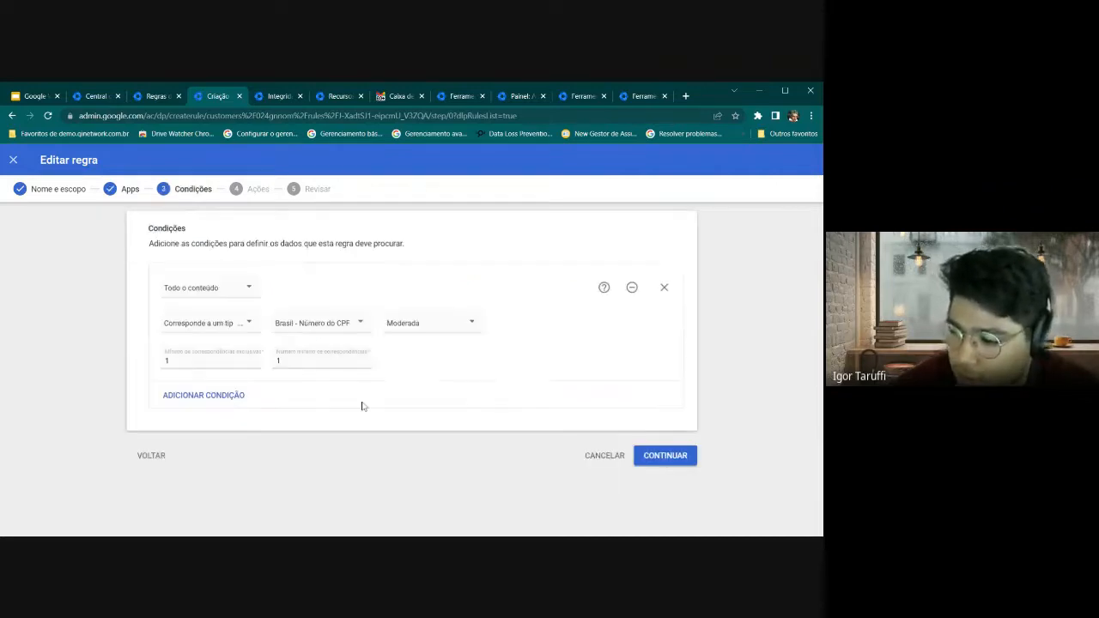
pyautogui.click(184, 332)
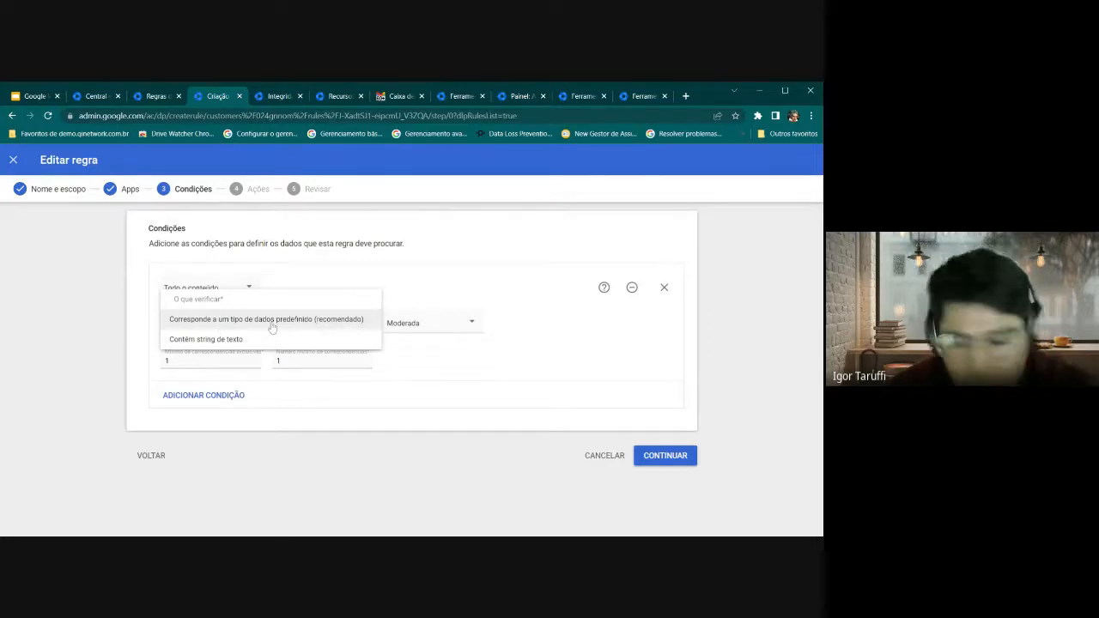
pyautogui.click(335, 319)
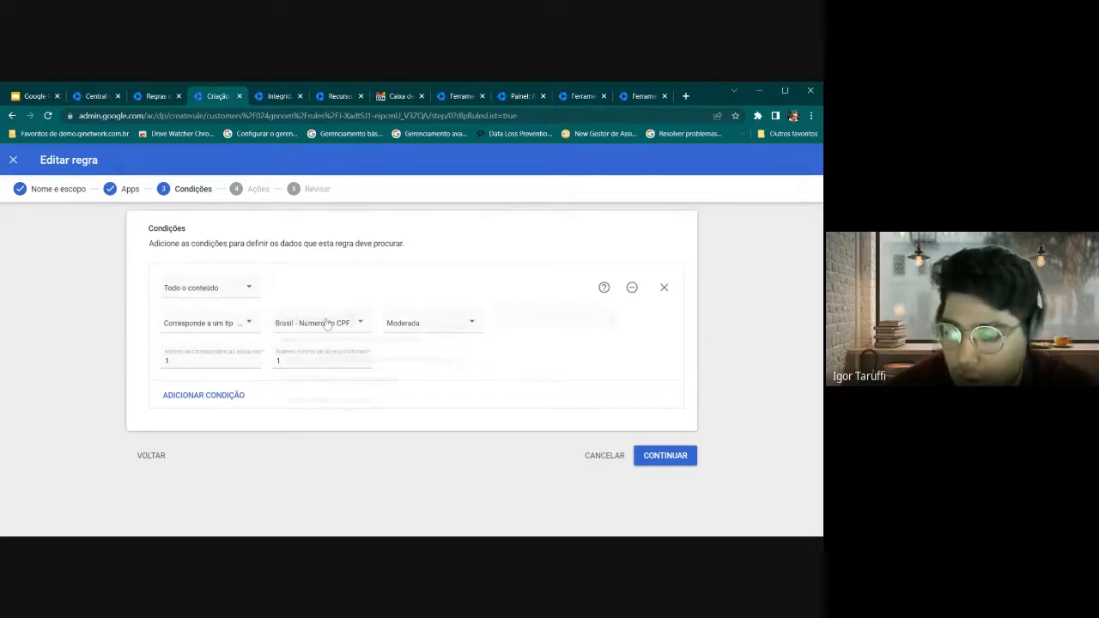
pyautogui.click(328, 323)
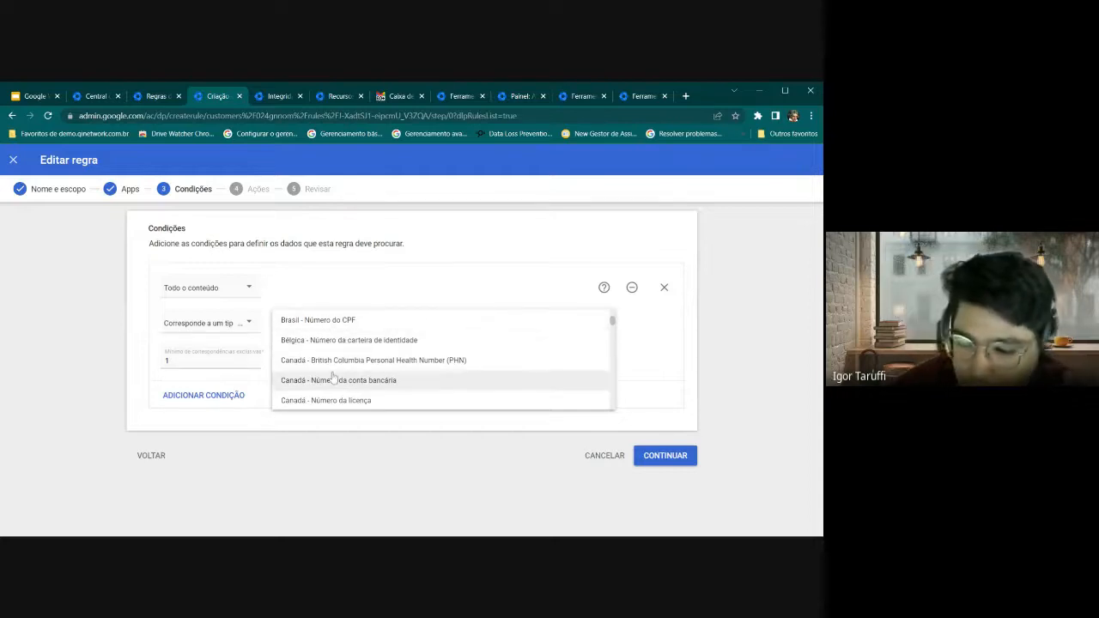
pyautogui.scroll(2, 335, 375)
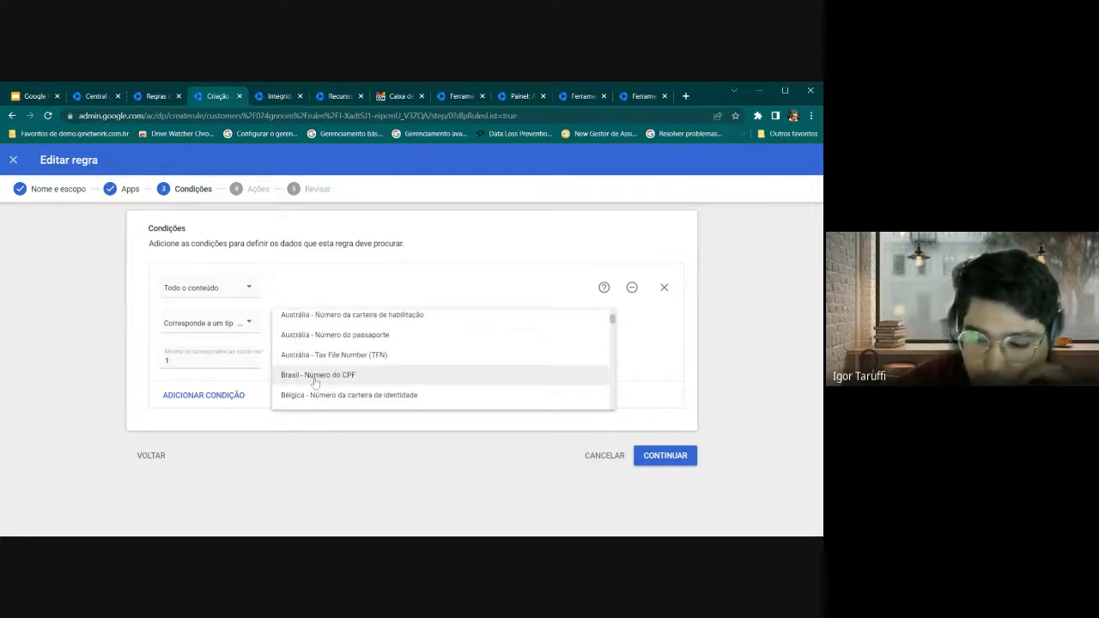
pyautogui.scroll(5, 316, 377)
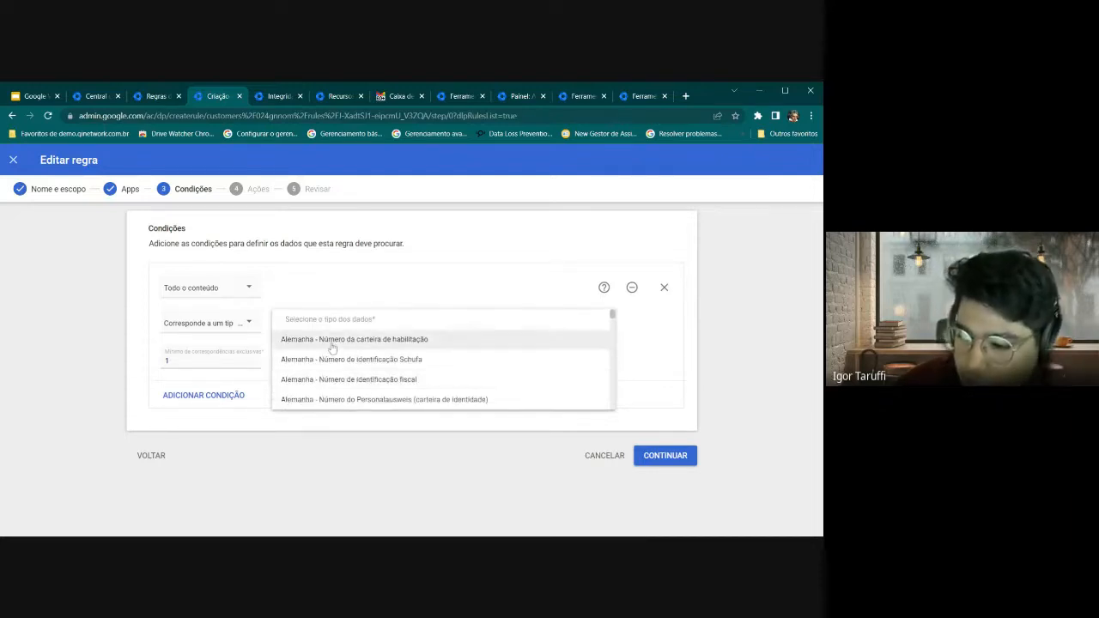
pyautogui.scroll(-10, 322, 374)
pyautogui.scroll(-10, 333, 356)
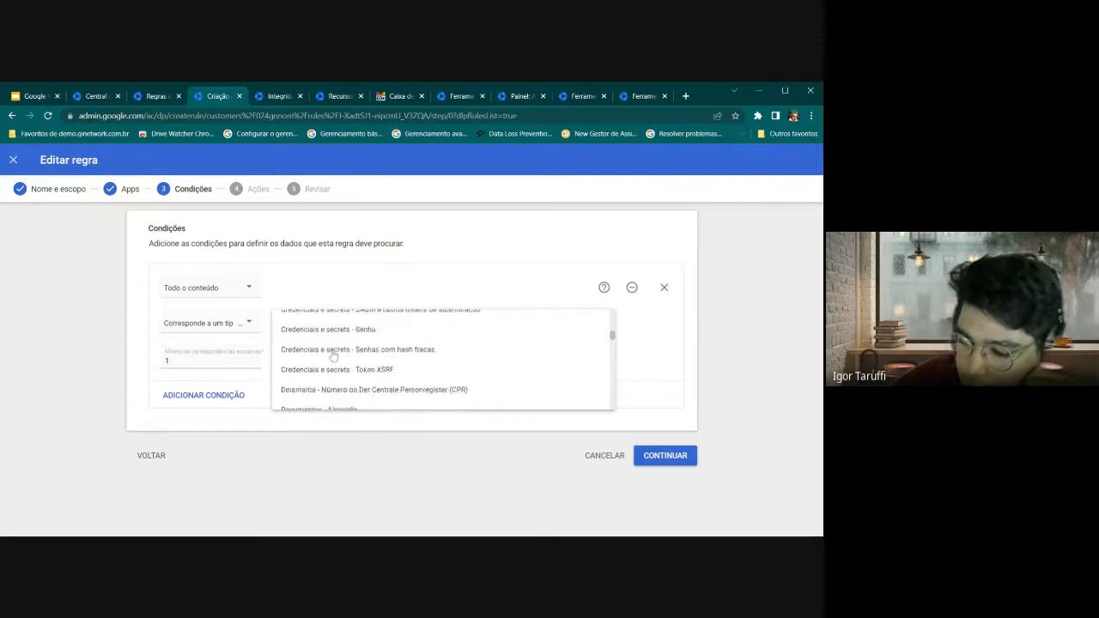
pyautogui.scroll(-10, 333, 356)
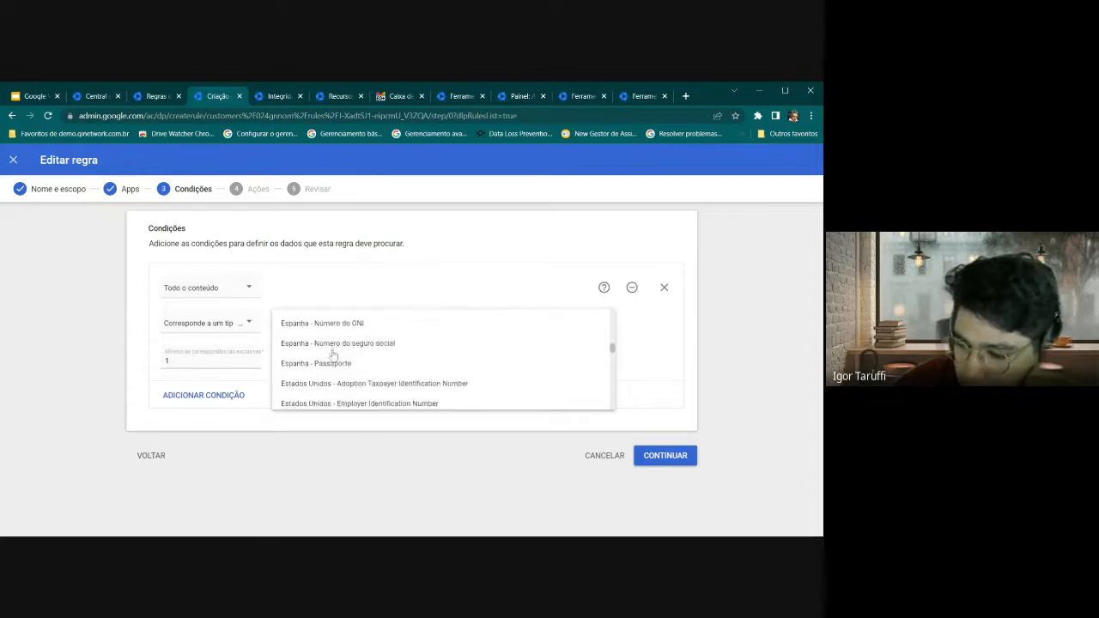
pyautogui.scroll(-2, 333, 355)
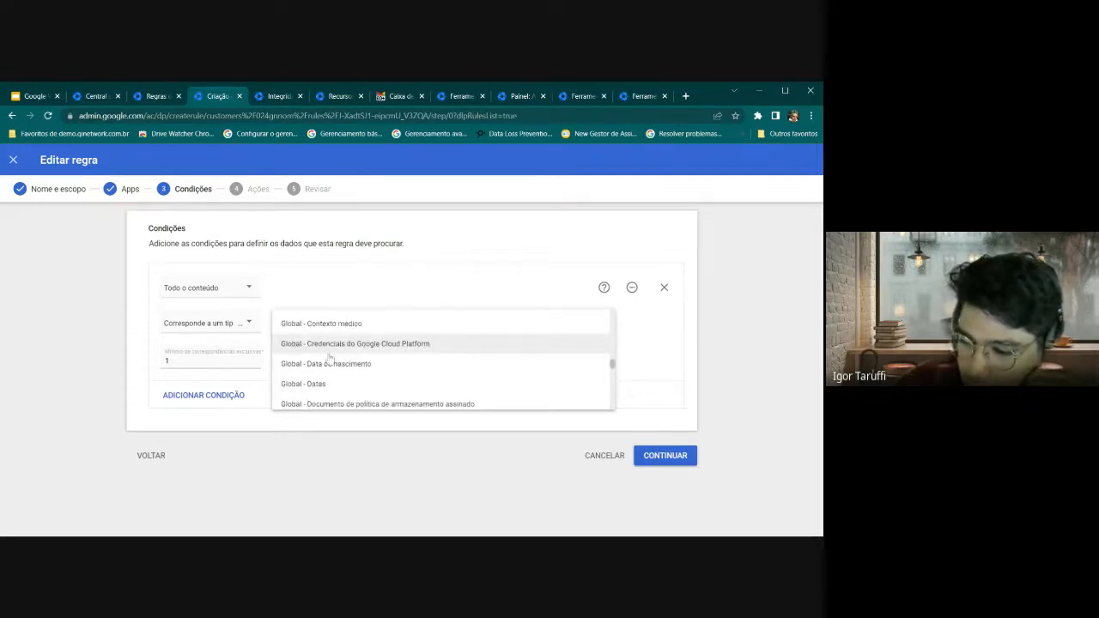
pyautogui.scroll(1, 333, 370)
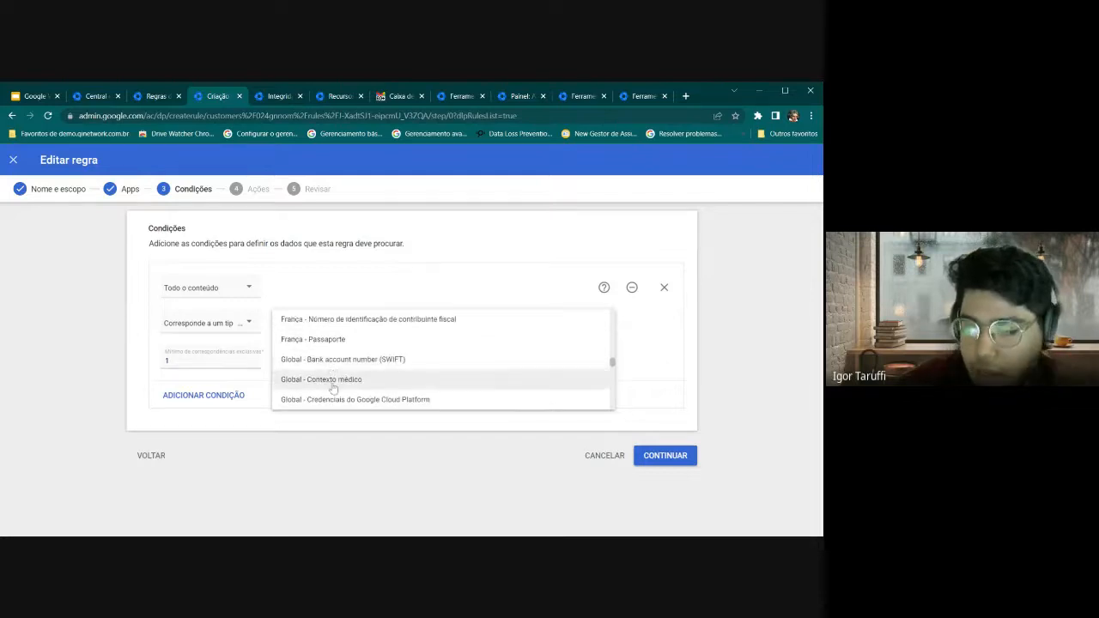
pyautogui.scroll(-1, 333, 370)
pyautogui.scroll(-1, 335, 373)
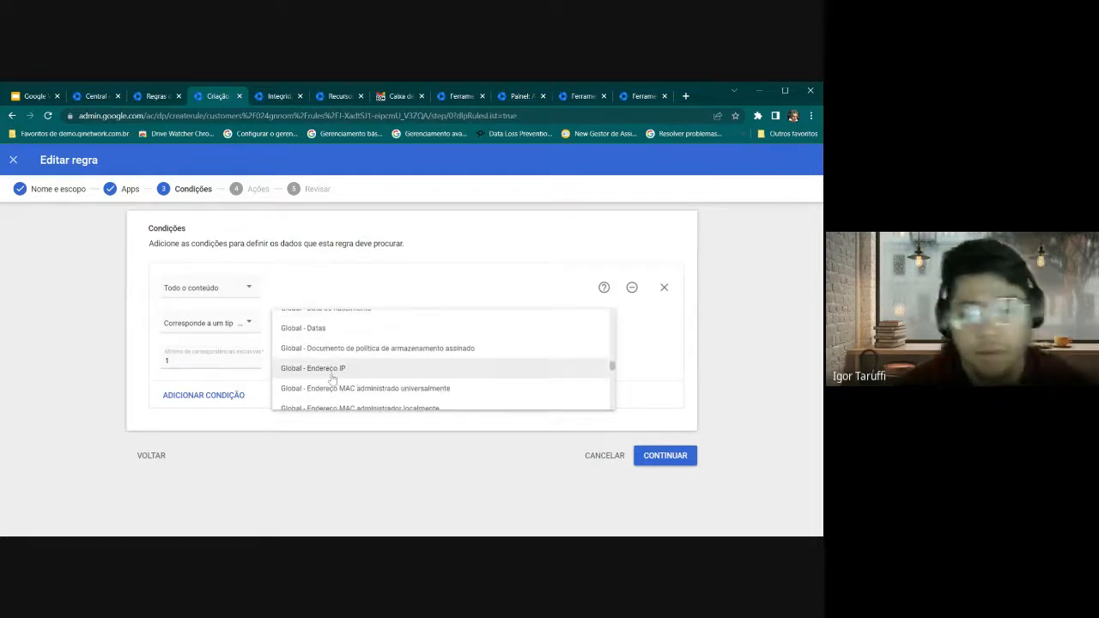
pyautogui.click(309, 459)
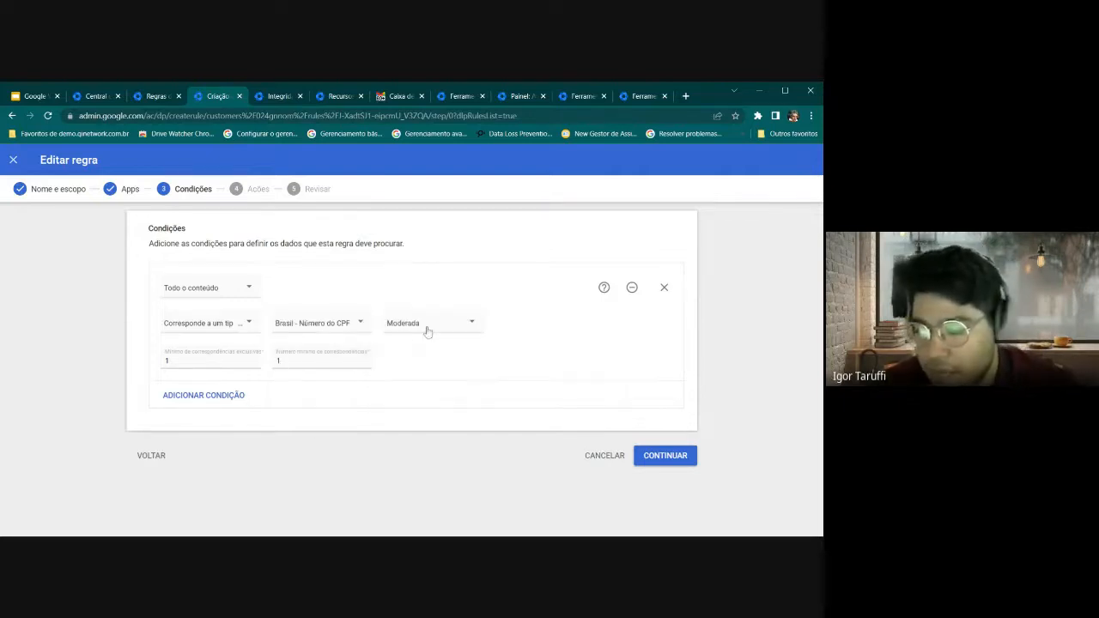
# Set the Limite de possibilidade threshold to Moderada
pyautogui.click(427, 330)
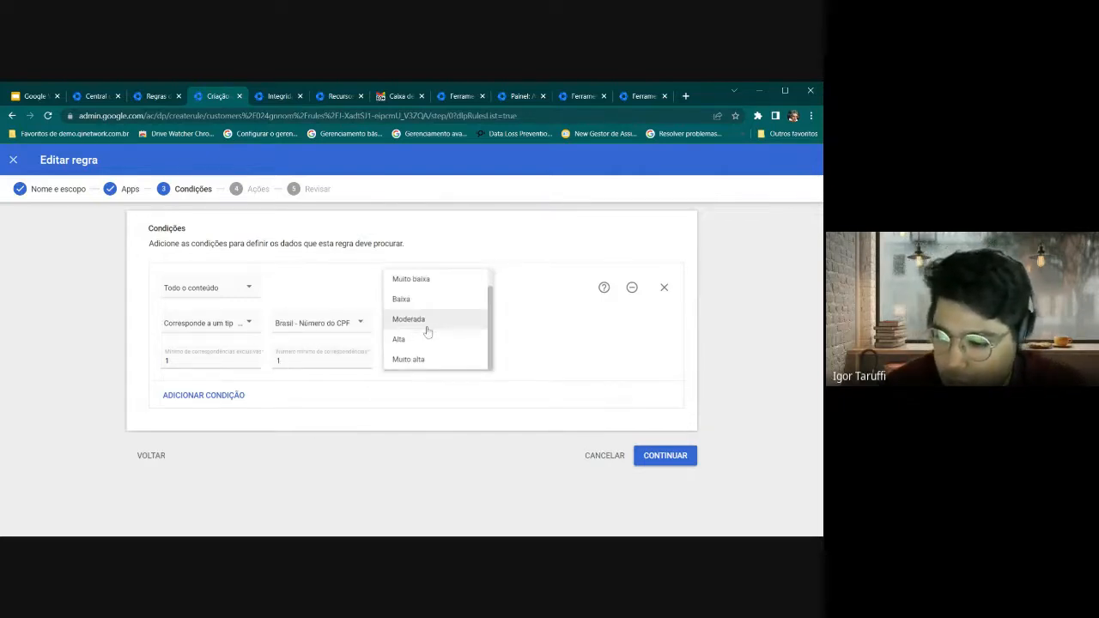
pyautogui.click(427, 322)
pyautogui.click(428, 331)
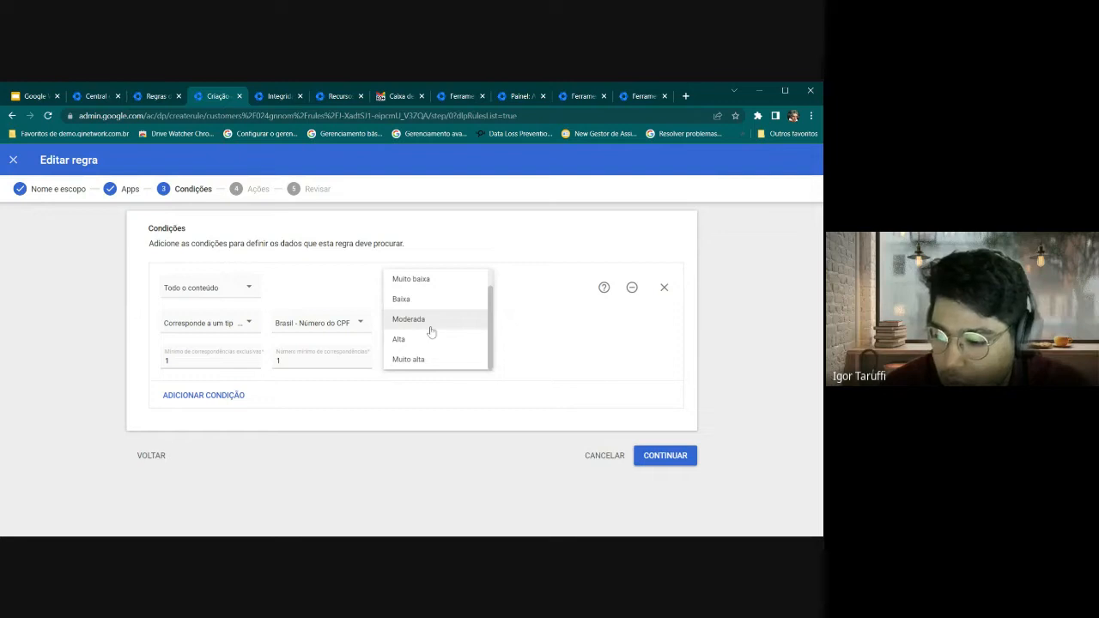
pyautogui.scroll(2, 450, 339)
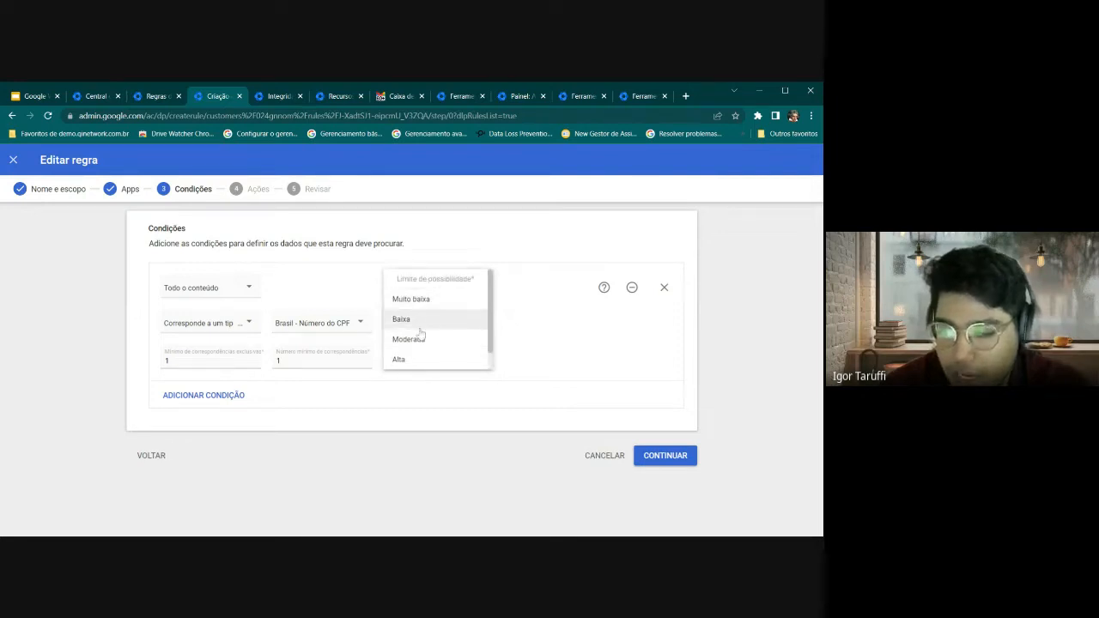
pyautogui.scroll(-1, 427, 346)
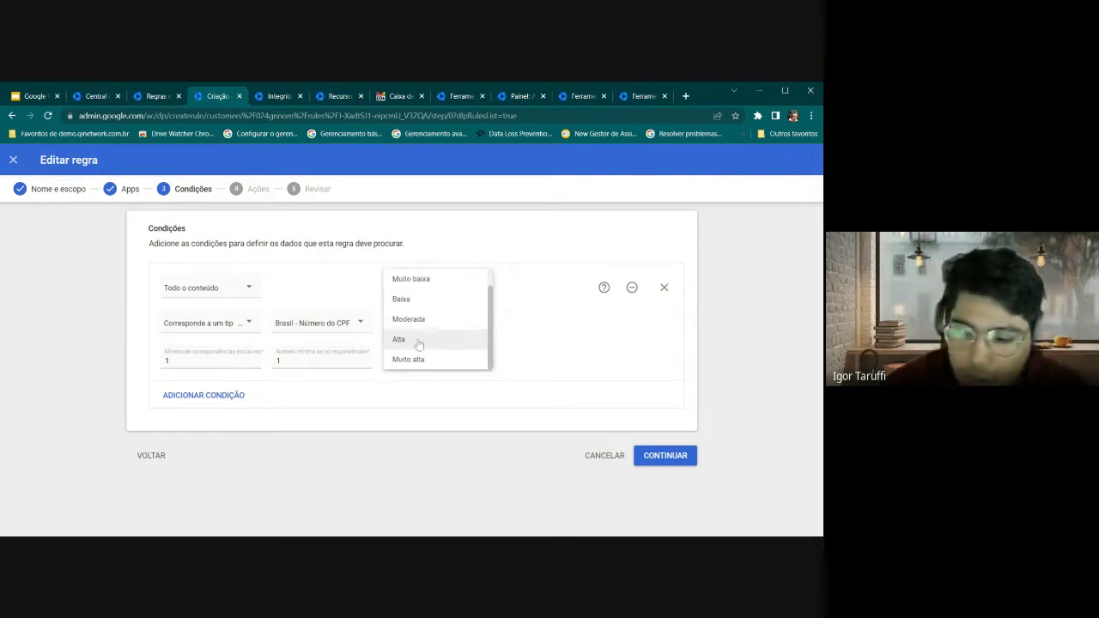
pyautogui.scroll(1, 420, 354)
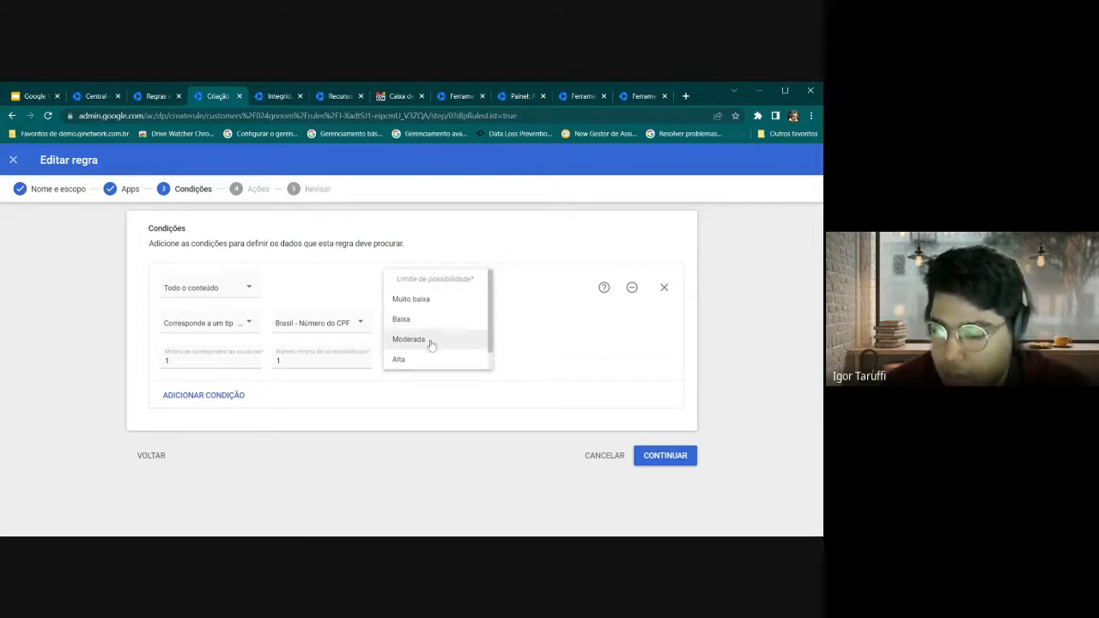
pyautogui.click(431, 341)
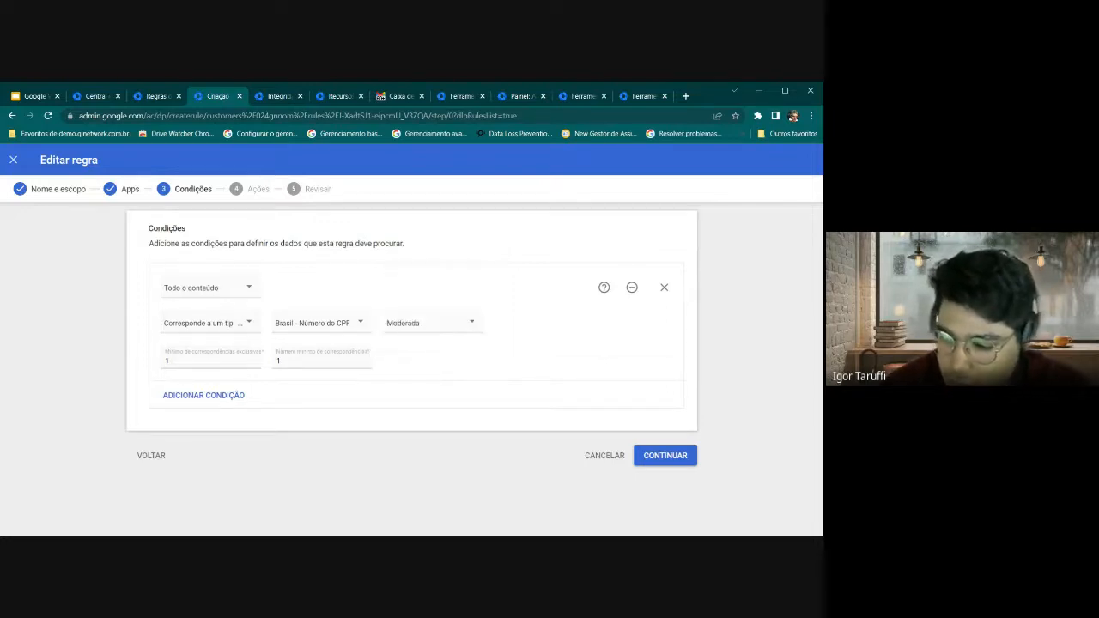
# Try 3 for Mínimo de correspondências exclusivas, revert it to 1, and submit the conditions
pyautogui.click(301, 361)
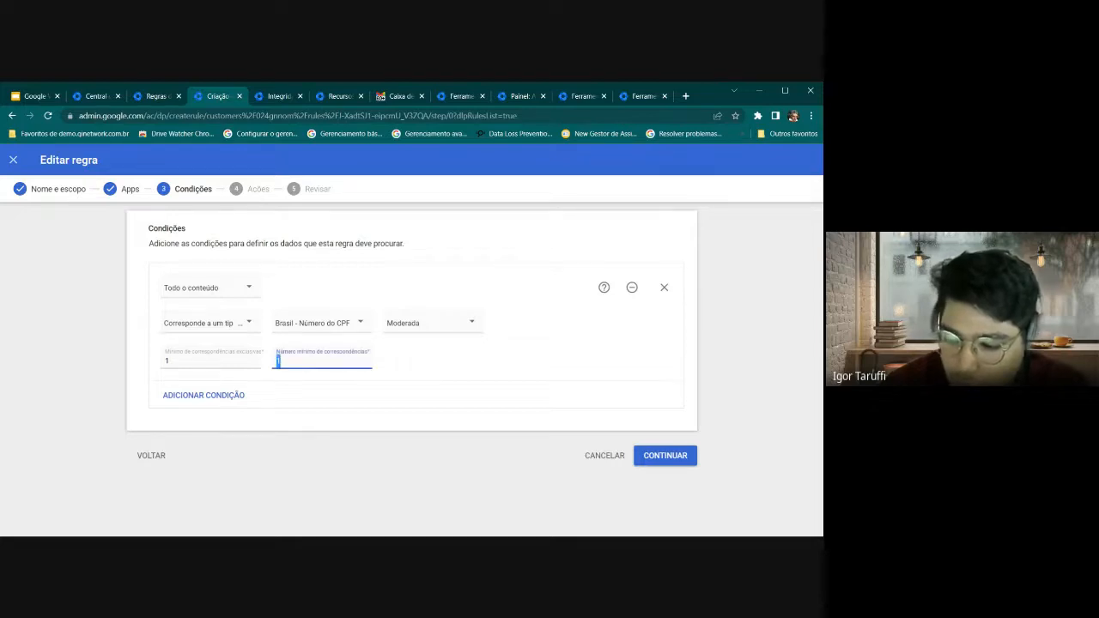
pyautogui.click(173, 358)
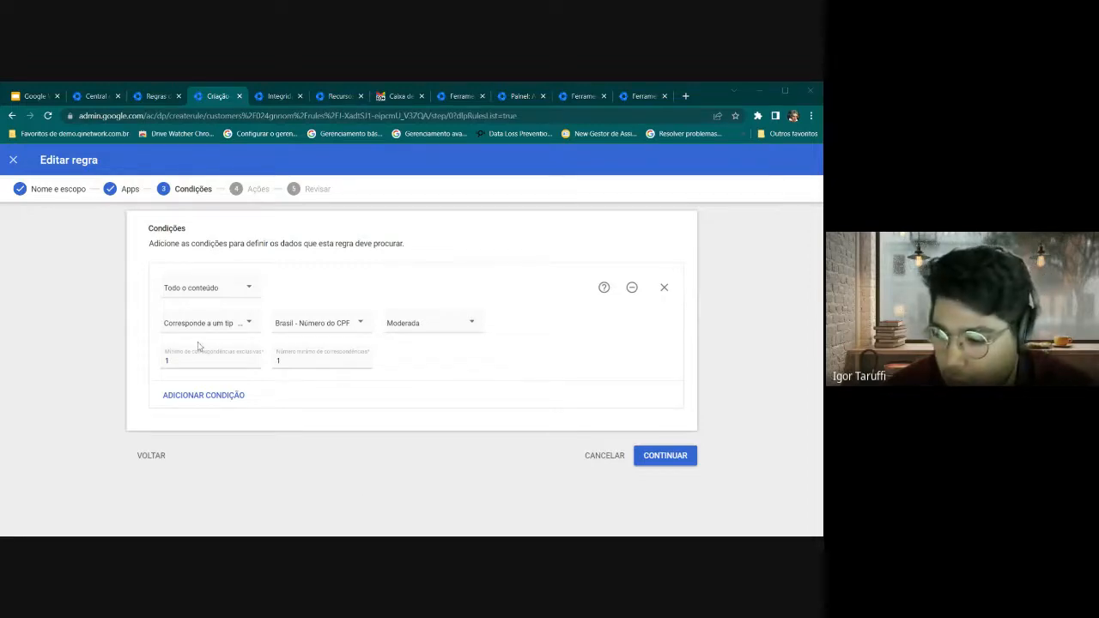
pyautogui.doubleClick(176, 360)
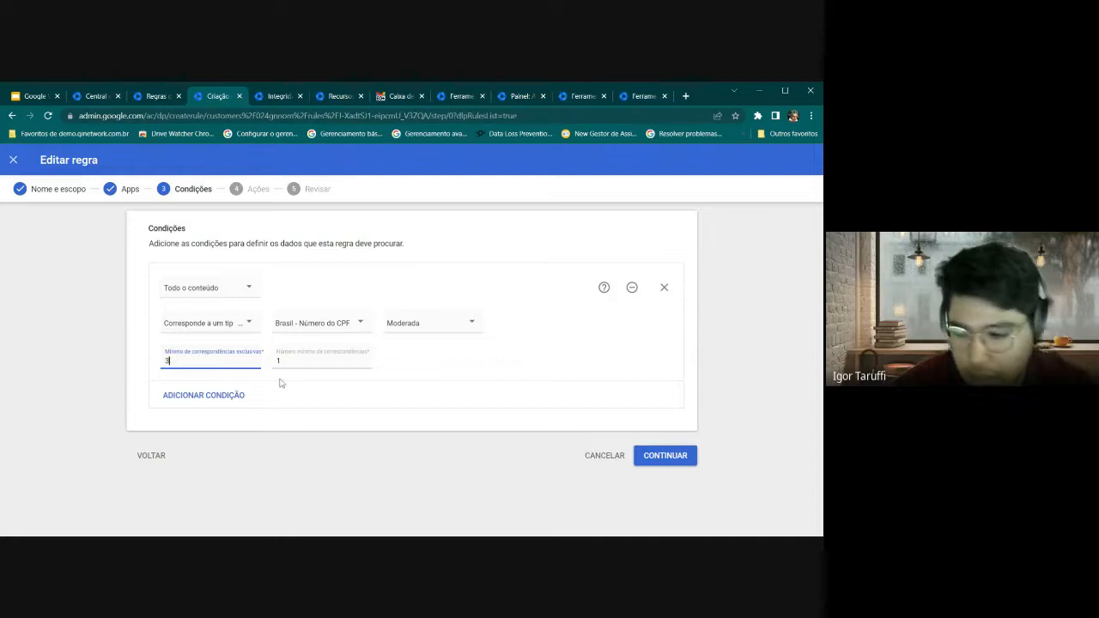
pyautogui.click(419, 372)
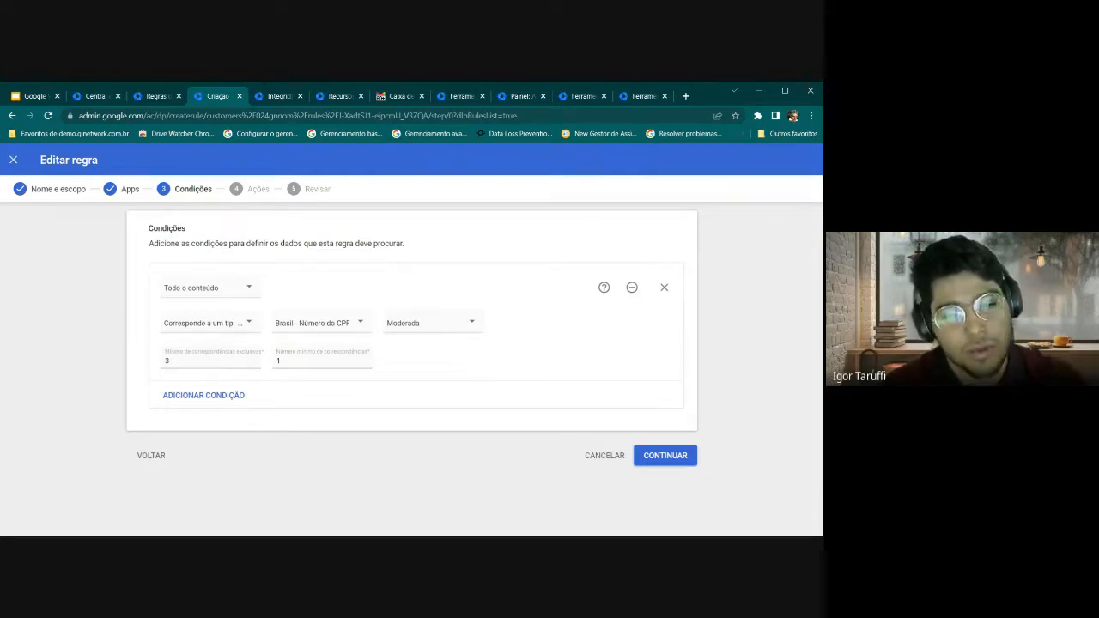
pyautogui.moveTo(185, 361); pyautogui.dragTo(146, 359)
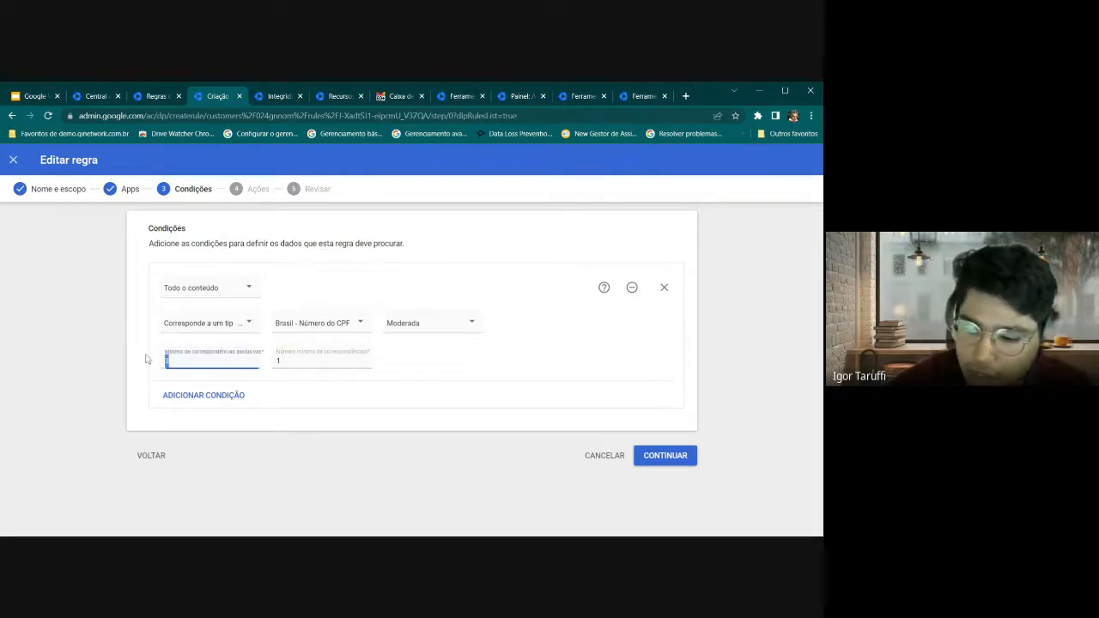
pyautogui.write('1')
pyautogui.click(389, 357)
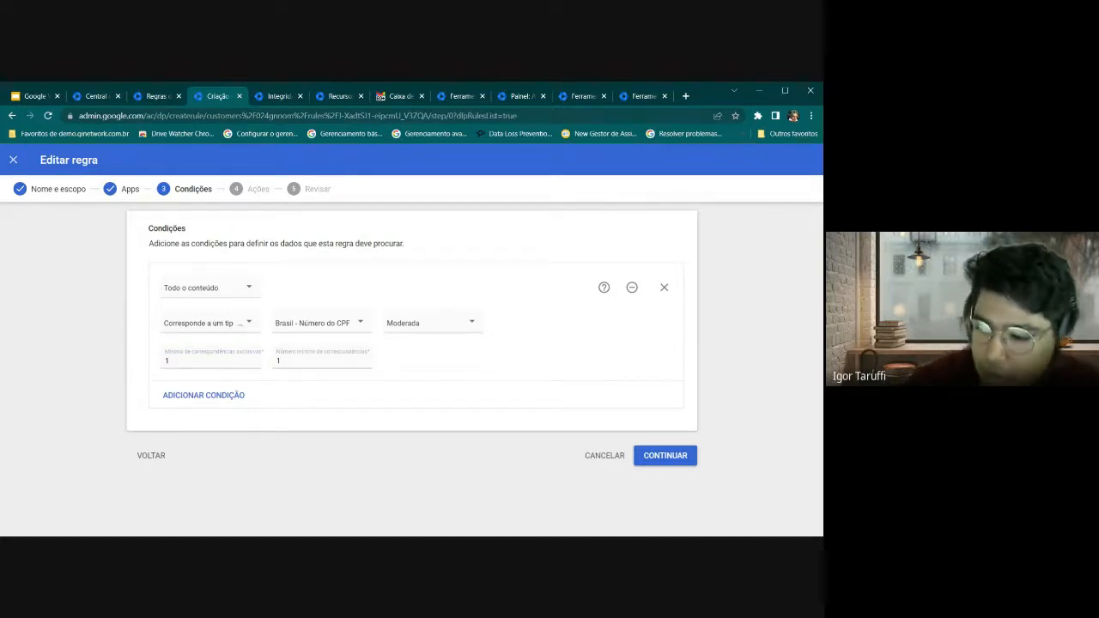
pyautogui.click(669, 457)
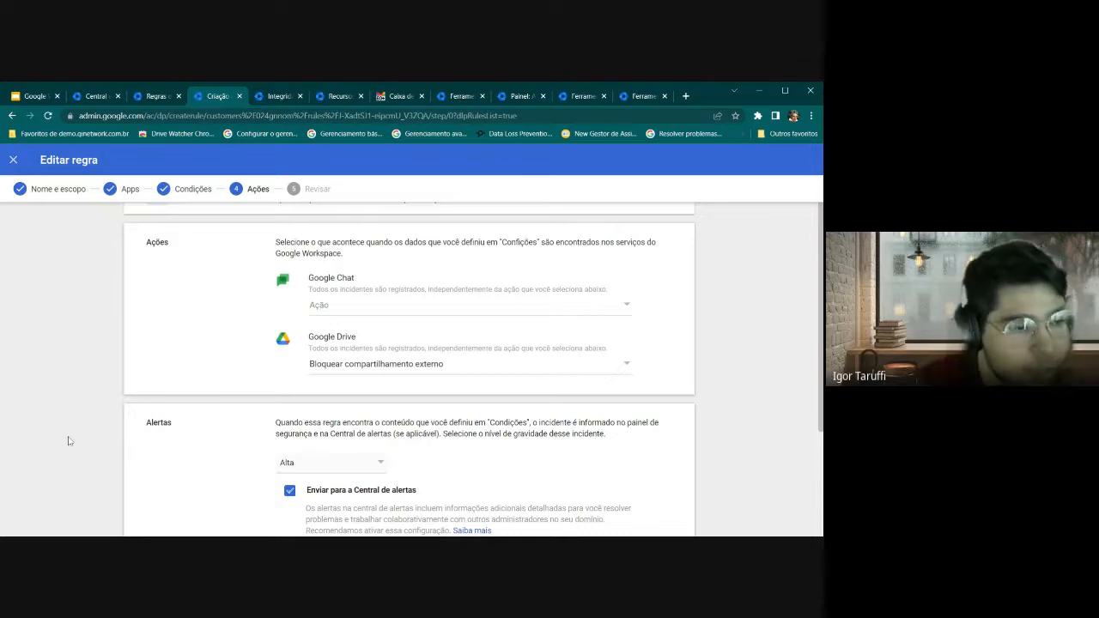
# Keep Drive blocking external sharing and set Google Chat to block messages
pyautogui.click(327, 371)
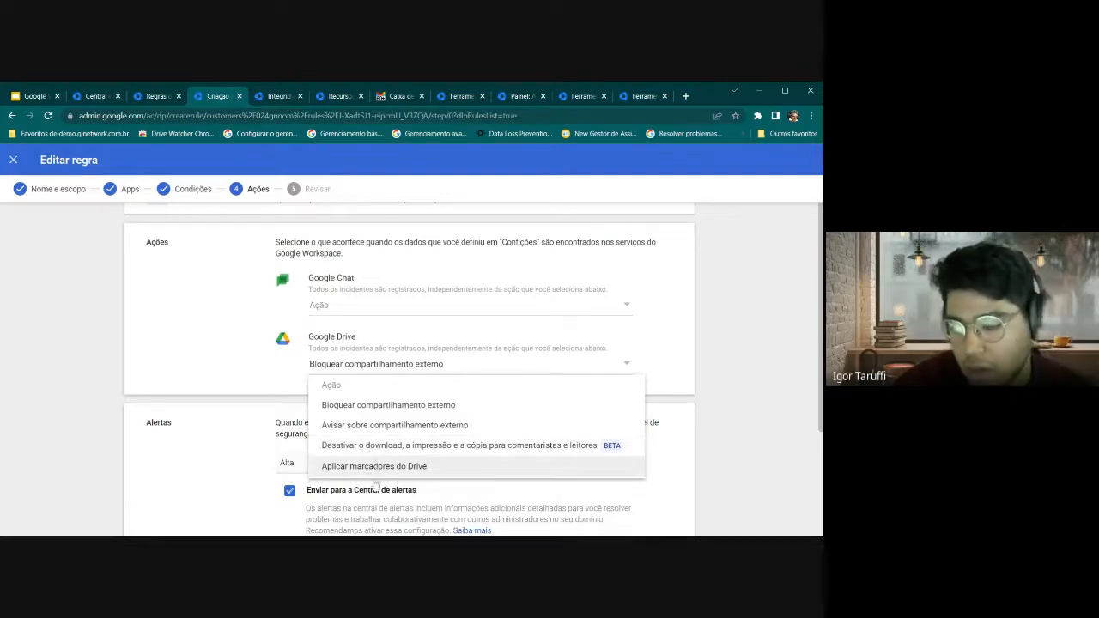
pyautogui.click(344, 413)
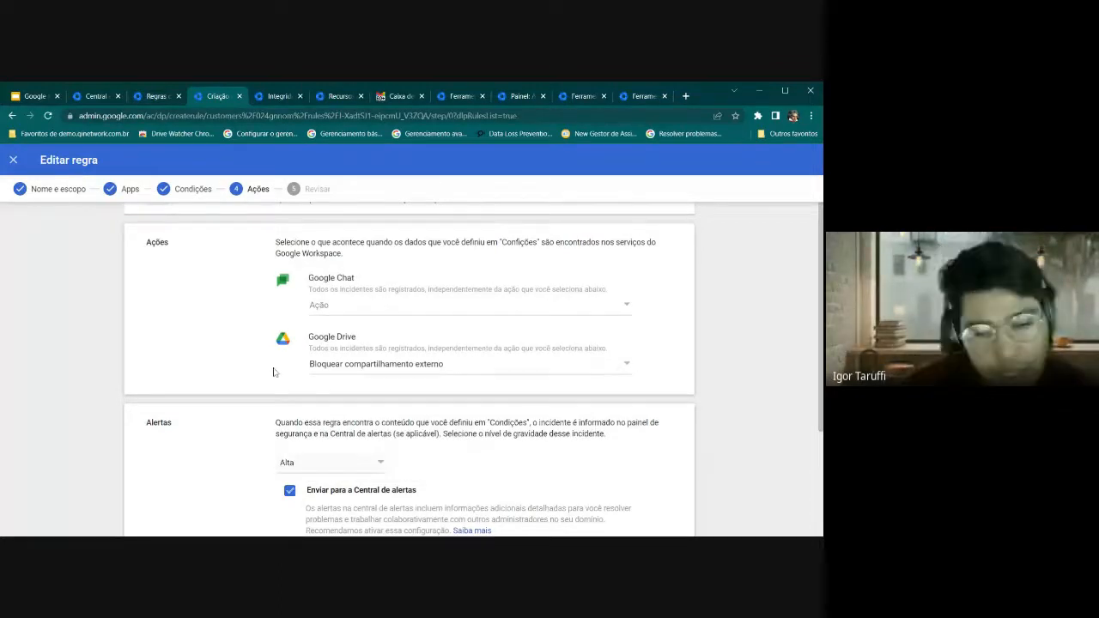
pyautogui.click(344, 306)
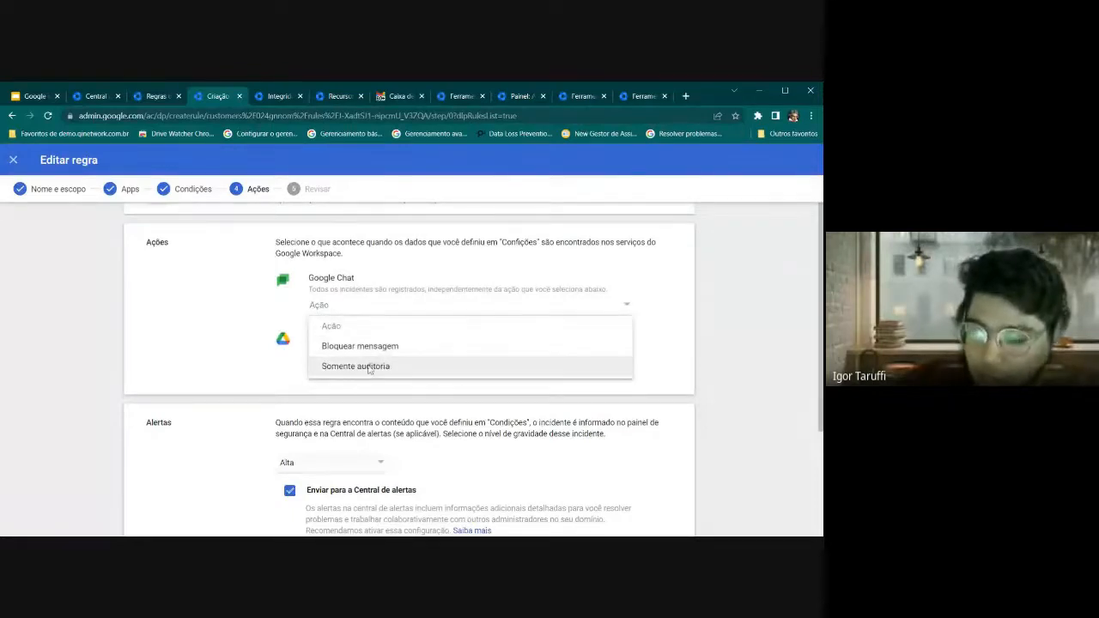
pyautogui.click(359, 348)
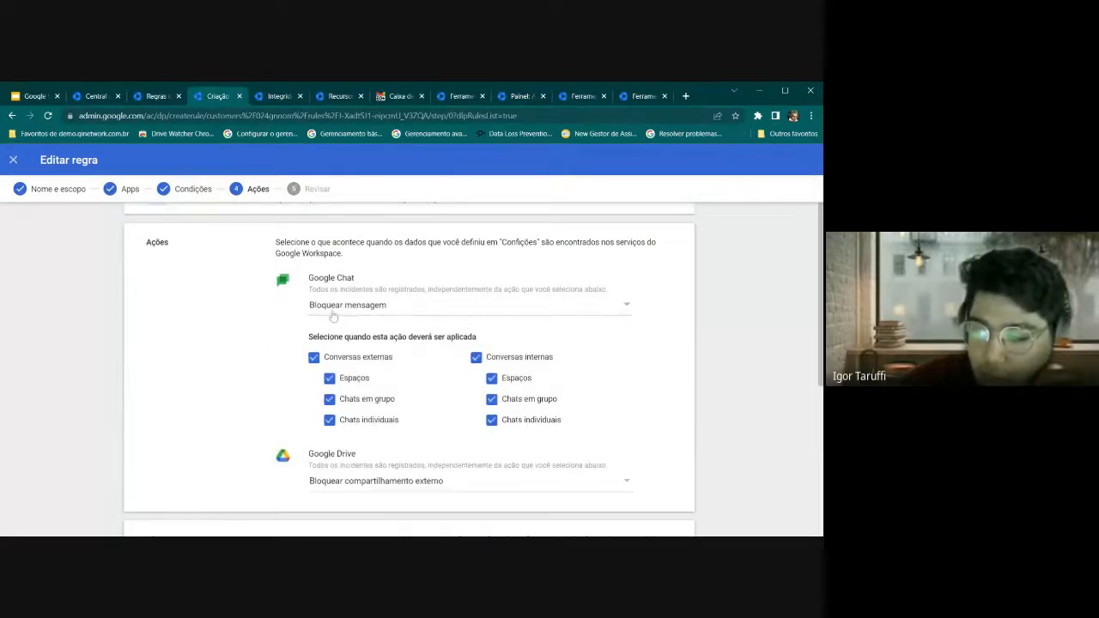
pyautogui.click(348, 306)
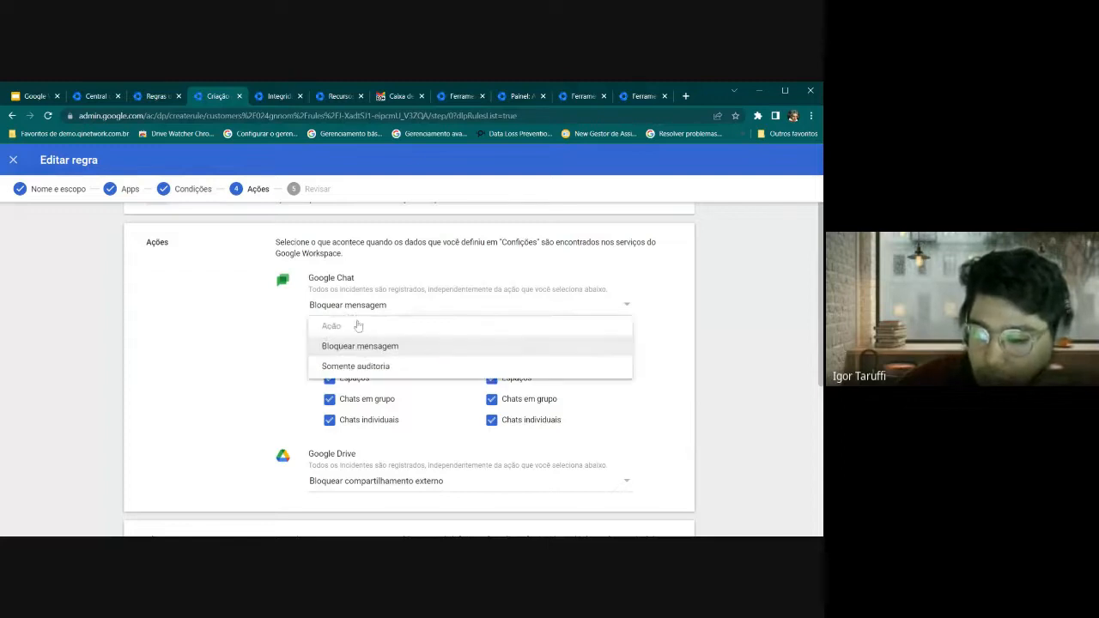
pyautogui.click(361, 367)
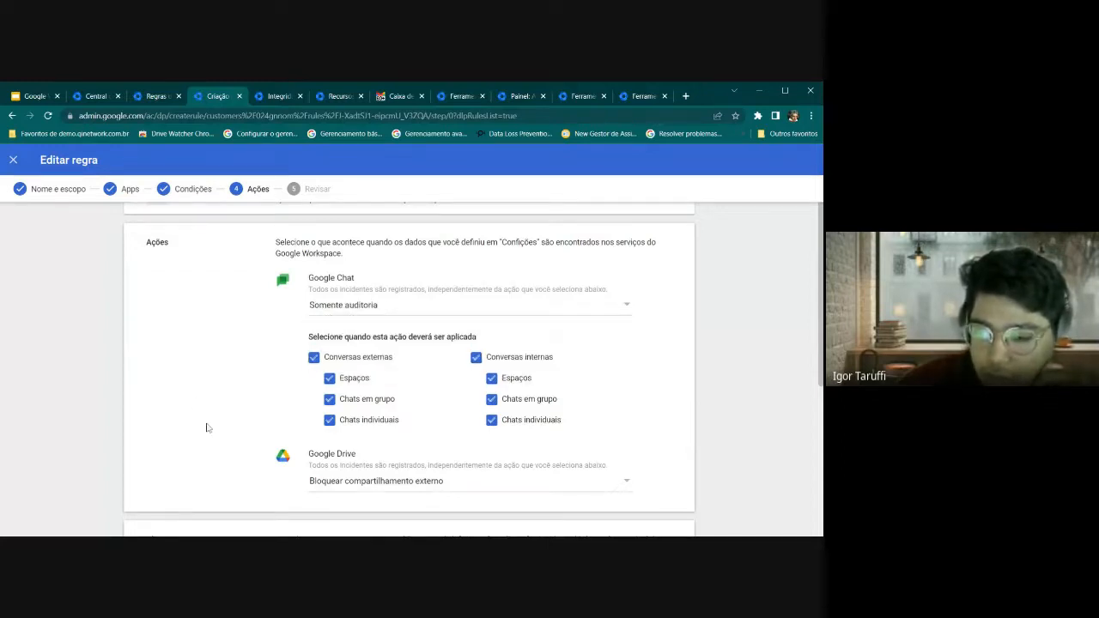
pyautogui.click(341, 308)
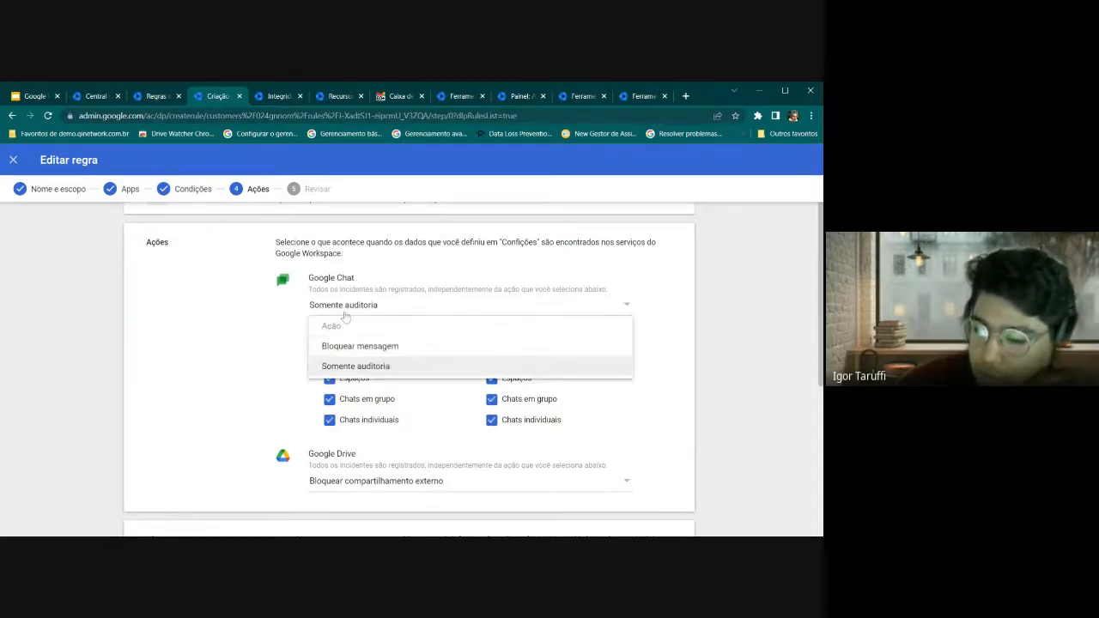
pyautogui.click(350, 347)
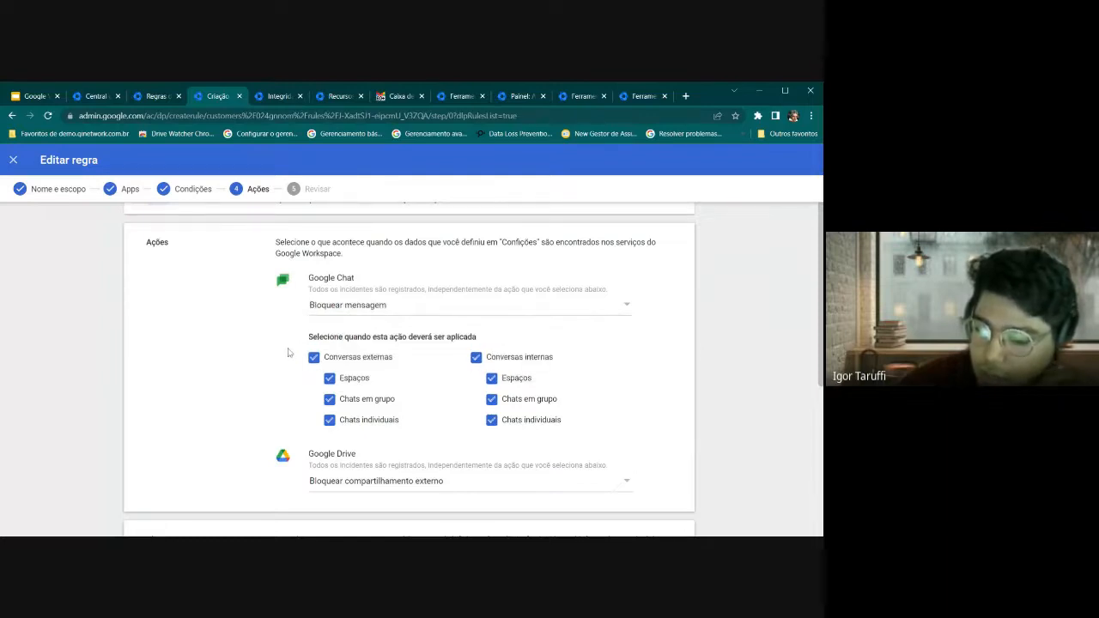
# Send Alta-severity alerts to the alert center and super admins, then continue to Review
pyautogui.scroll(-4, 289, 352)
pyautogui.scroll(3, 289, 352)
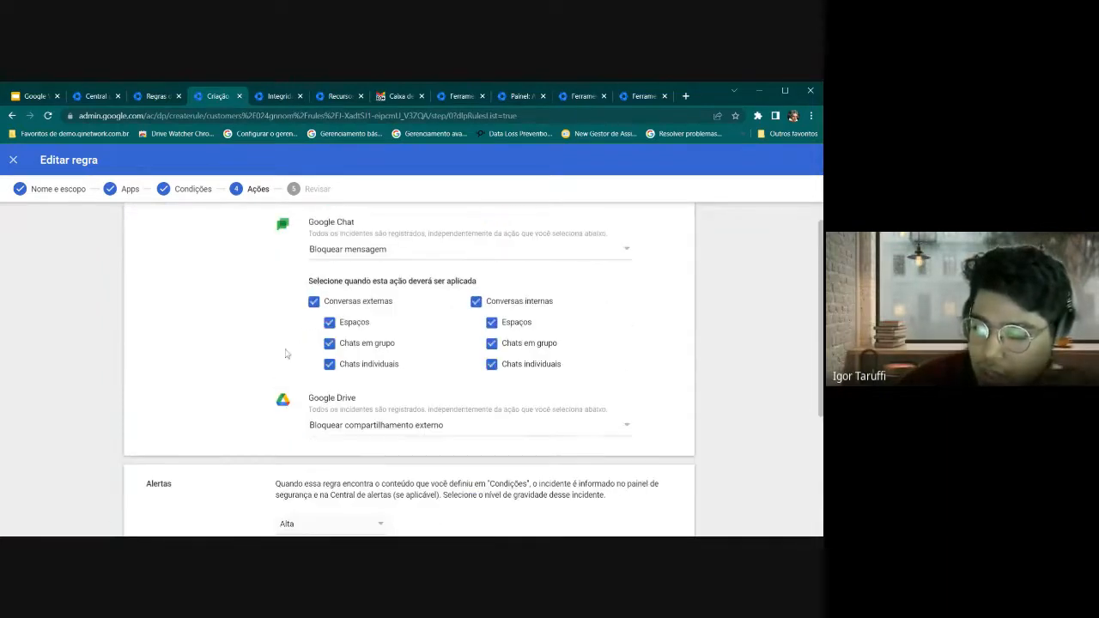
pyautogui.scroll(2, 229, 413)
pyautogui.scroll(-4, 229, 413)
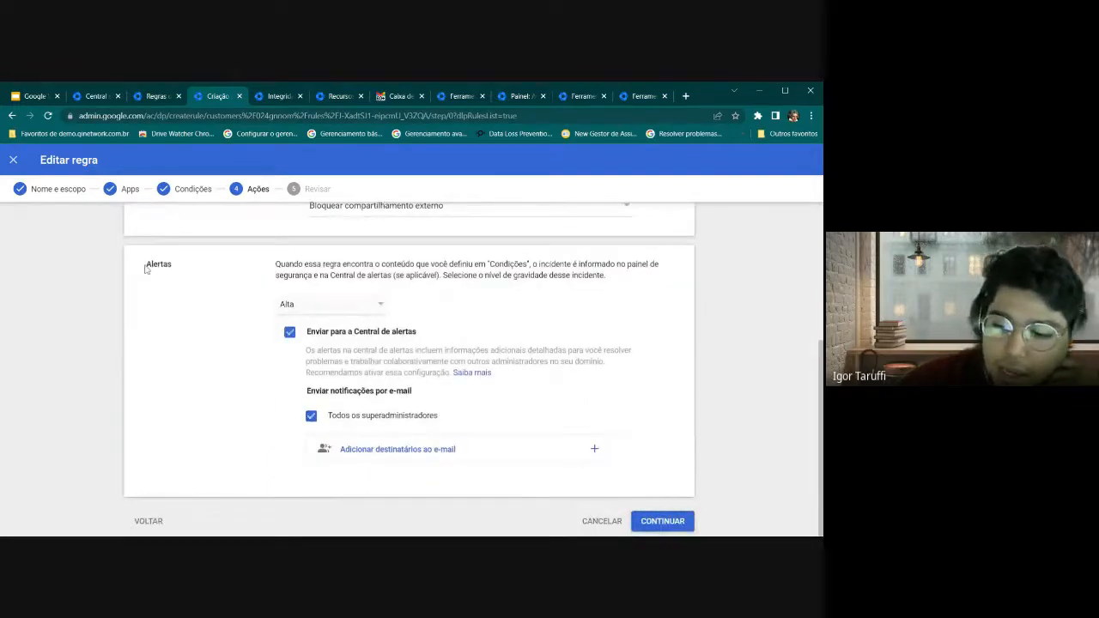
pyautogui.moveTo(146, 269); pyautogui.dragTo(183, 270)
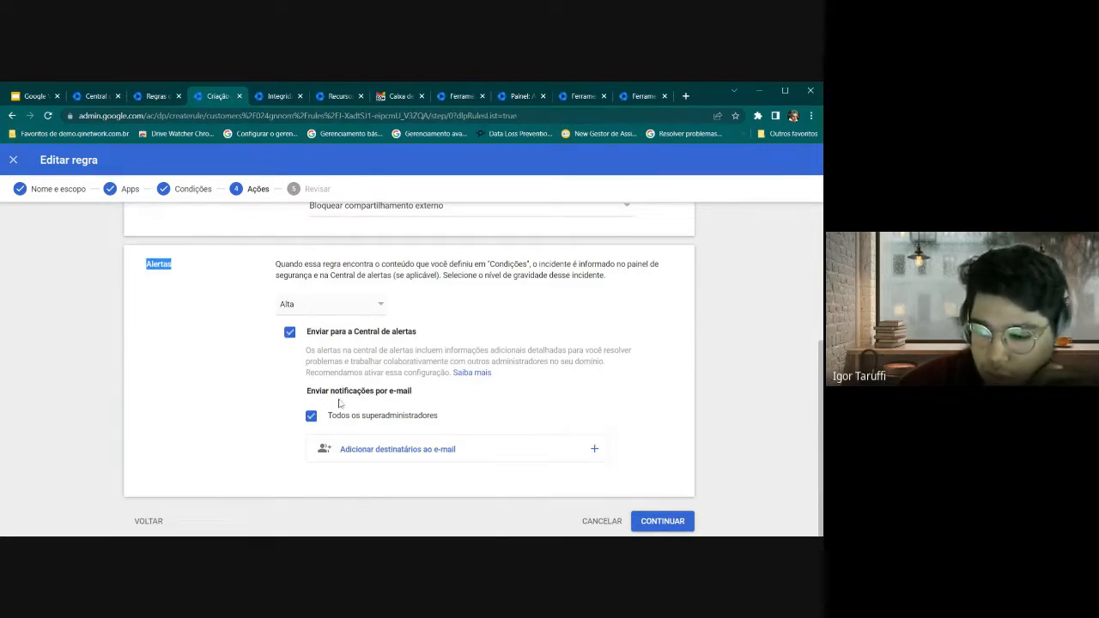
pyautogui.scroll(3, 225, 298)
pyautogui.scroll(1, 225, 299)
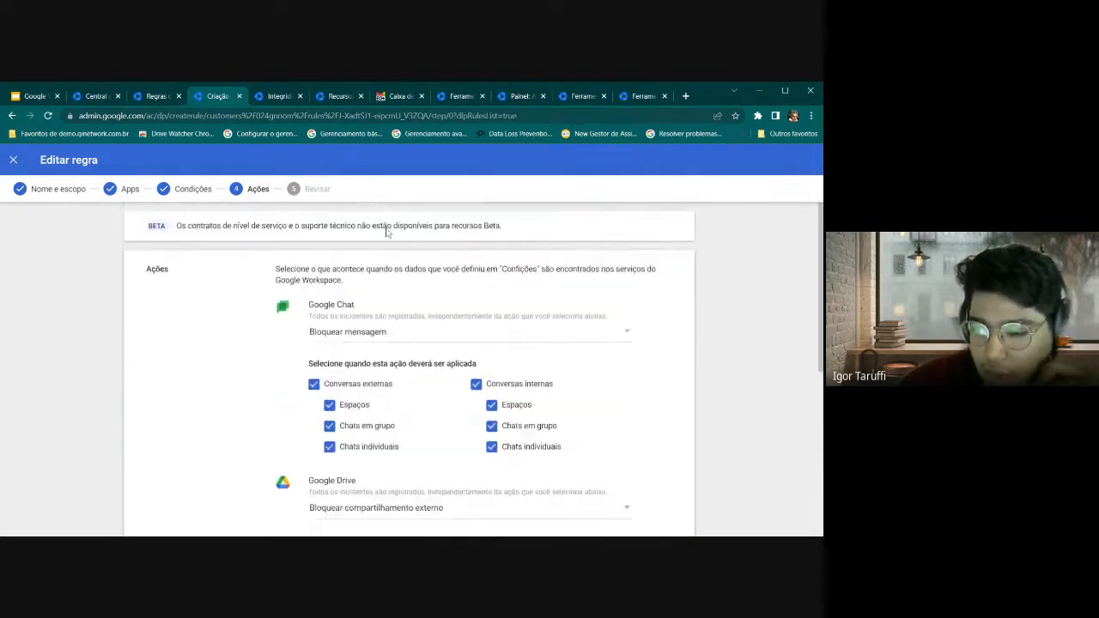
pyautogui.scroll(-2, 206, 327)
pyautogui.scroll(-1, 243, 387)
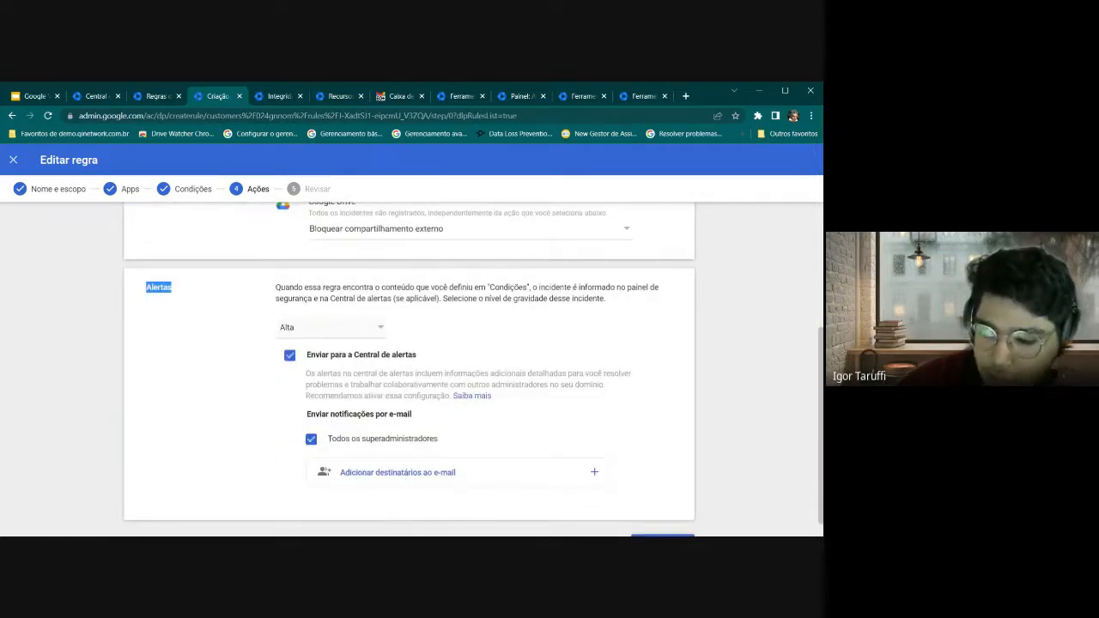
pyautogui.moveTo(309, 354); pyautogui.dragTo(421, 357)
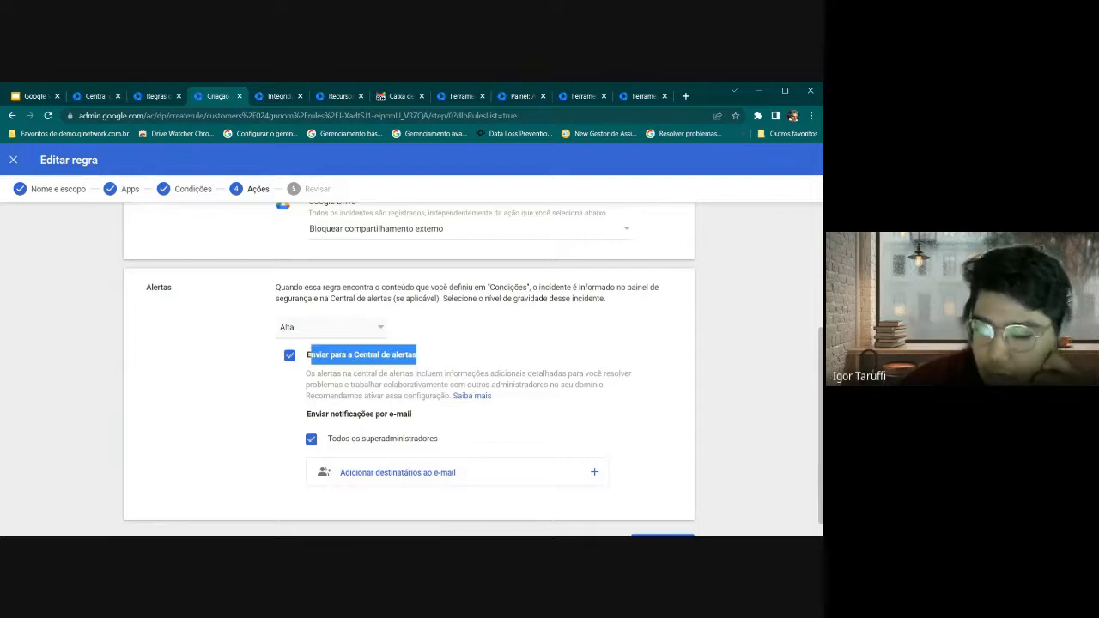
pyautogui.moveTo(311, 415); pyautogui.dragTo(419, 420)
pyautogui.click(364, 425)
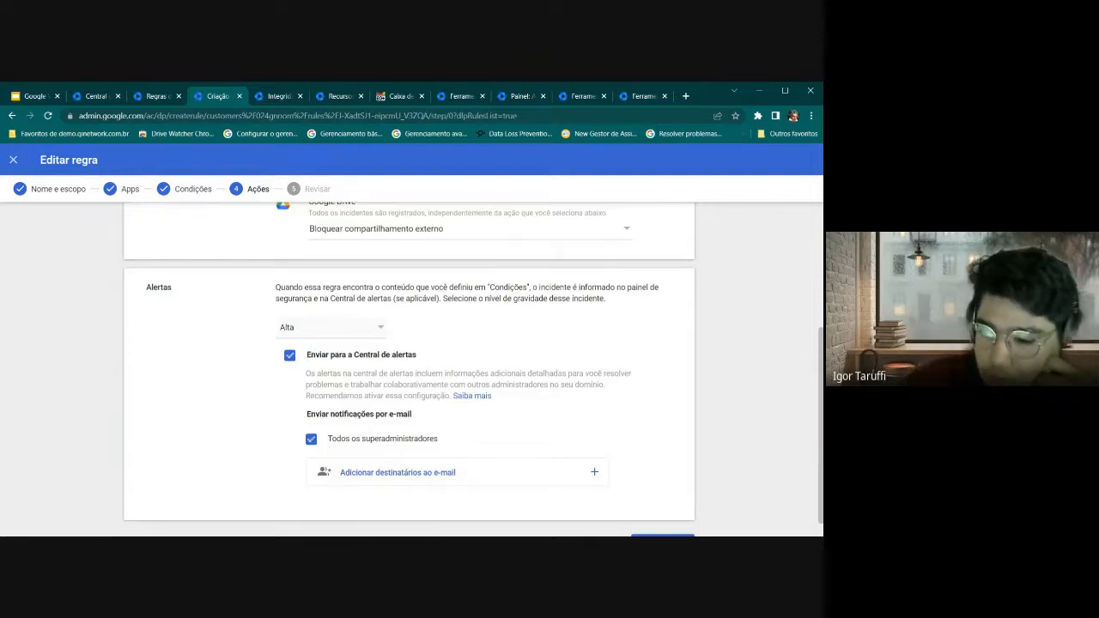
pyautogui.scroll(-1, 472, 369)
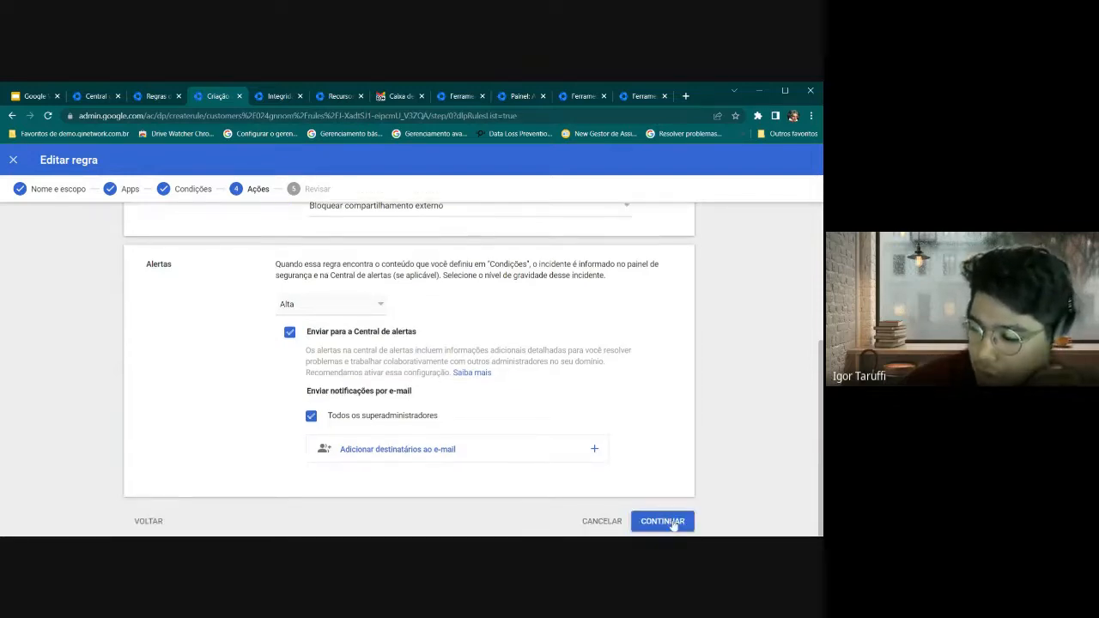
pyautogui.click(675, 524)
# Scroll the rule's Review summary down to Status da regra
pyautogui.scroll(-4, 302, 373)
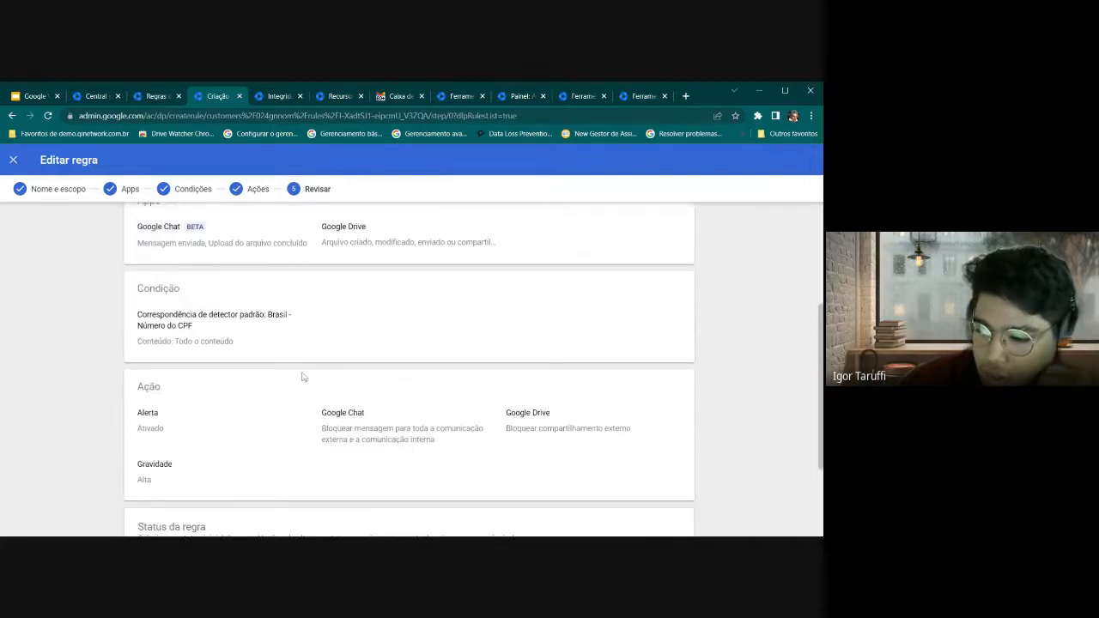
pyautogui.scroll(-2, 402, 383)
pyautogui.scroll(1, 447, 381)
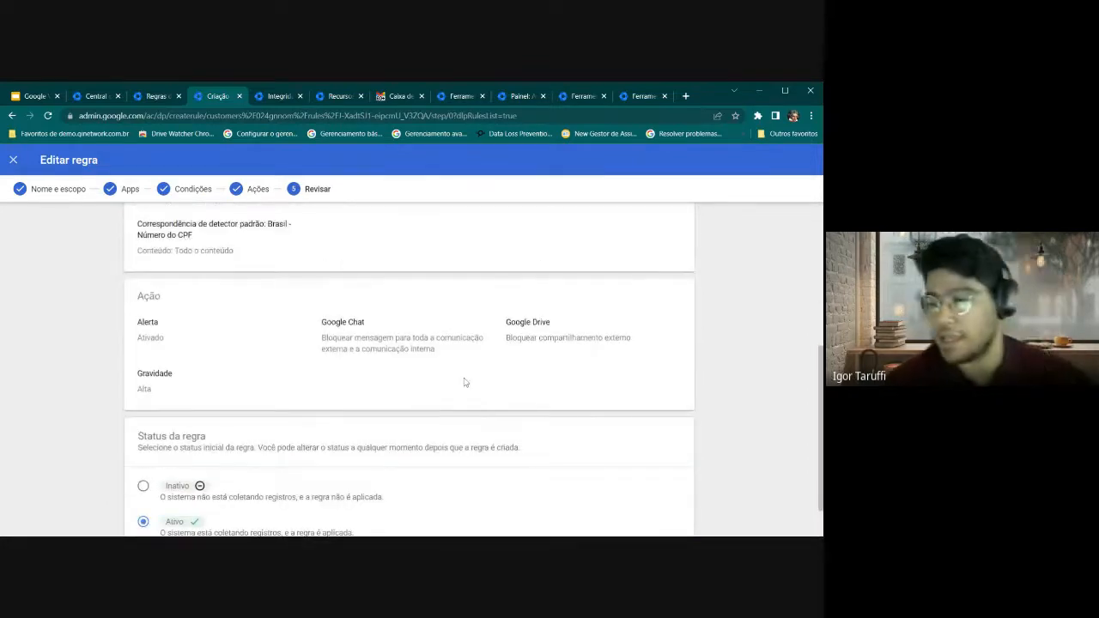
pyautogui.scroll(-1, 464, 380)
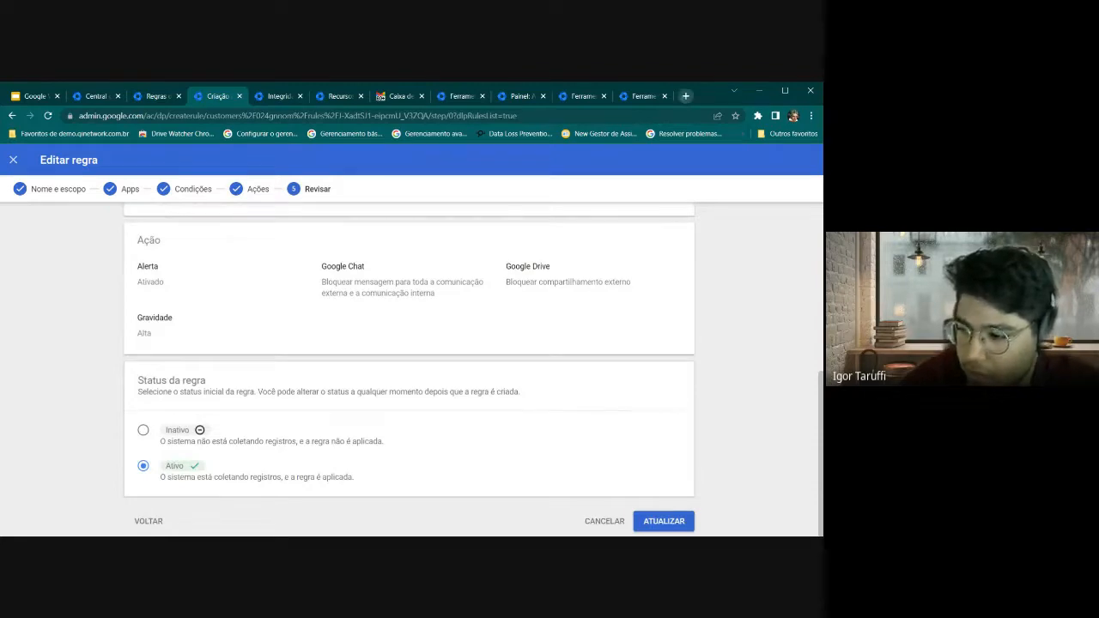
# Load drive.google.com in a new browser tab
pyautogui.click(685, 95)
pyautogui.write('drive.google.com')
pyautogui.press('Return')
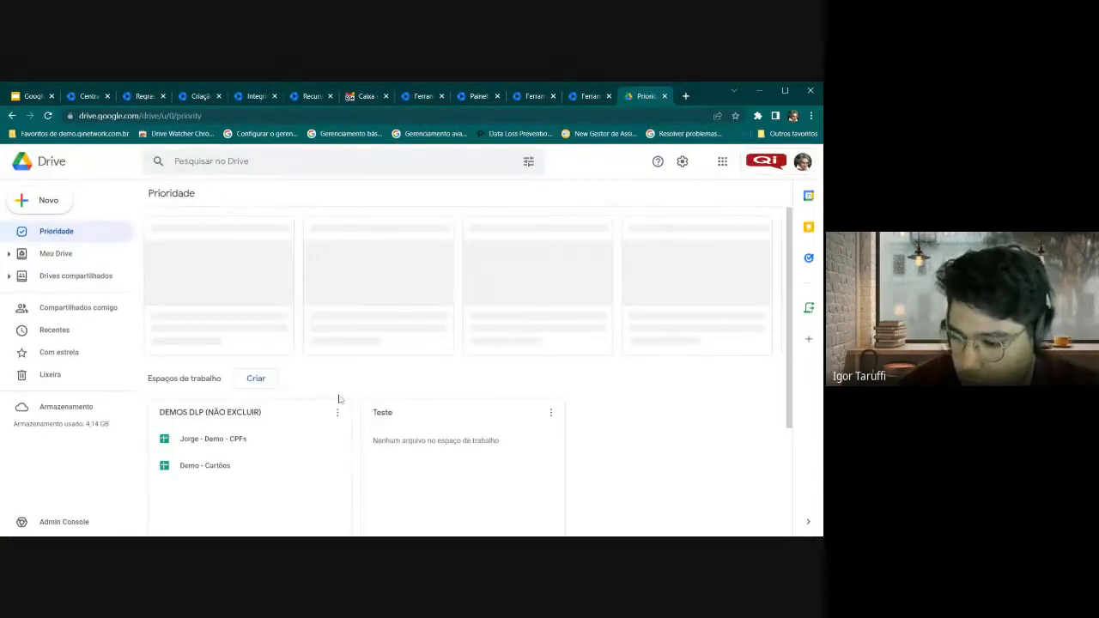
# Open the CPFs demo spreadsheet listed under the DEMOS DLP workspace
pyautogui.scroll(-1, 304, 361)
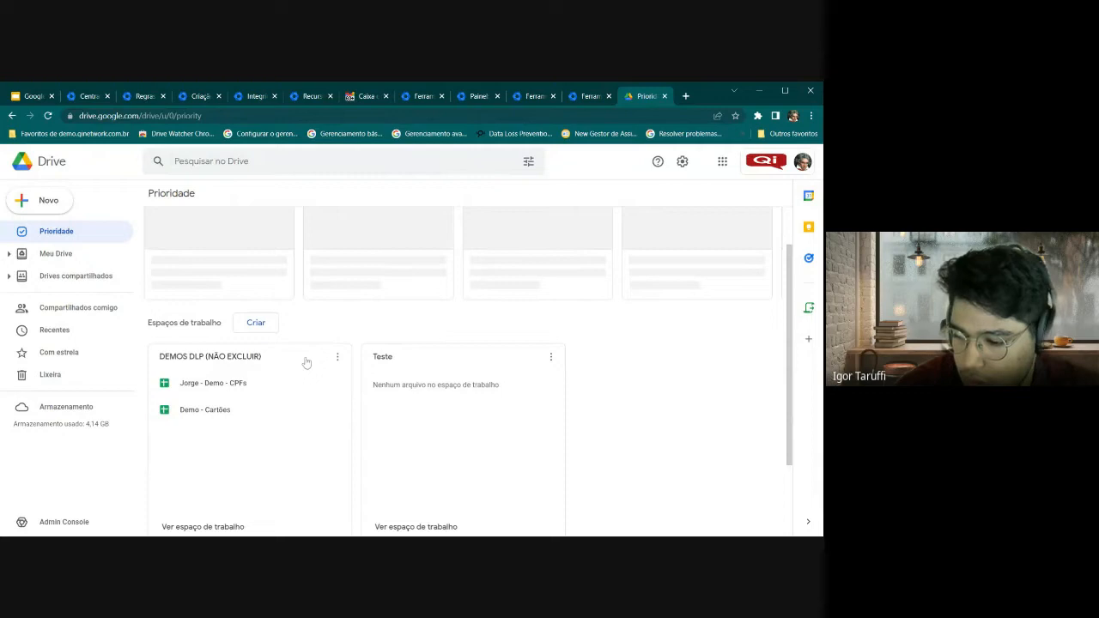
pyautogui.click(195, 389)
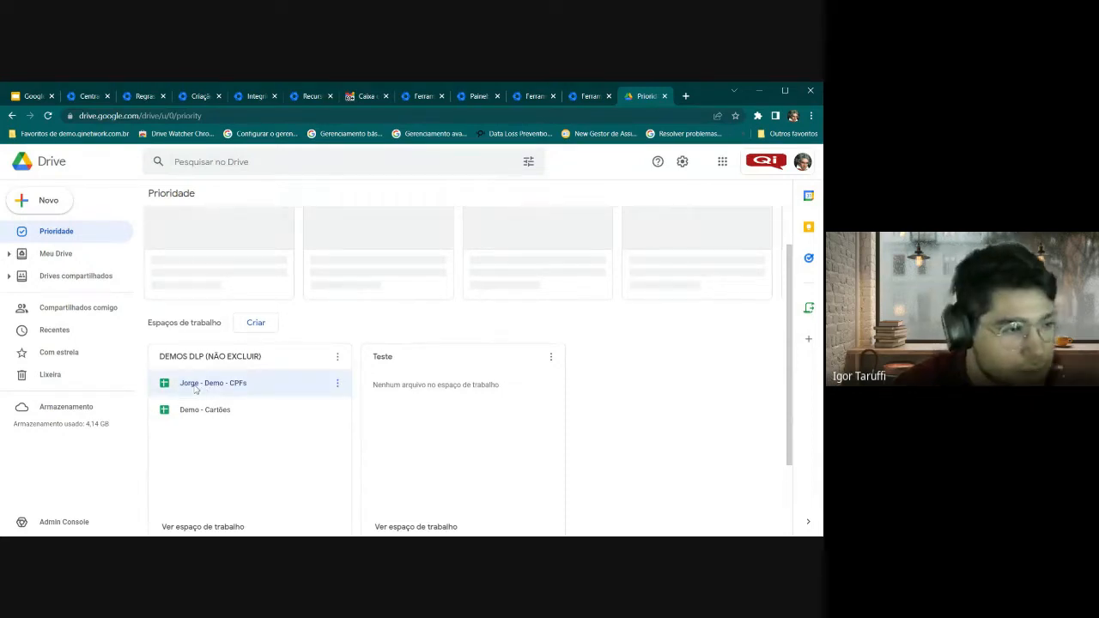
pyautogui.doubleClick(217, 390)
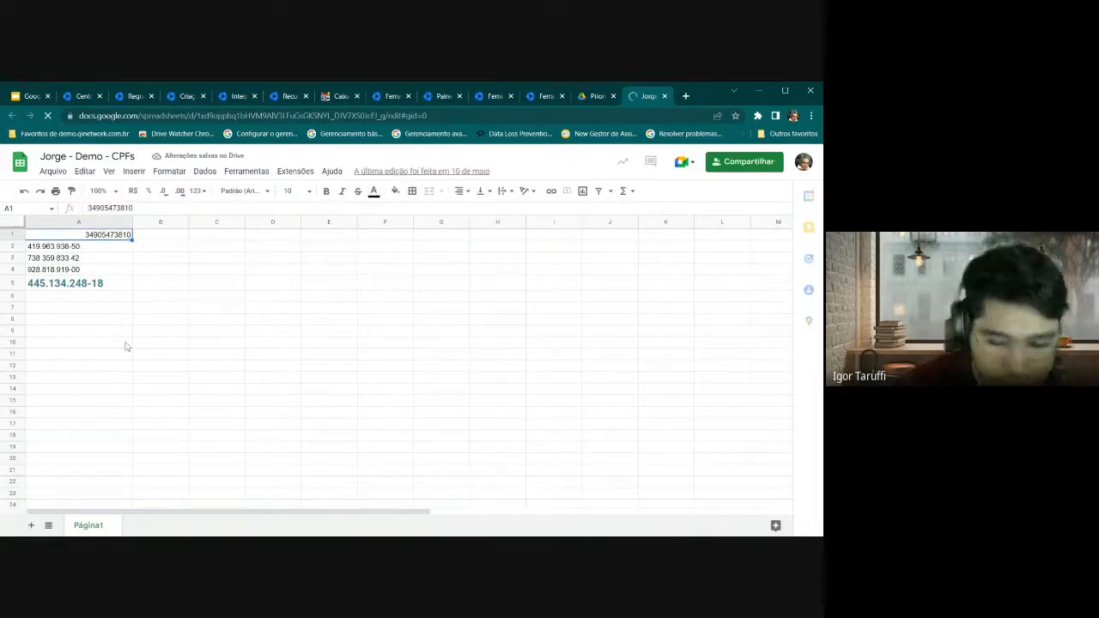
# Zoom the page in and inspect the CPF numbers in cells A1 through A5
pyautogui.click(219, 324)
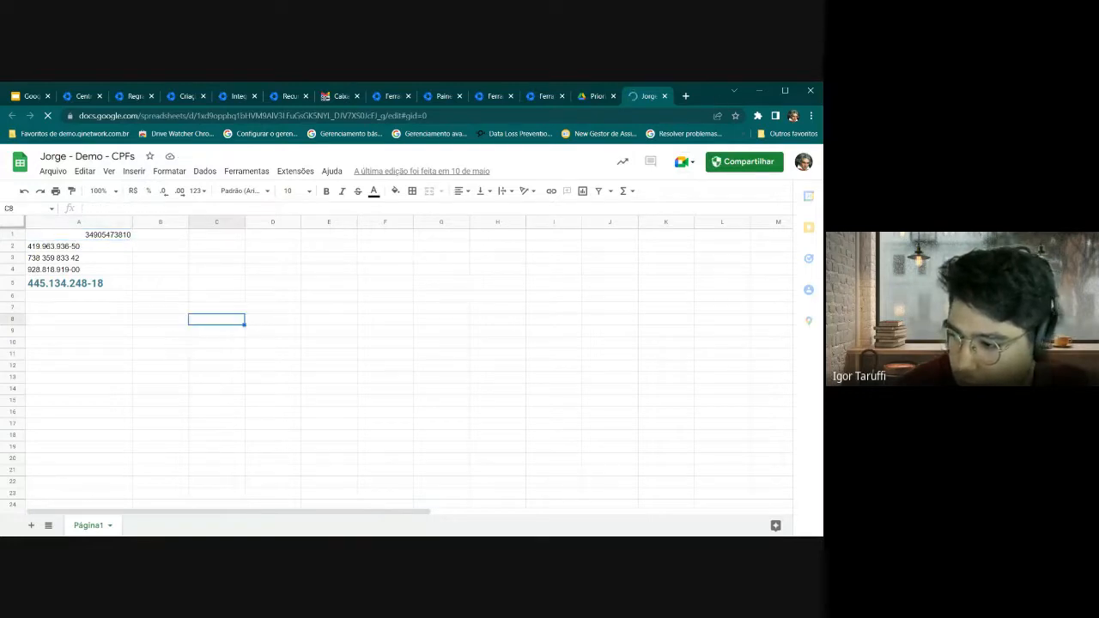
pyautogui.click(812, 118)
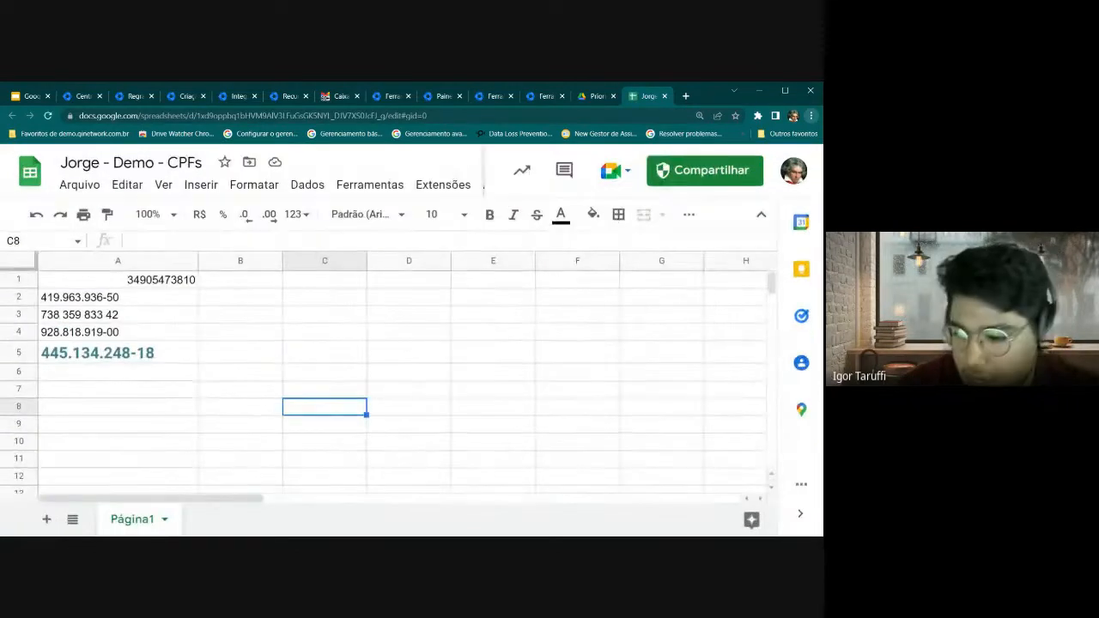
pyautogui.click(178, 286)
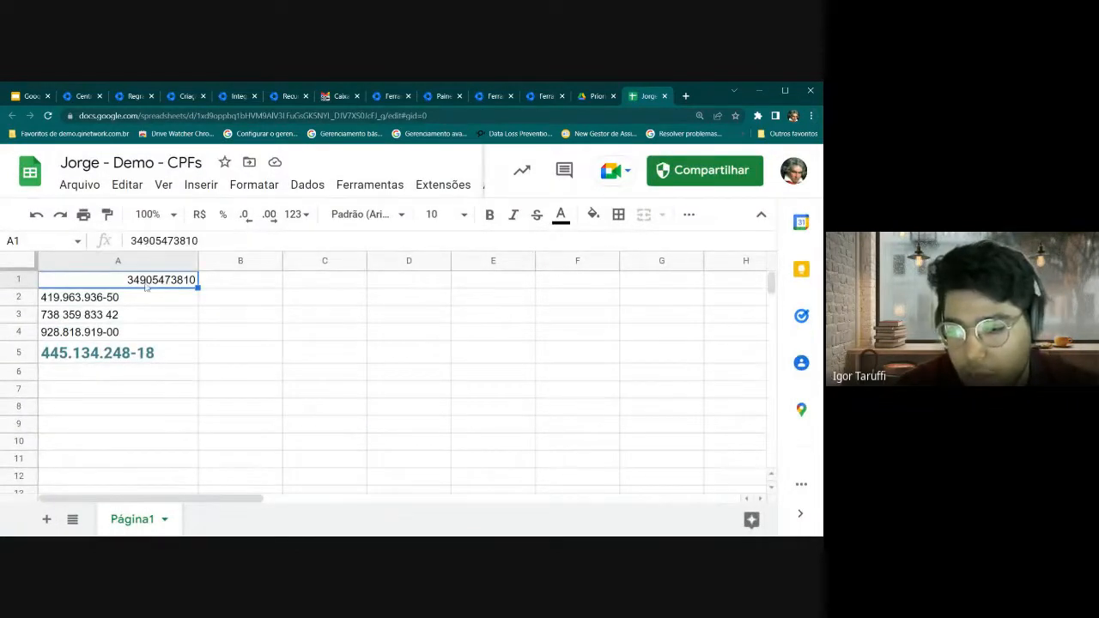
pyautogui.click(79, 300)
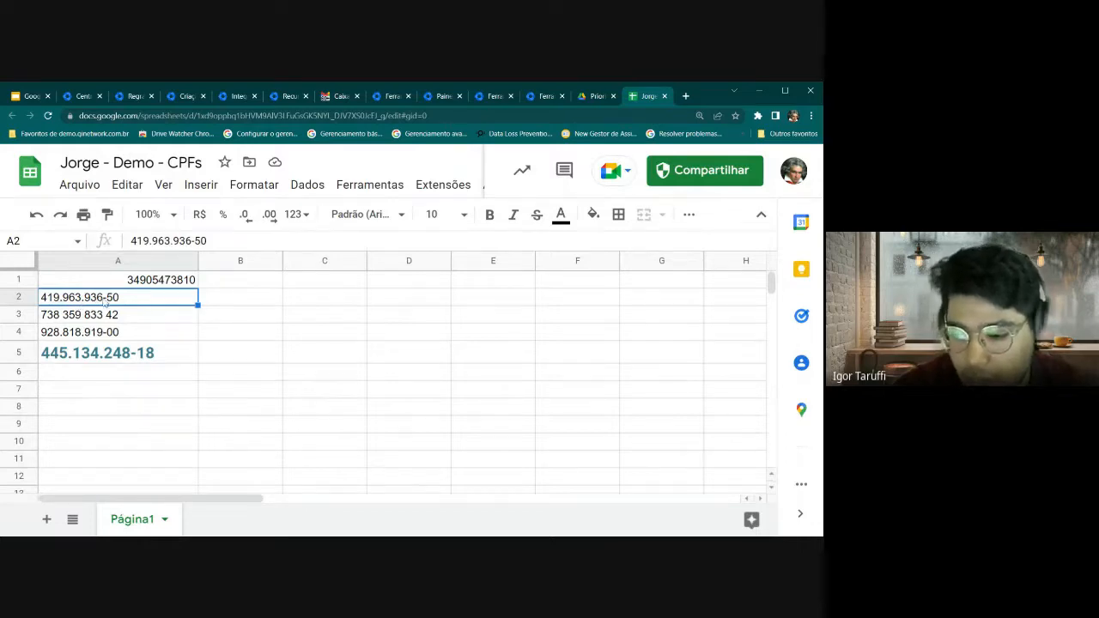
pyautogui.click(83, 318)
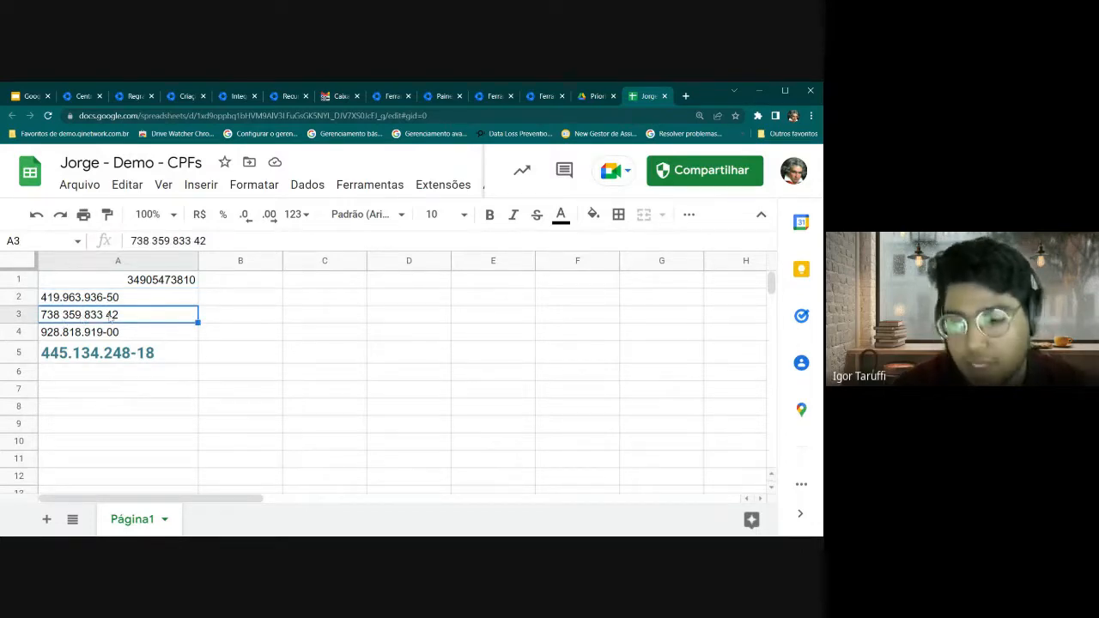
pyautogui.click(104, 336)
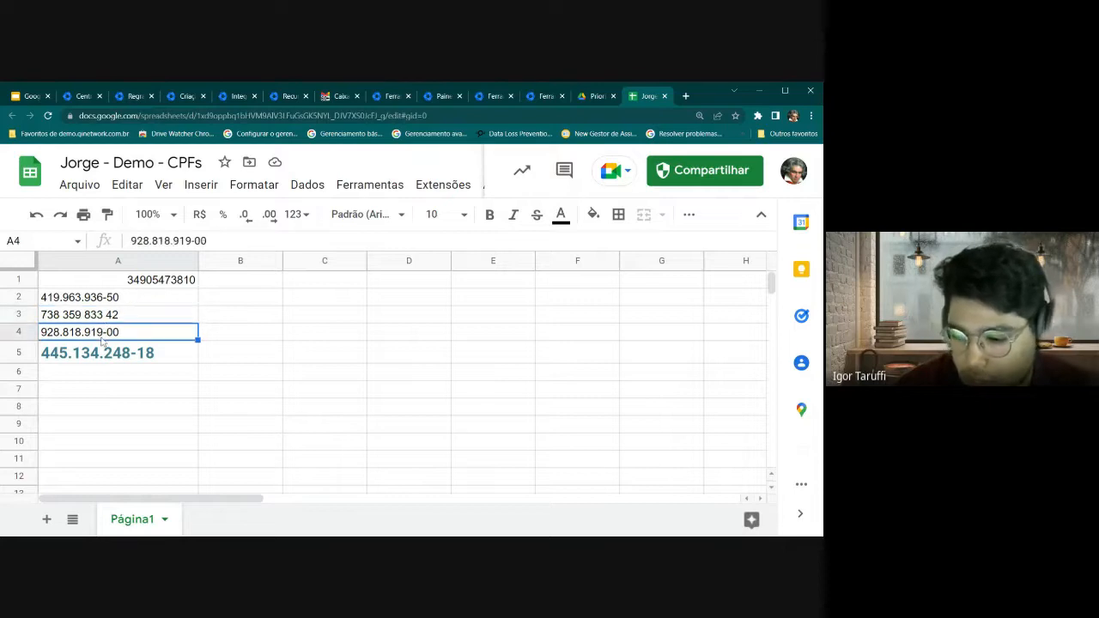
pyautogui.click(115, 356)
# Recheck cells A4, A5 and A1, then bring up the sensitive-data notice on Compartilhar
pyautogui.click(98, 338)
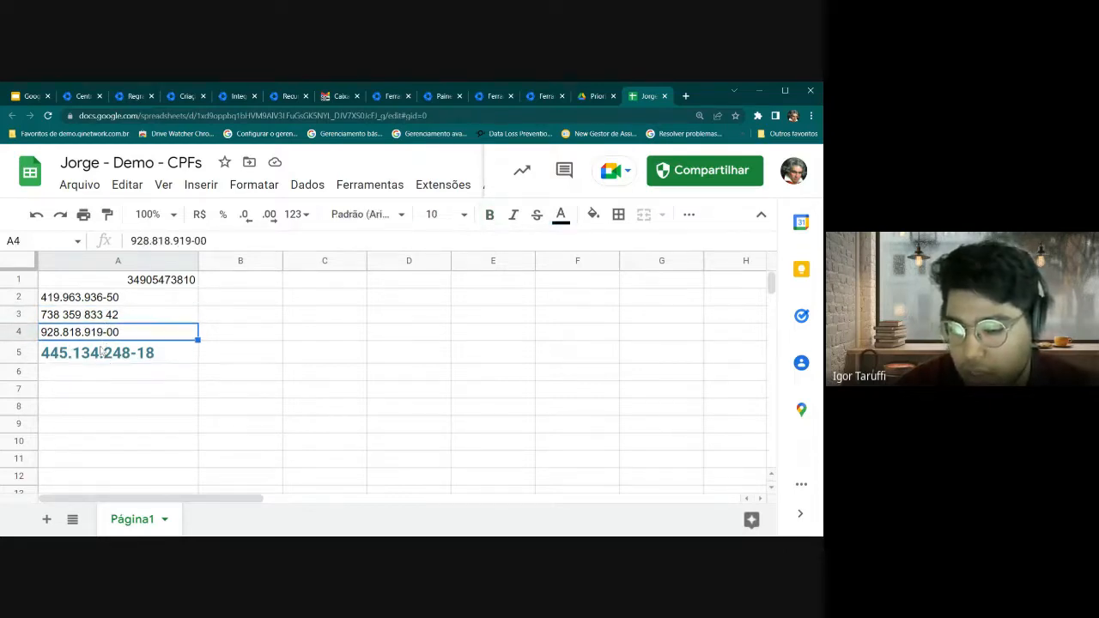
pyautogui.click(100, 352)
pyautogui.click(91, 336)
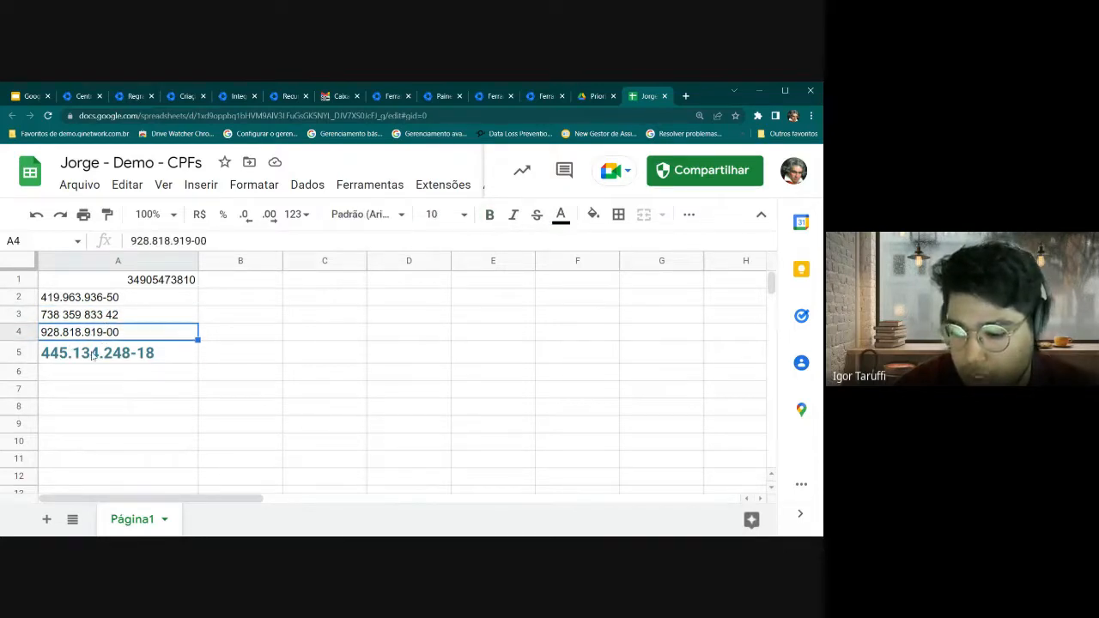
pyautogui.click(92, 355)
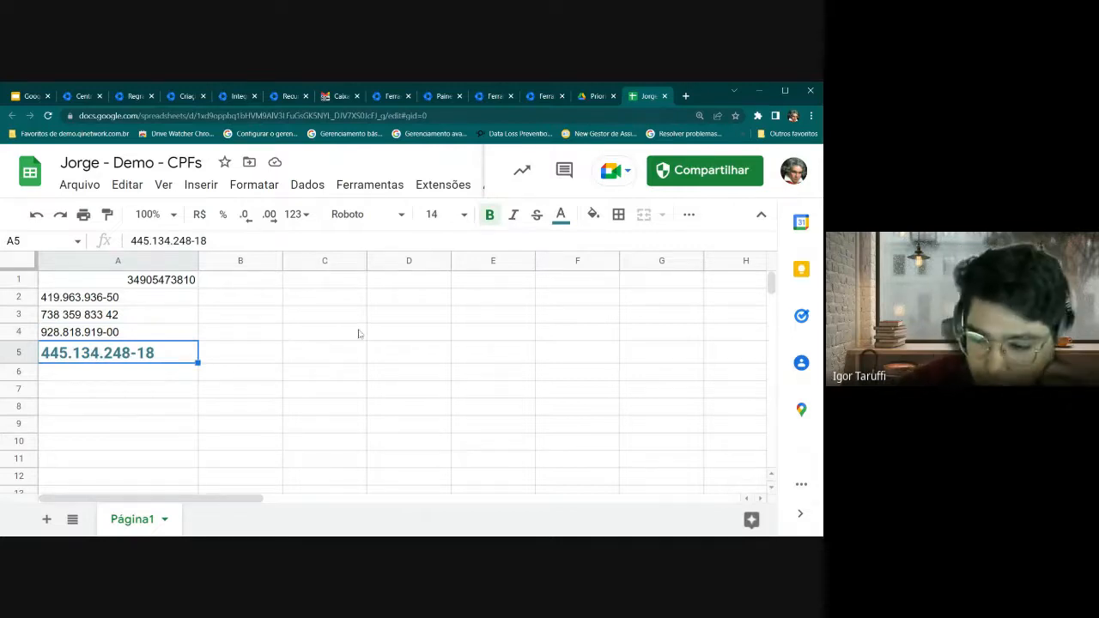
pyautogui.click(180, 285)
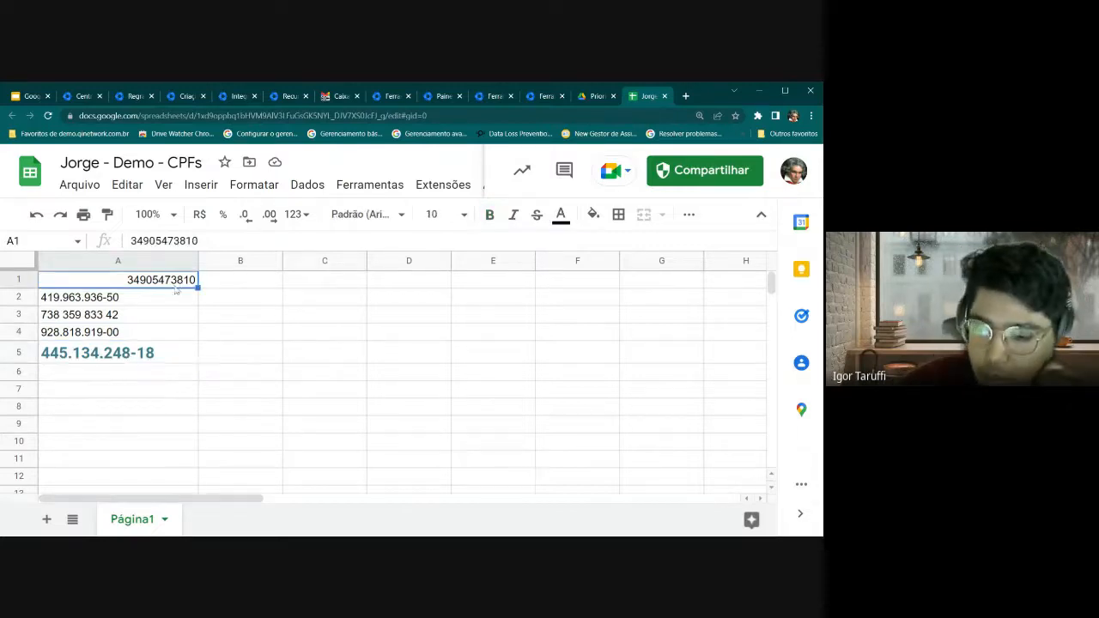
pyautogui.click(156, 356)
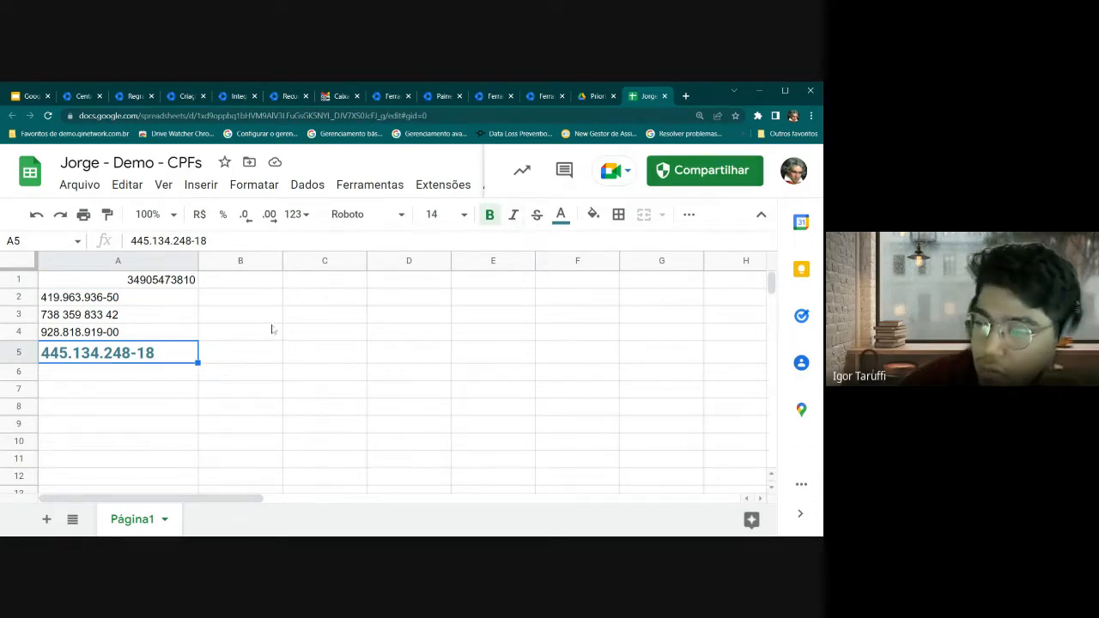
pyautogui.moveTo(662, 181)
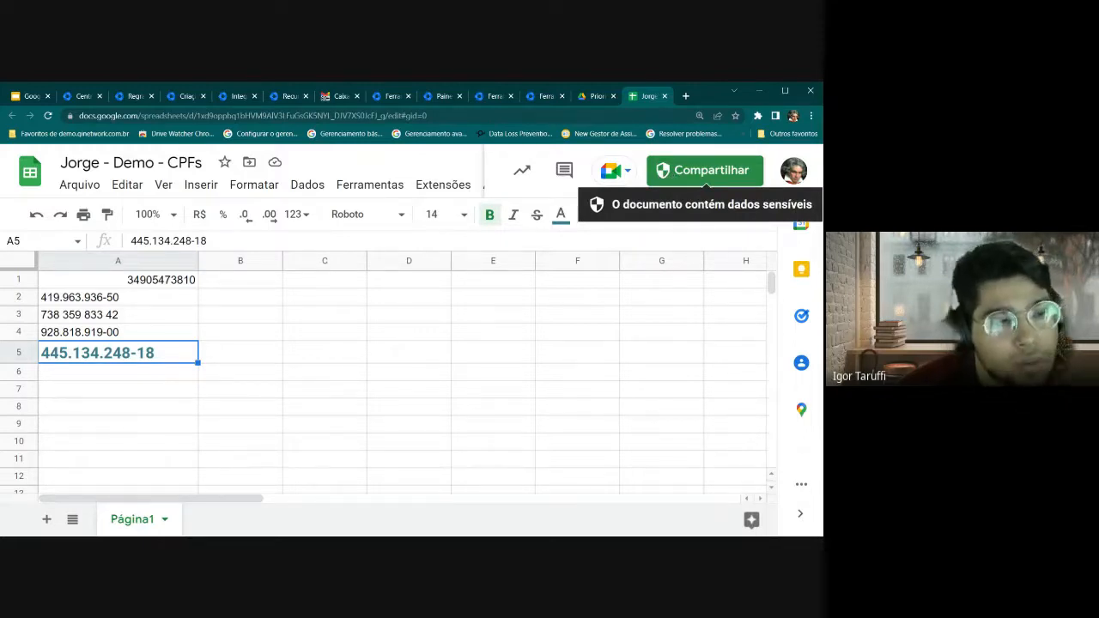
# Try sharing the CPF spreadsheet with the external contact and send the invitation
pyautogui.click(673, 177)
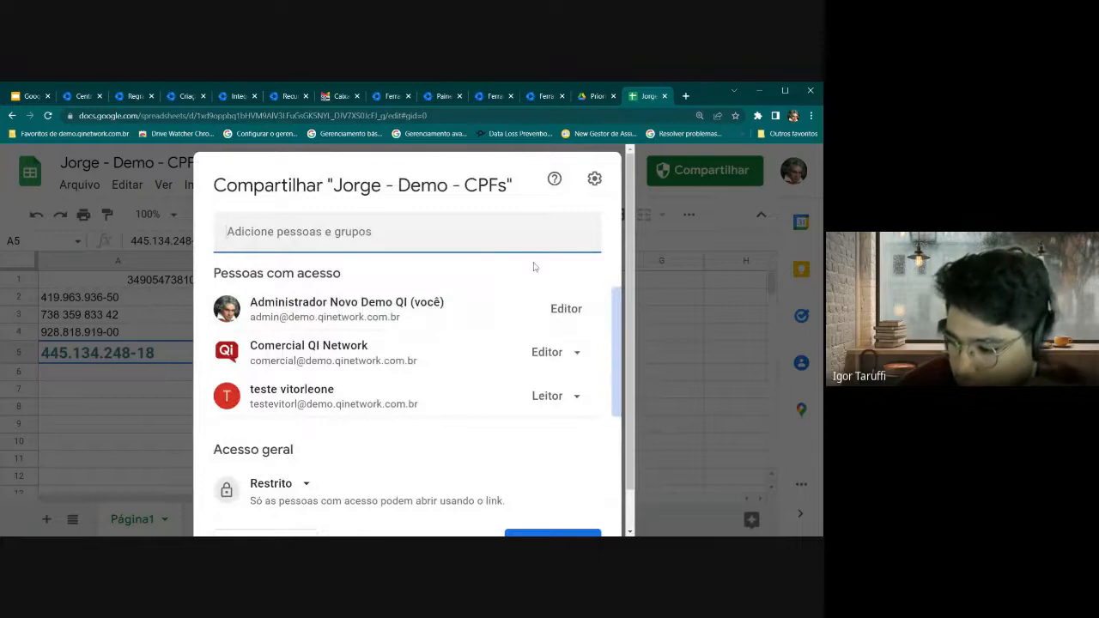
pyautogui.scroll(-1, 443, 359)
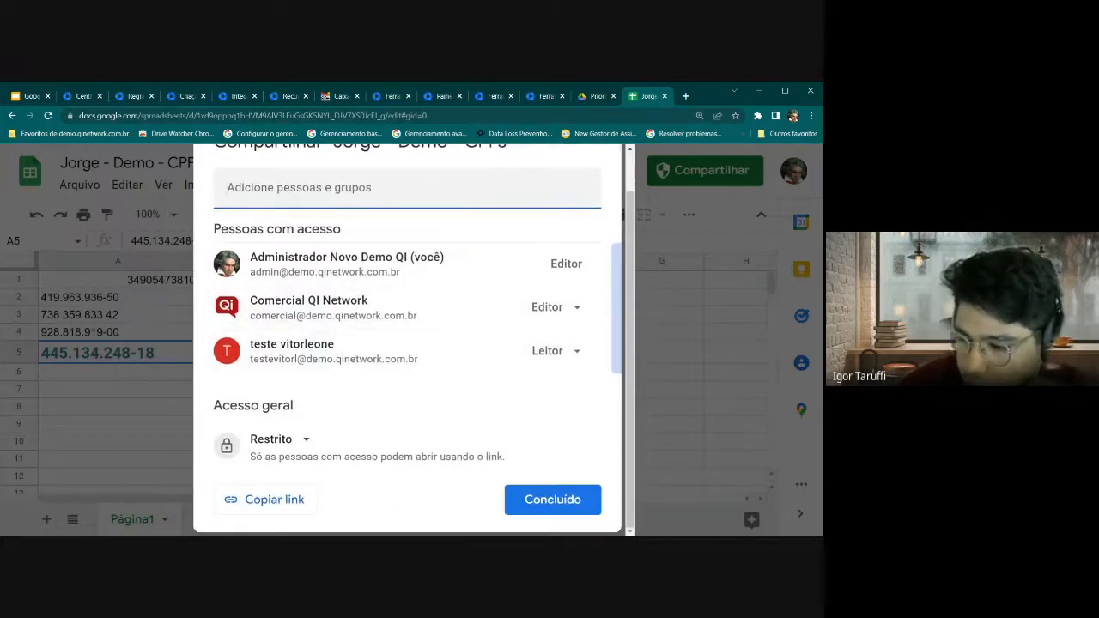
pyautogui.click(407, 188)
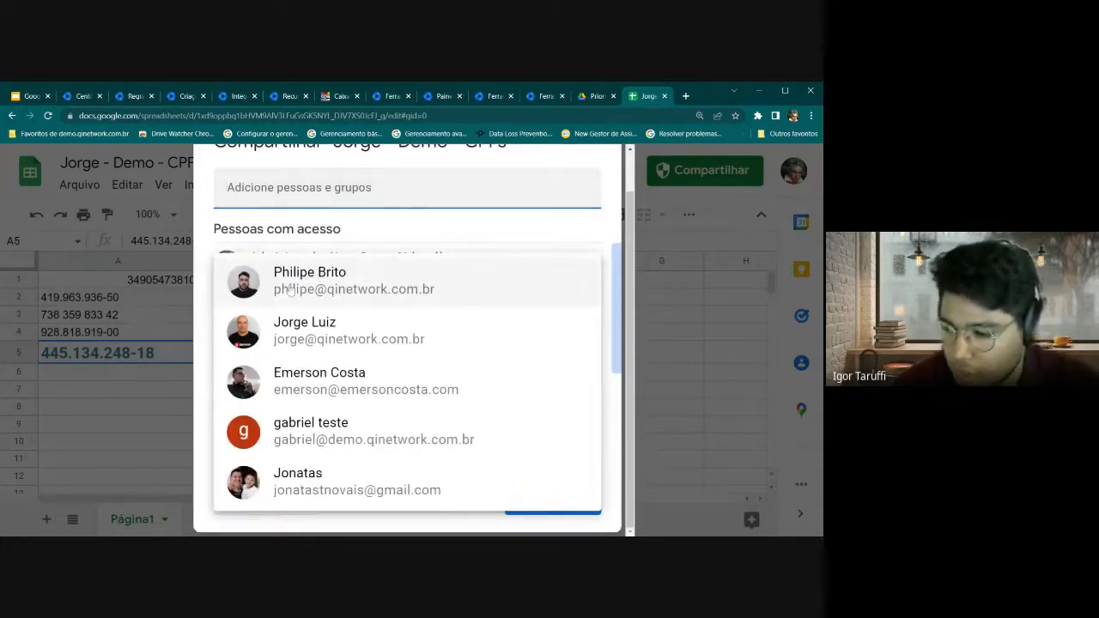
pyautogui.click(563, 280)
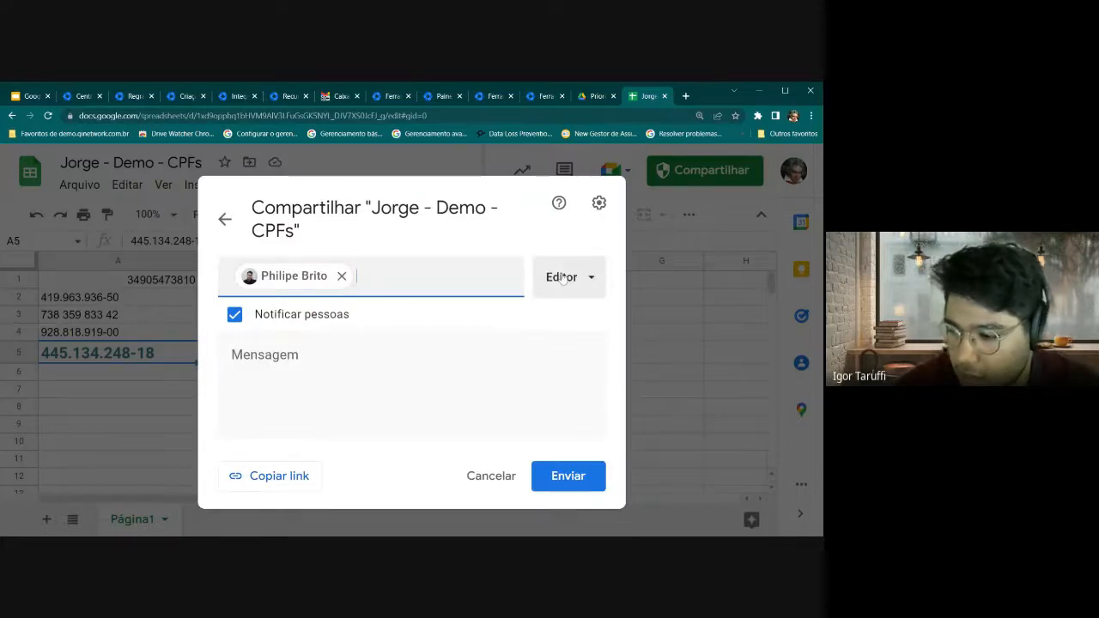
pyautogui.click(568, 478)
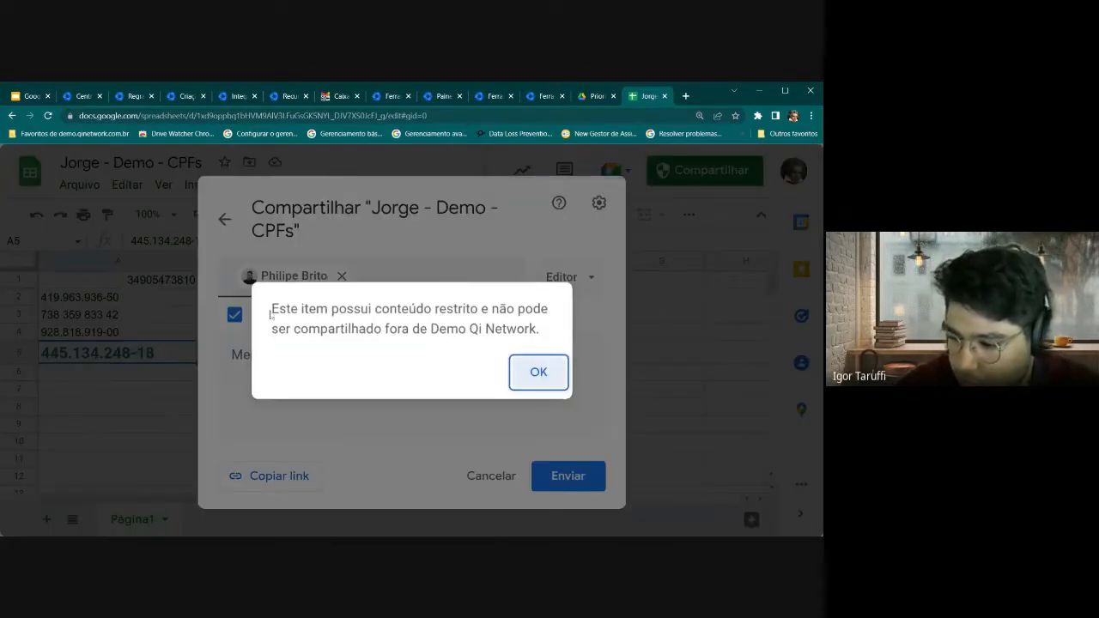
# Highlight the restricted-content warning, retry the share, then return to the three-person access list
pyautogui.moveTo(272, 309); pyautogui.dragTo(544, 335)
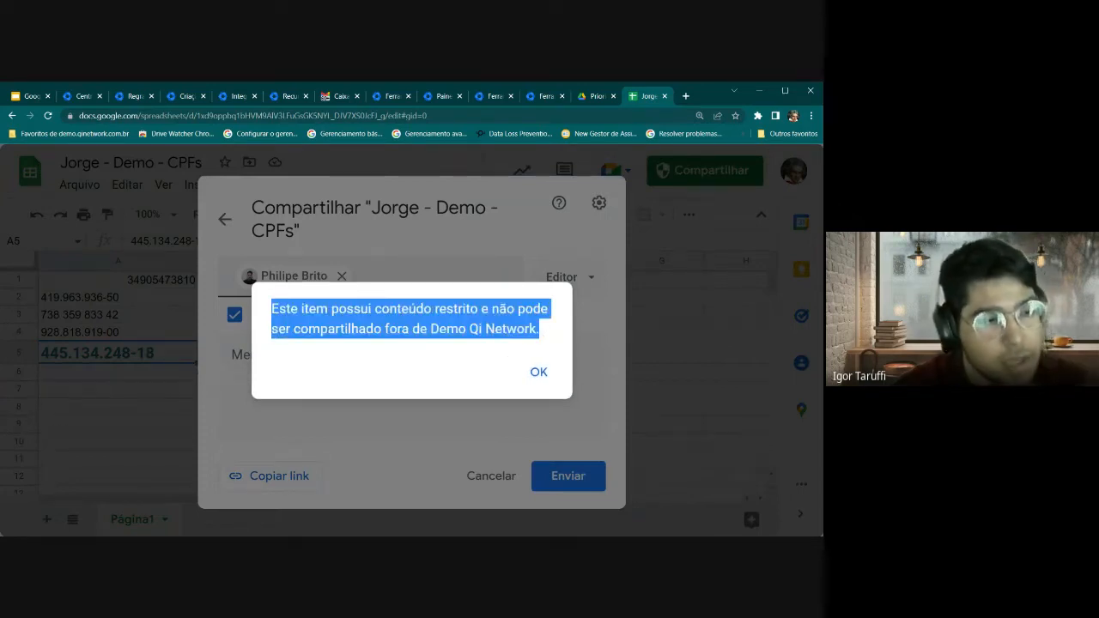
pyautogui.click(539, 375)
pyautogui.click(563, 475)
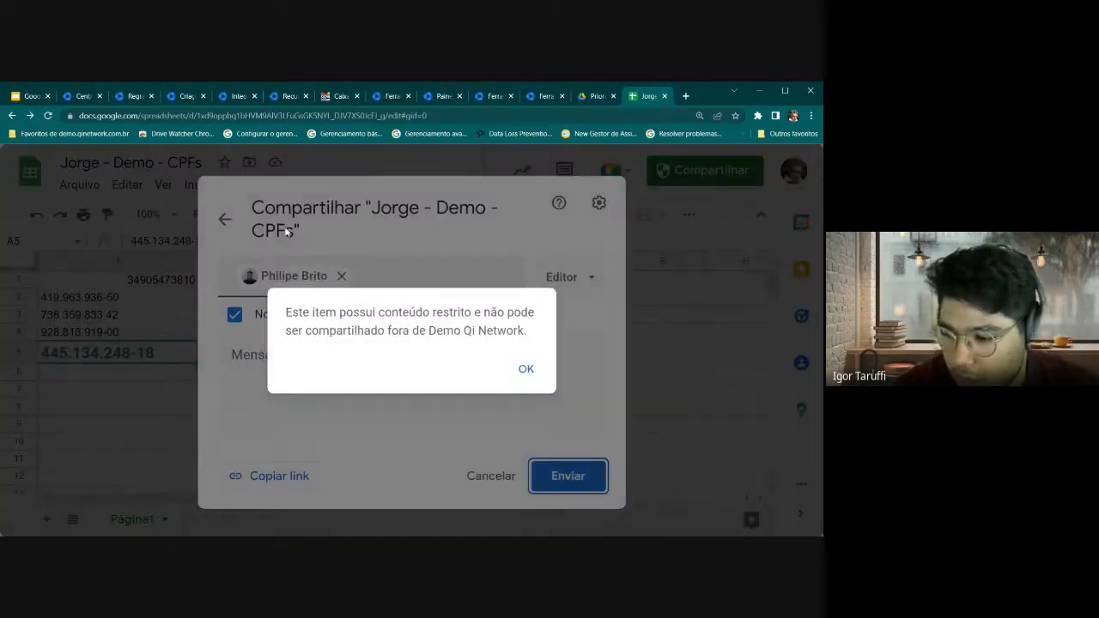
pyautogui.click(226, 217)
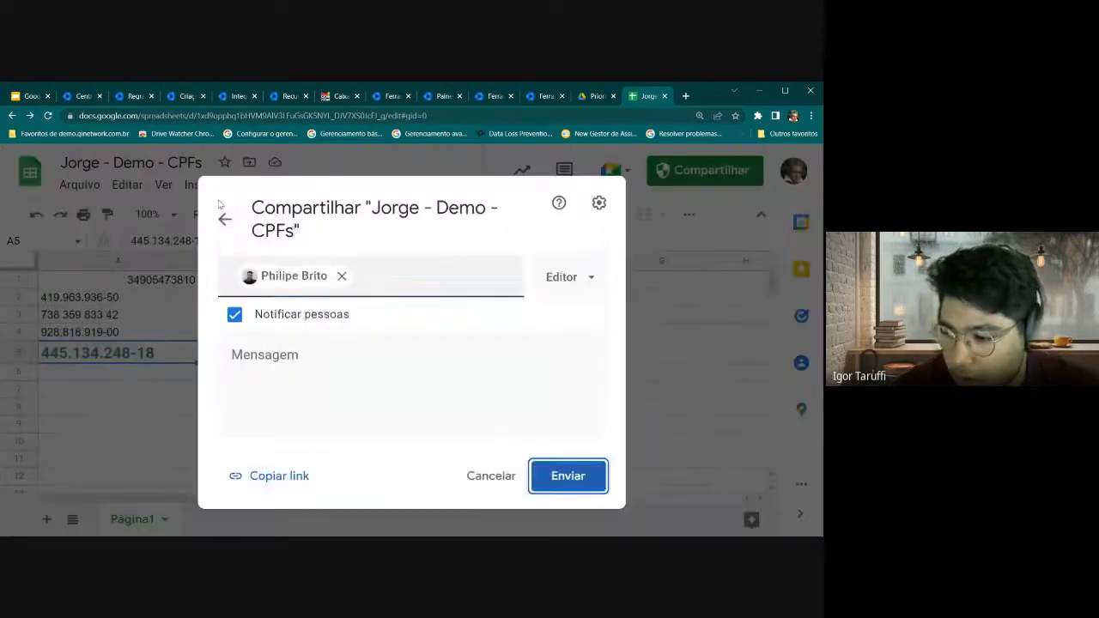
pyautogui.click(225, 218)
pyautogui.scroll(-1, 456, 393)
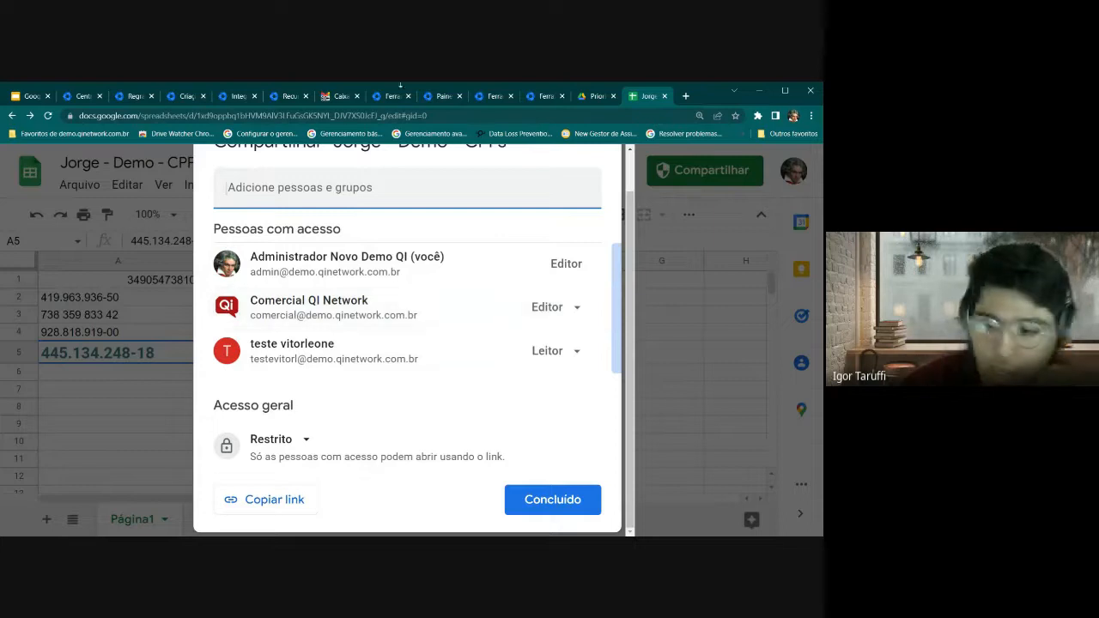
# Open the Demo - Cartões spreadsheet from Drive Prioridade and select card number cell A4
pyautogui.click(593, 97)
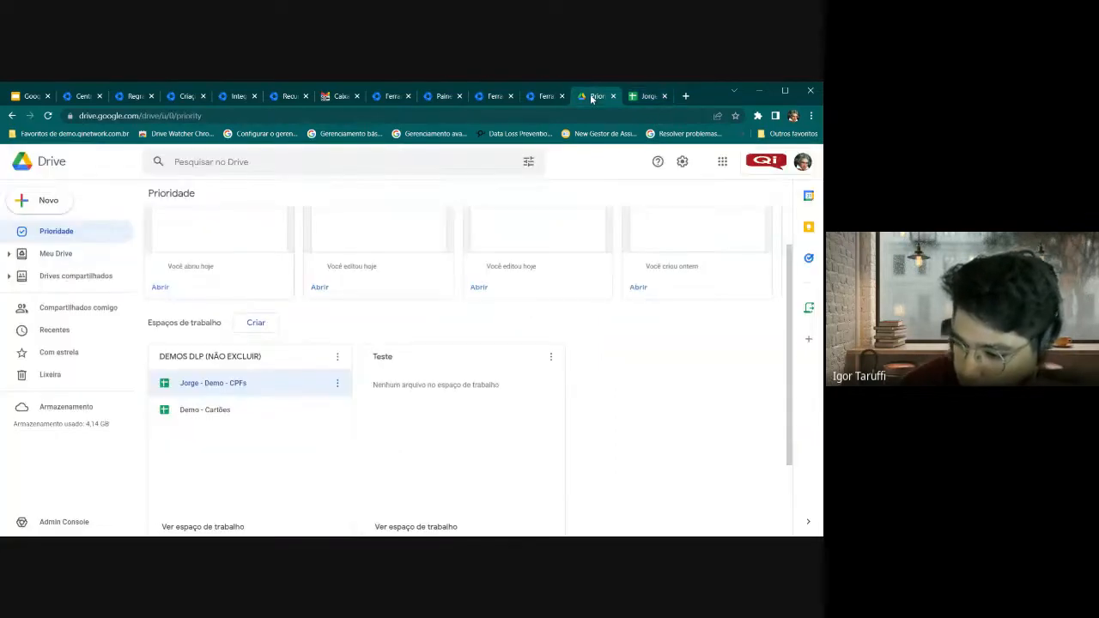
pyautogui.click(206, 415)
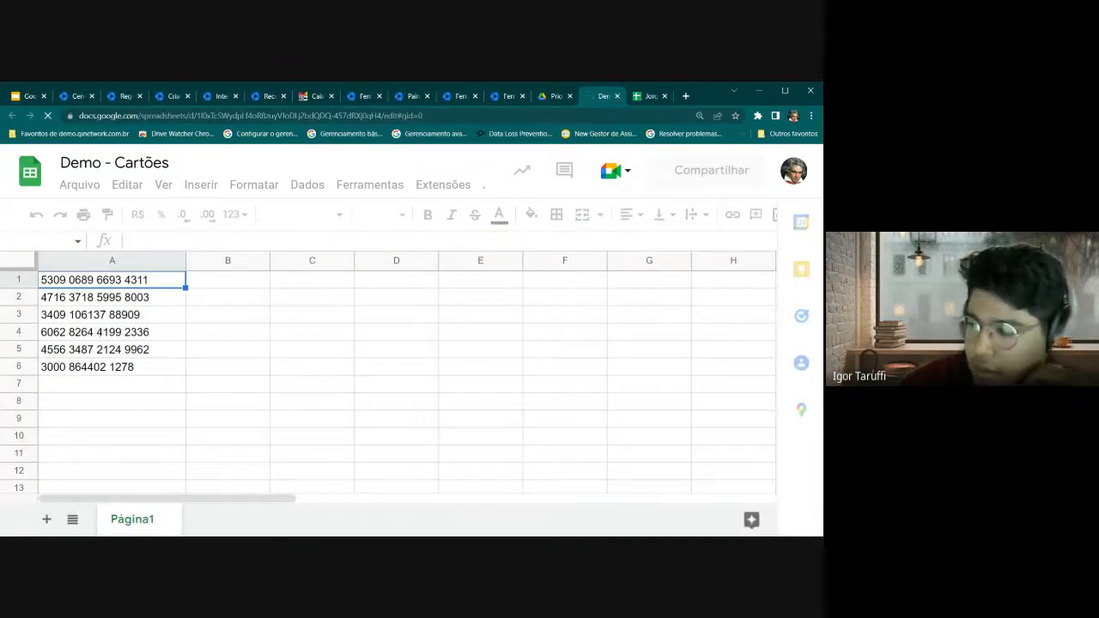
pyautogui.click(97, 332)
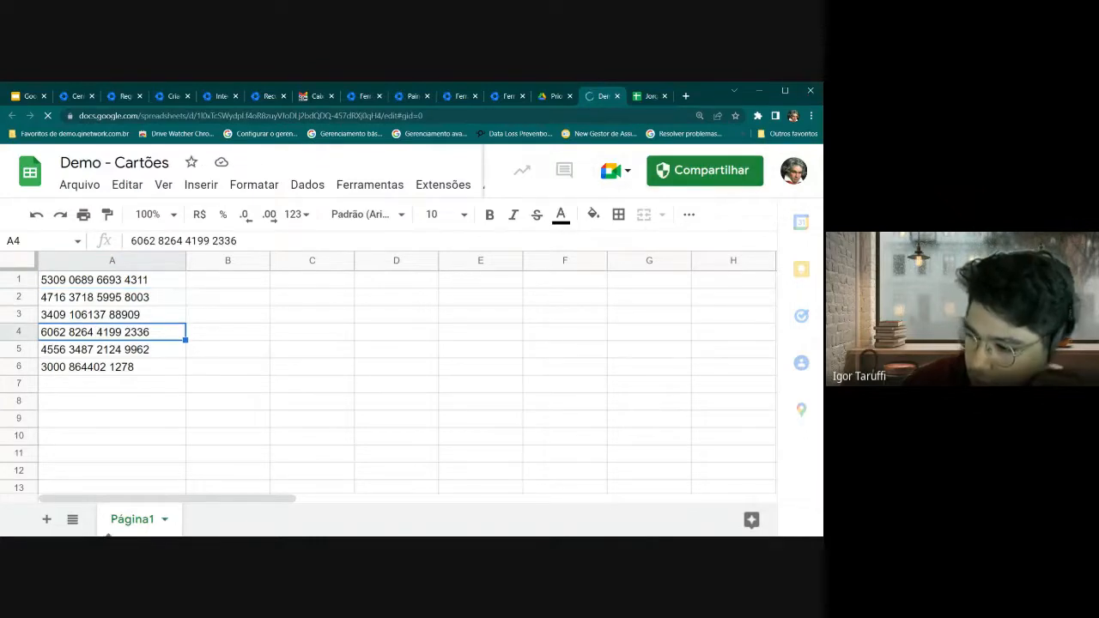
# In Compartilhar, find and highlight the external Gmail user's confidential-content warning
pyautogui.click(679, 182)
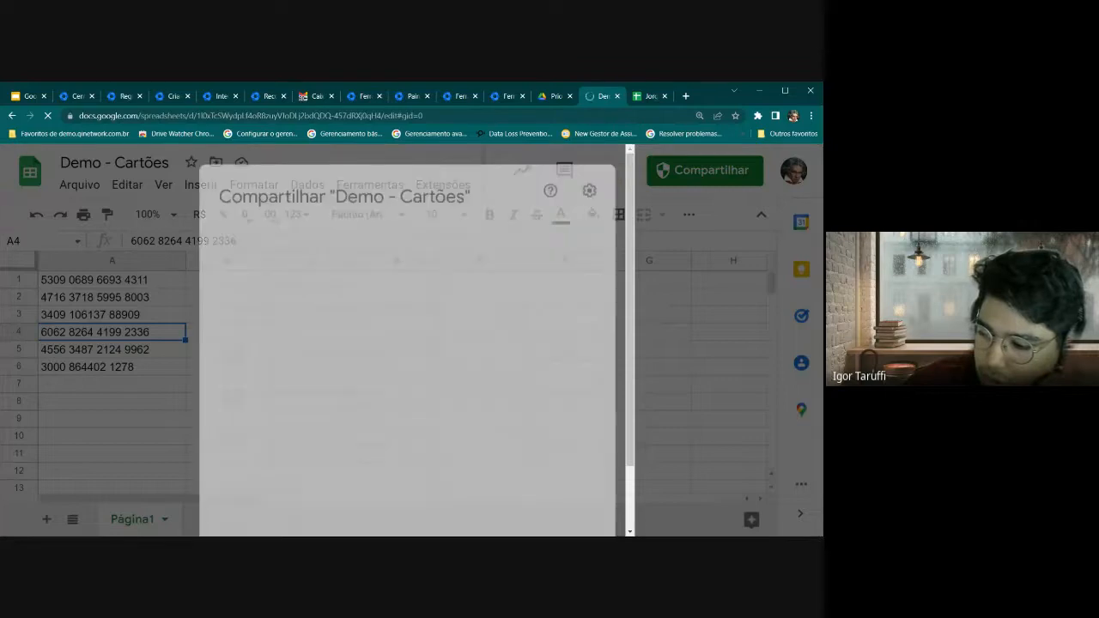
pyautogui.scroll(-2, 349, 369)
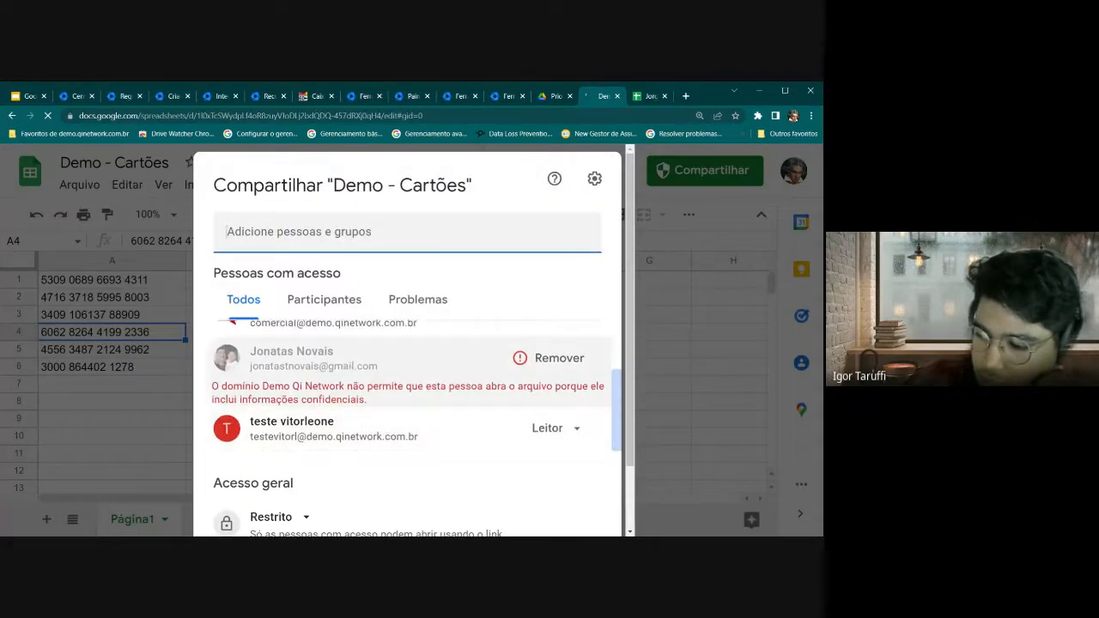
pyautogui.scroll(-2, 256, 384)
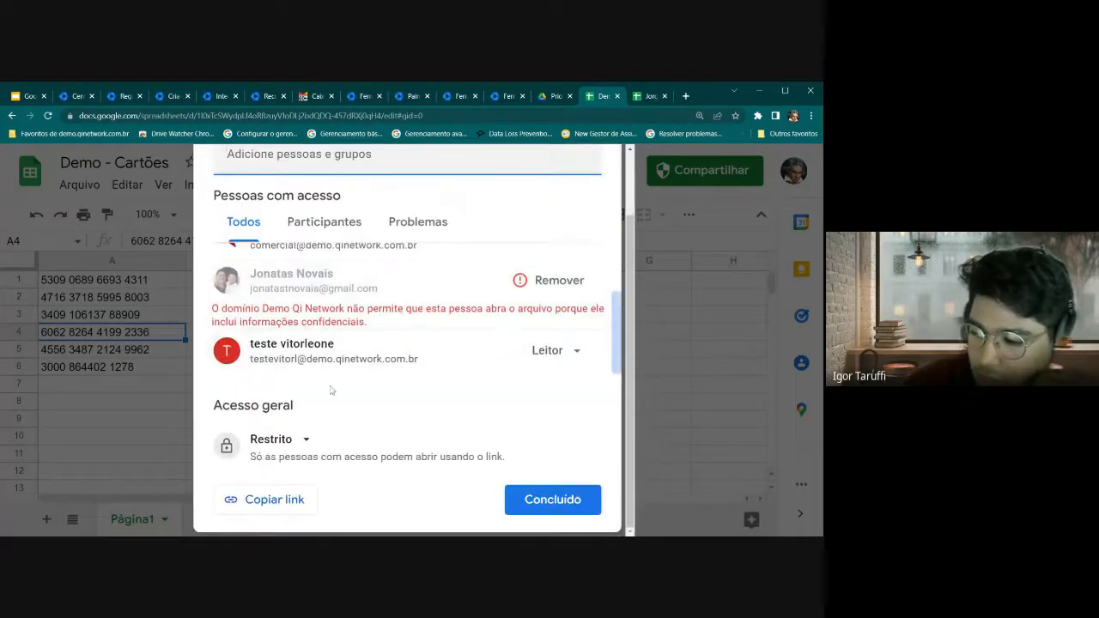
pyautogui.scroll(3, 408, 344)
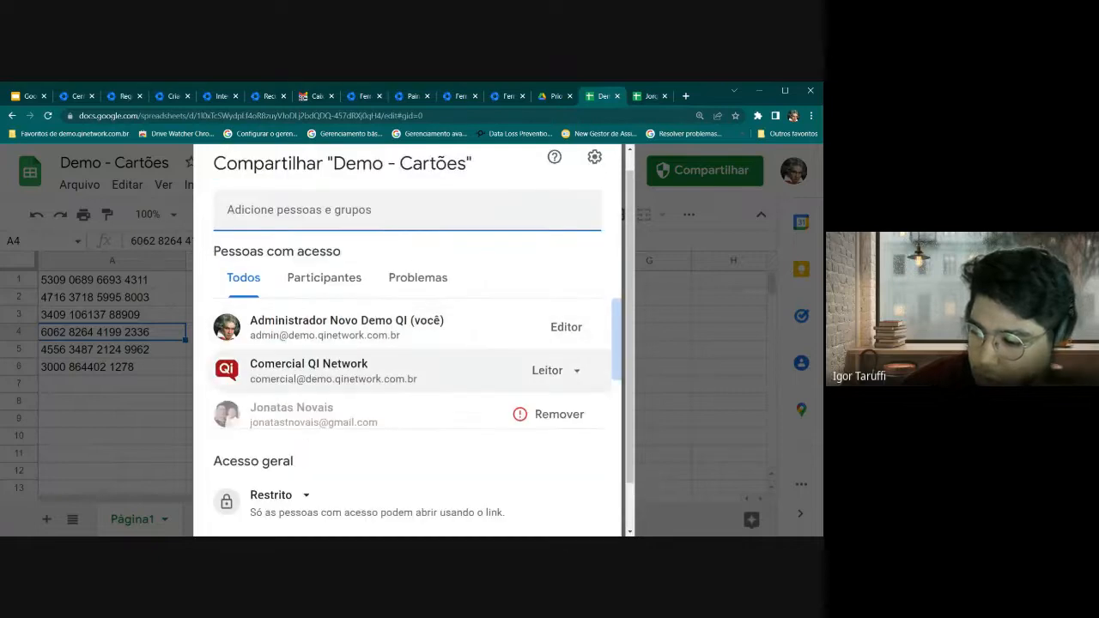
pyautogui.scroll(-2, 408, 344)
pyautogui.scroll(-1, 441, 360)
pyautogui.scroll(2, 442, 361)
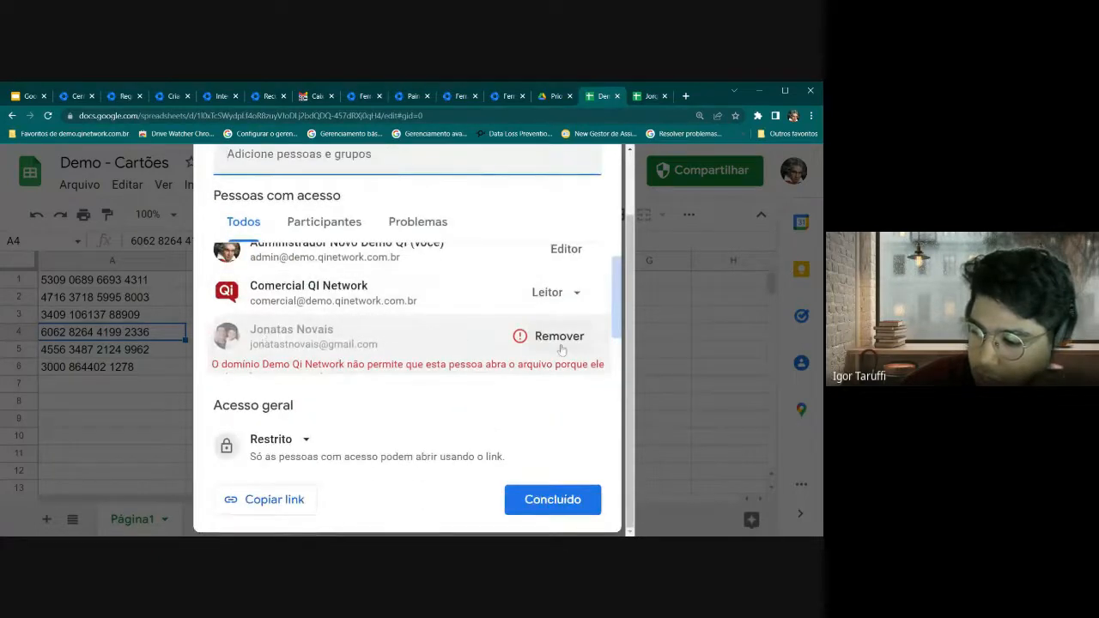
pyautogui.scroll(-1, 441, 360)
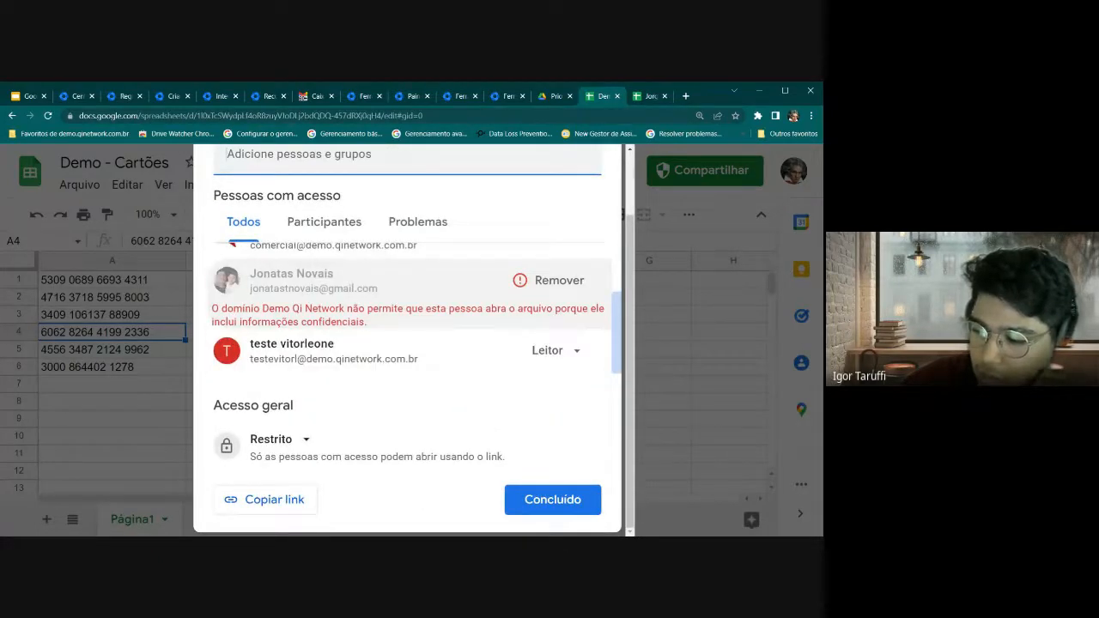
pyautogui.moveTo(213, 307); pyautogui.dragTo(397, 323)
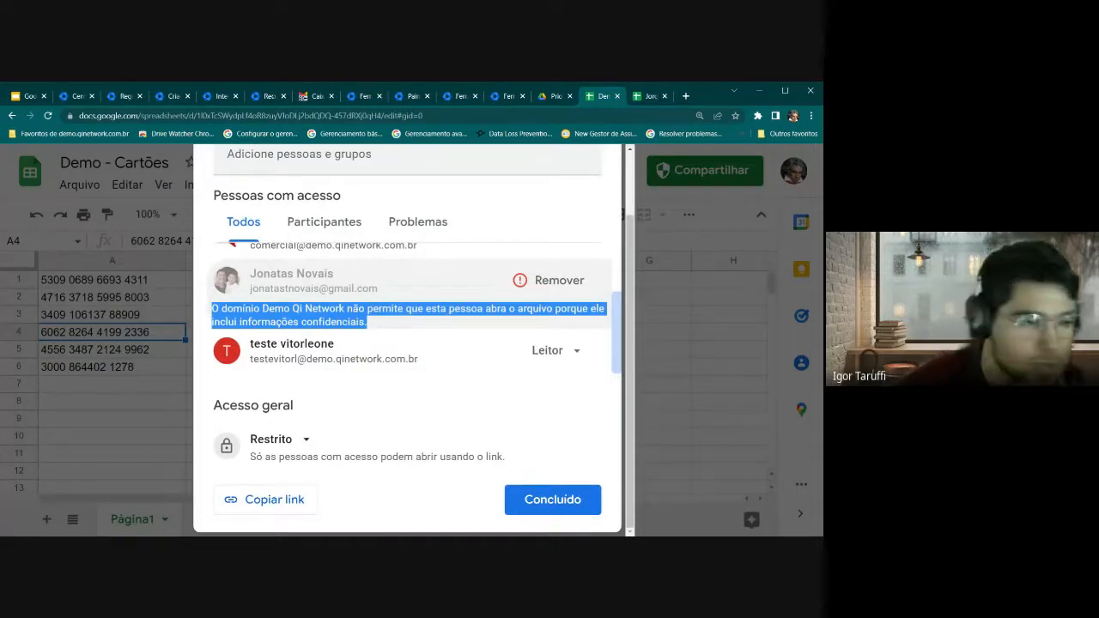
# Look over the access list once more and close the sharing dialog
pyautogui.scroll(3, 447, 419)
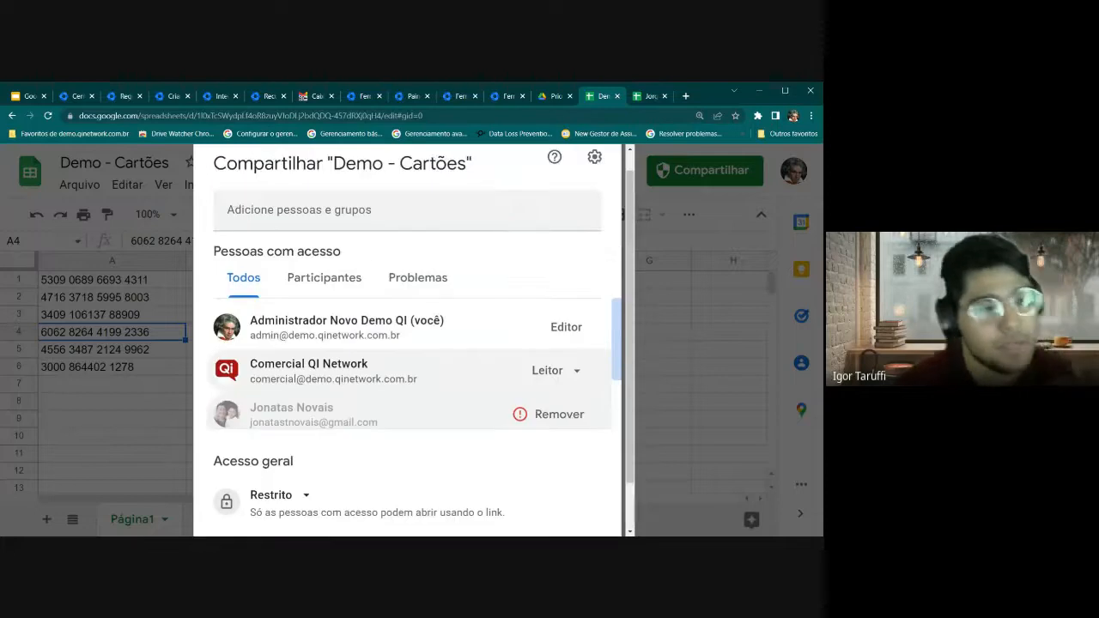
pyautogui.scroll(1, 444, 381)
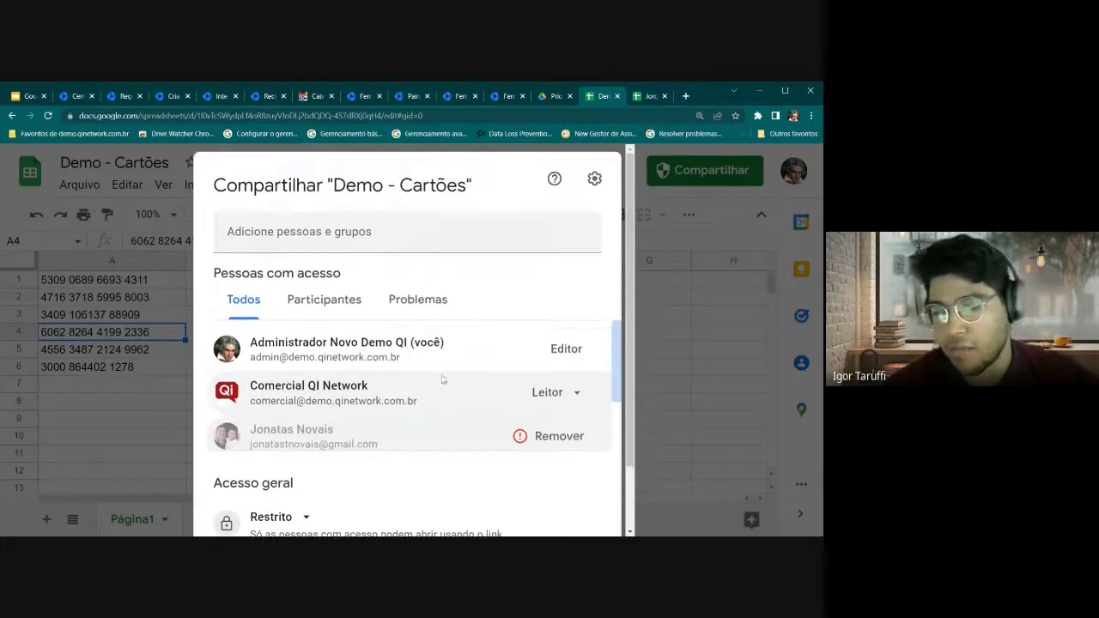
pyautogui.scroll(-1, 473, 344)
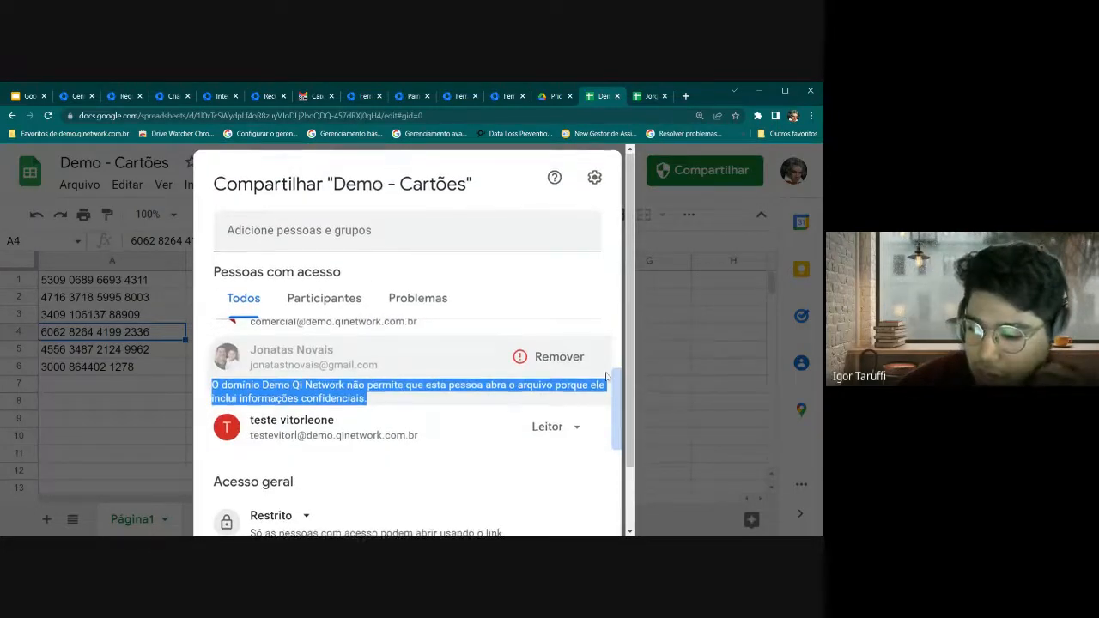
pyautogui.scroll(-2, 660, 351)
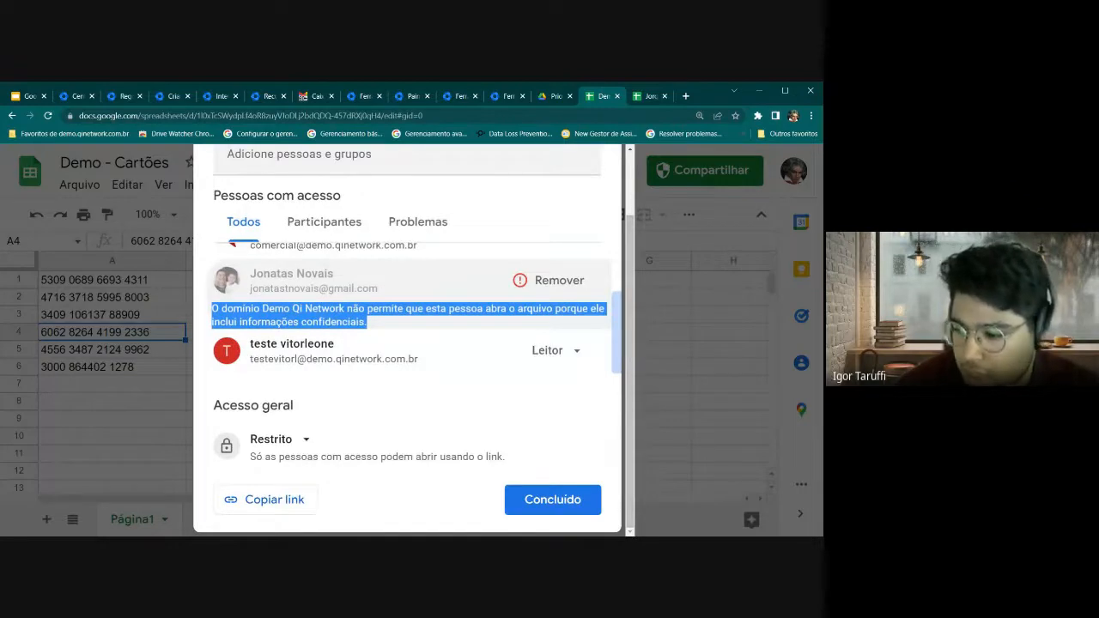
pyautogui.click(167, 443)
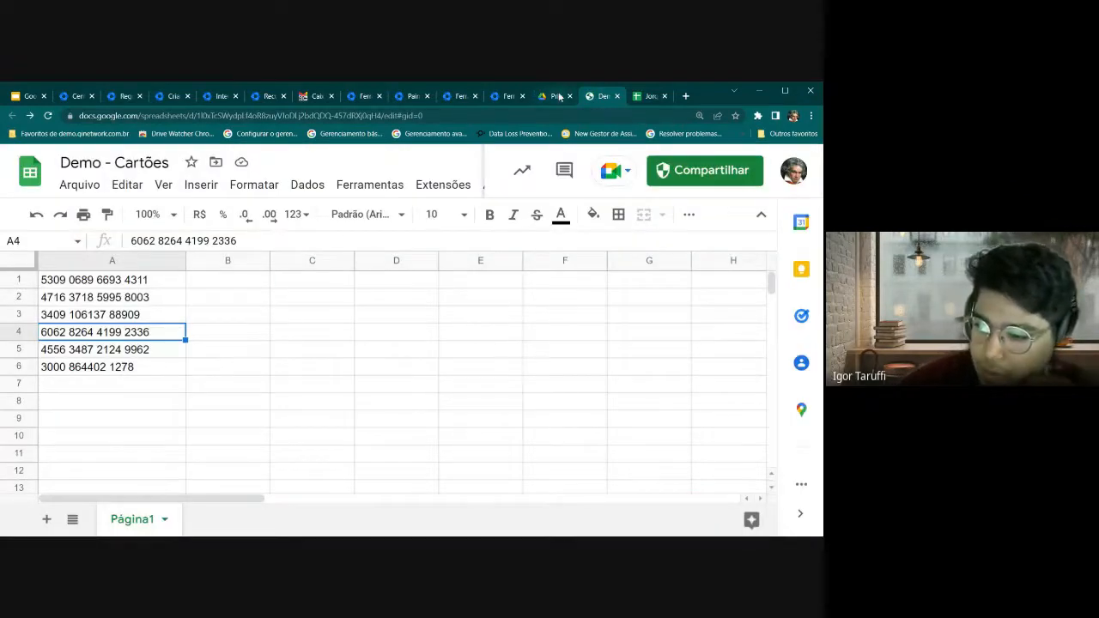
# Show the Central de Alertas slide in the Google Slides presentation
pyautogui.click(556, 96)
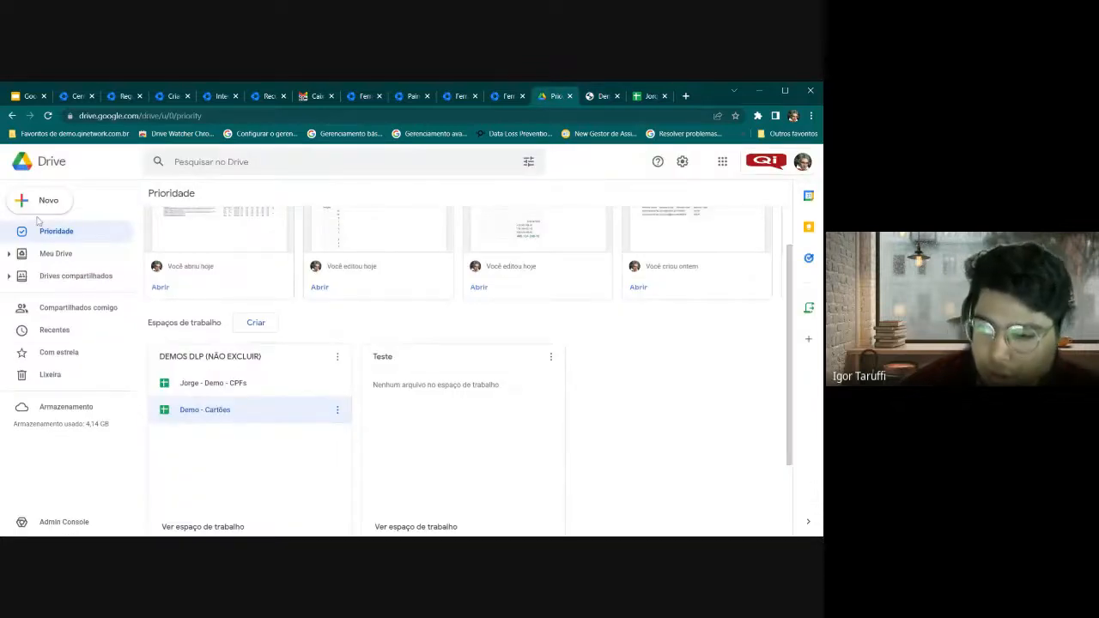
pyautogui.click(26, 97)
pyautogui.moveTo(106, 506)
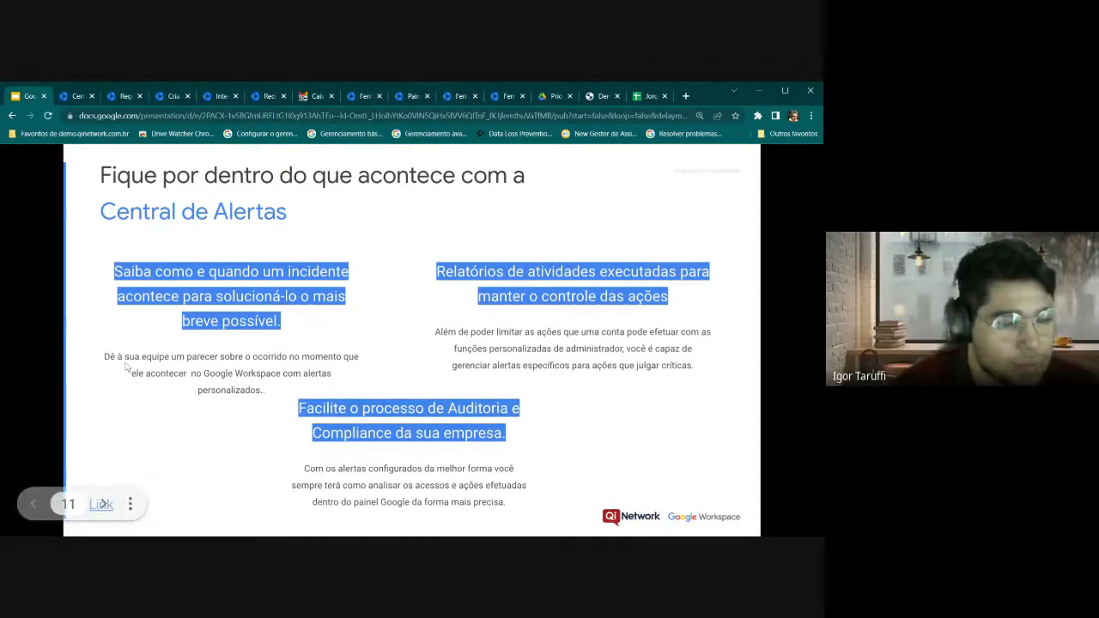
# Close the Demo - Cartões and CPF spreadsheets and review the DEMOS DLP workspace in Drive Prioridade
pyautogui.click(618, 95)
pyautogui.click(617, 95)
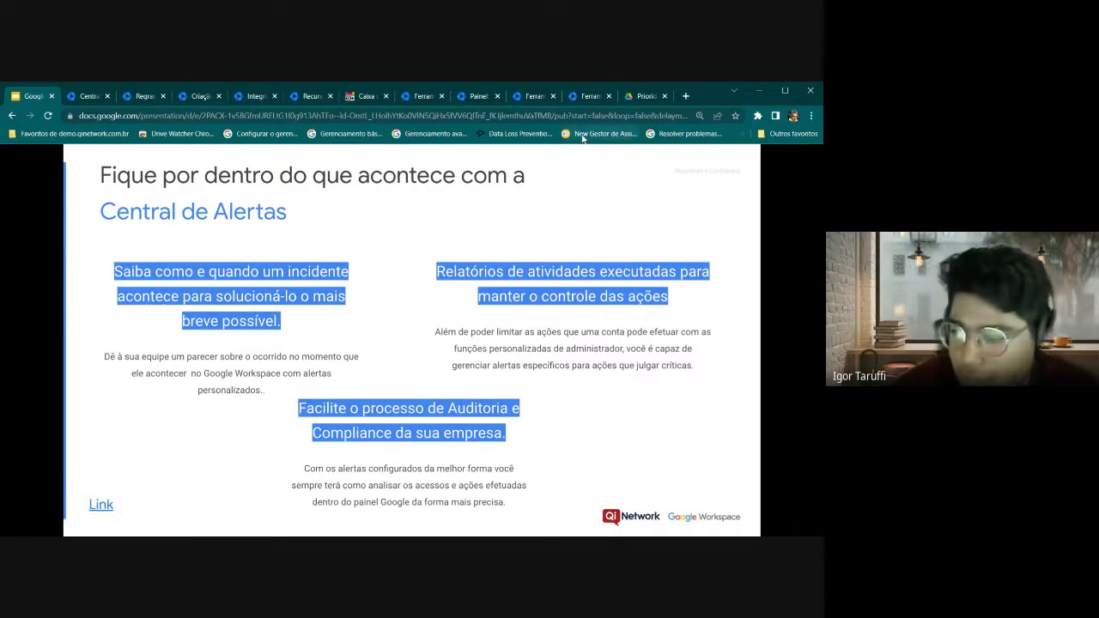
pyautogui.click(635, 95)
pyautogui.scroll(1, 419, 322)
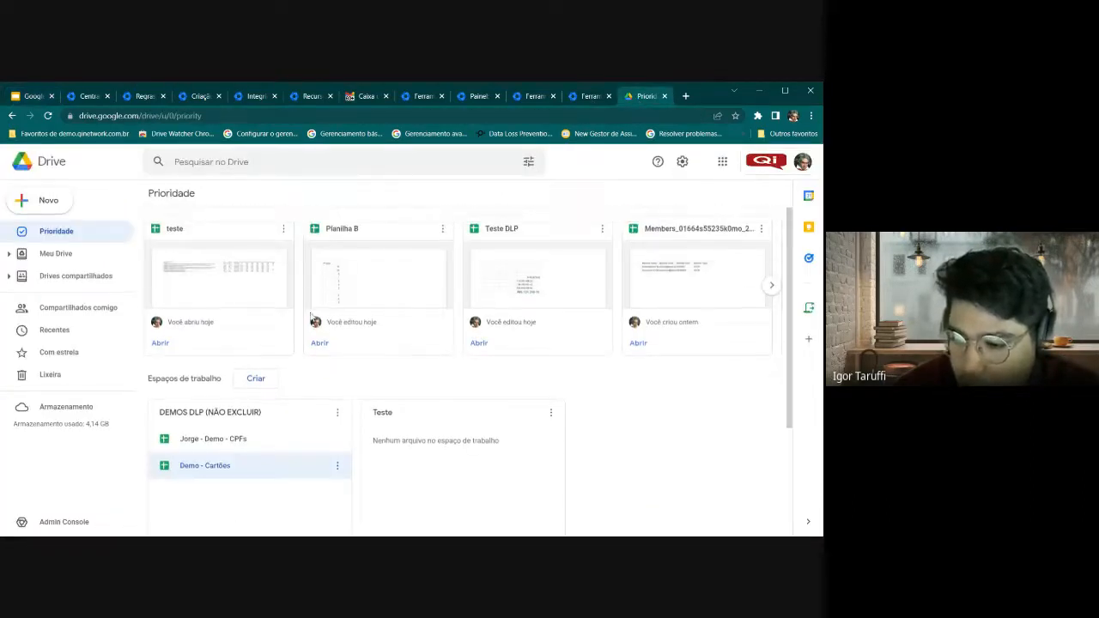
pyautogui.scroll(-2, 524, 233)
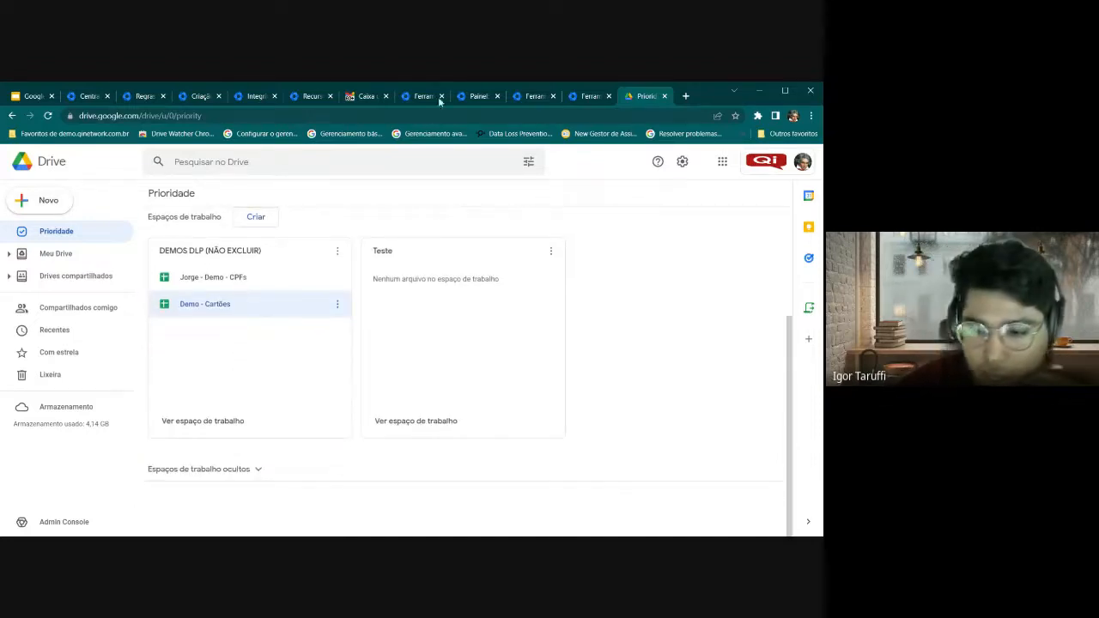
pyautogui.scroll(1, 268, 265)
pyautogui.scroll(2, 267, 264)
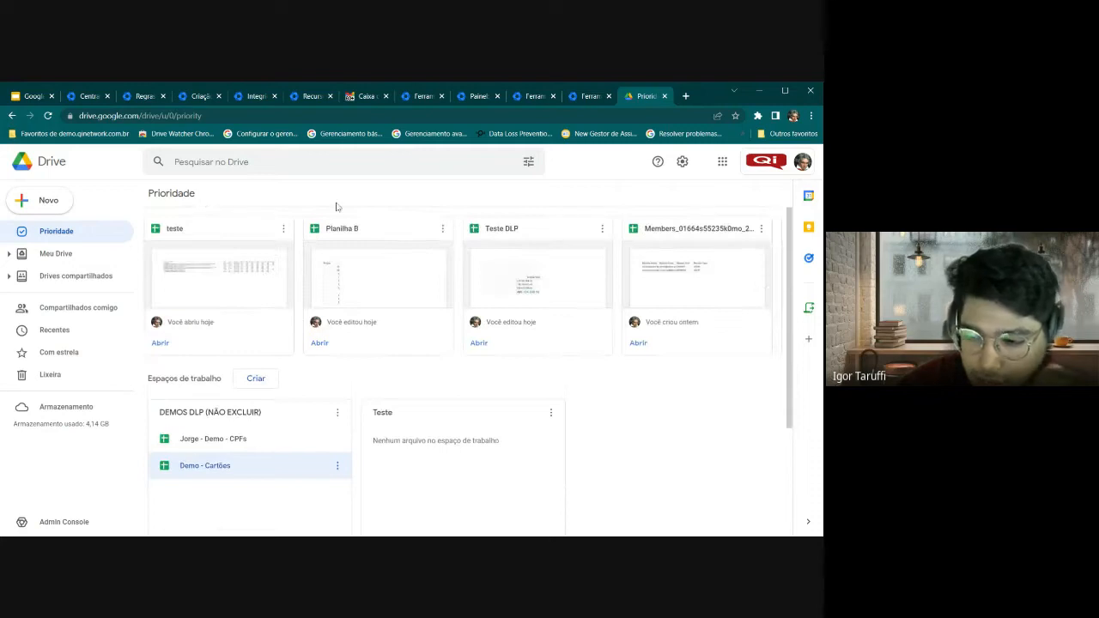
# Show the Regras list with navigation expanded to Apps > Google Workspace (Agenda, Drive e Documentos, Gmail)
pyautogui.click(90, 96)
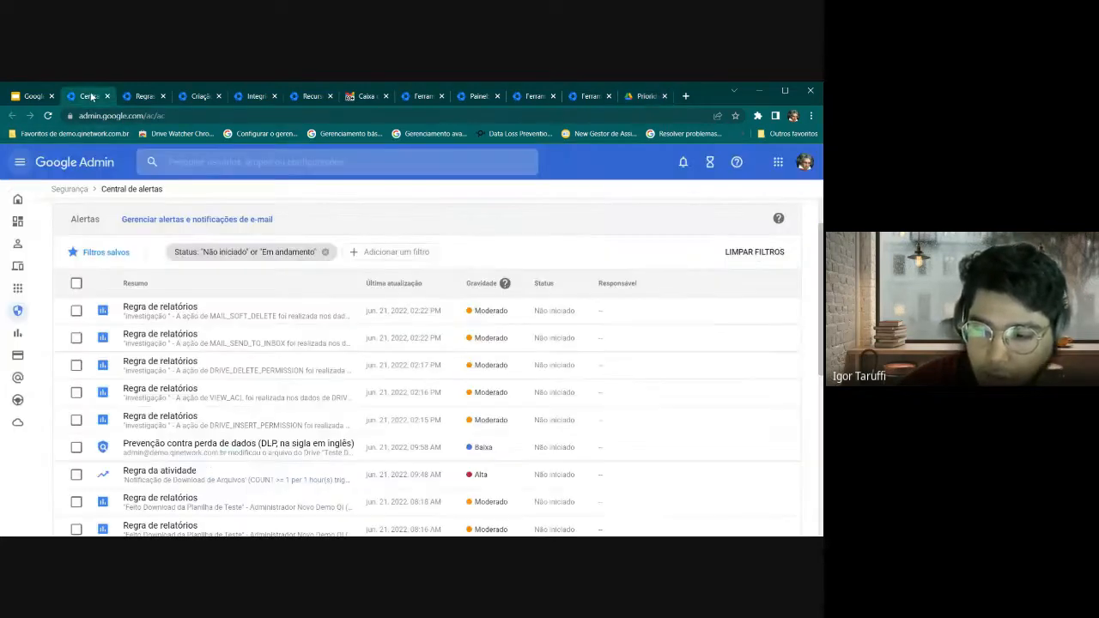
pyautogui.click(145, 96)
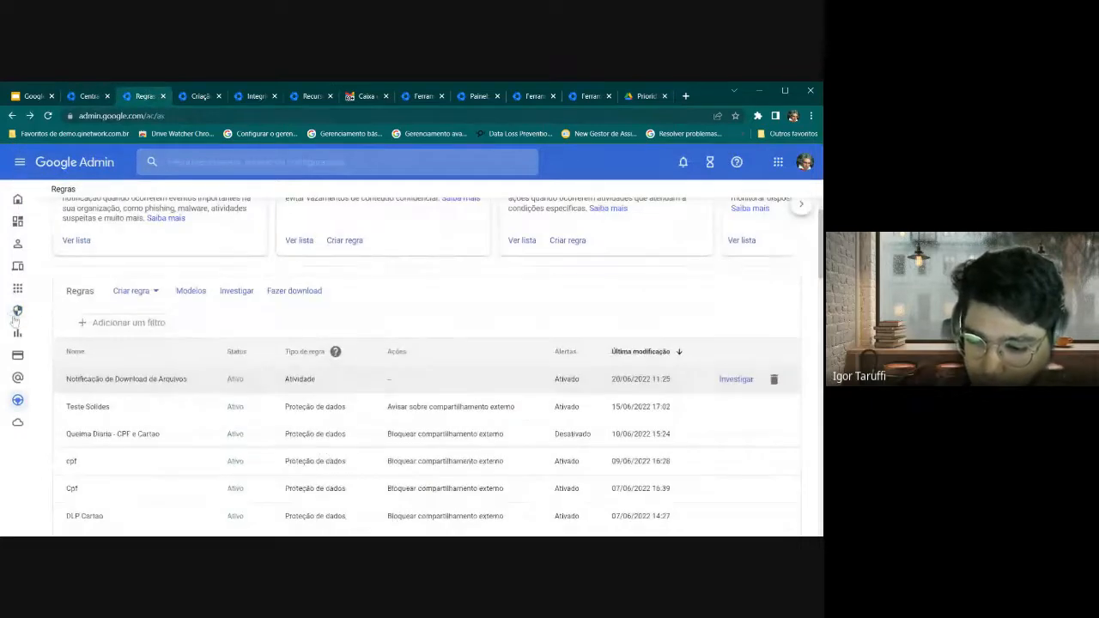
pyautogui.click(19, 161)
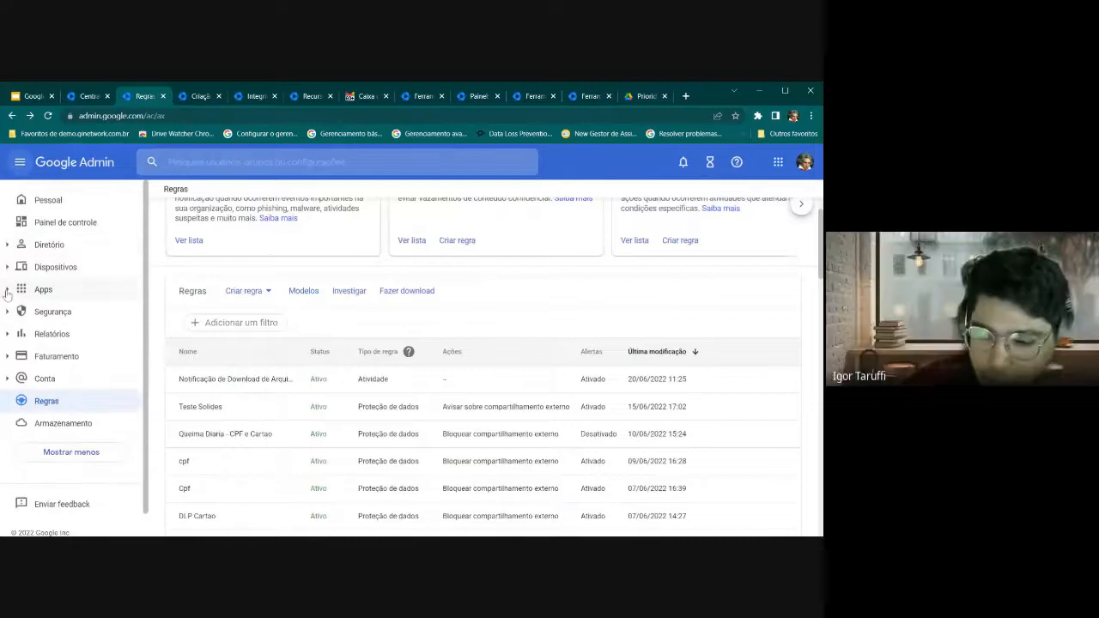
pyautogui.click(7, 291)
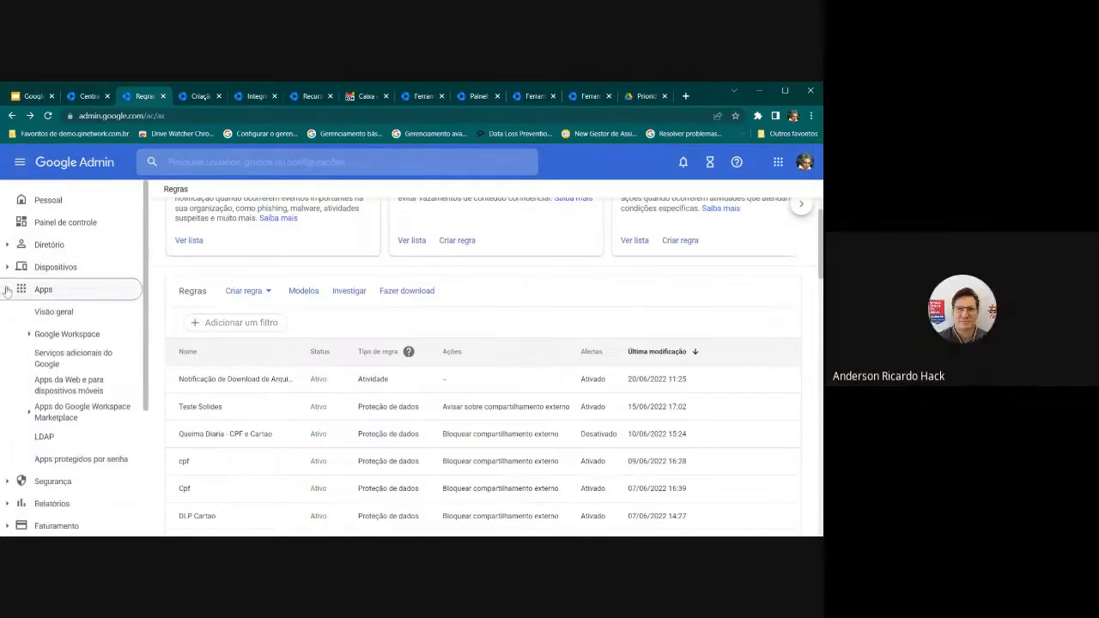
pyautogui.click(28, 335)
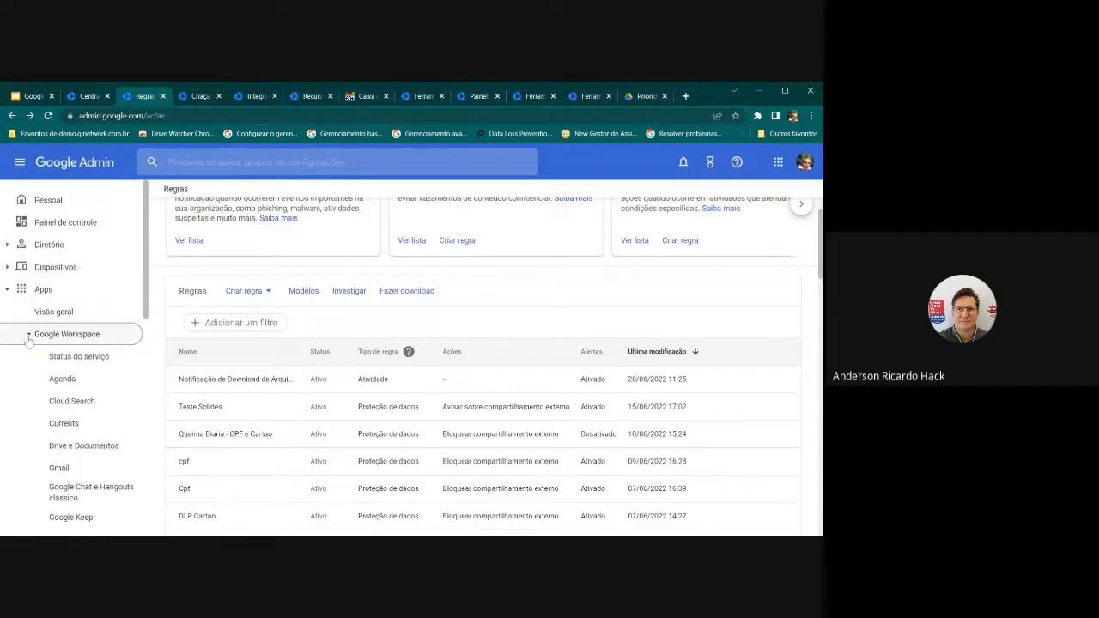
pyautogui.scroll(-1, 29, 342)
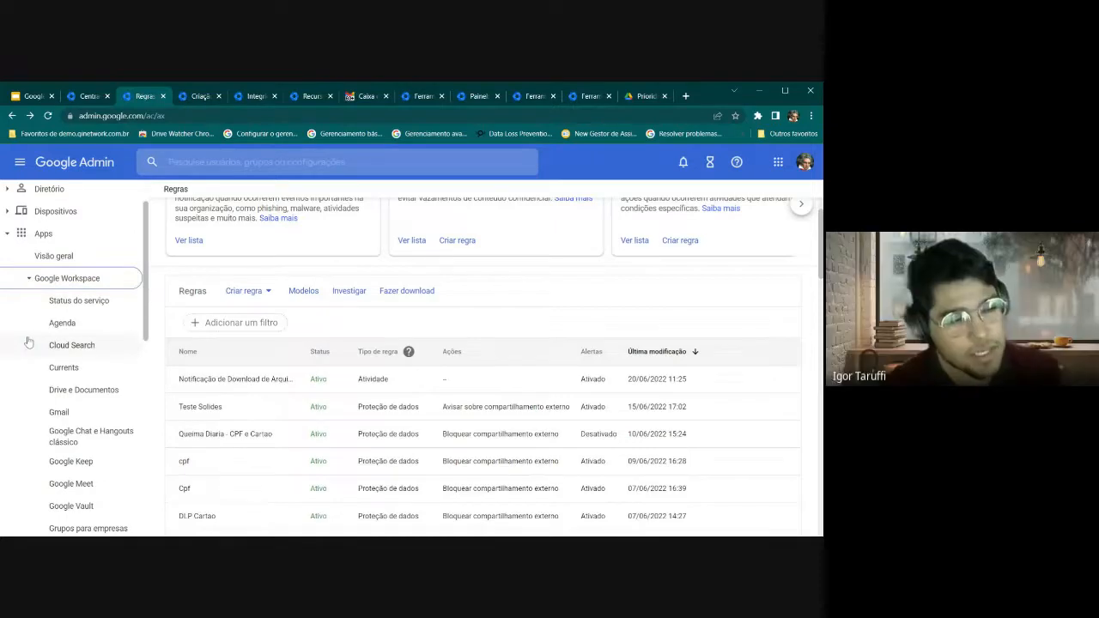
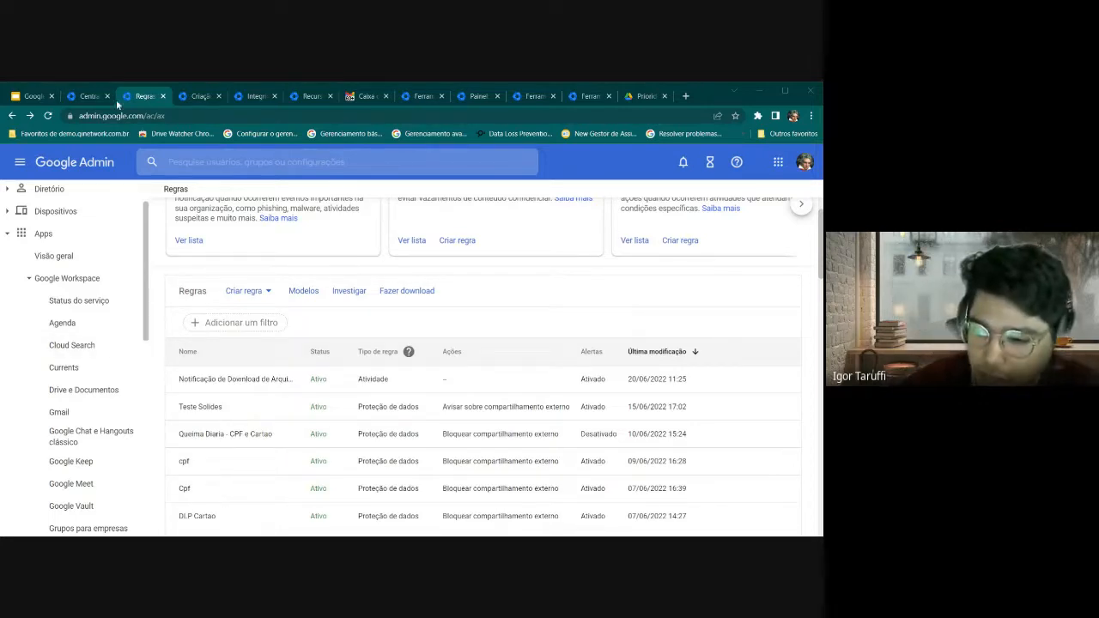
# Open the Marcadores settings under Drive e Documentos
pyautogui.scroll(1, 481, 361)
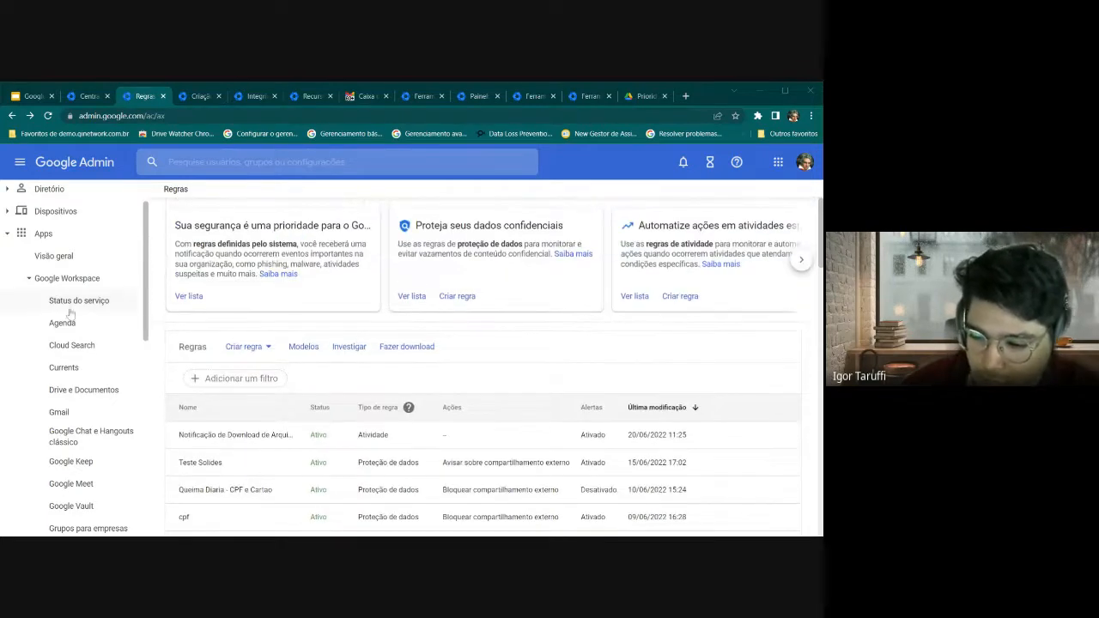
pyautogui.scroll(-1, 76, 374)
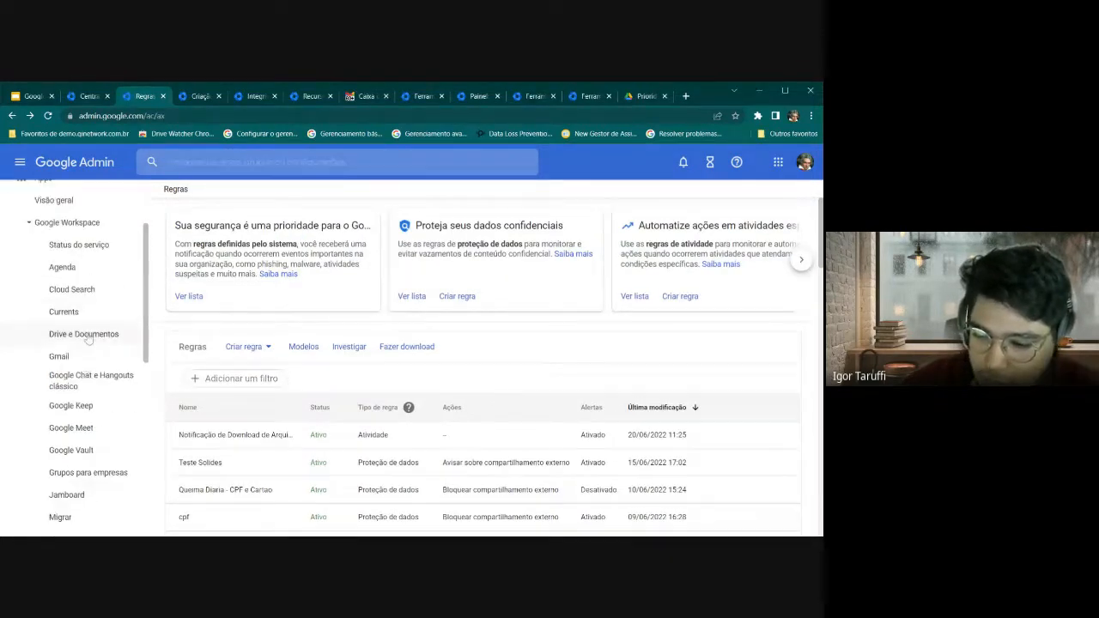
pyautogui.click(87, 337)
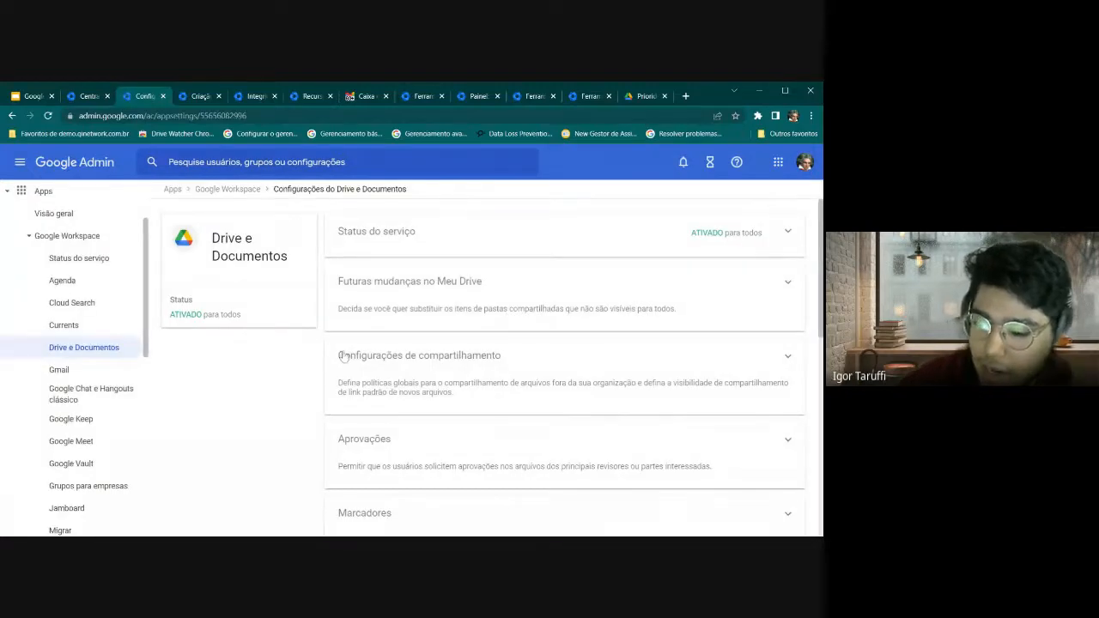
pyautogui.scroll(-1, 357, 373)
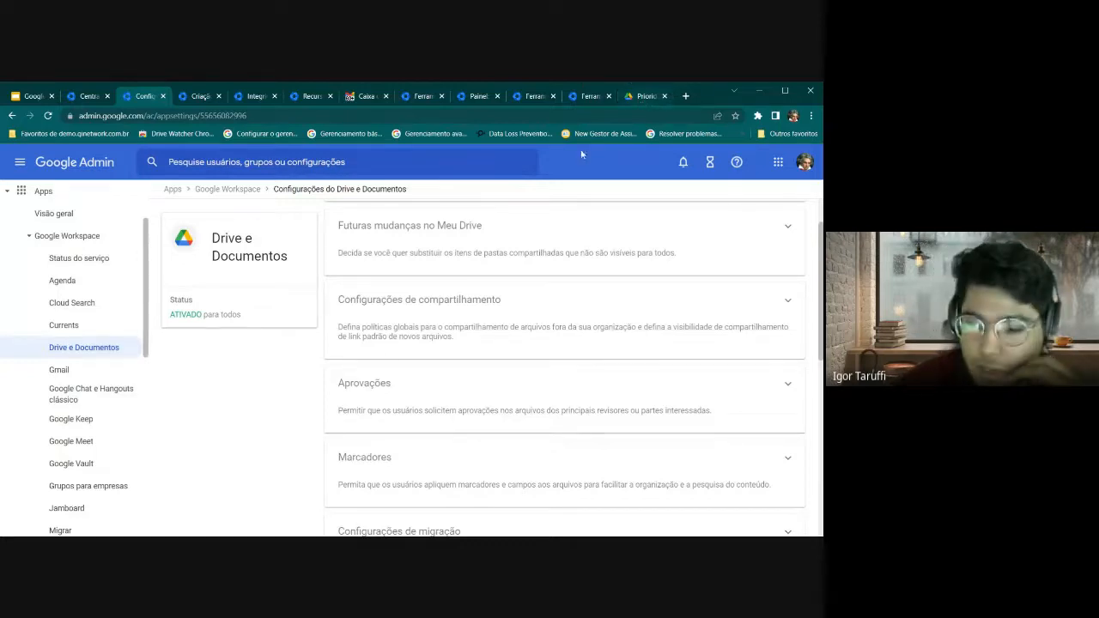
pyautogui.click(374, 471)
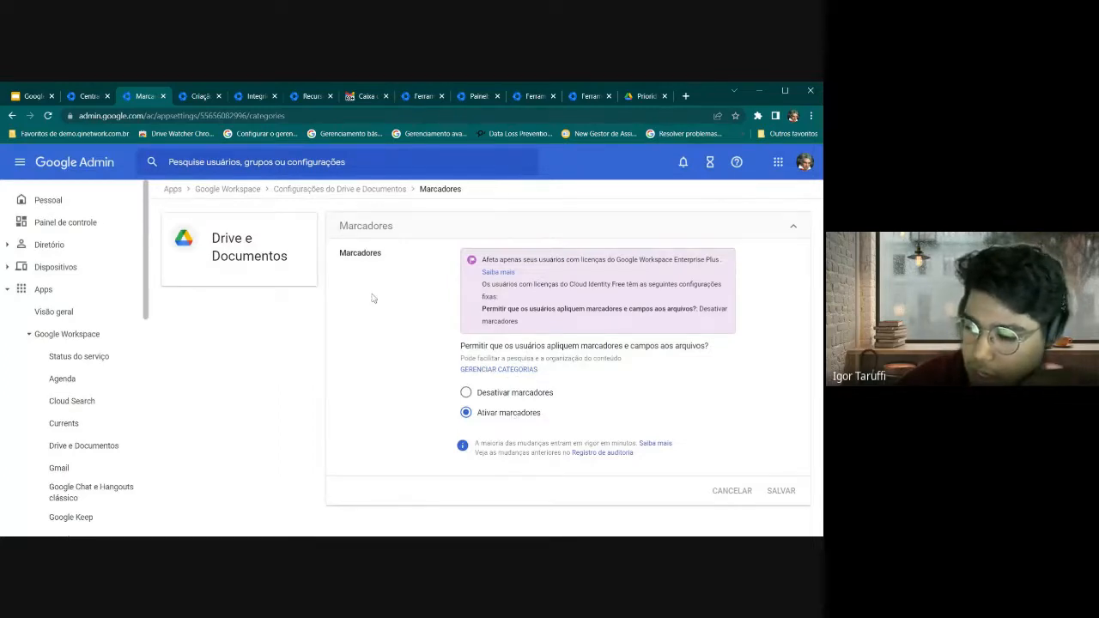
# Recheck the Marcadores page with labels enabled, then launch the labels manager link
pyautogui.scroll(-1, 47, 310)
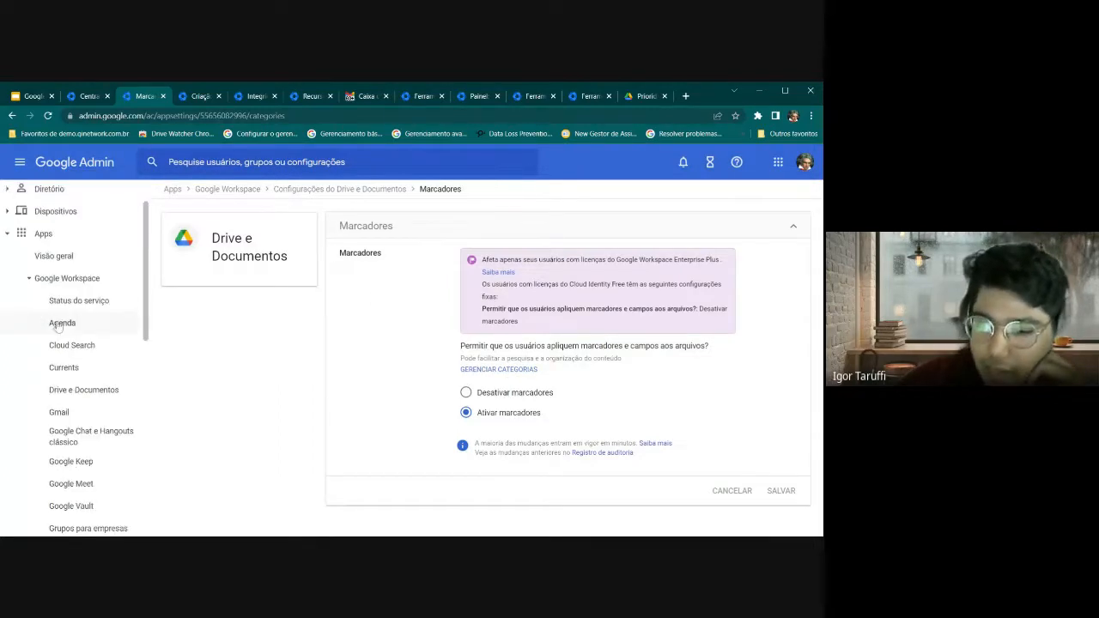
pyautogui.scroll(1, 34, 292)
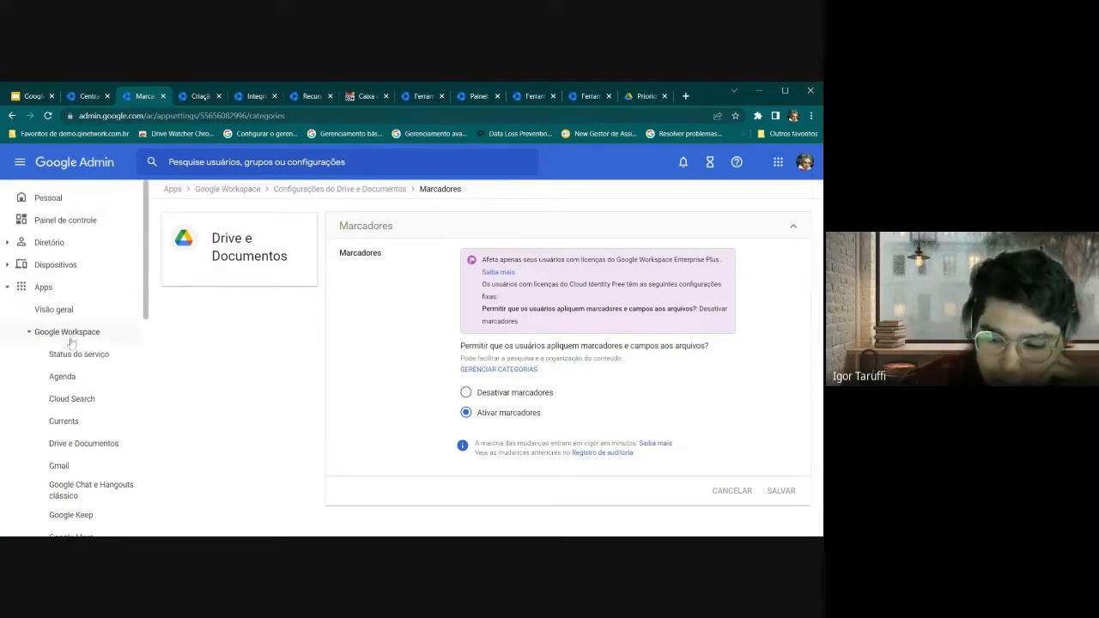
pyautogui.scroll(-3, 71, 342)
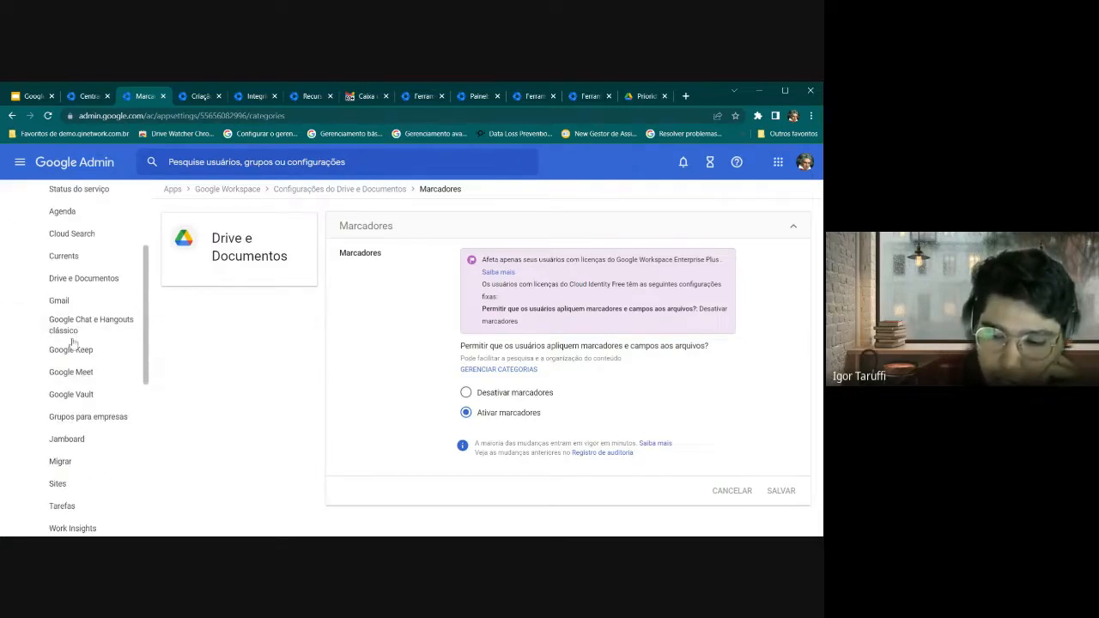
pyautogui.click(89, 289)
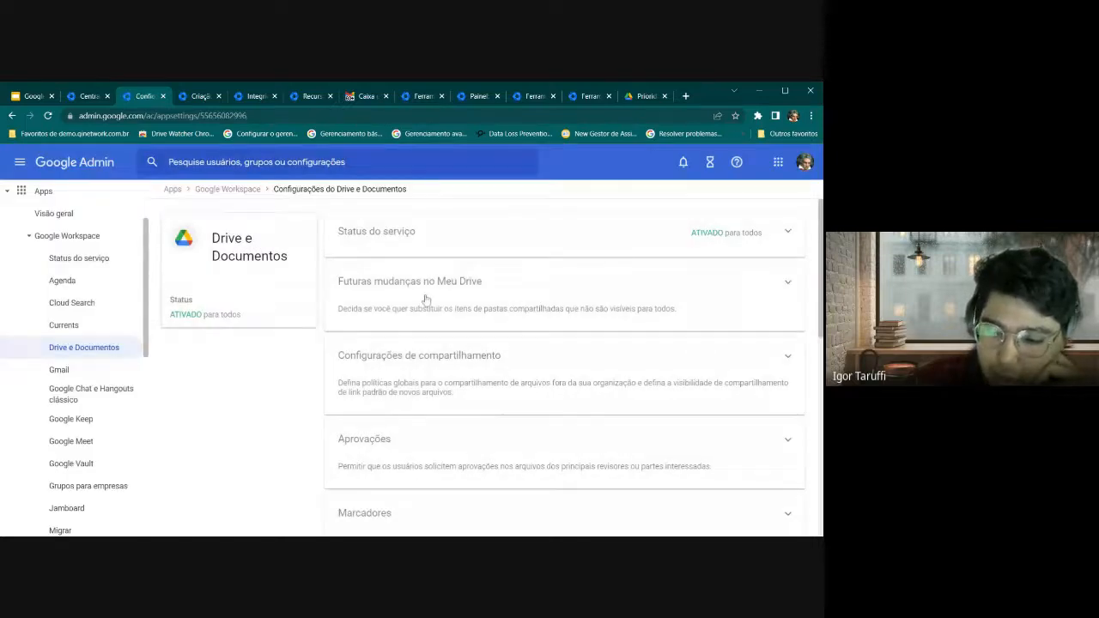
pyautogui.scroll(-1, 391, 395)
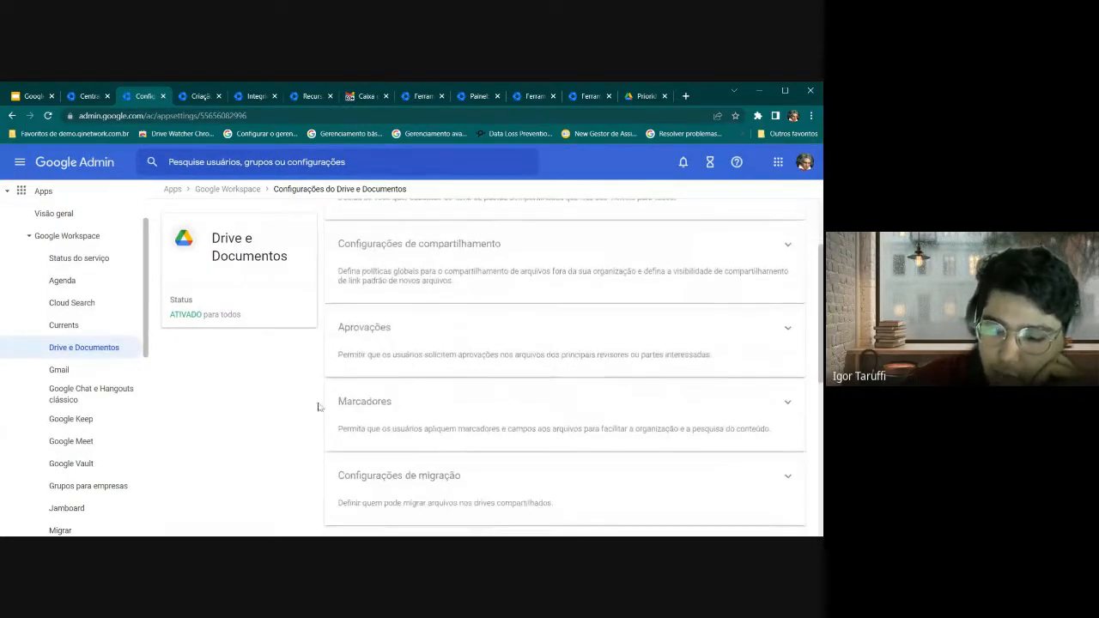
pyautogui.click(362, 408)
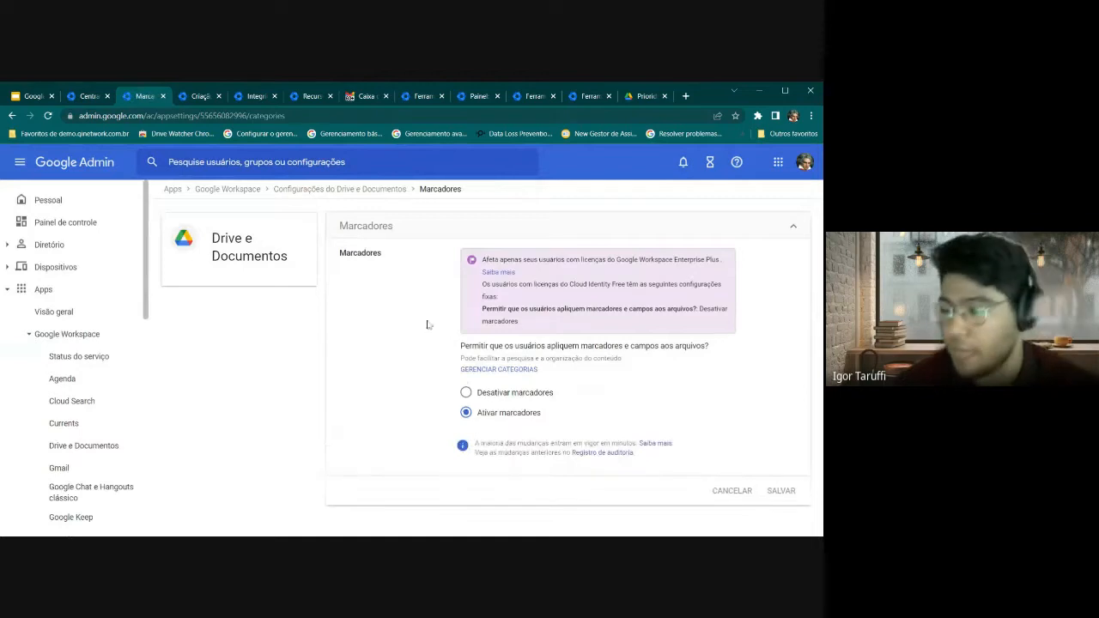
pyautogui.click(499, 370)
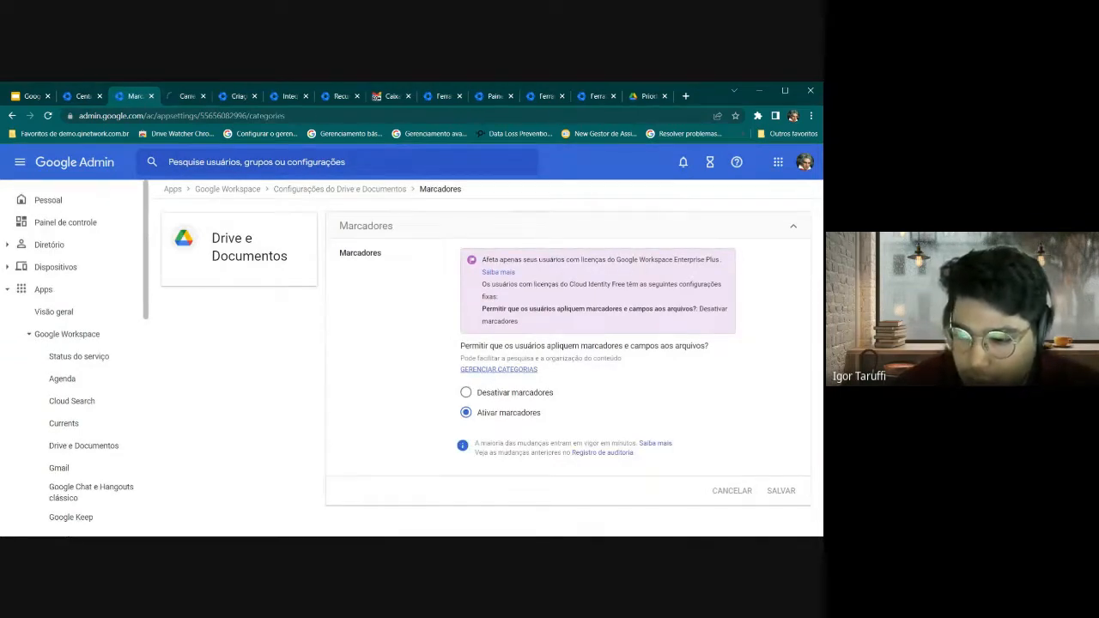
# Open the labels manager, preview the Novo marcador templates, and close them without creating one
pyautogui.click(172, 96)
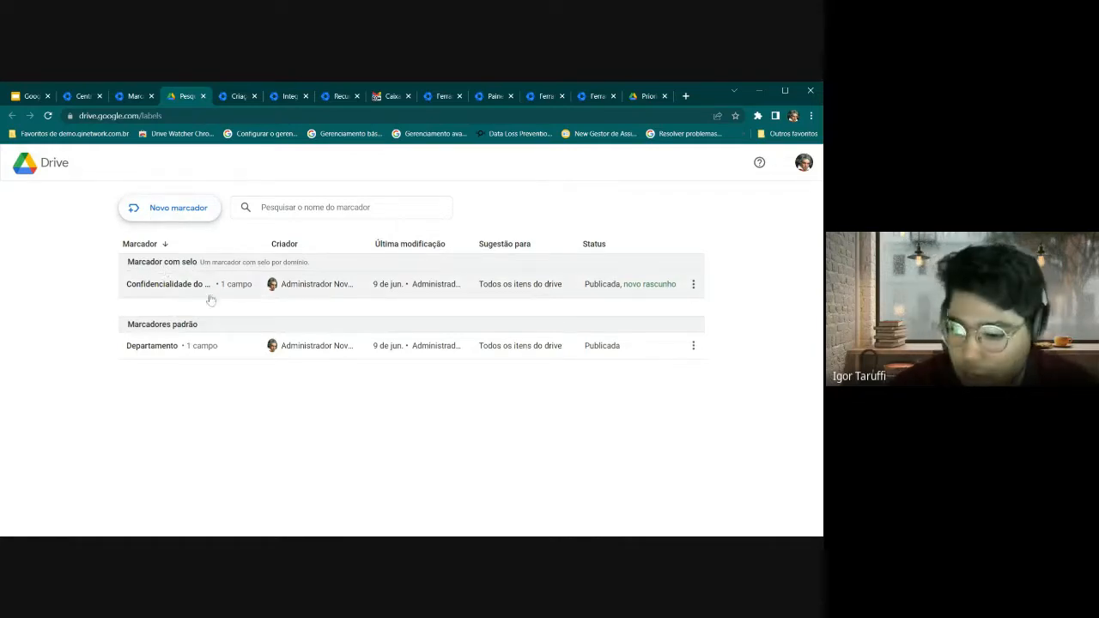
pyautogui.click(170, 213)
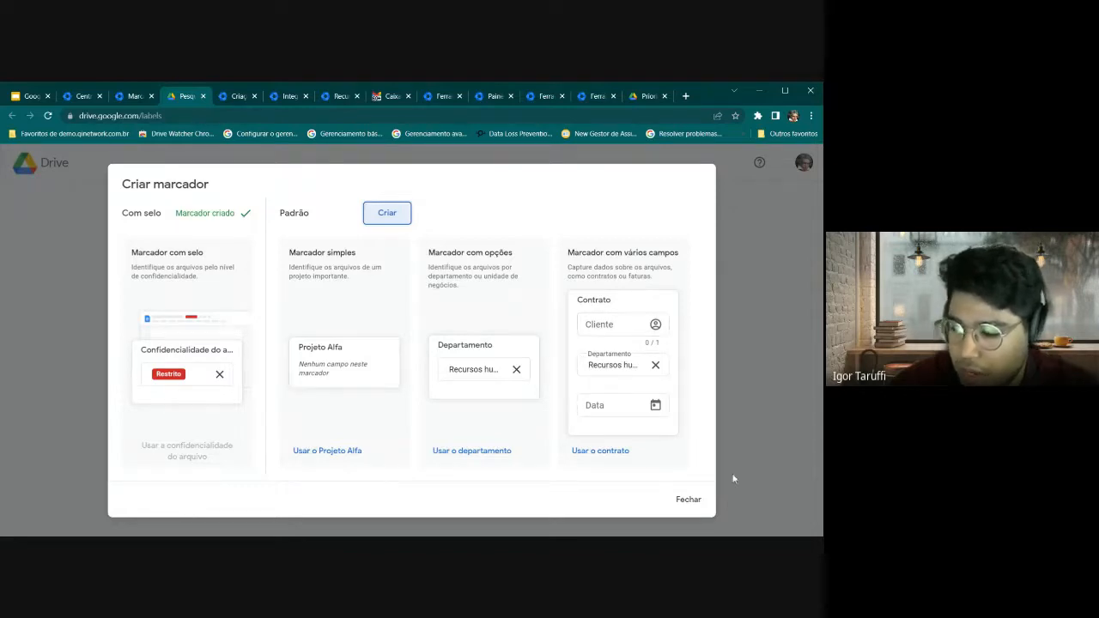
pyautogui.click(689, 501)
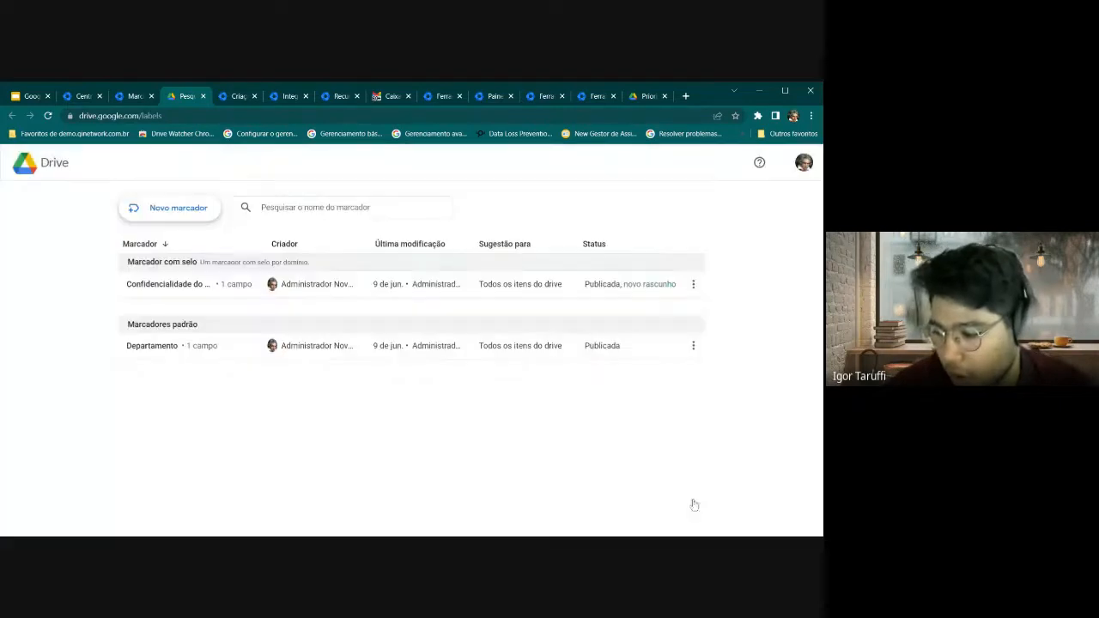
# Give the Confidencialidade do arquivo option Dados sem restrição an Azul-escuro badge
pyautogui.click(204, 281)
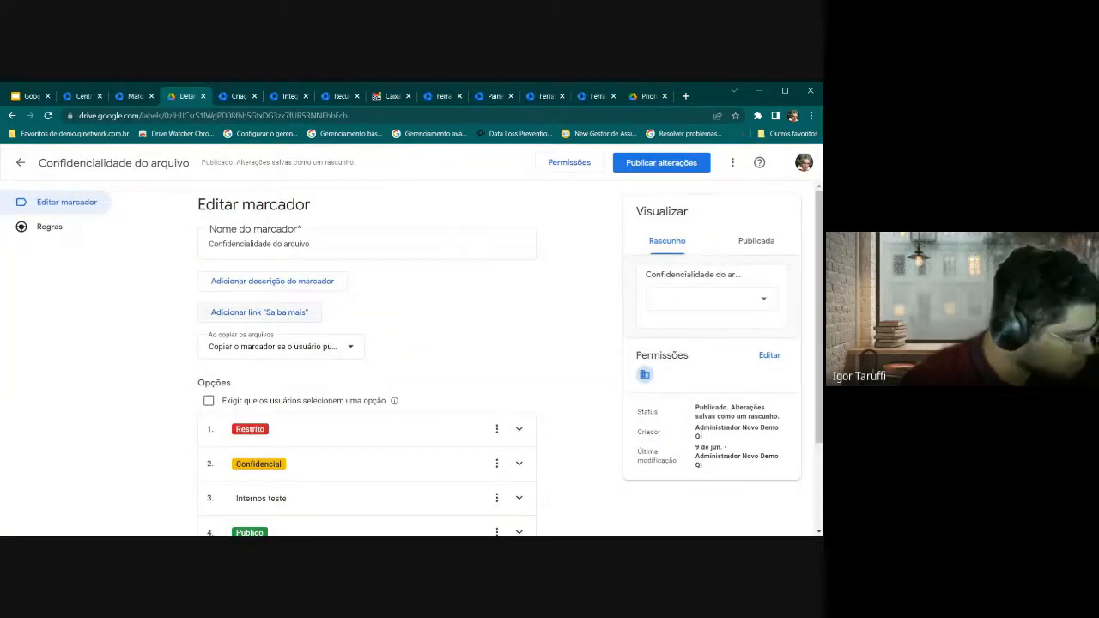
pyautogui.scroll(-2, 389, 333)
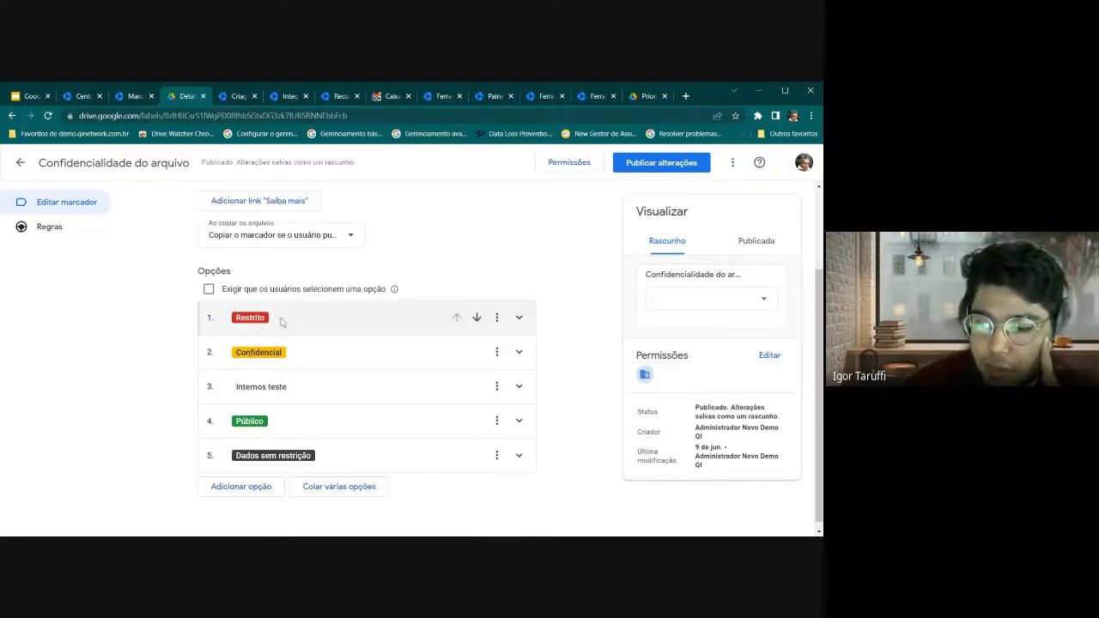
pyautogui.click(300, 360)
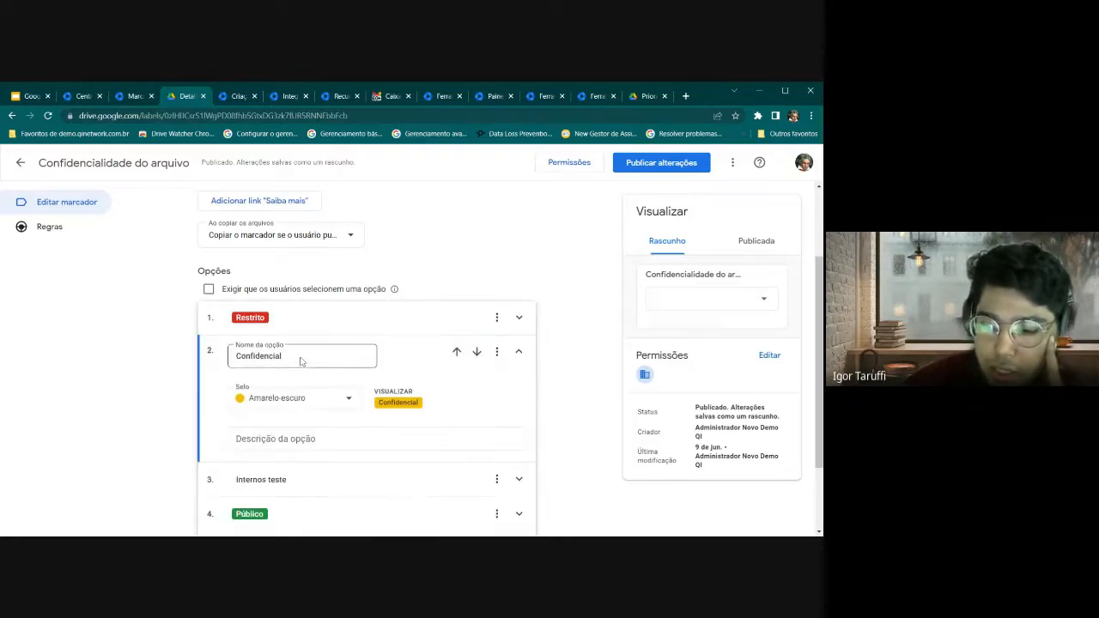
pyautogui.scroll(-2, 279, 462)
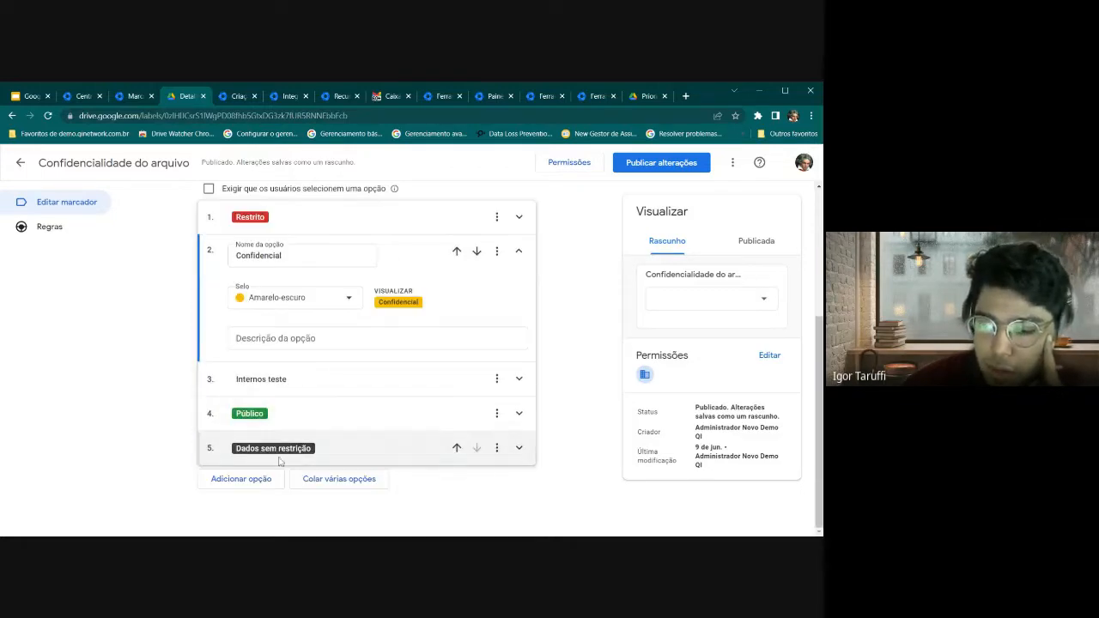
pyautogui.click(268, 461)
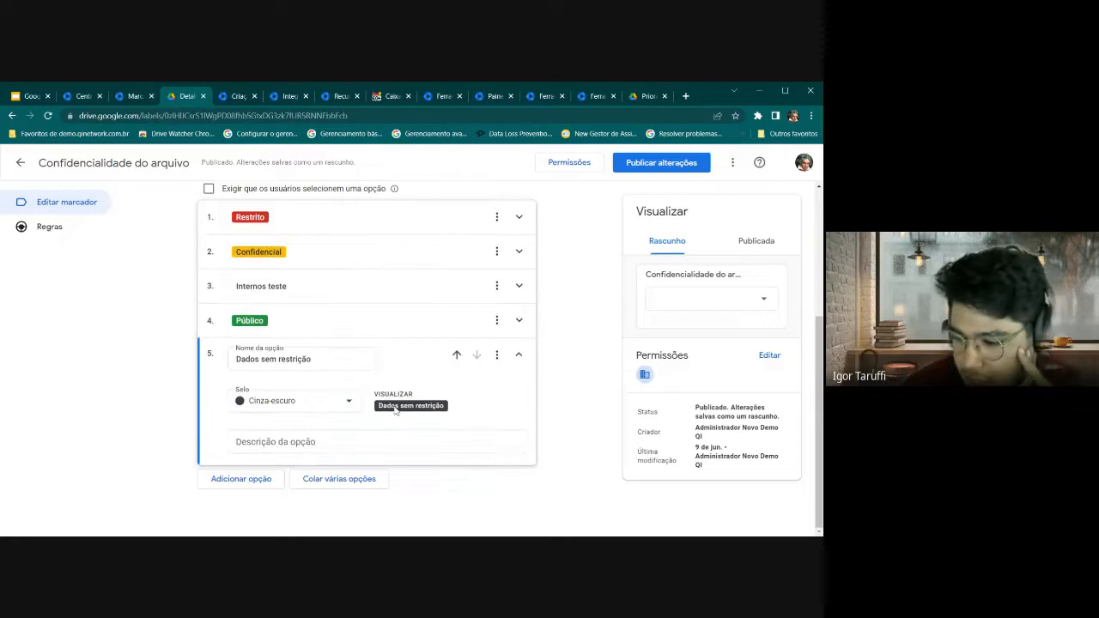
pyautogui.click(331, 401)
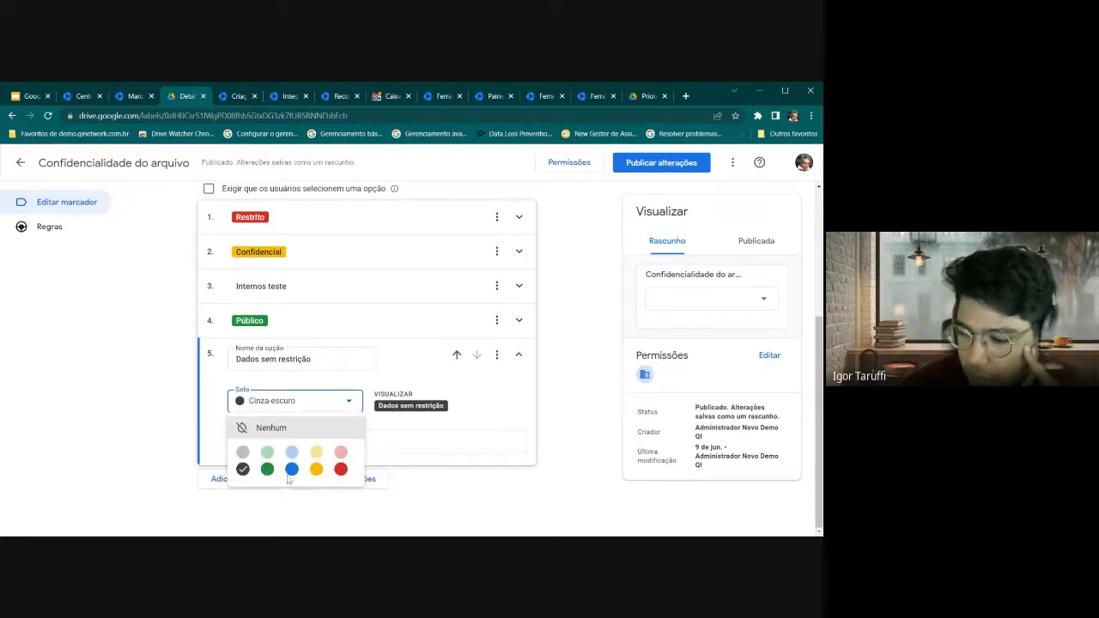
pyautogui.click(291, 470)
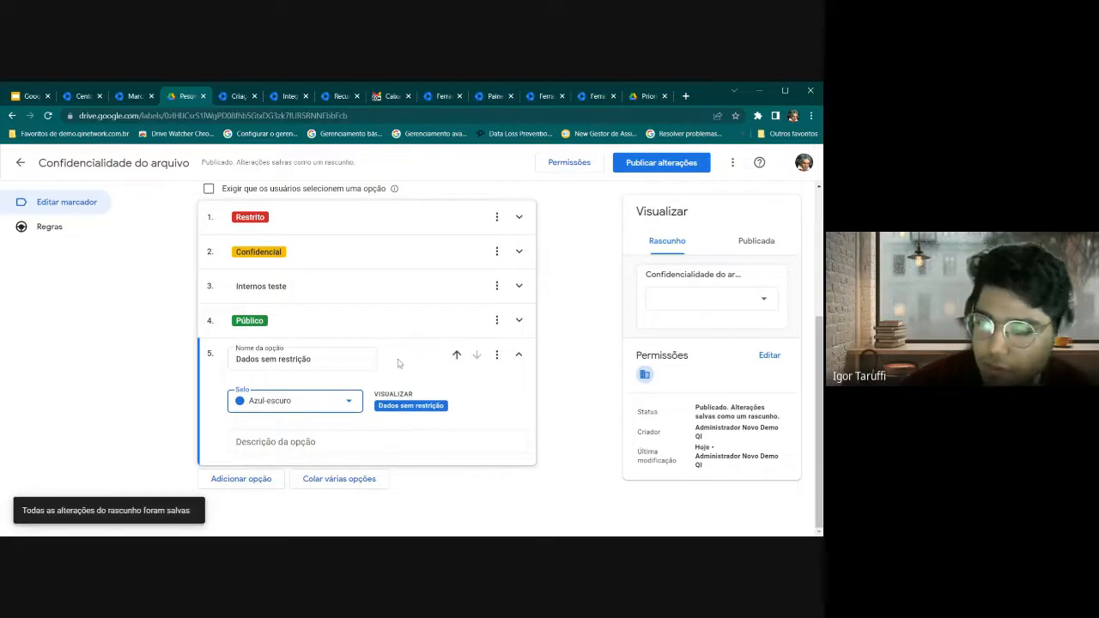
pyautogui.click(519, 355)
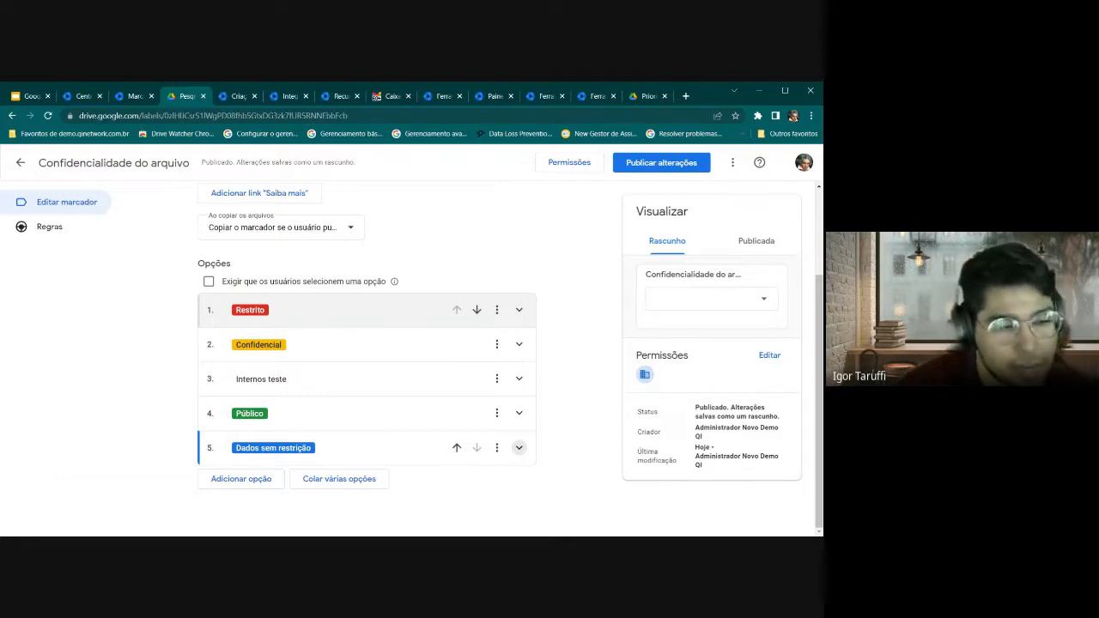
pyautogui.click(652, 96)
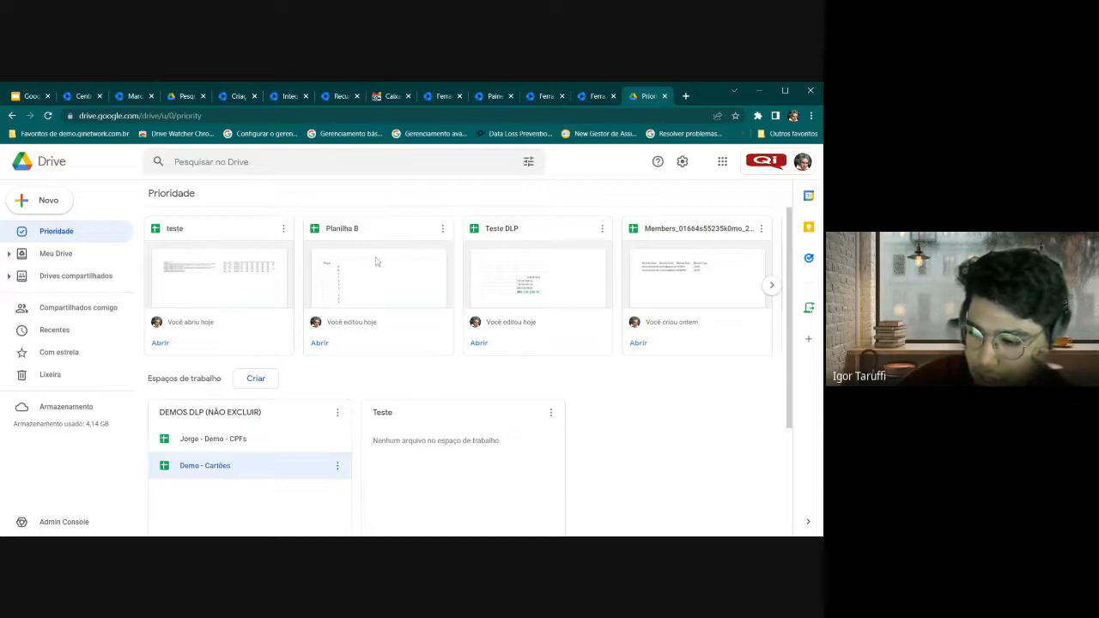
# Open Planilha B and bring up its Marcadores panel
pyautogui.doubleClick(365, 232)
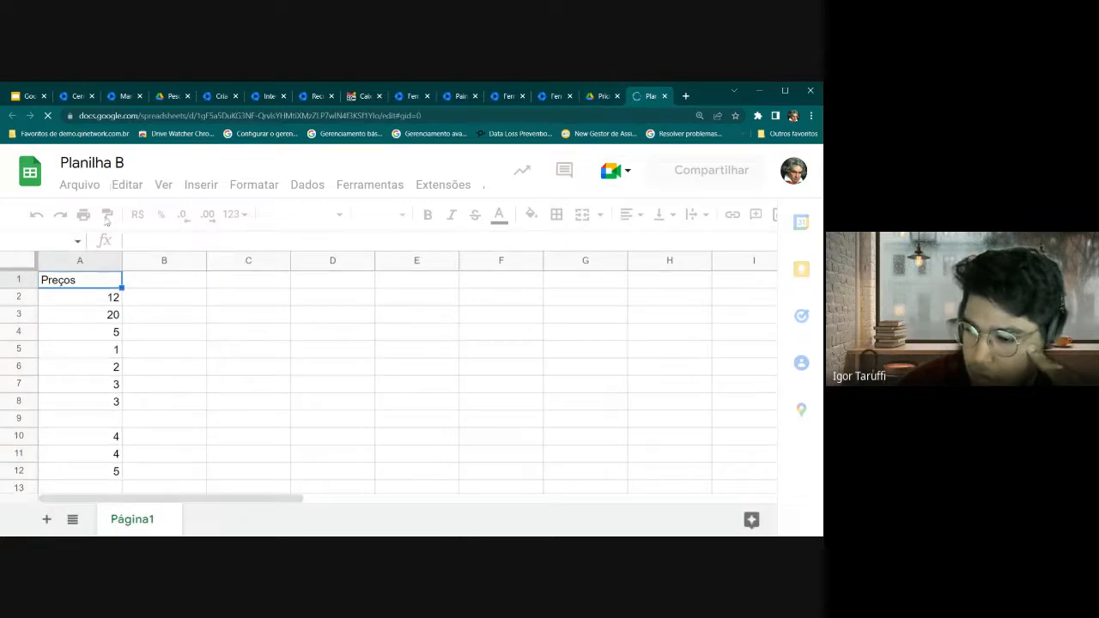
pyautogui.scroll(-2, 140, 352)
pyautogui.scroll(2, 116, 342)
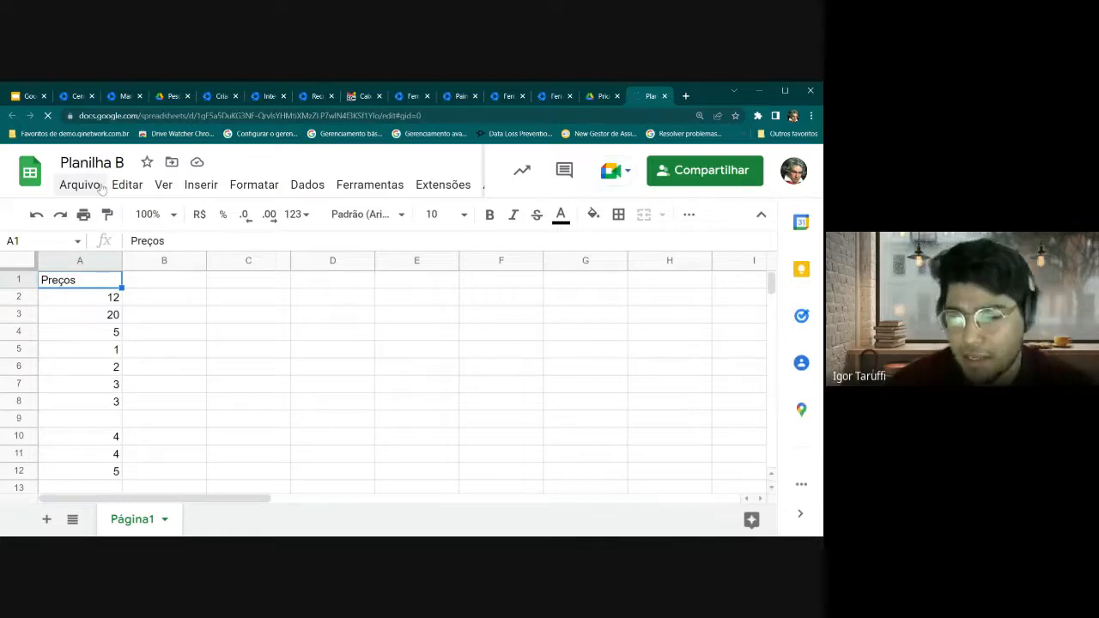
pyautogui.click(73, 188)
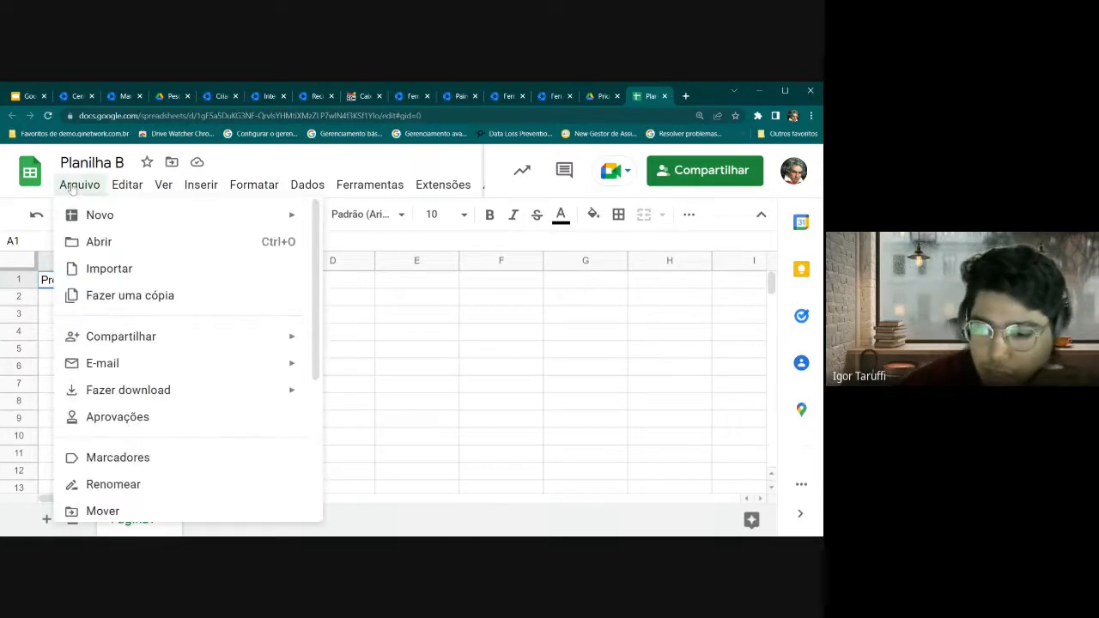
pyautogui.scroll(-1, 157, 360)
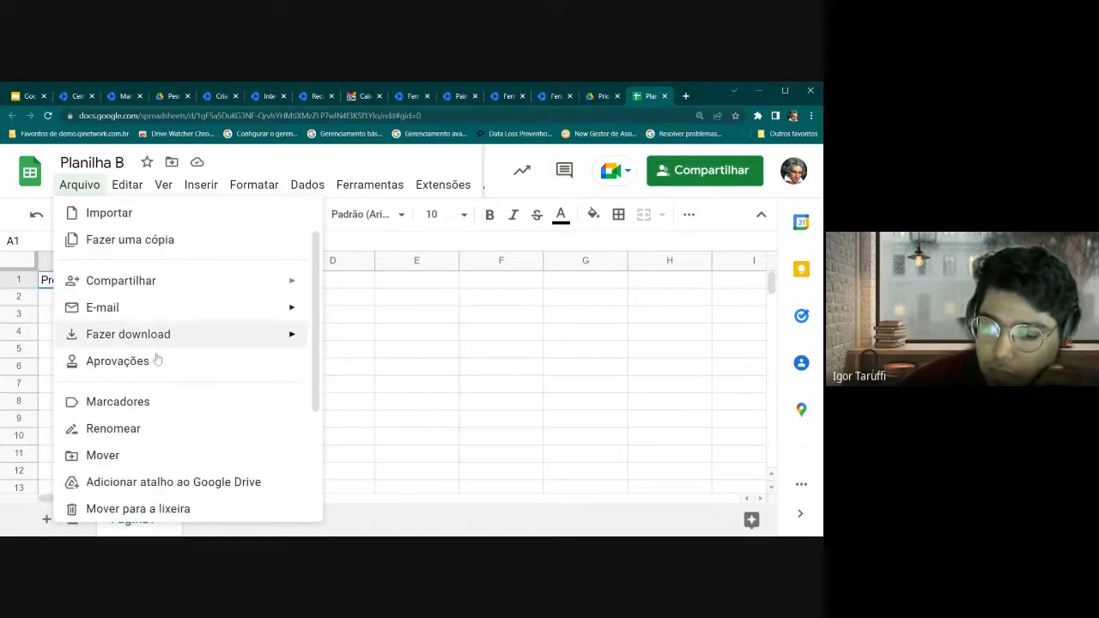
pyautogui.click(142, 403)
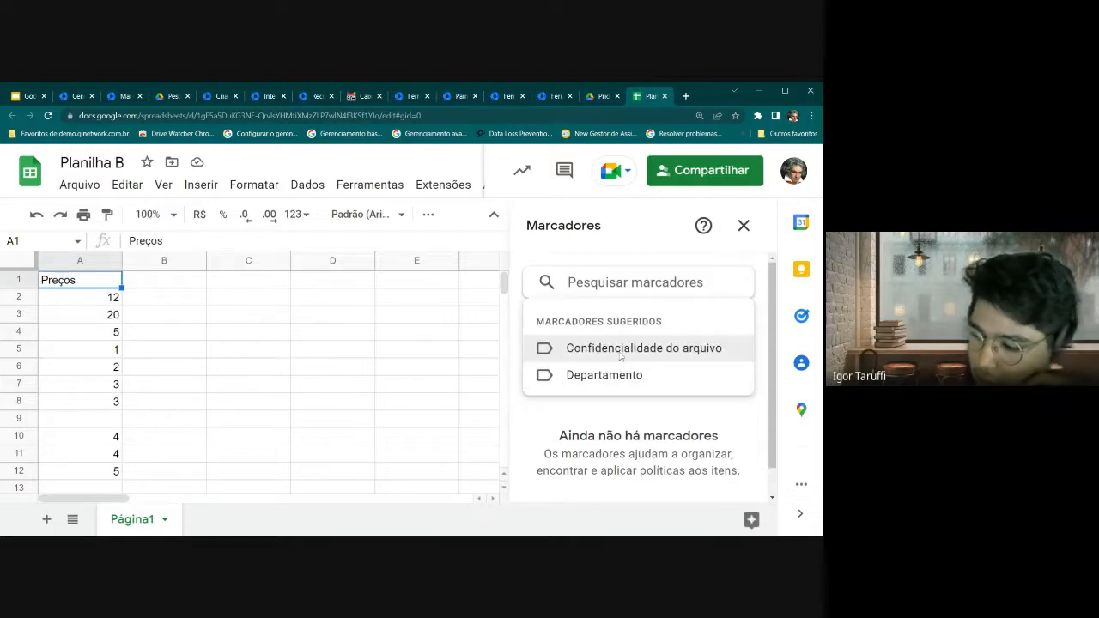
# Apply the Confidencialidade do arquivo label with value Confidencial to Planilha B
pyautogui.click(620, 349)
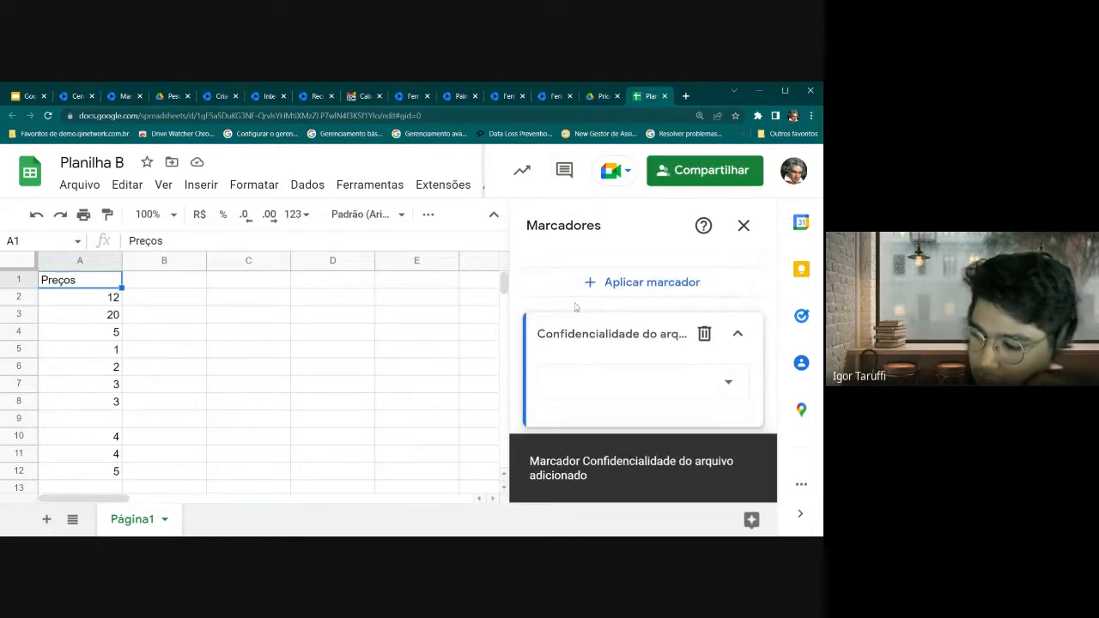
pyautogui.click(635, 388)
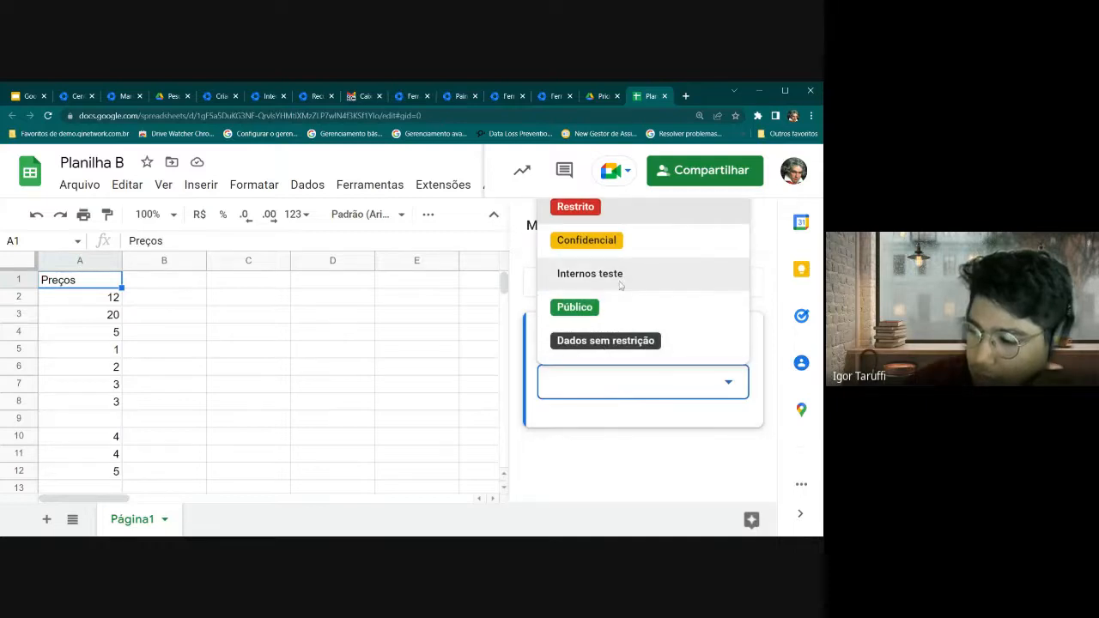
pyautogui.click(588, 241)
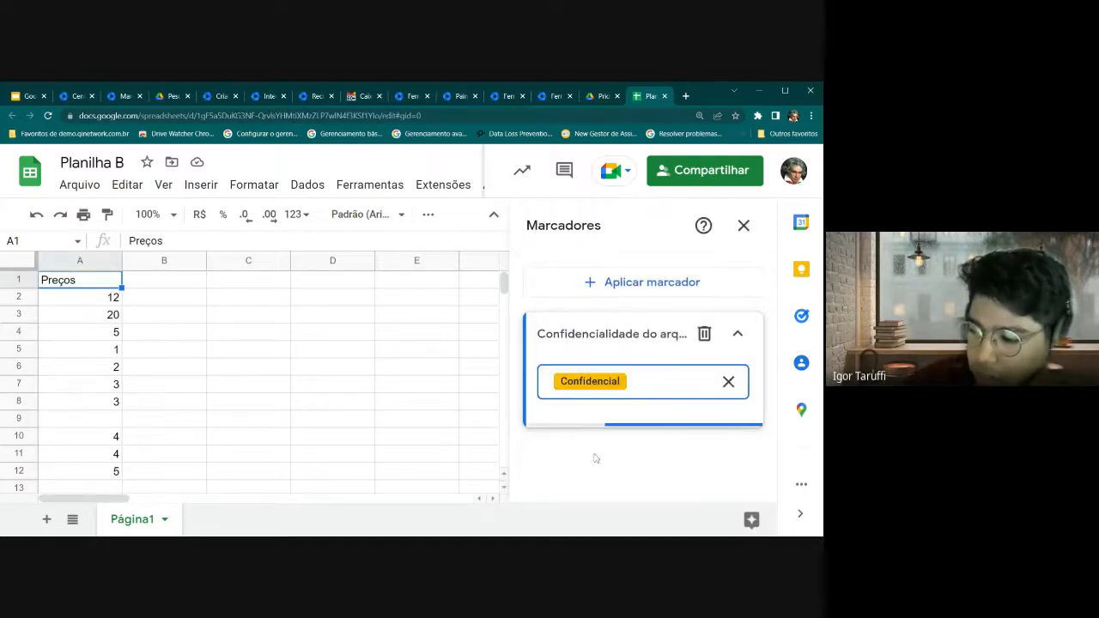
pyautogui.click(593, 95)
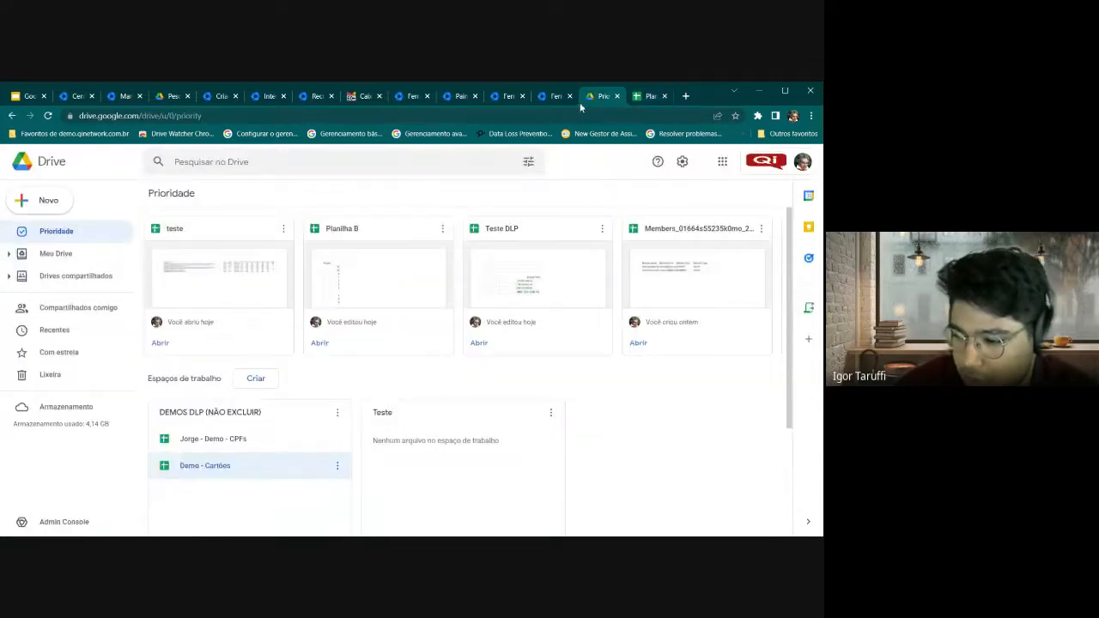
# Glance over the rule, investigation and alert tabs, then expand Dados sem restrição in the label editor
pyautogui.click(221, 95)
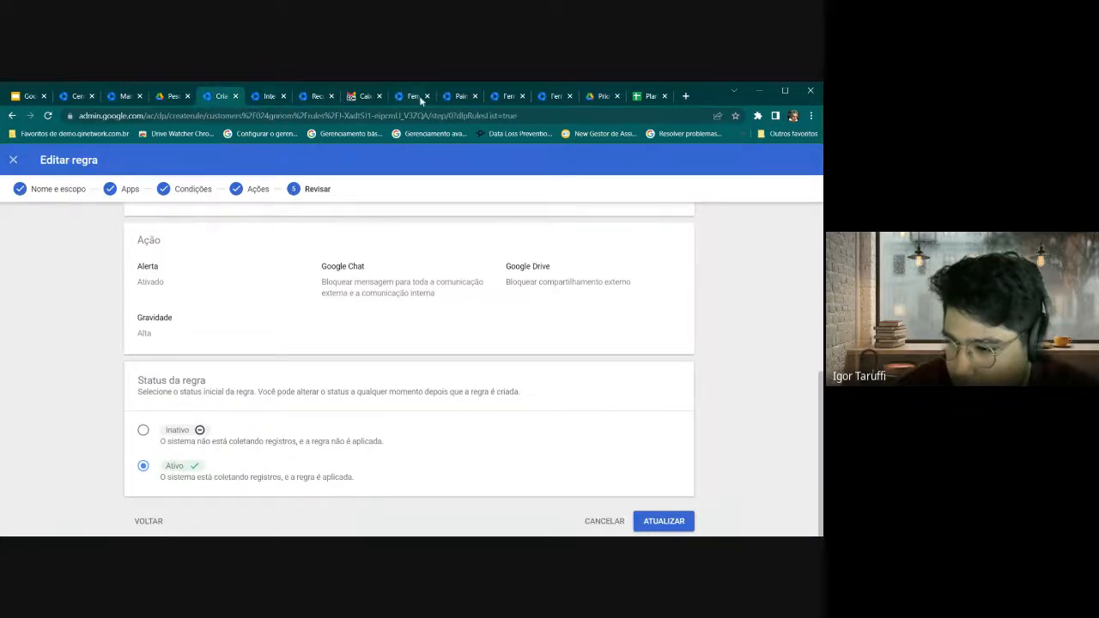
pyautogui.click(543, 97)
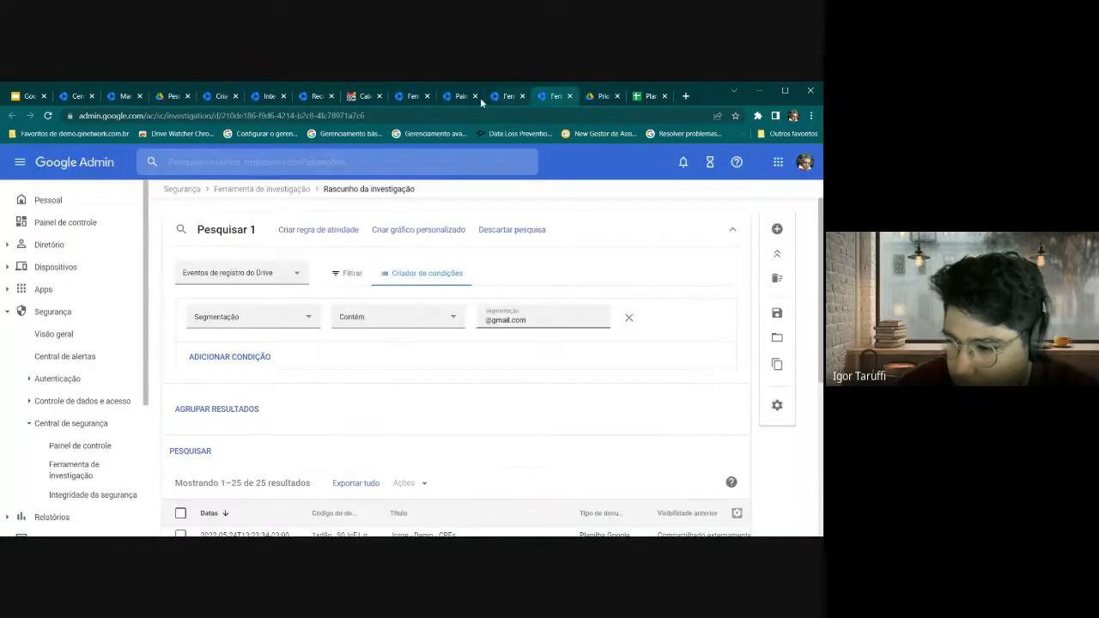
pyautogui.click(77, 97)
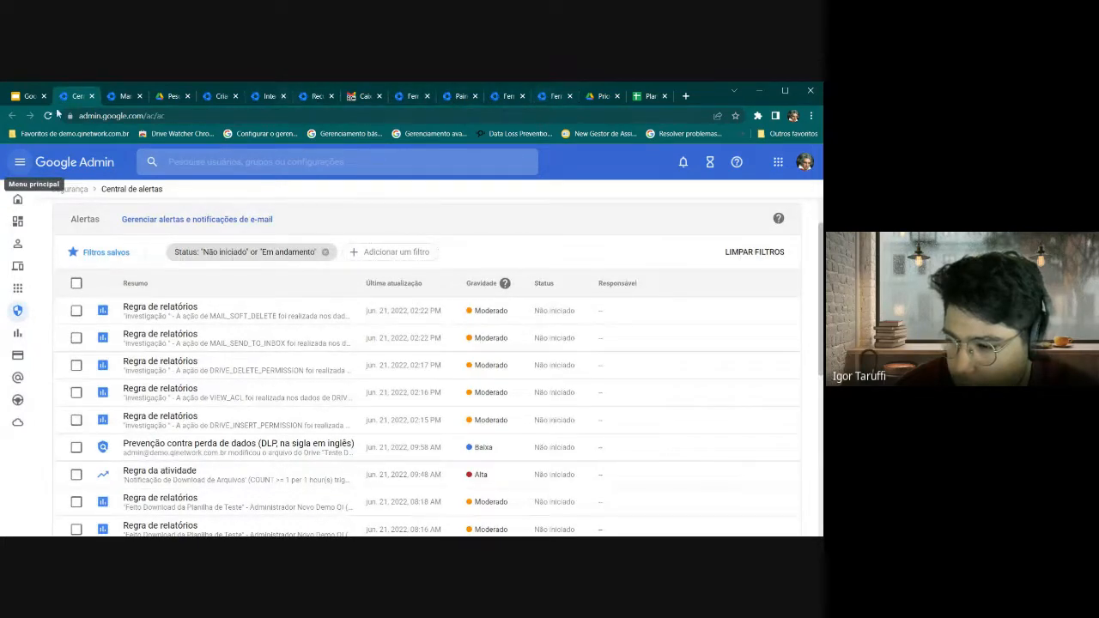
pyautogui.click(167, 97)
pyautogui.moveTo(168, 97); pyautogui.dragTo(602, 97)
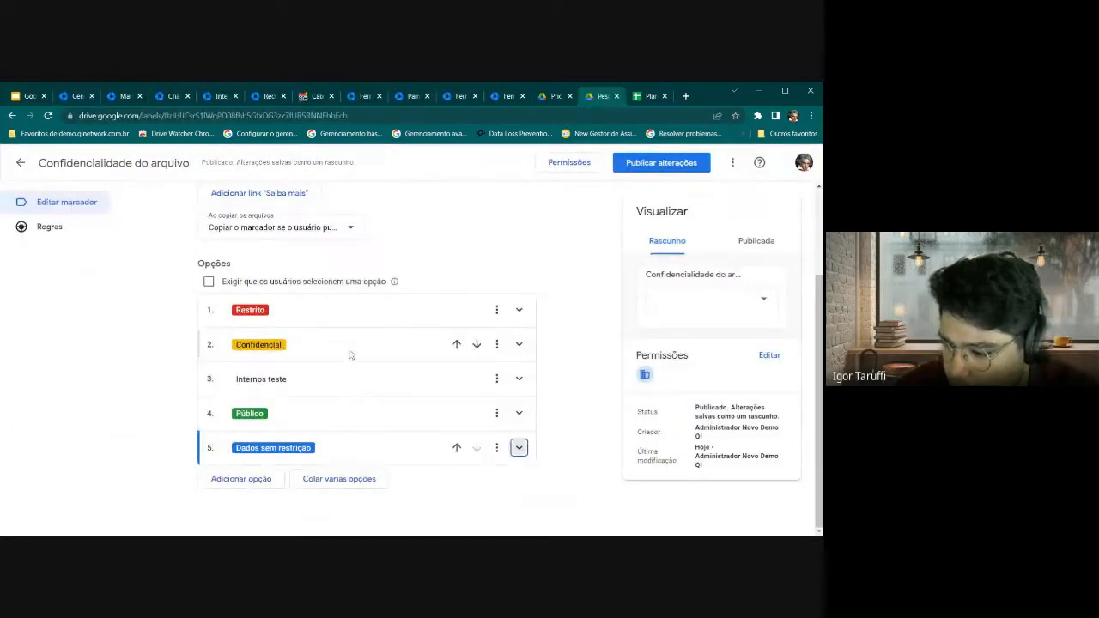
pyautogui.click(305, 456)
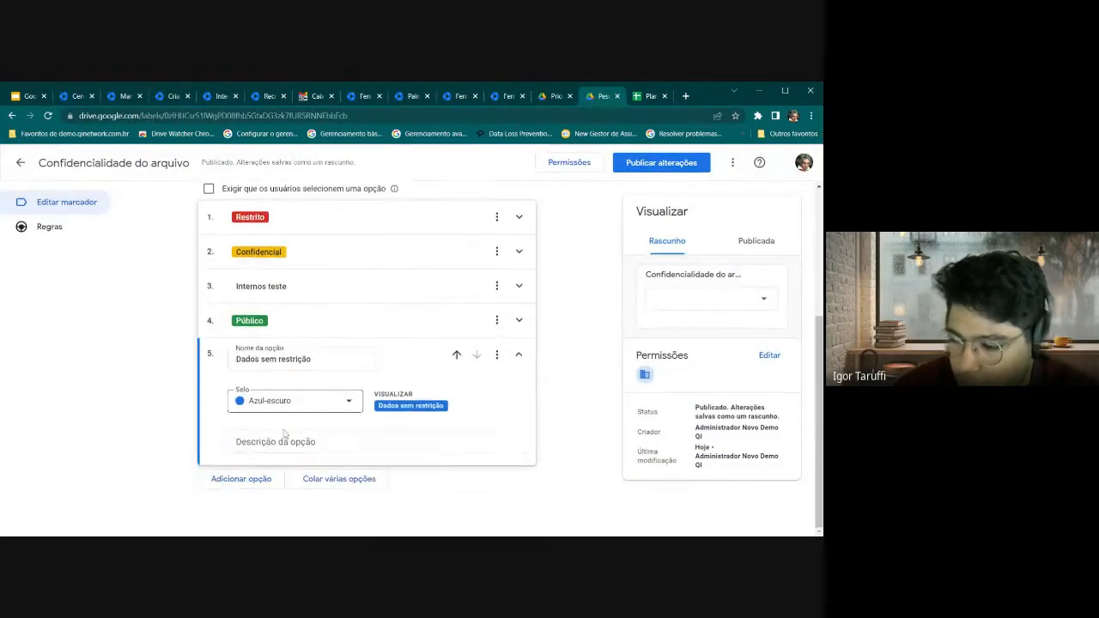
pyautogui.click(296, 359)
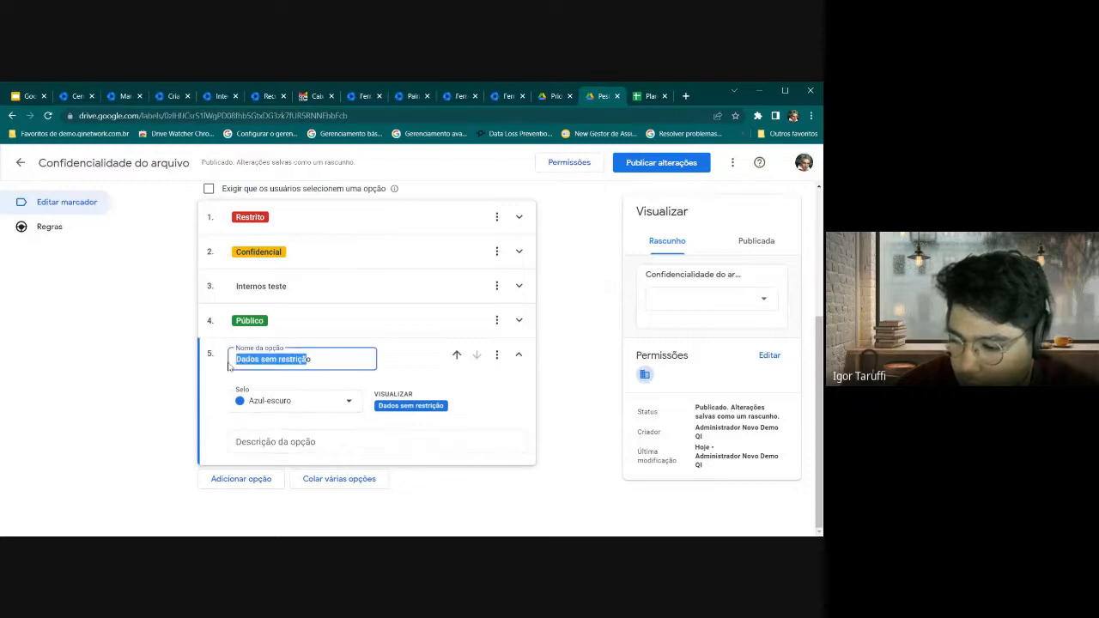
pyautogui.click(426, 441)
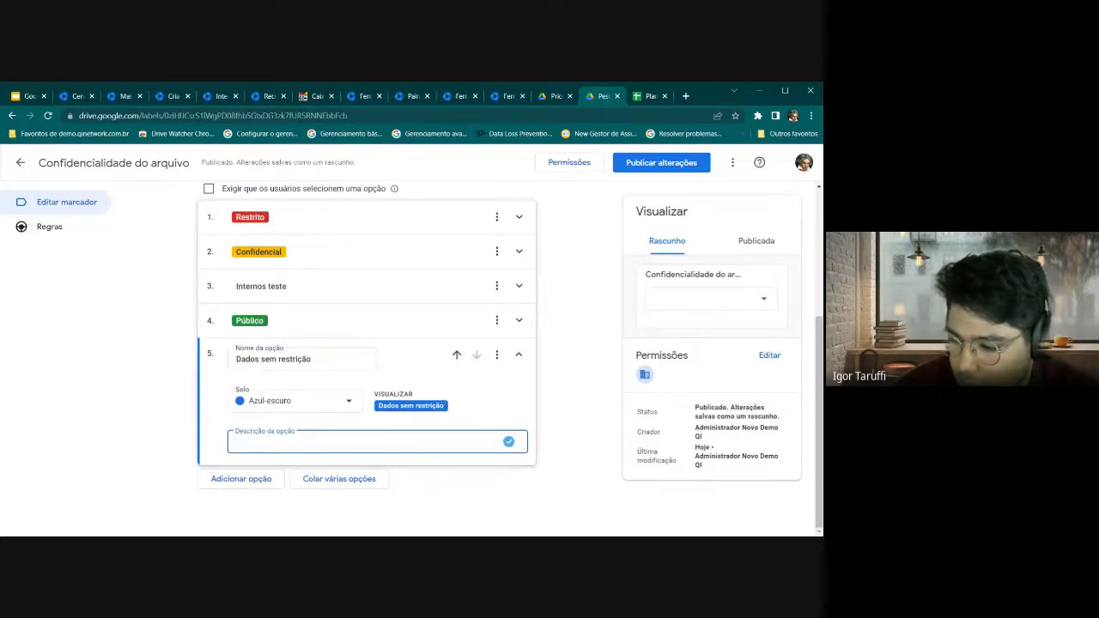
pyautogui.click(412, 419)
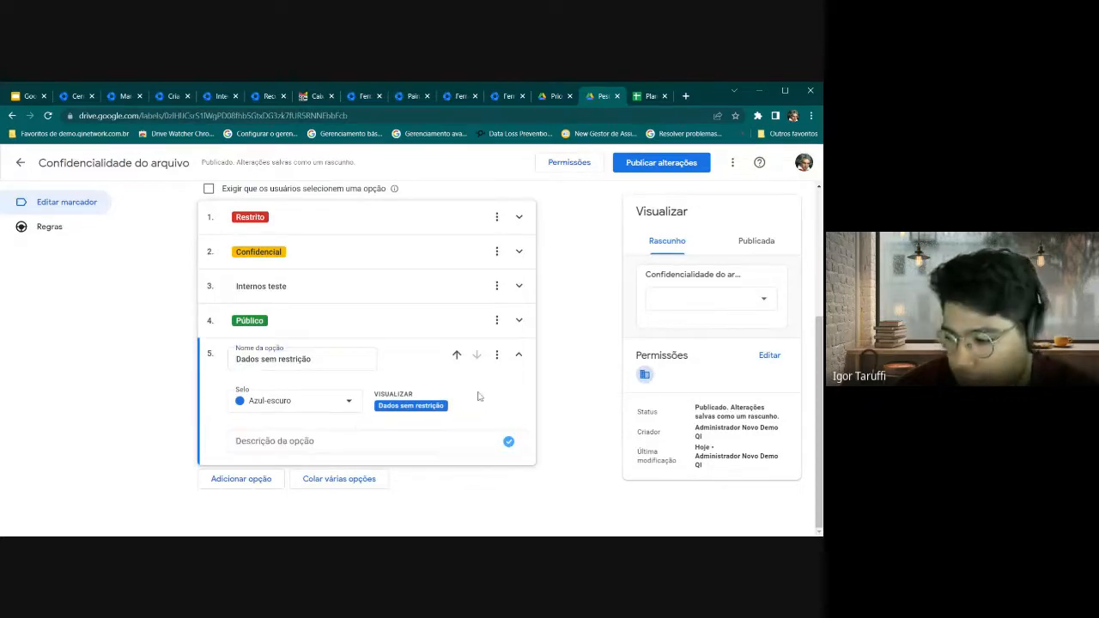
# Close Planilha B's Marcadores pane and return to the label editor's option list
pyautogui.click(650, 96)
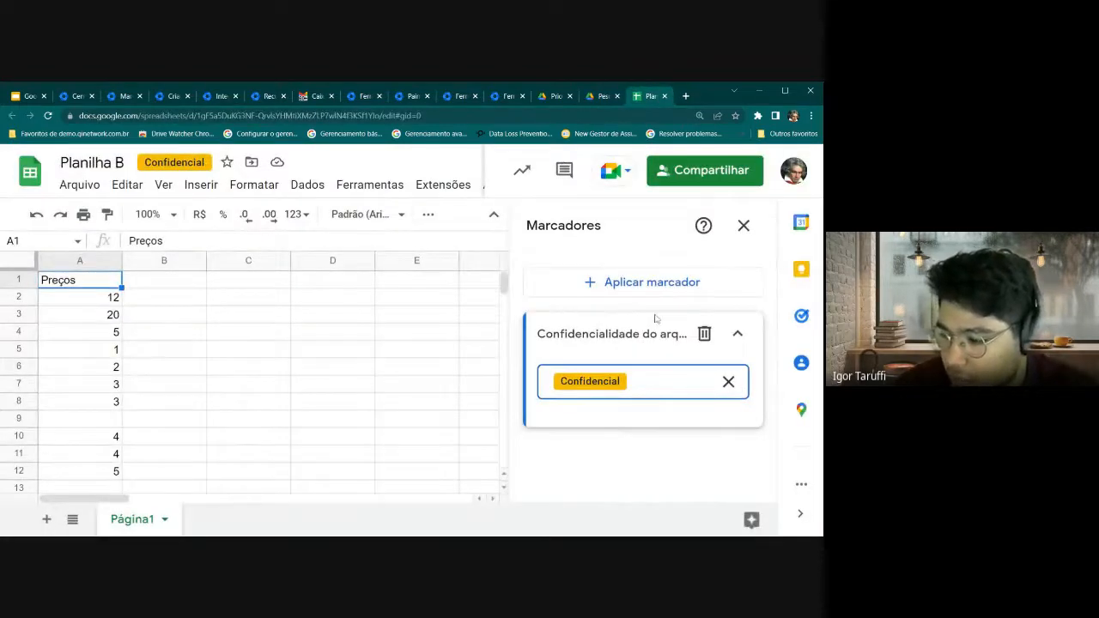
pyautogui.click(746, 228)
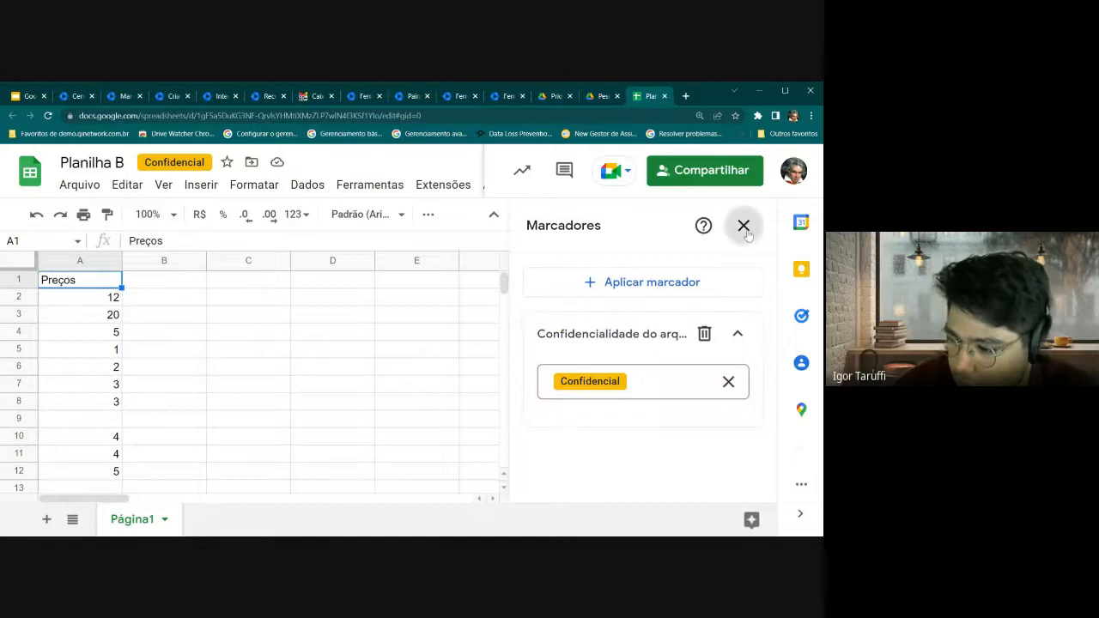
pyautogui.click(400, 317)
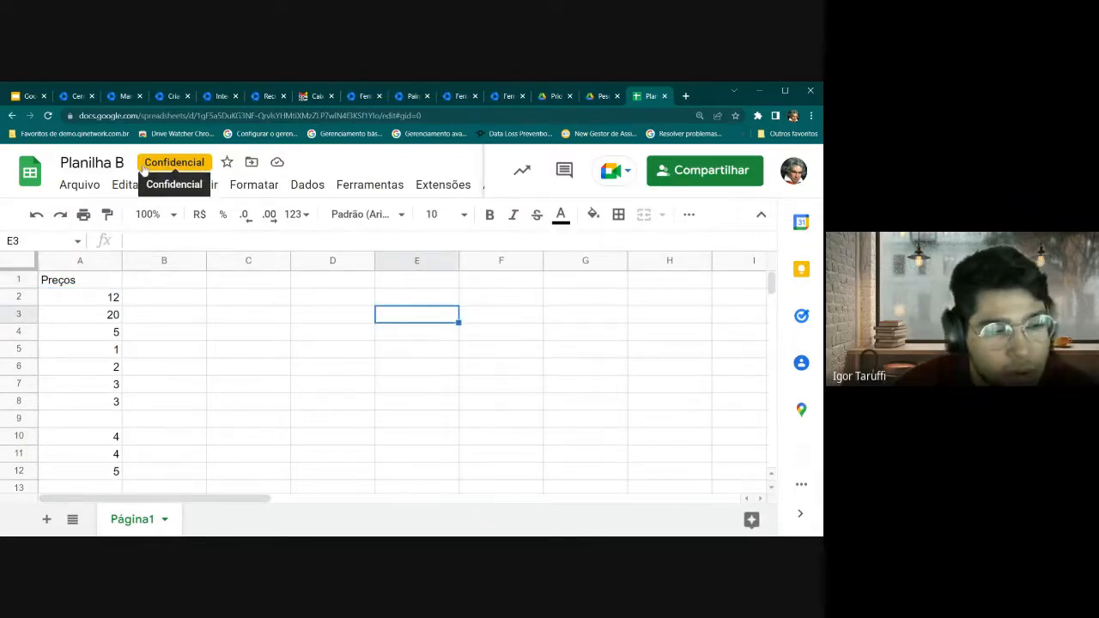
pyautogui.click(601, 96)
pyautogui.scroll(5, 587, 249)
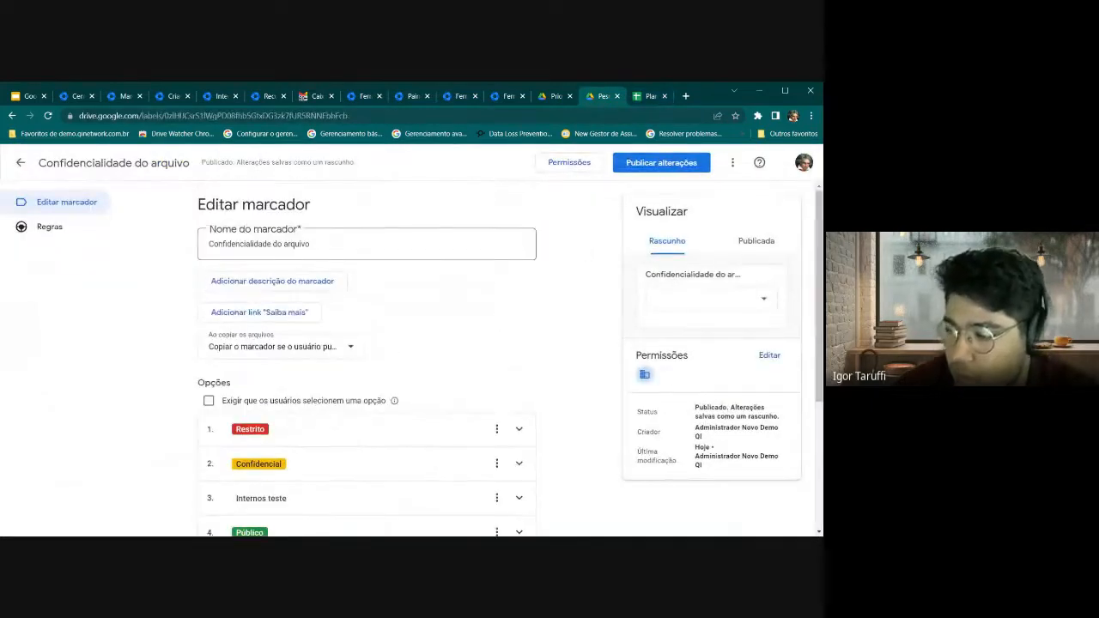
pyautogui.click(570, 165)
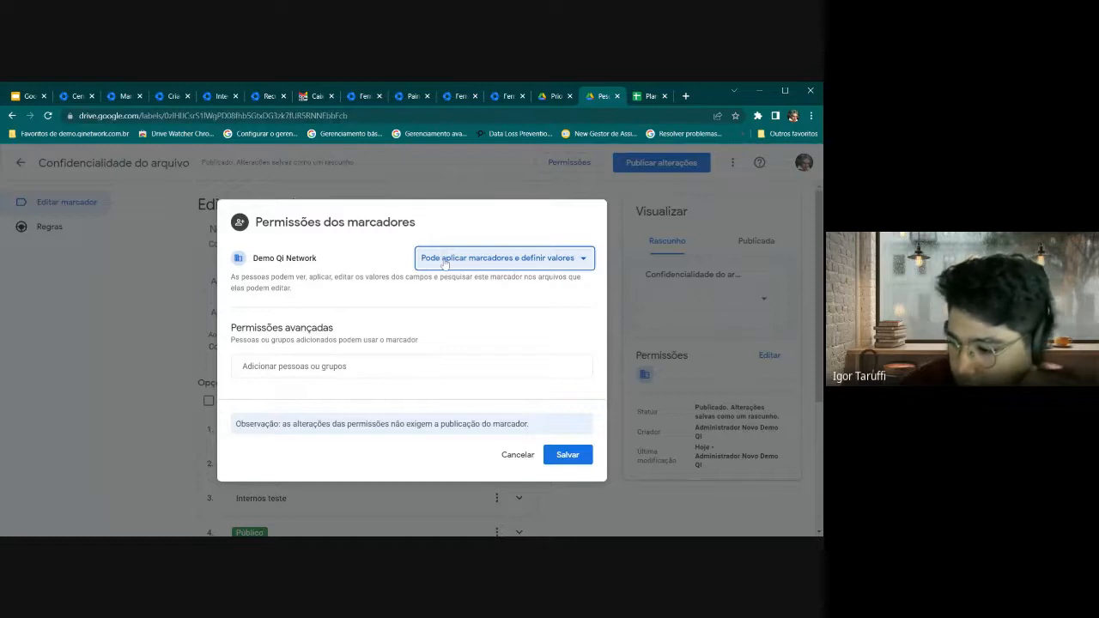
pyautogui.moveTo(254, 263); pyautogui.dragTo(320, 265)
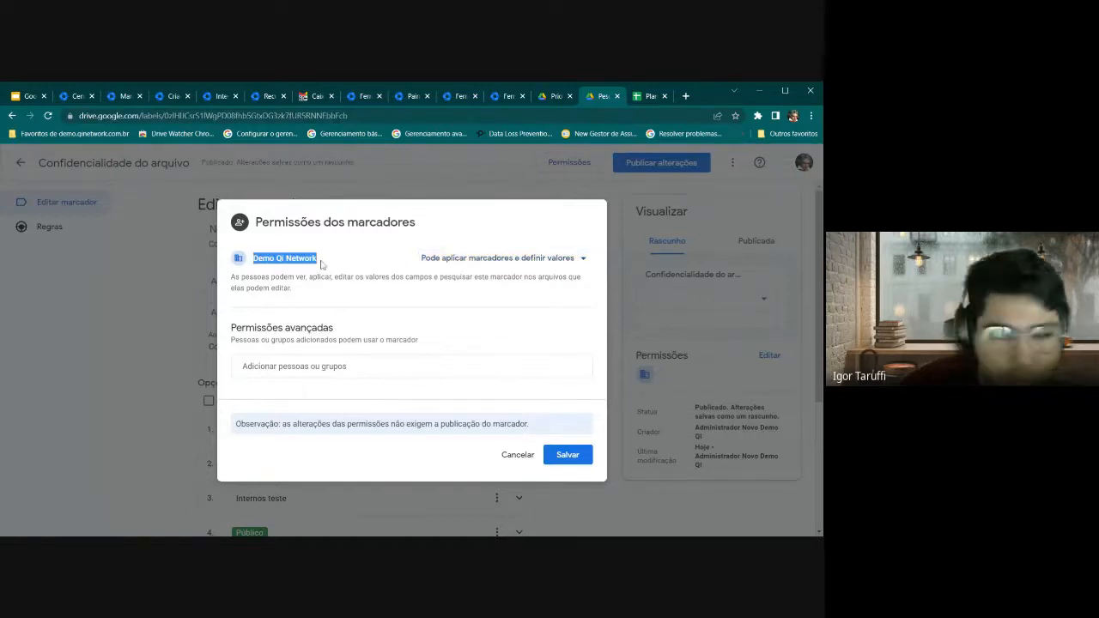
pyautogui.click(469, 261)
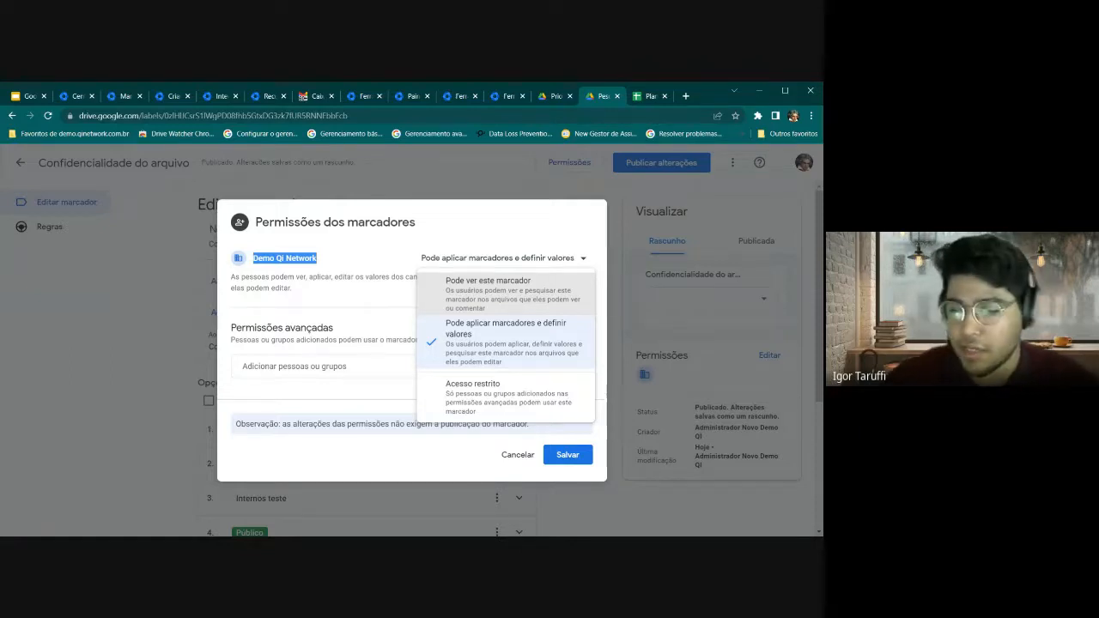
pyautogui.click(472, 393)
pyautogui.click(326, 361)
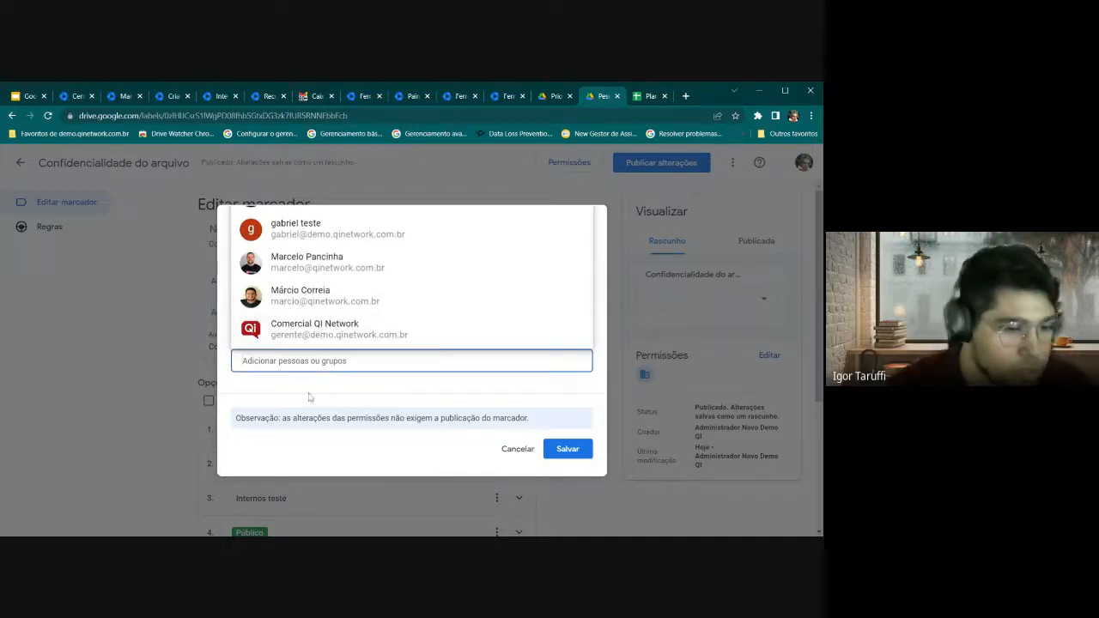
pyautogui.click(334, 394)
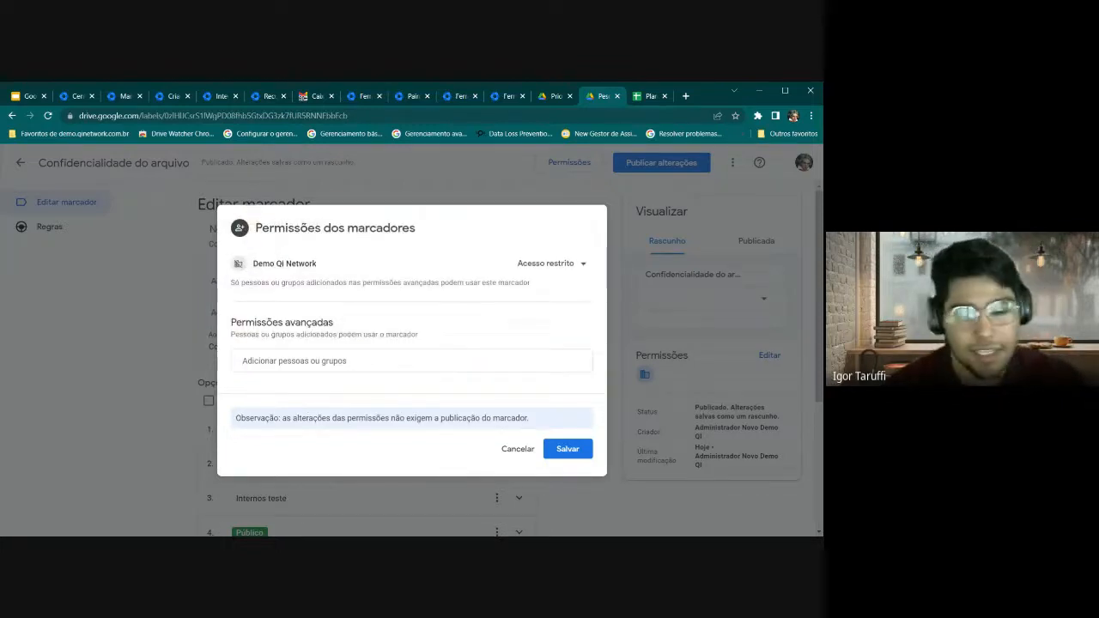
pyautogui.click(523, 449)
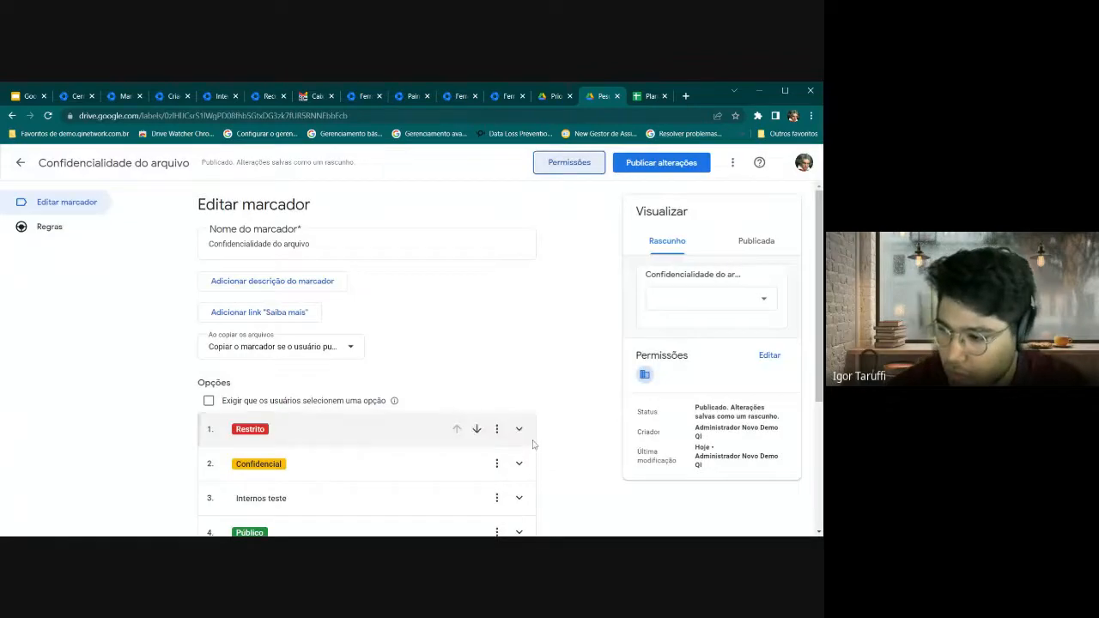
pyautogui.scroll(-2, 584, 215)
# Switch to Planilha B, now showing its Confidencial label
pyautogui.click(650, 95)
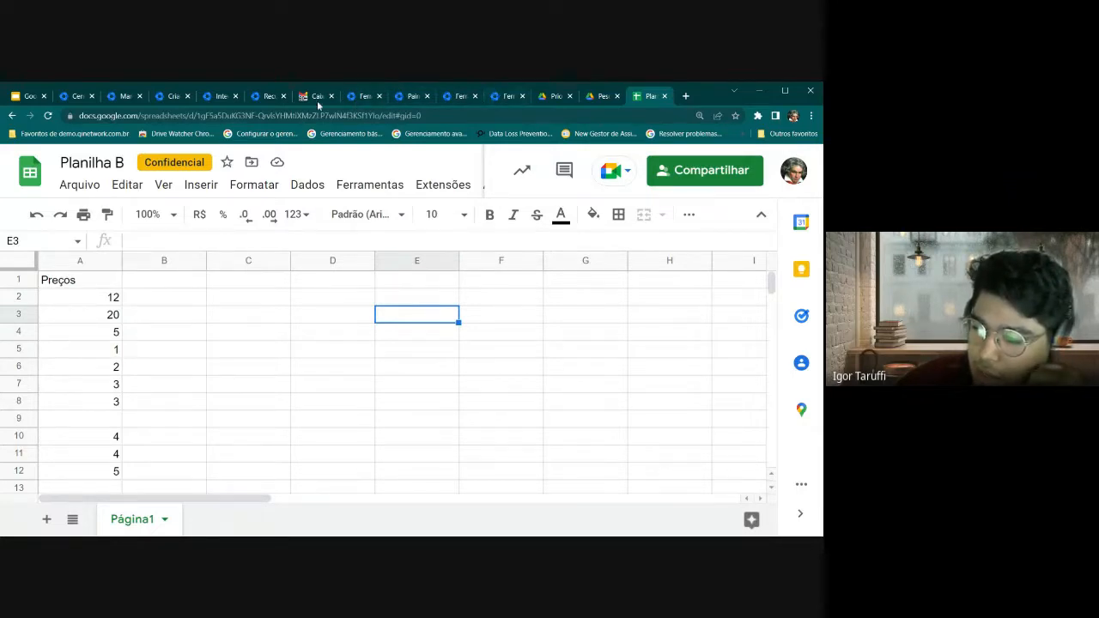
# Step through the rule's stages and replace the CPF condition with a Todo o conteúdo condition
pyautogui.click(167, 98)
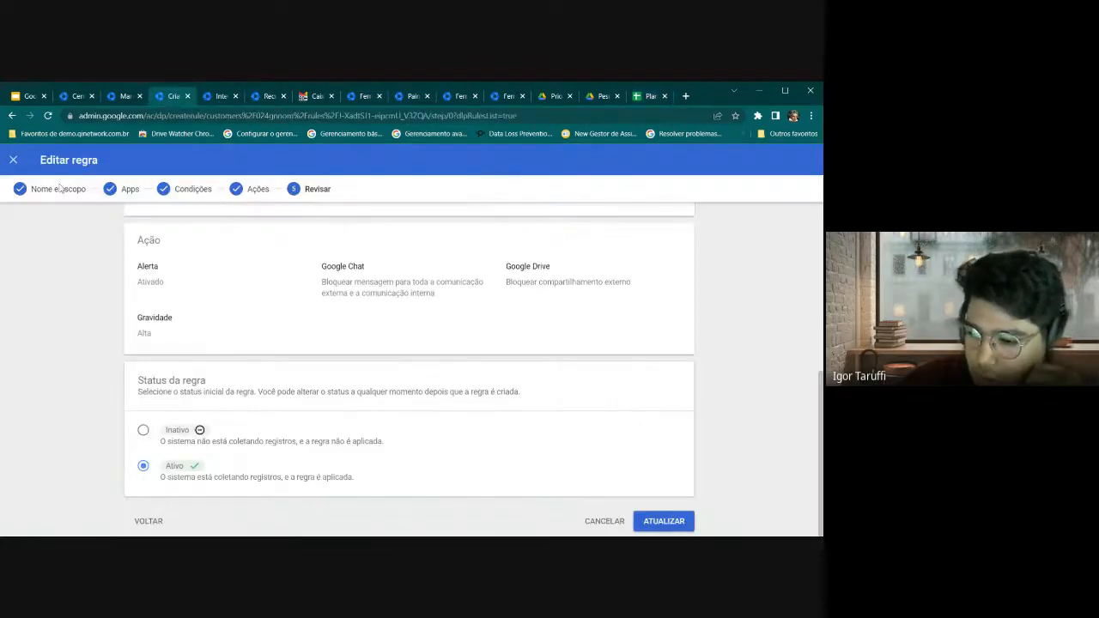
pyautogui.click(153, 522)
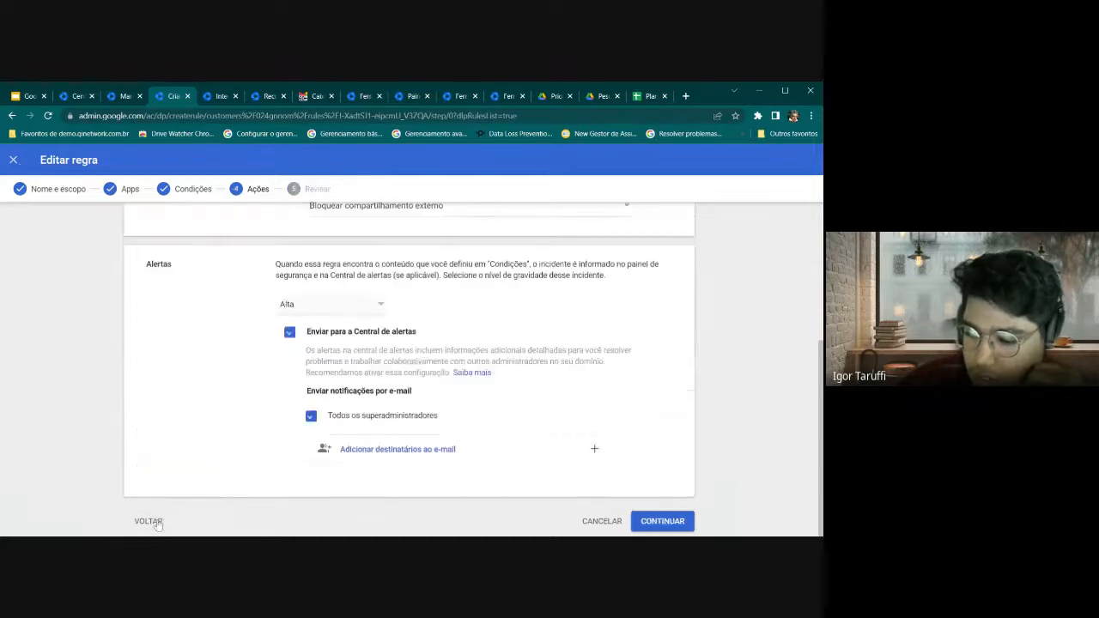
pyautogui.click(150, 521)
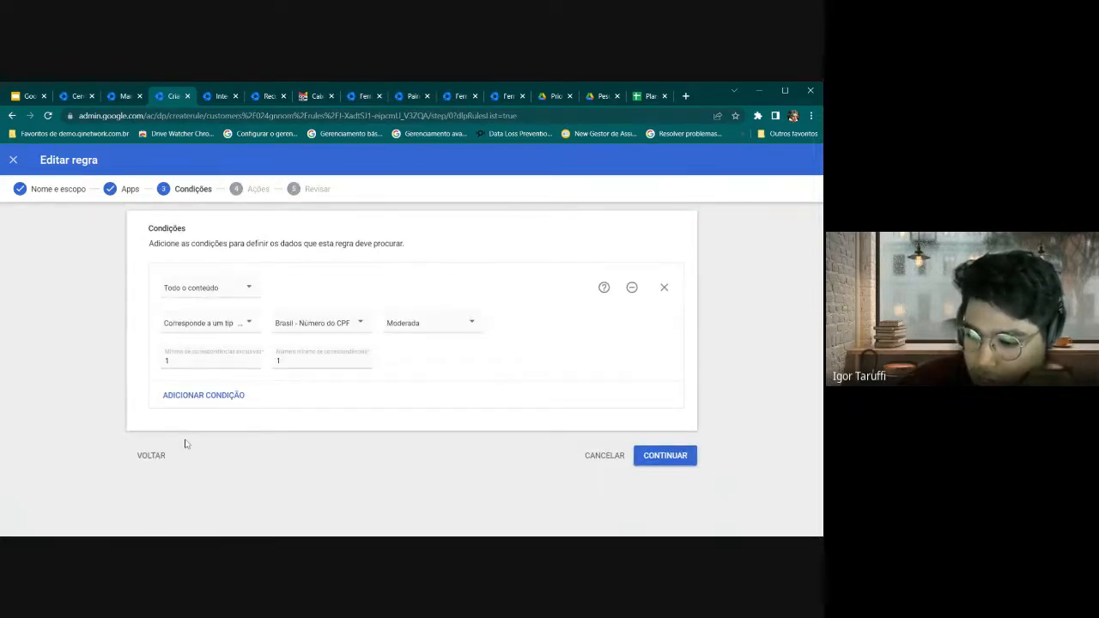
pyautogui.click(164, 457)
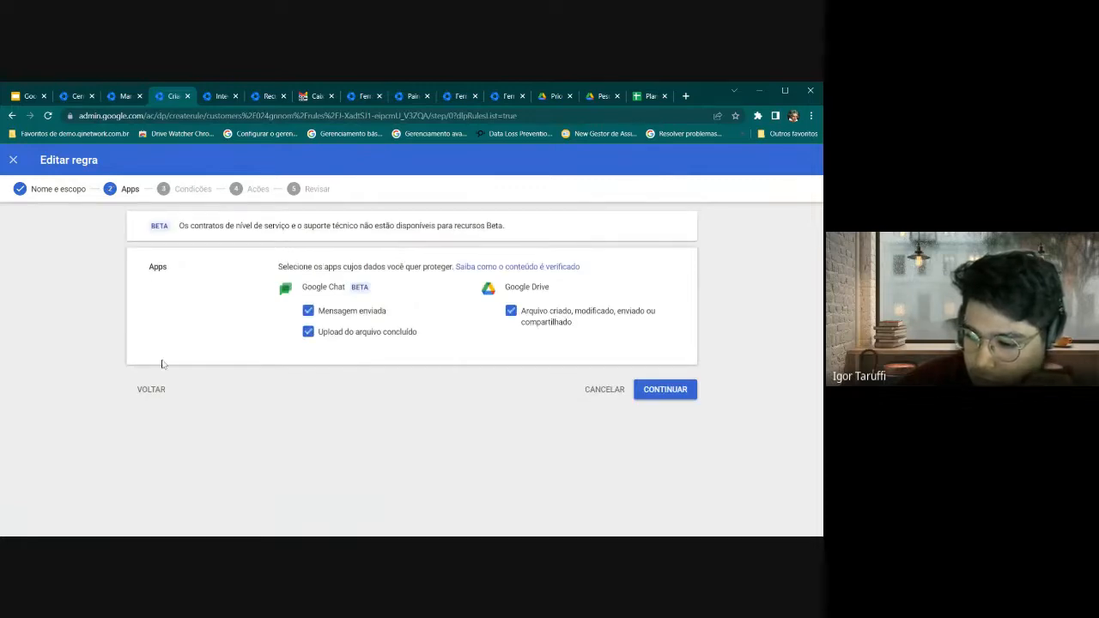
pyautogui.click(680, 395)
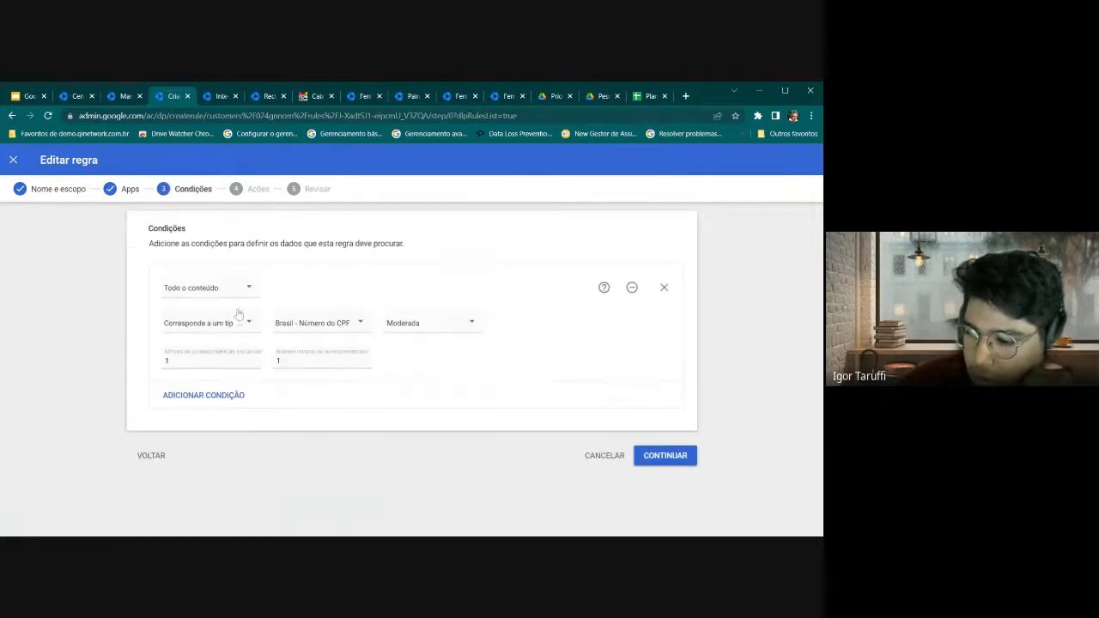
pyautogui.click(664, 288)
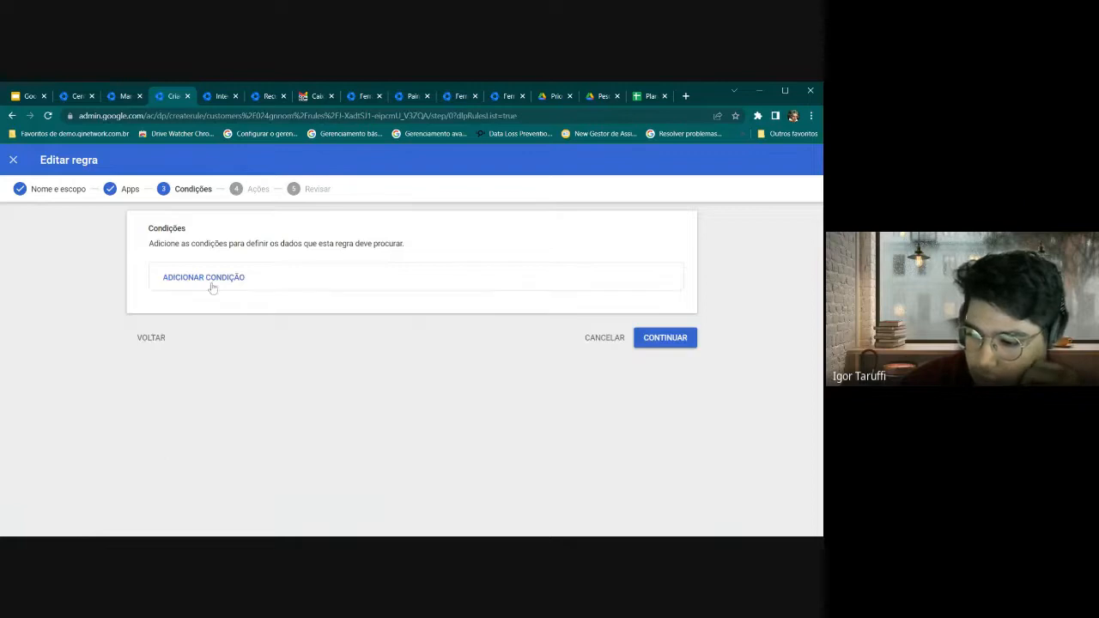
pyautogui.click(210, 284)
pyautogui.click(231, 291)
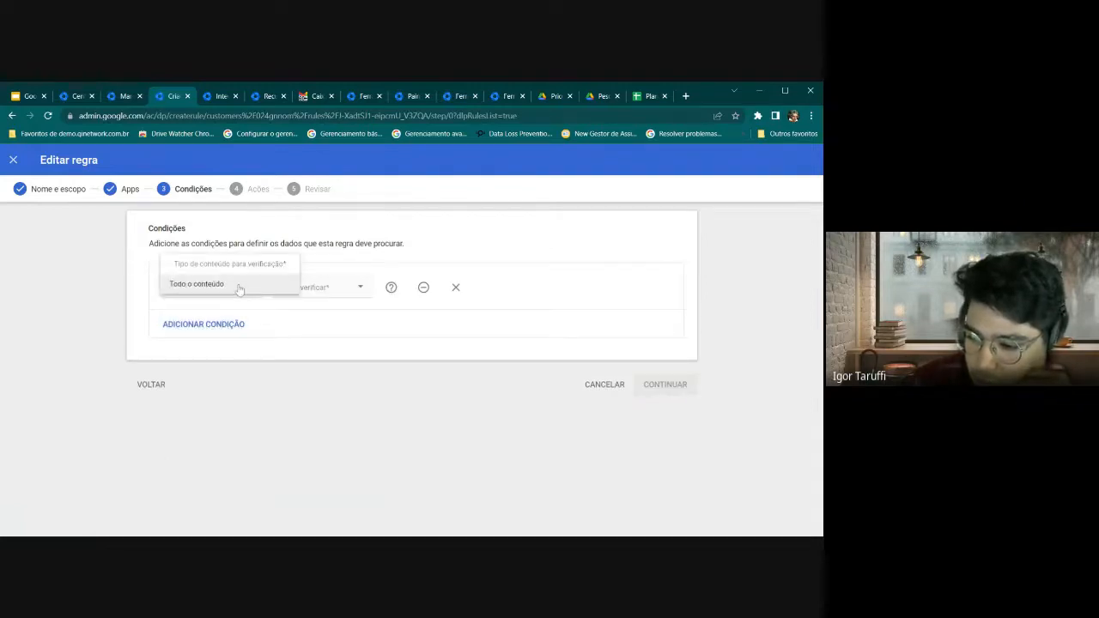
pyautogui.click(238, 286)
pyautogui.click(344, 289)
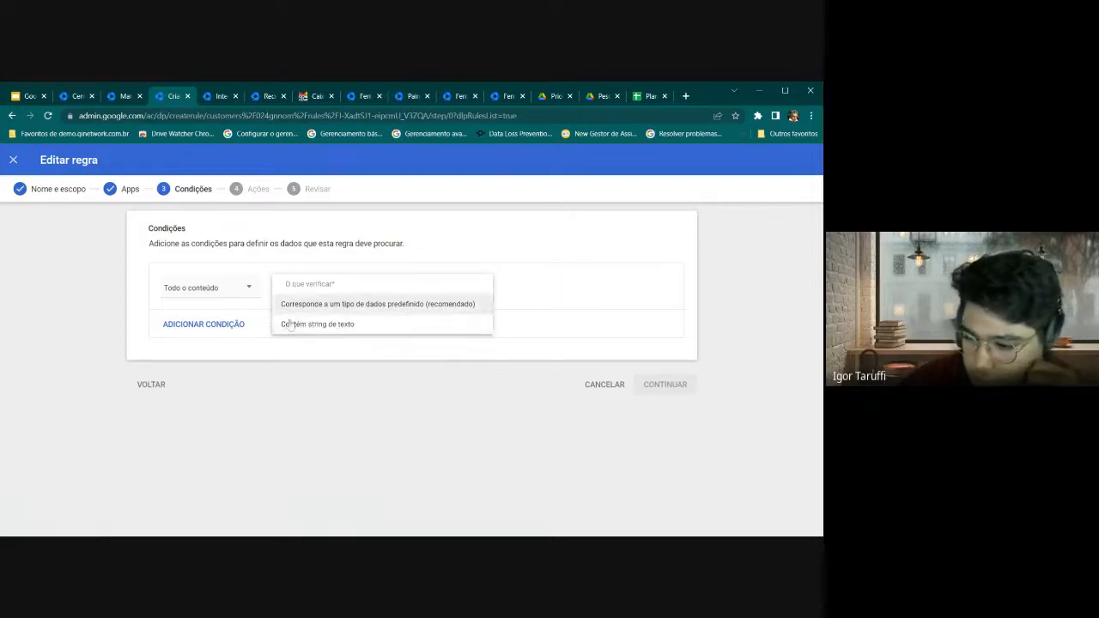
# Add a second predefined-data-type condition, remove it, and cancel the rule edit
pyautogui.click(233, 329)
pyautogui.click(254, 371)
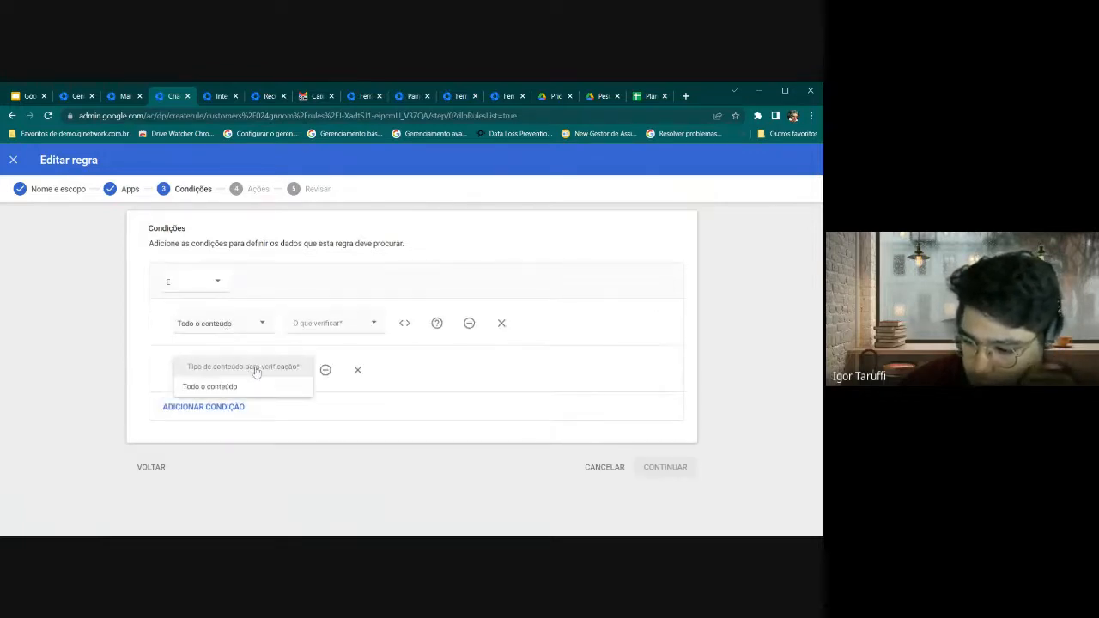
pyautogui.click(256, 387)
pyautogui.click(355, 372)
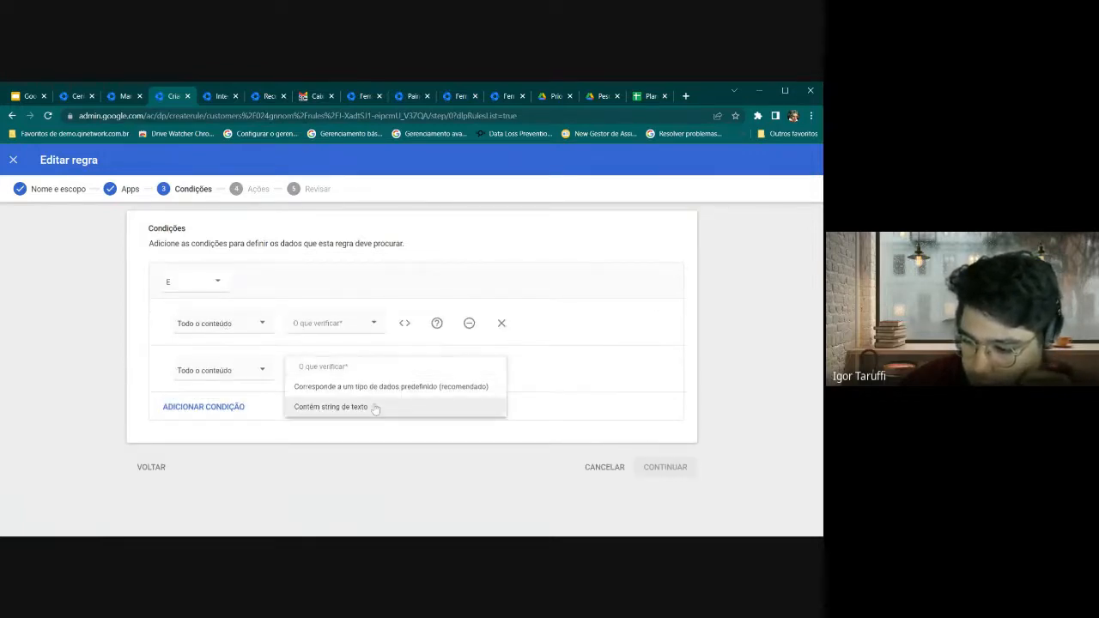
pyautogui.click(377, 387)
pyautogui.scroll(-1, 327, 369)
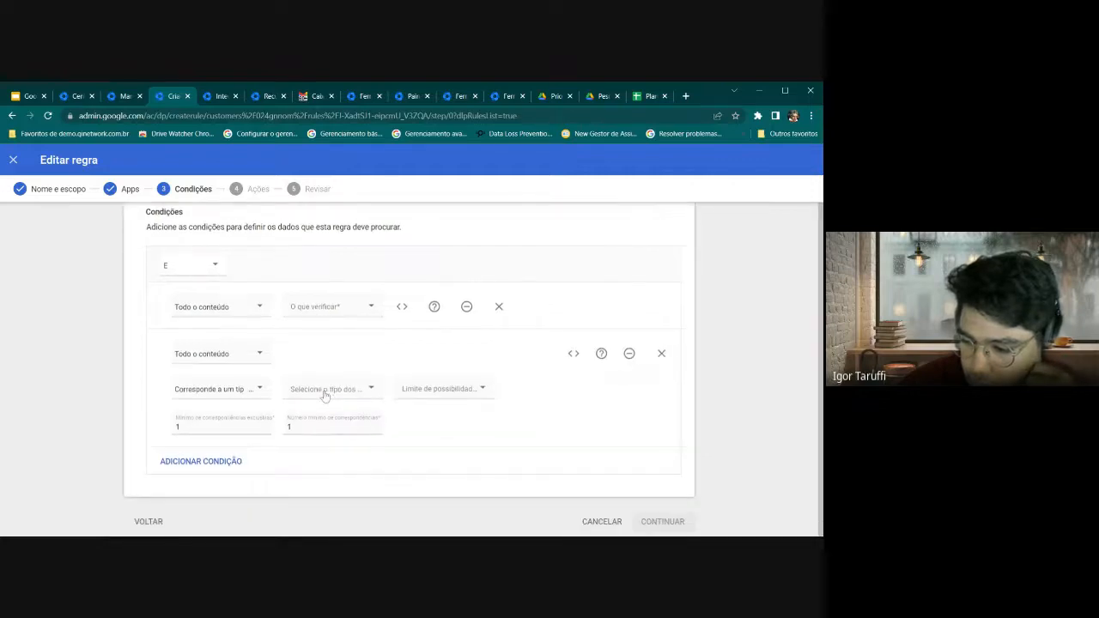
pyautogui.click(324, 388)
pyautogui.click(247, 391)
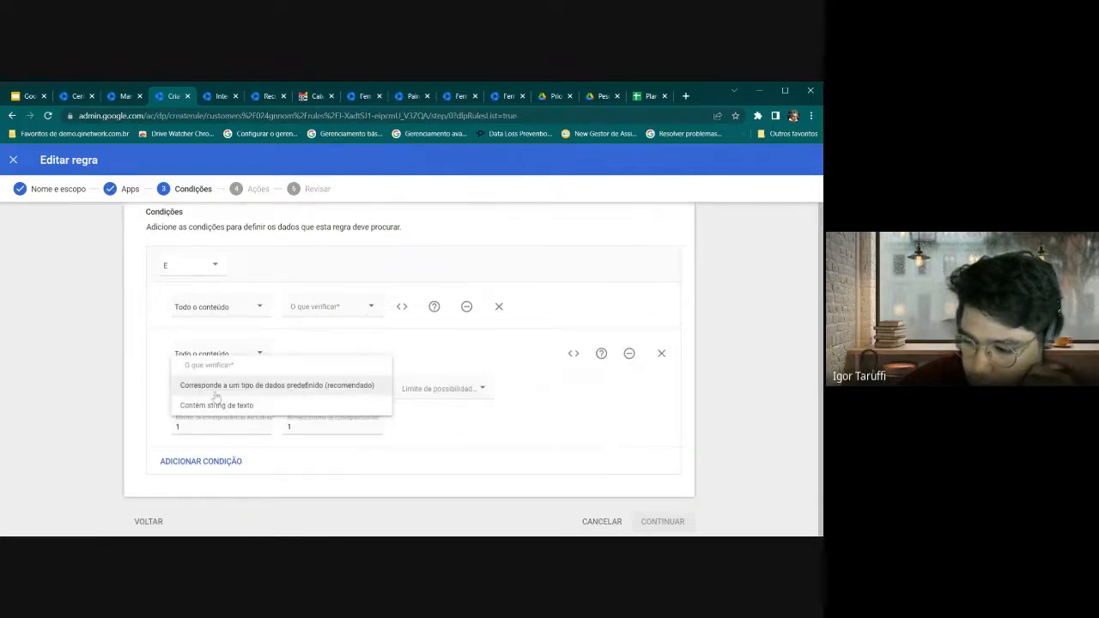
pyautogui.click(296, 393)
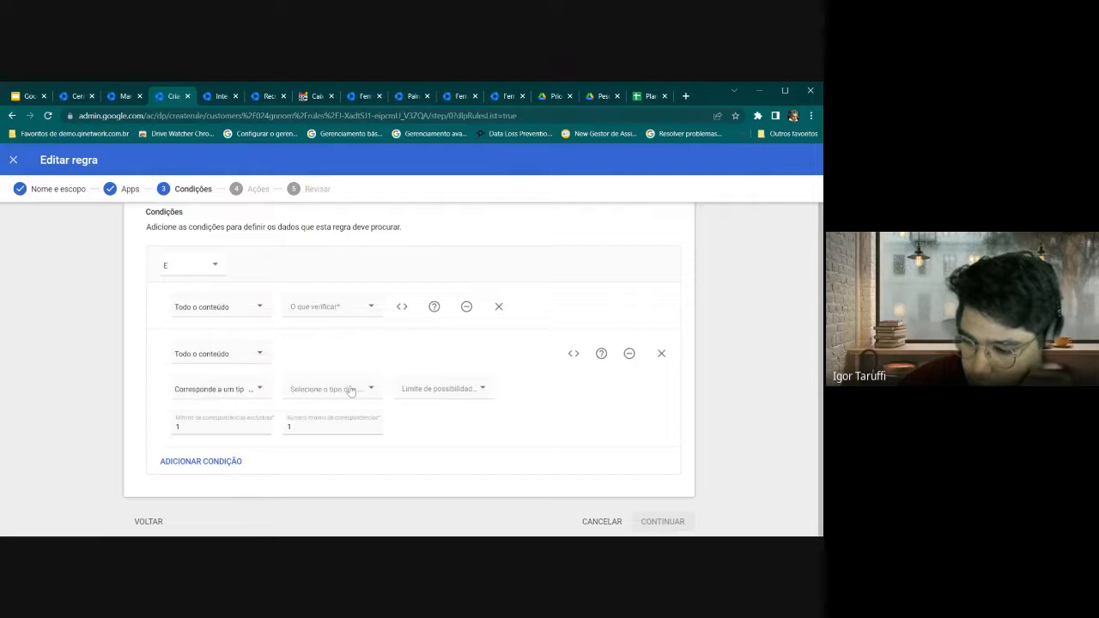
pyautogui.click(350, 392)
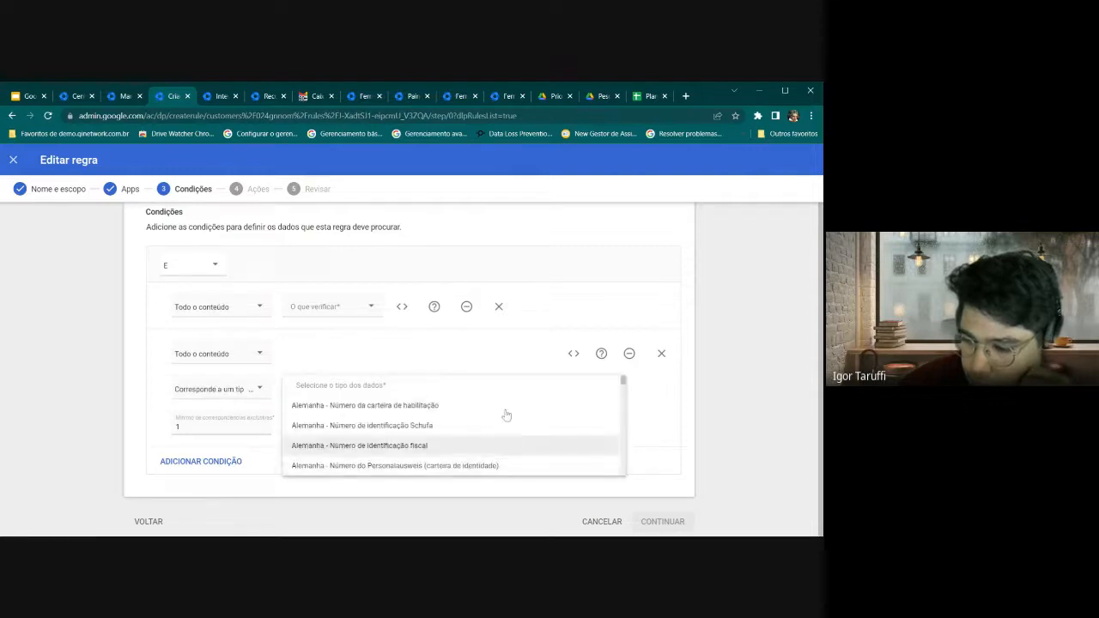
pyautogui.click(662, 354)
pyautogui.click(615, 385)
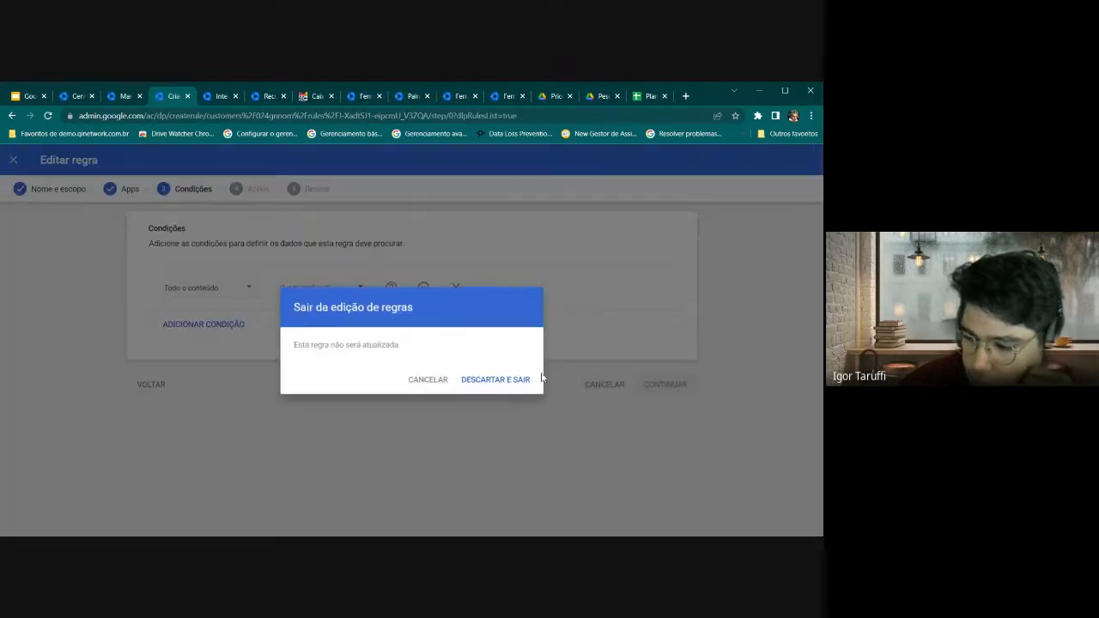
# Discard, reopen the rule, and set its Drive action to Aplicar marcadores do Drive
pyautogui.click(525, 380)
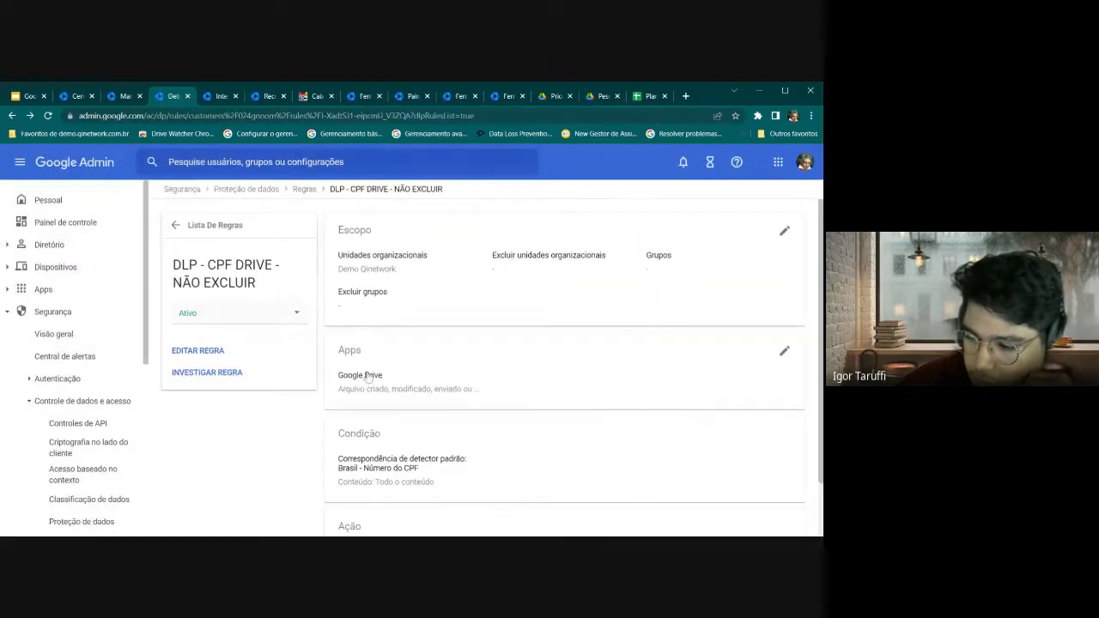
pyautogui.click(410, 449)
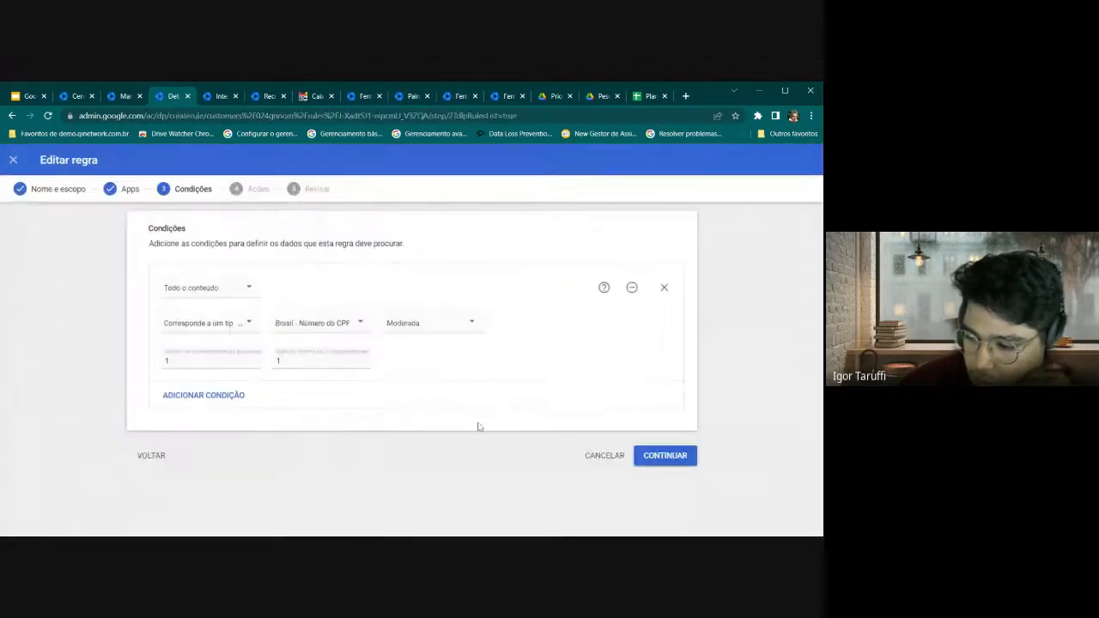
pyautogui.click(666, 456)
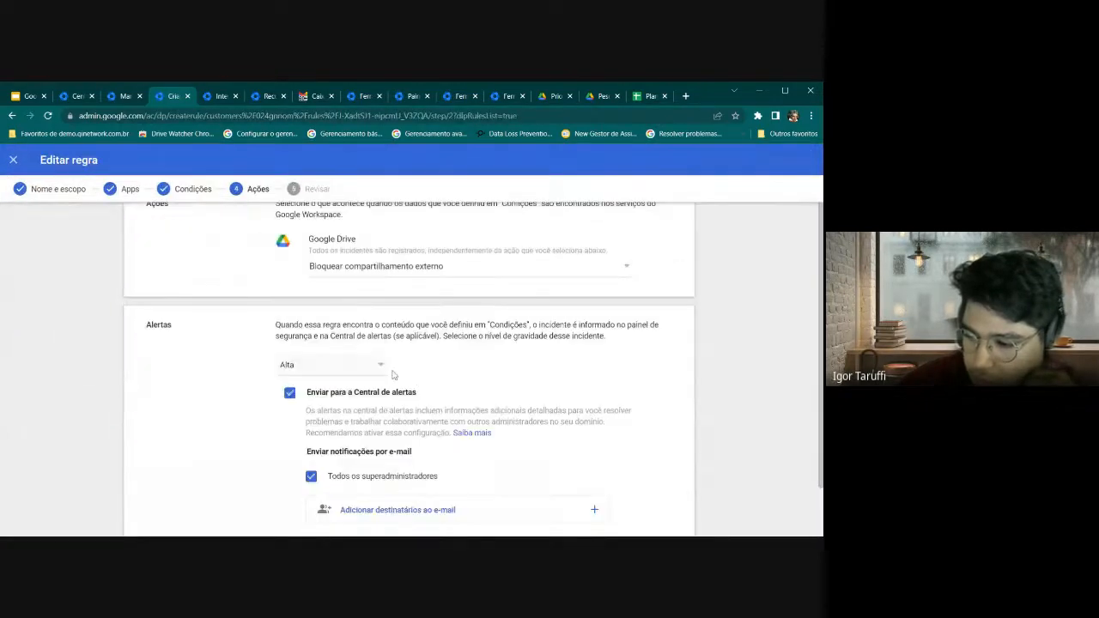
pyautogui.click(319, 293)
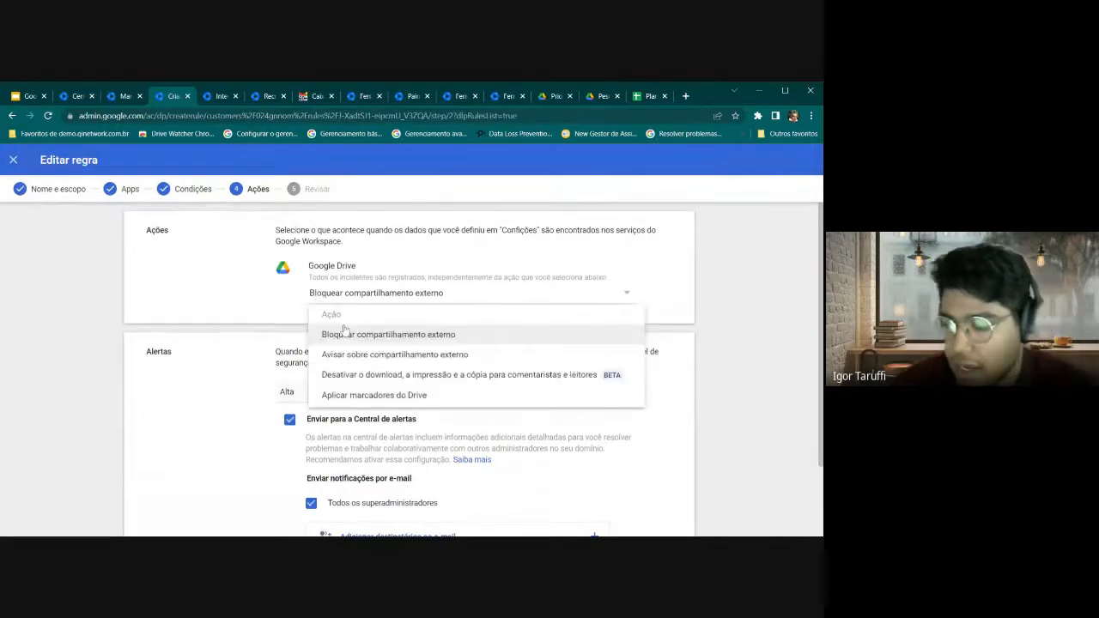
pyautogui.click(360, 398)
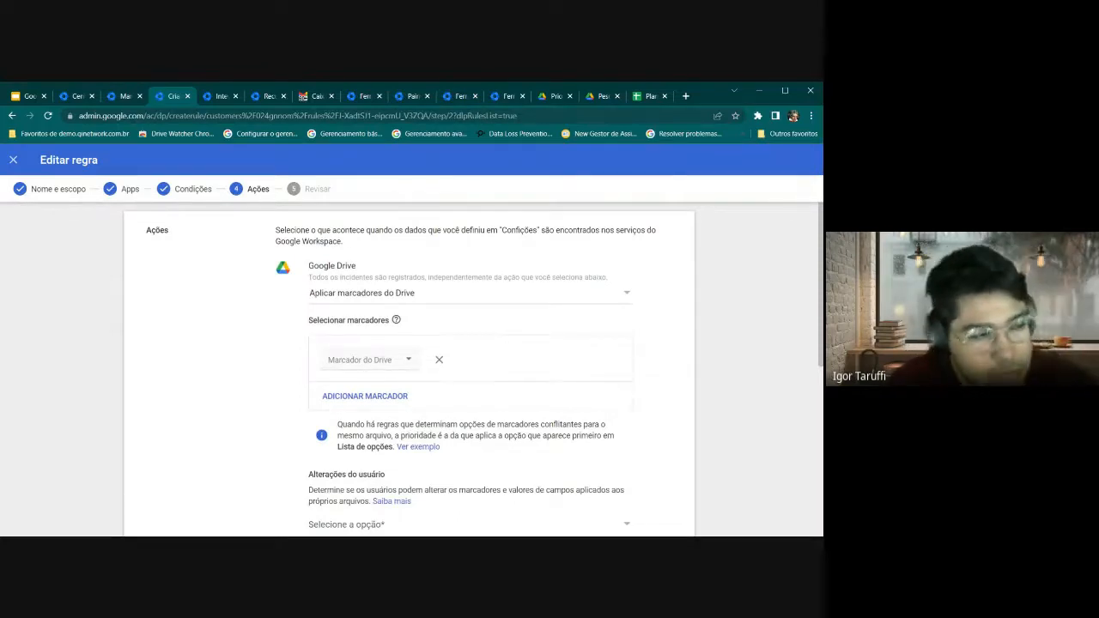
# Choose the Confidencialidade do arquivo label with value Restrito
pyautogui.scroll(-1, 331, 355)
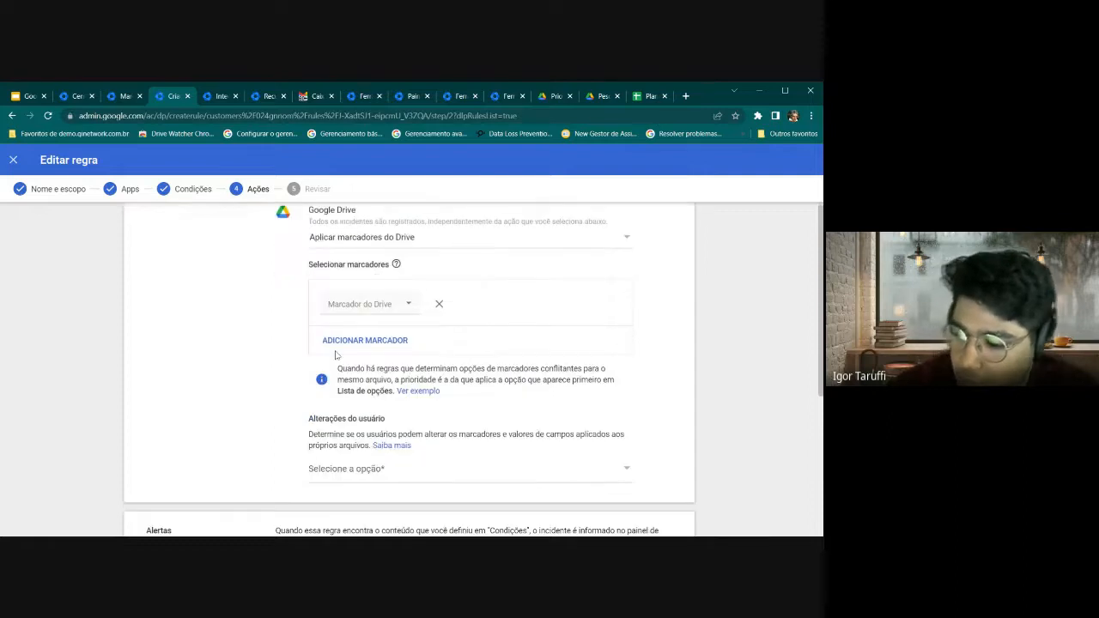
pyautogui.click(370, 306)
pyautogui.click(387, 320)
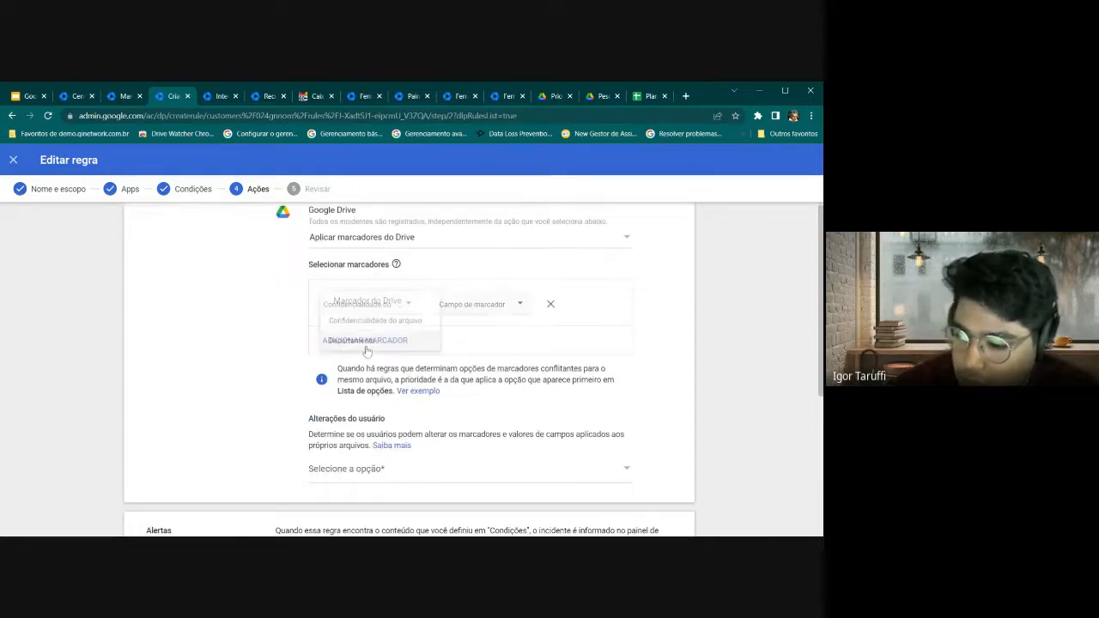
pyautogui.click(475, 317)
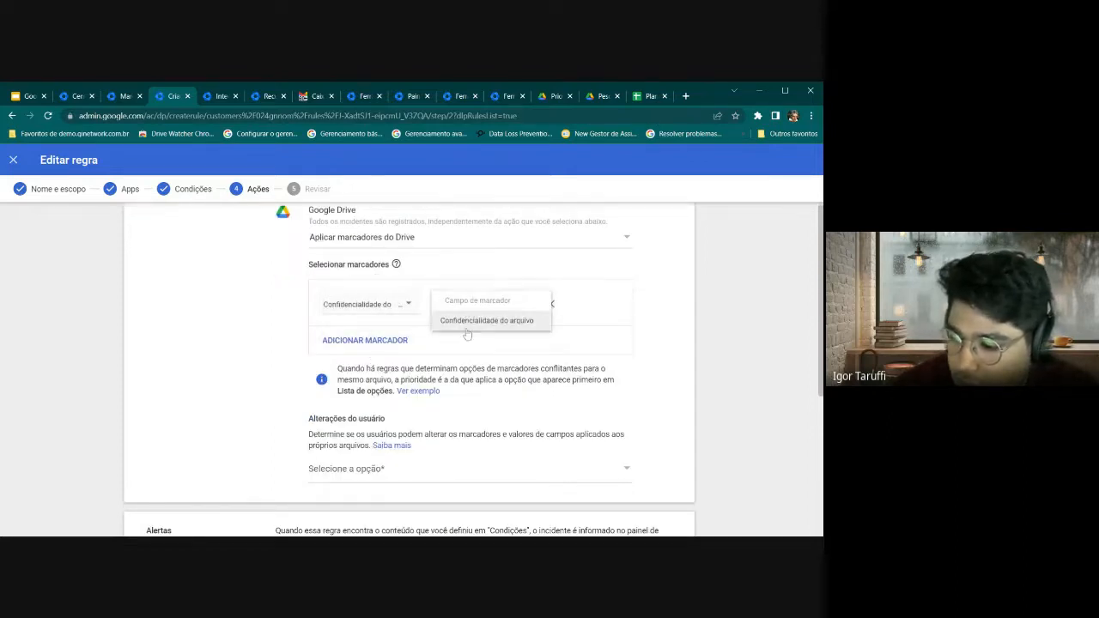
pyautogui.click(481, 320)
pyautogui.click(468, 343)
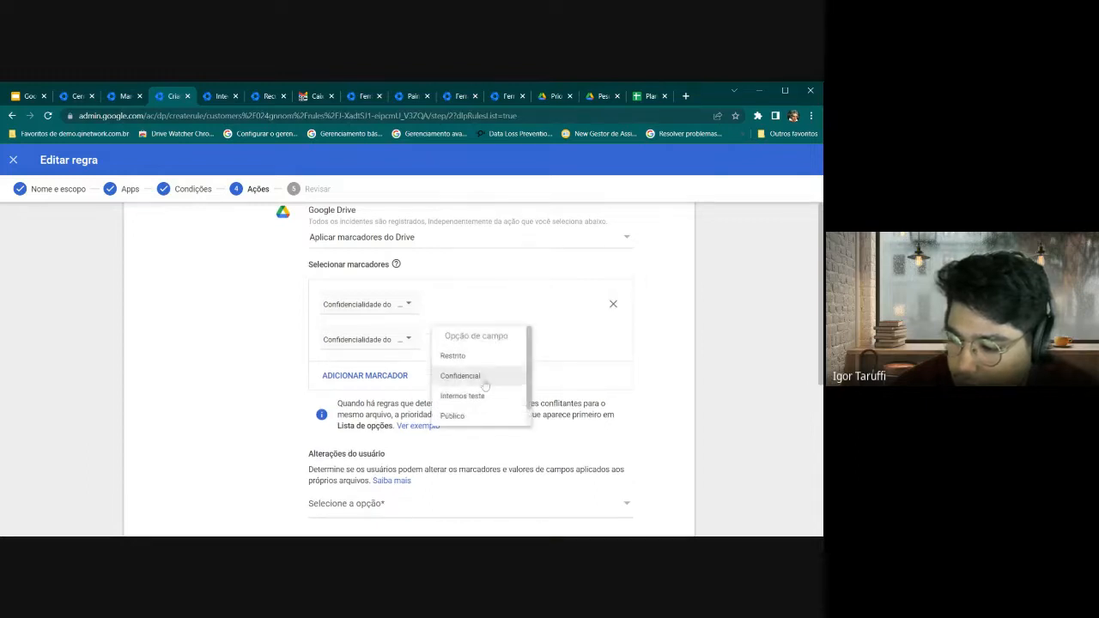
pyautogui.click(492, 364)
# Set user changes to the applied labels to Não permitir
pyautogui.scroll(1, 429, 369)
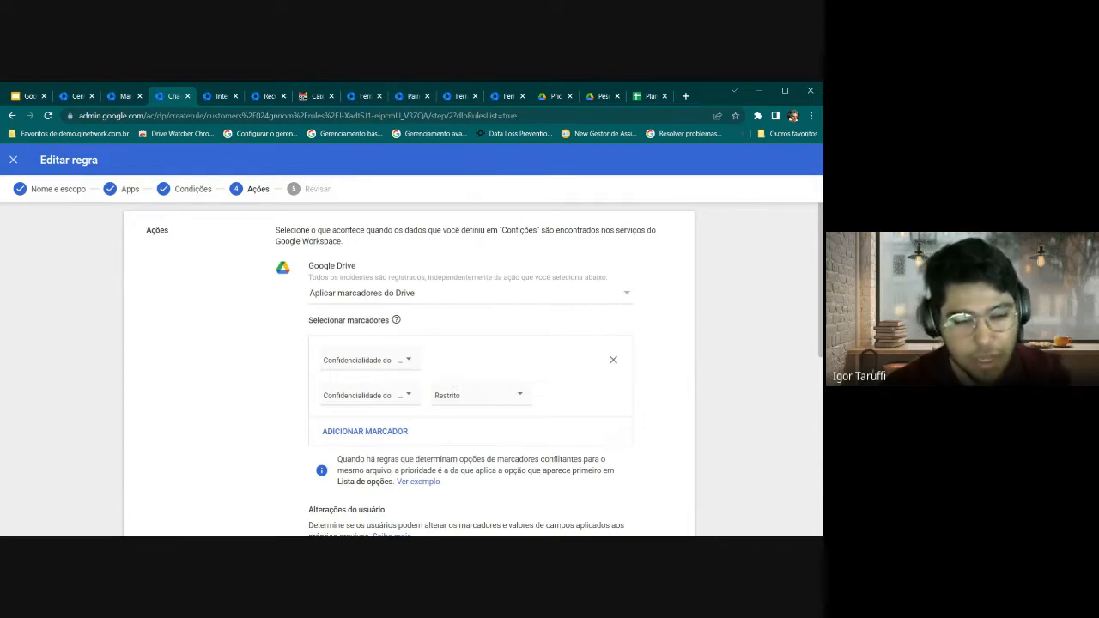
pyautogui.scroll(-2, 454, 386)
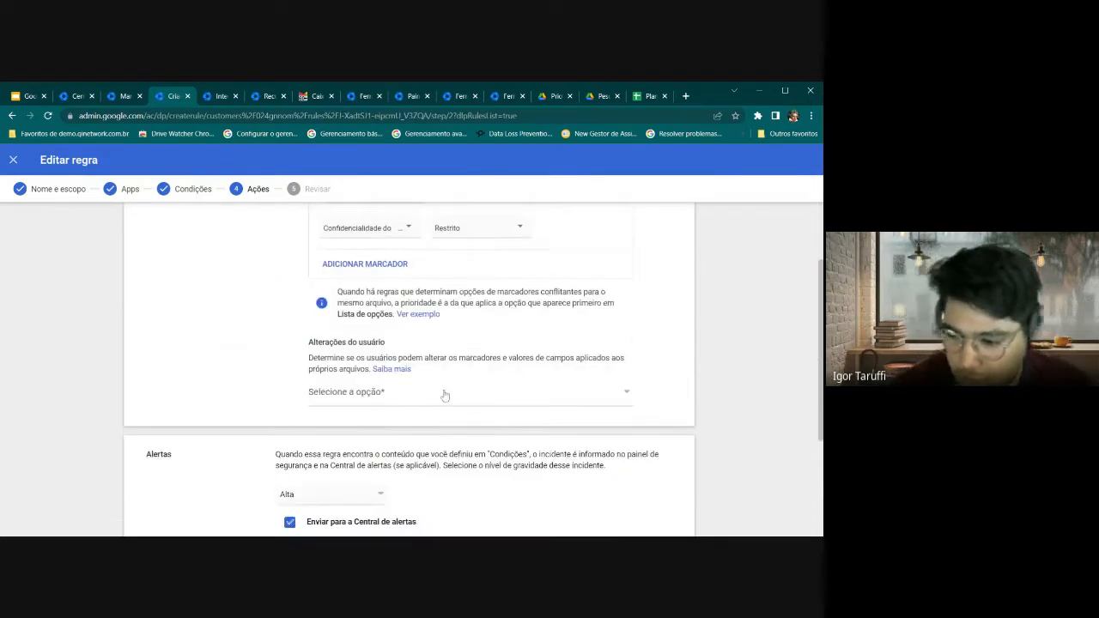
pyautogui.scroll(1, 444, 392)
pyautogui.scroll(-1, 444, 394)
pyautogui.click(341, 447)
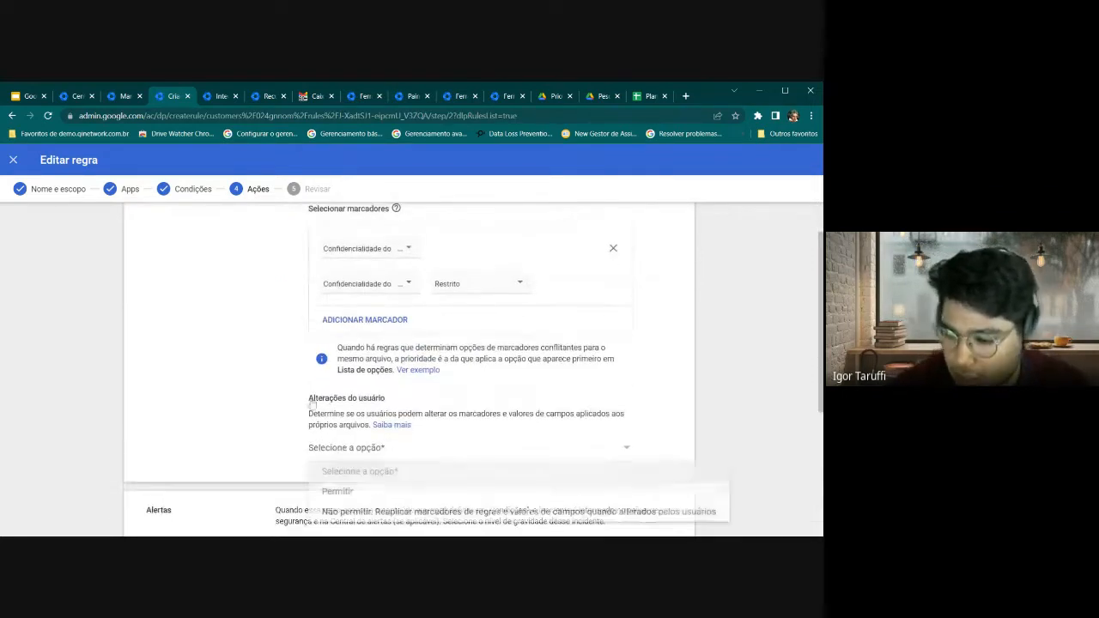
pyautogui.scroll(-2, 266, 349)
pyautogui.click(433, 520)
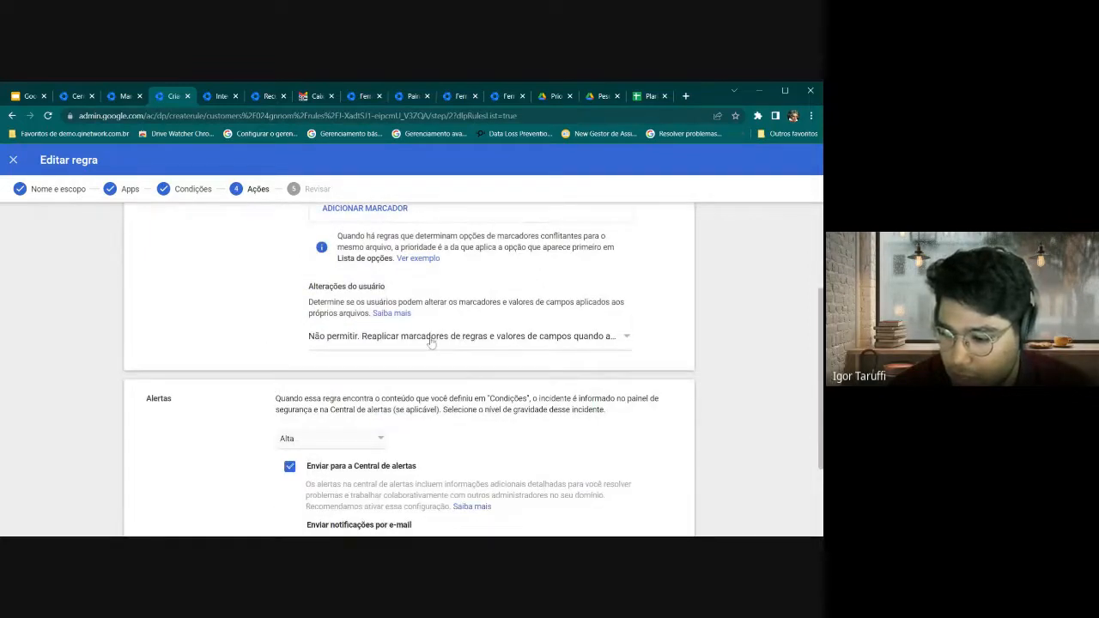
pyautogui.moveTo(311, 302); pyautogui.dragTo(573, 316)
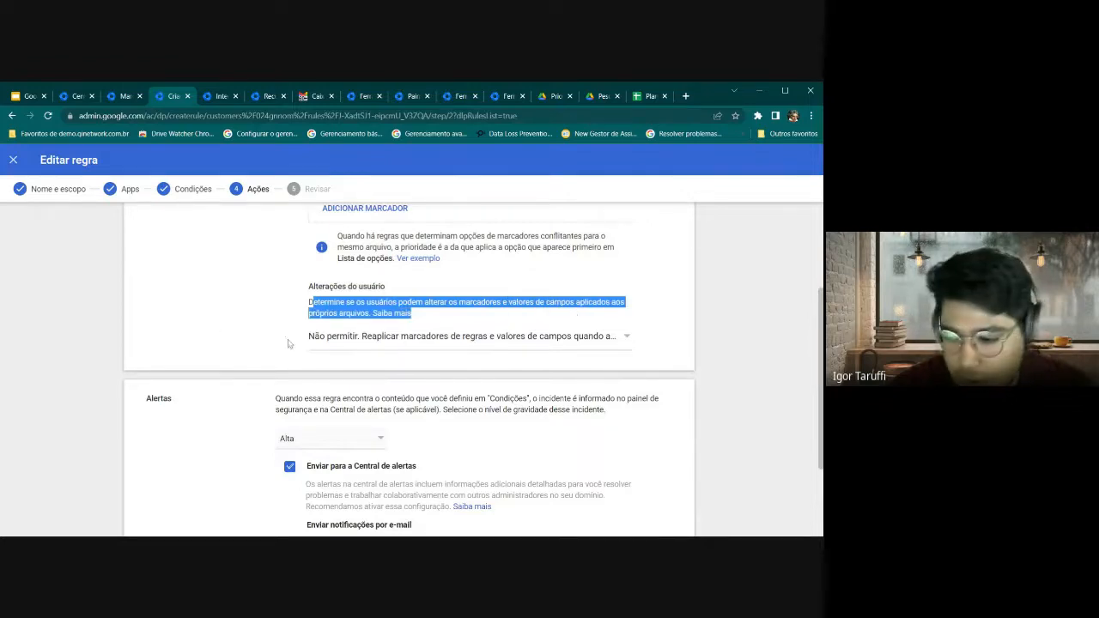
pyautogui.click(368, 355)
pyautogui.click(367, 350)
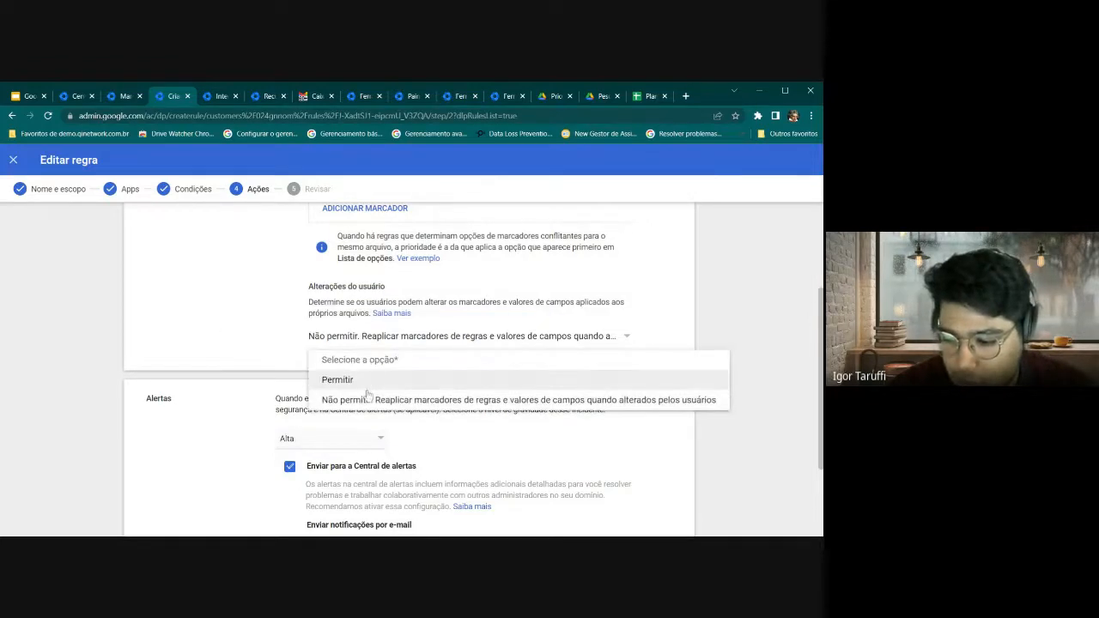
pyautogui.click(367, 400)
pyautogui.scroll(1, 243, 360)
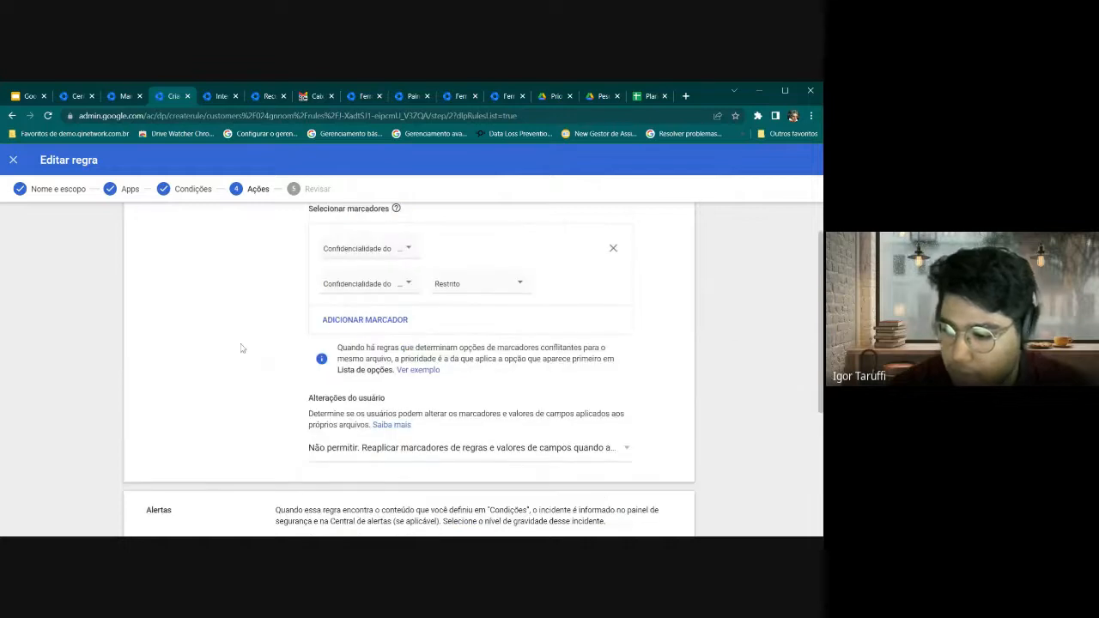
pyautogui.scroll(-4, 243, 360)
# Advance to Revisar, then cancel and discard the rule changes
pyautogui.click(650, 522)
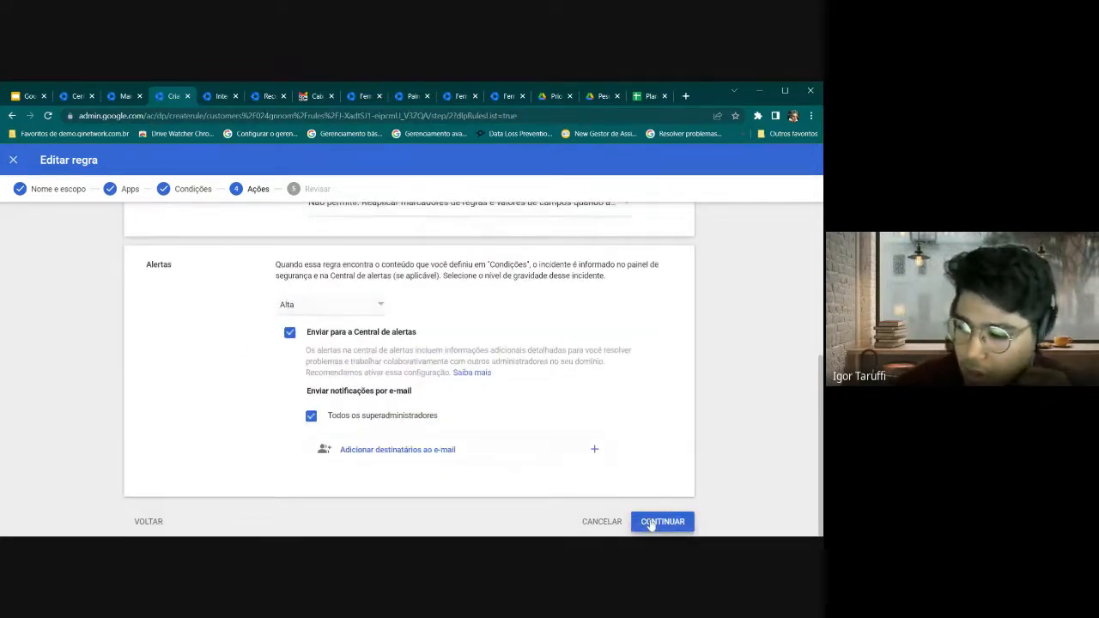
pyautogui.scroll(-8, 557, 447)
pyautogui.click(613, 518)
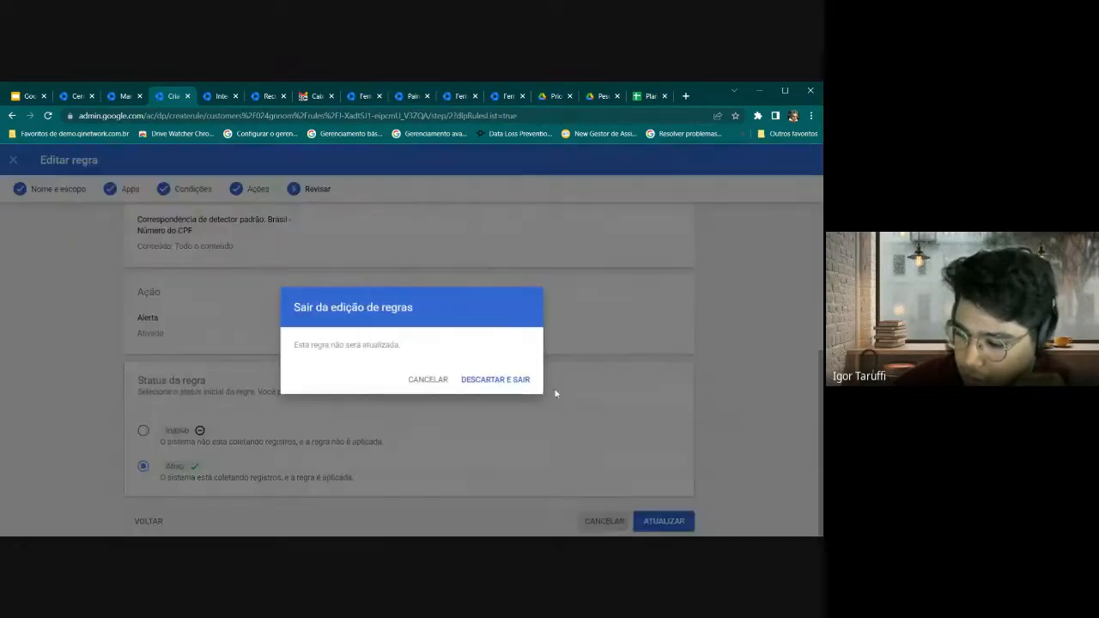
pyautogui.click(507, 385)
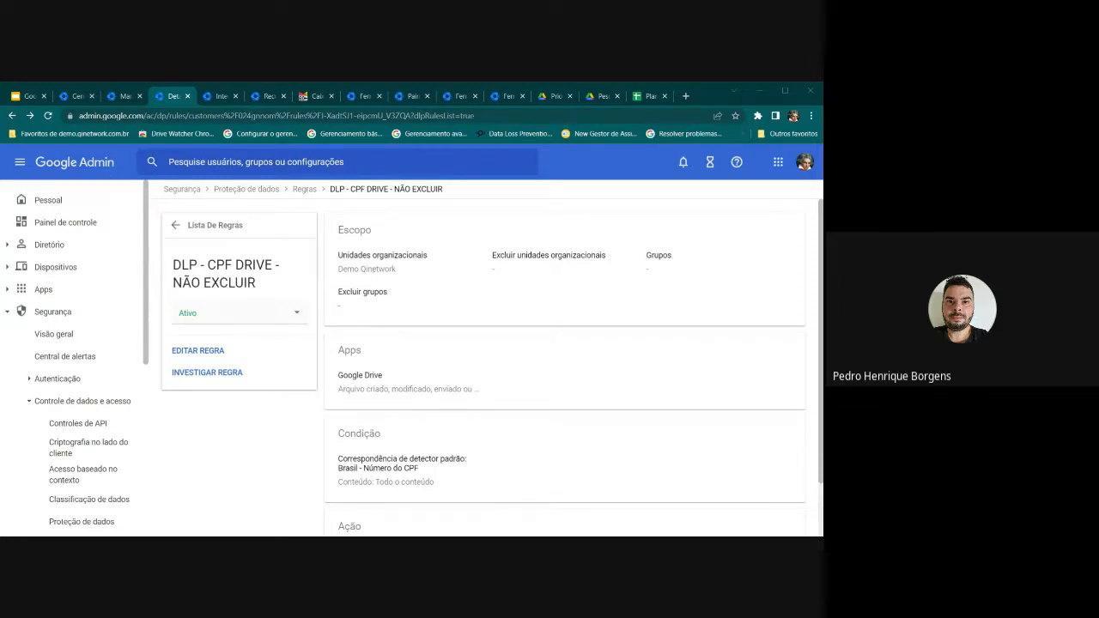
# Review the label's Permissões access levels and cancel without changing anything
pyautogui.click(601, 96)
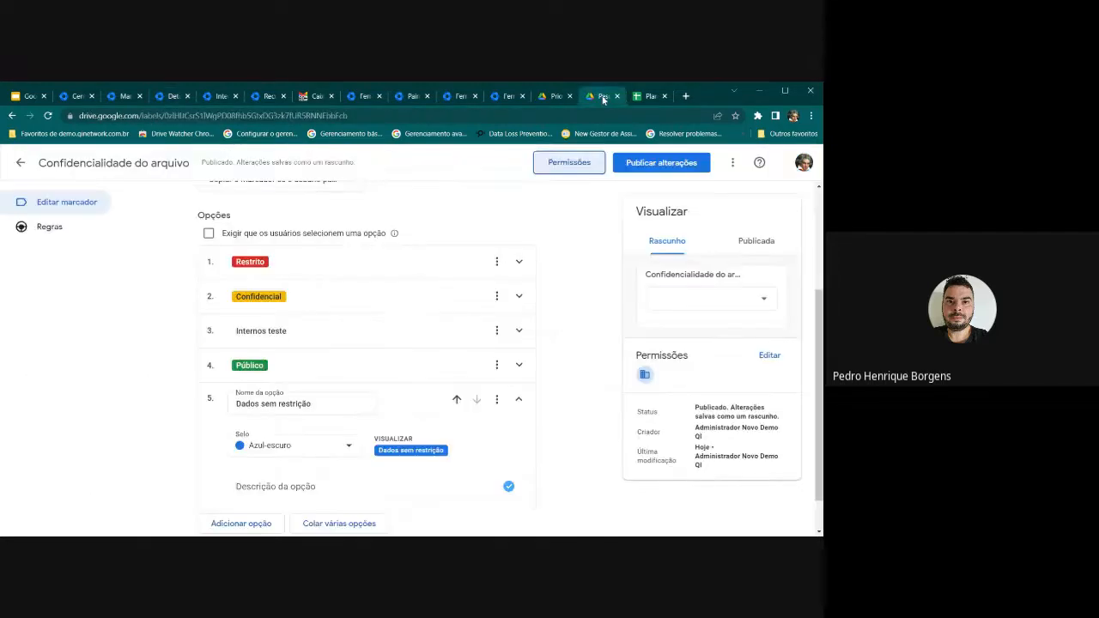
pyautogui.scroll(3, 559, 297)
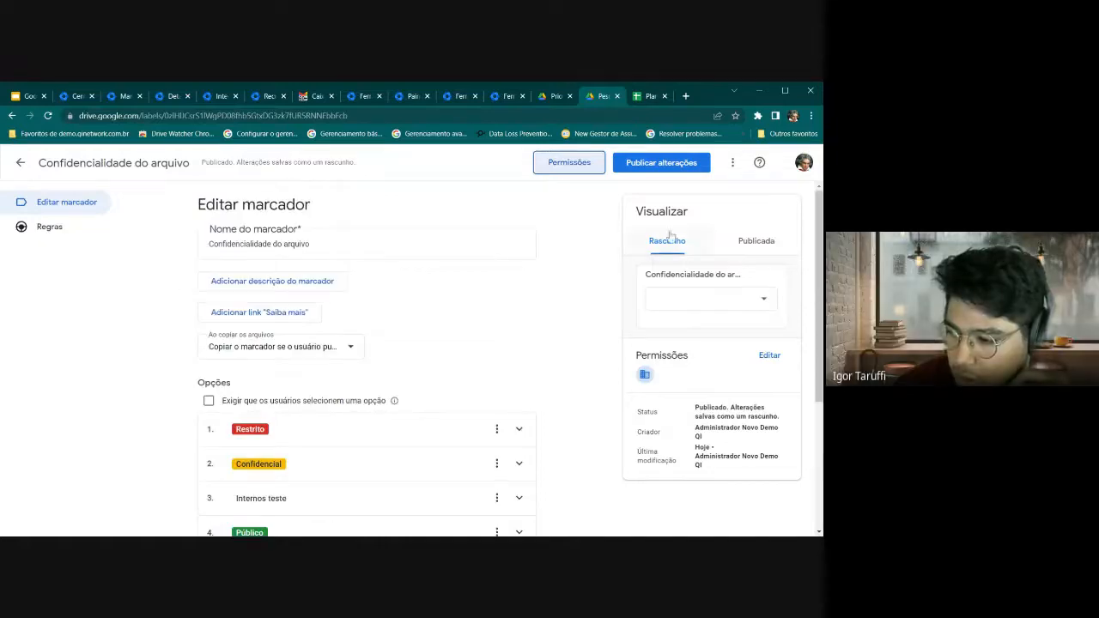
pyautogui.click(69, 203)
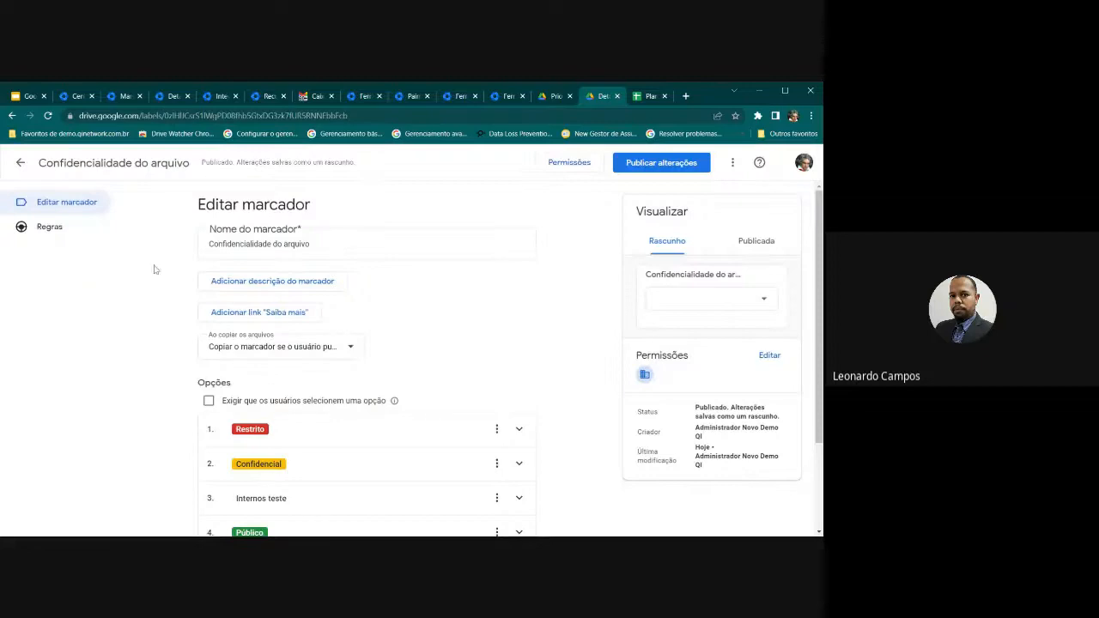
pyautogui.click(569, 163)
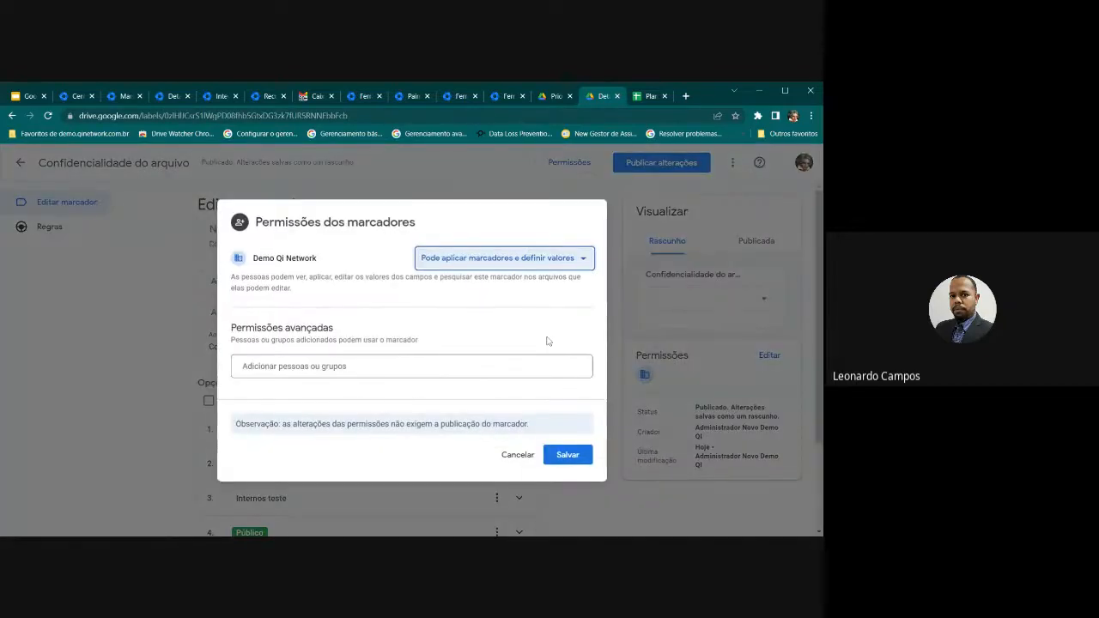
pyautogui.click(558, 260)
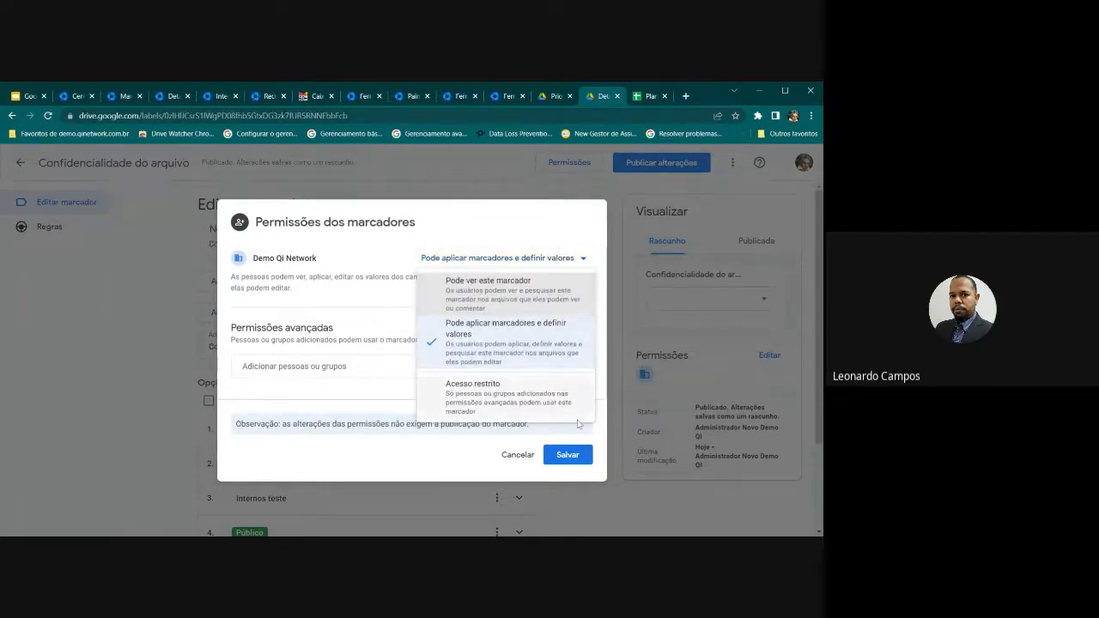
pyautogui.click(567, 454)
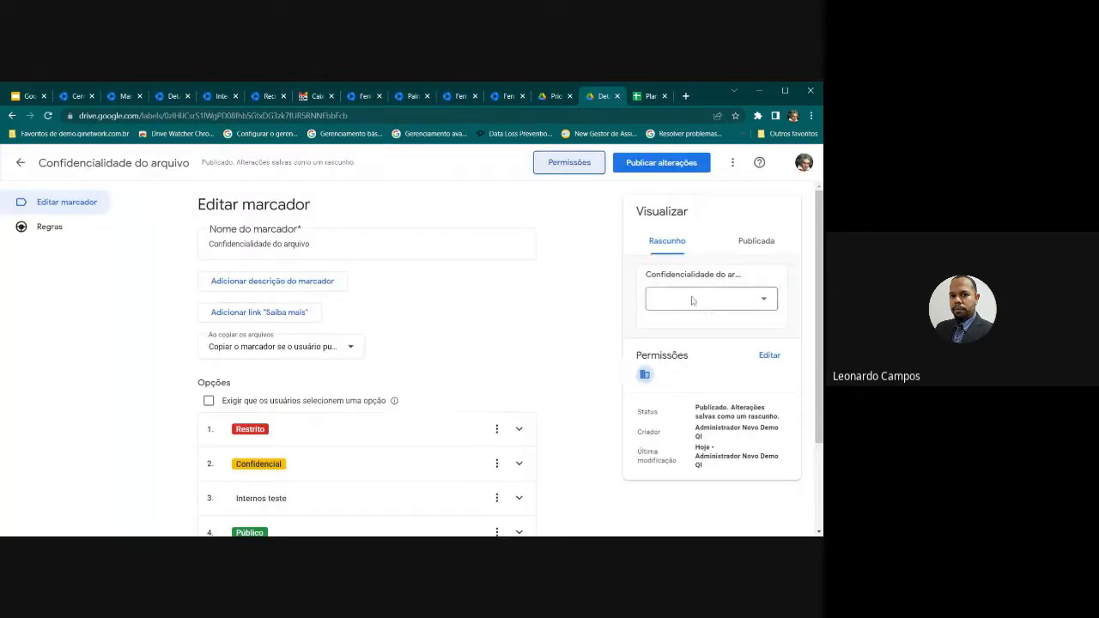
pyautogui.click(770, 355)
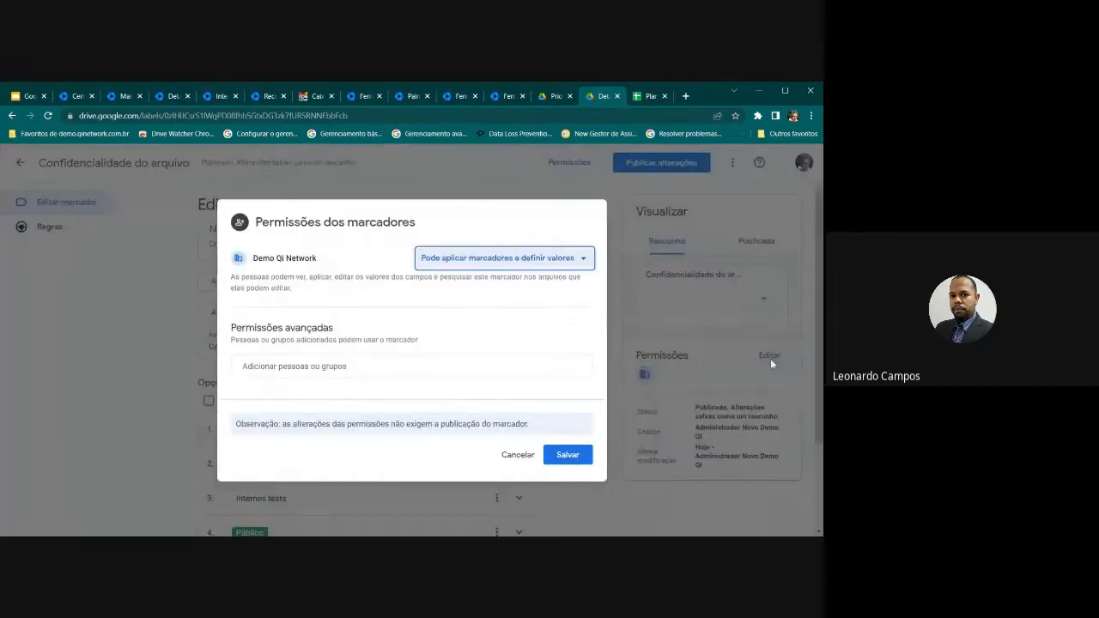
pyautogui.click(516, 456)
# Try Restrito in the Publicada preview, then return to the Drive labels list
pyautogui.click(753, 247)
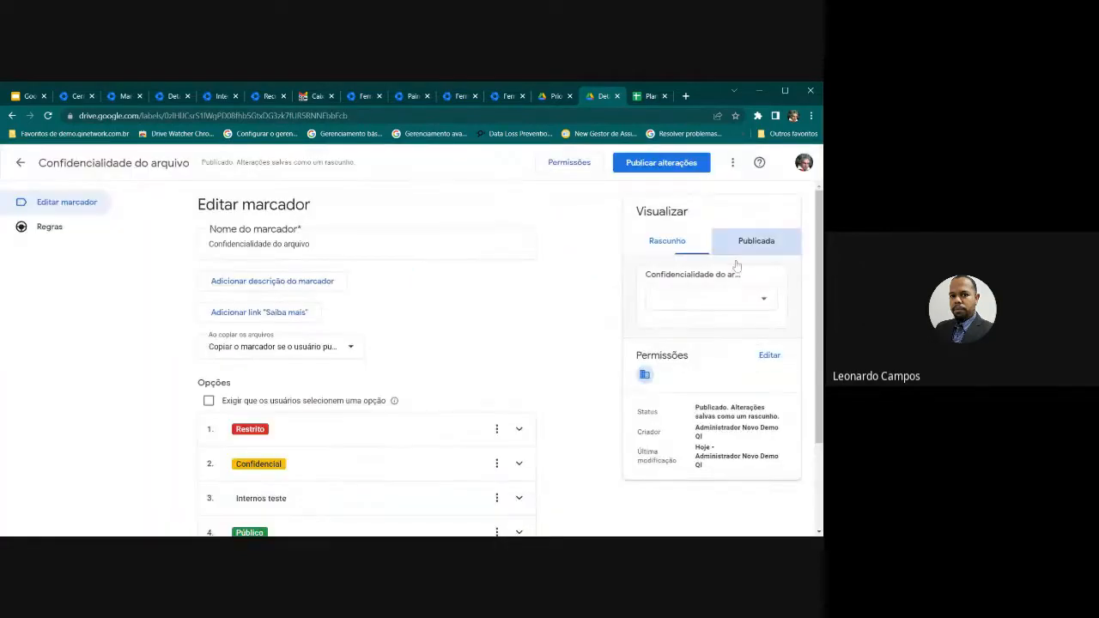
pyautogui.click(687, 298)
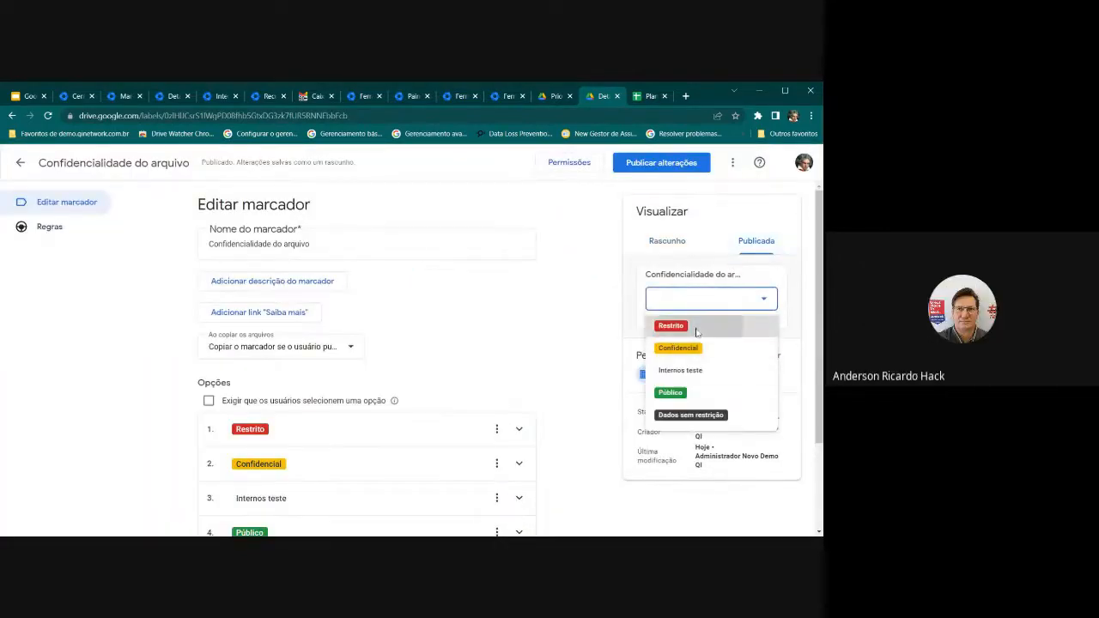
pyautogui.click(692, 328)
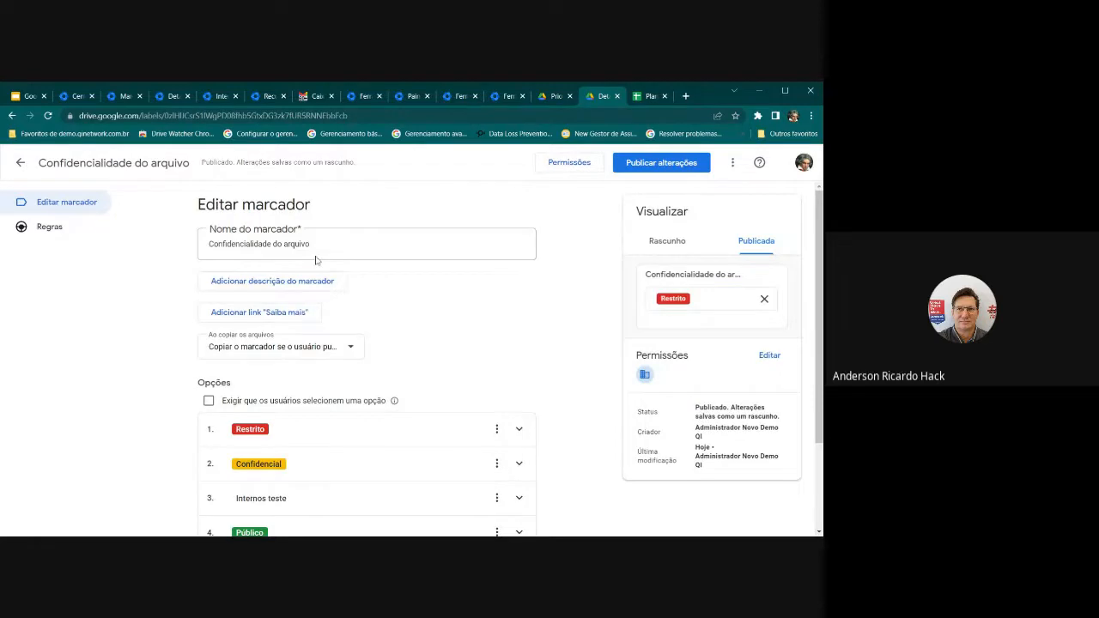
pyautogui.scroll(-3, 318, 286)
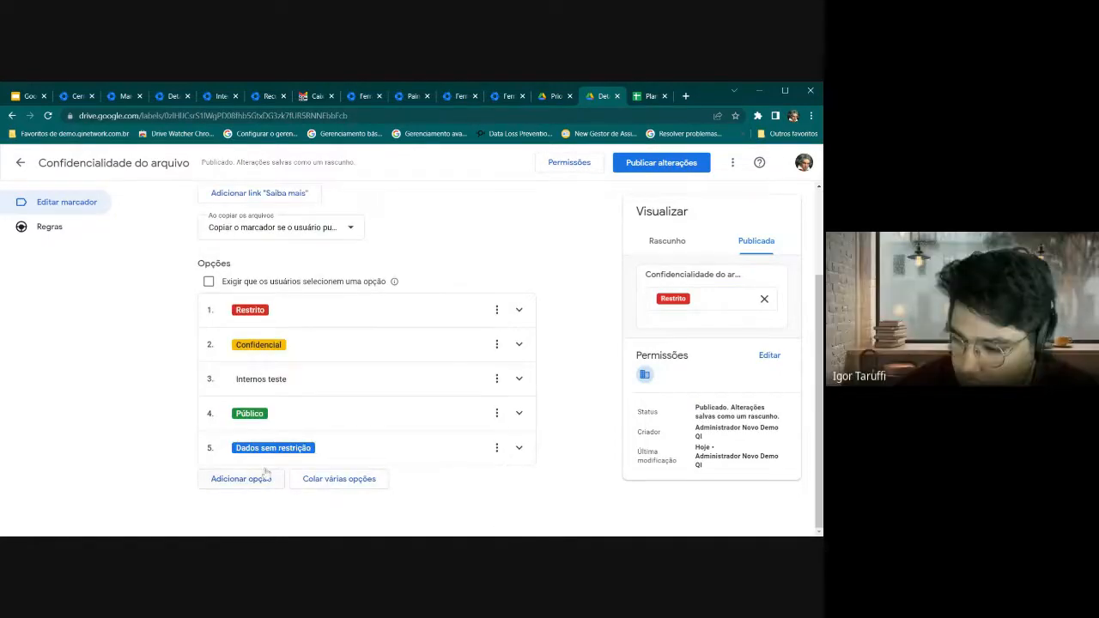
pyautogui.scroll(3, 211, 299)
pyautogui.click(92, 210)
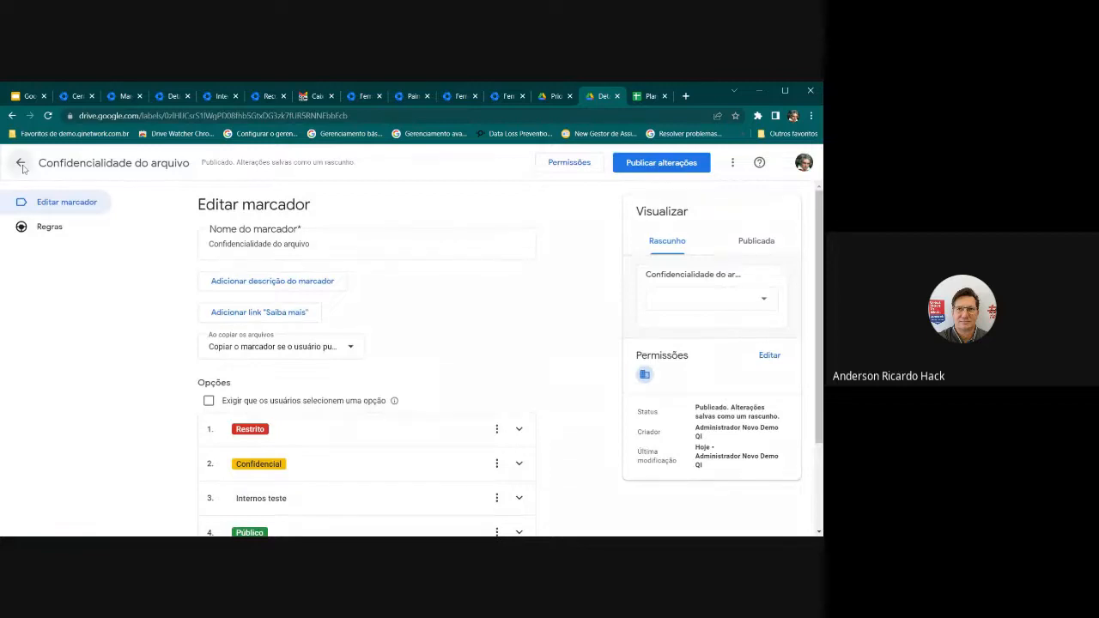
pyautogui.click(19, 162)
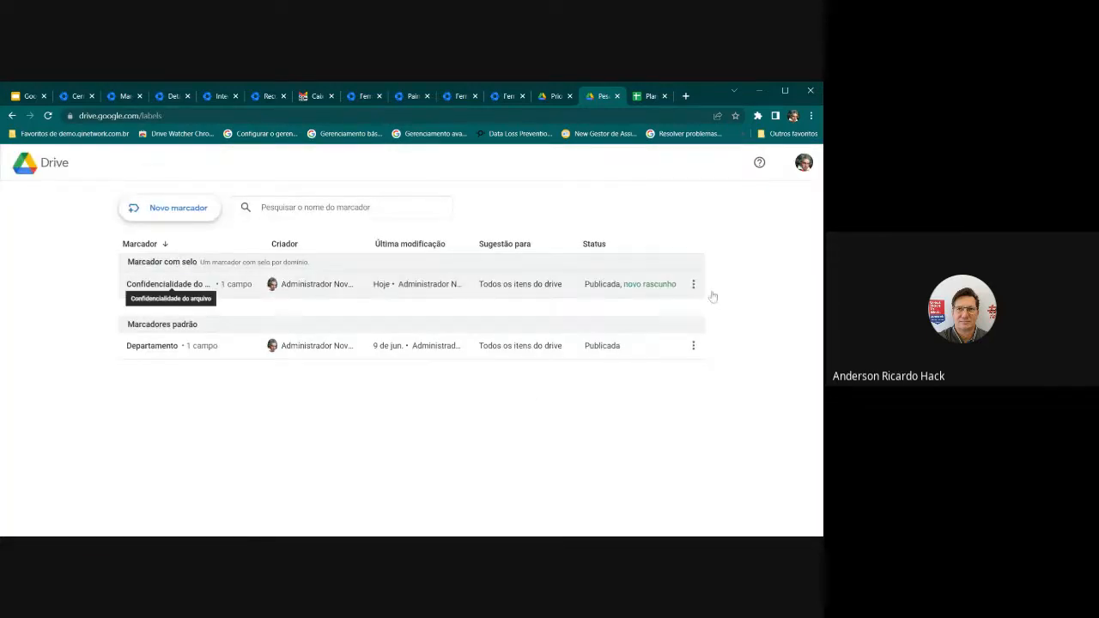
# Open the Confidencialidade do arquivo label editor and check its 'Ao copiar os arquivos' choices, unchanged
pyautogui.click(694, 284)
pyautogui.click(320, 287)
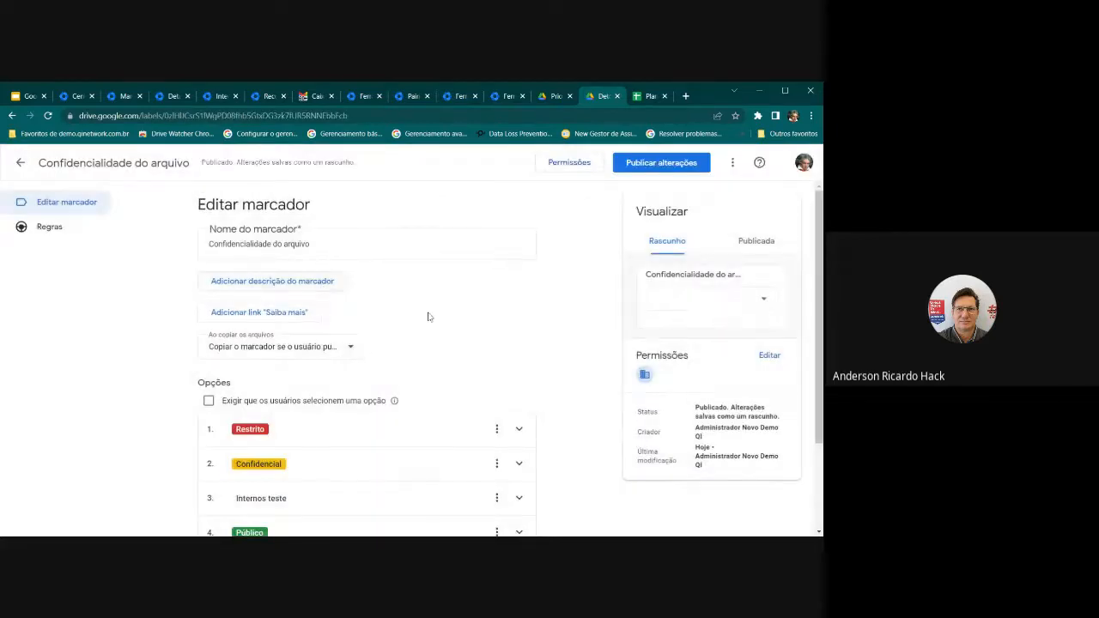
pyautogui.click(360, 348)
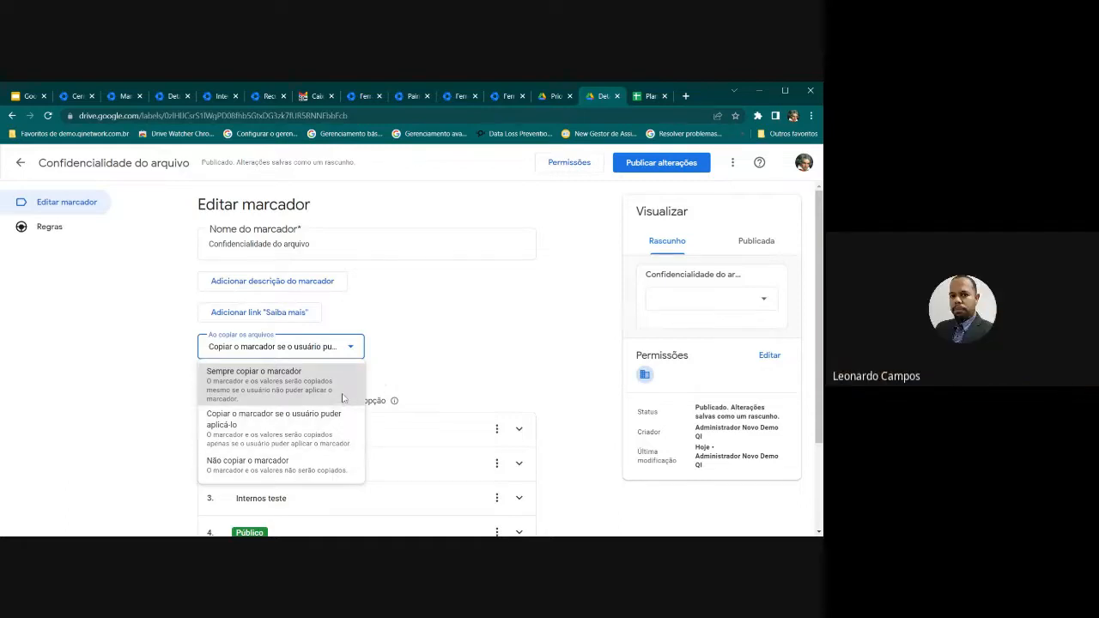
pyautogui.click(390, 366)
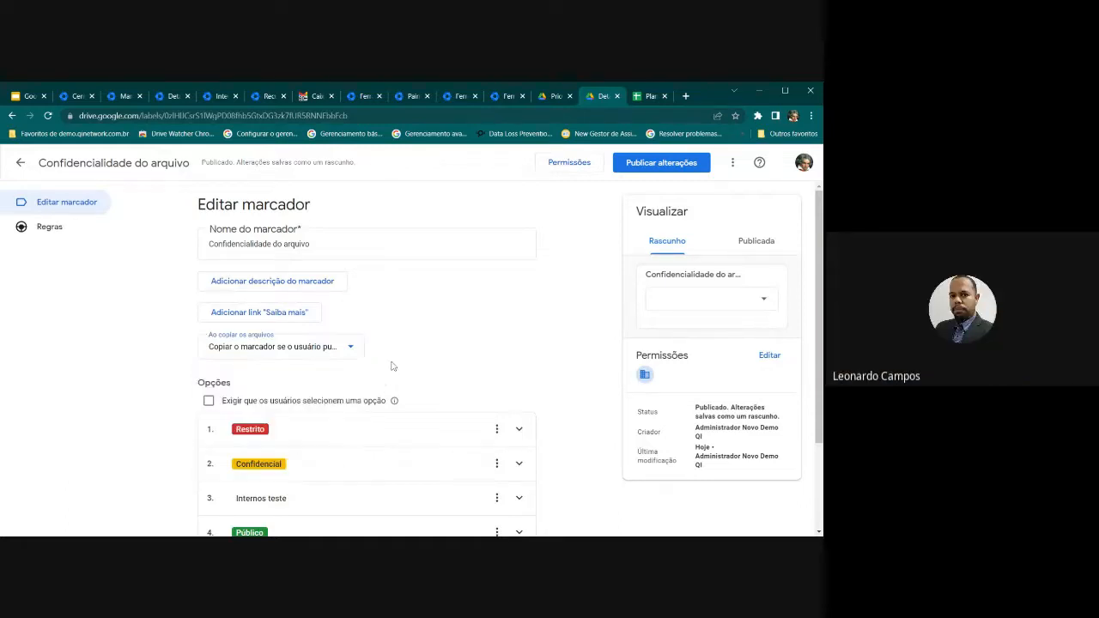
pyautogui.scroll(-1, 390, 366)
# Turn the required-option setting back on and preview choosing Confidencial, then Público
pyautogui.click(232, 347)
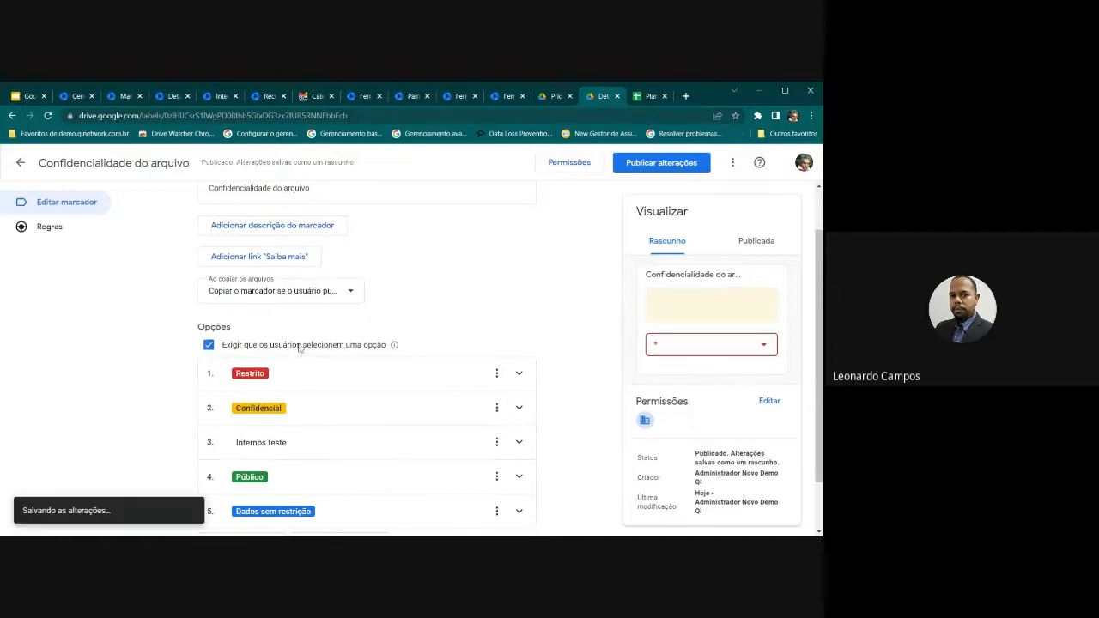
pyautogui.moveTo(232, 347); pyautogui.dragTo(471, 347)
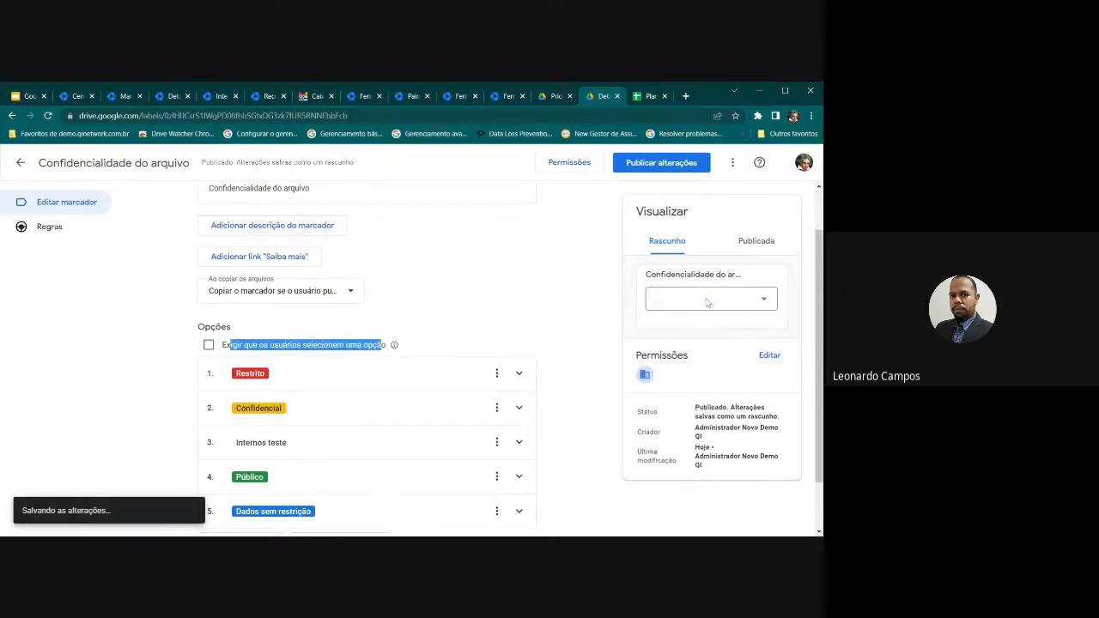
pyautogui.click(208, 345)
pyautogui.click(690, 348)
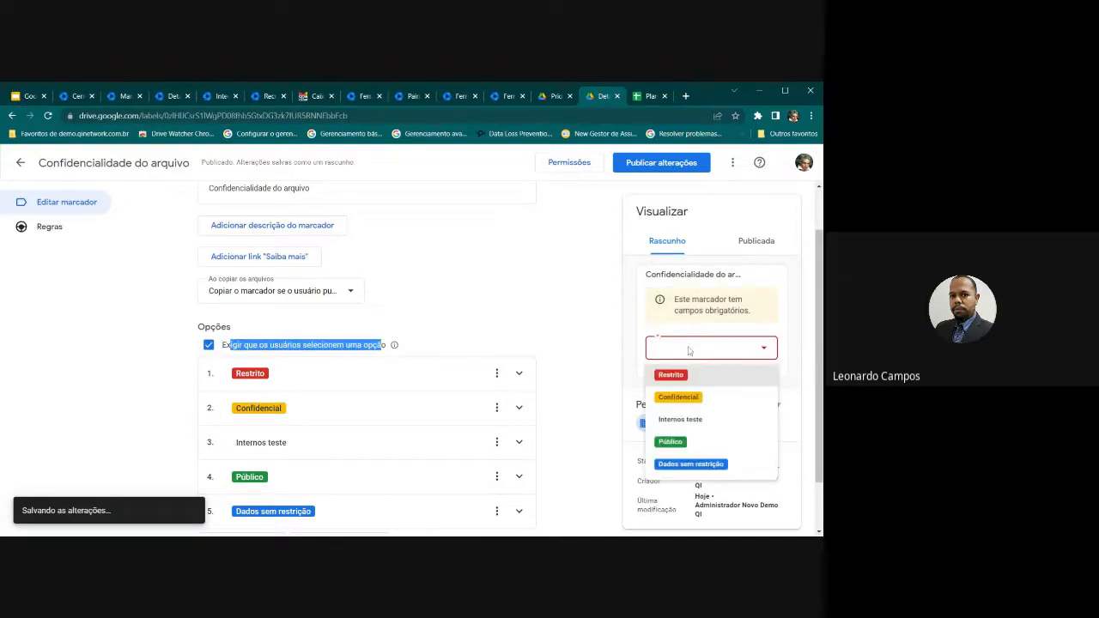
pyautogui.click(687, 397)
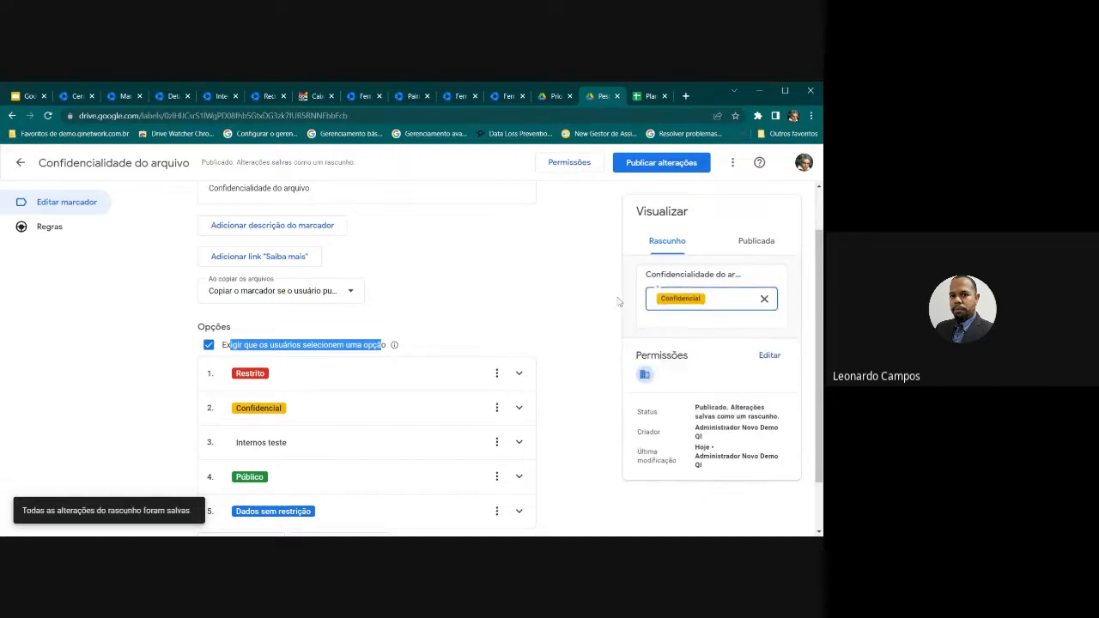
pyautogui.click(619, 300)
pyautogui.scroll(-1, 516, 346)
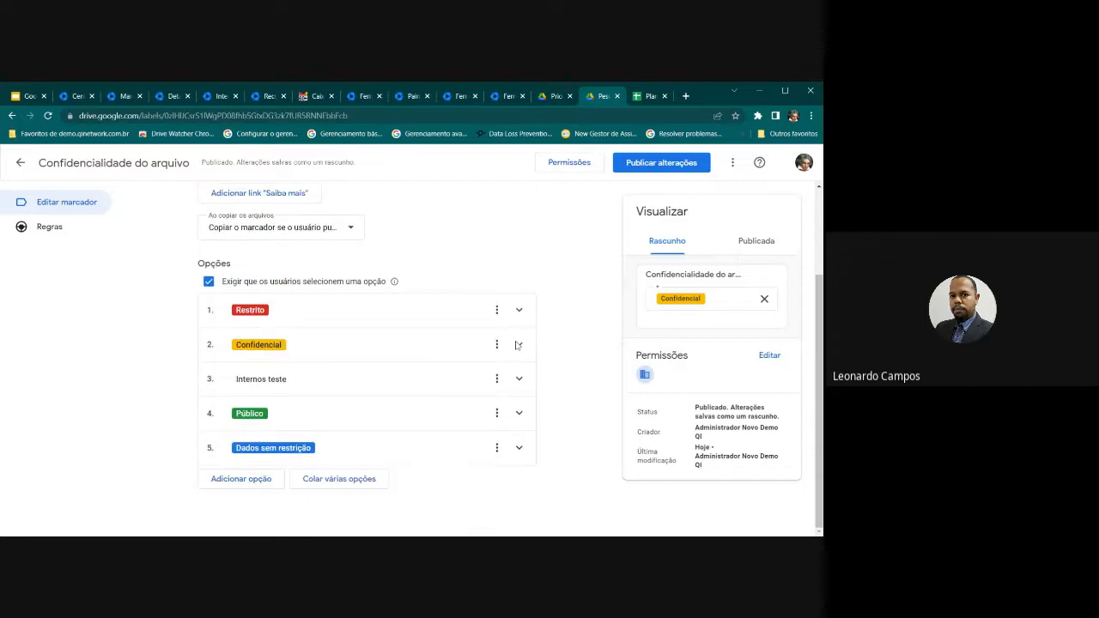
pyautogui.click(720, 302)
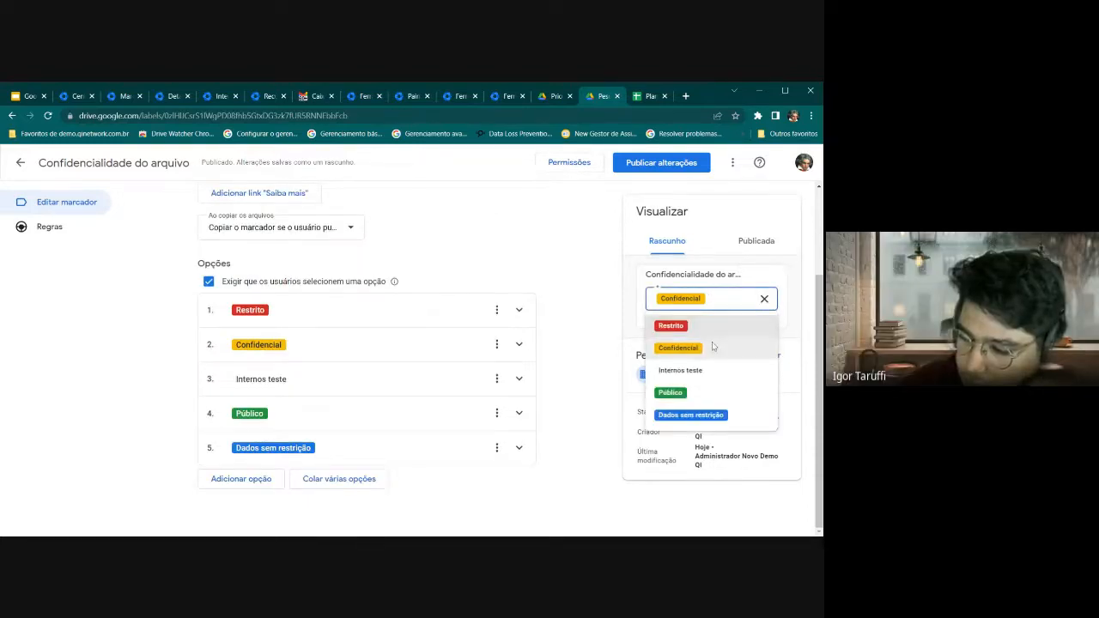
pyautogui.click(706, 393)
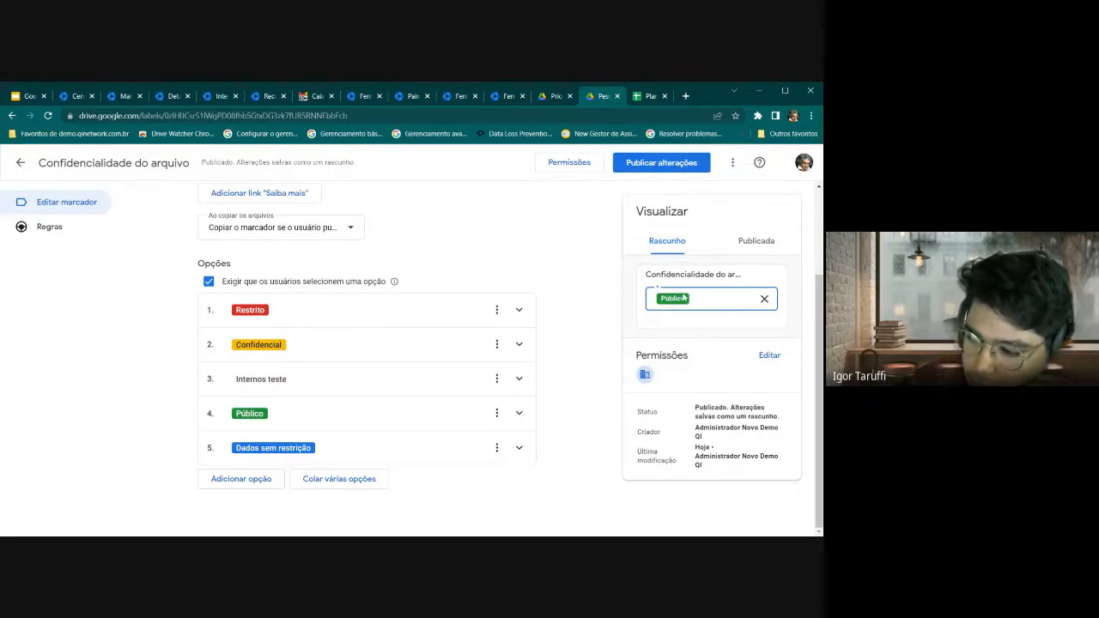
# Publish the label changes and move to the Planilha B tab
pyautogui.click(660, 169)
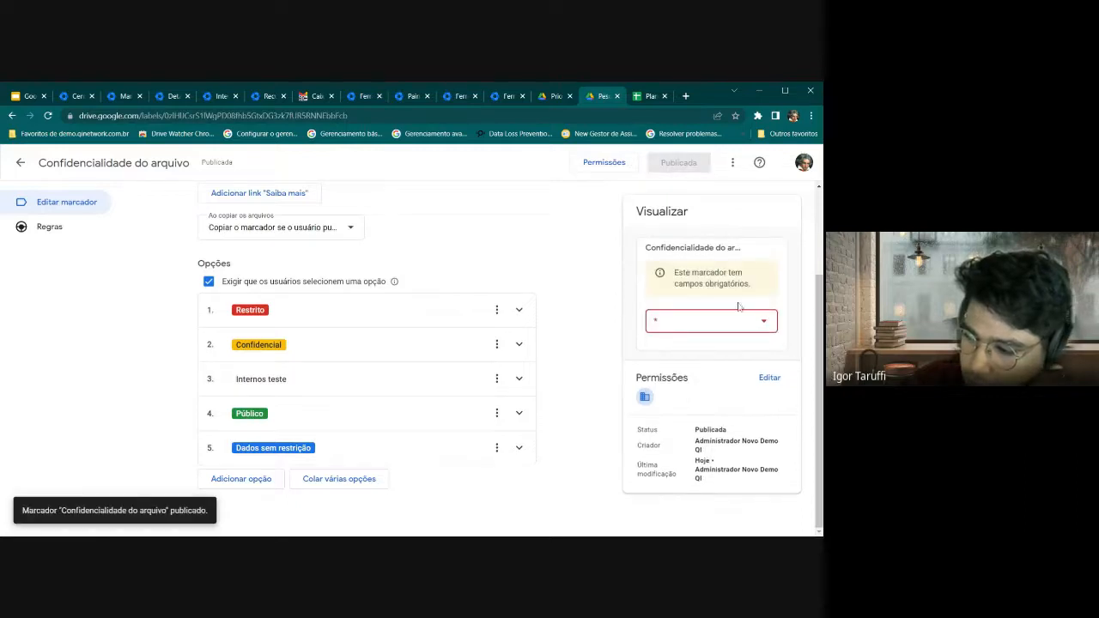
pyautogui.scroll(3, 558, 292)
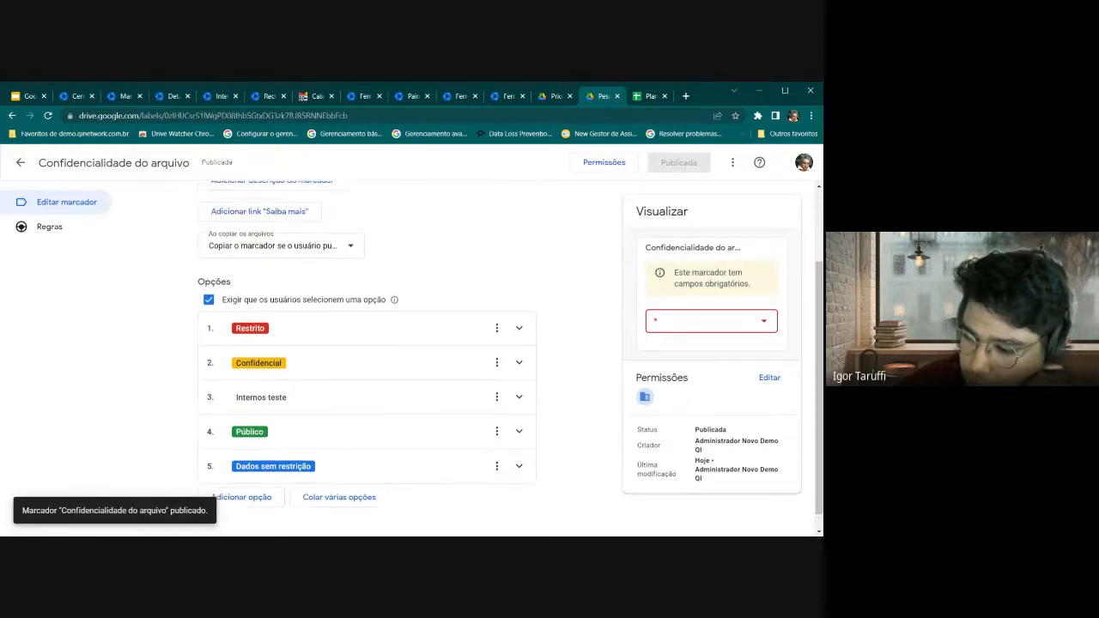
pyautogui.click(649, 96)
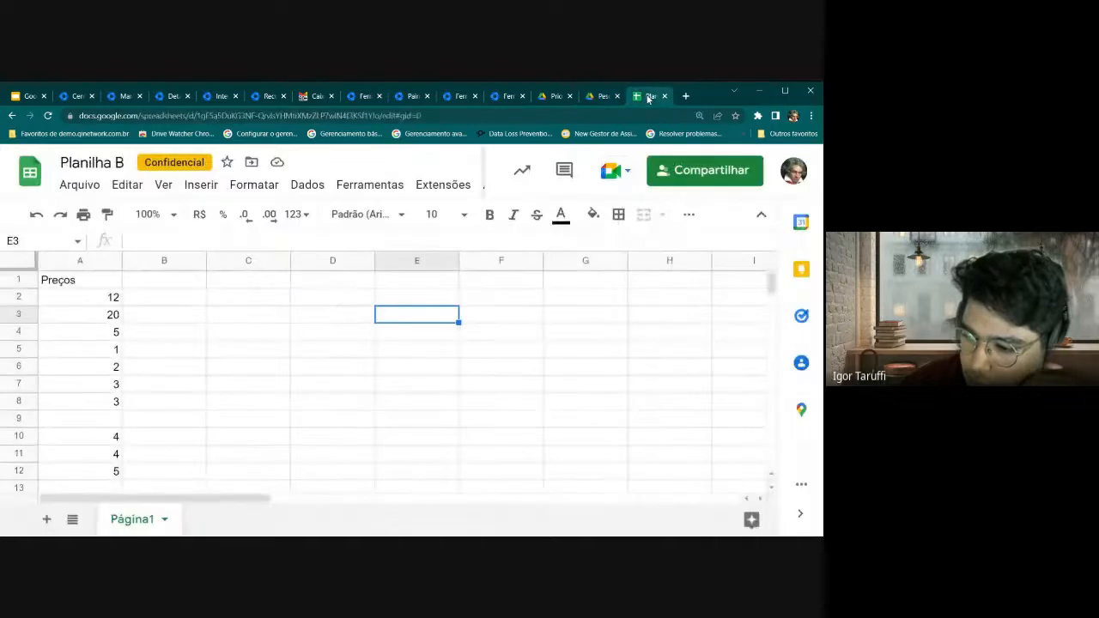
pyautogui.click(596, 97)
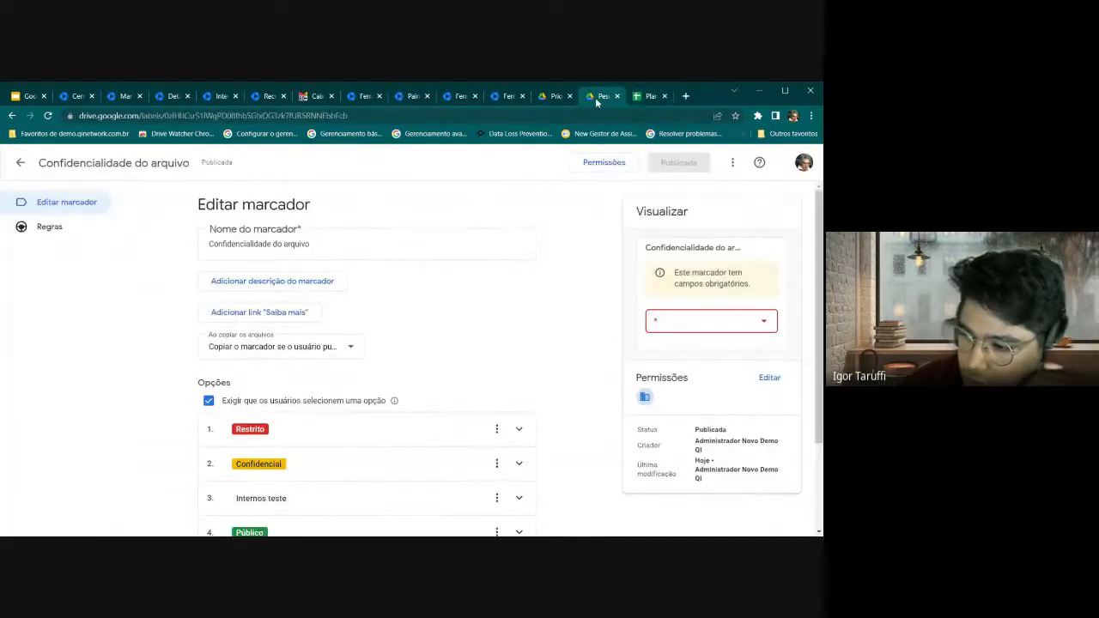
pyautogui.click(649, 96)
# Start a new blank Google Sheets spreadsheet from a new tab and zoom out
pyautogui.click(685, 95)
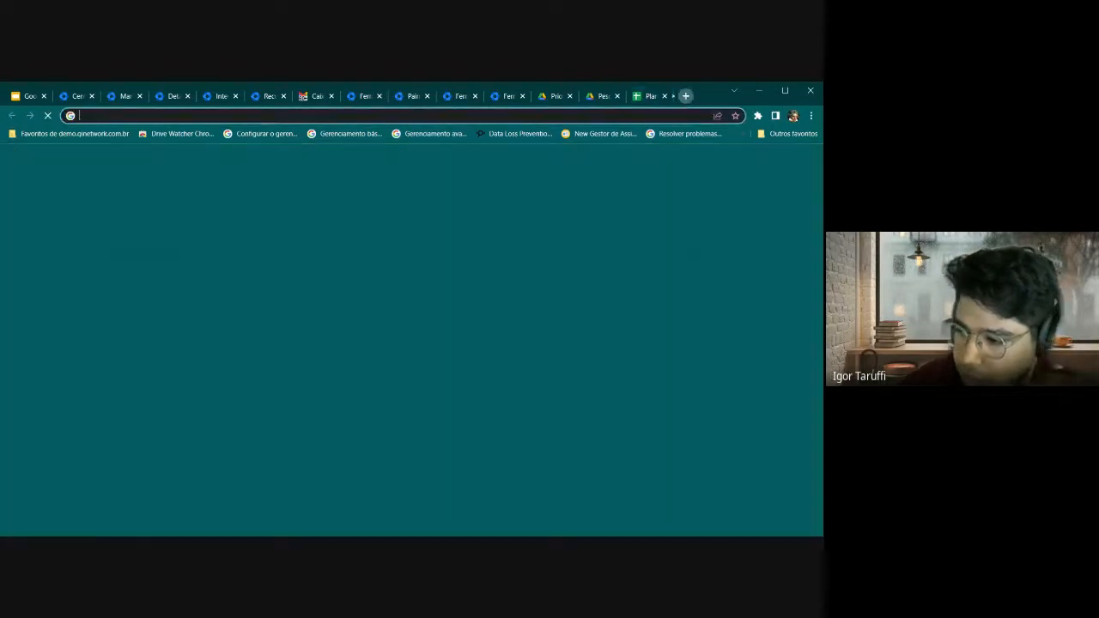
pyautogui.write('shee')
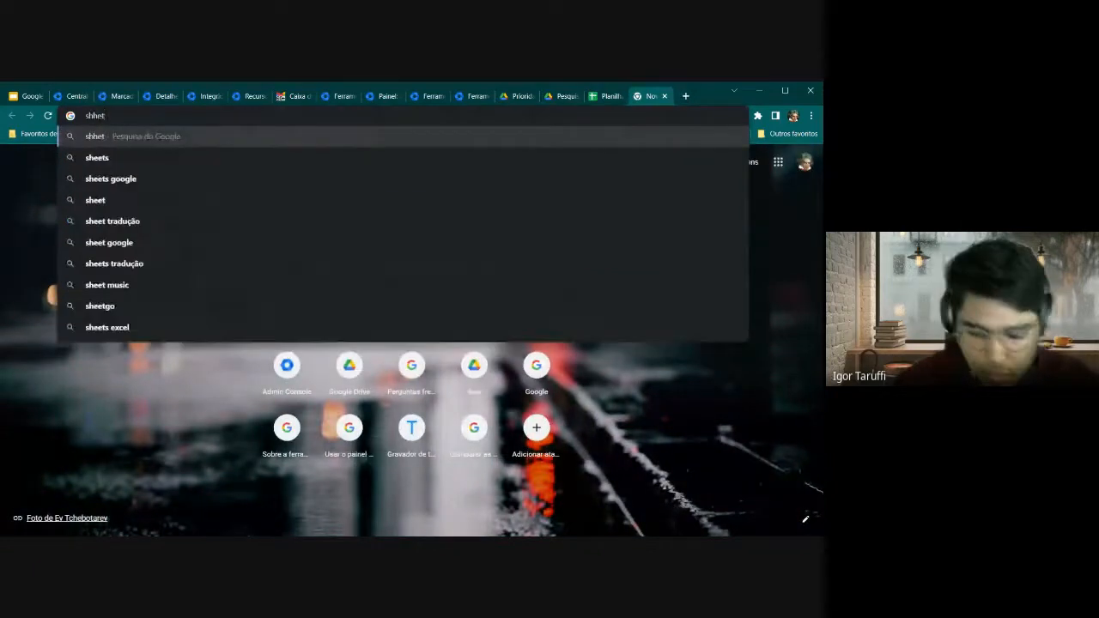
pyautogui.press('Return')
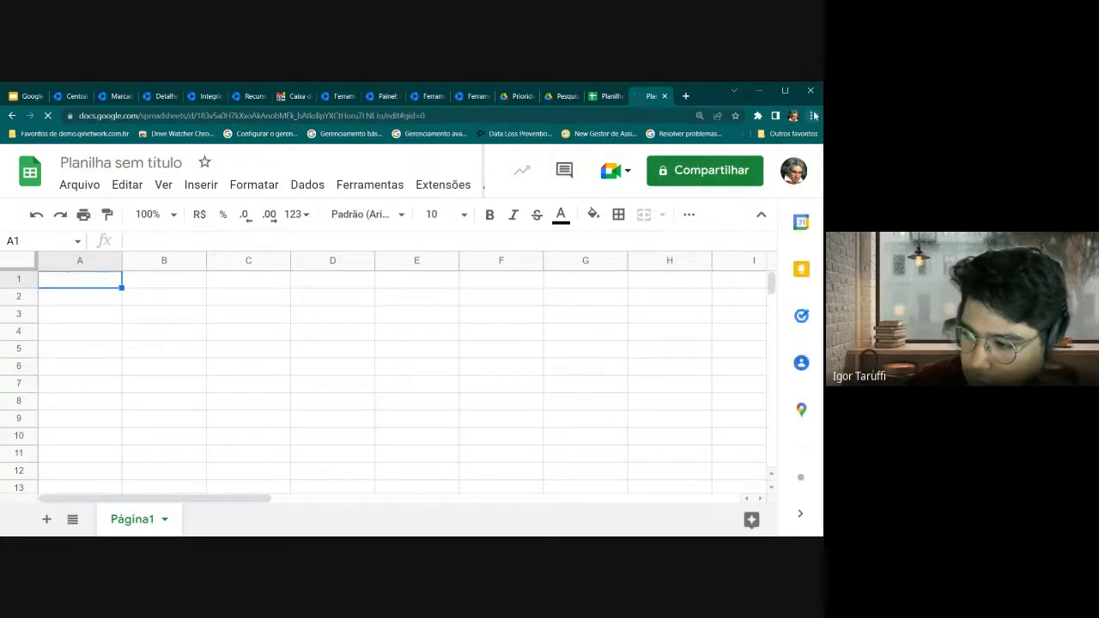
pyautogui.hotkey('ctrl', '-')
pyautogui.hotkey('ctrl', '-')
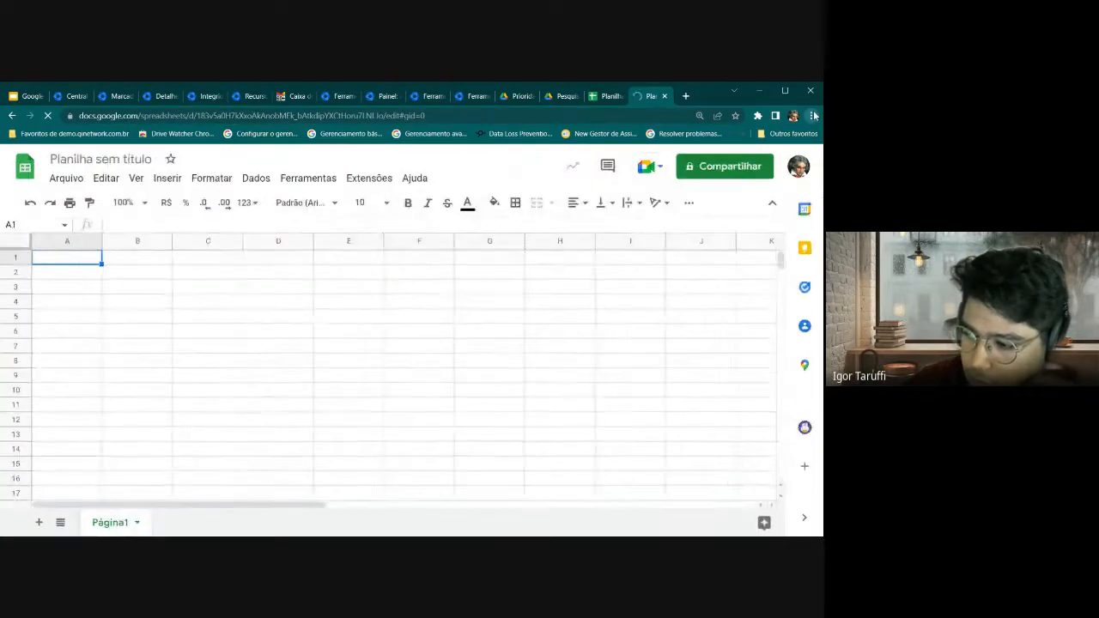
pyautogui.click(375, 334)
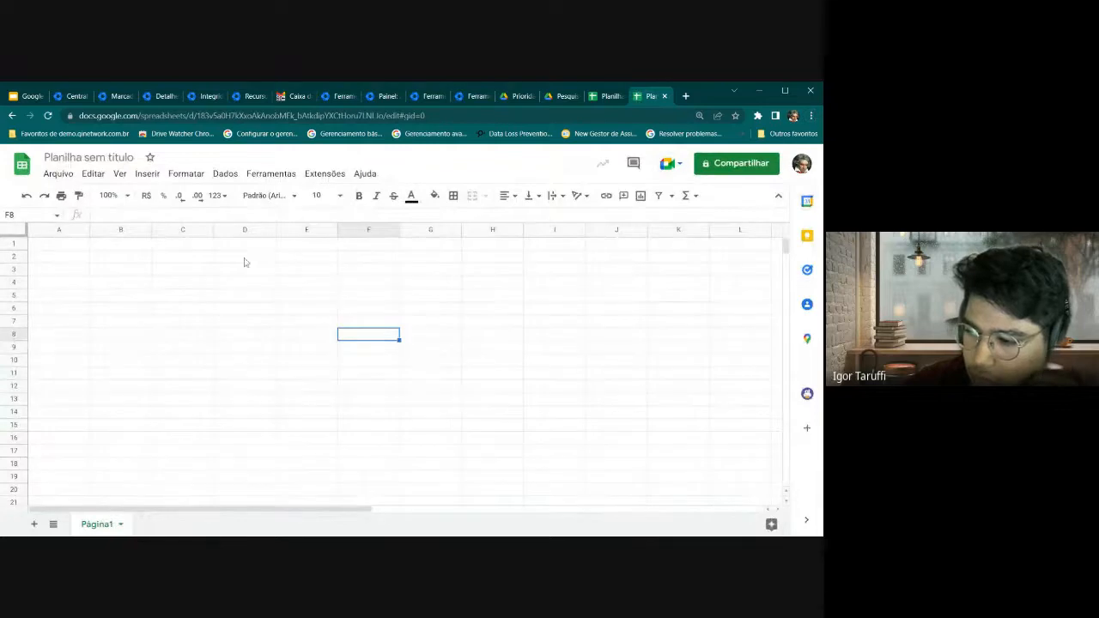
# Enter 1, 2 and 2 into cells A2, A3 and A4
pyautogui.click(51, 252)
pyautogui.write('1')
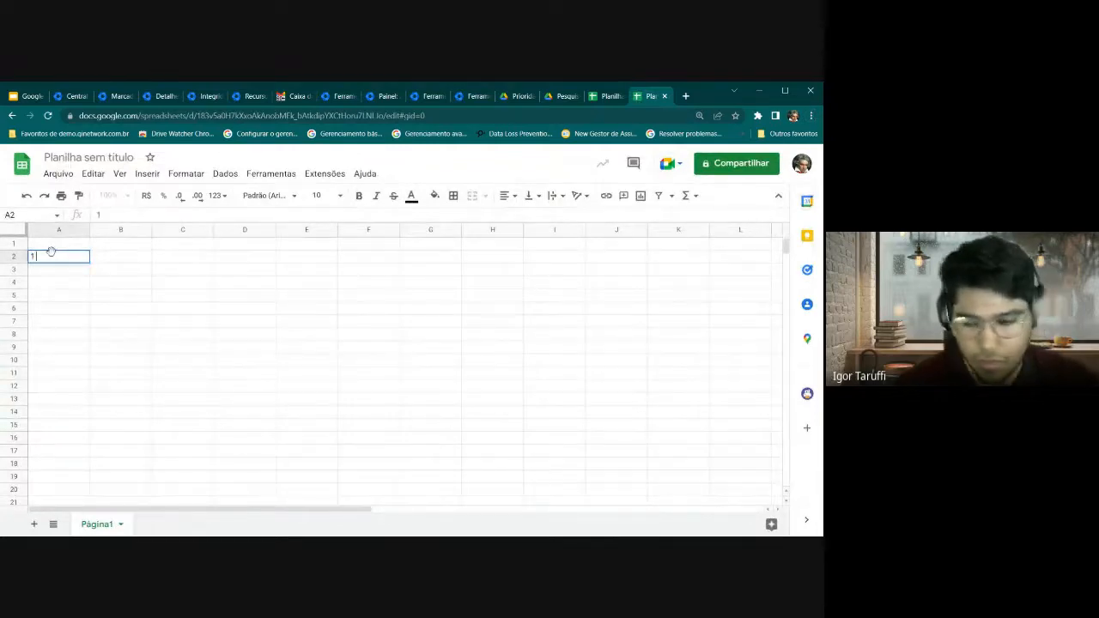
pyautogui.press('Return')
pyautogui.write('2')
pyautogui.press('Return')
pyautogui.write('2')
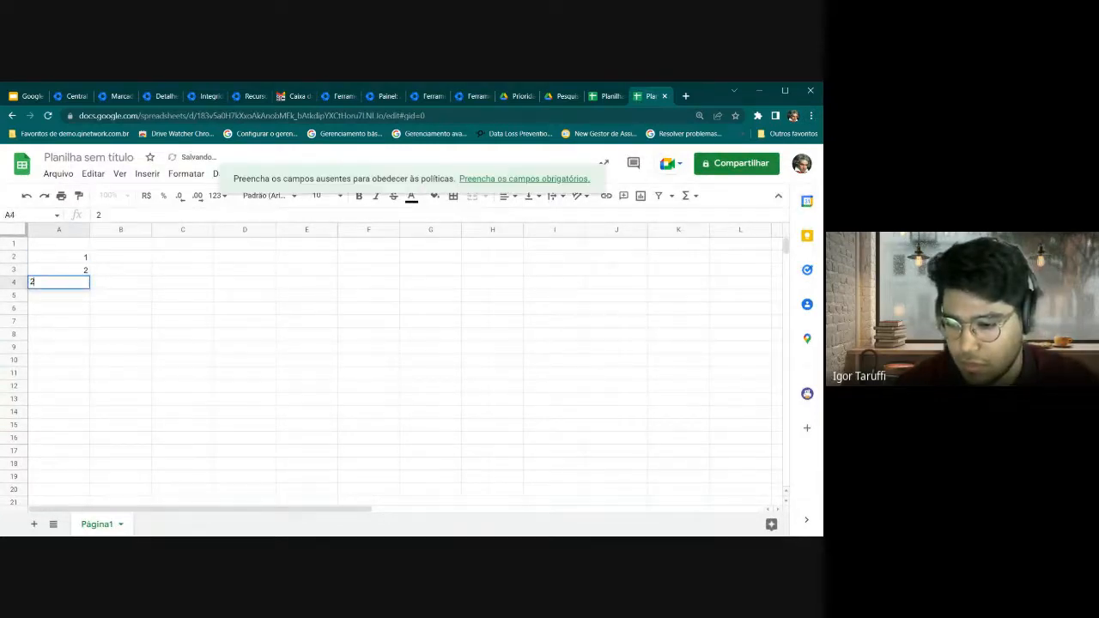
pyautogui.click(171, 289)
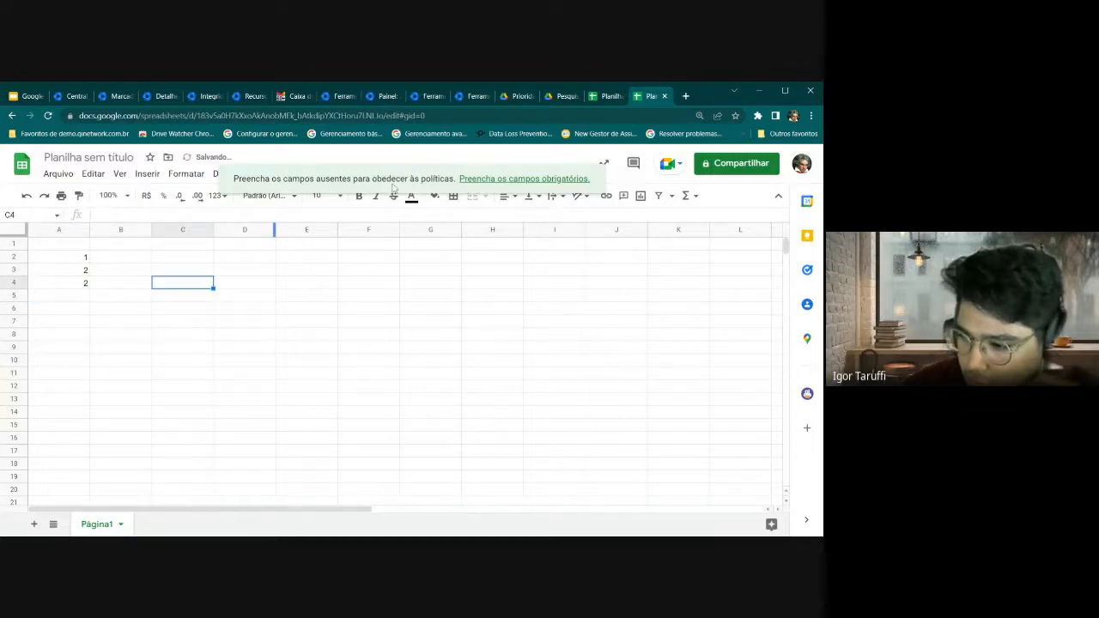
# Fill the required label field with Público, then close the Marcadores panel
pyautogui.click(494, 179)
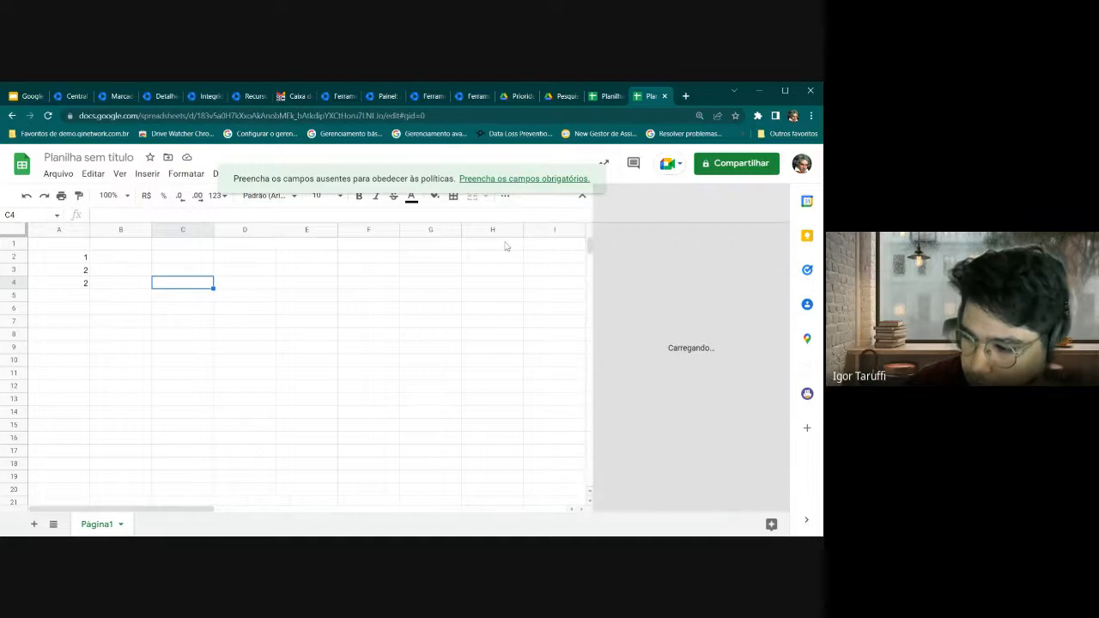
pyautogui.click(672, 374)
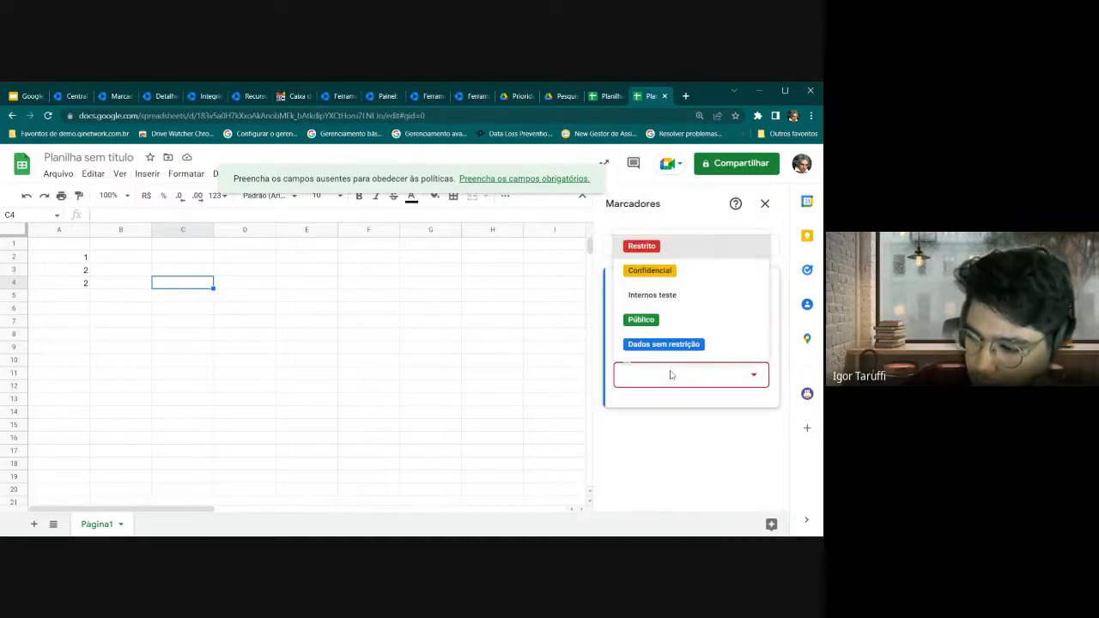
pyautogui.click(651, 327)
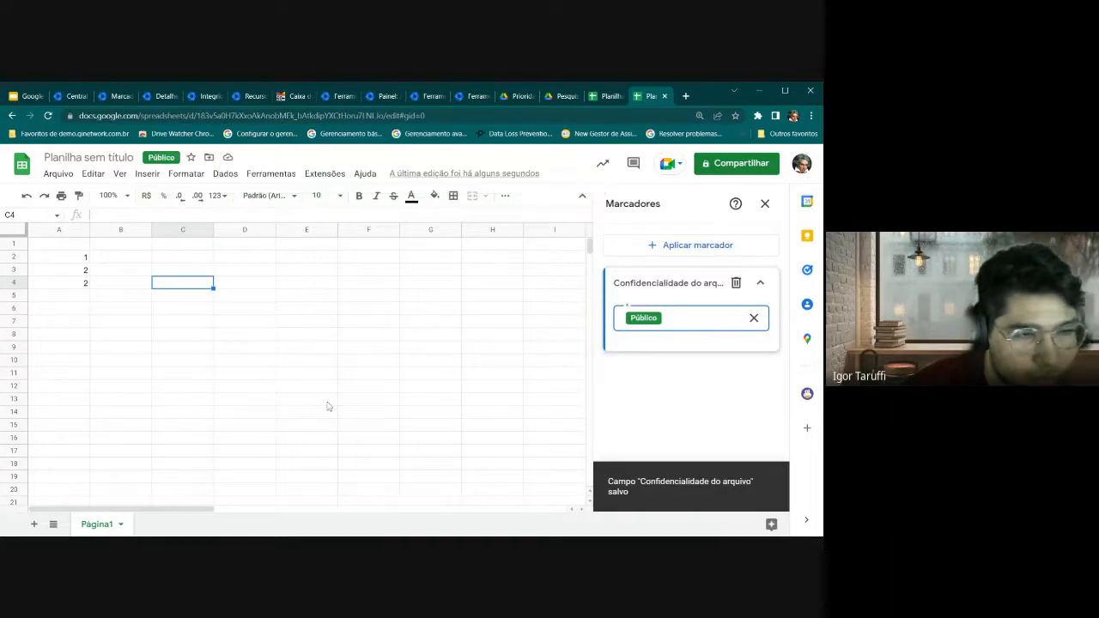
pyautogui.click(477, 387)
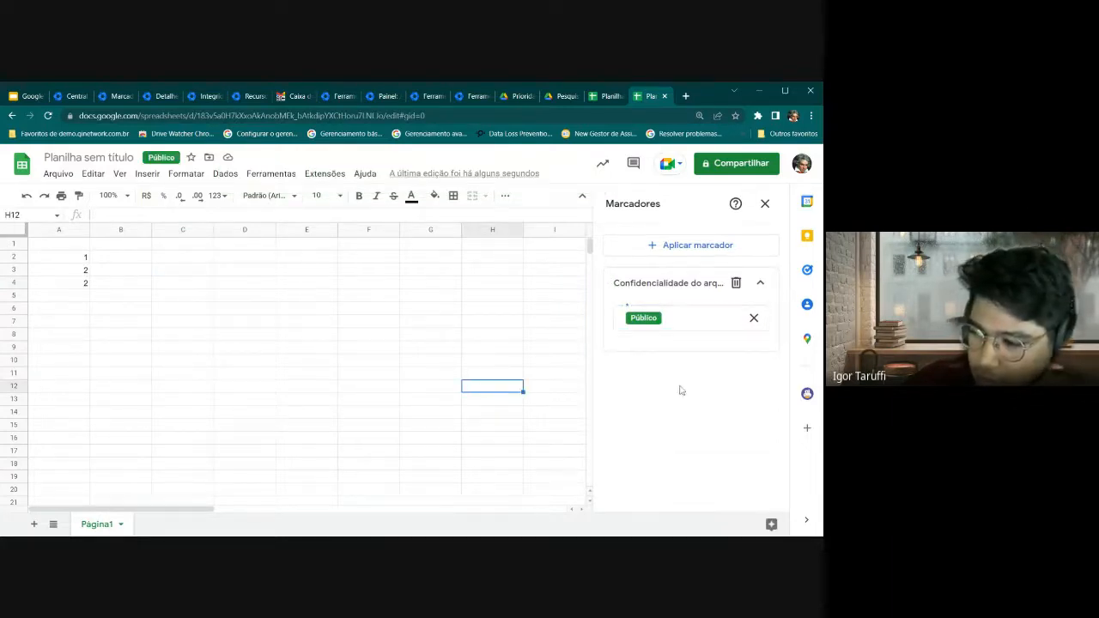
pyautogui.click(771, 204)
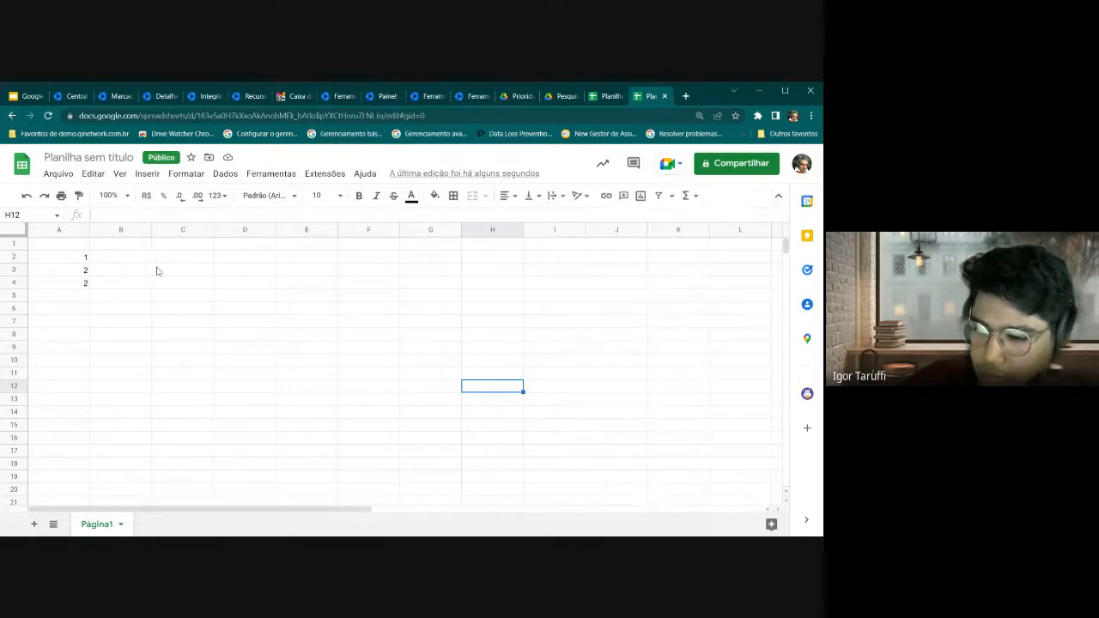
pyautogui.click(113, 271)
# Select cells A1 and B1, then switch to the Google Admin Central de alertas
pyautogui.click(57, 248)
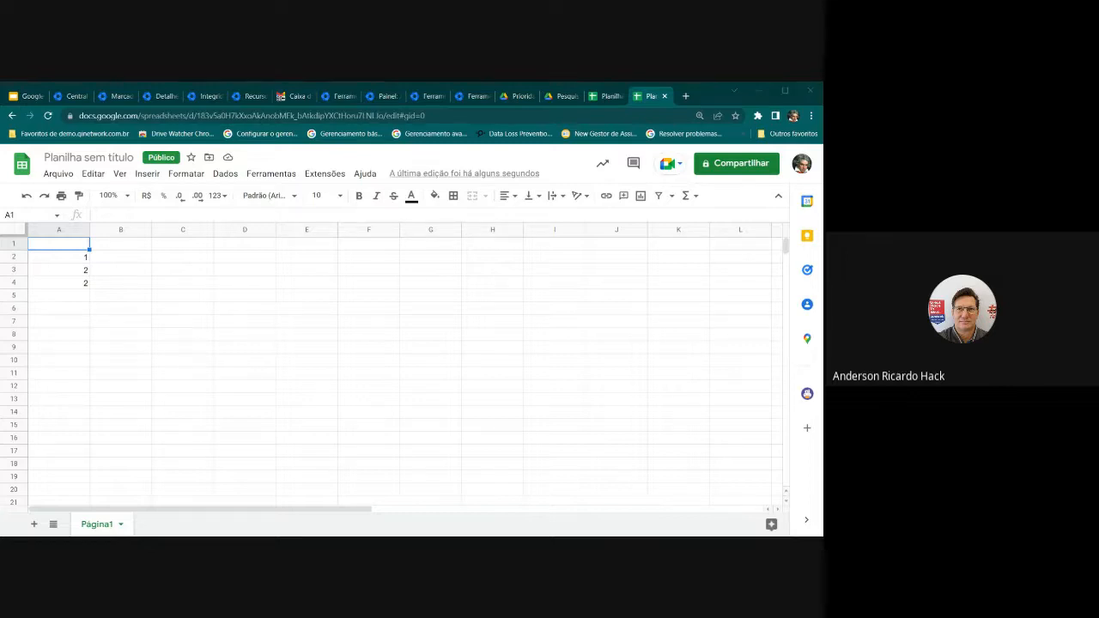
pyautogui.click(110, 247)
pyautogui.click(48, 247)
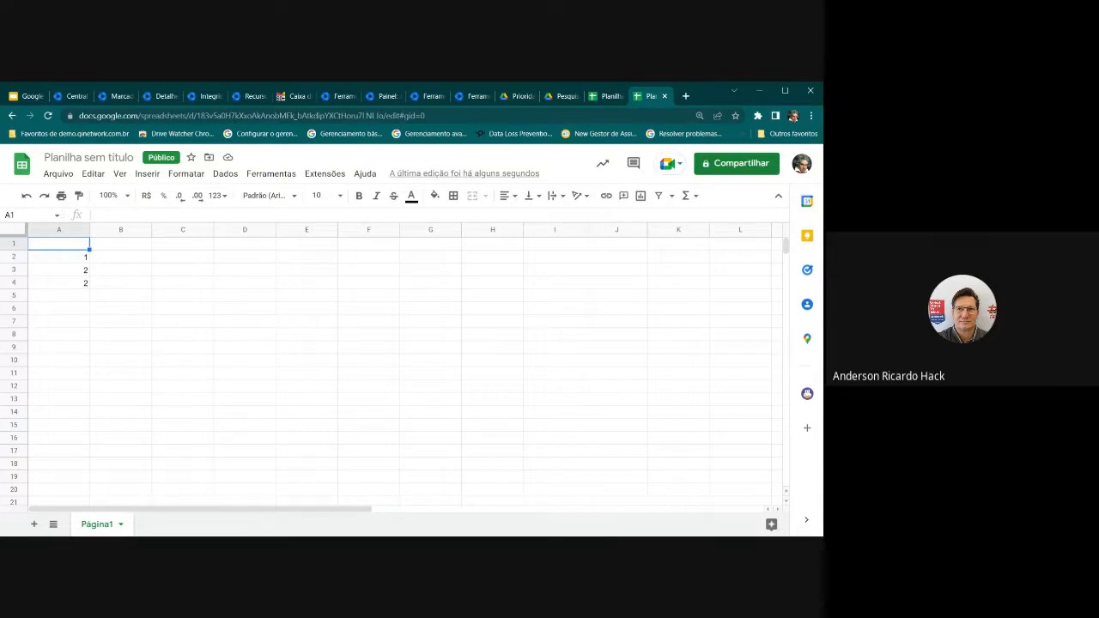
pyautogui.click(95, 248)
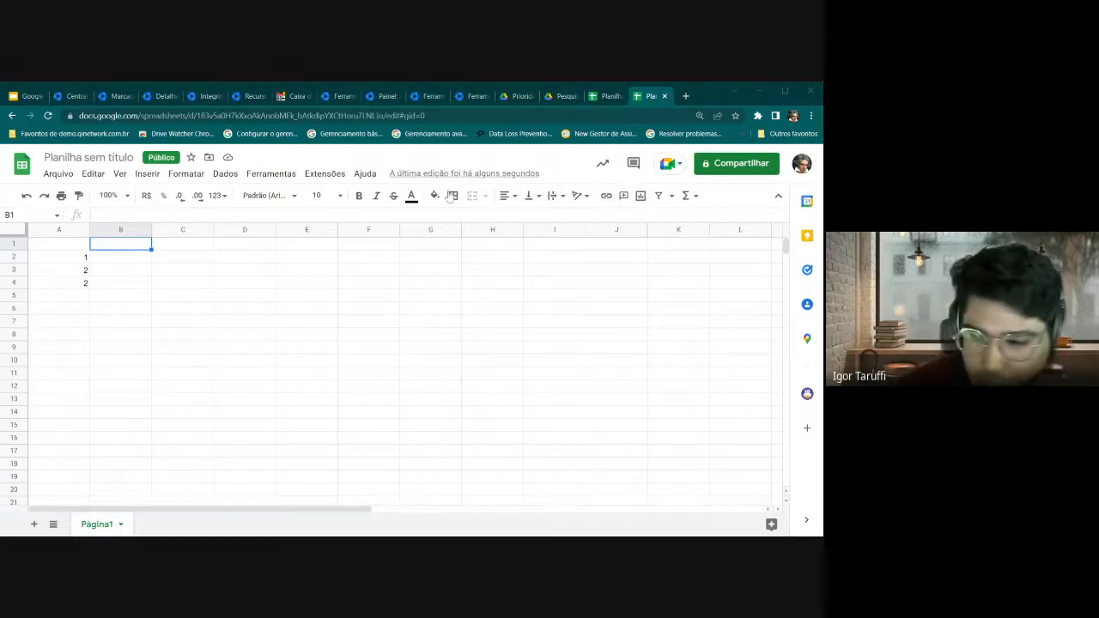
pyautogui.click(72, 95)
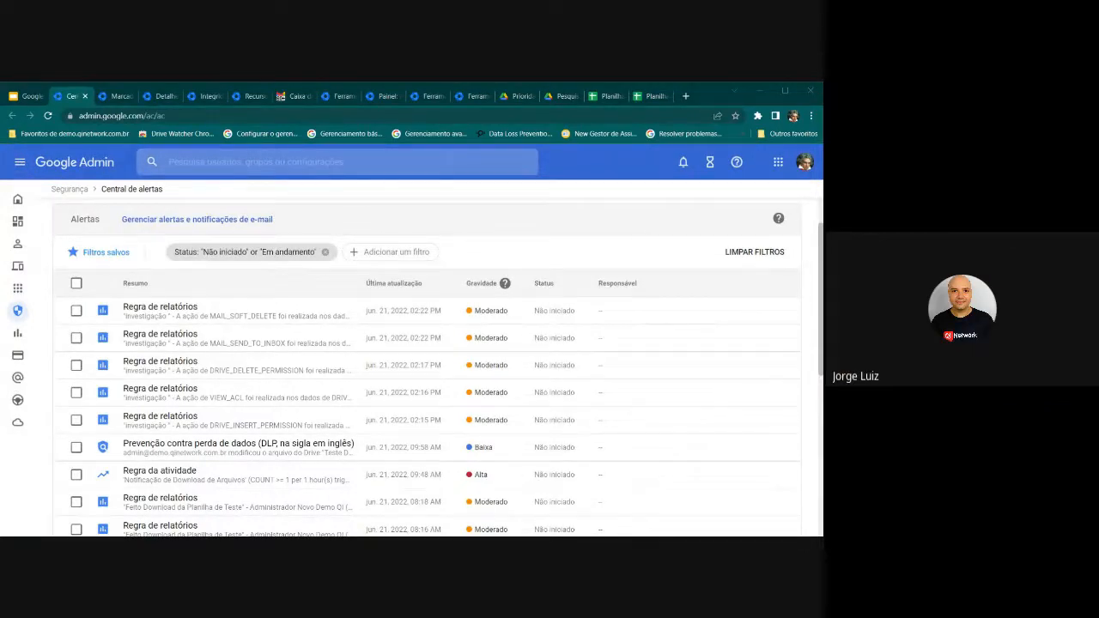
# Set the investigation tool's data source to Drive log events
pyautogui.click(342, 95)
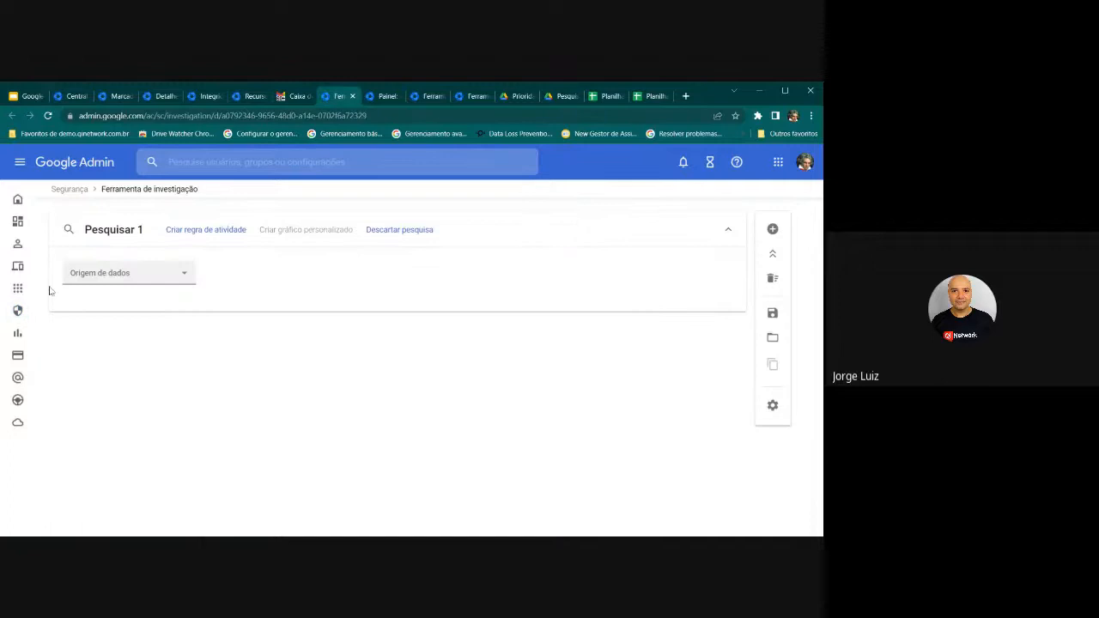
pyautogui.click(108, 275)
pyautogui.scroll(-10, 141, 358)
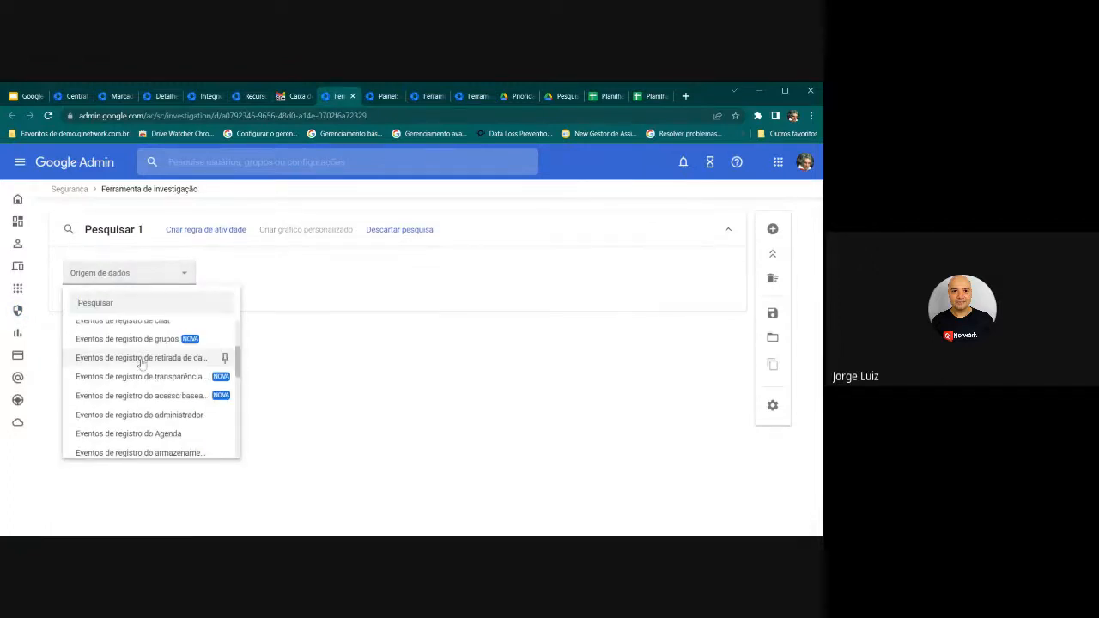
pyautogui.scroll(-1, 163, 403)
pyautogui.click(160, 417)
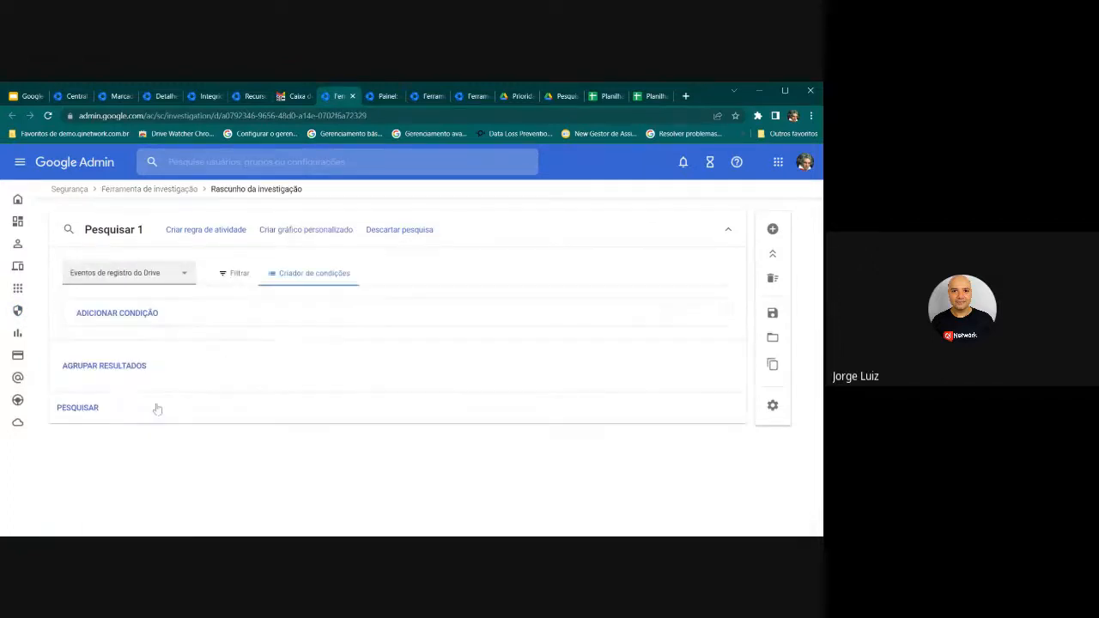
# Add the condition Título do marcador Contém 'Restrito' and run the search
pyautogui.click(139, 318)
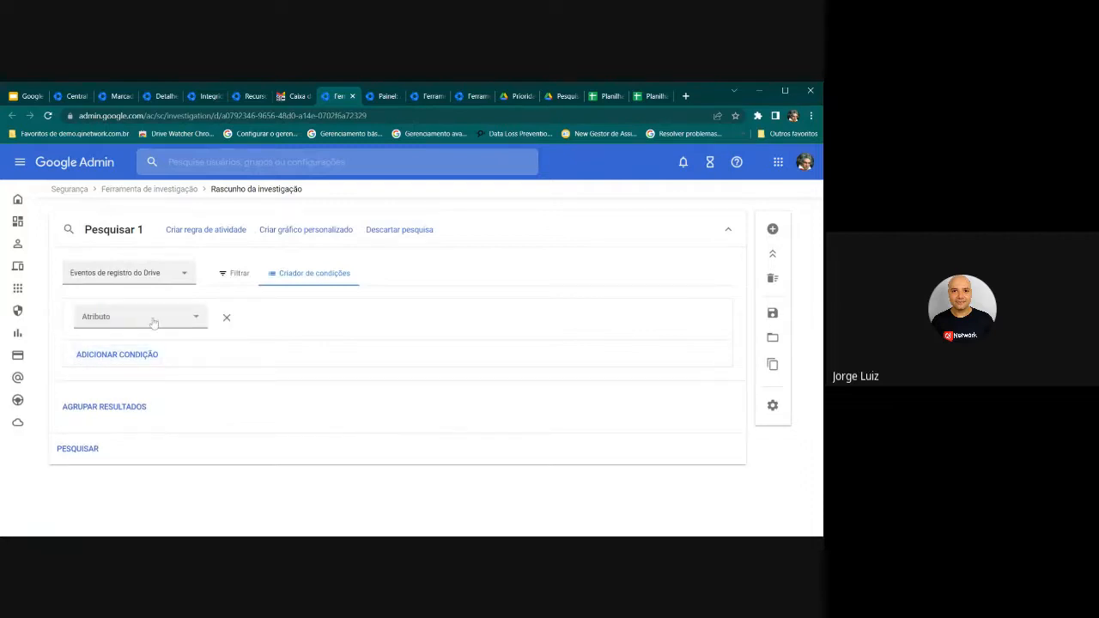
pyautogui.click(152, 317)
pyautogui.scroll(-2, 169, 389)
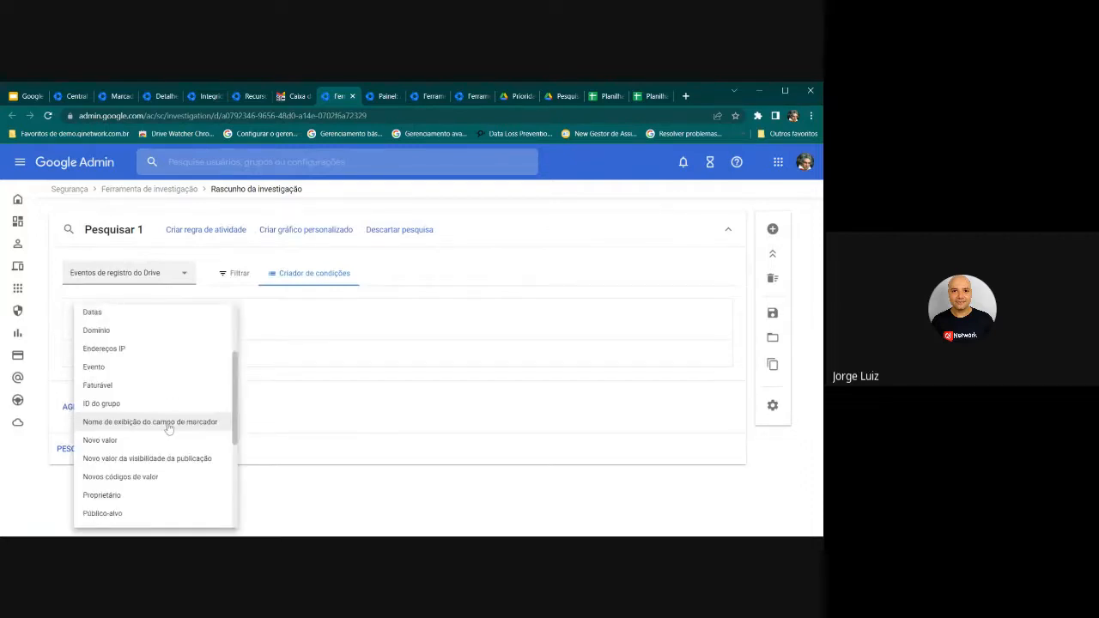
pyautogui.scroll(-2, 190, 408)
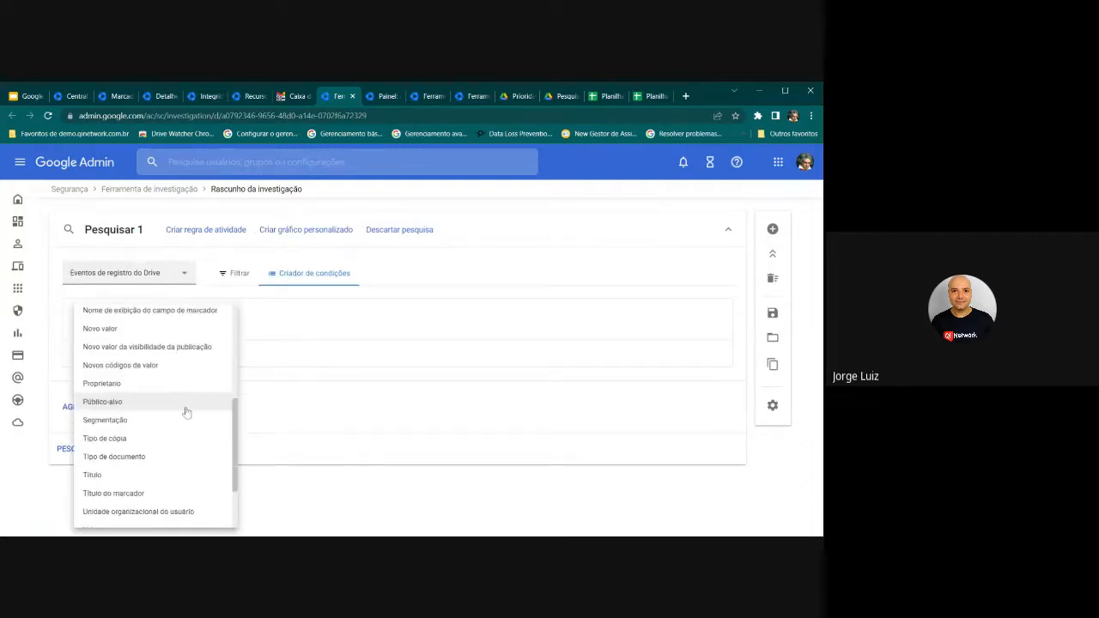
pyautogui.scroll(-1, 186, 412)
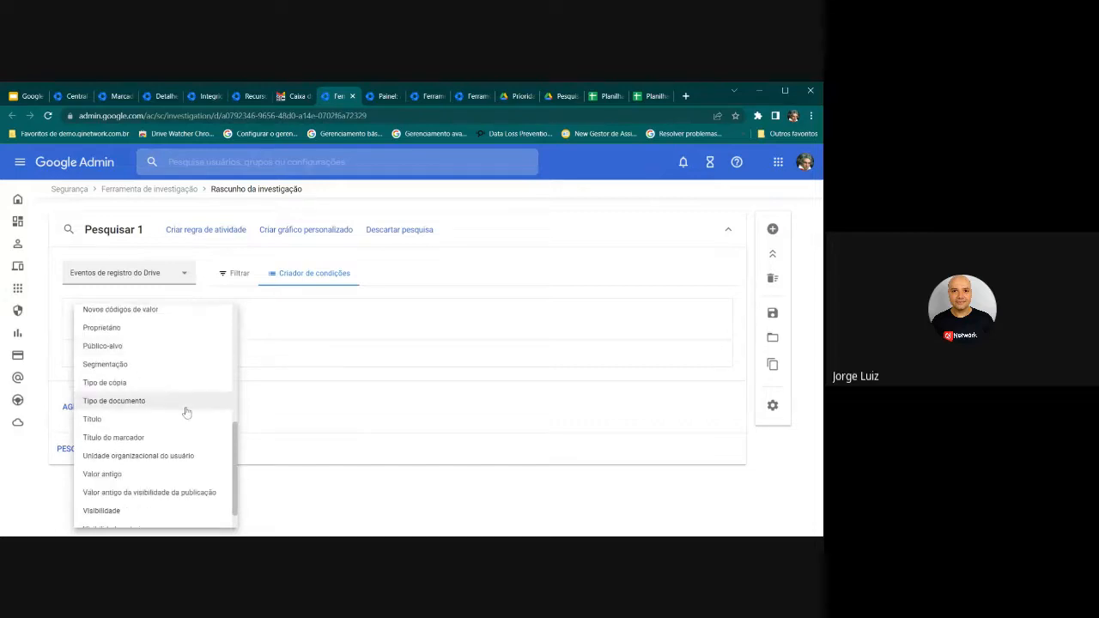
pyautogui.click(164, 438)
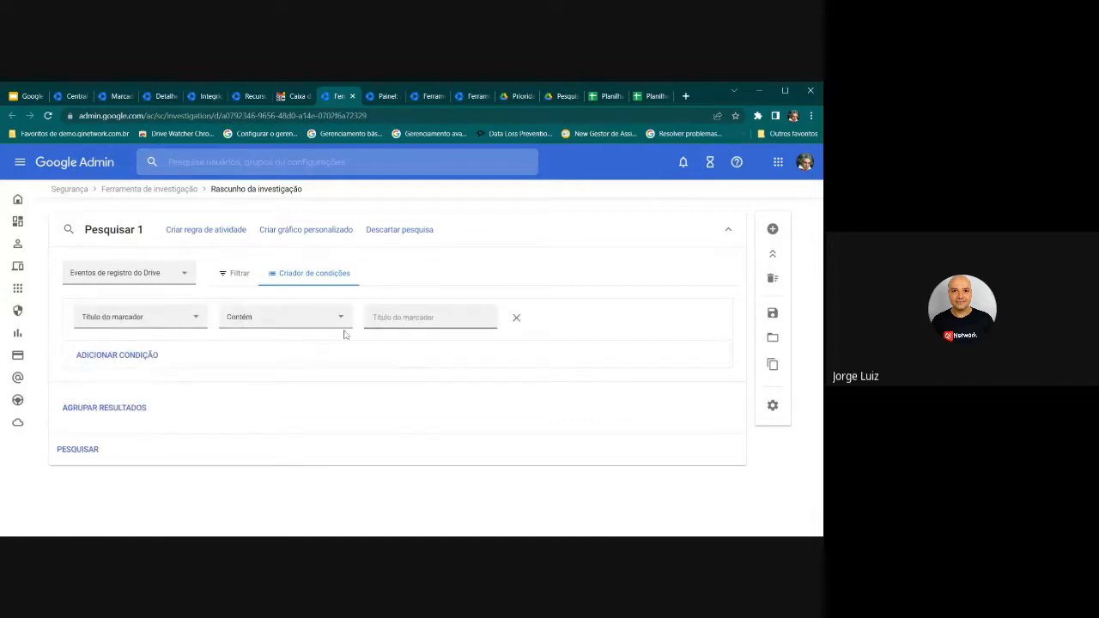
pyautogui.click(305, 325)
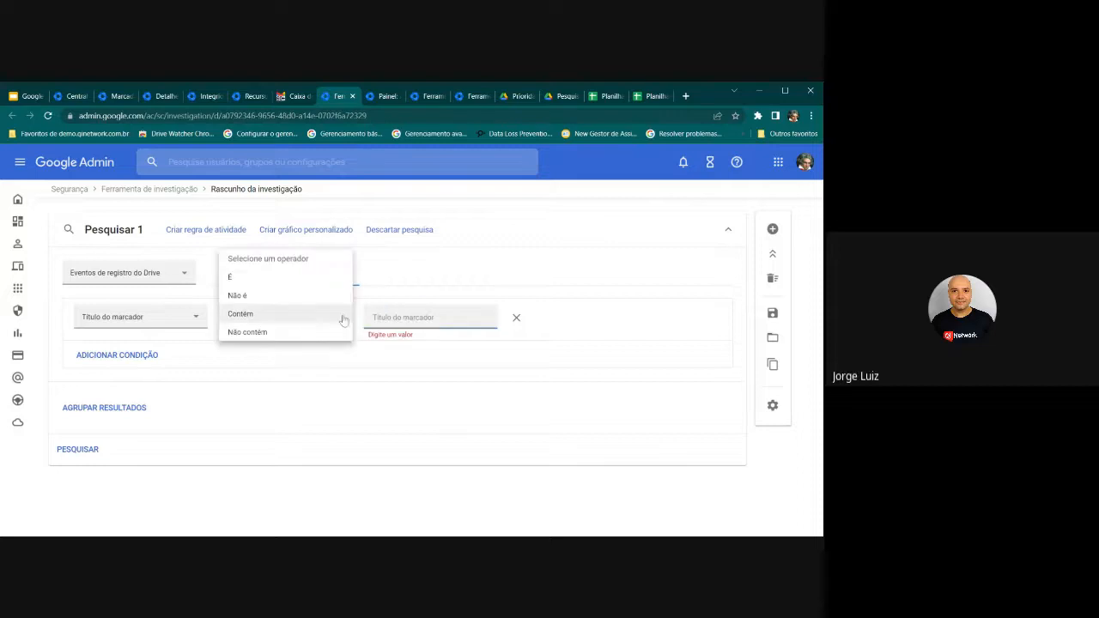
pyautogui.click(343, 319)
pyautogui.write('Re')
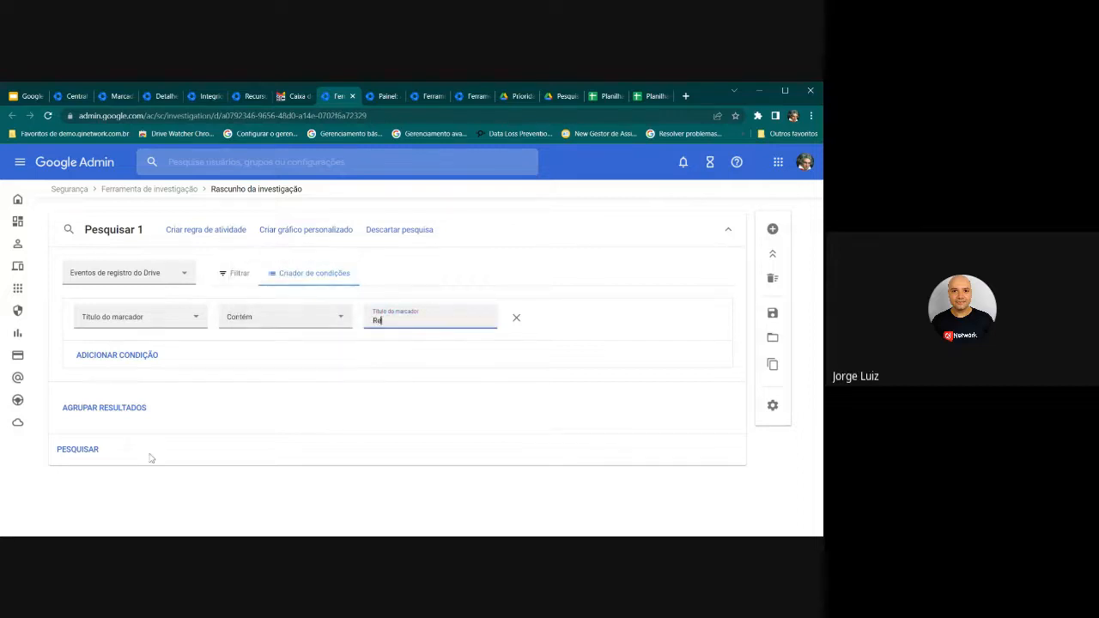
pyautogui.write('strito')
pyautogui.click(86, 450)
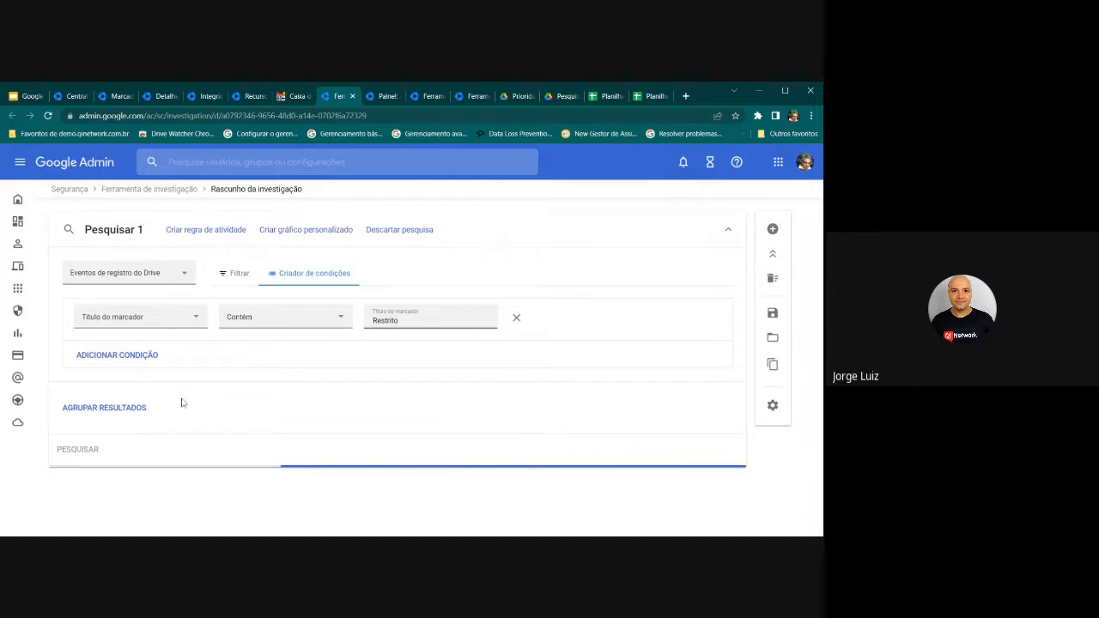
# Recheck the condition's attribute list, then return to the Central de Alertas presentation
pyautogui.scroll(-2, 220, 354)
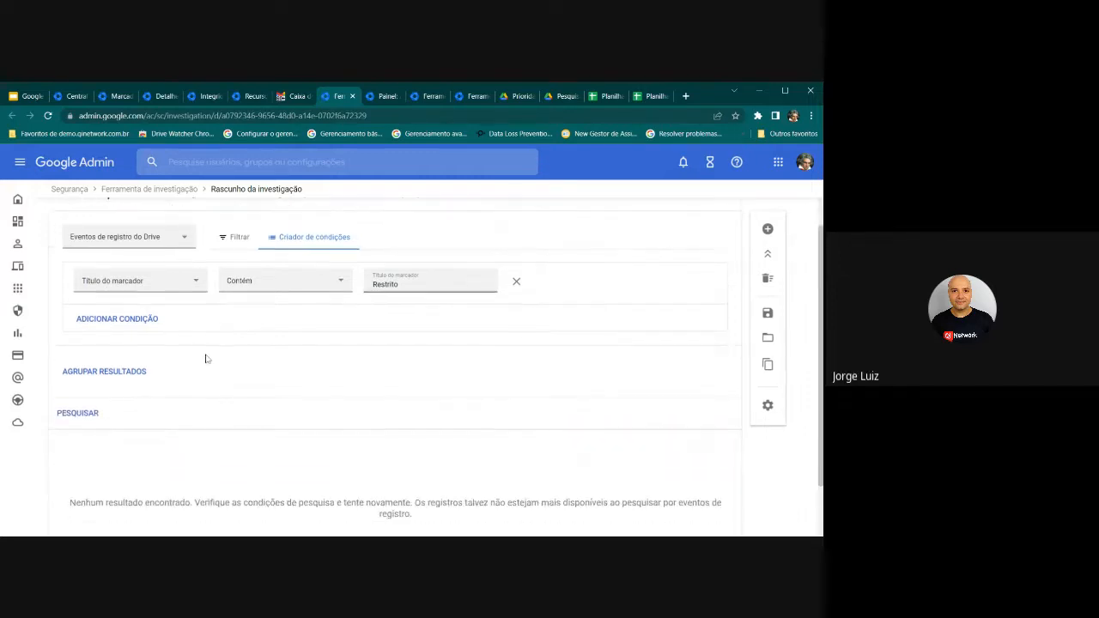
pyautogui.scroll(2, 150, 327)
pyautogui.click(147, 320)
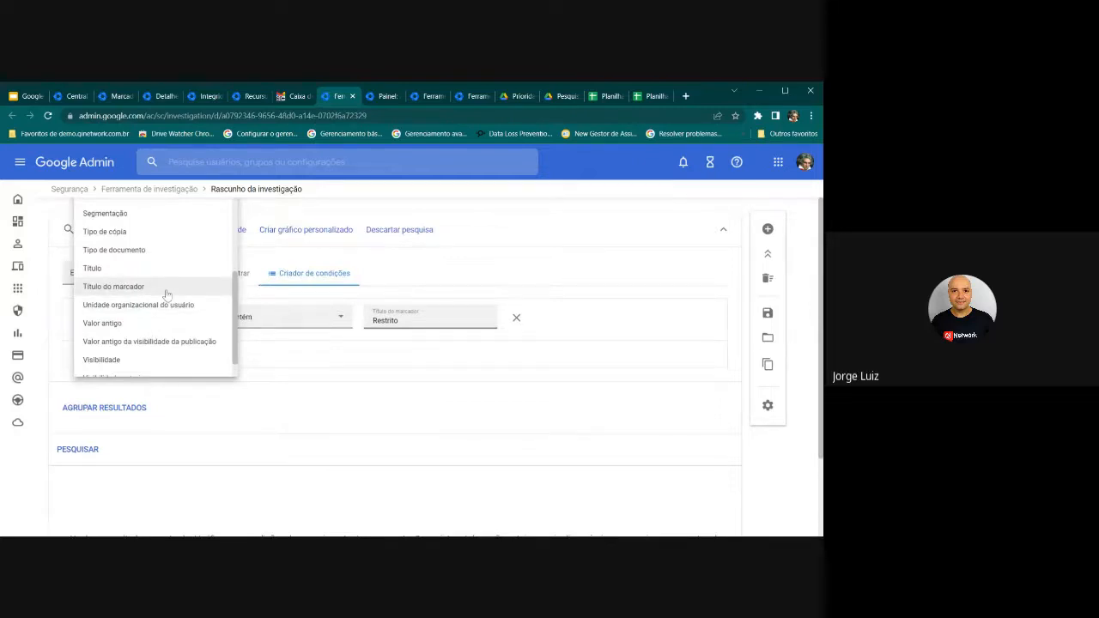
pyautogui.click(166, 292)
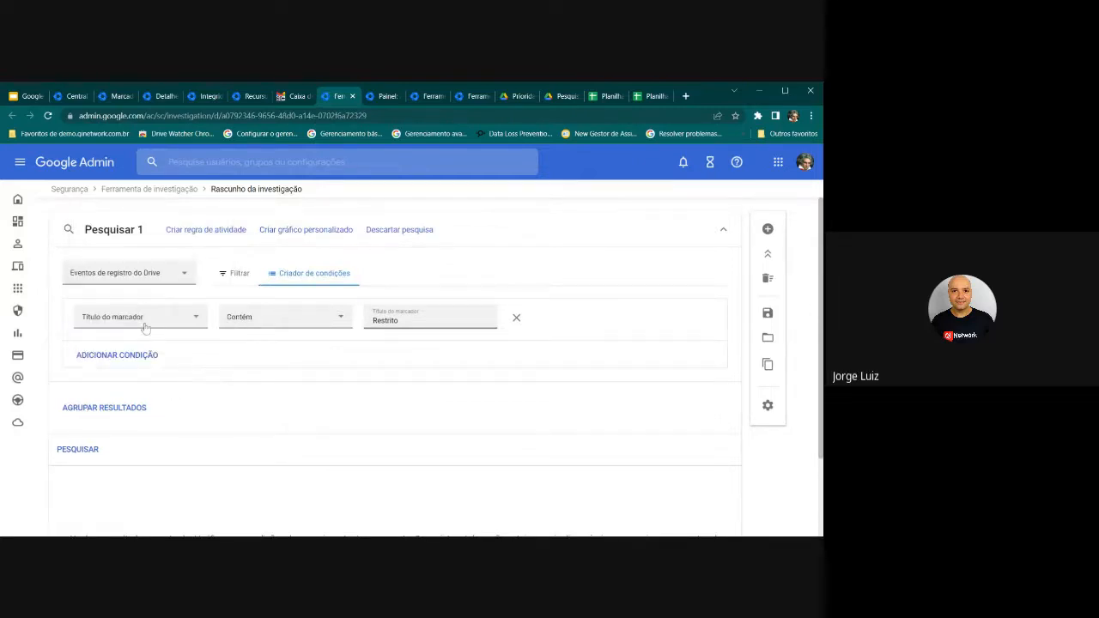
pyautogui.click(146, 328)
pyautogui.scroll(-5, 142, 335)
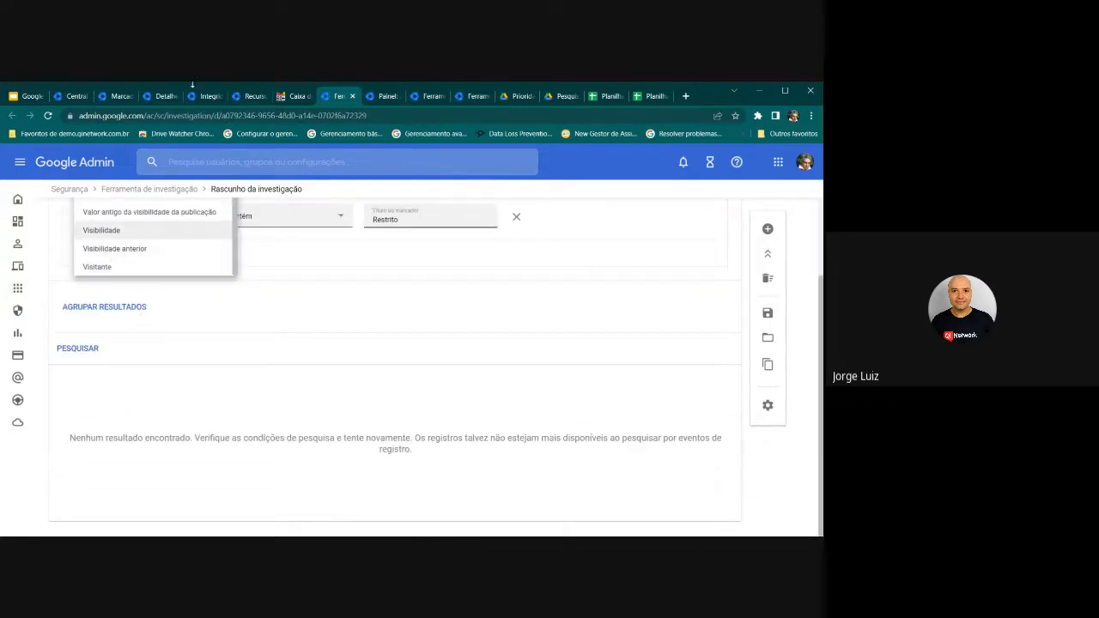
pyautogui.click(16, 98)
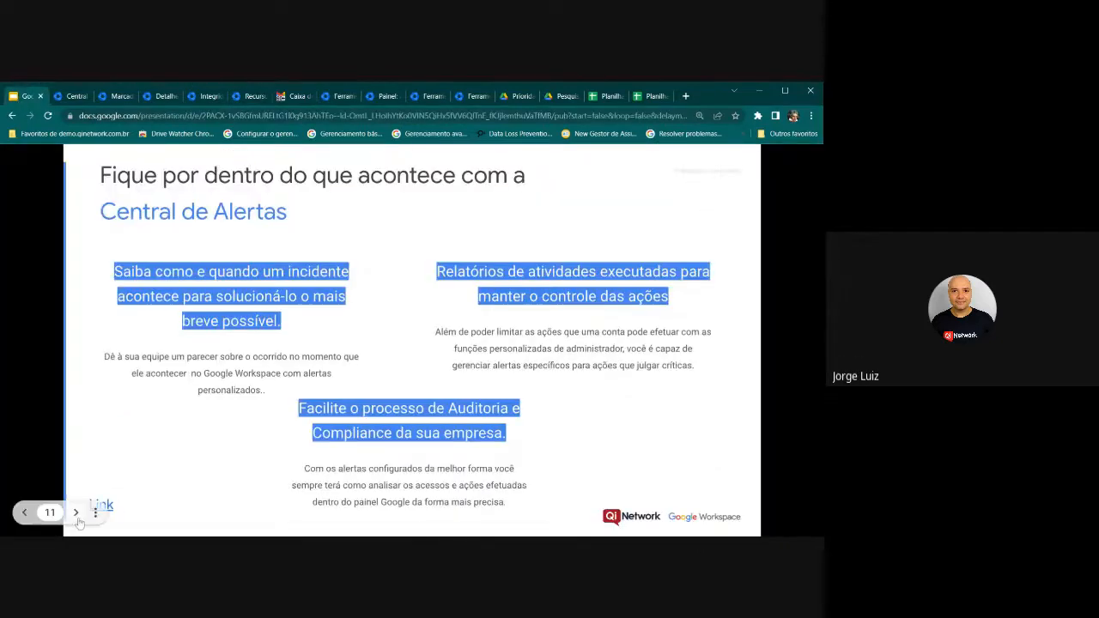
# Go forward two slides and back one to reach slide 12, Perguntas e Respostas
pyautogui.click(77, 512)
pyautogui.click(41, 410)
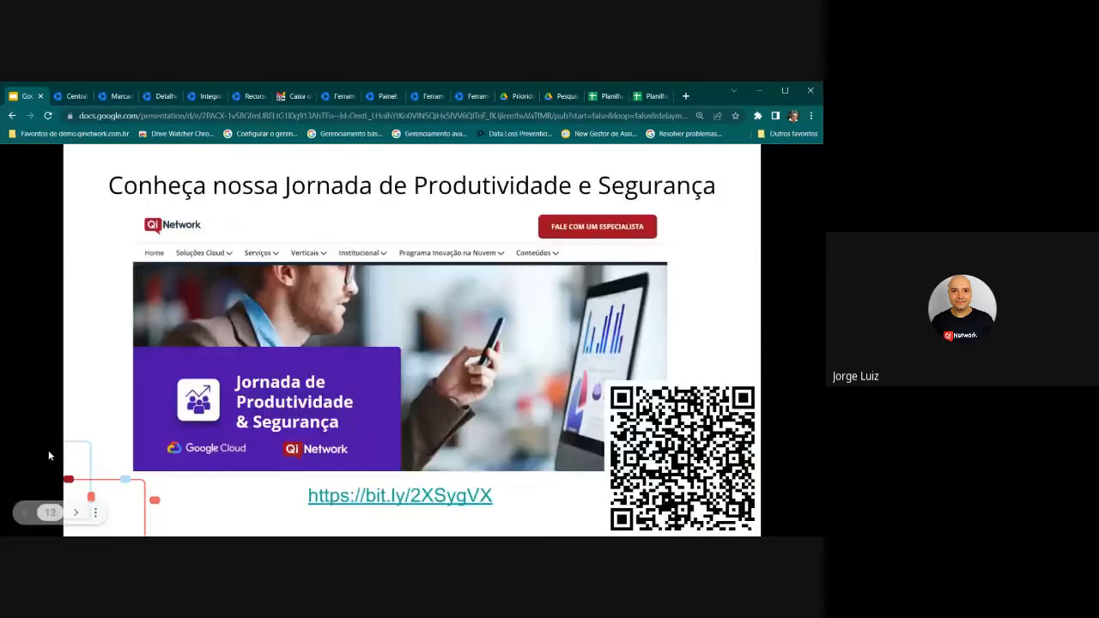
pyautogui.click(29, 513)
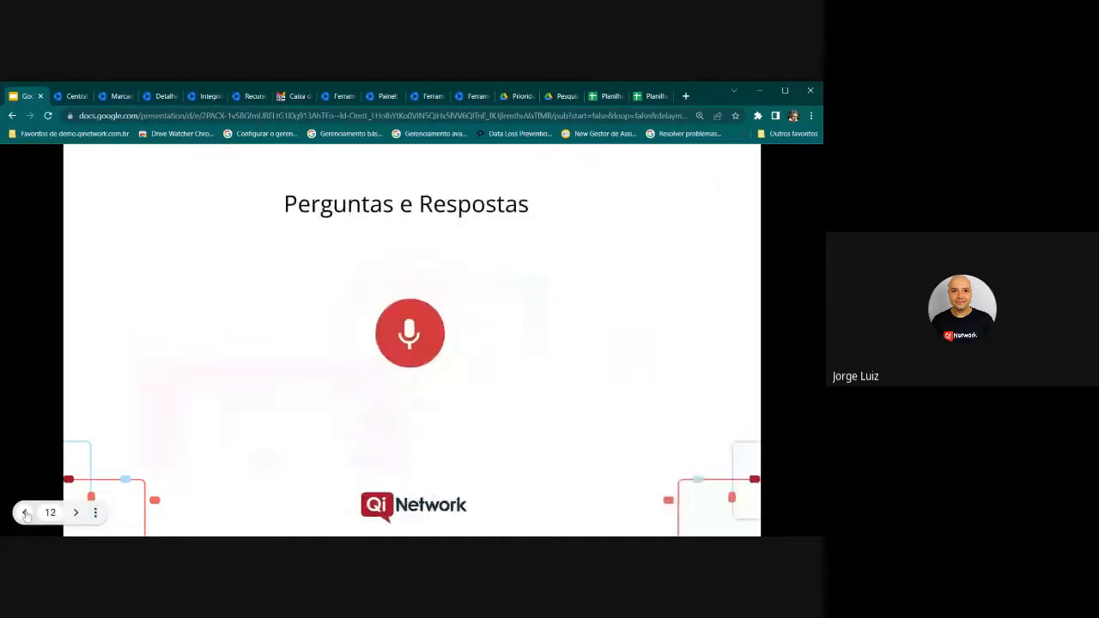